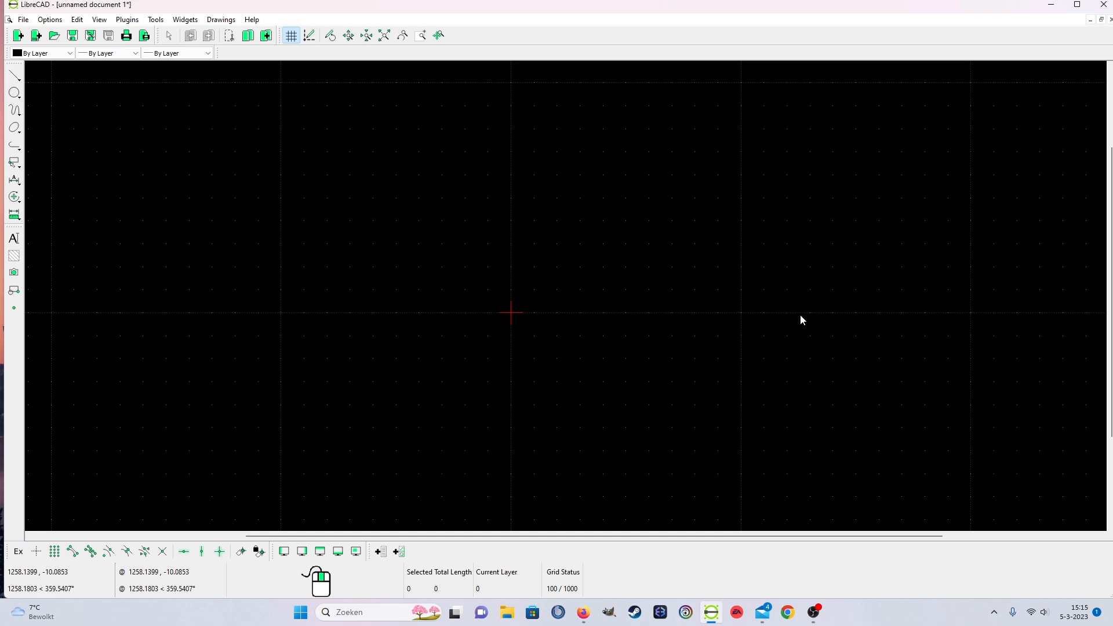
# Save the new drawing as "drawing 2" in the drawings folder, in Drawing Exchange DXF 2007 format.
pyautogui.scroll(-2, 661, 244)
pyautogui.scroll(2, 662, 246)
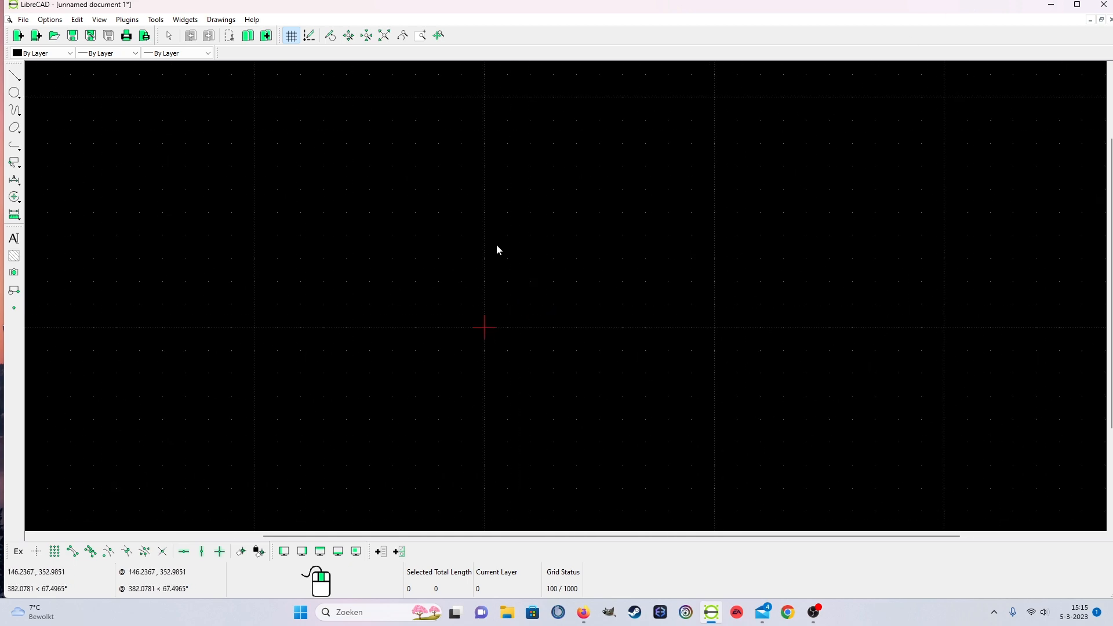
pyautogui.click(18, 20)
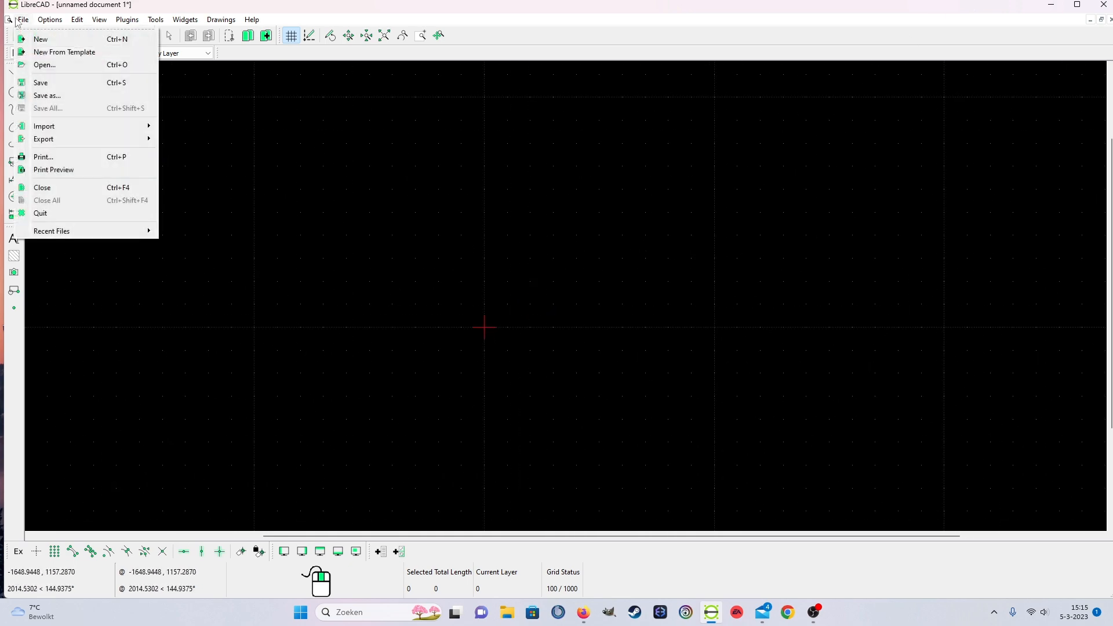
pyautogui.click(46, 95)
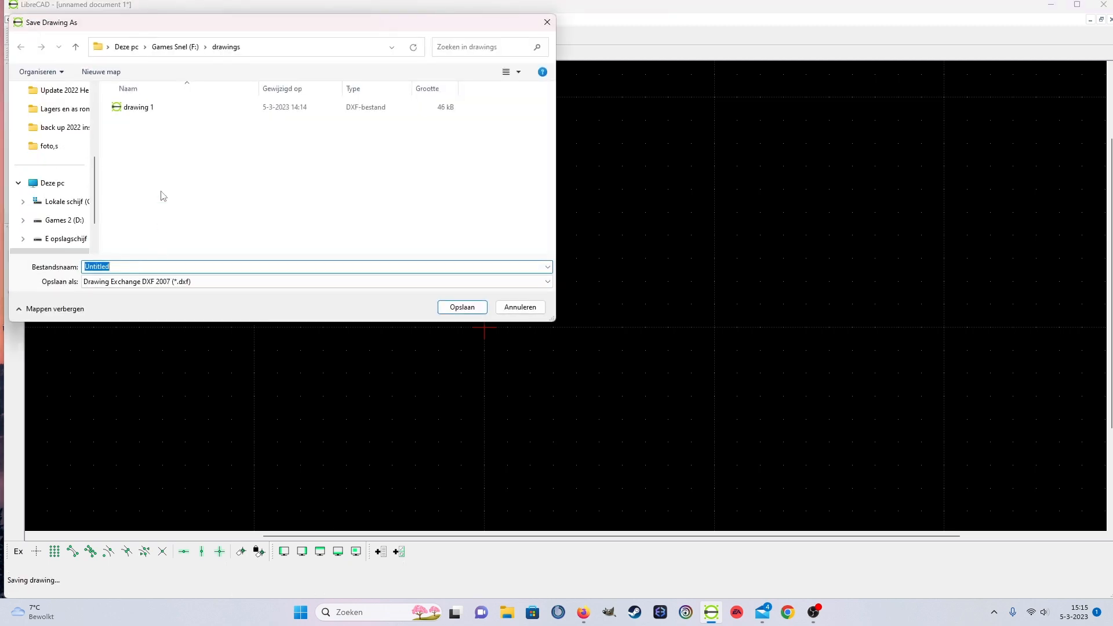
pyautogui.click(139, 108)
pyautogui.click(123, 267)
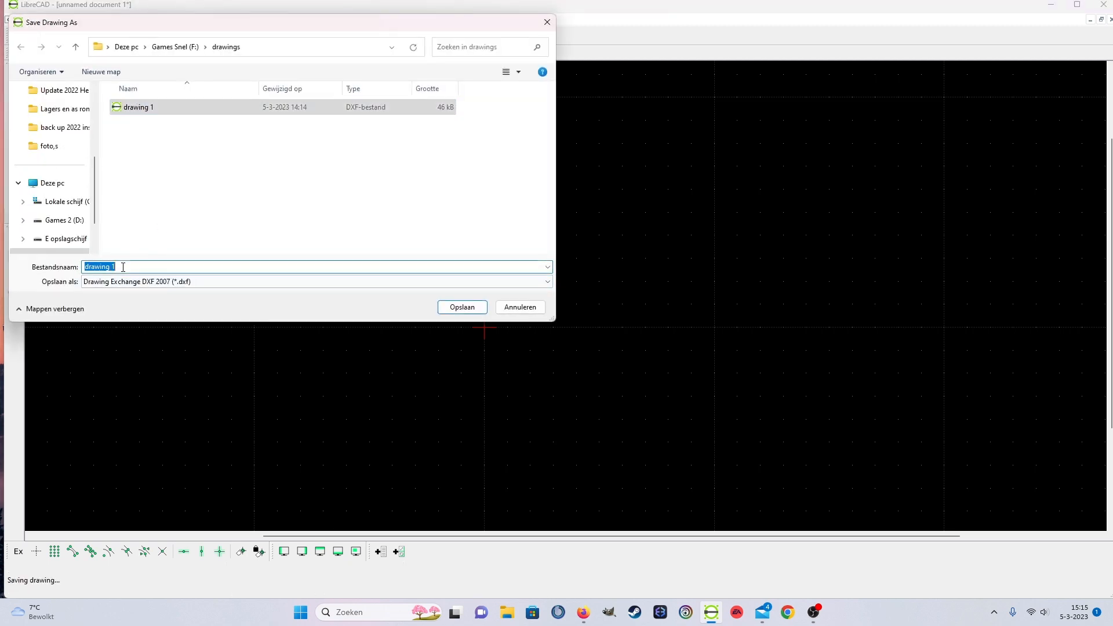
pyautogui.click(123, 266)
pyautogui.press('BackSpace')
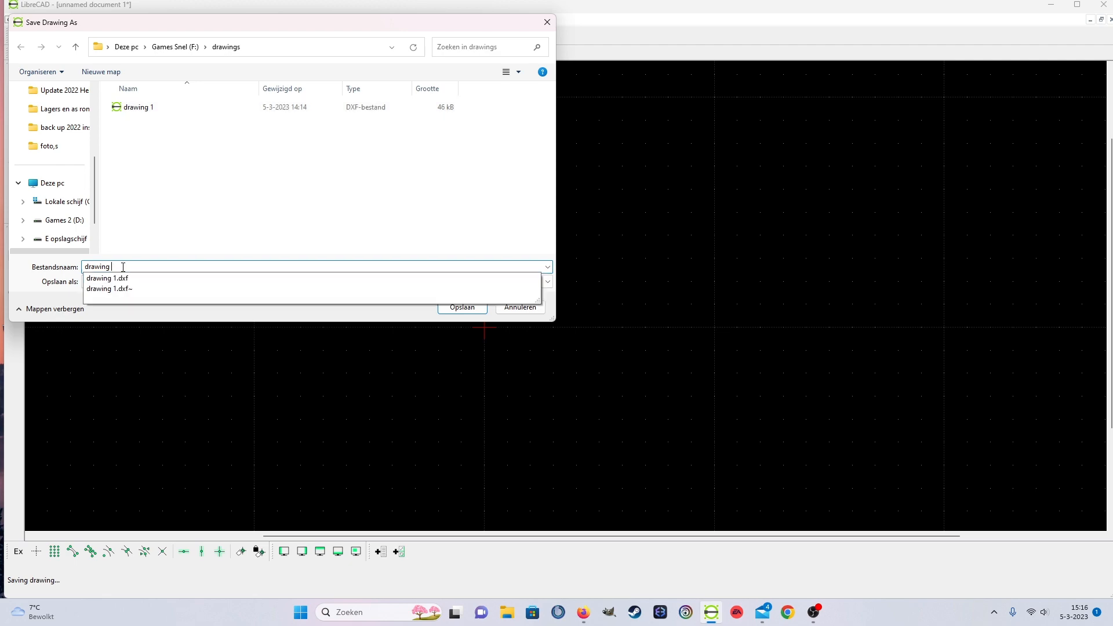
pyautogui.write('2')
pyautogui.press('Return')
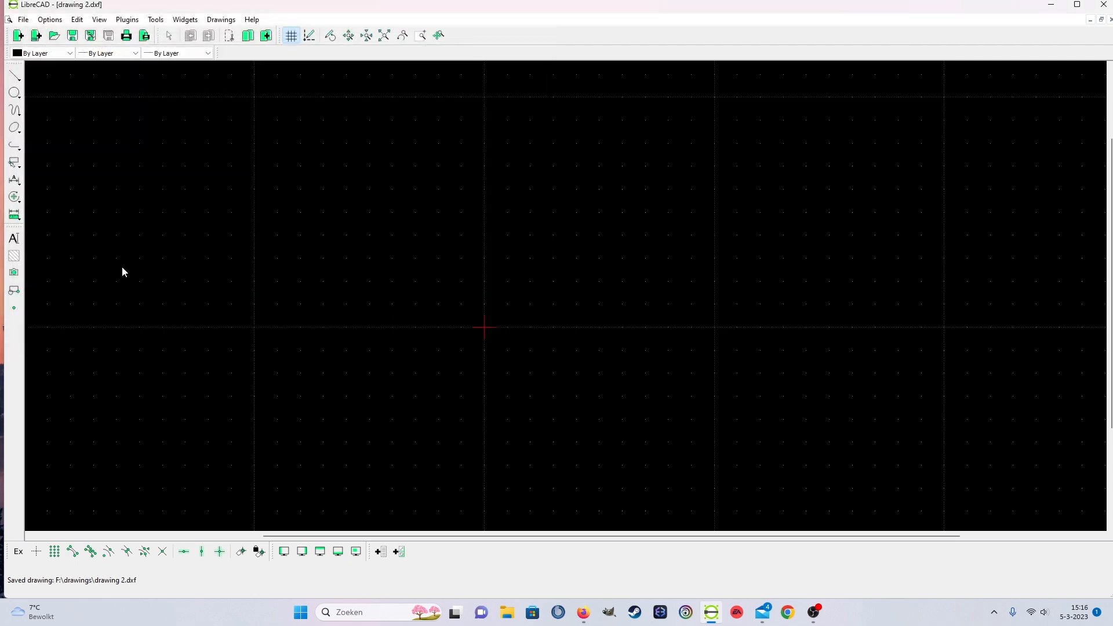
# Examine how the grid status changes at different zoom levels around the origin.
pyautogui.scroll(-3, 723, 372)
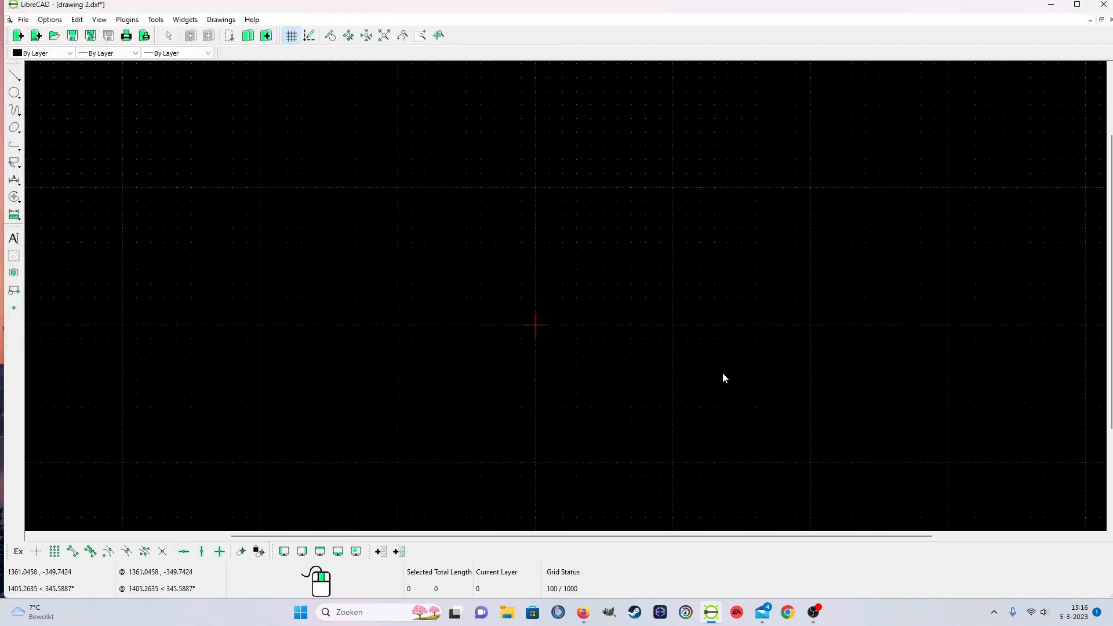
pyautogui.scroll(-5, 690, 357)
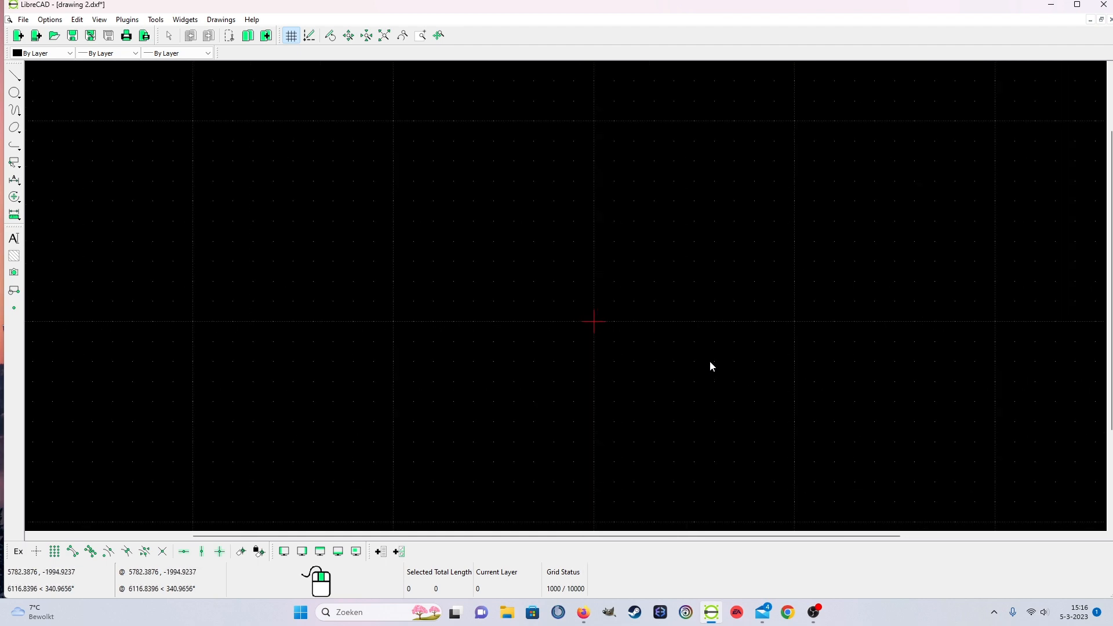
pyautogui.scroll(10, 685, 360)
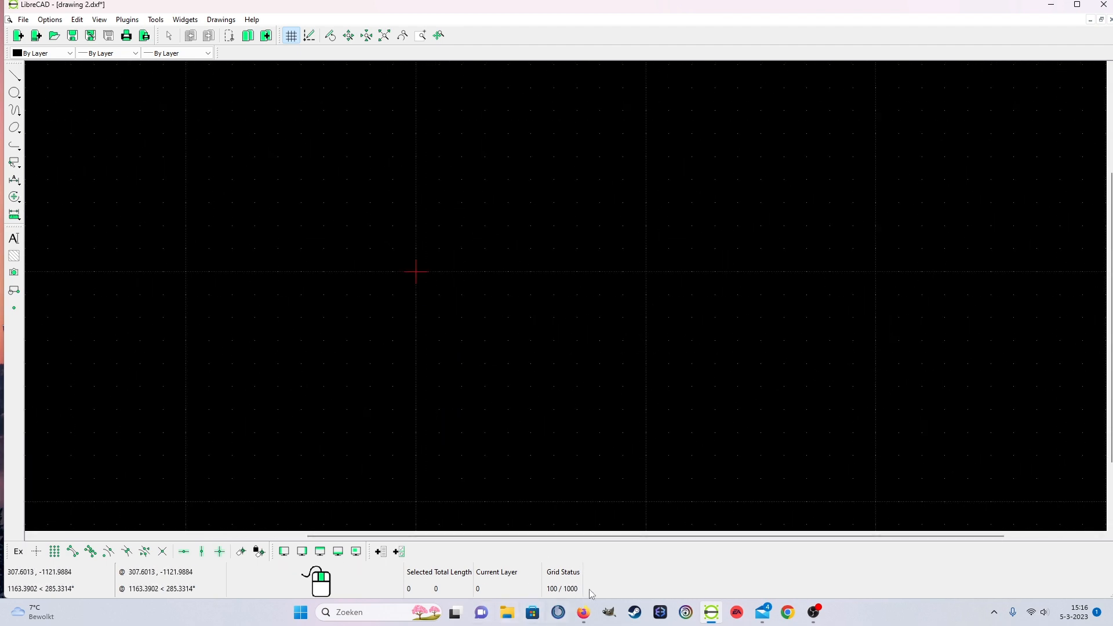
pyautogui.scroll(10, 437, 301)
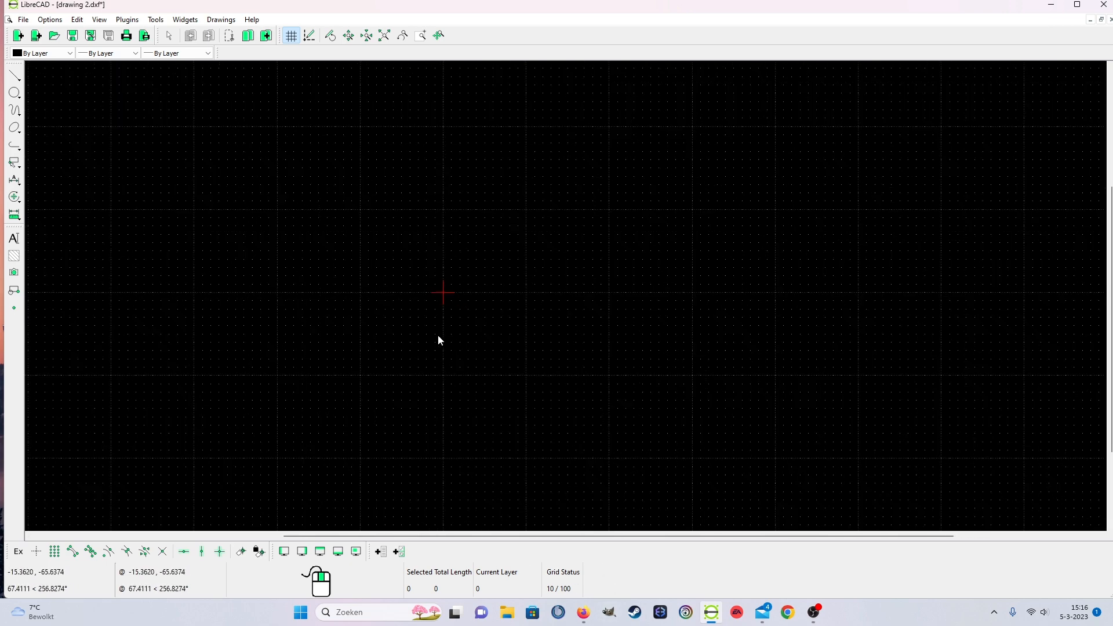
pyautogui.scroll(10, 469, 323)
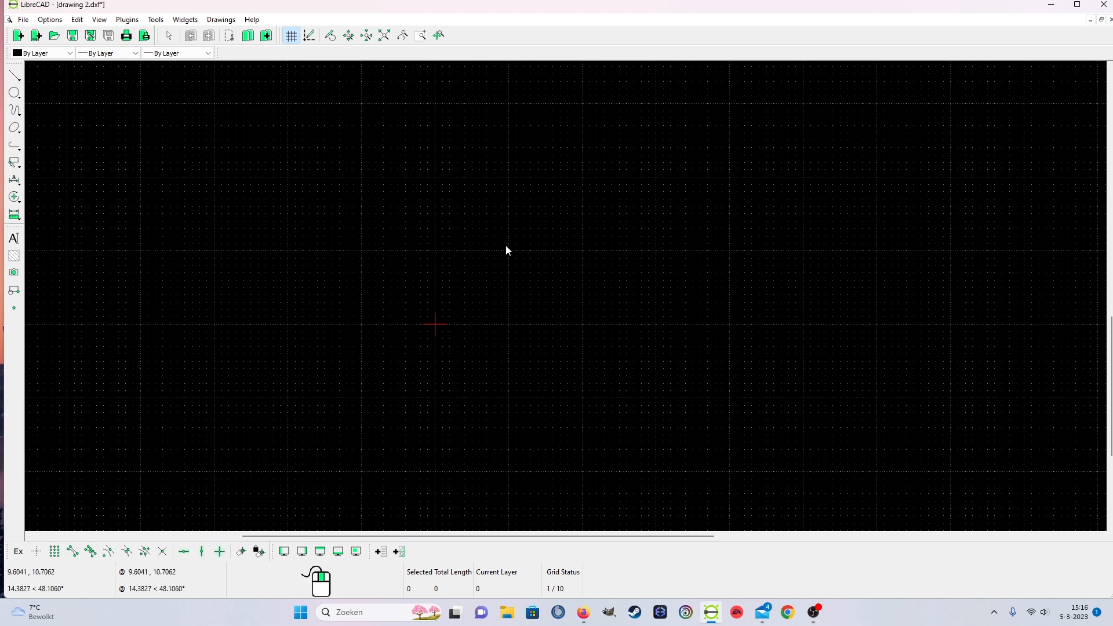
pyautogui.scroll(-1, 507, 335)
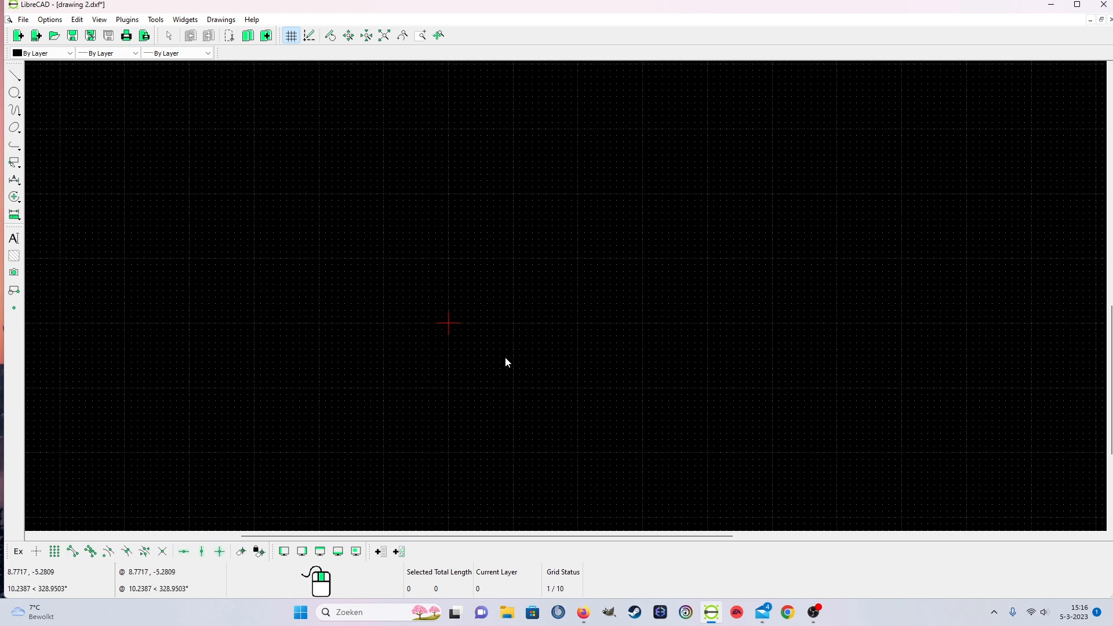
# Show the Layer List and Block List dock widgets, keeping the Layer List in front.
pyautogui.click(183, 21)
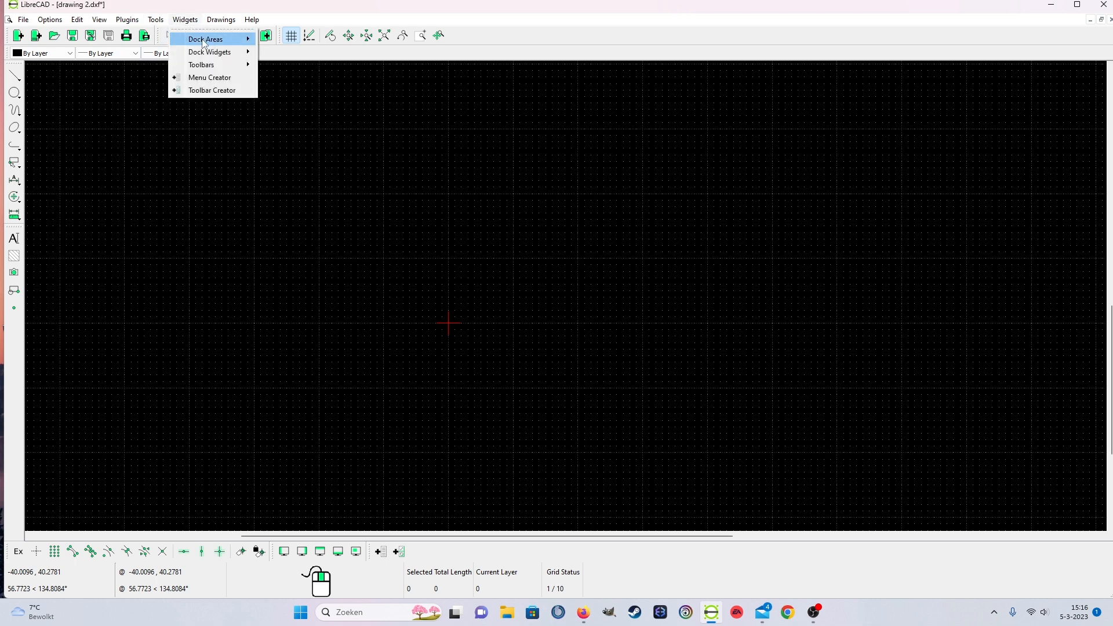
pyautogui.moveTo(213, 51)
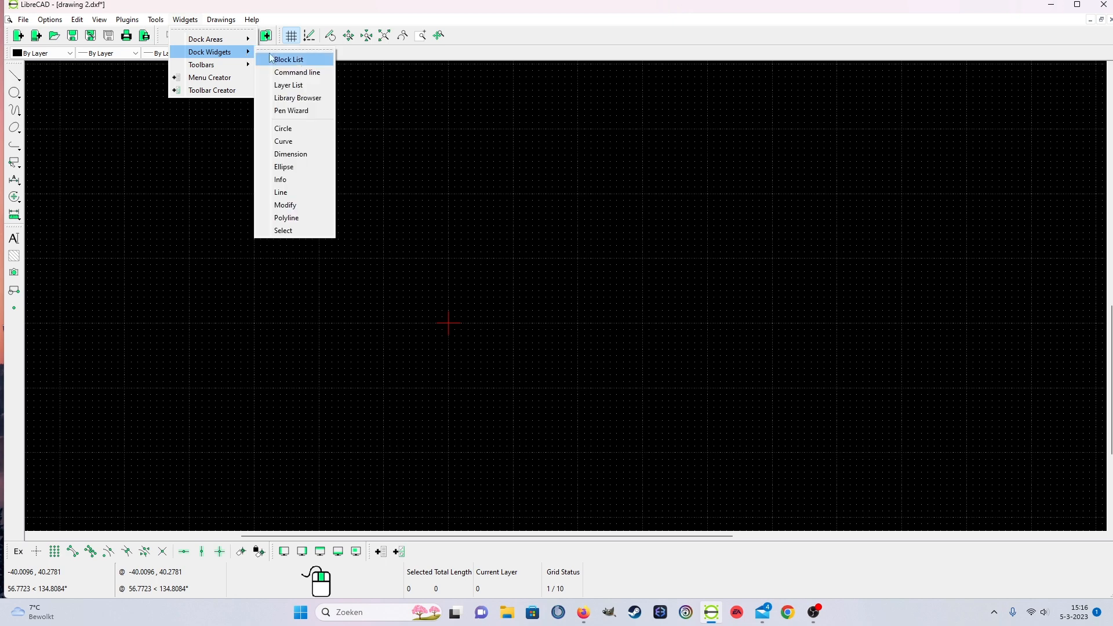
pyautogui.click(308, 87)
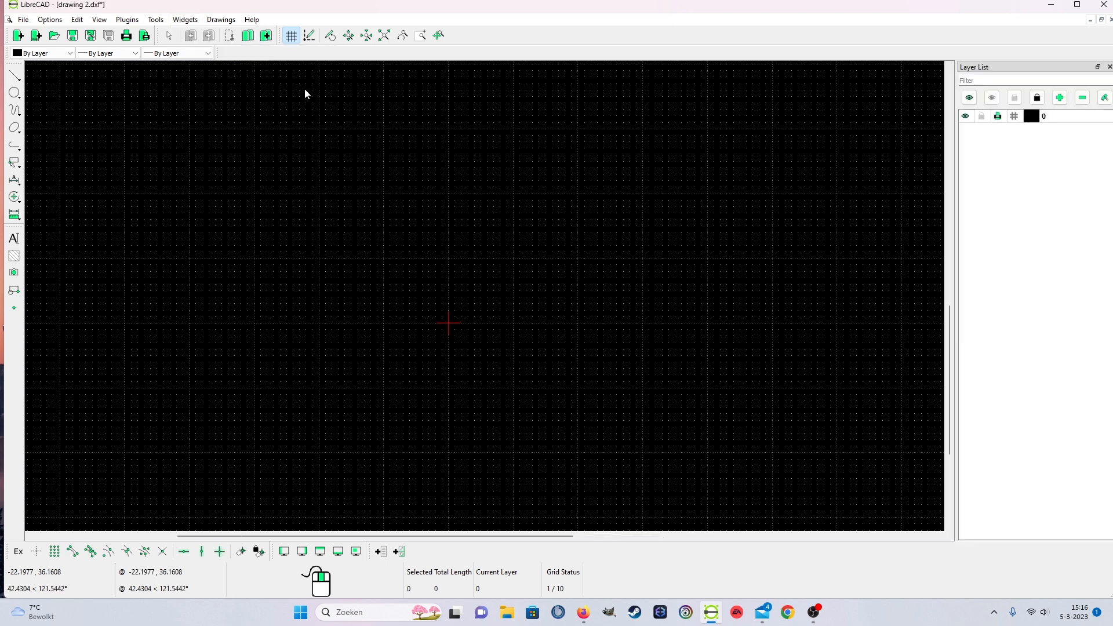
pyautogui.click(185, 20)
pyautogui.moveTo(213, 53)
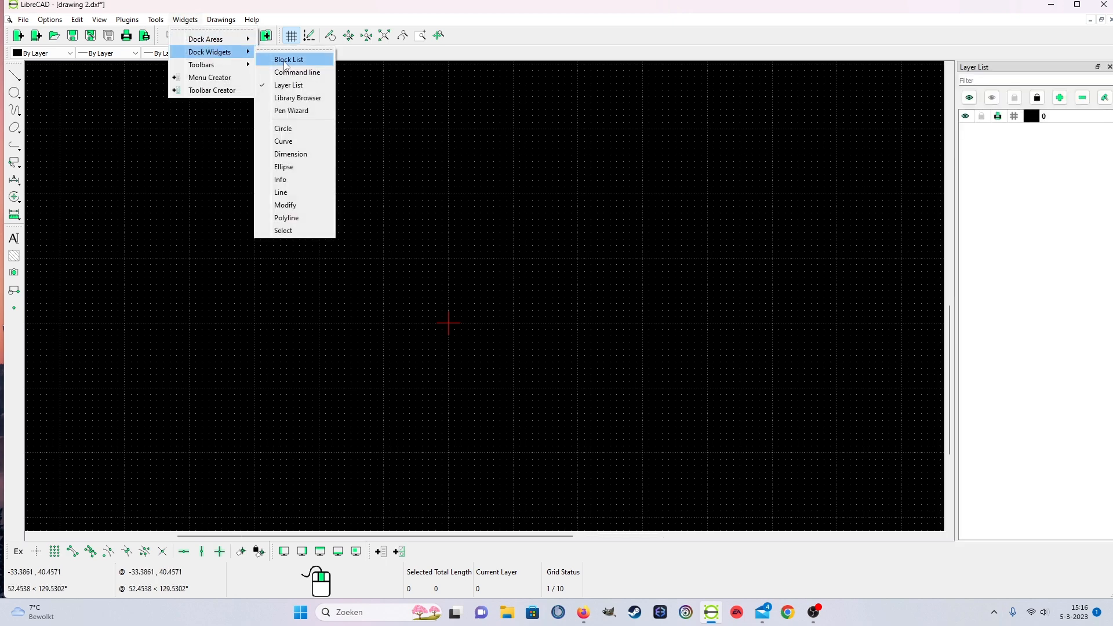
pyautogui.click(288, 59)
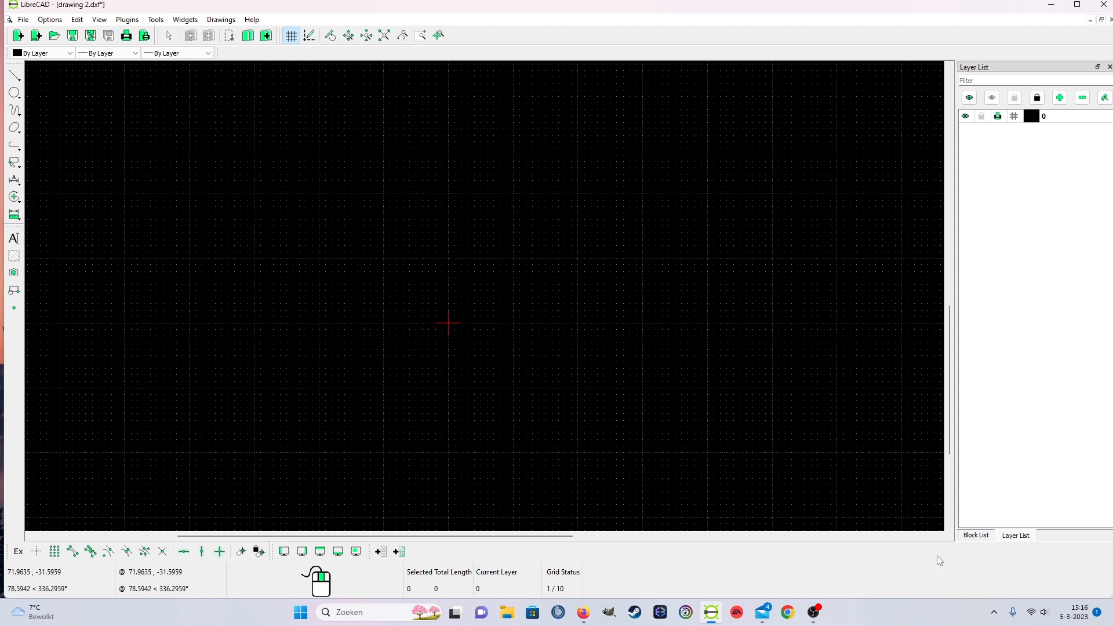
pyautogui.click(979, 535)
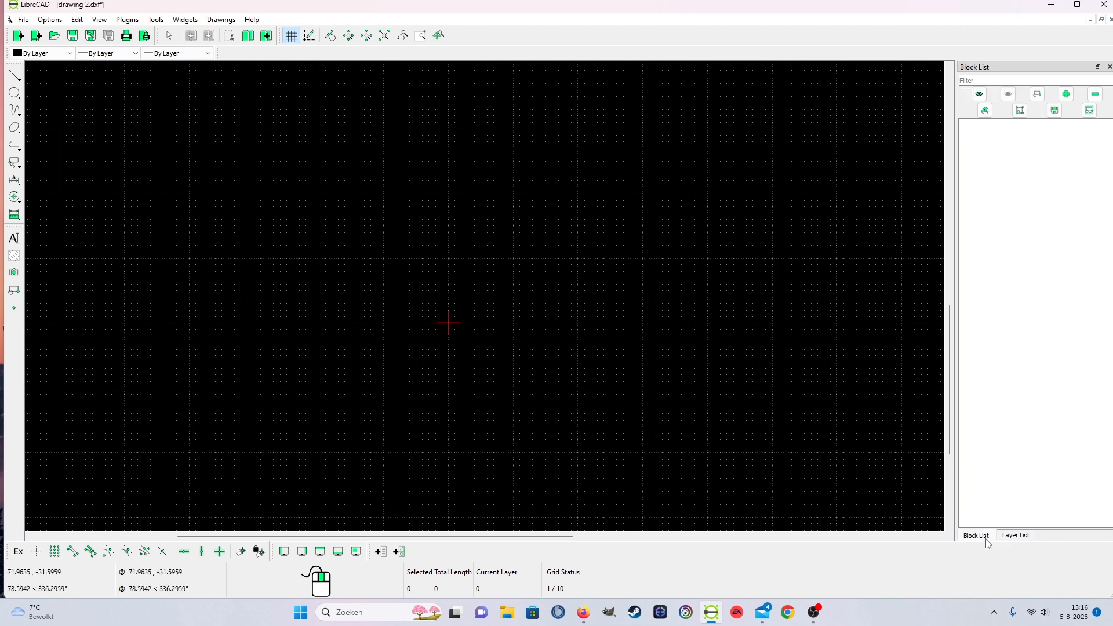
pyautogui.click(1016, 534)
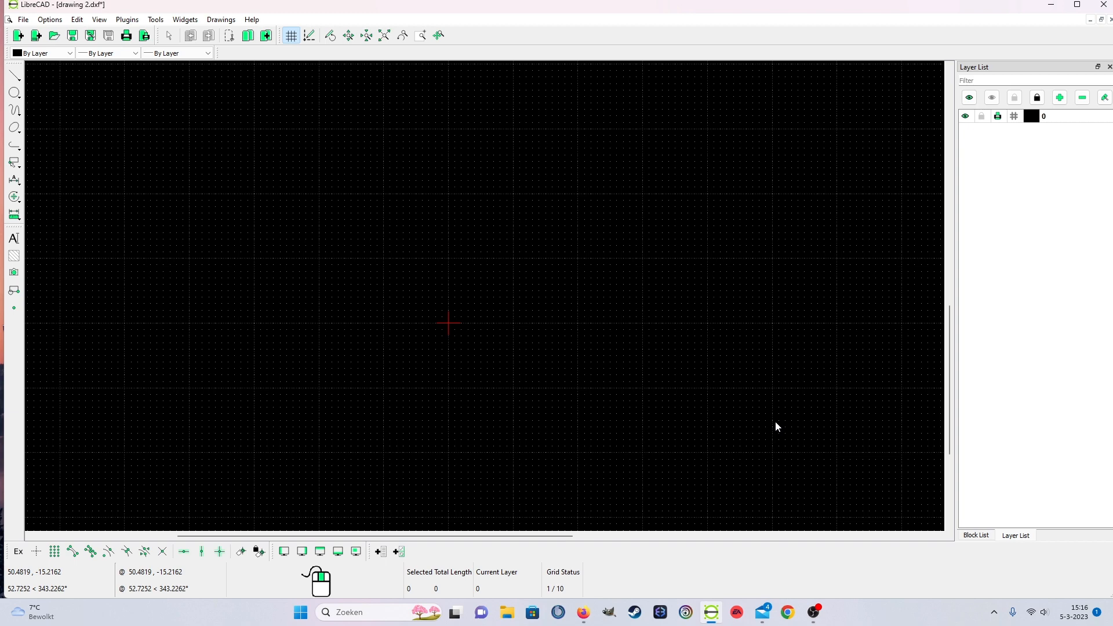
# In the current drawing's preferences, set the unit precision to 0.00 for lengths and 0 for angles.
pyautogui.click(58, 22)
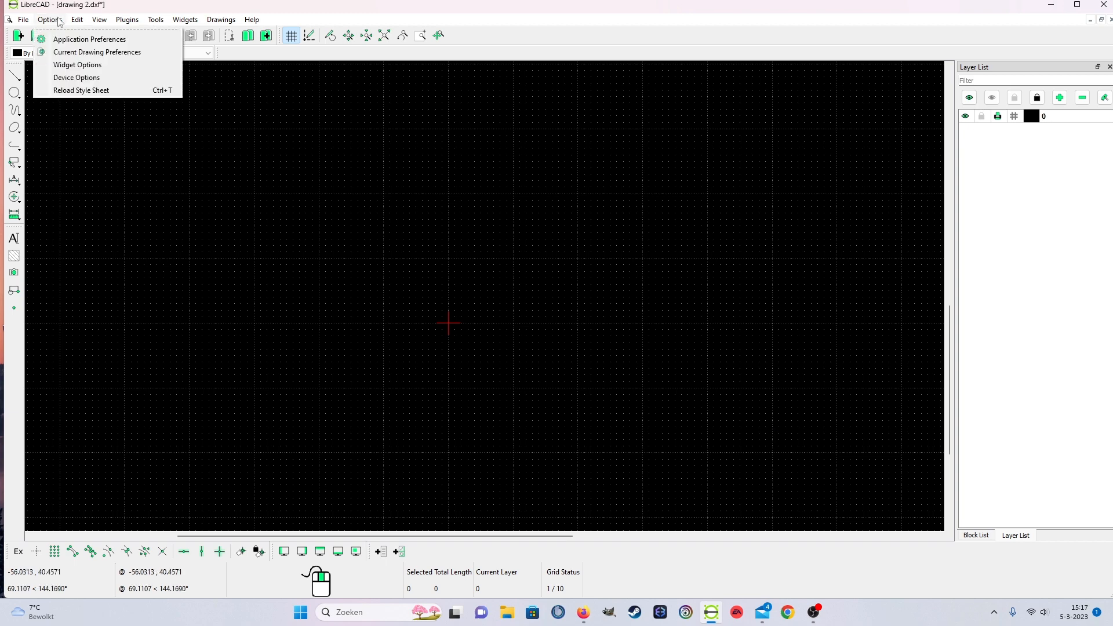
pyautogui.click(69, 53)
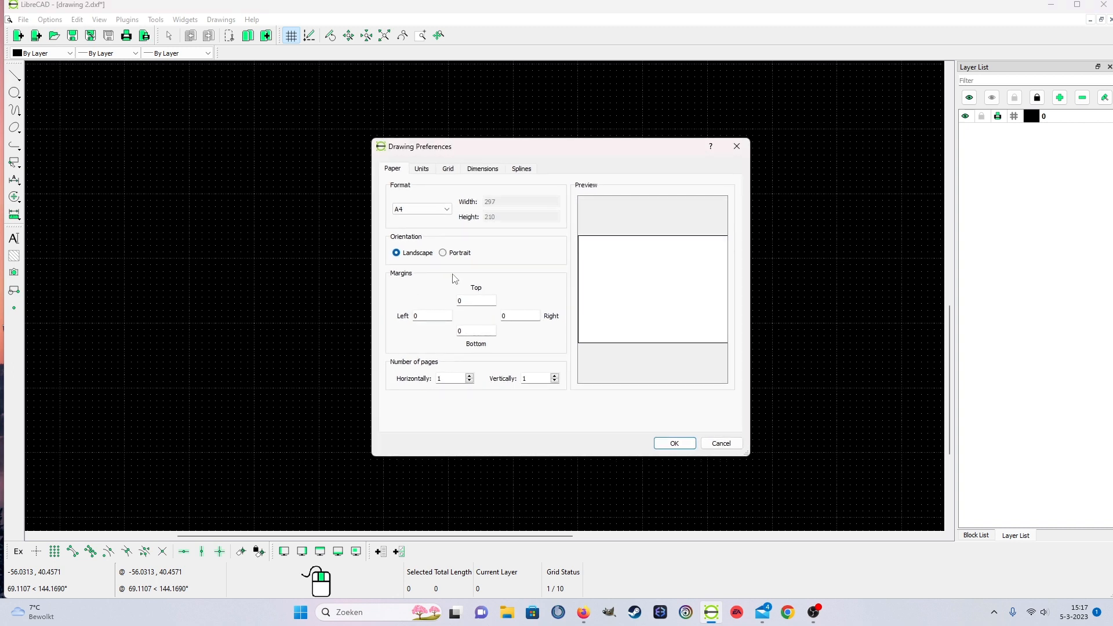
pyautogui.click(417, 169)
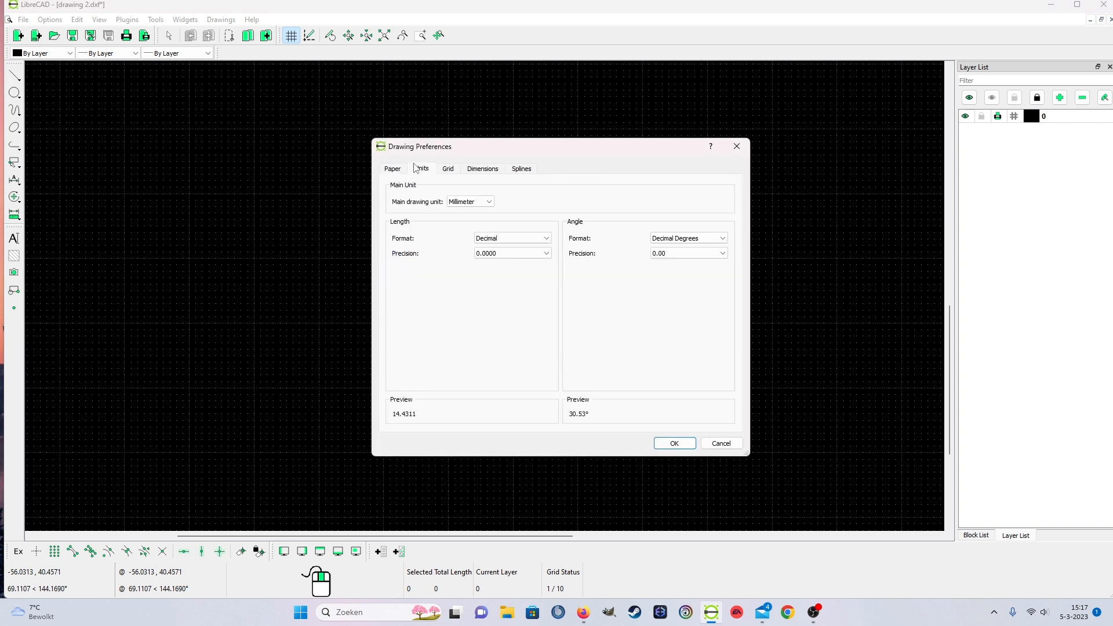
pyautogui.click(492, 257)
pyautogui.click(505, 274)
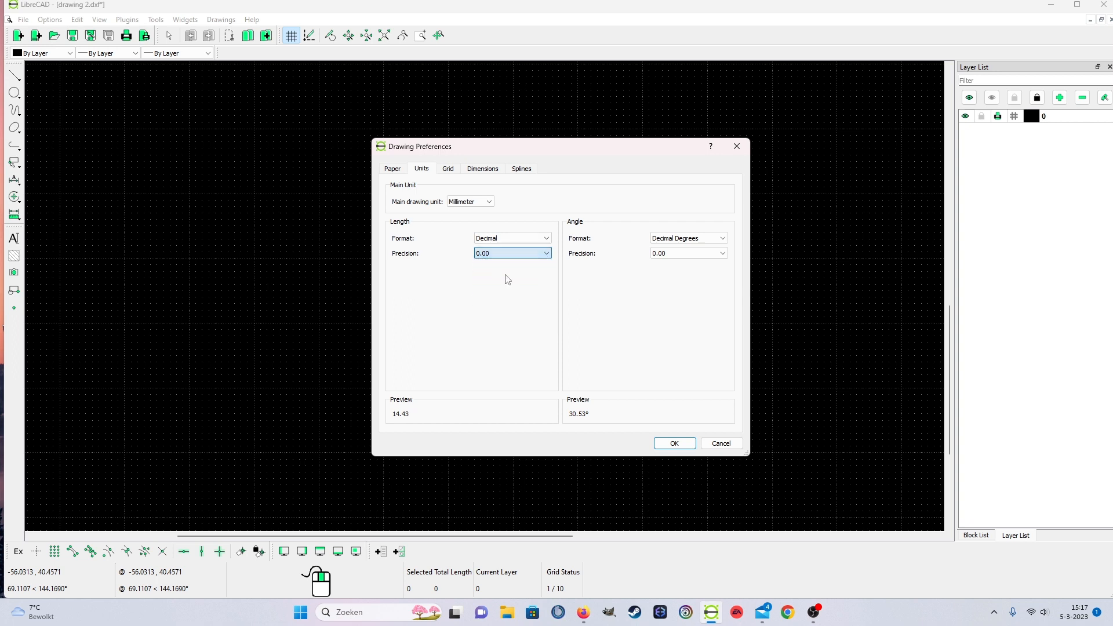
pyautogui.click(664, 255)
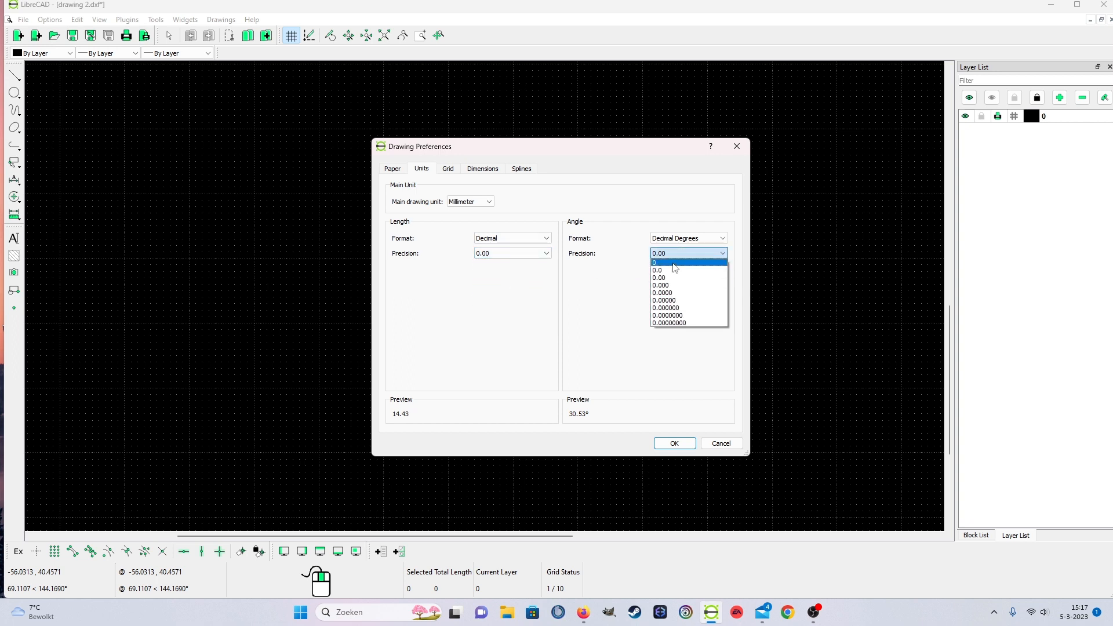
pyautogui.click(673, 264)
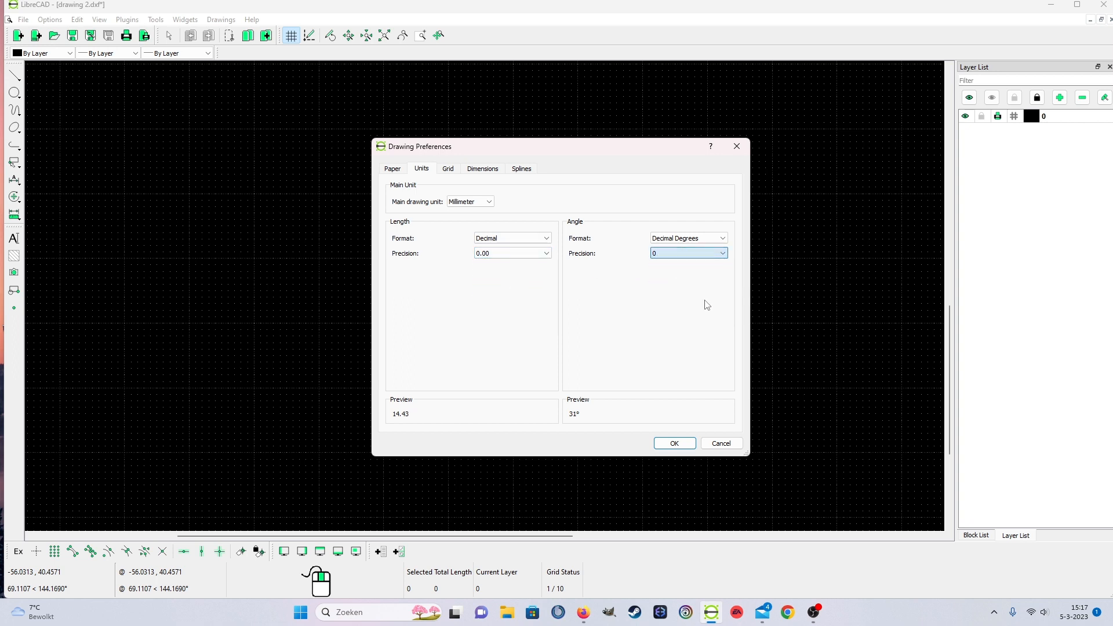
# Set the dimensions' linear precision to 0.00 and angular precision to 0, and apply the drawing preferences.
pyautogui.click(457, 171)
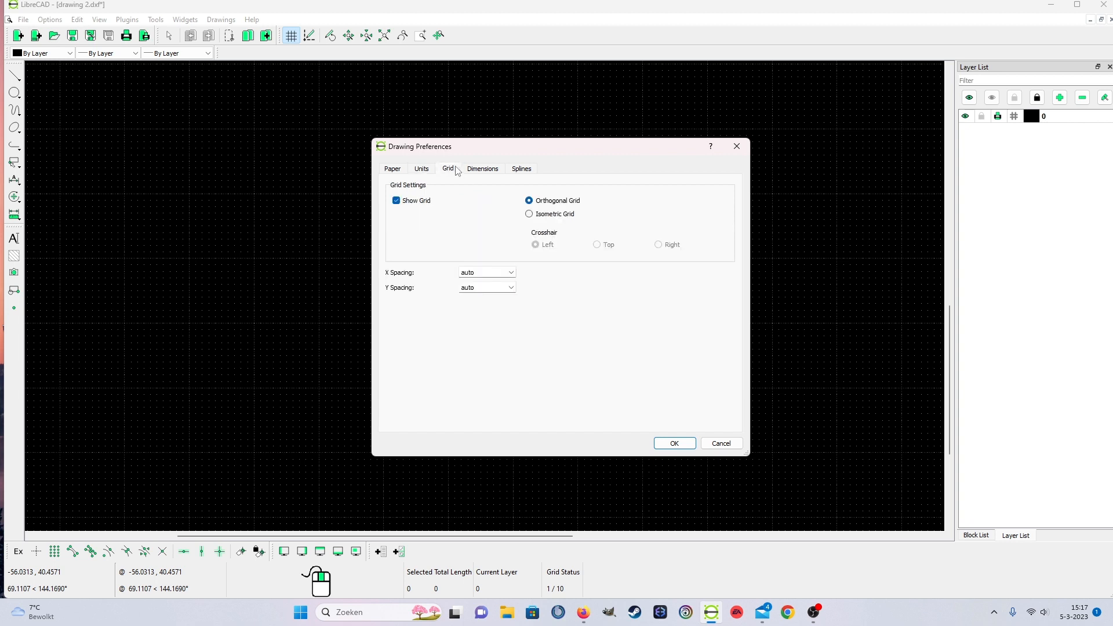
pyautogui.click(493, 171)
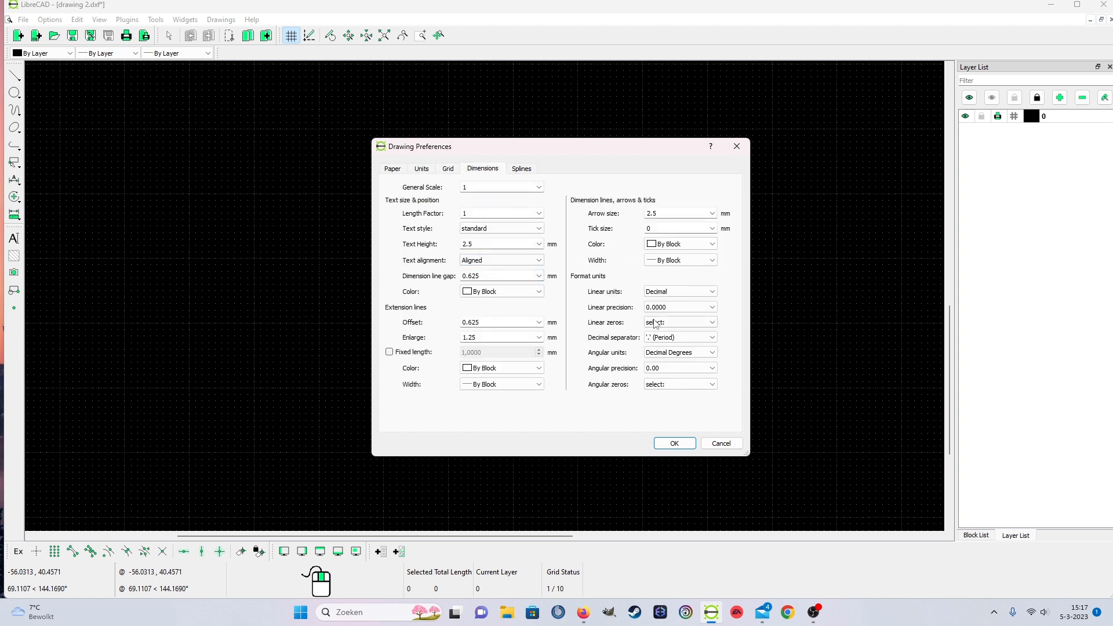
pyautogui.click(696, 307)
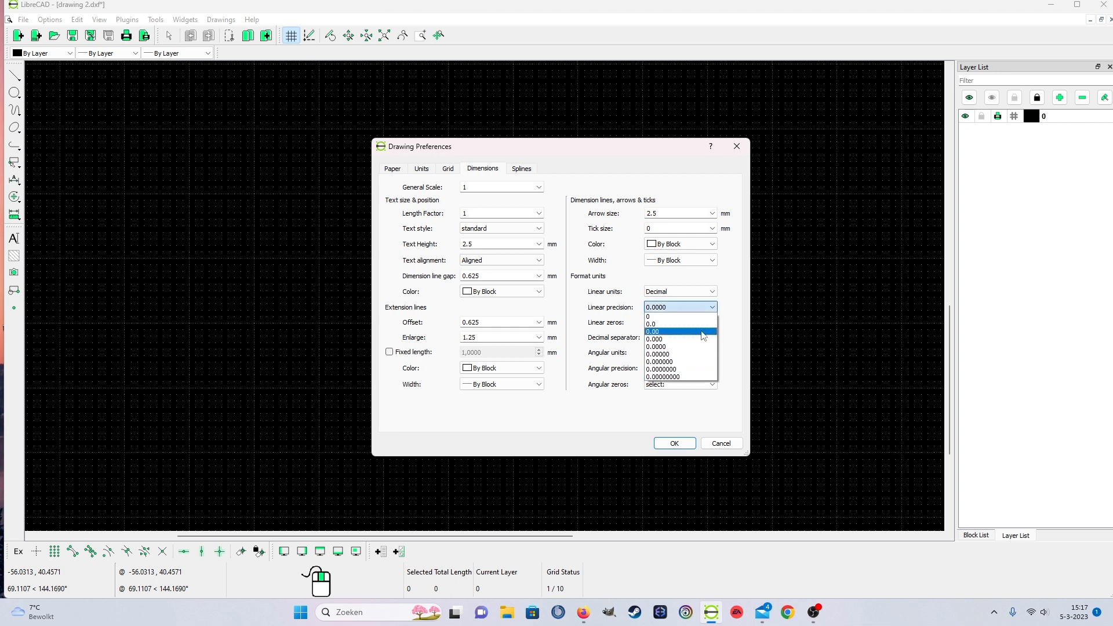
pyautogui.click(704, 332)
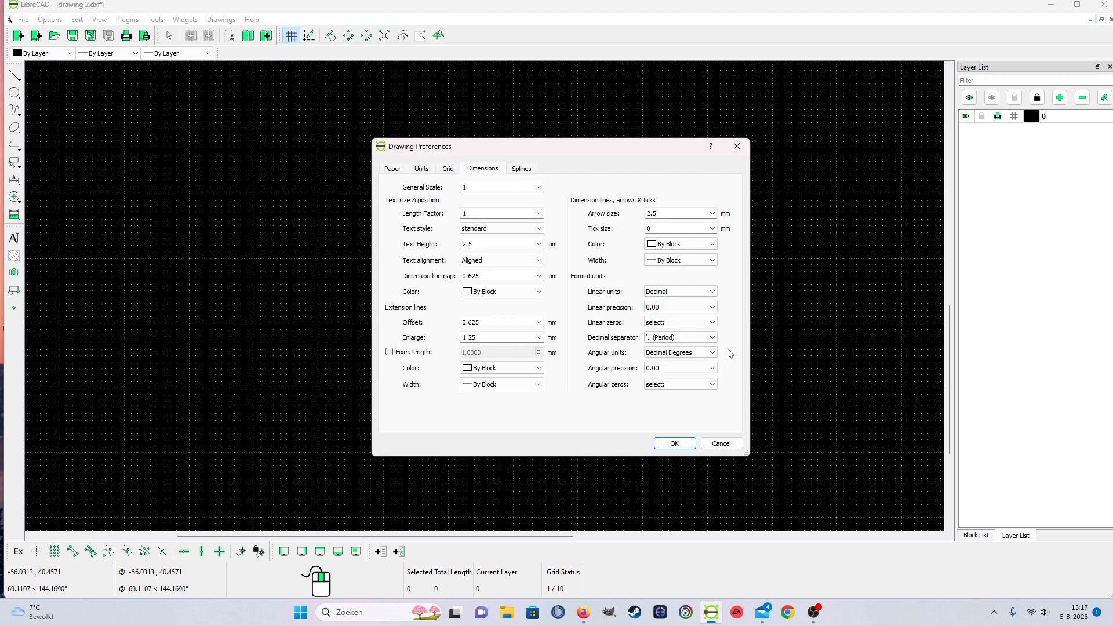
pyautogui.click(695, 368)
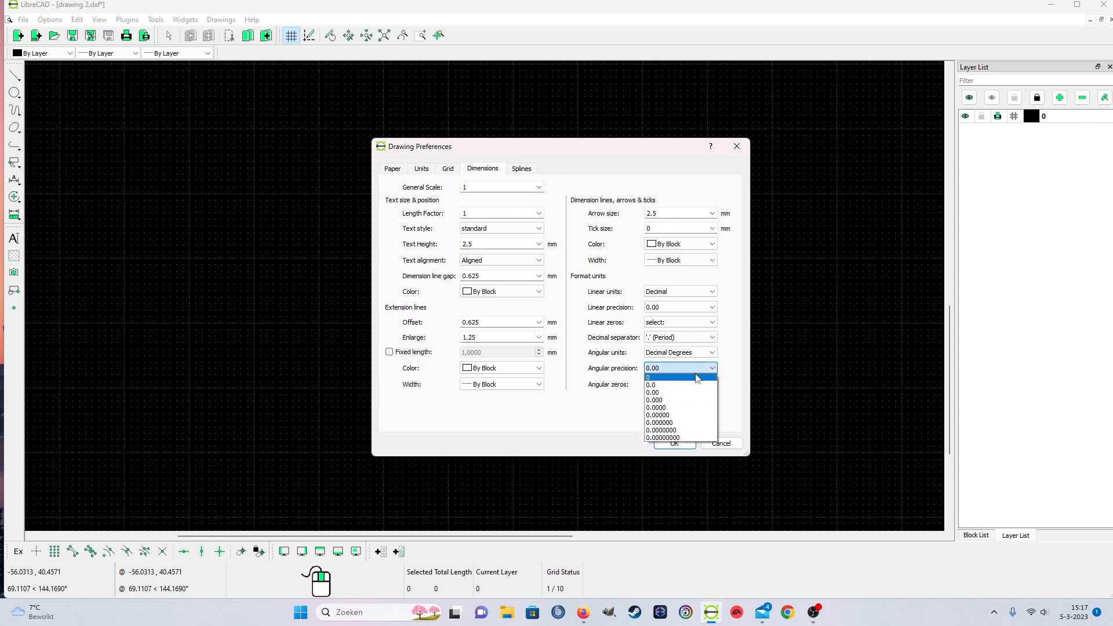
pyautogui.click(696, 378)
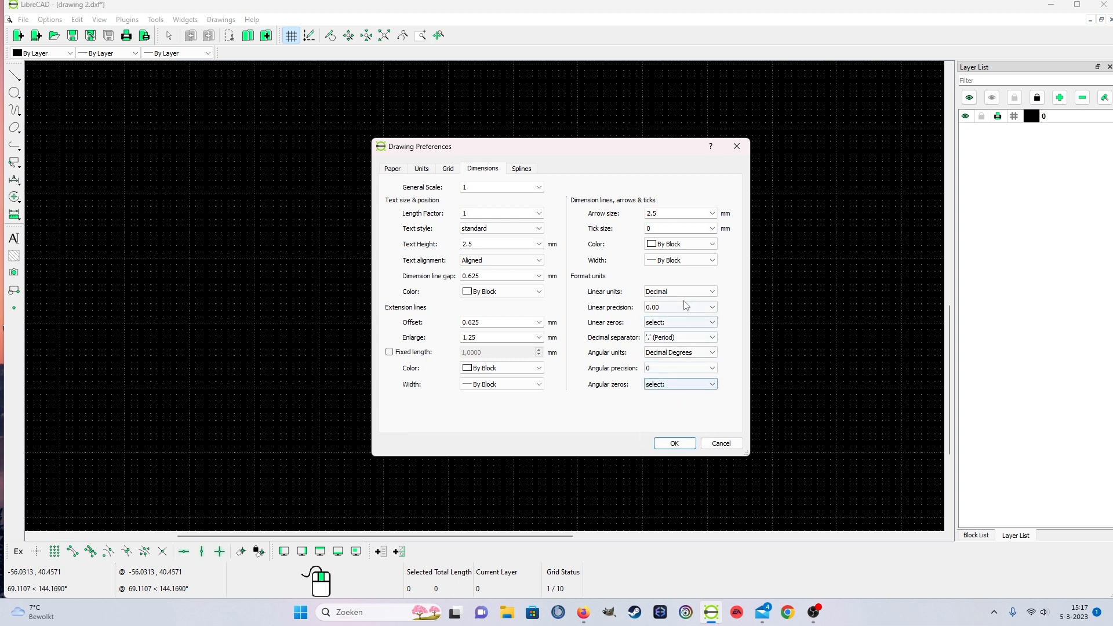
pyautogui.press('XF86AudioLowerVolume')
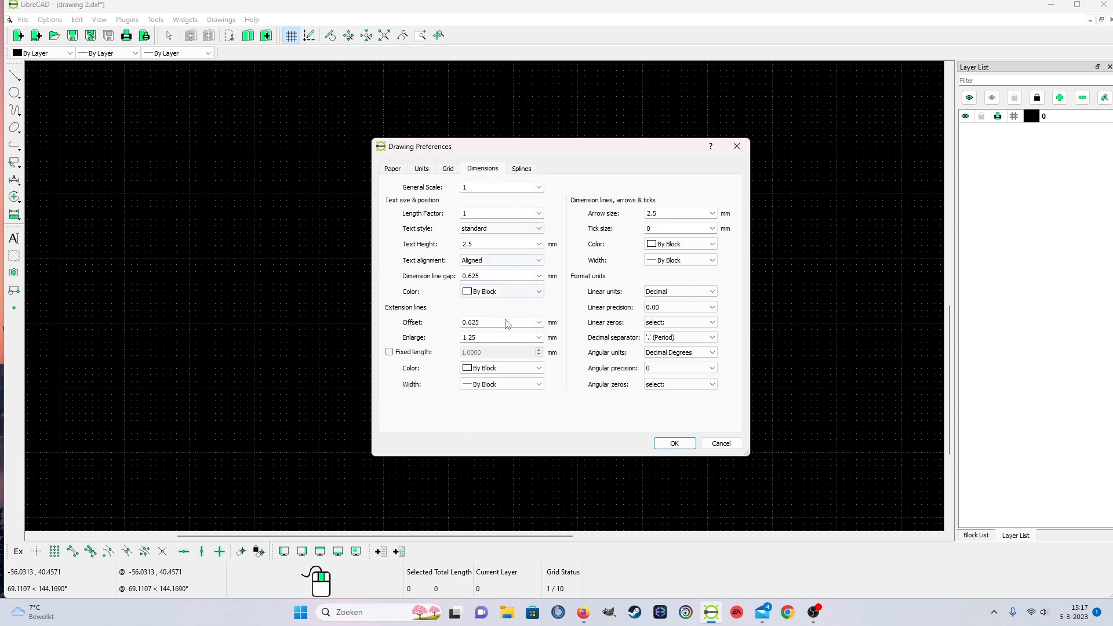
pyautogui.click(673, 444)
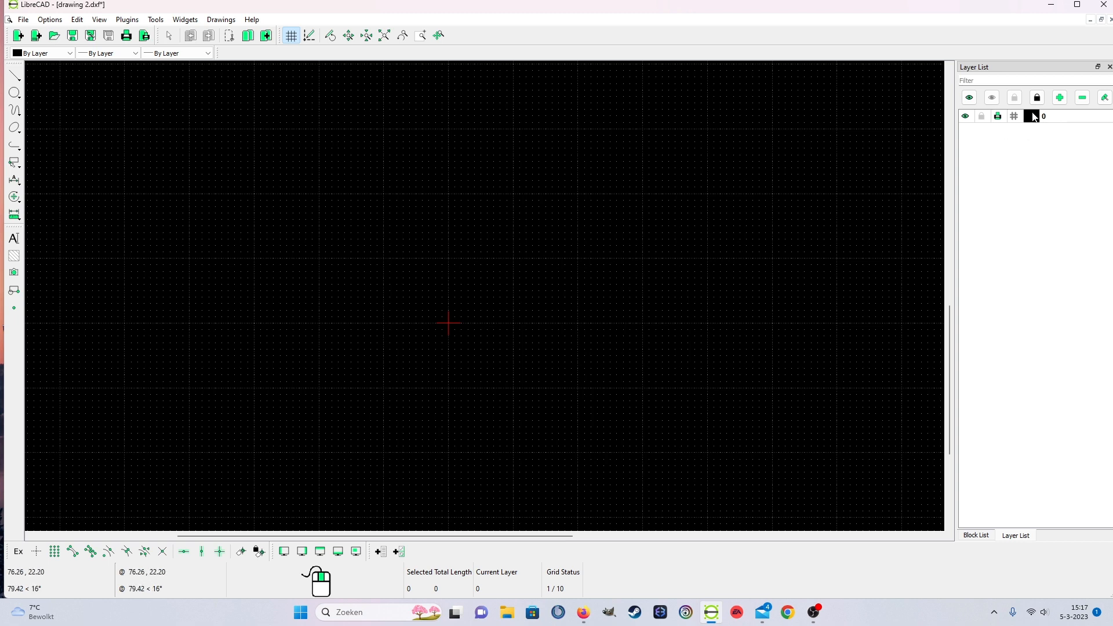
# Set the default pen width of layer 0 to 0.50mm (ISO).
pyautogui.click(1105, 97)
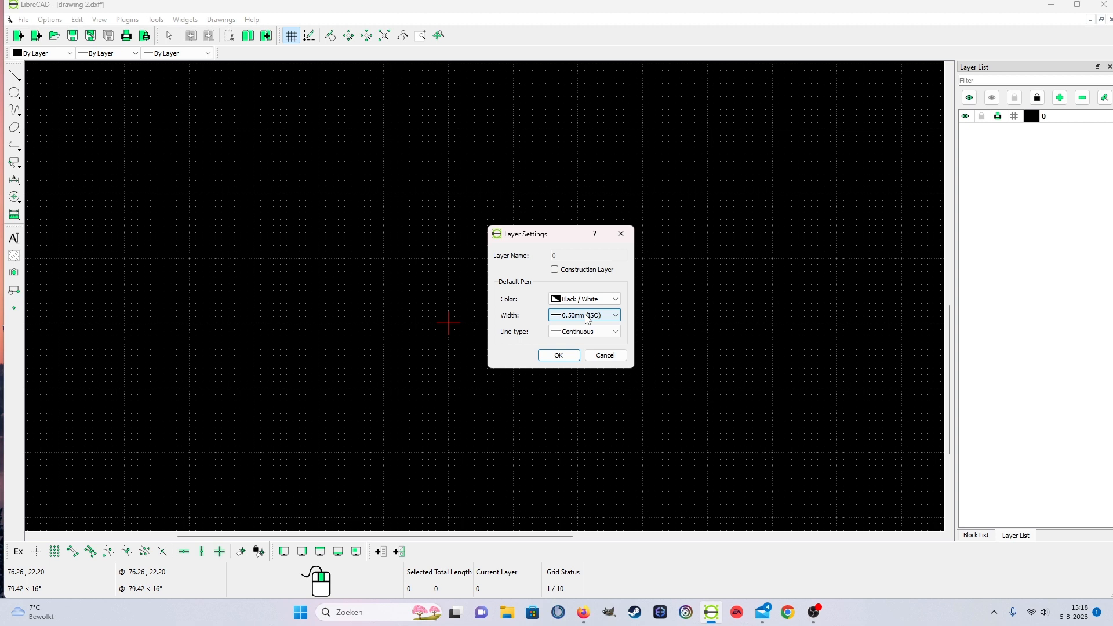
pyautogui.click(573, 356)
# Add a new layer and name it centerline.
pyautogui.click(1060, 98)
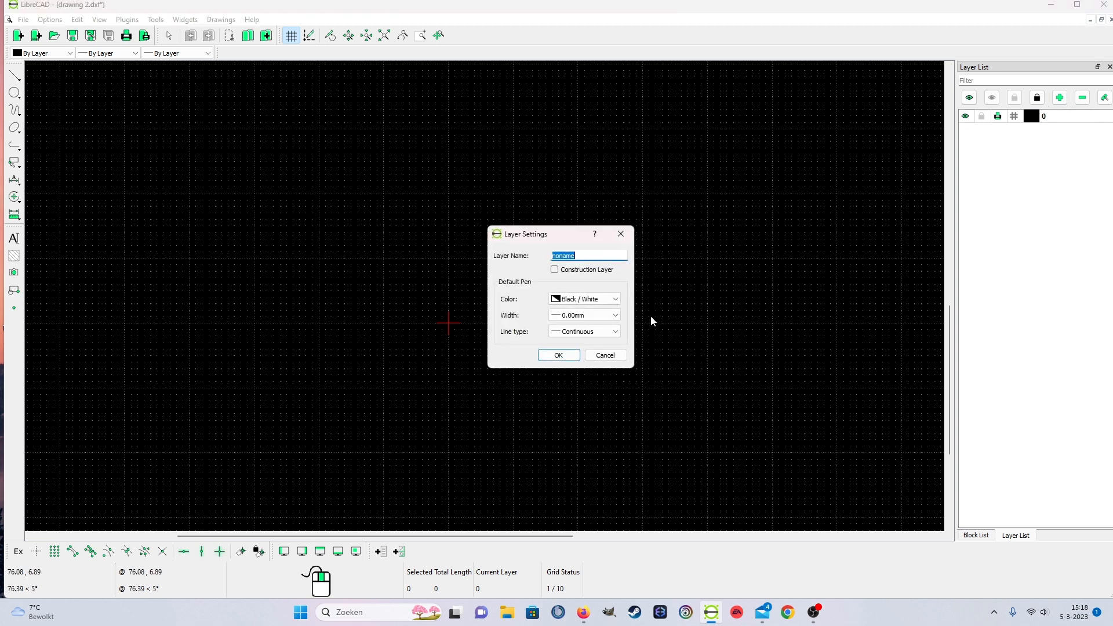
pyautogui.click(578, 326)
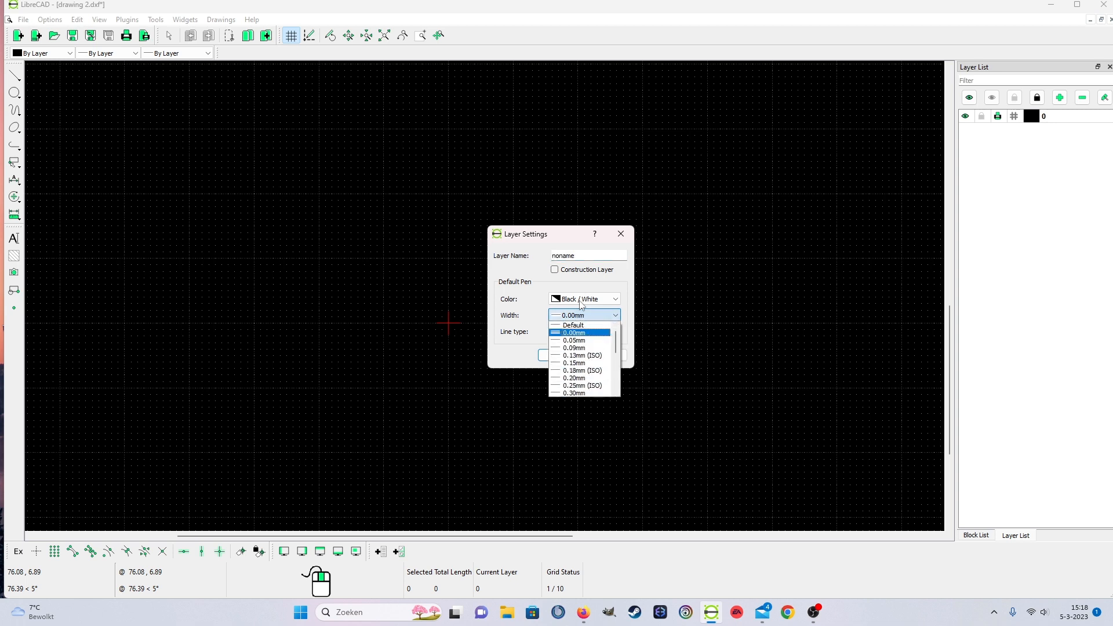
pyautogui.click(582, 302)
pyautogui.click(582, 301)
pyautogui.click(582, 301)
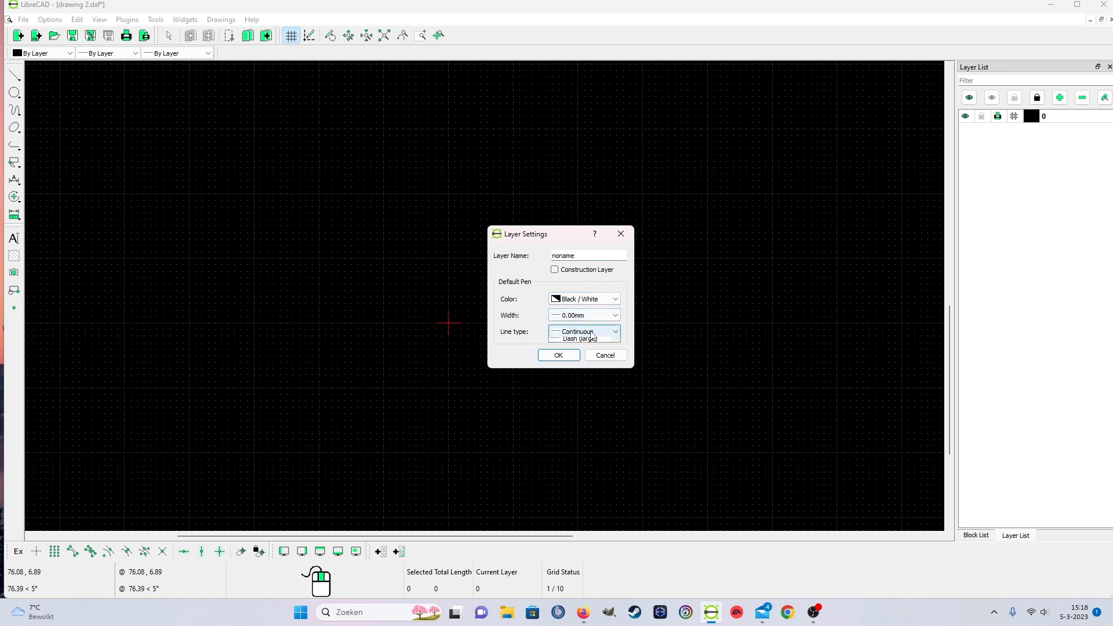
pyautogui.click(592, 332)
pyautogui.click(593, 334)
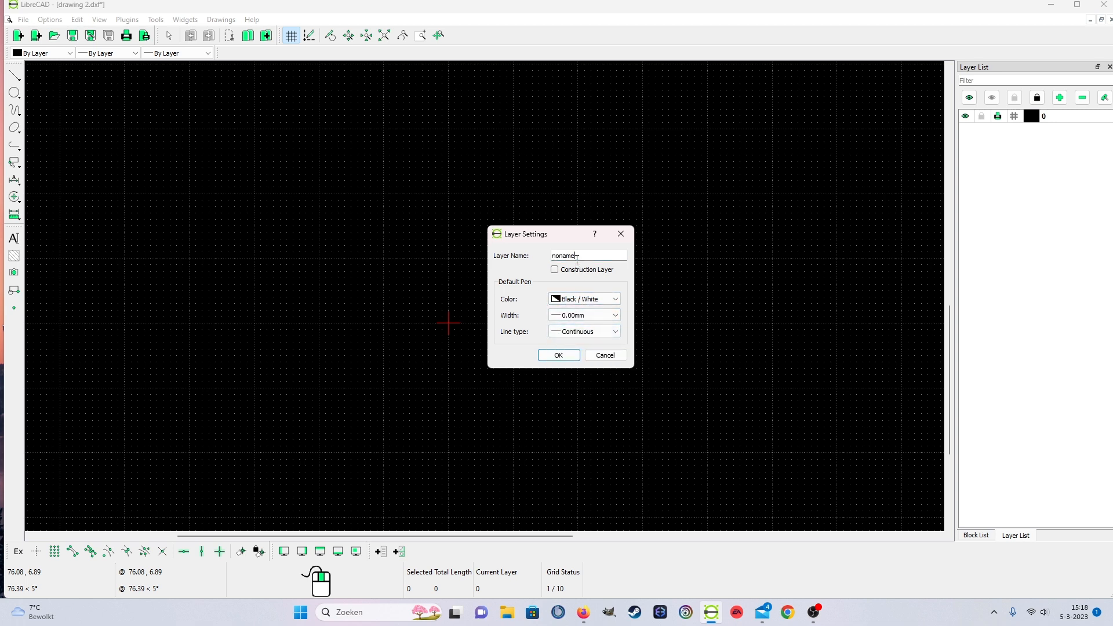
pyautogui.press('BackSpace')
pyautogui.press('BackSpace')
pyautogui.press('BackSpace')
pyautogui.press('BackSpace')
pyautogui.press('BackSpace')
# Give the centerline layer a 0.05mm pen width and the Center line type, and create it.
pyautogui.click(580, 316)
pyautogui.click(586, 341)
pyautogui.click(583, 332)
pyautogui.scroll(-3, 579, 365)
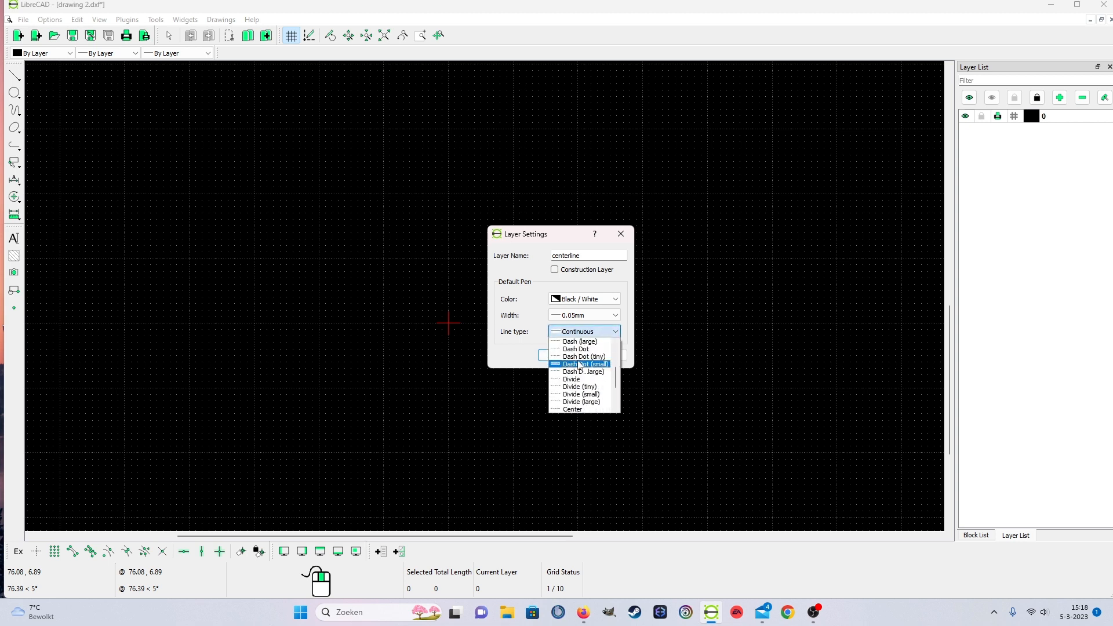
pyautogui.scroll(-1, 580, 365)
pyautogui.click(574, 387)
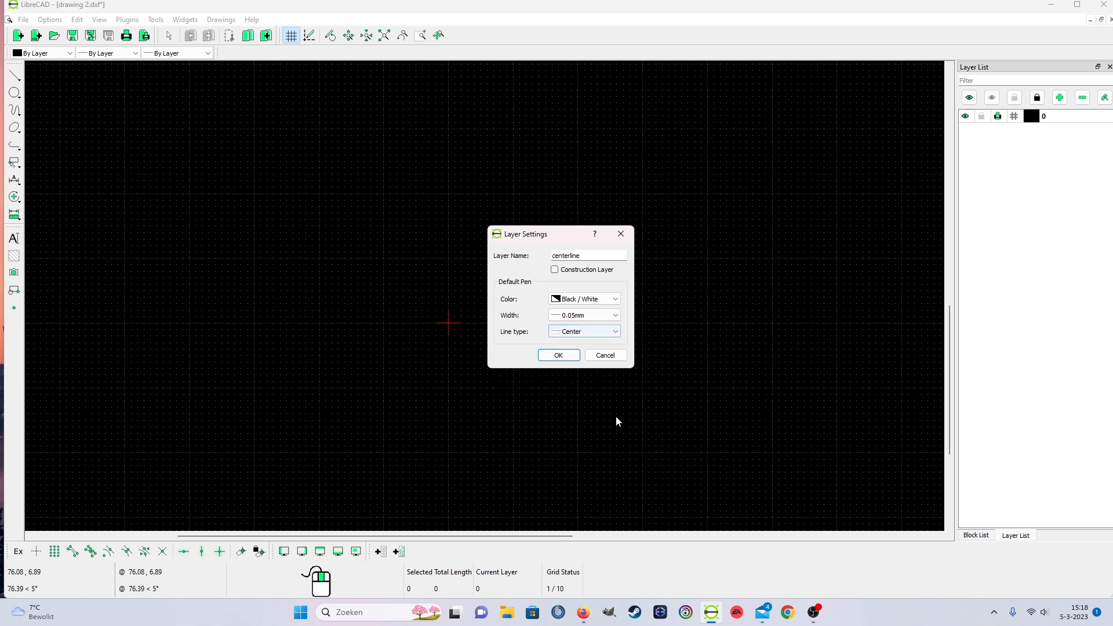
pyautogui.click(559, 356)
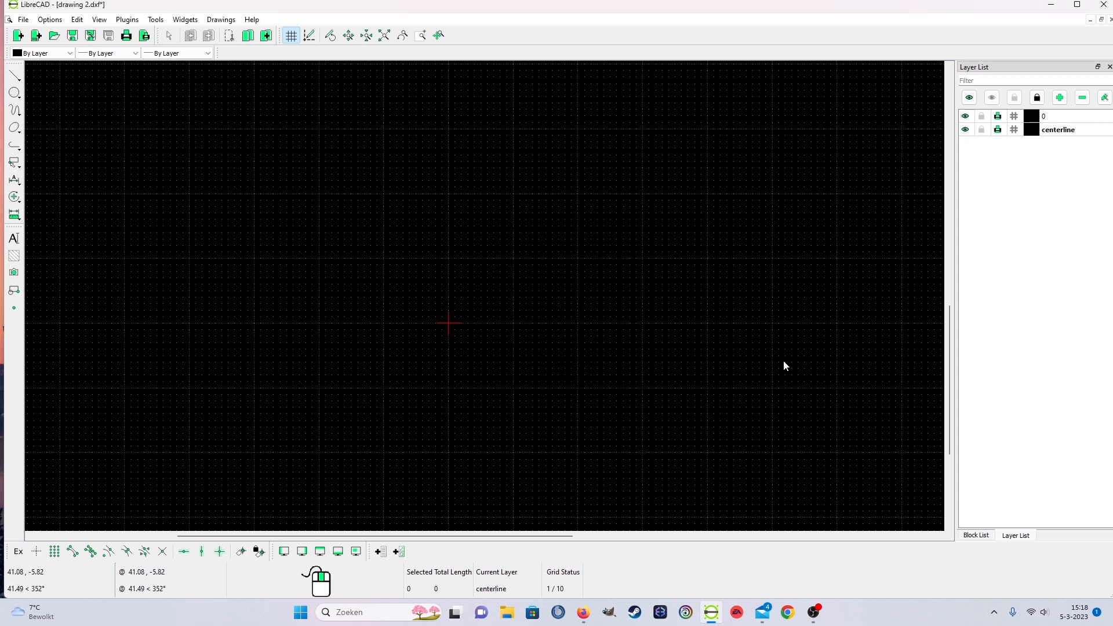
# Add a layer named measermentline with a 0.05mm pen width.
pyautogui.click(1059, 97)
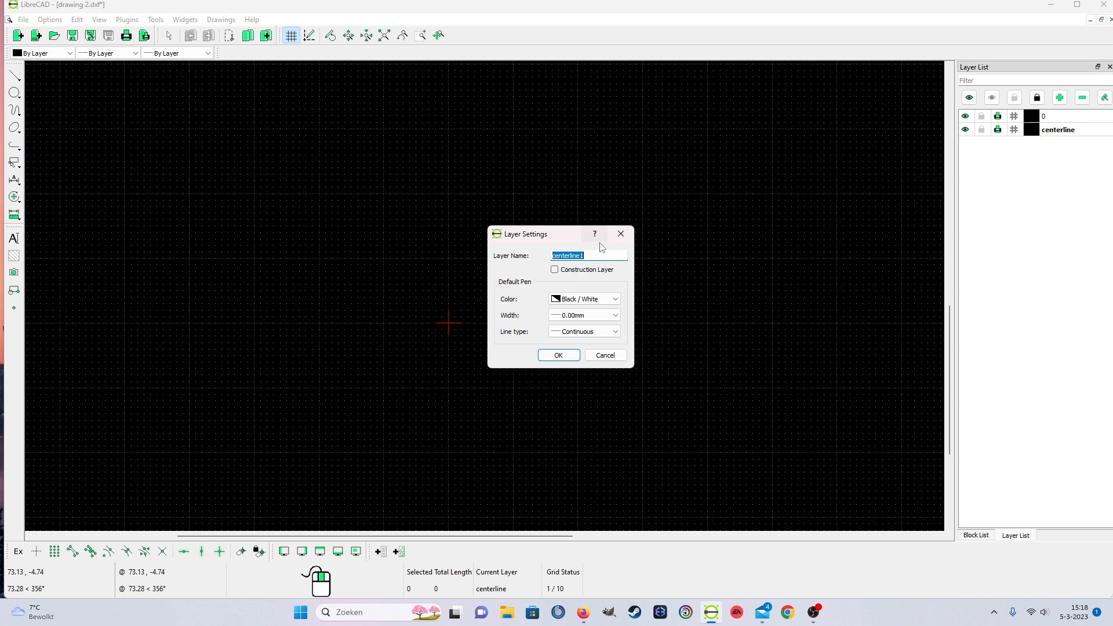
pyautogui.press('BackSpace')
pyautogui.write('measerm')
pyautogui.click(585, 315)
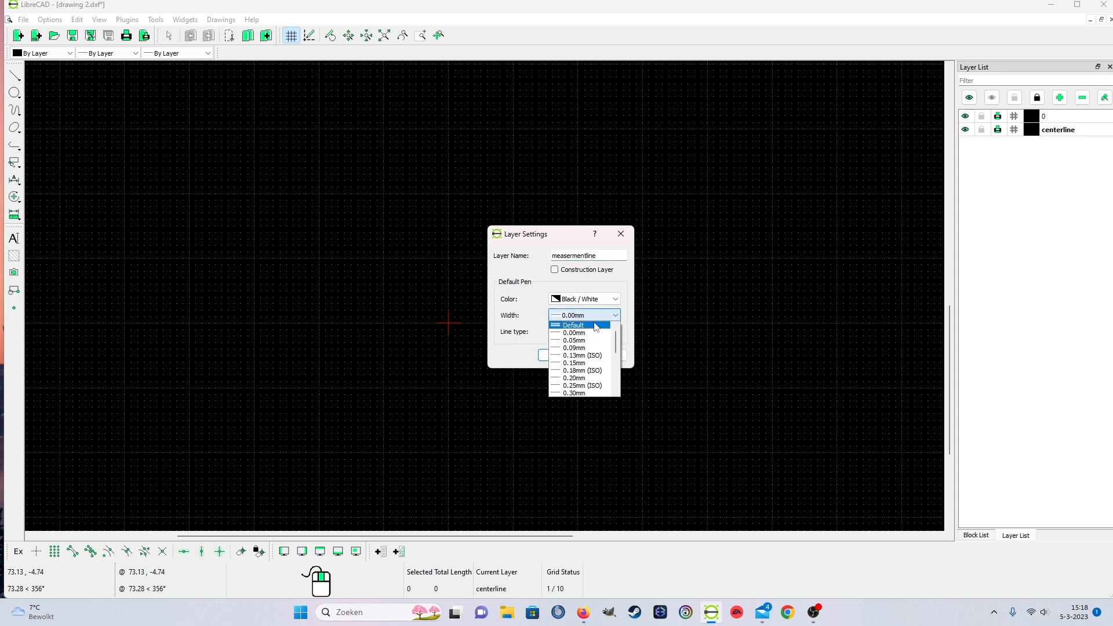
pyautogui.click(598, 339)
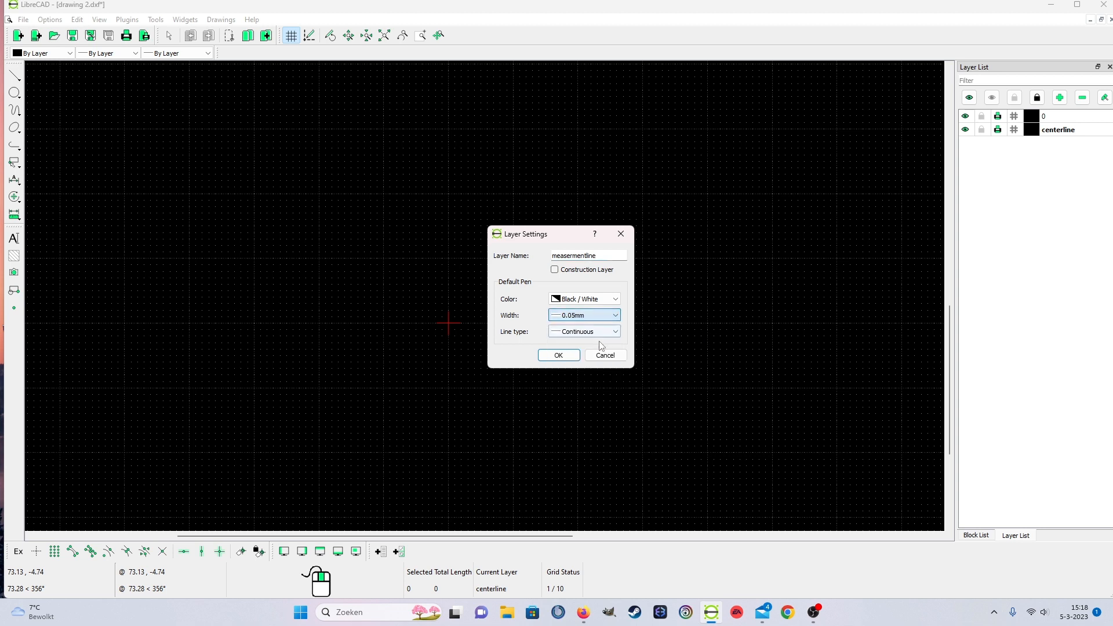
pyautogui.click(559, 355)
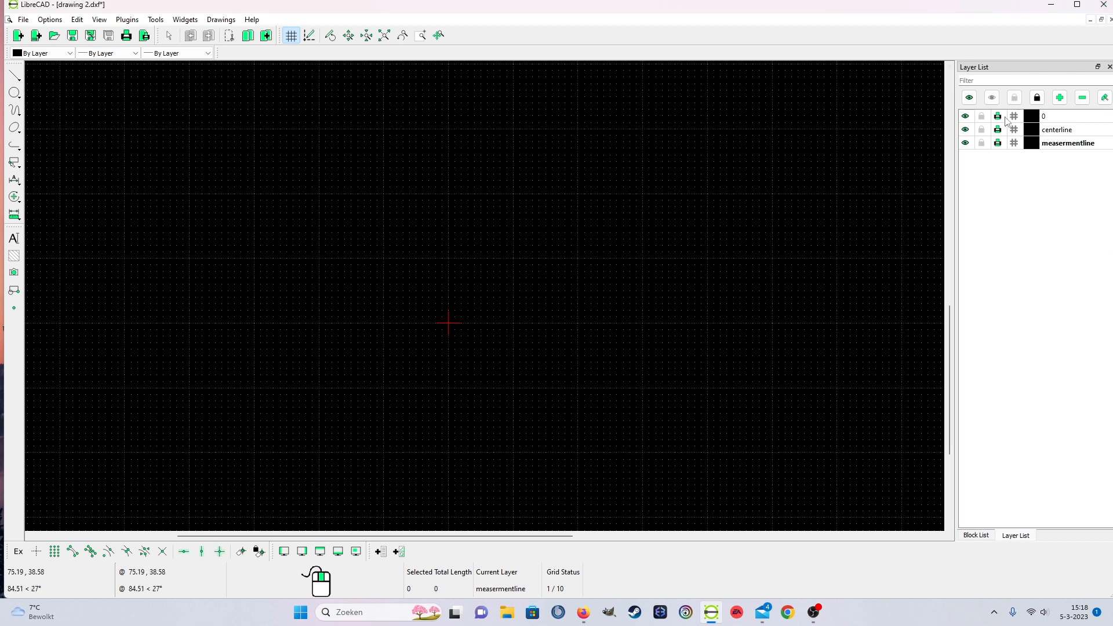
# Start another new layer with a 0.05mm pen width and the Dash line type.
pyautogui.click(1060, 98)
pyautogui.click(604, 316)
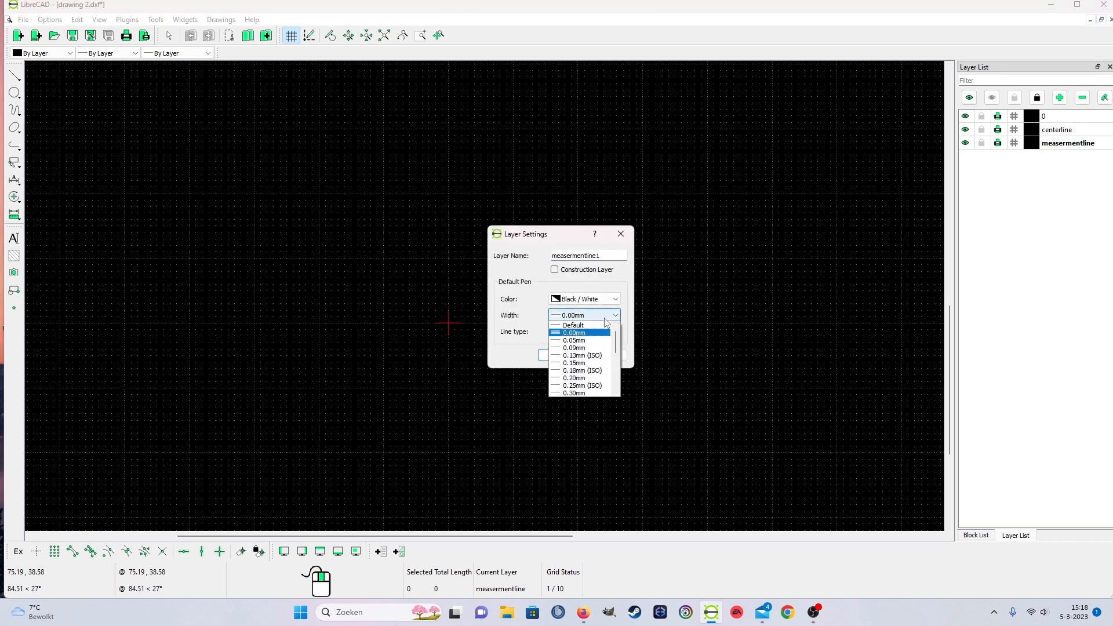
pyautogui.click(580, 341)
pyautogui.click(584, 331)
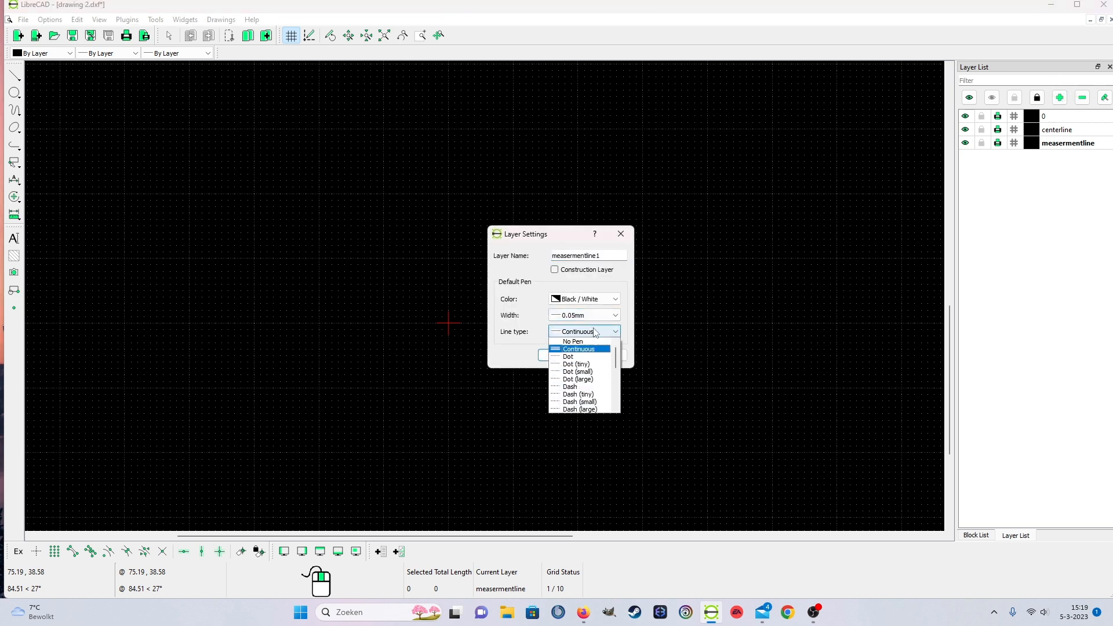
pyautogui.scroll(-1, 595, 400)
pyautogui.scroll(-2, 588, 397)
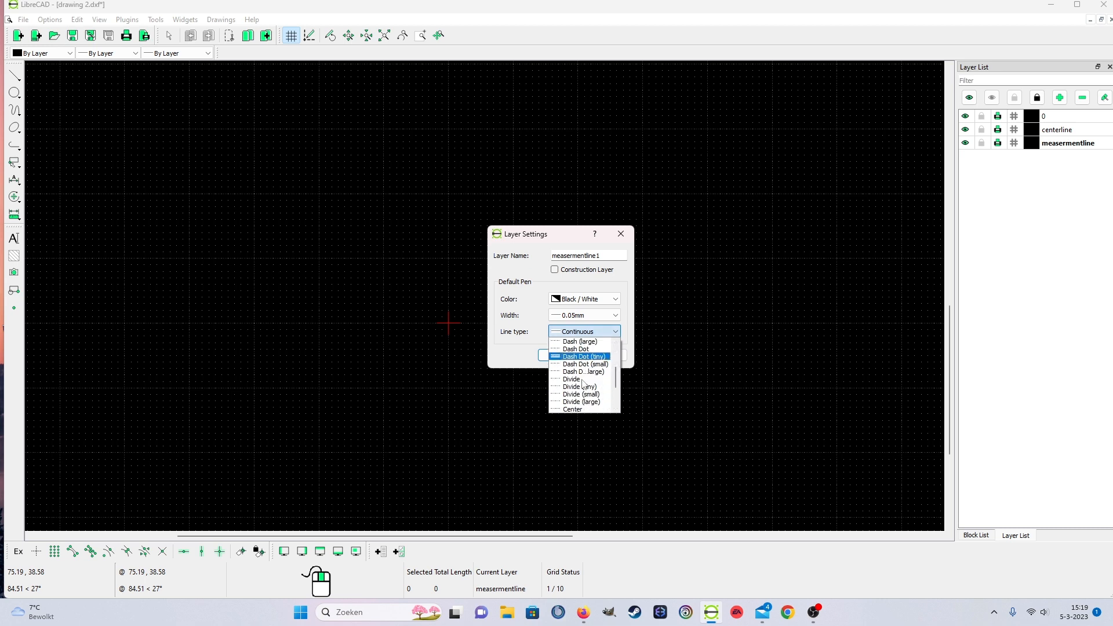
pyautogui.scroll(1, 589, 385)
pyautogui.scroll(1, 592, 386)
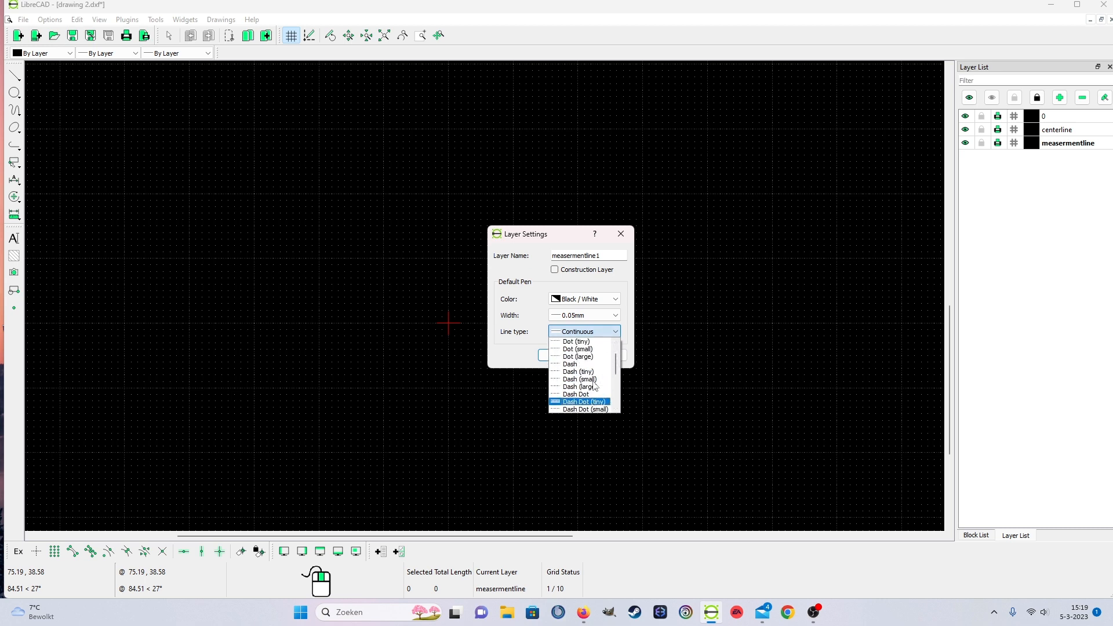
pyautogui.click(570, 364)
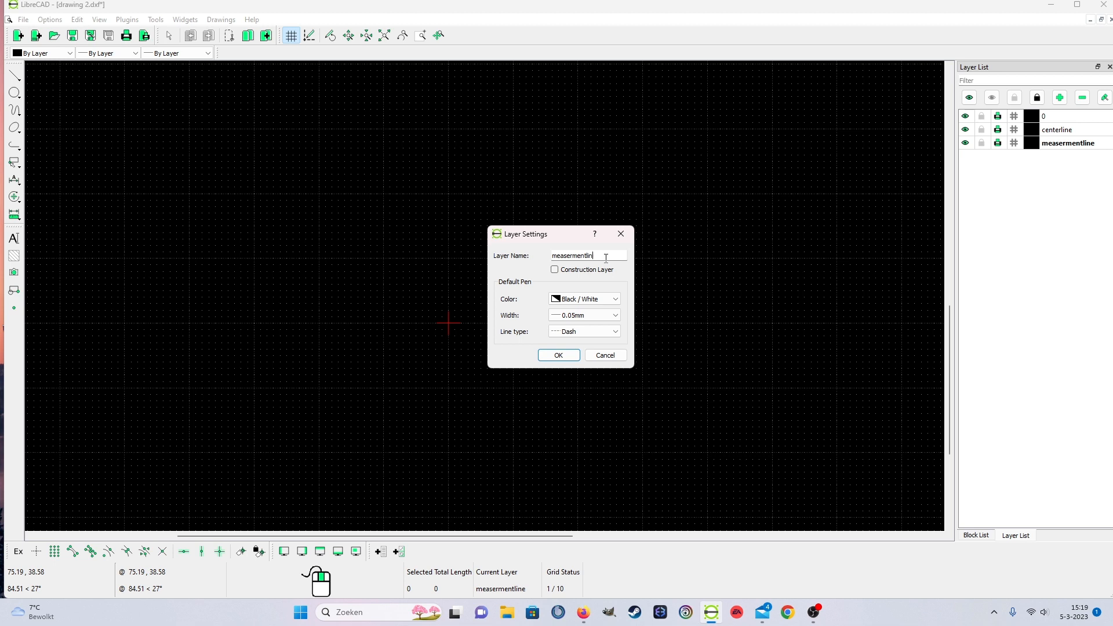
# Replace the new layer's suggested name with dash and create the layer.
pyautogui.press('BackSpace')
pyautogui.press('BackSpace')
pyautogui.press('BackSpace')
pyautogui.press('BackSpace')
pyautogui.press('BackSpace')
pyautogui.press('BackSpace')
pyautogui.press('BackSpace')
pyautogui.press('BackSpace')
pyautogui.press('BackSpace')
pyautogui.press('BackSpace')
pyautogui.press('BackSpace')
pyautogui.press('BackSpace')
pyautogui.press('BackSpace')
pyautogui.click(559, 355)
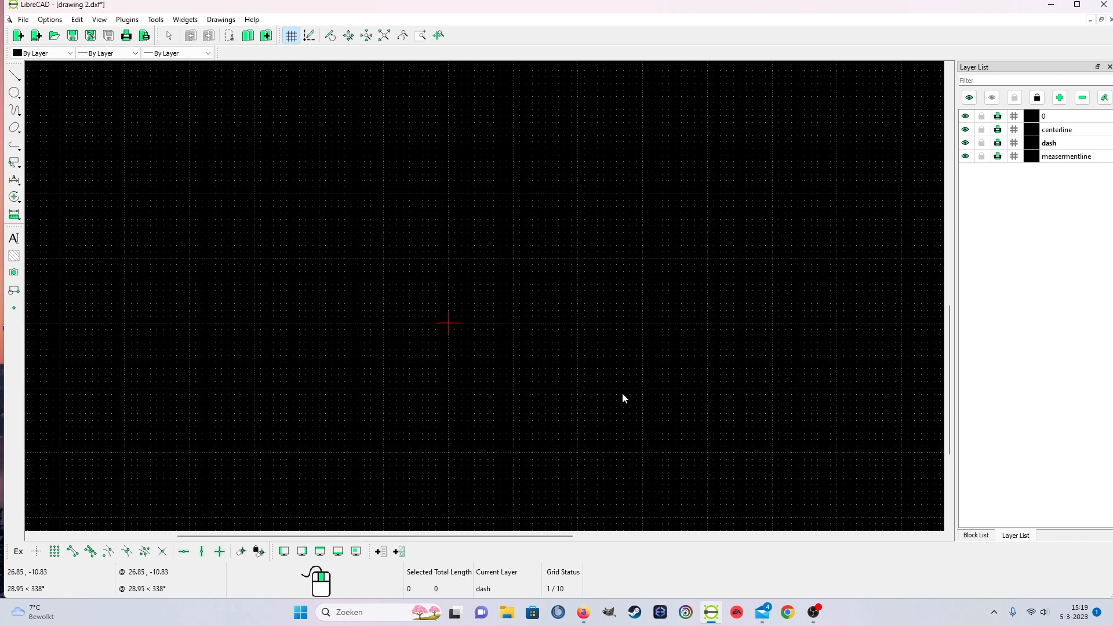
# Start the 2 Points line tool and turn on snapping to the grid.
pyautogui.scroll(-1, 490, 296)
pyautogui.scroll(1, 580, 322)
pyautogui.click(16, 80)
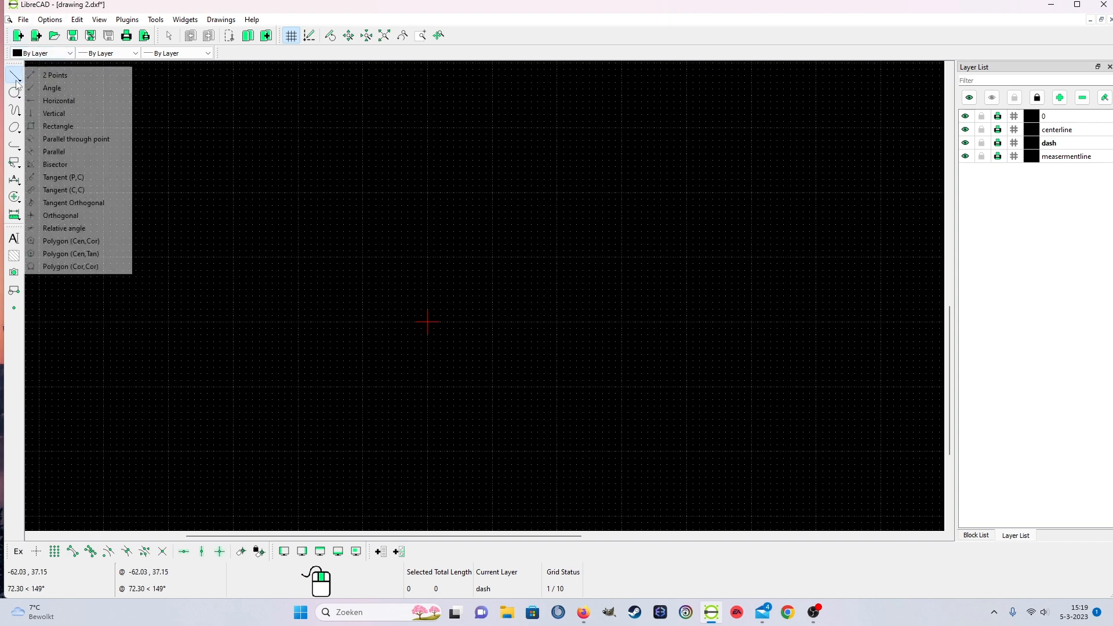
pyautogui.click(55, 75)
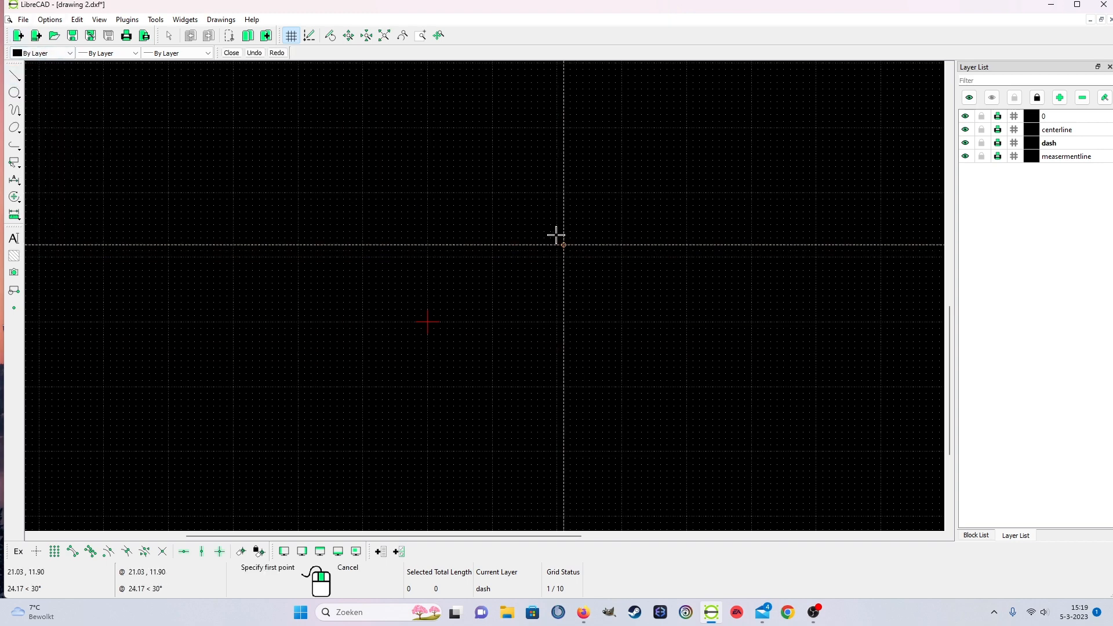
pyautogui.click(55, 552)
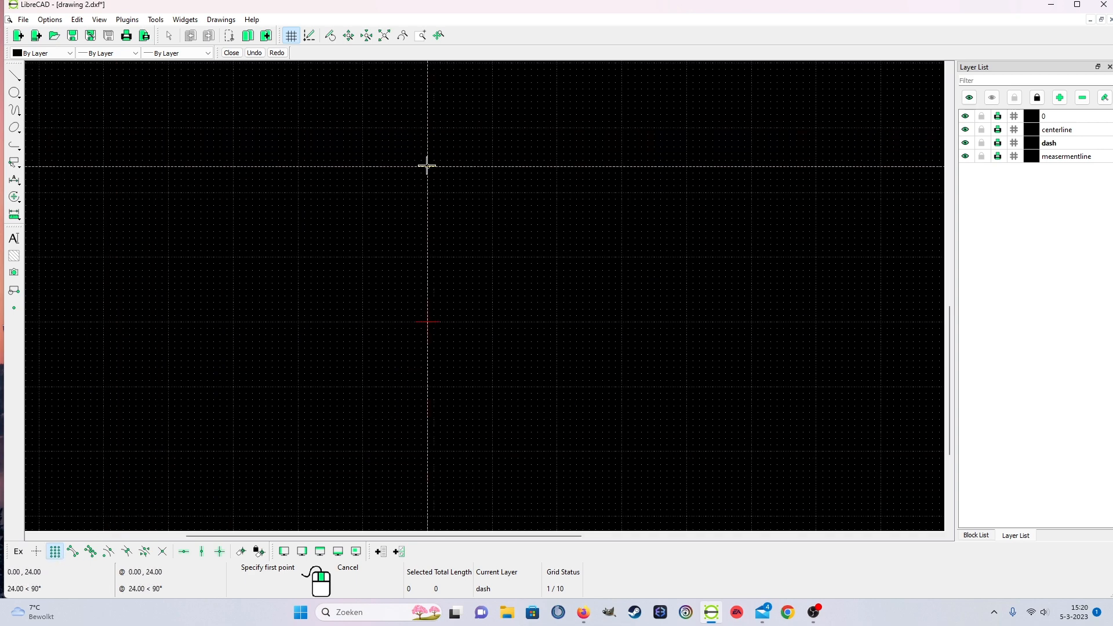
# Draw a vertical line from 0,100 to 0,-100 on layer 0 and end the line.
pyautogui.scroll(-3, 458, 200)
pyautogui.scroll(-6, 466, 207)
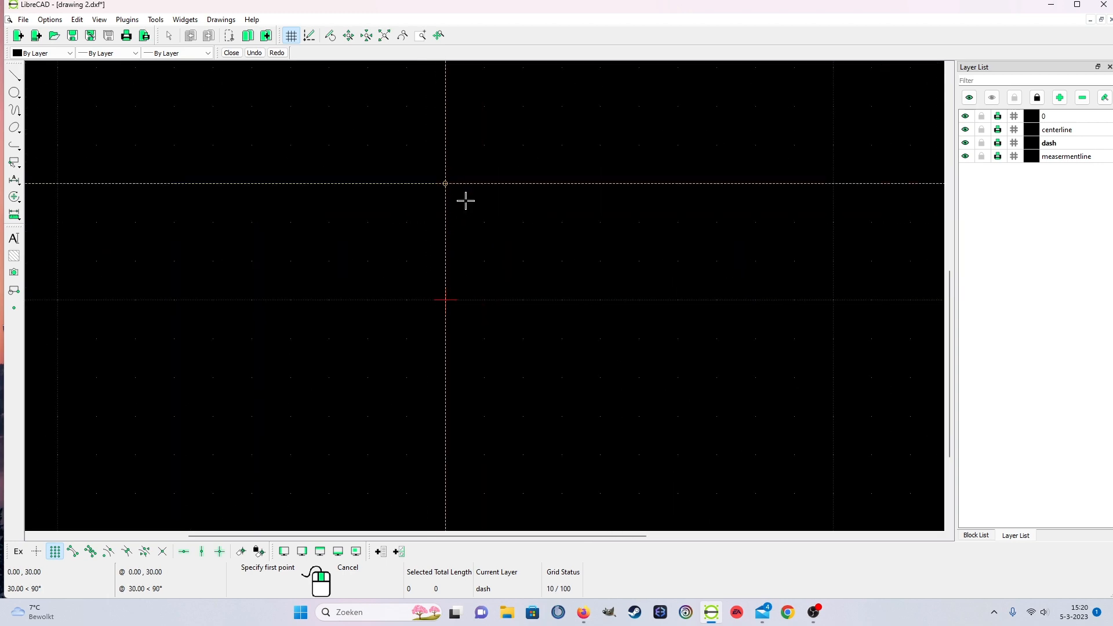
pyautogui.click(465, 125)
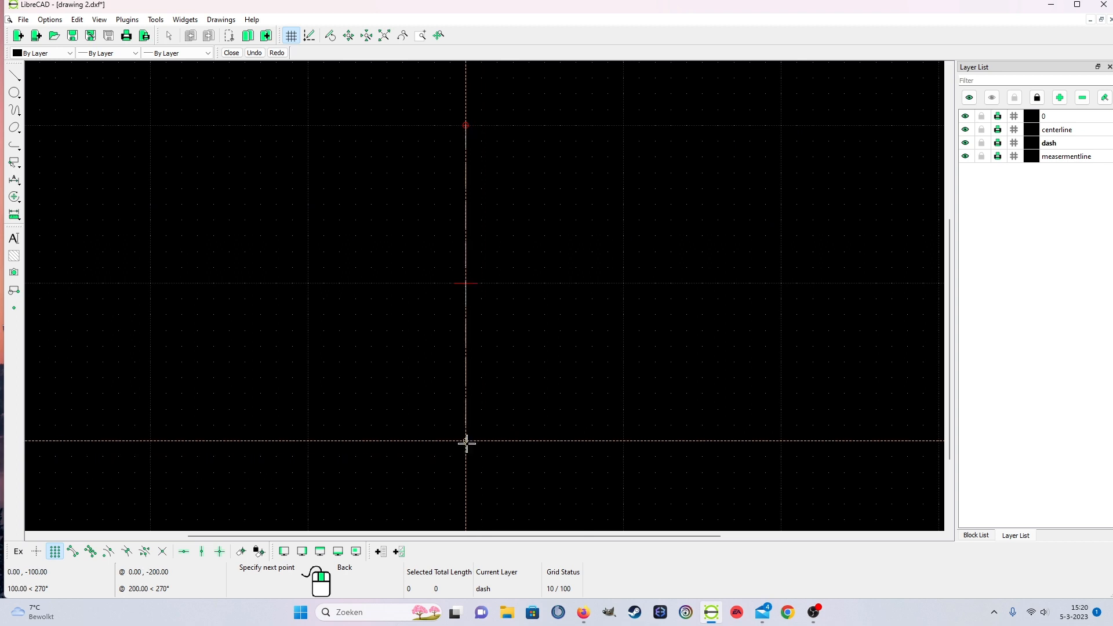
pyautogui.click(1078, 119)
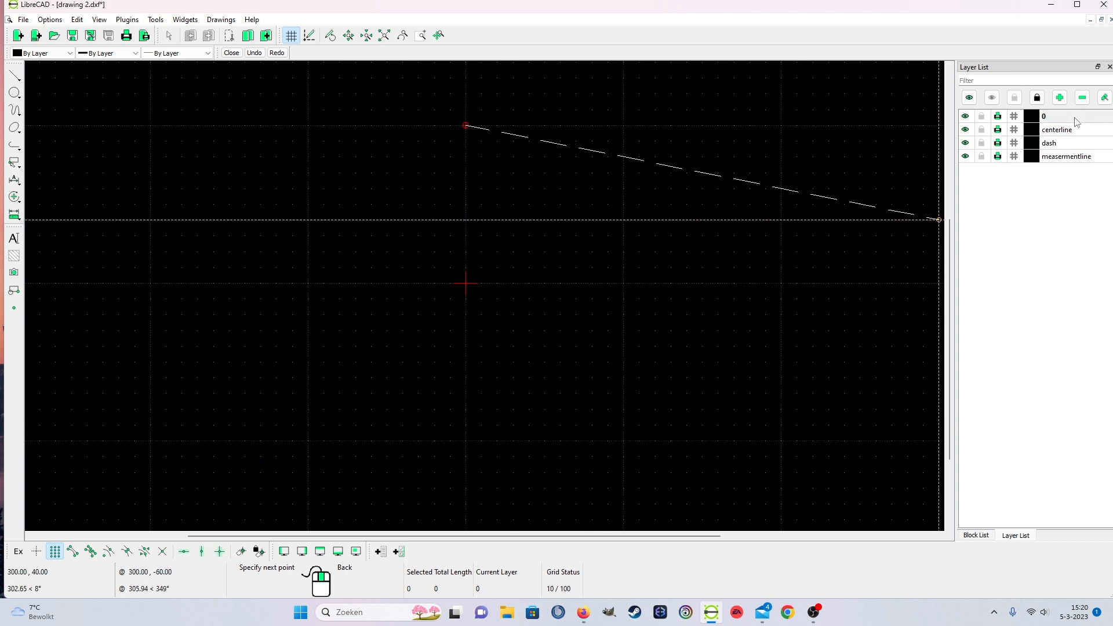
pyautogui.click(463, 441)
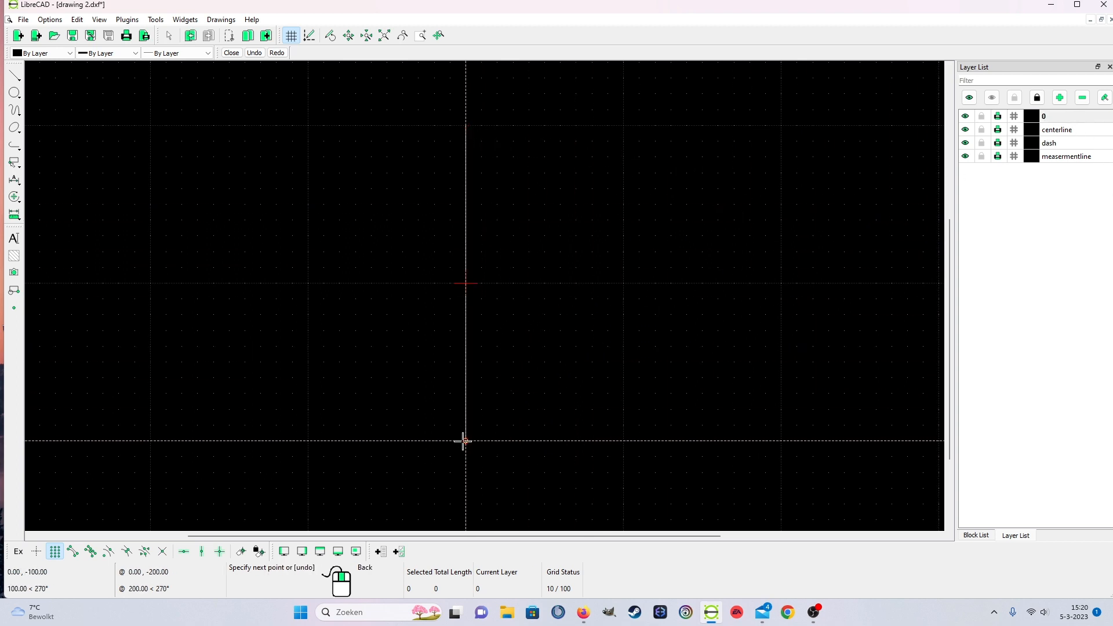
pyautogui.rightClick(467, 436)
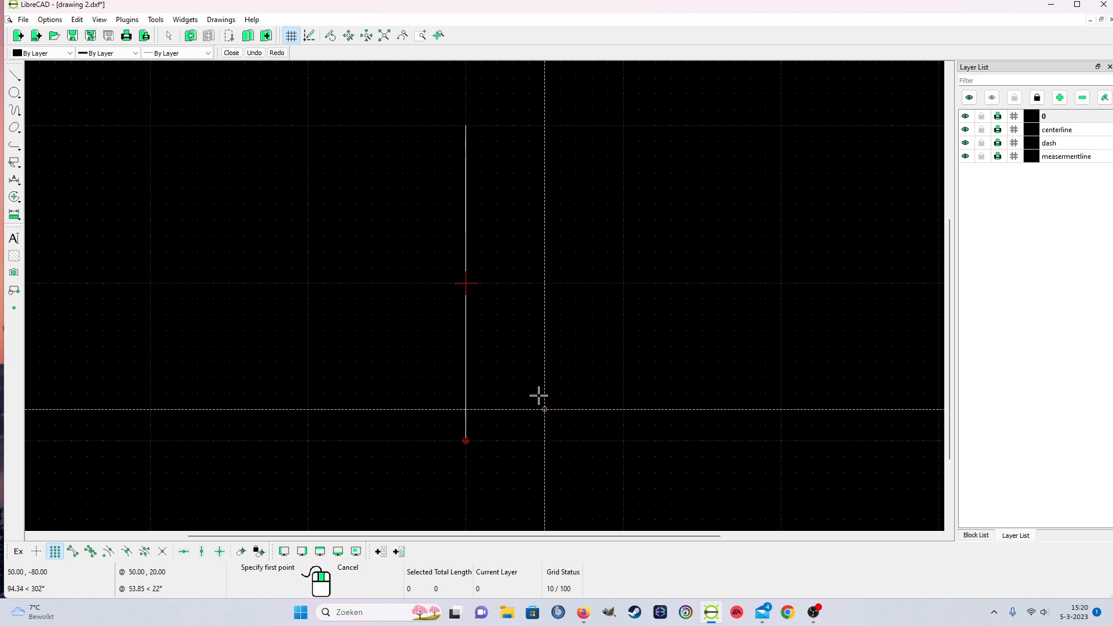
# Draw connected lines from the vertical line's upper end at 0,100 to 50,100 and down to 50,60, and leave the line tool.
pyautogui.click(467, 125)
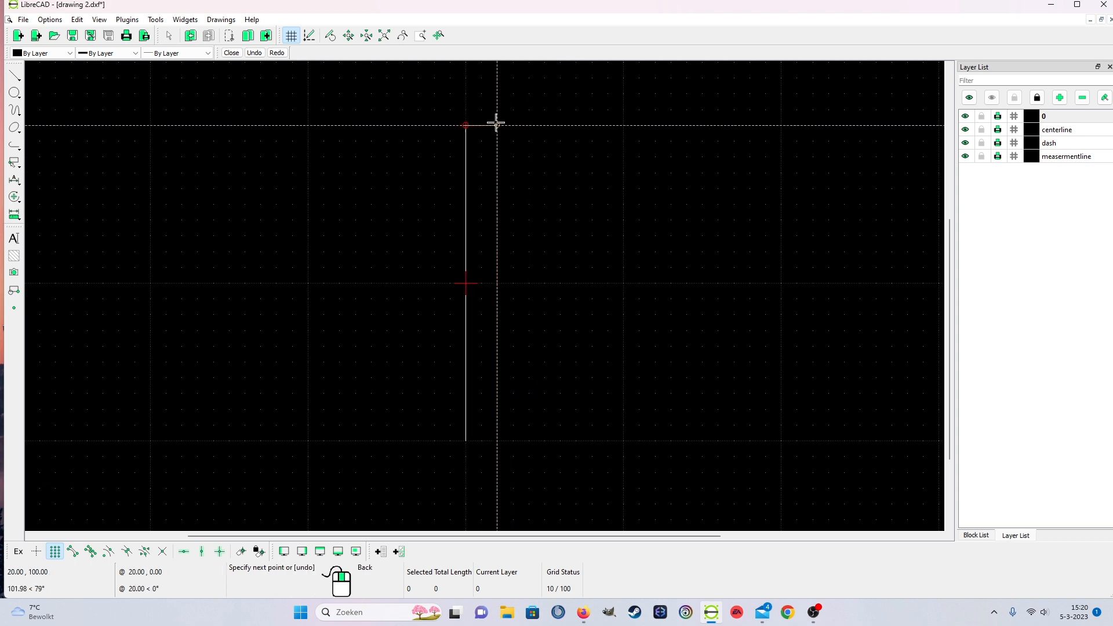
pyautogui.click(539, 124)
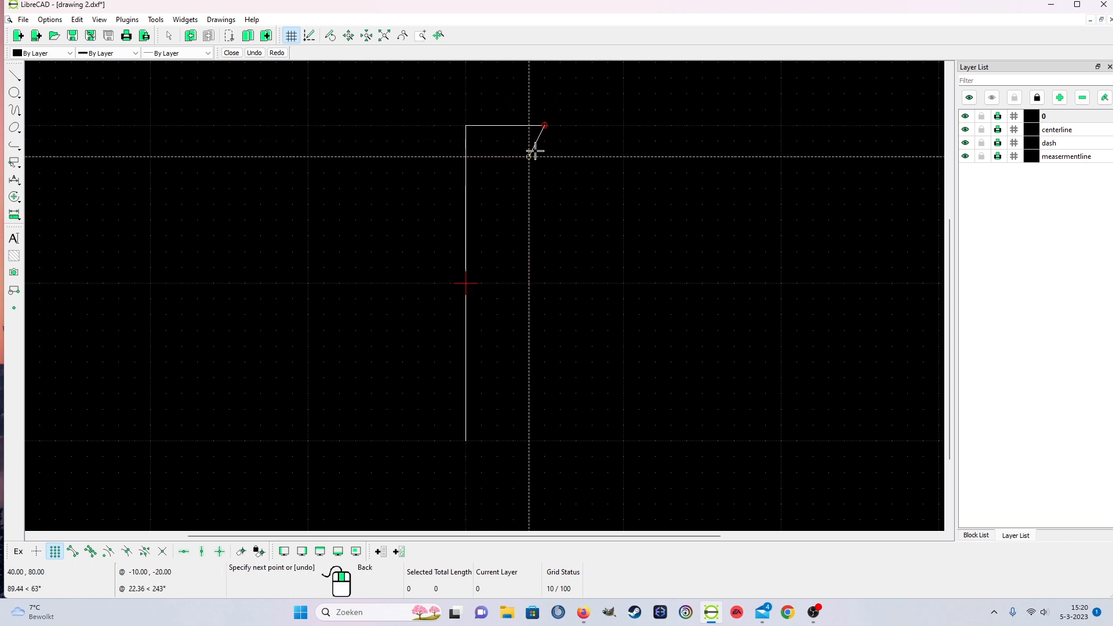
pyautogui.click(545, 188)
pyautogui.rightClick(544, 189)
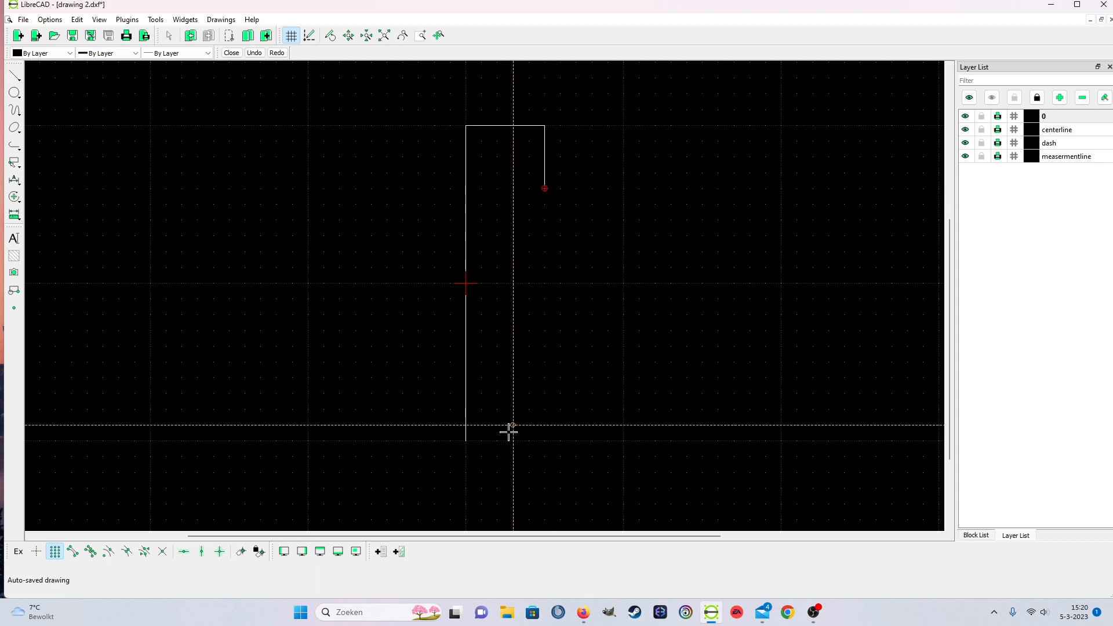
pyautogui.rightClick(480, 449)
# Shorten the long vertical line by moving its lower endpoint up to the origin, and deselect the line.
pyautogui.click(465, 442)
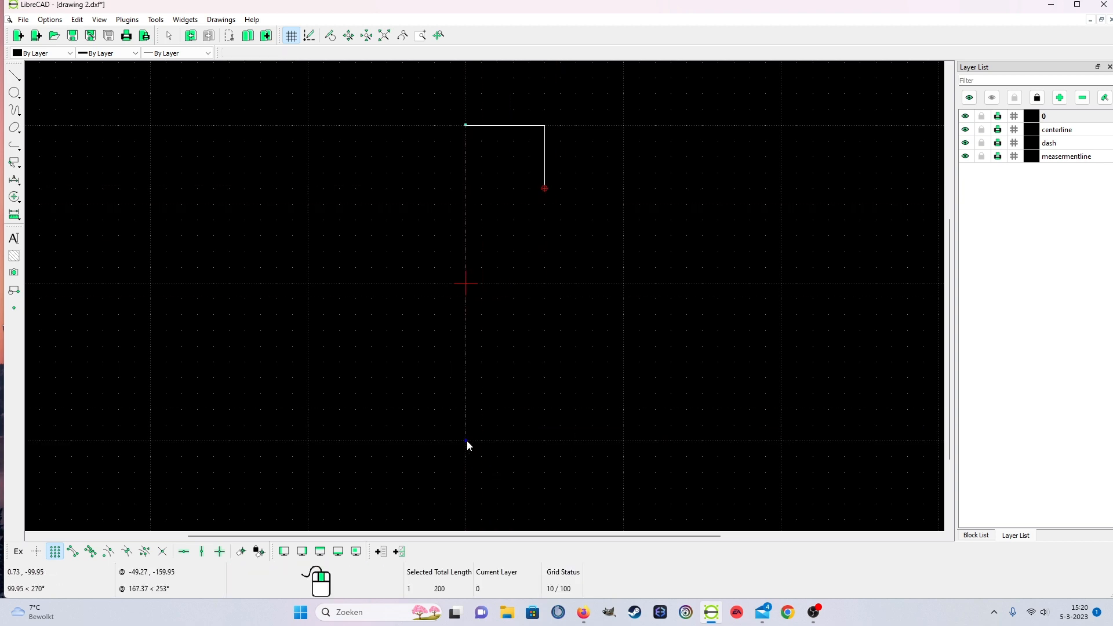
pyautogui.click(468, 280)
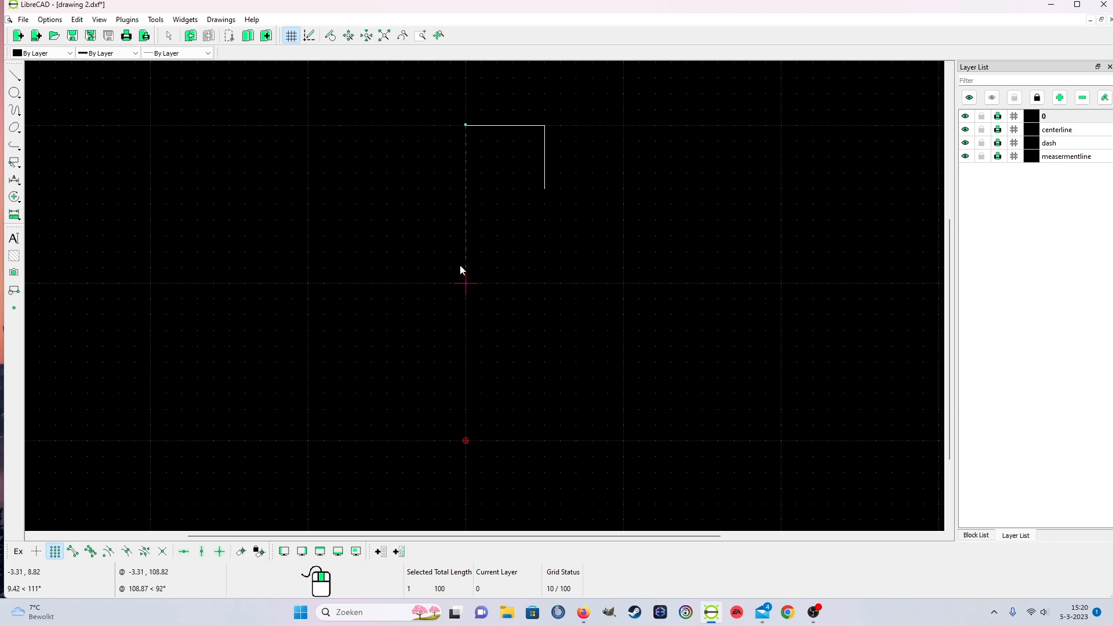
pyautogui.click(460, 258)
pyautogui.scroll(5, 480, 273)
pyautogui.click(433, 308)
pyautogui.scroll(2, 433, 308)
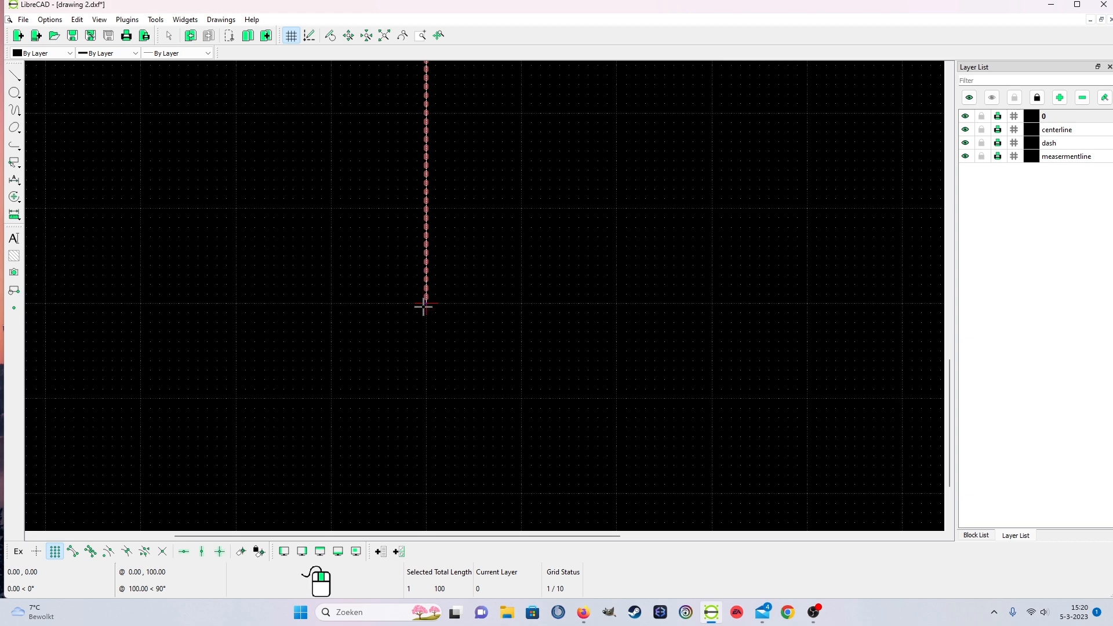
pyautogui.moveTo(426, 303)
pyautogui.mouseDown()
pyautogui.moveTo(435, 311)
pyautogui.moveTo(427, 305)
pyautogui.mouseUp()
pyautogui.click(426, 288)
# Draw a horizontal line from 70,40 to 200,40 on layer 0 and leave the line tool.
pyautogui.scroll(-3, 575, 280)
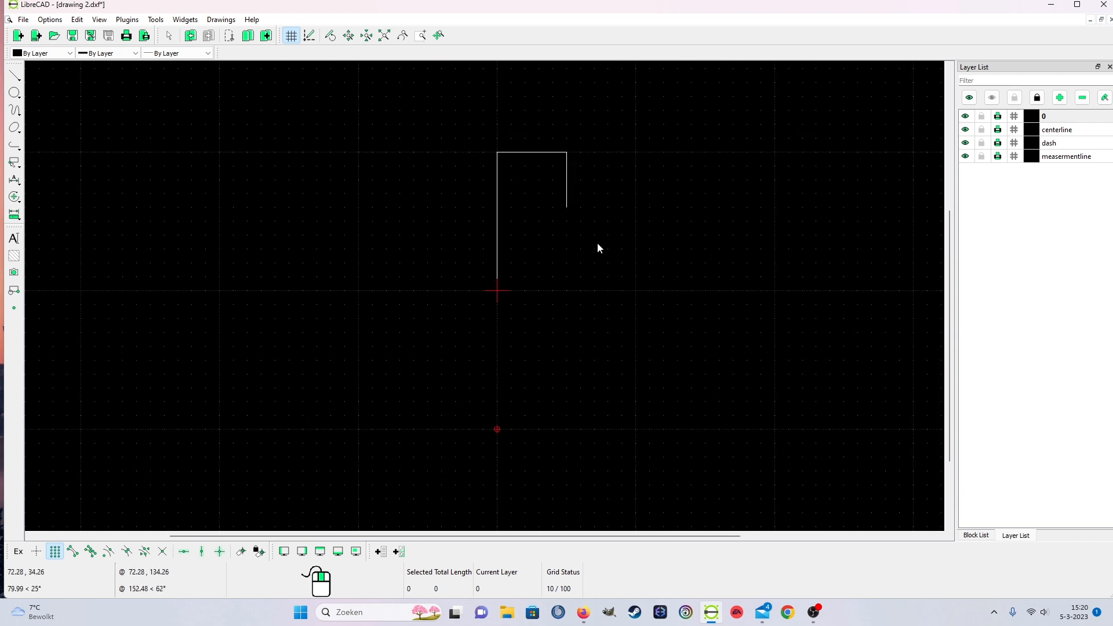
pyautogui.scroll(1, 597, 242)
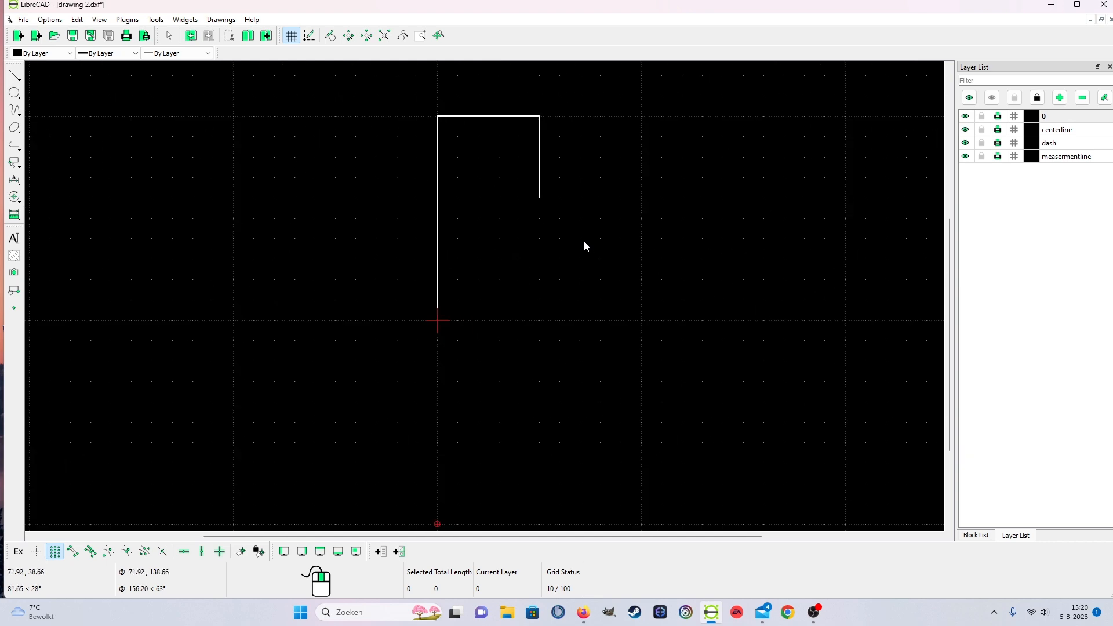
pyautogui.click(15, 76)
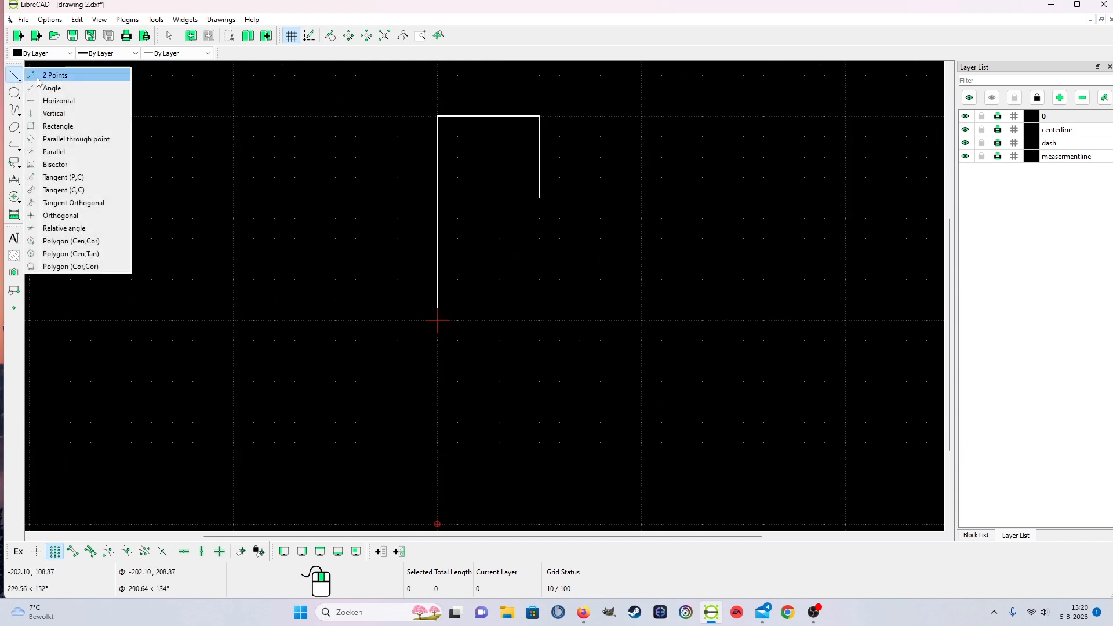
pyautogui.click(51, 75)
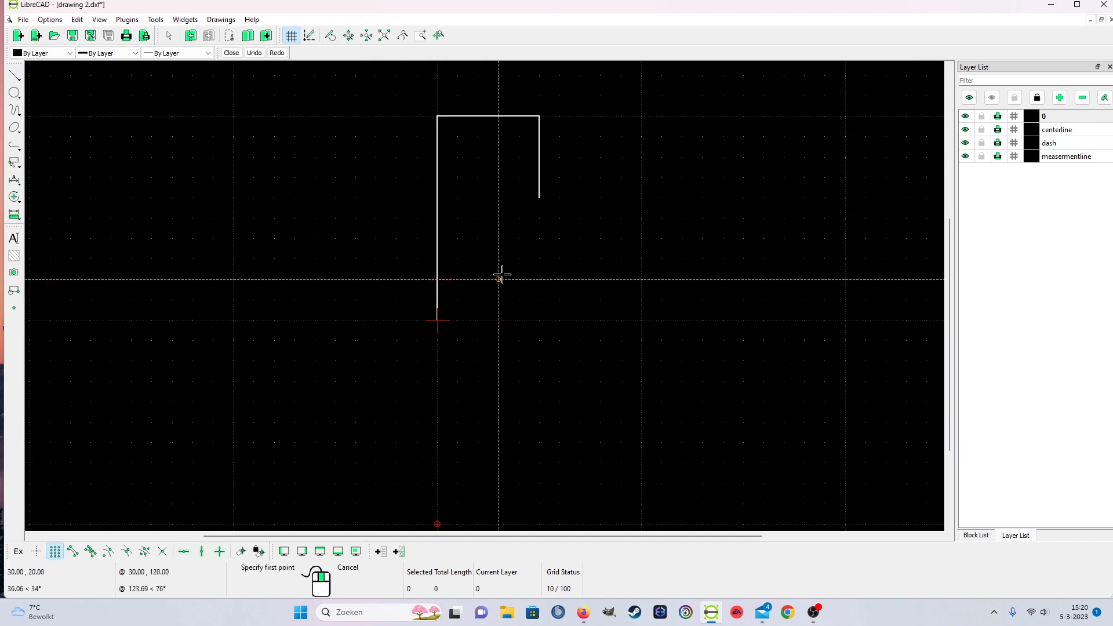
pyautogui.click(580, 238)
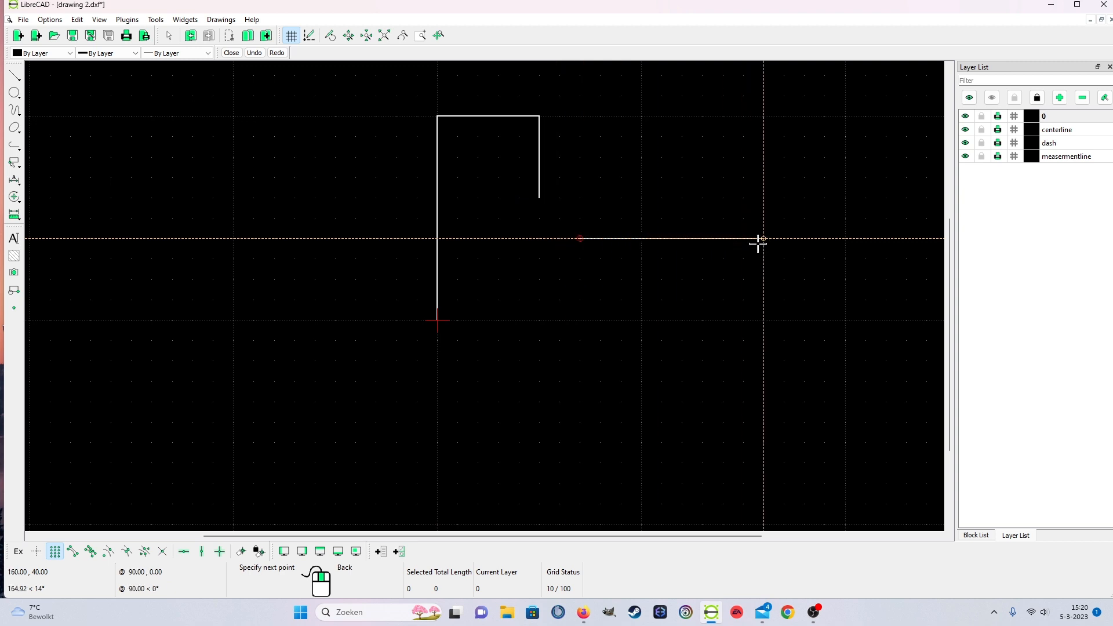
pyautogui.click(846, 238)
pyautogui.rightClick(596, 303)
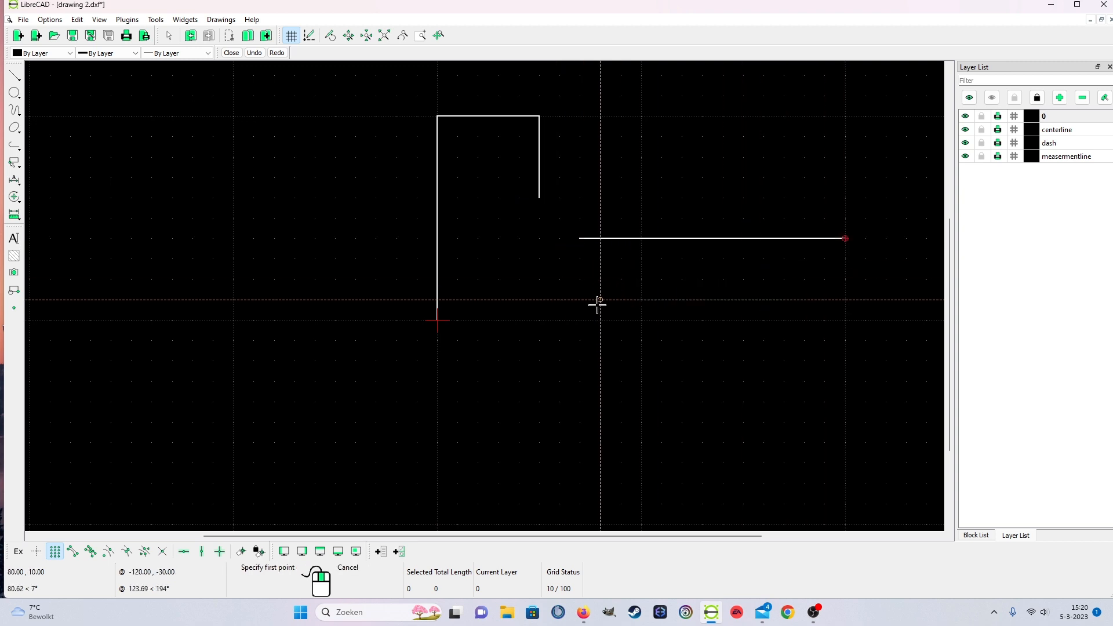
pyautogui.rightClick(594, 308)
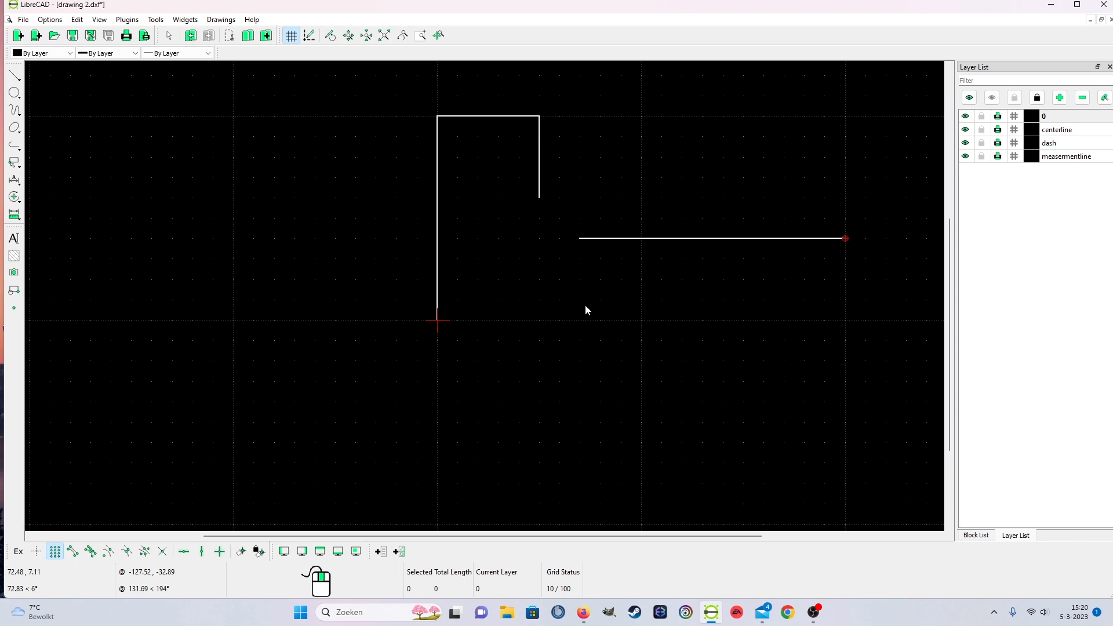
# Draw a 20-radius arc centred at 70,60 from 50,60 to 70,40, joining the short vertical line to the horizontal line.
pyautogui.scroll(-2, 585, 307)
pyautogui.scroll(2, 605, 302)
pyautogui.scroll(1, 576, 182)
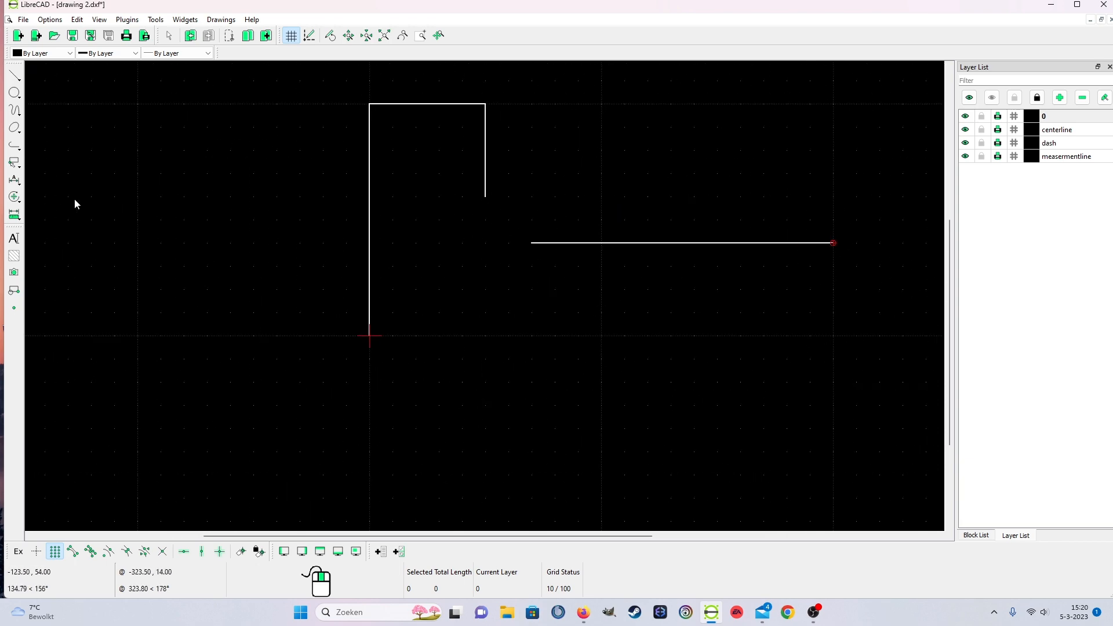
pyautogui.click(15, 128)
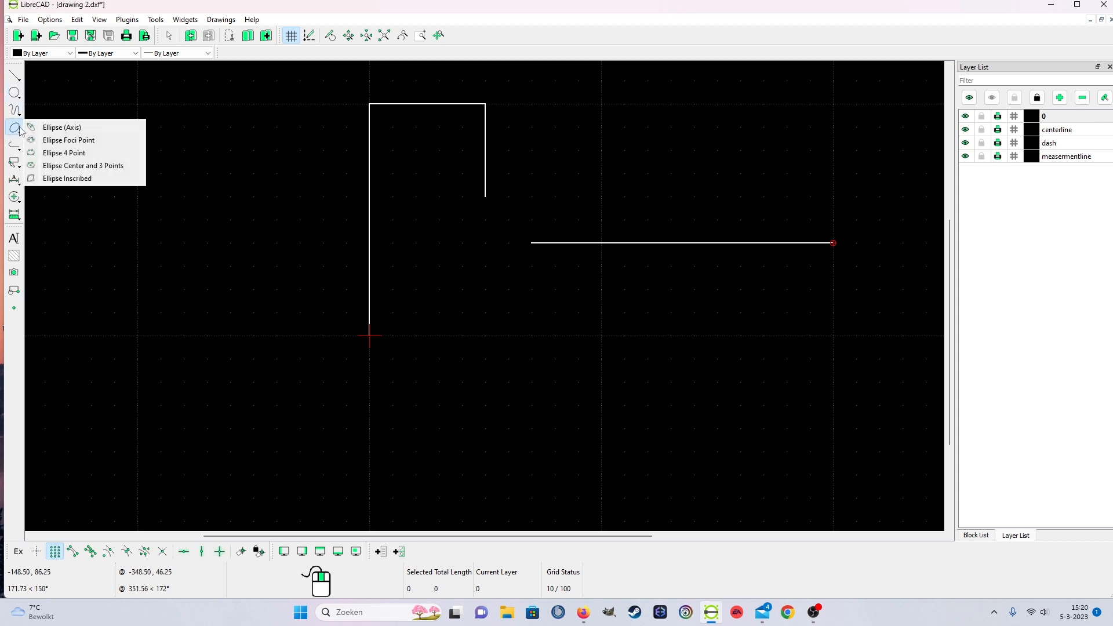
pyautogui.click(15, 110)
pyautogui.click(53, 112)
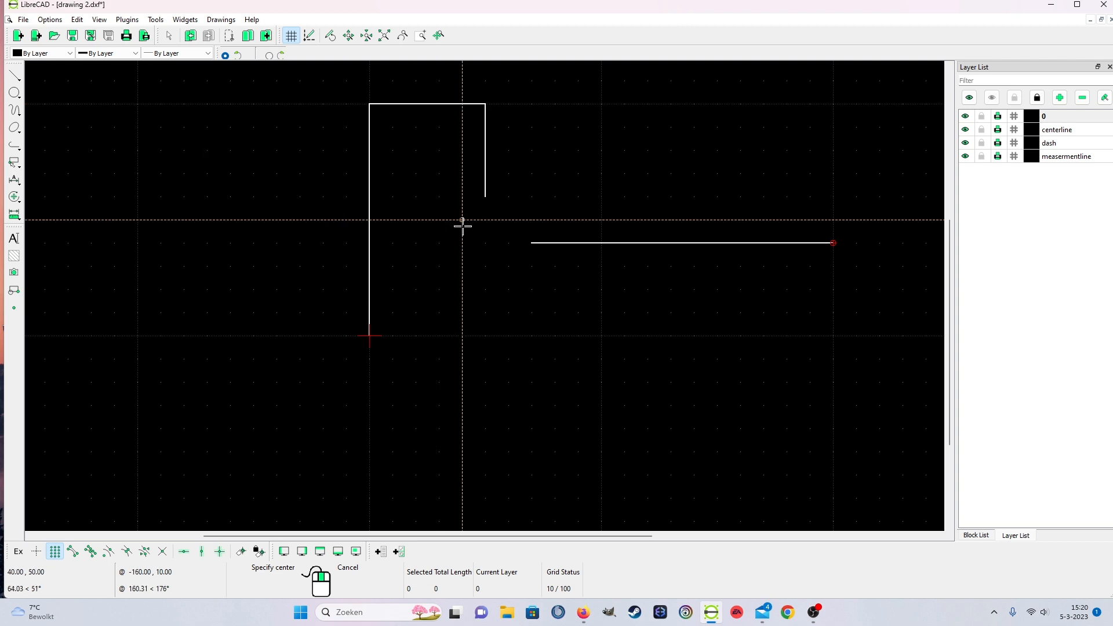
pyautogui.click(509, 219)
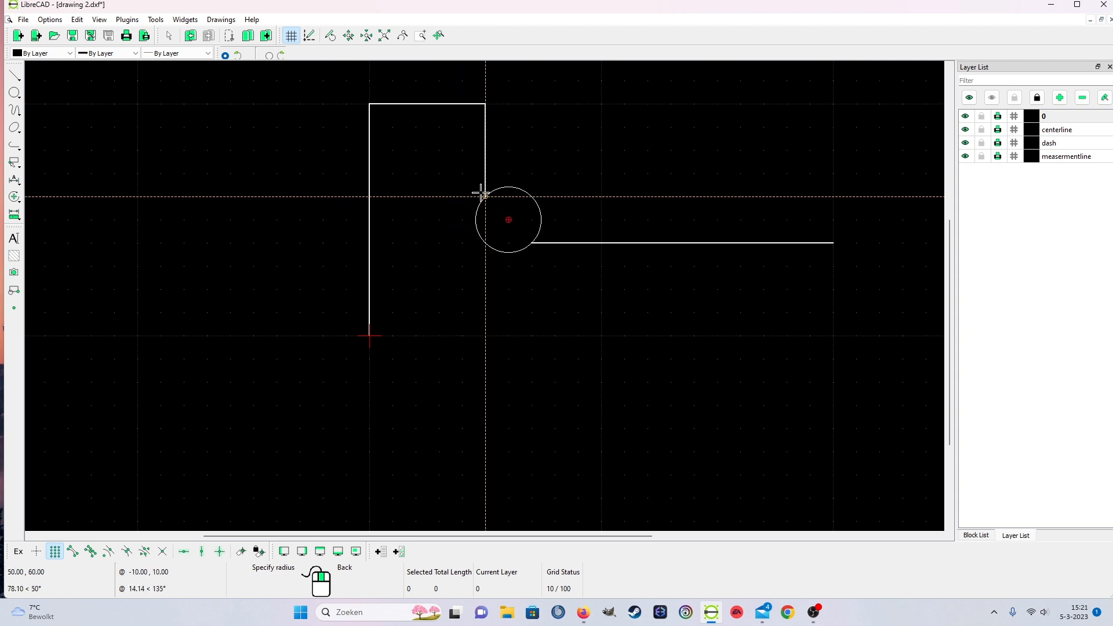
pyautogui.rightClick(505, 194)
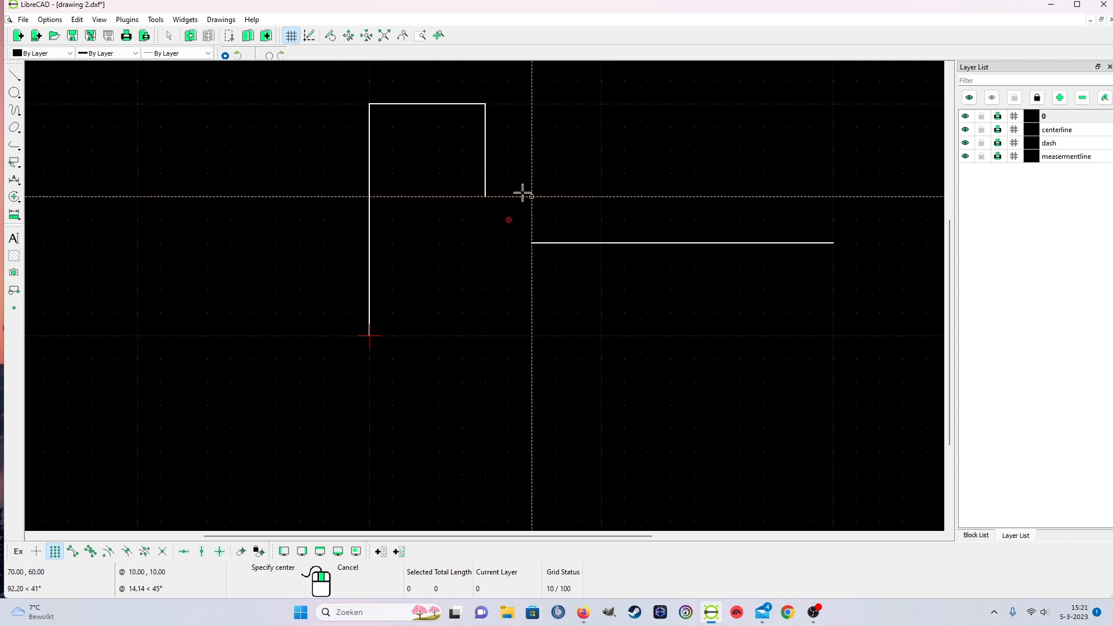
pyautogui.click(530, 196)
pyautogui.click(479, 196)
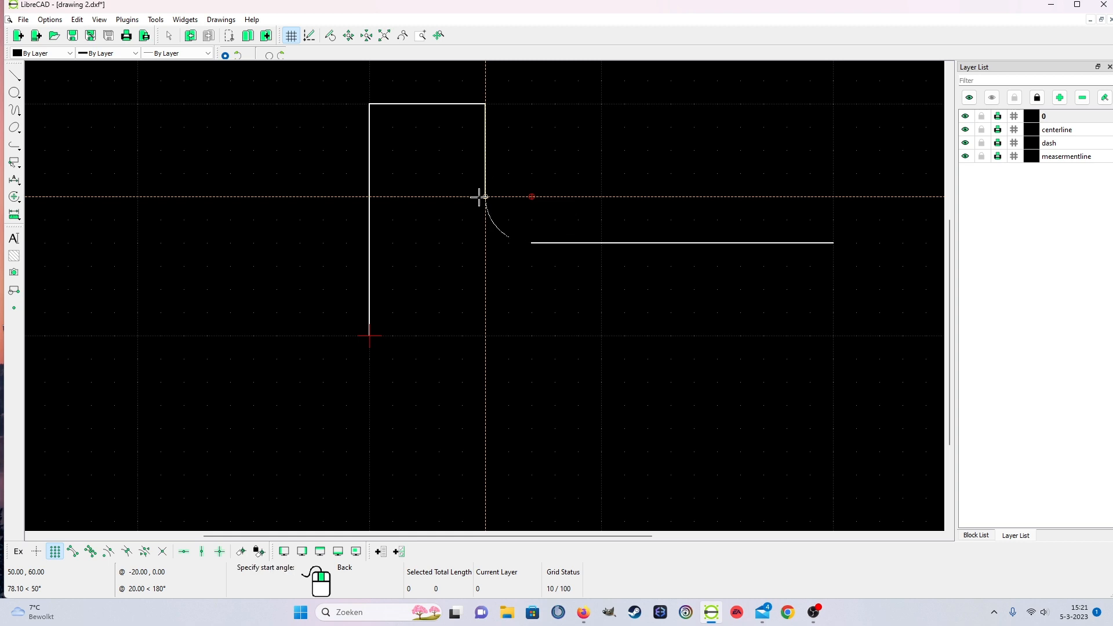
pyautogui.click(486, 197)
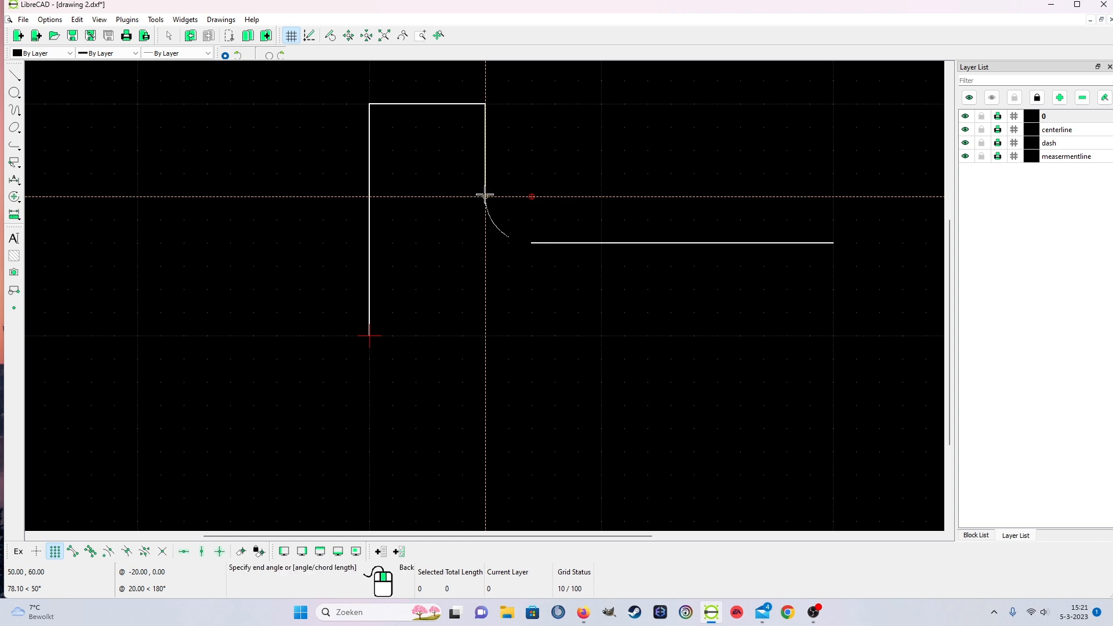
pyautogui.click(530, 242)
pyautogui.rightClick(529, 243)
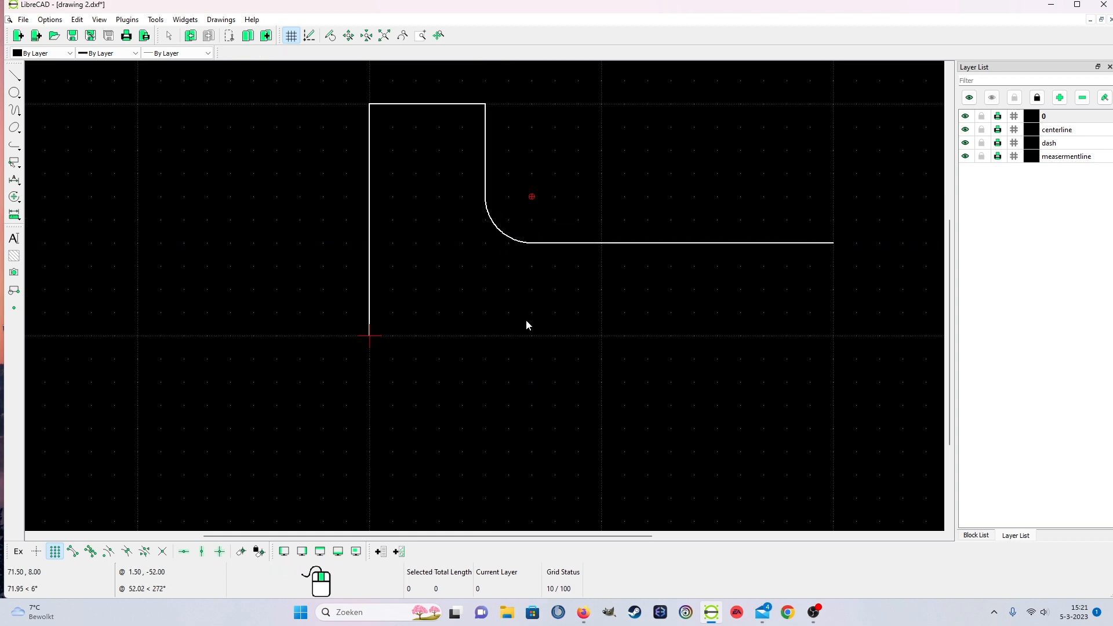
# Extend the horizontal line by moving its endpoint at 200,40 to 400,40, and deselect the line.
pyautogui.click(14, 110)
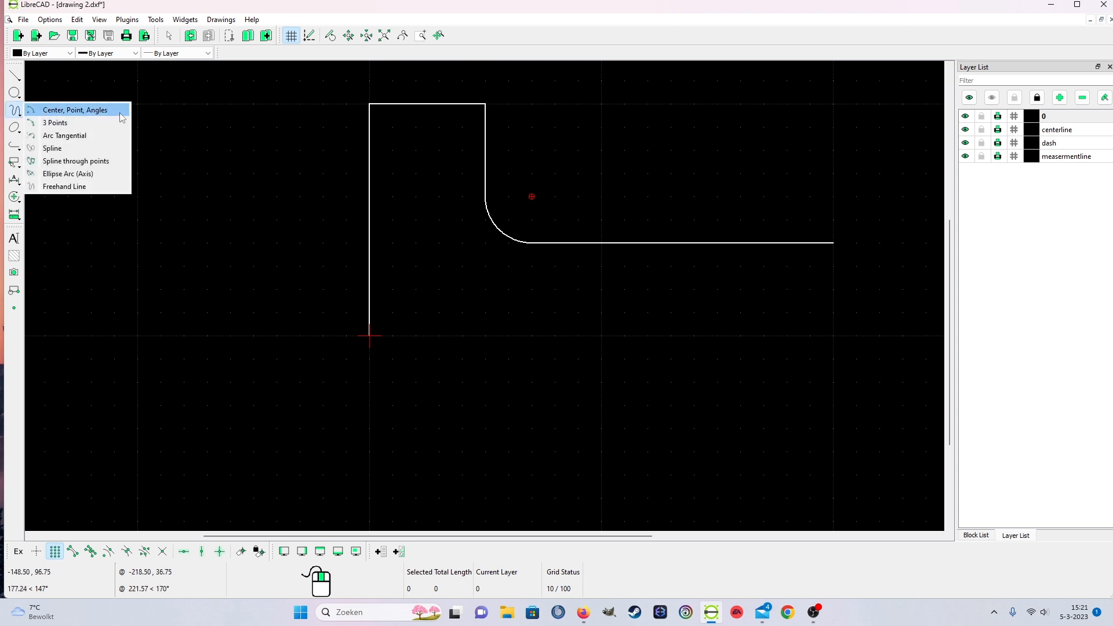
pyautogui.moveTo(281, 307); pyautogui.dragTo(292, 343)
pyautogui.scroll(-3, 529, 361)
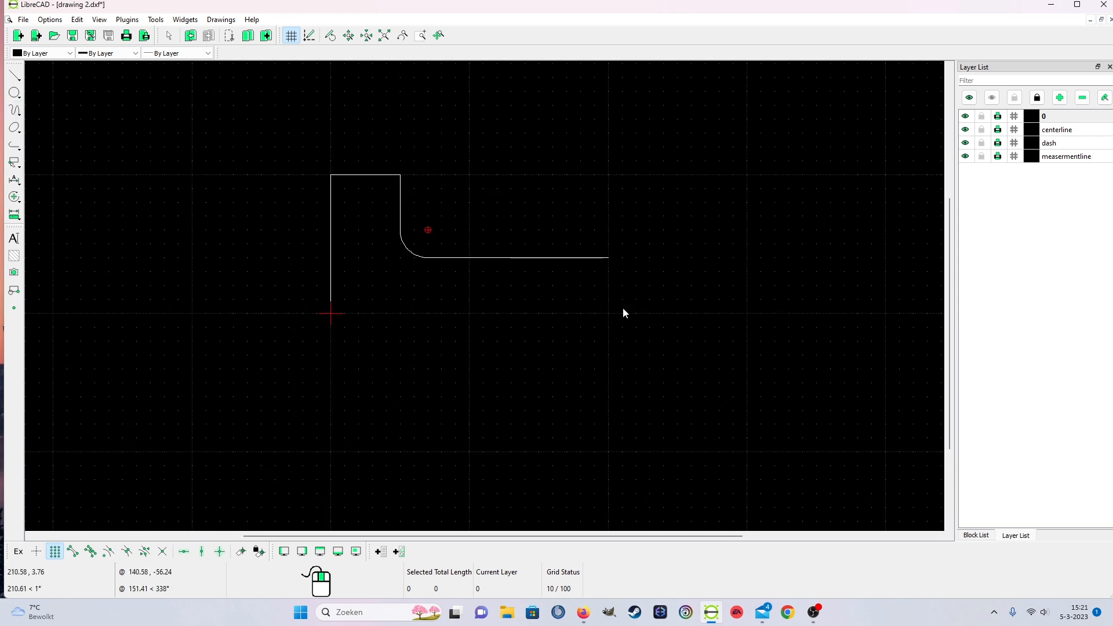
pyautogui.click(534, 258)
pyautogui.moveTo(611, 257); pyautogui.dragTo(883, 260)
pyautogui.click(883, 261)
pyautogui.click(819, 256)
pyautogui.scroll(-6, 814, 347)
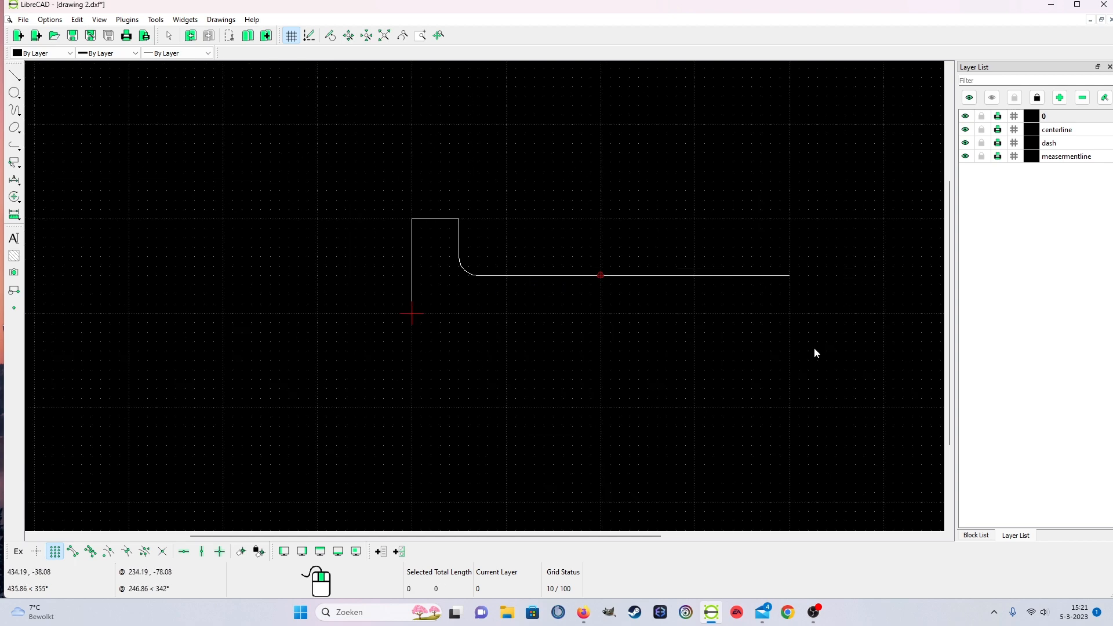
# Draw a vertical line from 410,80 down to 410,0 just beyond the horizontal line's end and leave the line tool.
pyautogui.scroll(3, 760, 290)
pyautogui.scroll(1, 634, 307)
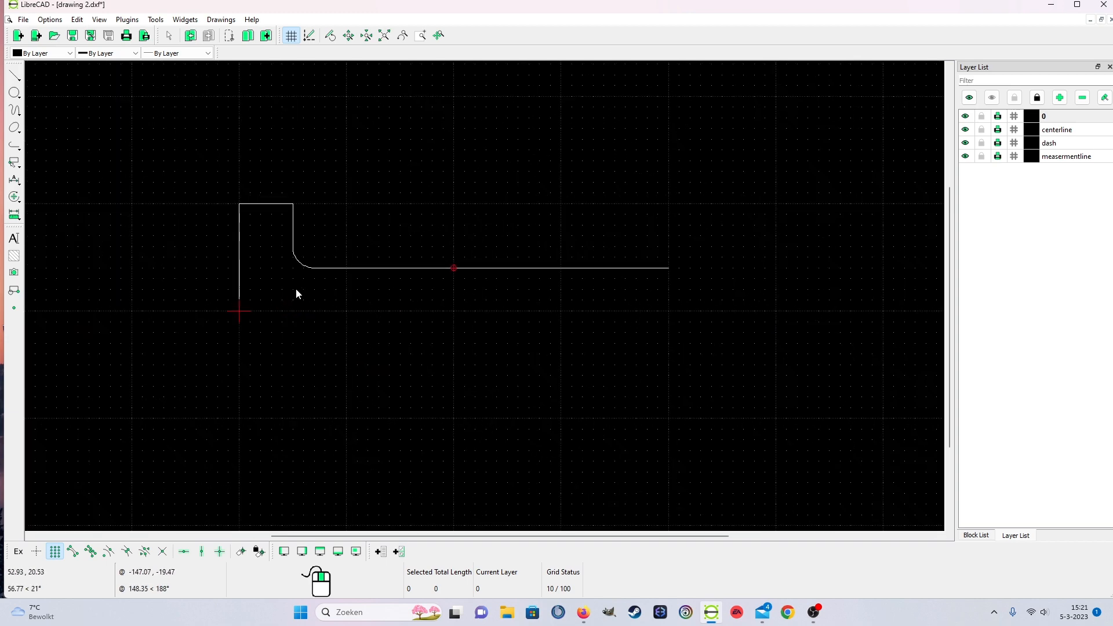
pyautogui.click(15, 75)
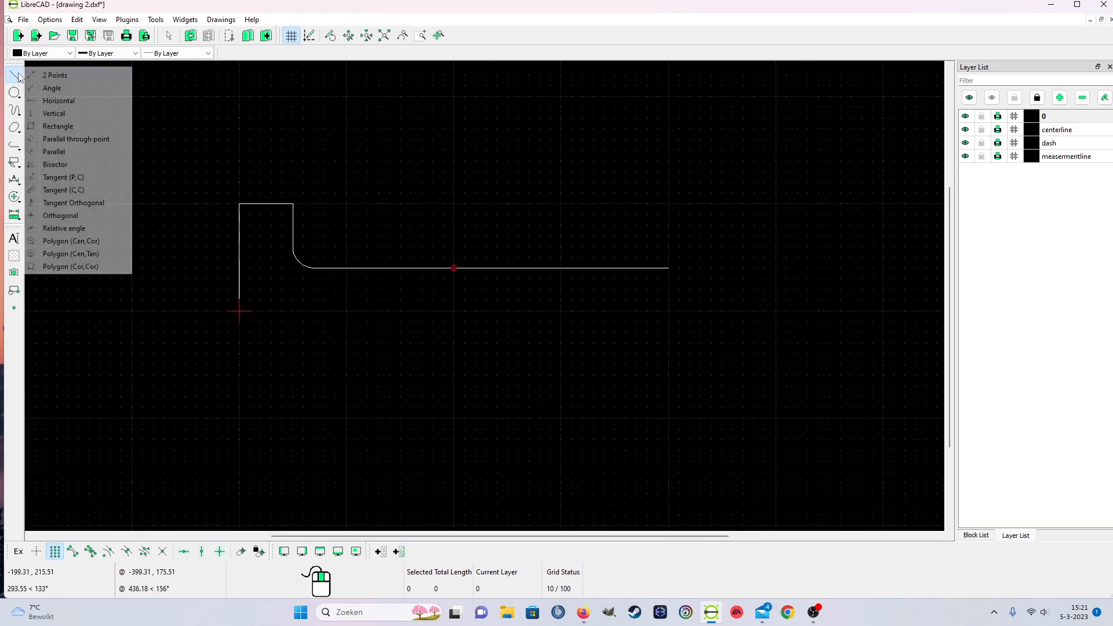
pyautogui.click(49, 77)
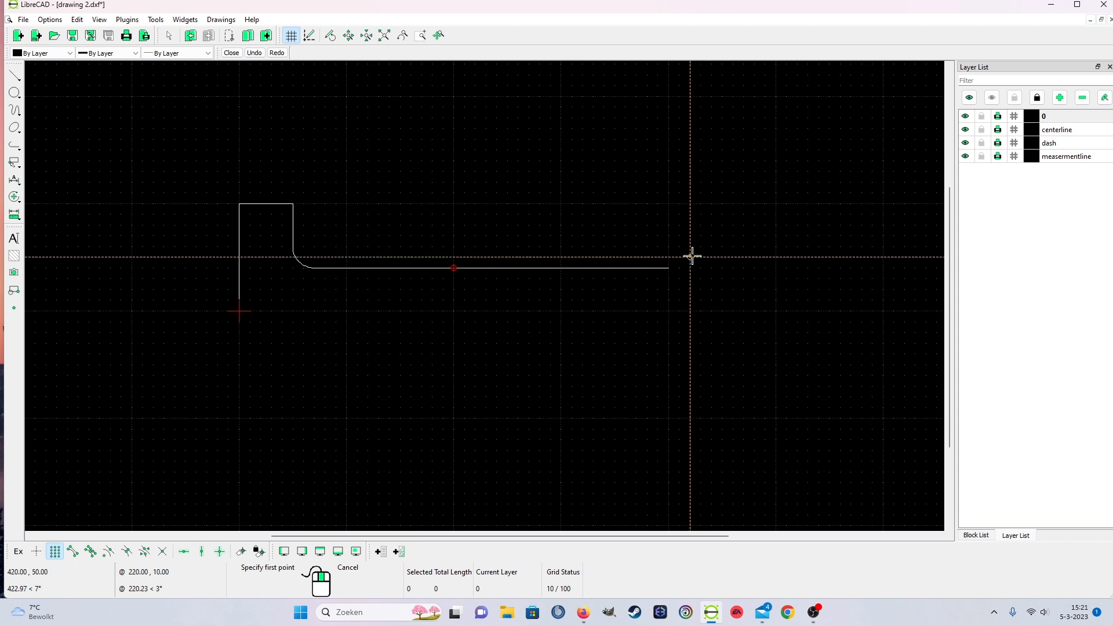
pyautogui.click(680, 225)
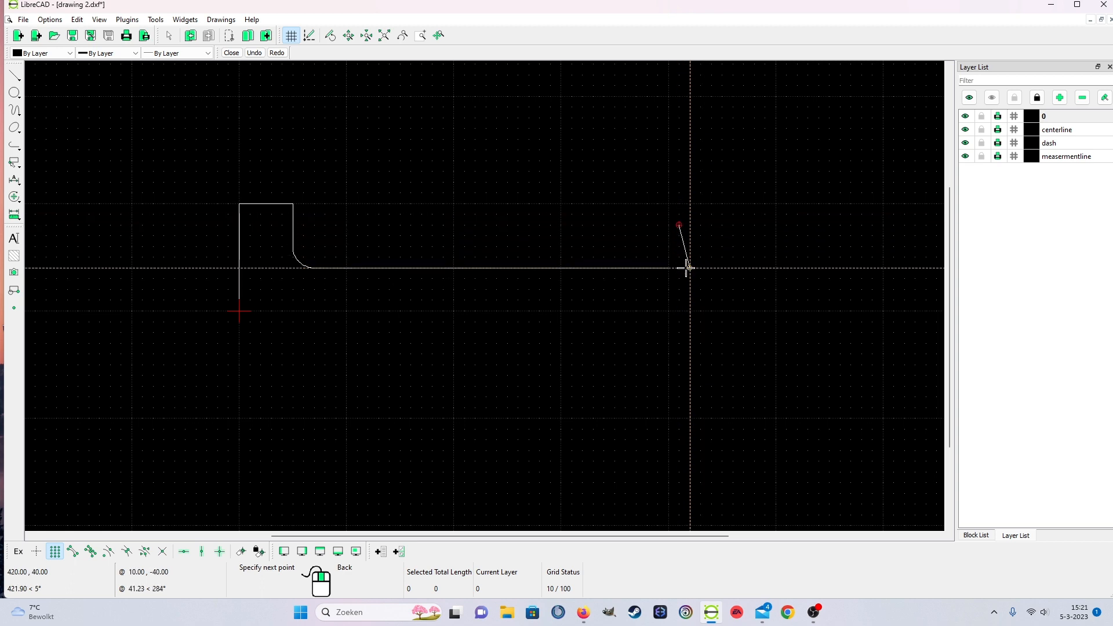
pyautogui.click(680, 312)
pyautogui.rightClick(680, 311)
pyautogui.rightClick(696, 348)
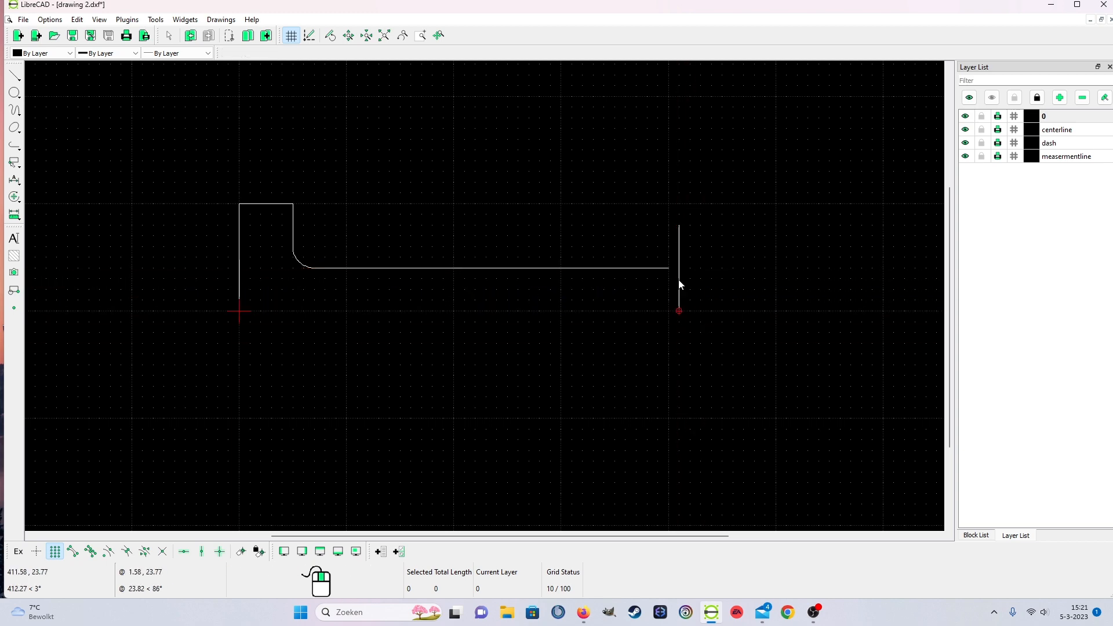
# Draw a 10-radius arc centred at 400,50 from the horizontal line's end at 400,40 to the vertical line at 410,50.
pyautogui.scroll(3, 700, 259)
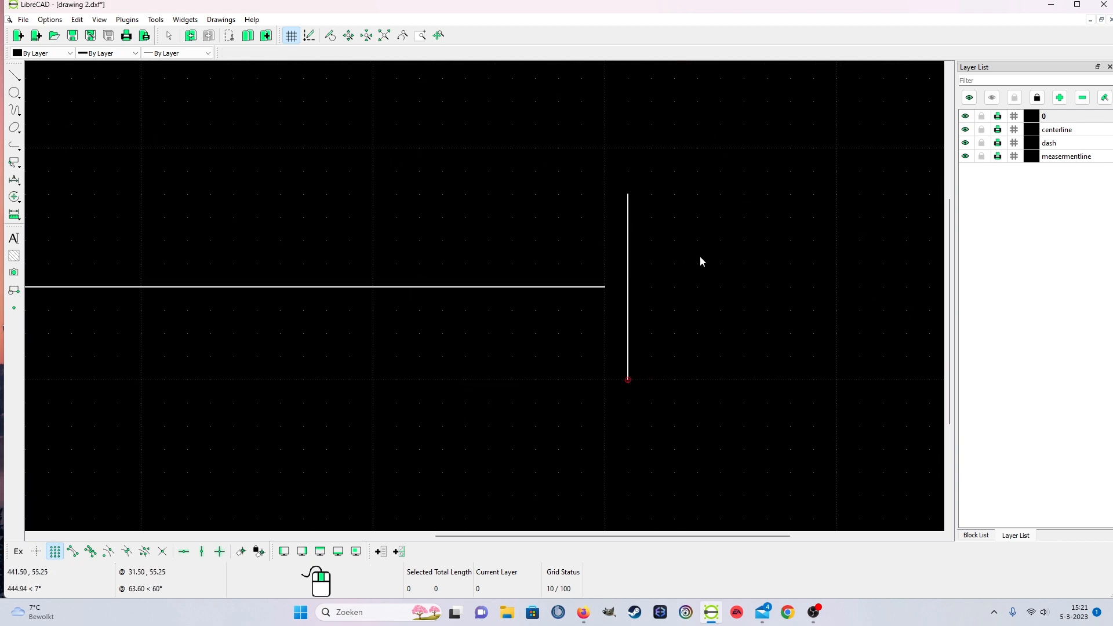
pyautogui.click(16, 112)
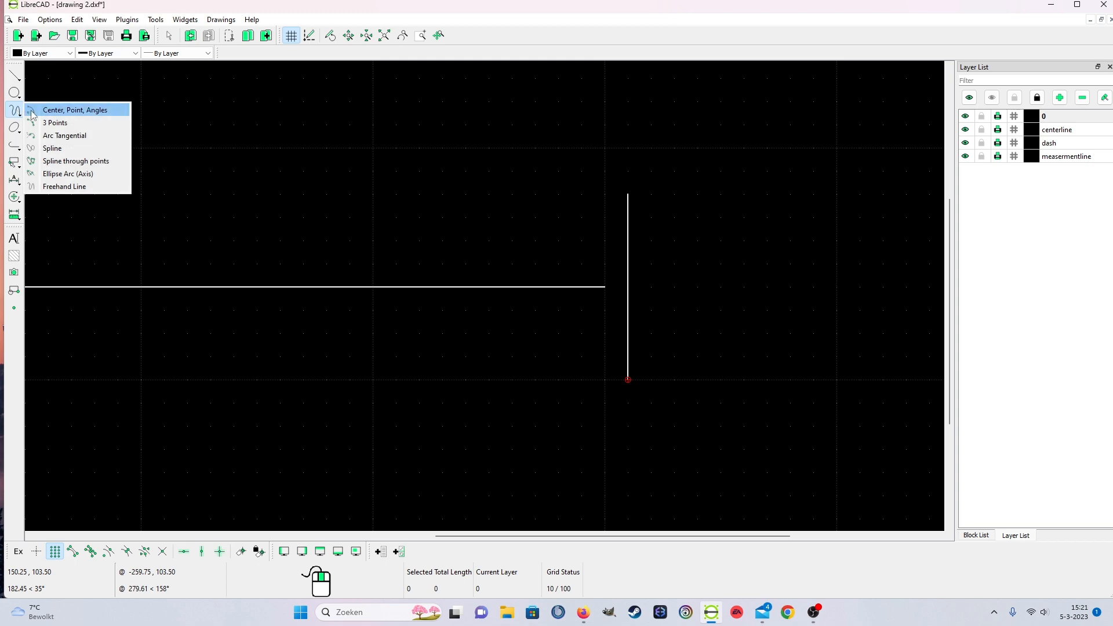
pyautogui.click(35, 115)
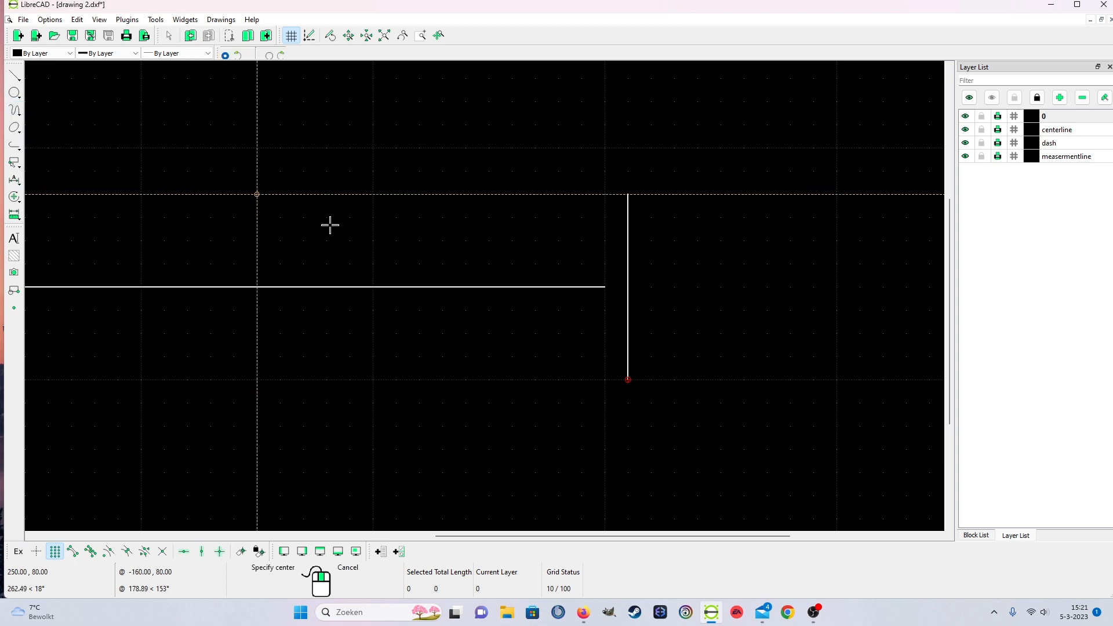
pyautogui.scroll(2, 727, 301)
pyautogui.scroll(2, 616, 290)
pyautogui.scroll(1, 520, 283)
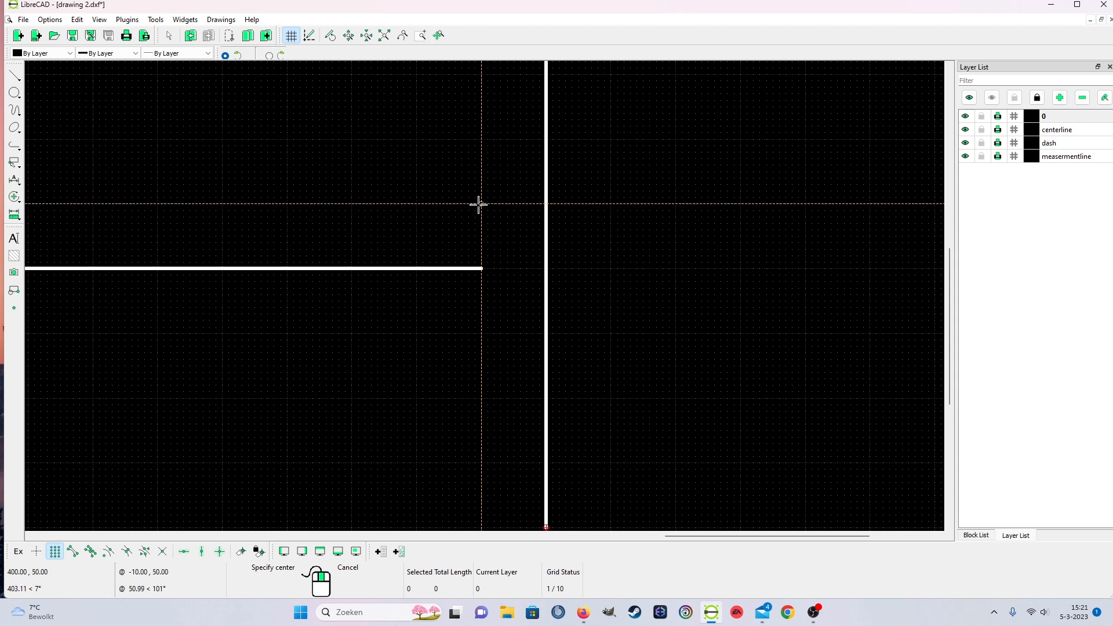
pyautogui.click(481, 203)
pyautogui.click(479, 268)
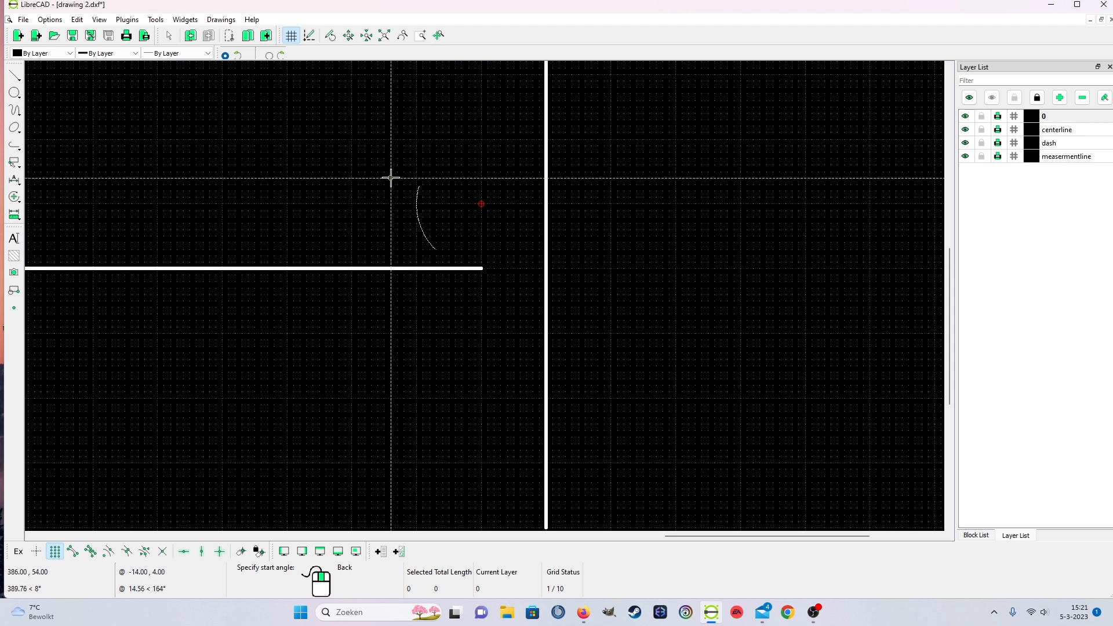
pyautogui.click(479, 268)
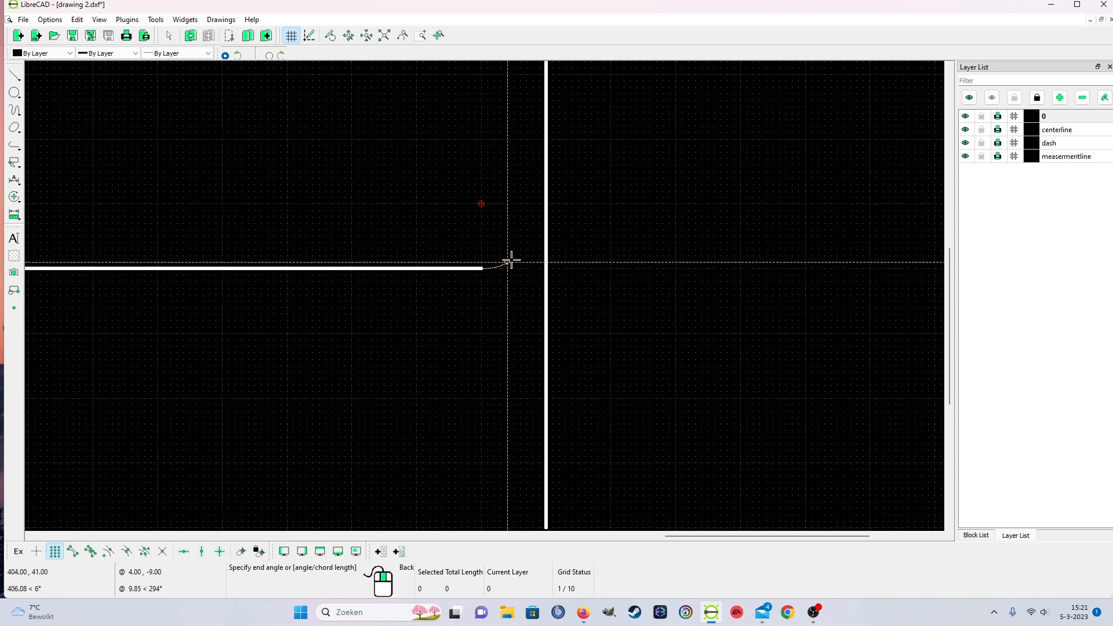
pyautogui.click(552, 202)
pyautogui.rightClick(552, 203)
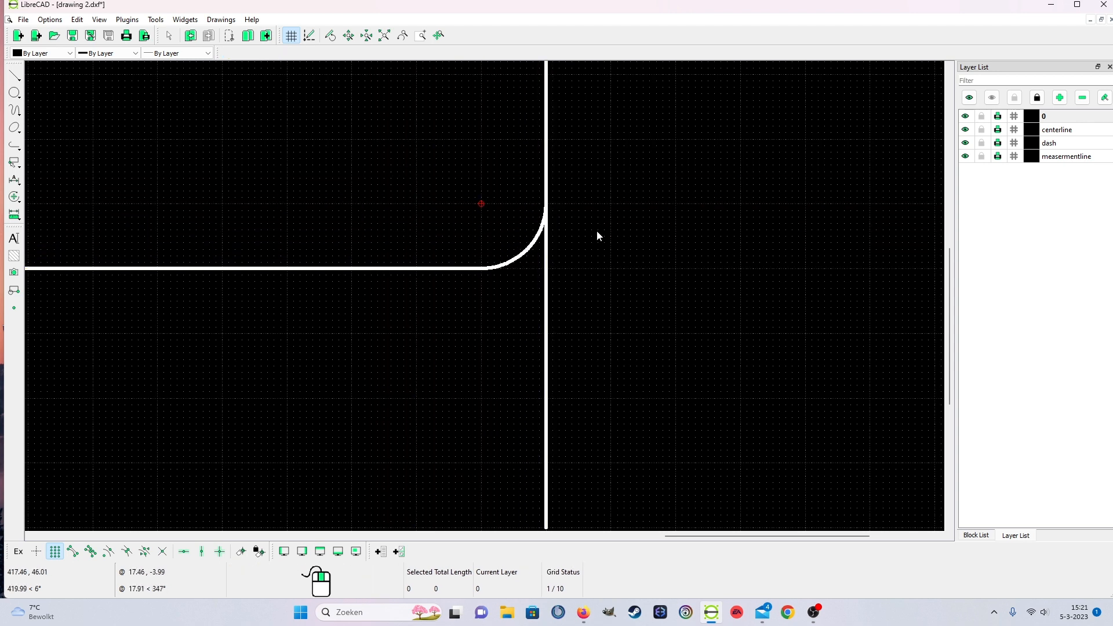
# Make centerline the current layer and draw a horizontal 2 Points line through the origin from -60,0 to 490,0.
pyautogui.scroll(-4, 550, 347)
pyautogui.scroll(-1, 537, 343)
pyautogui.scroll(-2, 348, 365)
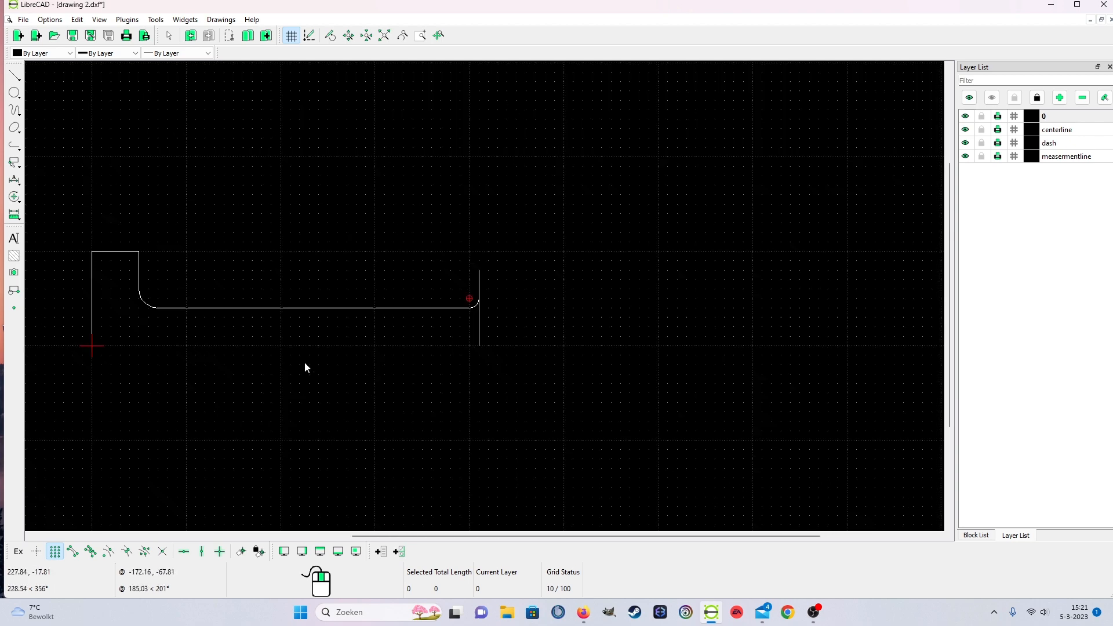
pyautogui.scroll(2, 273, 370)
pyautogui.scroll(-2, 515, 290)
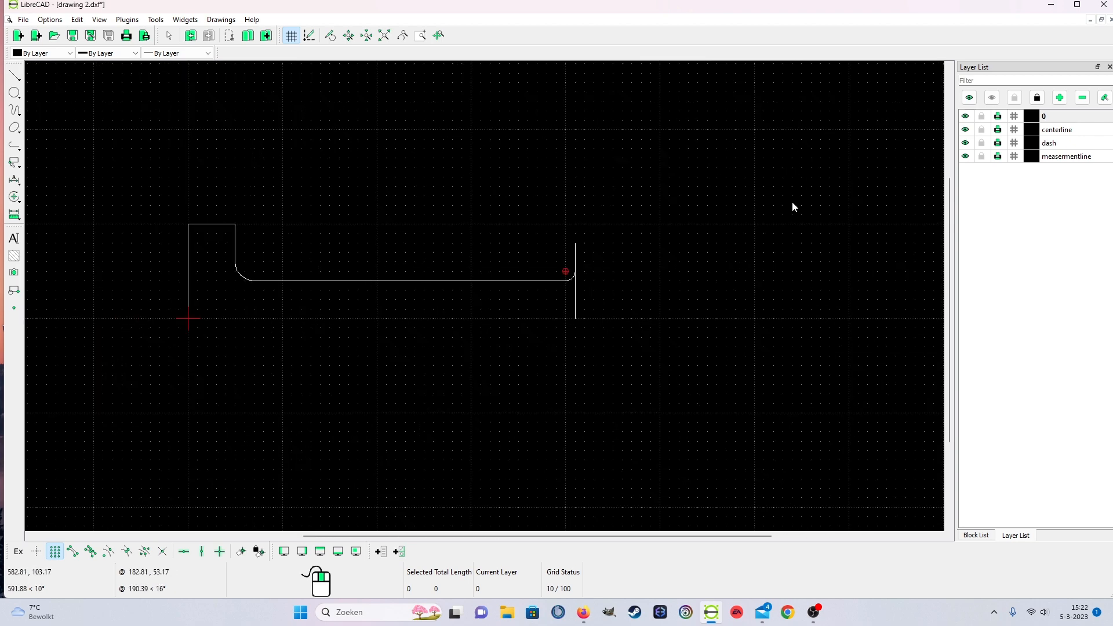
pyautogui.click(1056, 130)
pyautogui.click(15, 75)
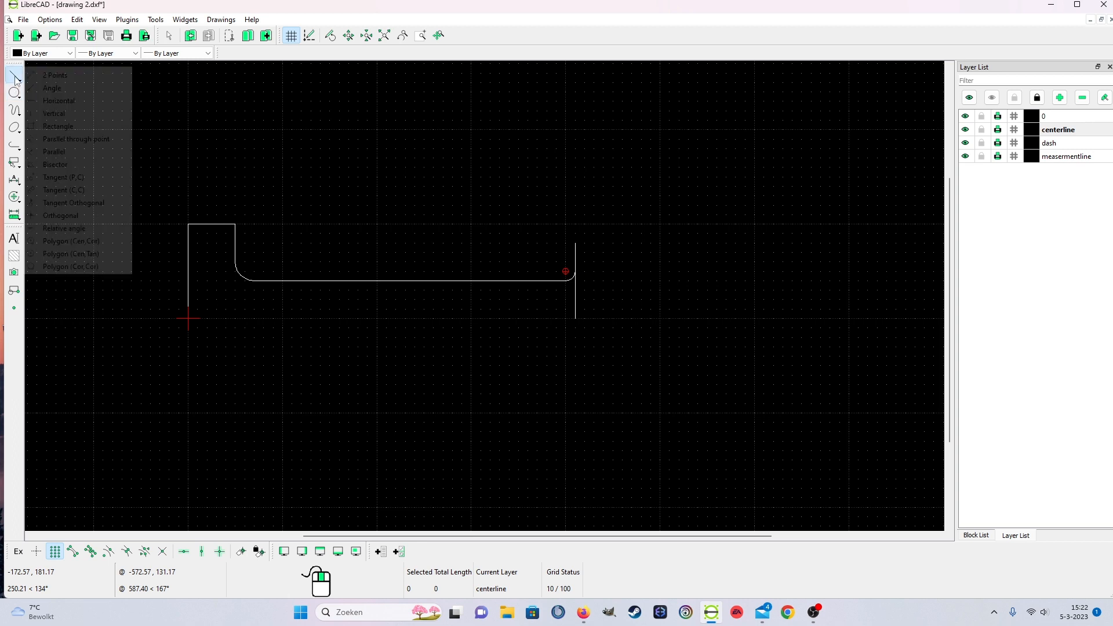
pyautogui.click(38, 76)
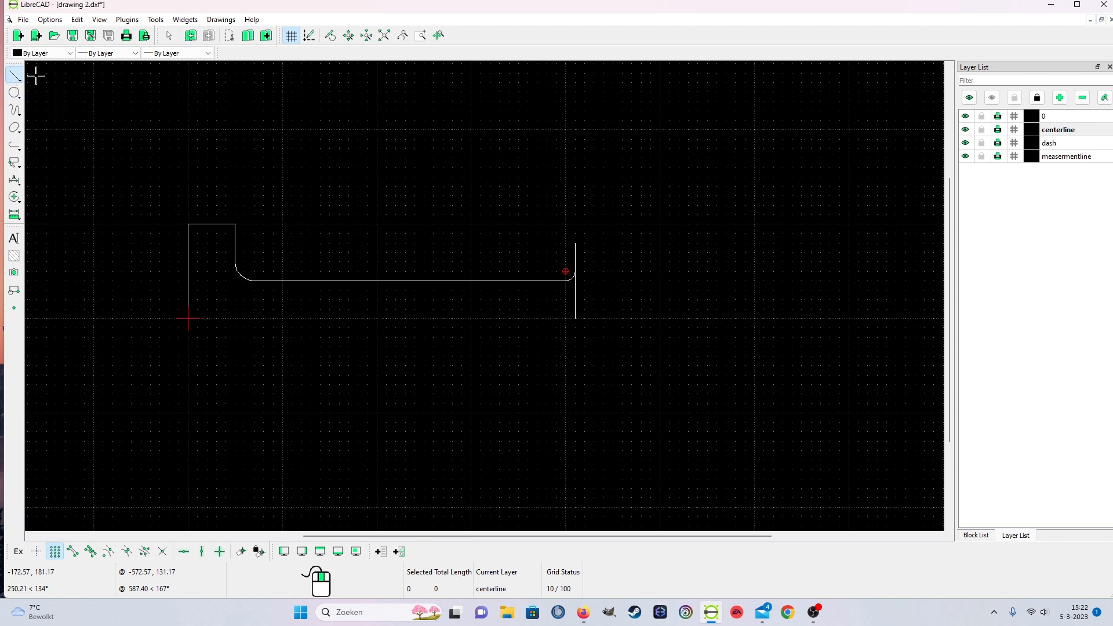
pyautogui.click(131, 318)
pyautogui.click(651, 319)
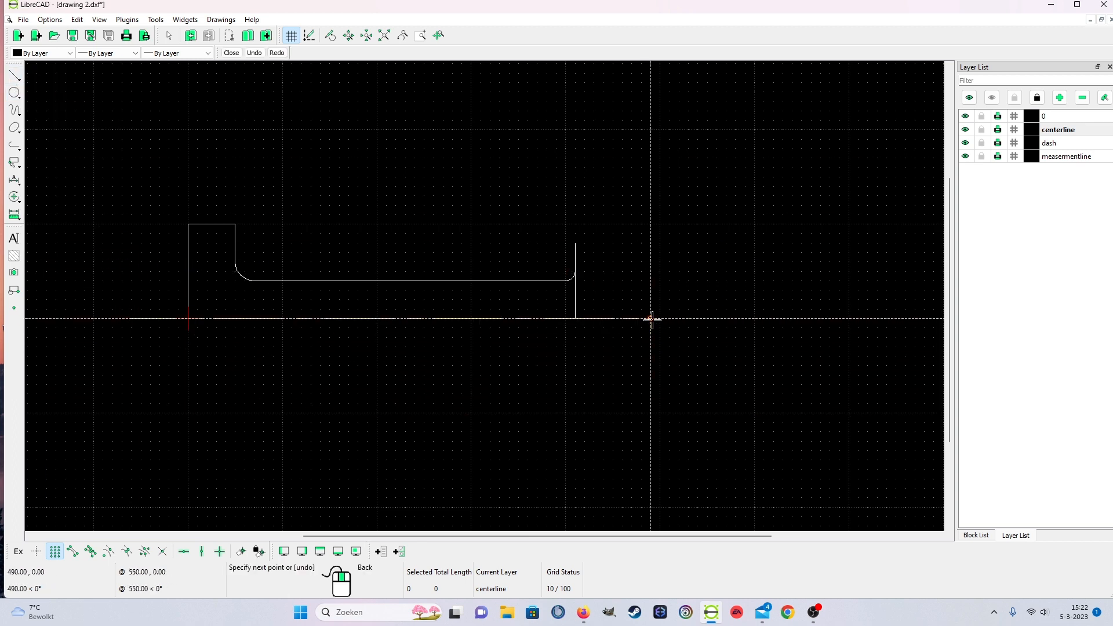
# Leave the line tool and use Trim to extend the tall flange's inner vertical line down to the centerline.
pyautogui.rightClick(650, 319)
pyautogui.rightClick(624, 360)
pyautogui.scroll(1, 379, 324)
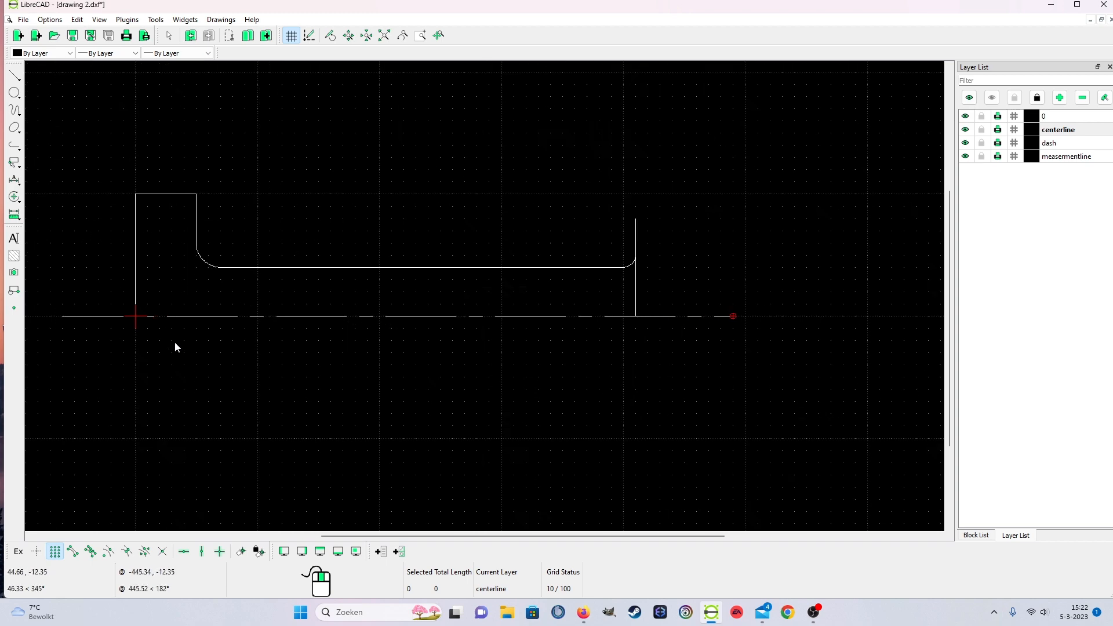
pyautogui.click(155, 20)
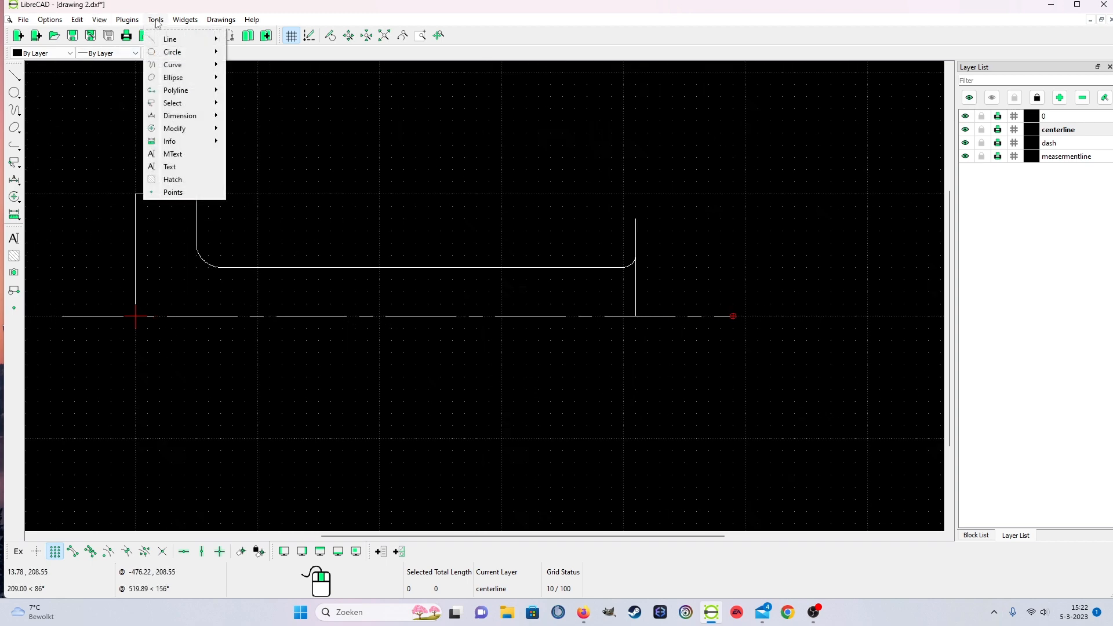
pyautogui.moveTo(187, 133)
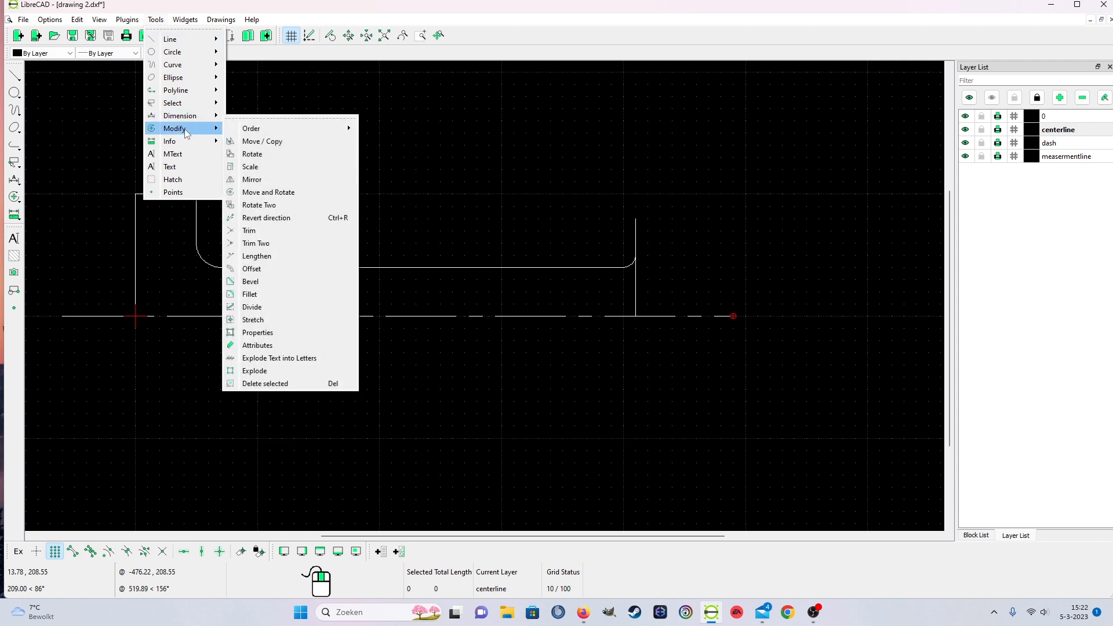
pyautogui.click(315, 230)
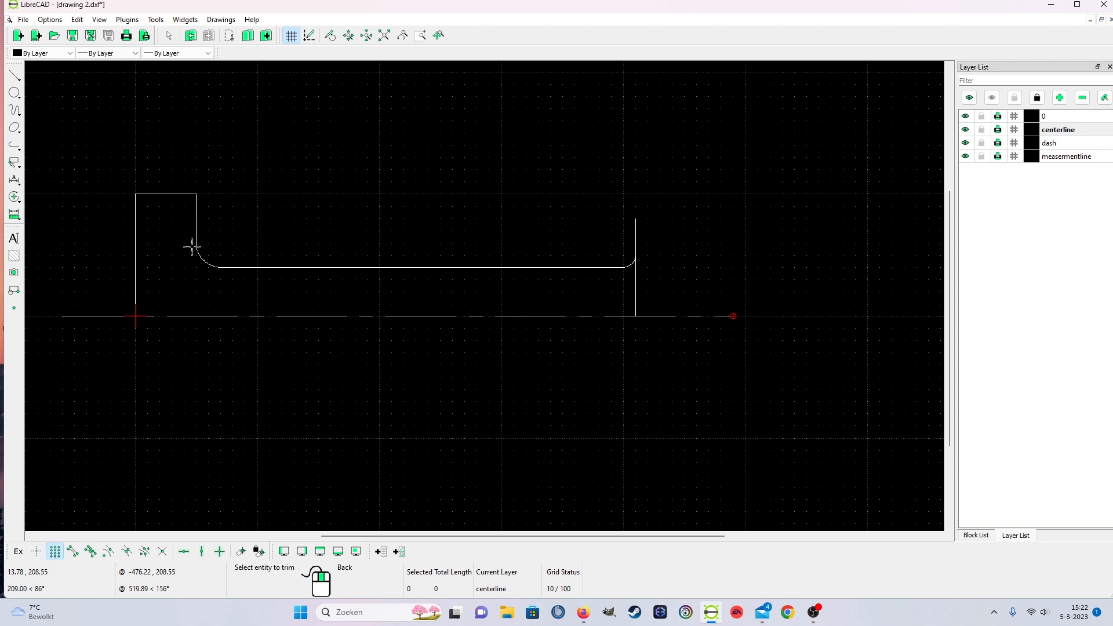
pyautogui.click(197, 226)
pyautogui.scroll(-1, 331, 395)
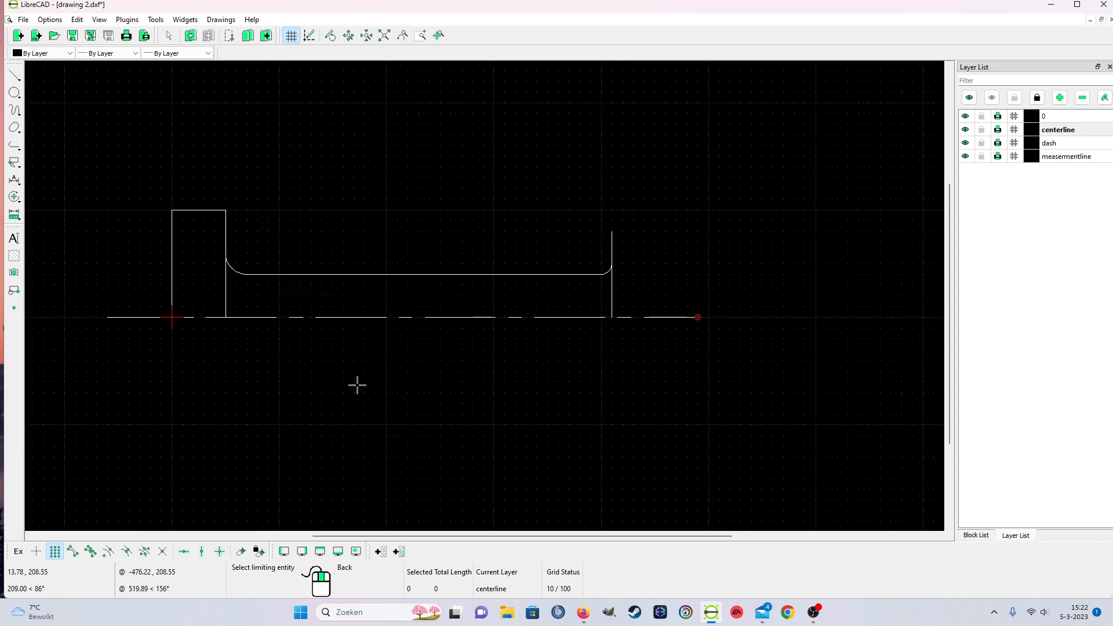
# Draw a 2 Points line from 410,80 to 440,80, make layer 0 current, and continue the line down to 440,0.
pyautogui.scroll(3, 723, 323)
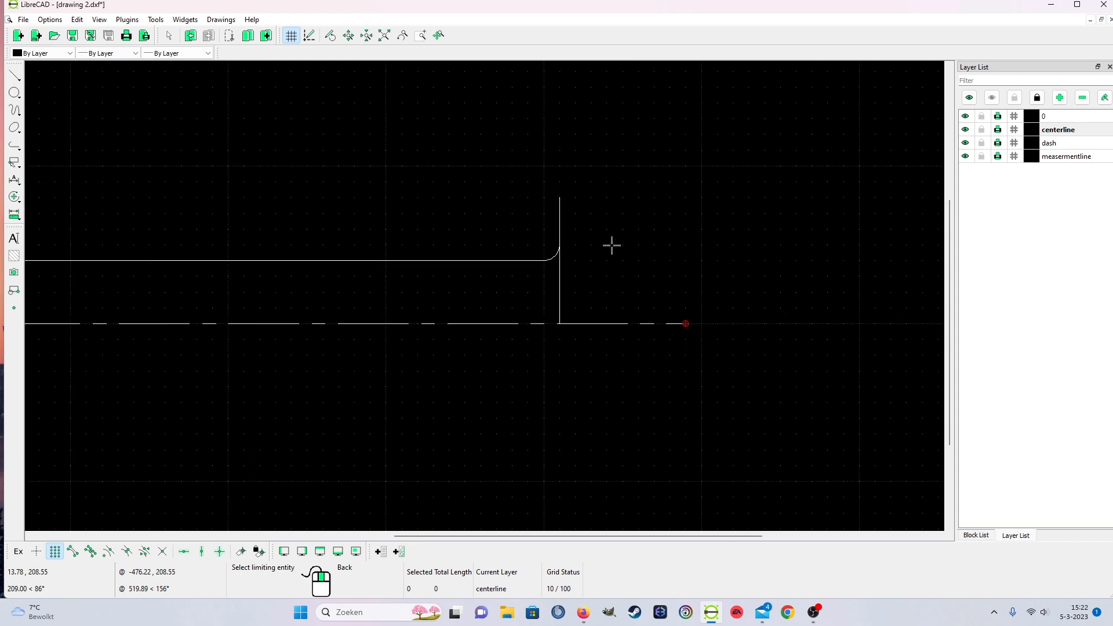
pyautogui.click(14, 76)
pyautogui.click(68, 75)
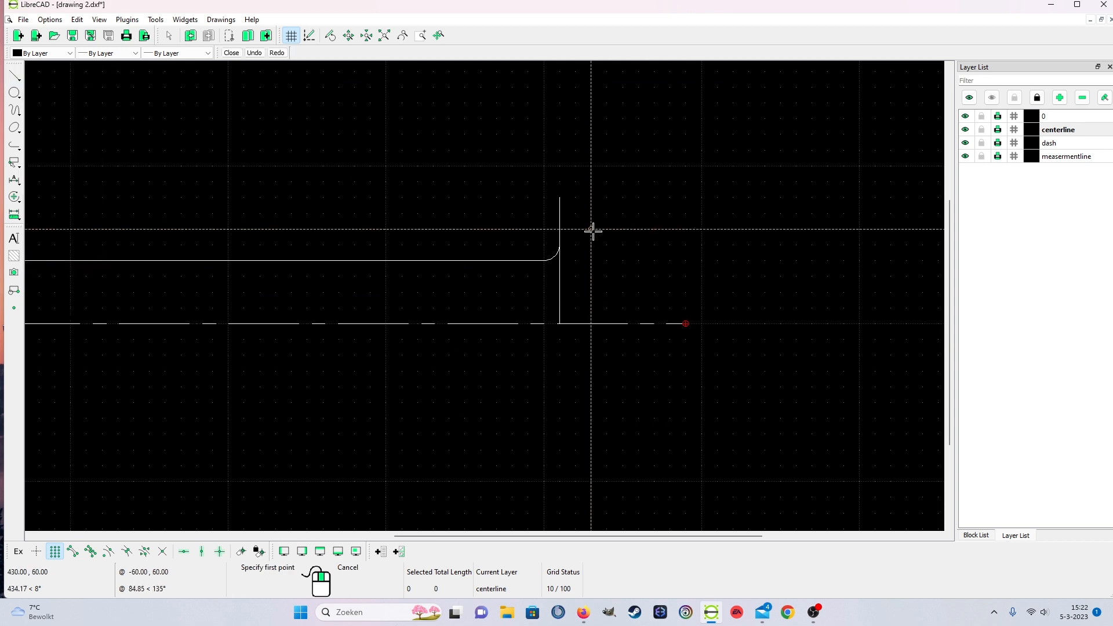
pyautogui.click(560, 196)
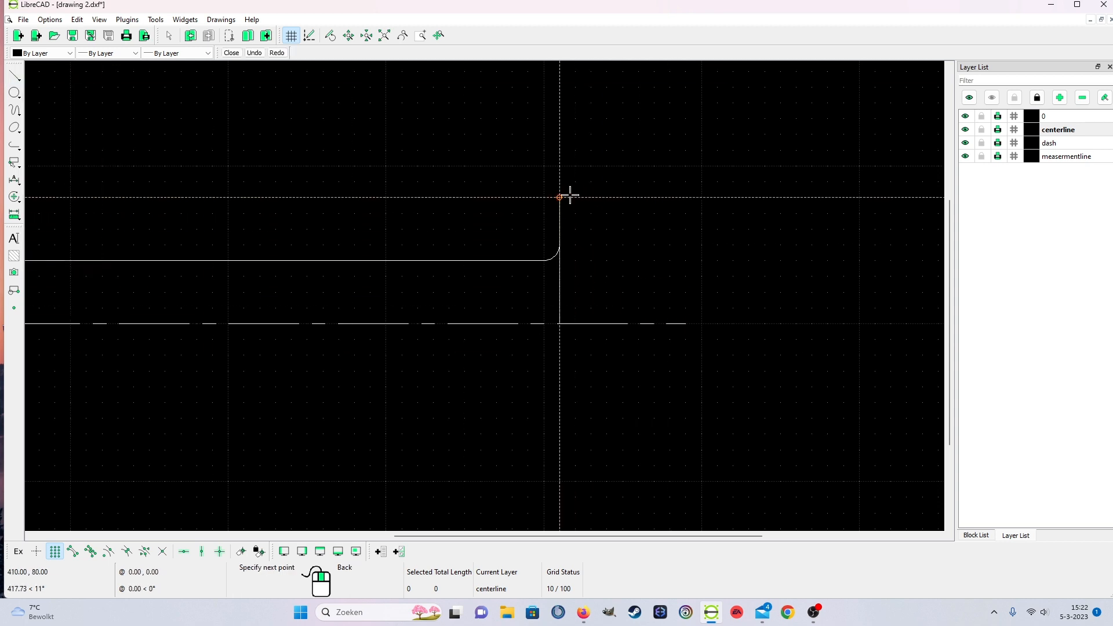
pyautogui.click(606, 196)
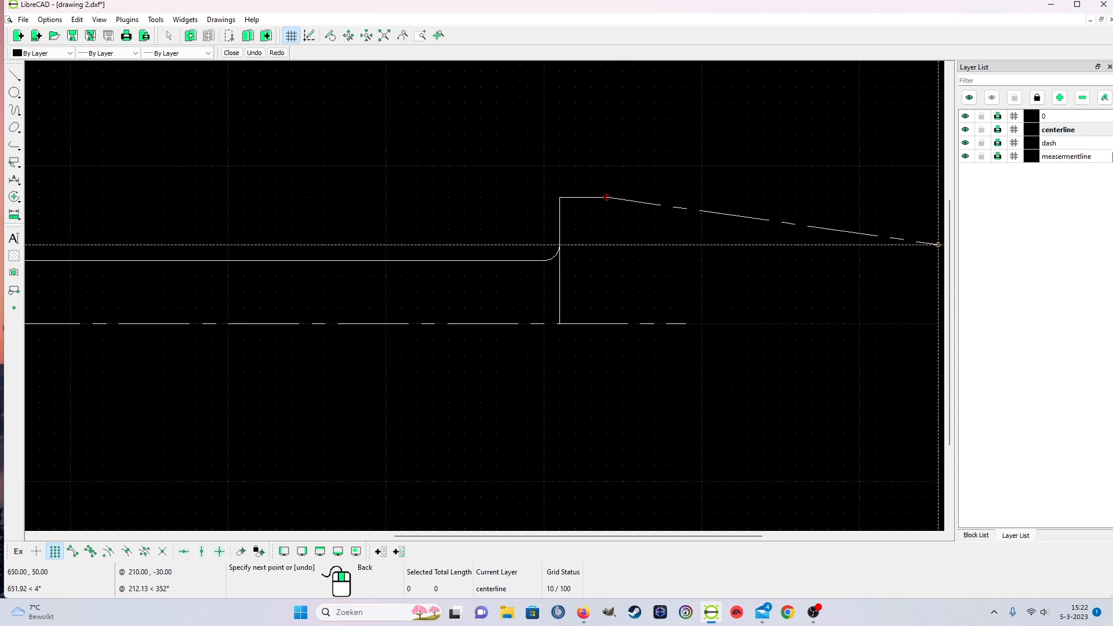
pyautogui.click(1052, 117)
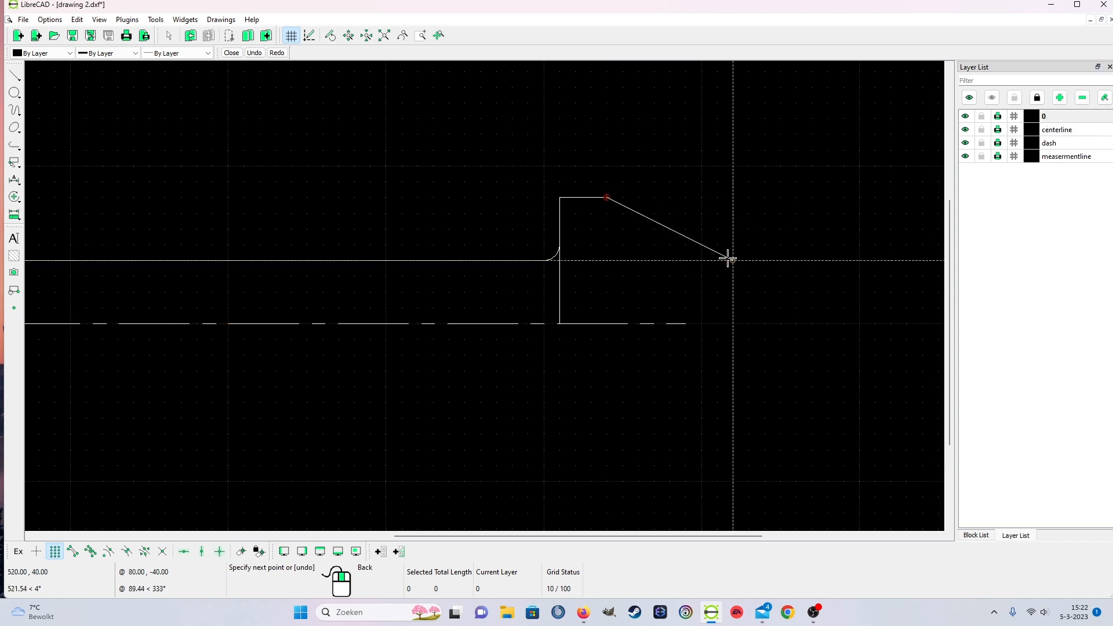
pyautogui.click(612, 330)
pyautogui.rightClick(613, 333)
pyautogui.rightClick(610, 372)
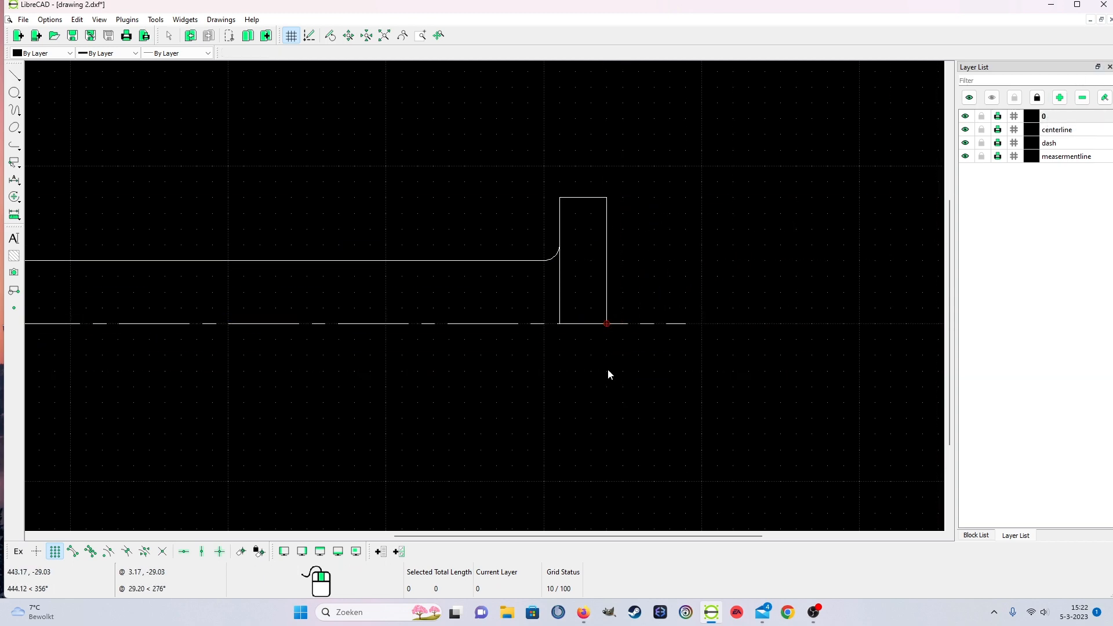
# Select the entire half profile and mirror it about the horizontal centerline, keeping the original.
pyautogui.scroll(-5, 607, 371)
pyautogui.scroll(1, 380, 410)
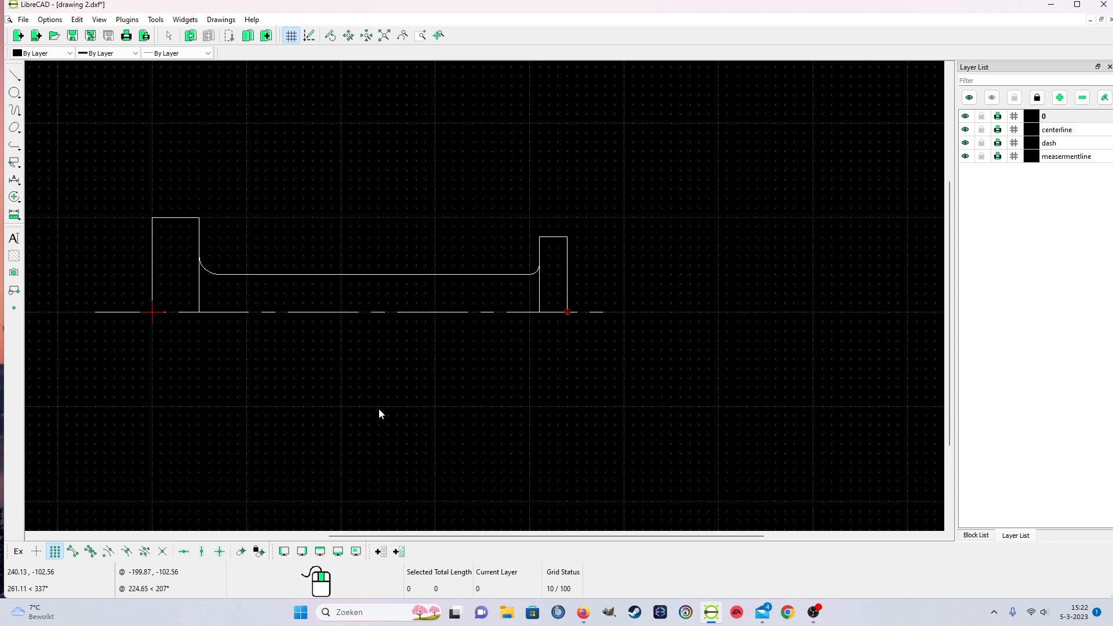
pyautogui.scroll(1, 448, 267)
pyautogui.scroll(-1, 440, 340)
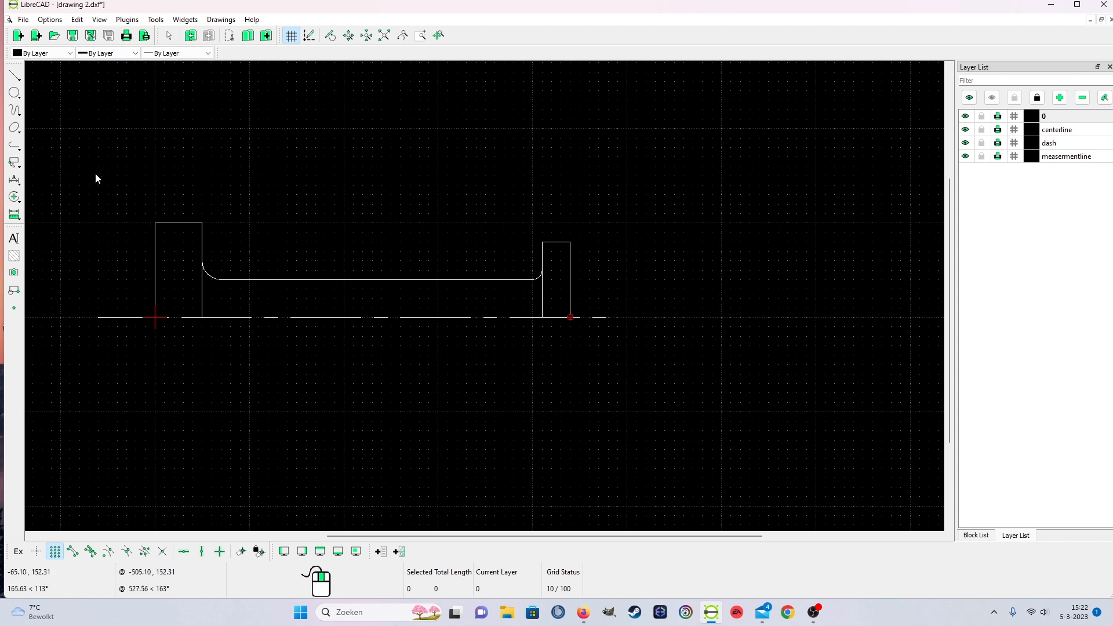
pyautogui.moveTo(92, 173); pyautogui.dragTo(664, 314)
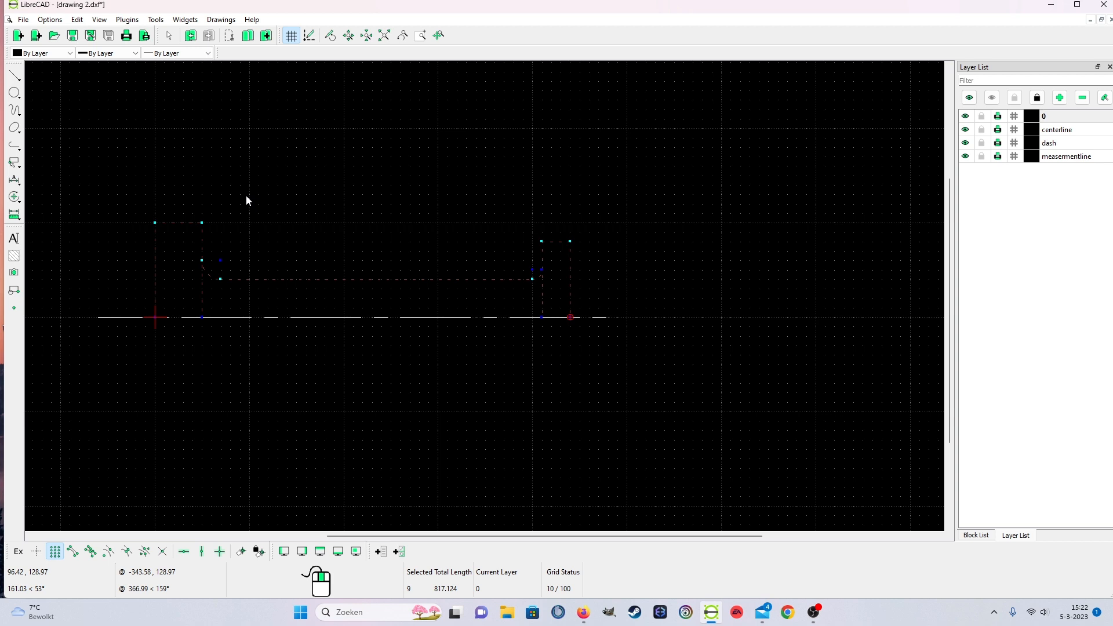
pyautogui.click(162, 21)
pyautogui.moveTo(180, 123)
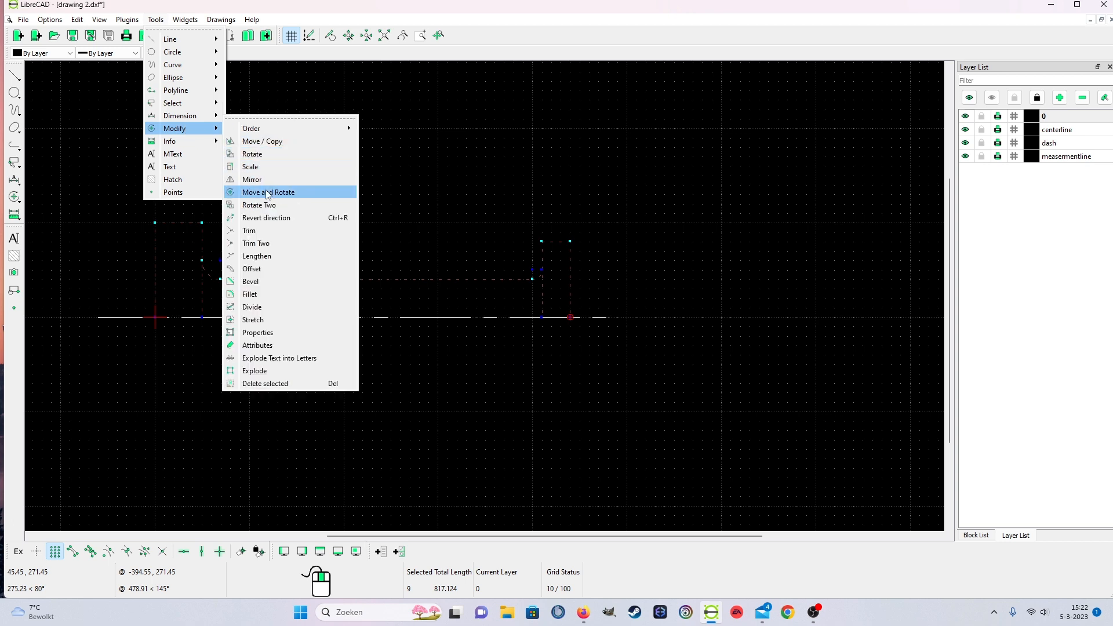
pyautogui.click(252, 179)
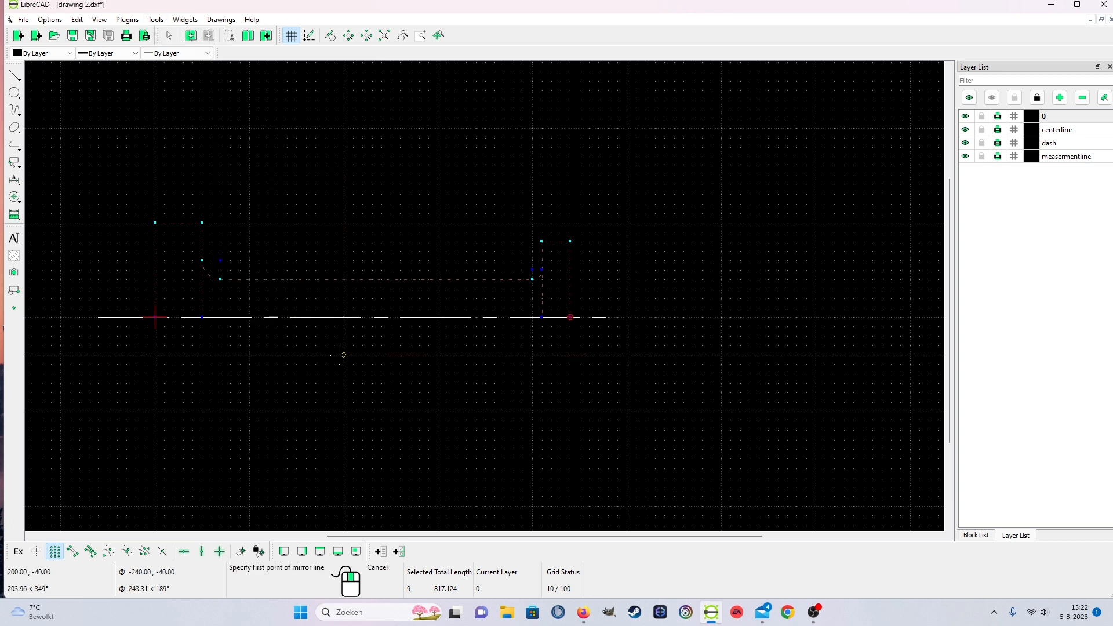
pyautogui.click(306, 317)
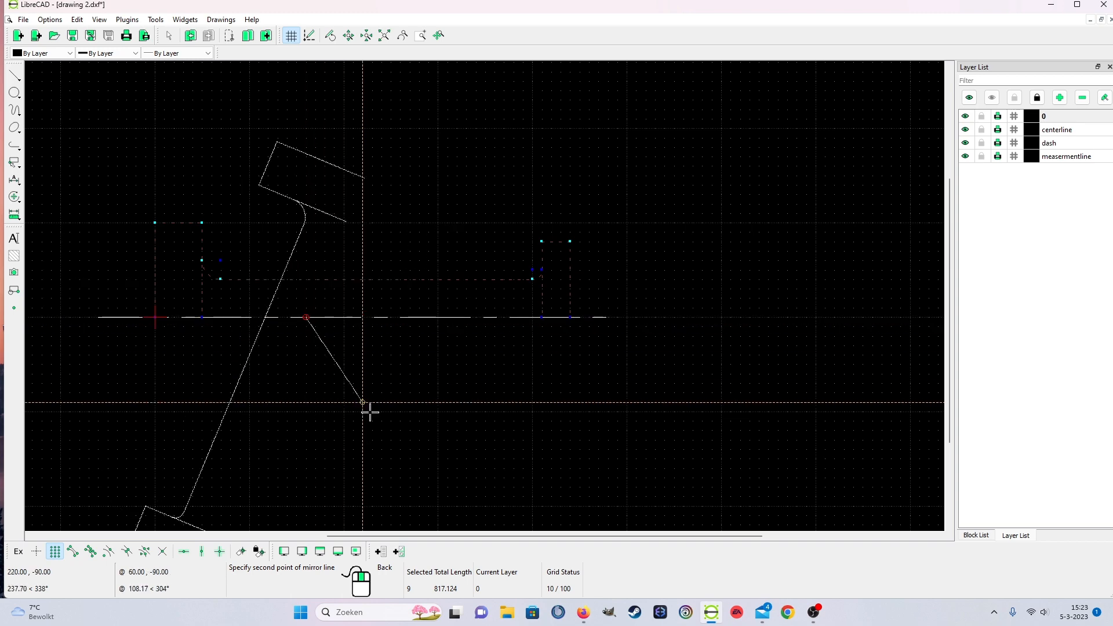
pyautogui.click(559, 314)
pyautogui.click(585, 348)
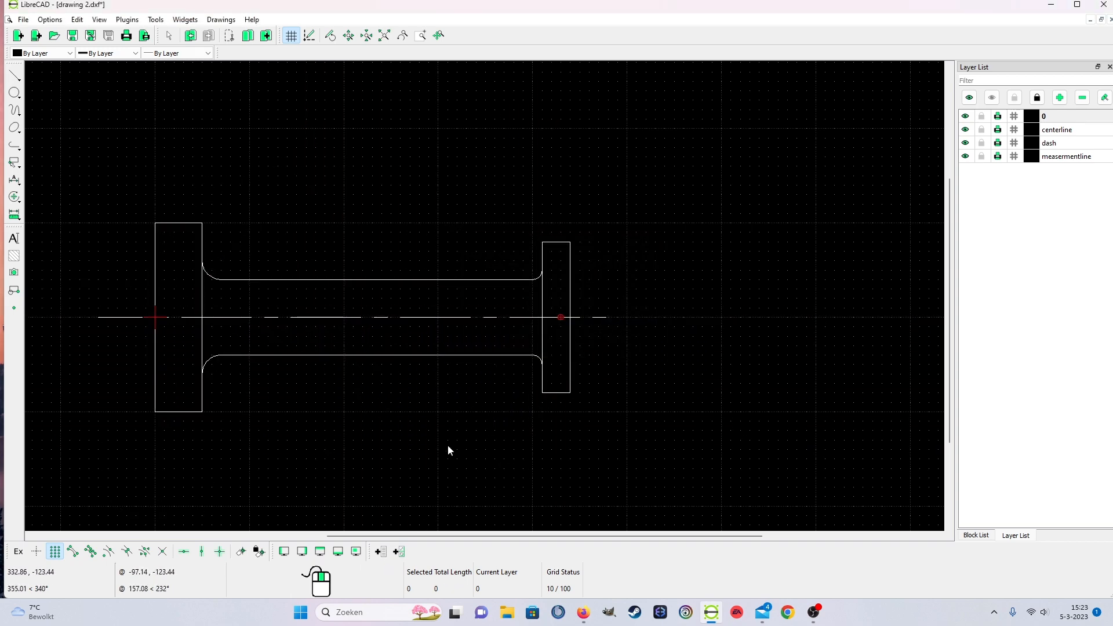
pyautogui.scroll(-2, 418, 417)
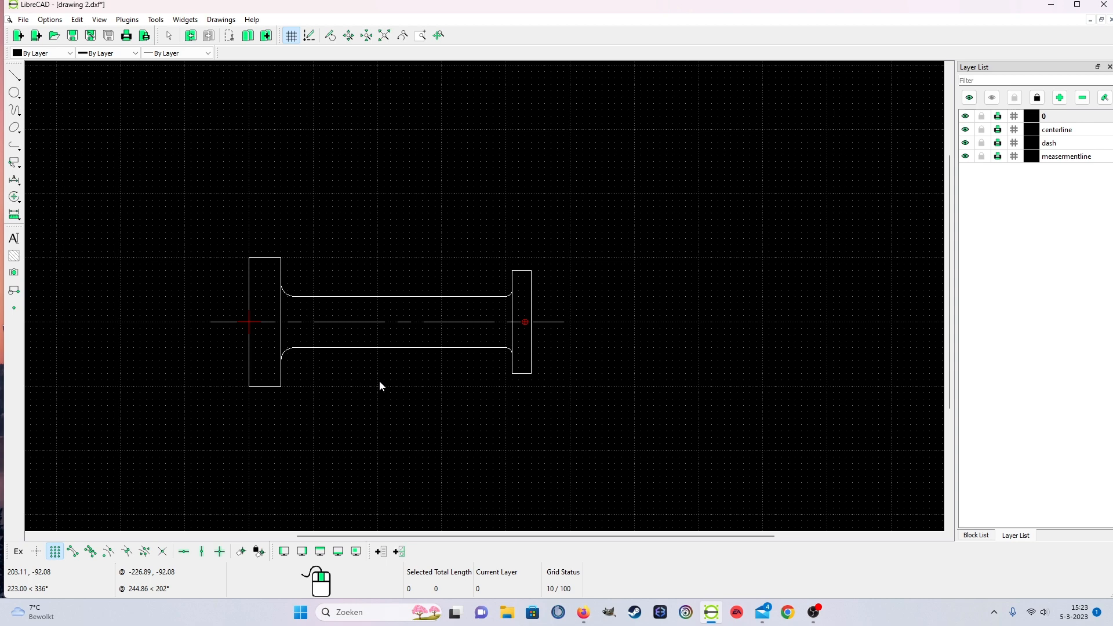
pyautogui.scroll(-3, 575, 271)
pyautogui.scroll(2, 515, 452)
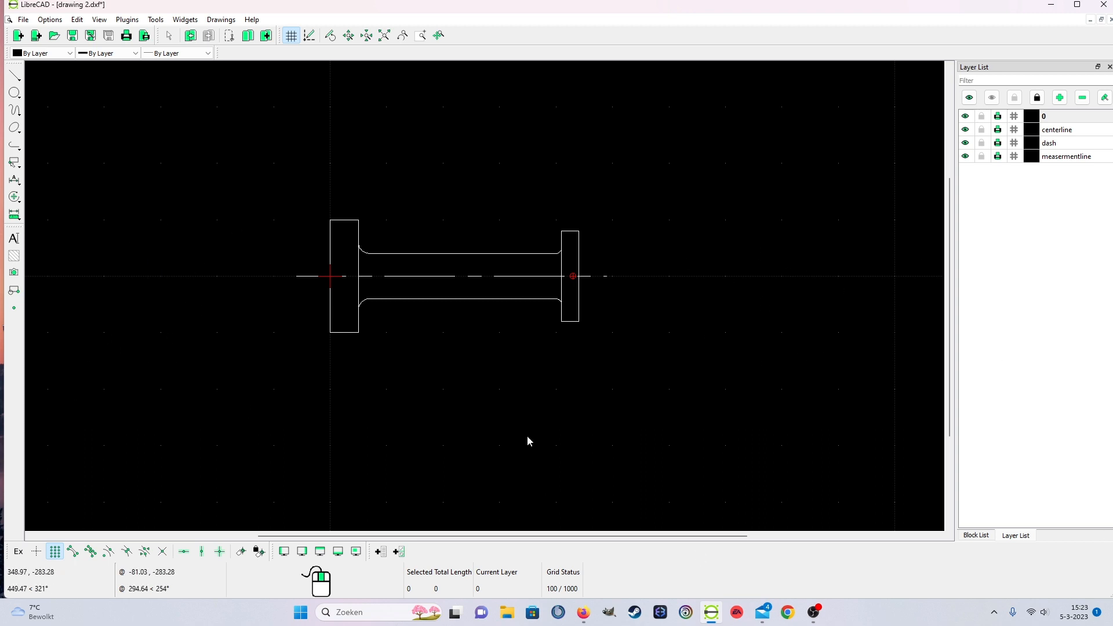
pyautogui.scroll(-1, 499, 424)
pyautogui.scroll(3, 348, 331)
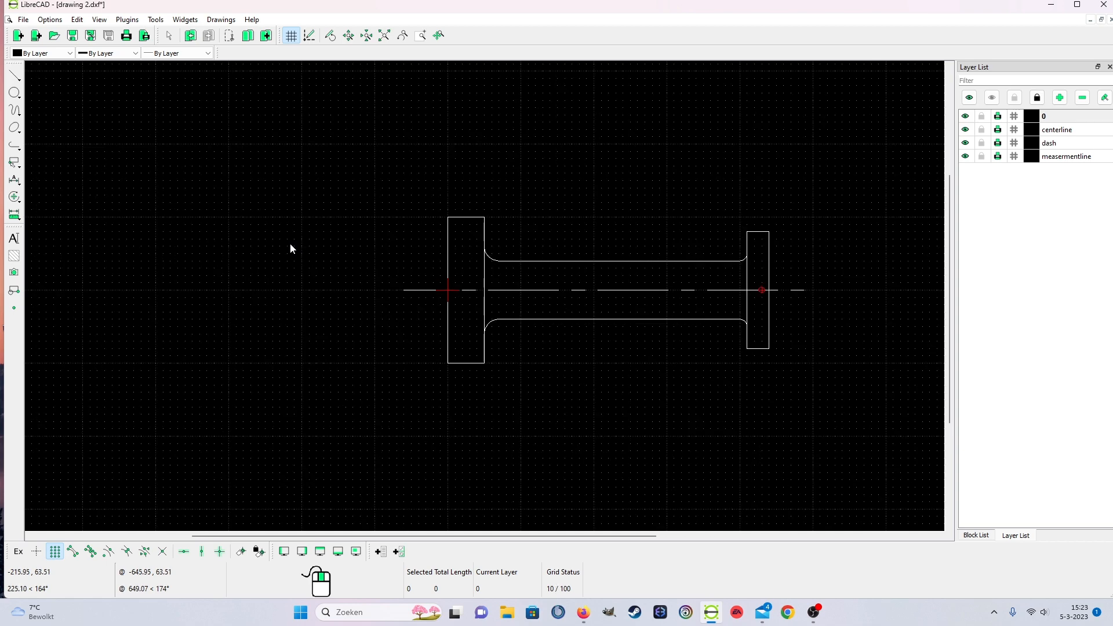
pyautogui.scroll(-1, 326, 275)
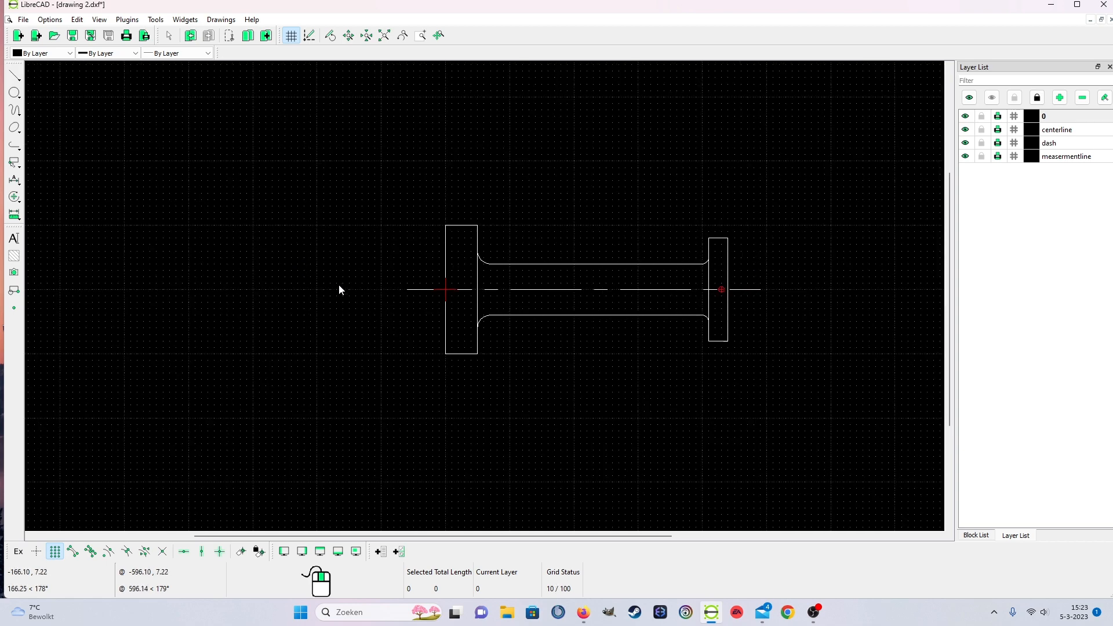
pyautogui.scroll(1, 569, 313)
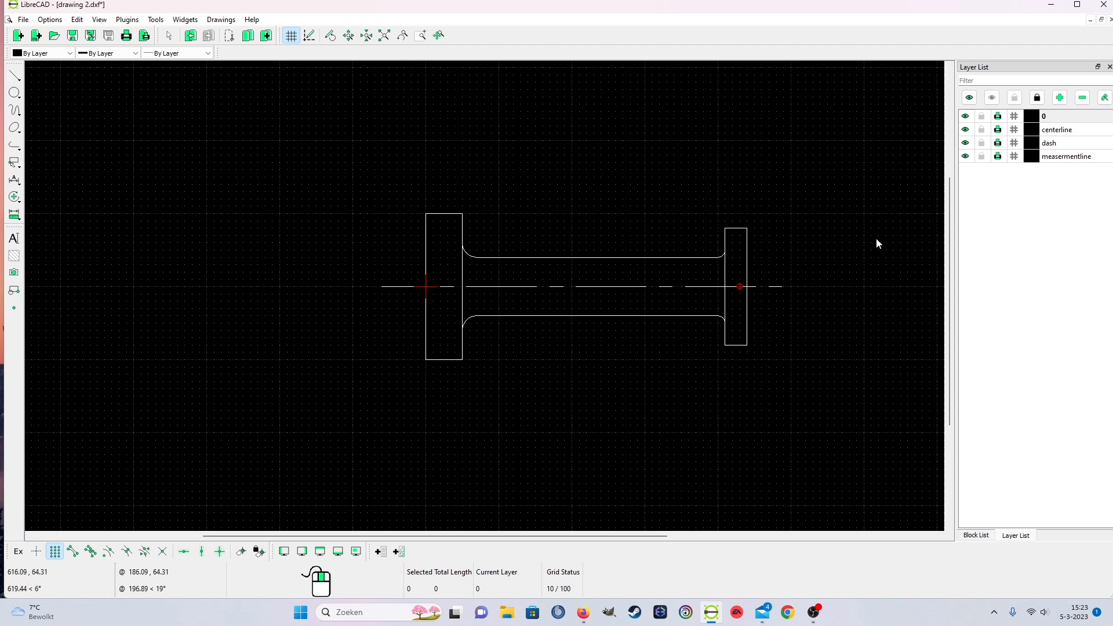
# Make dash the current layer and draw a horizontal 2 Points line from 0,10 to 440,10 above the centerline.
pyautogui.click(1042, 146)
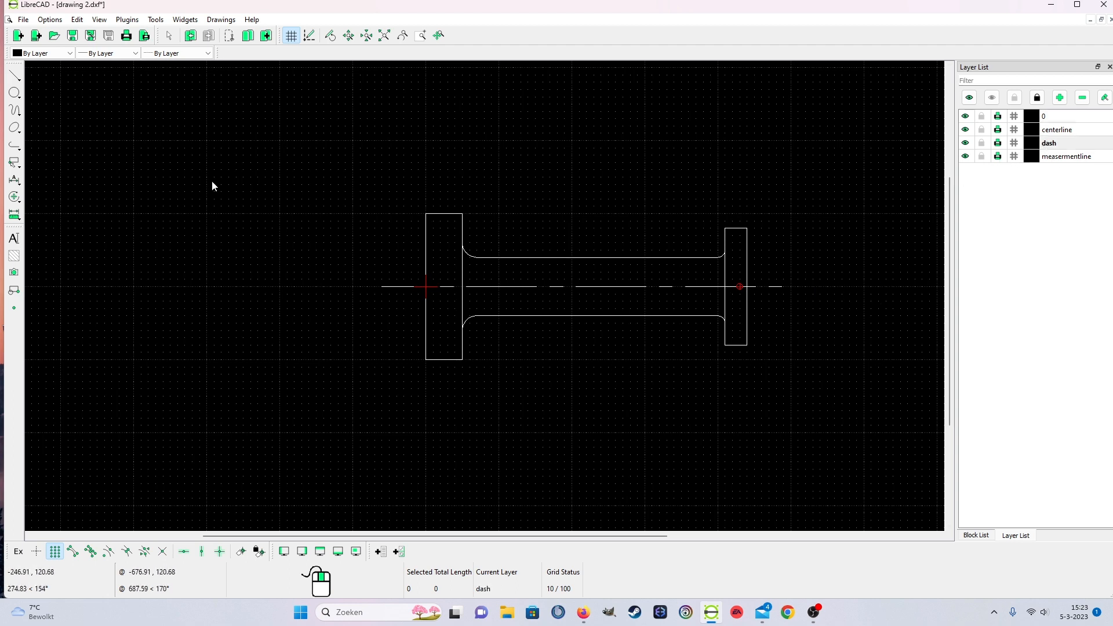
pyautogui.click(16, 75)
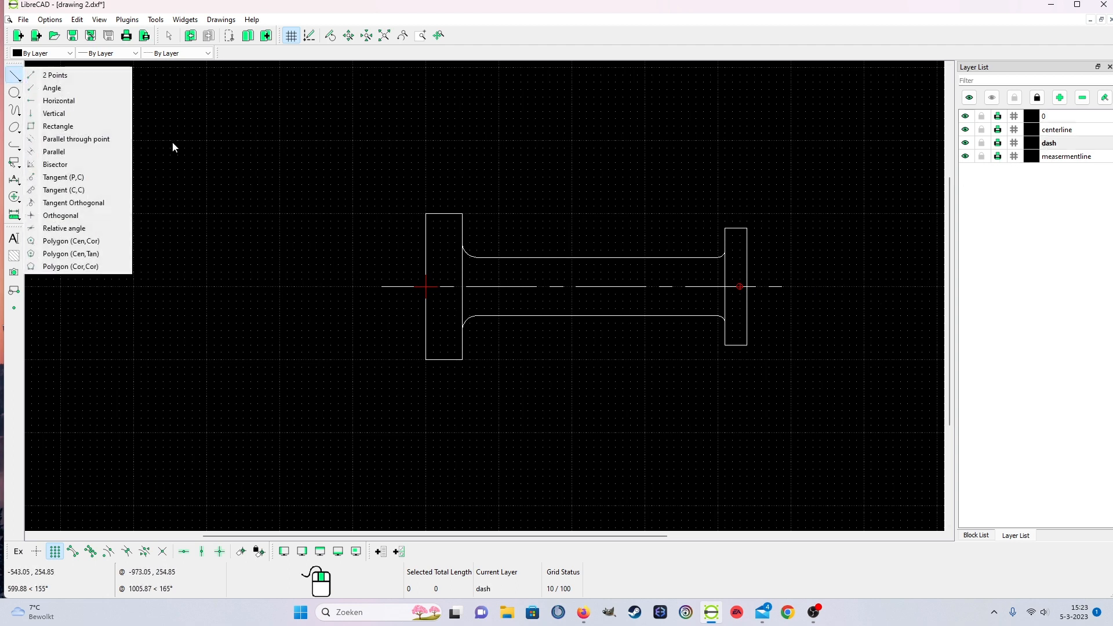
pyautogui.click(55, 75)
pyautogui.scroll(2, 412, 377)
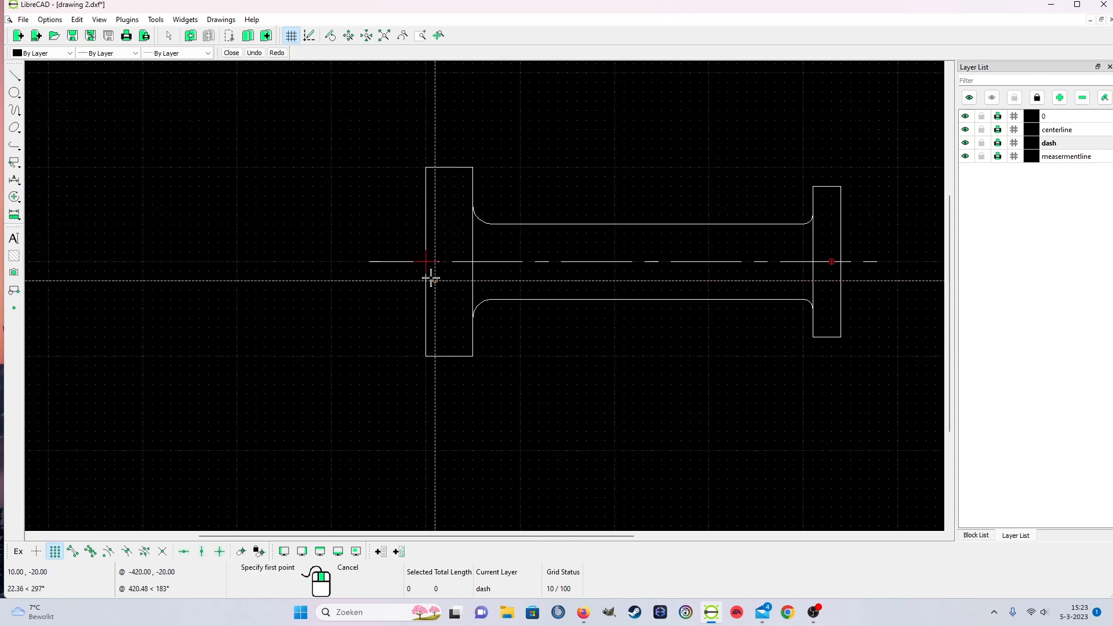
pyautogui.click(427, 253)
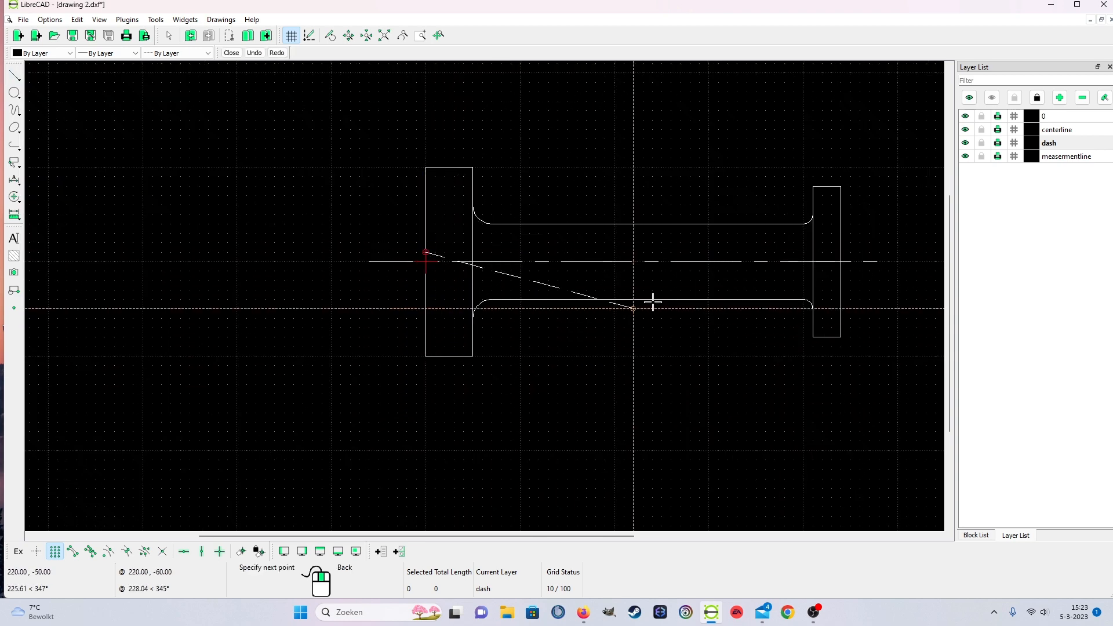
pyautogui.click(838, 249)
pyautogui.rightClick(450, 284)
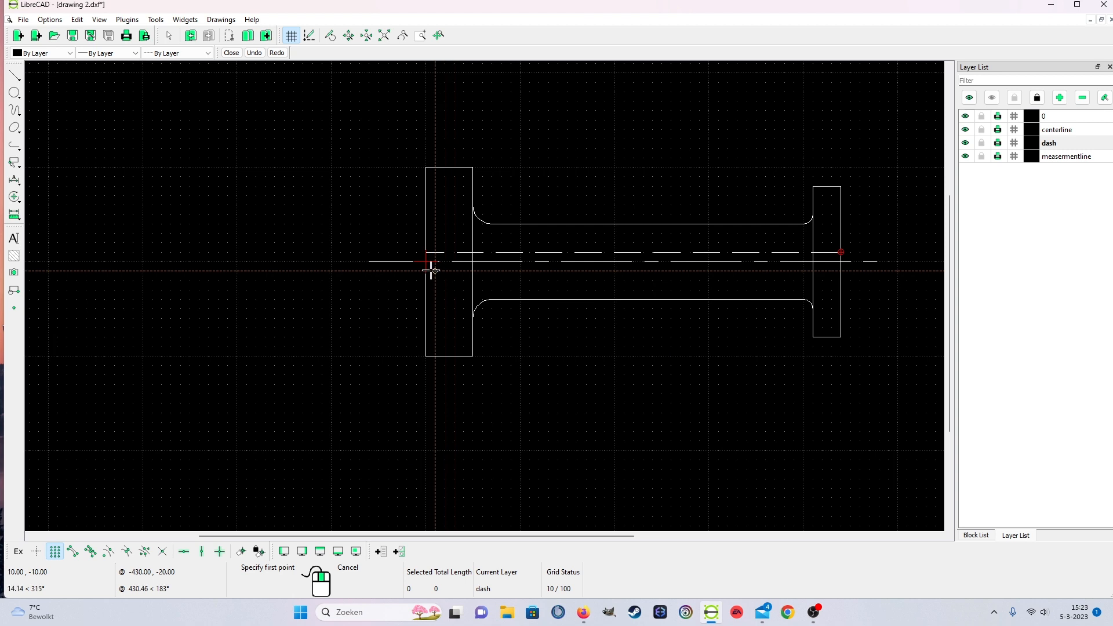
pyautogui.rightClick(473, 287)
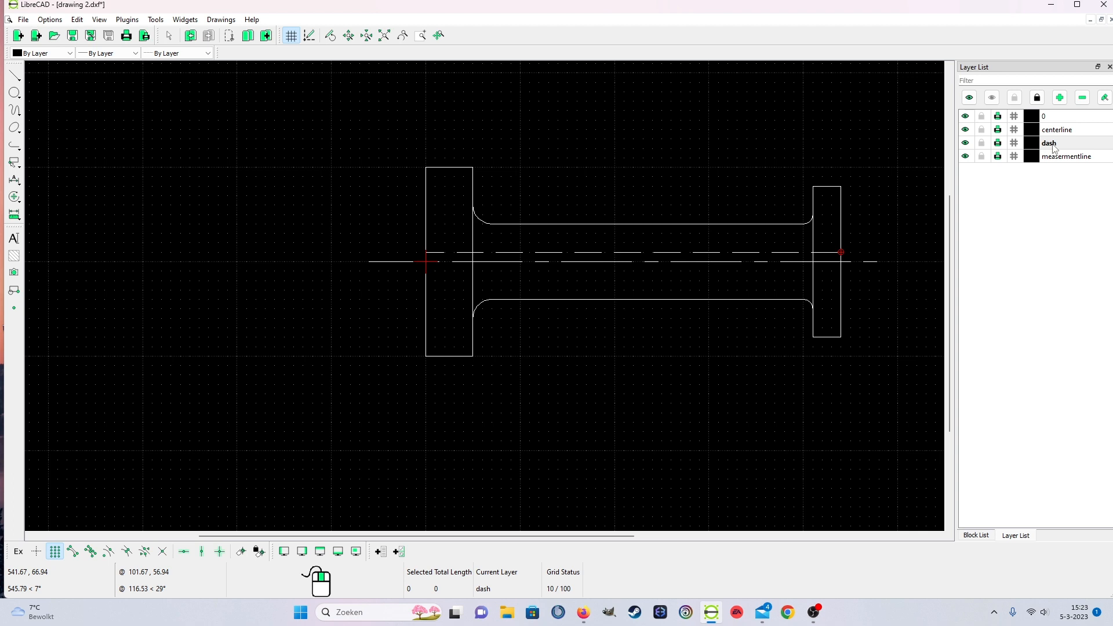
# Draw a second horizontal 2 Points line on the dash layer from 0,-10 to 440,-10 below the centerline.
pyautogui.click(14, 76)
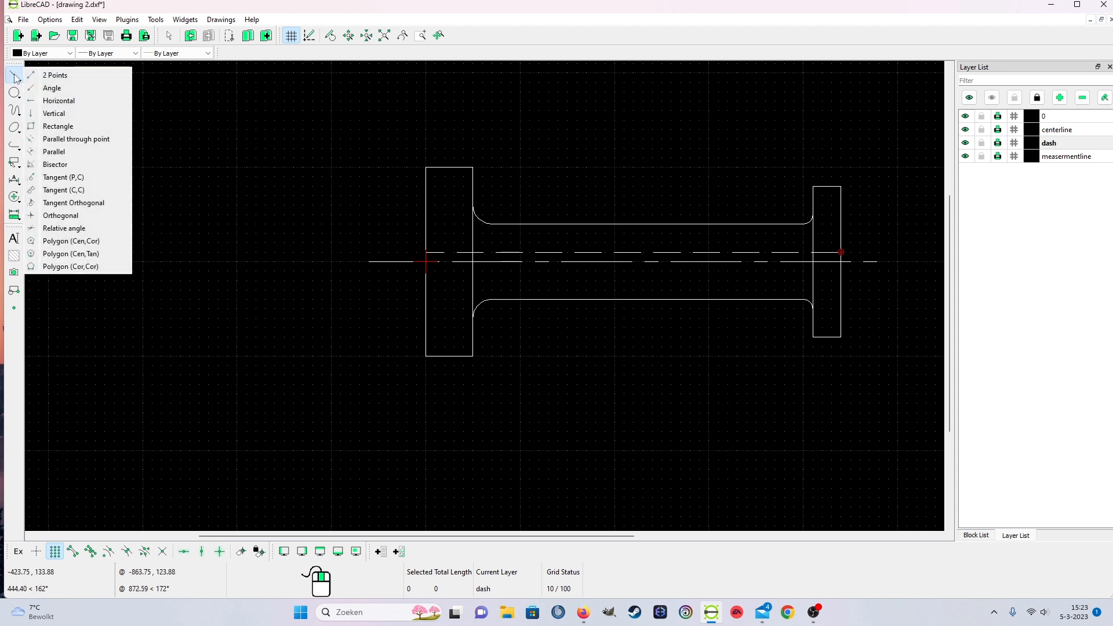
pyautogui.click(52, 75)
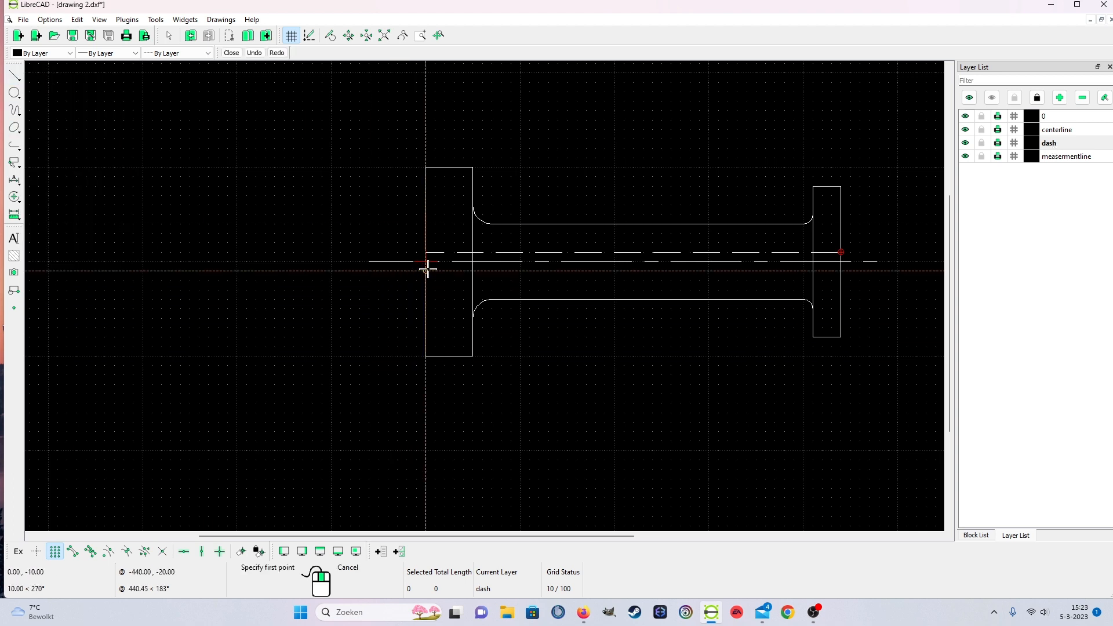
pyautogui.click(840, 267)
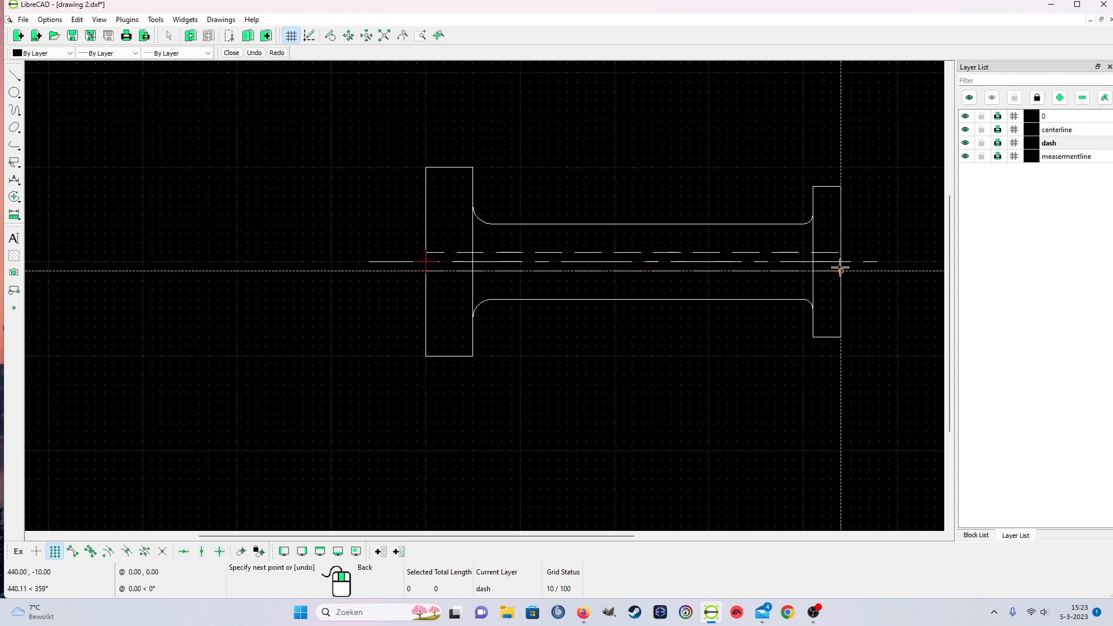
pyautogui.rightClick(840, 270)
pyautogui.moveTo(835, 368); pyautogui.dragTo(770, 368, button='middle')
pyautogui.rightClick(845, 280)
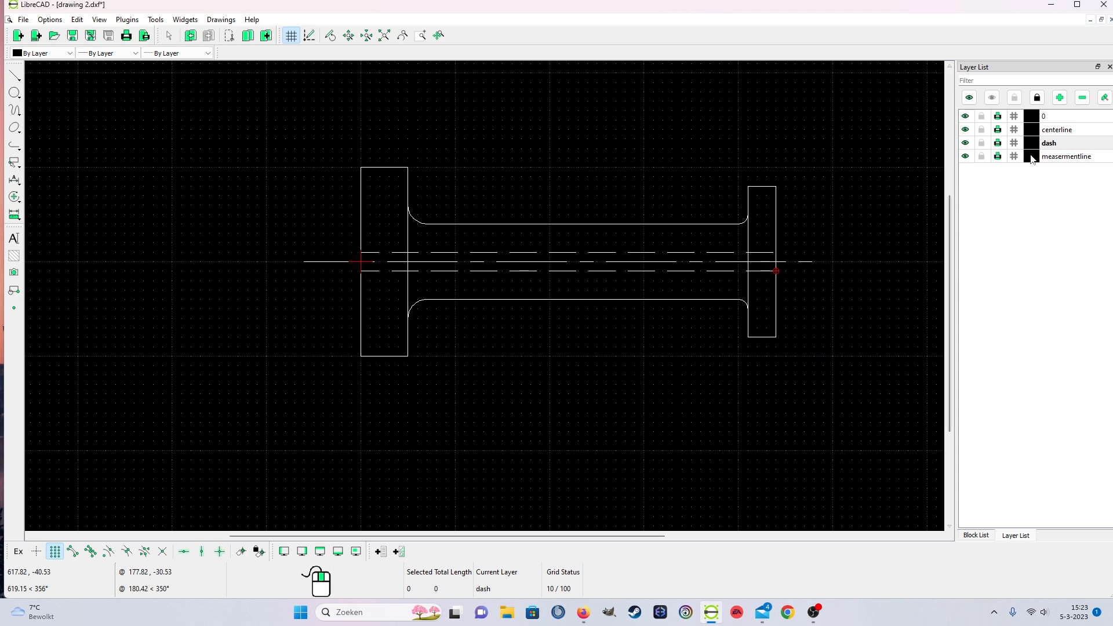
# Set the dash layer's line type to Dash (tiny) in its layer settings.
pyautogui.click(1104, 97)
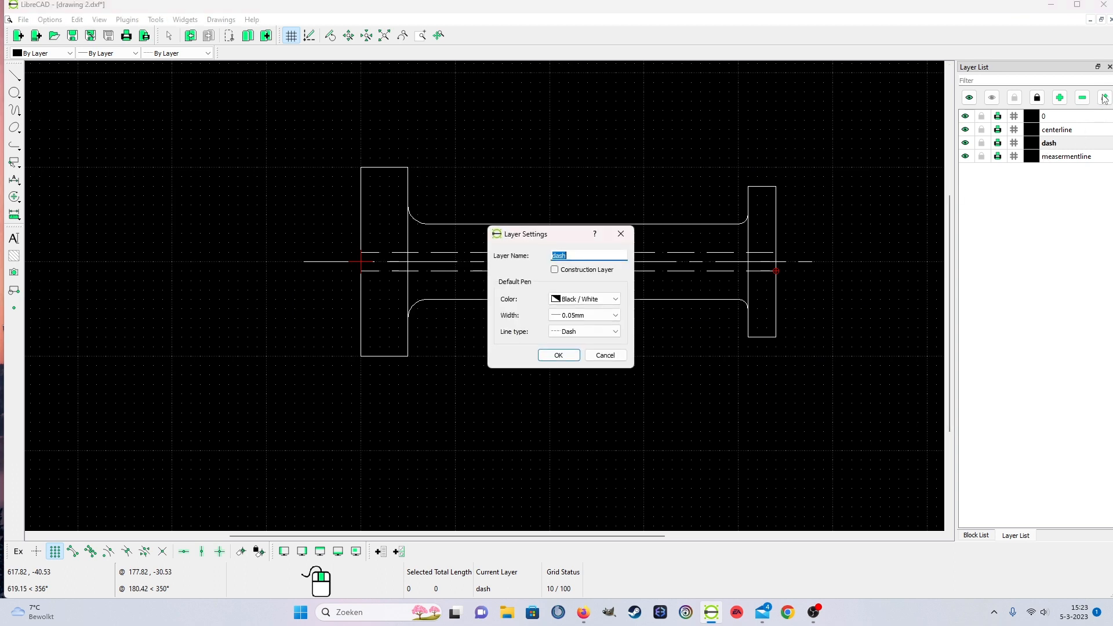
pyautogui.click(614, 332)
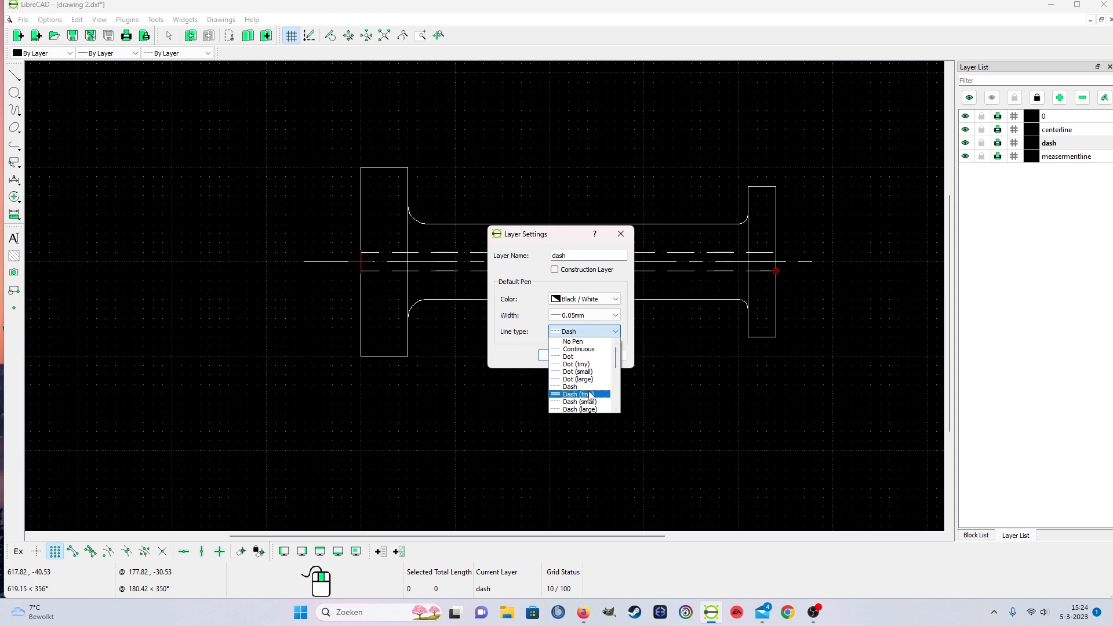
pyautogui.click(567, 385)
pyautogui.click(562, 356)
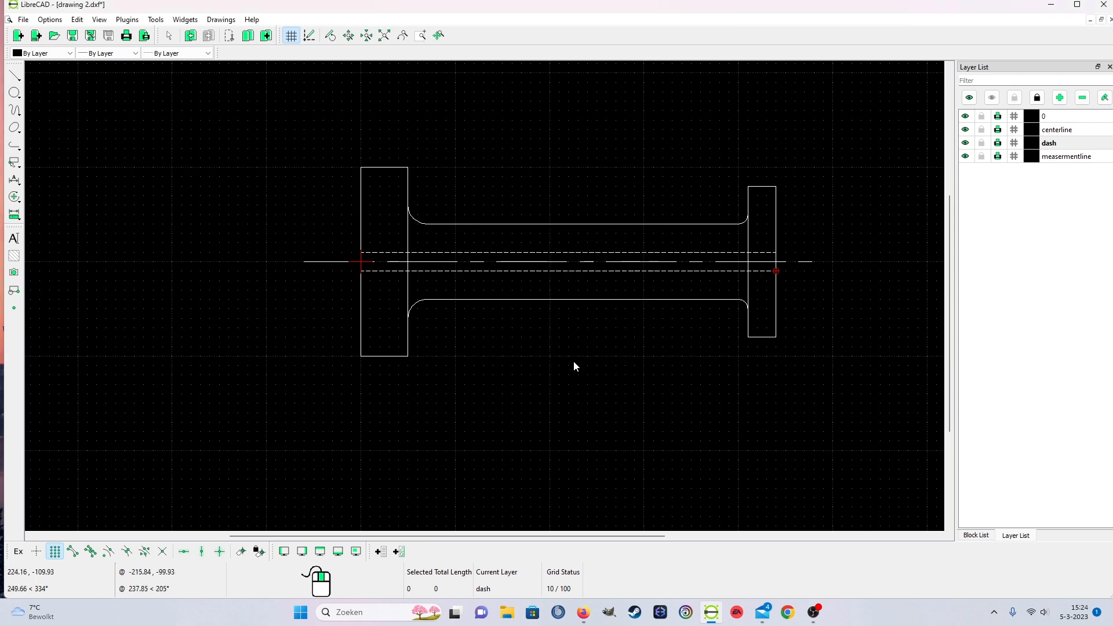
# Make centerline the current layer and draw a vertical 2 Points line from -300,120 to -300,-120 beside the shaft.
pyautogui.scroll(2, 659, 308)
pyautogui.scroll(-3, 659, 309)
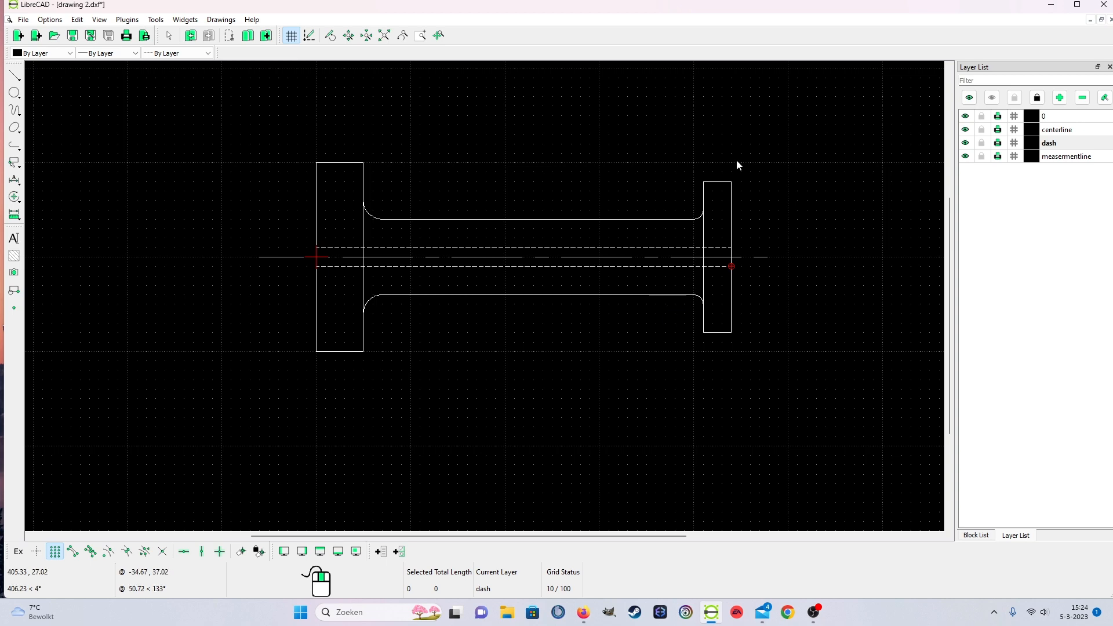
pyautogui.scroll(-1, 521, 319)
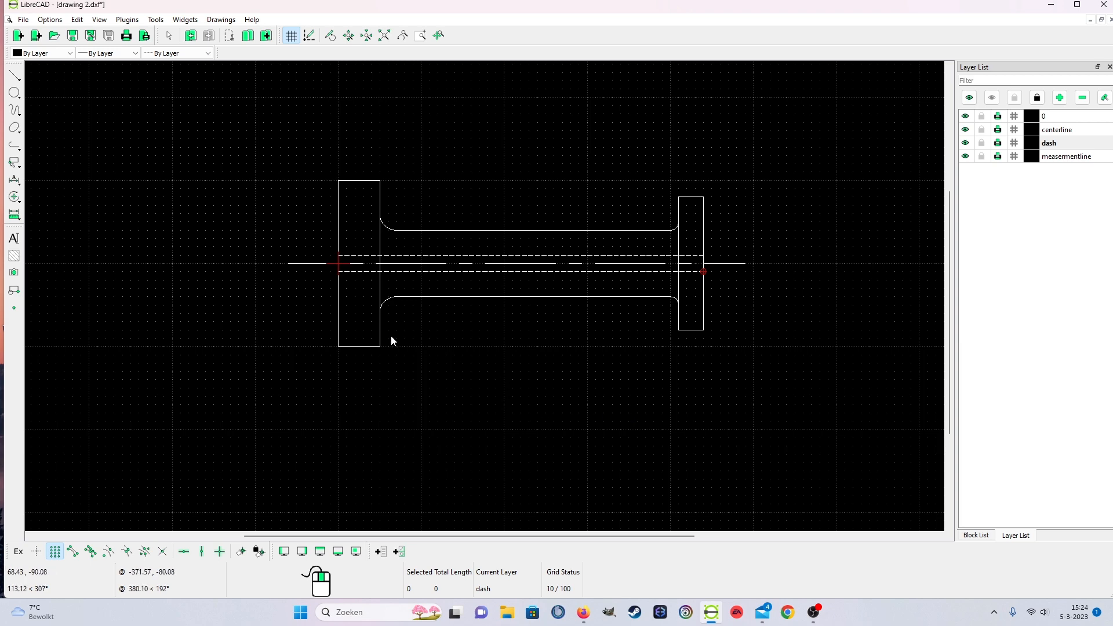
pyautogui.scroll(1, 302, 229)
pyautogui.scroll(-1, 287, 244)
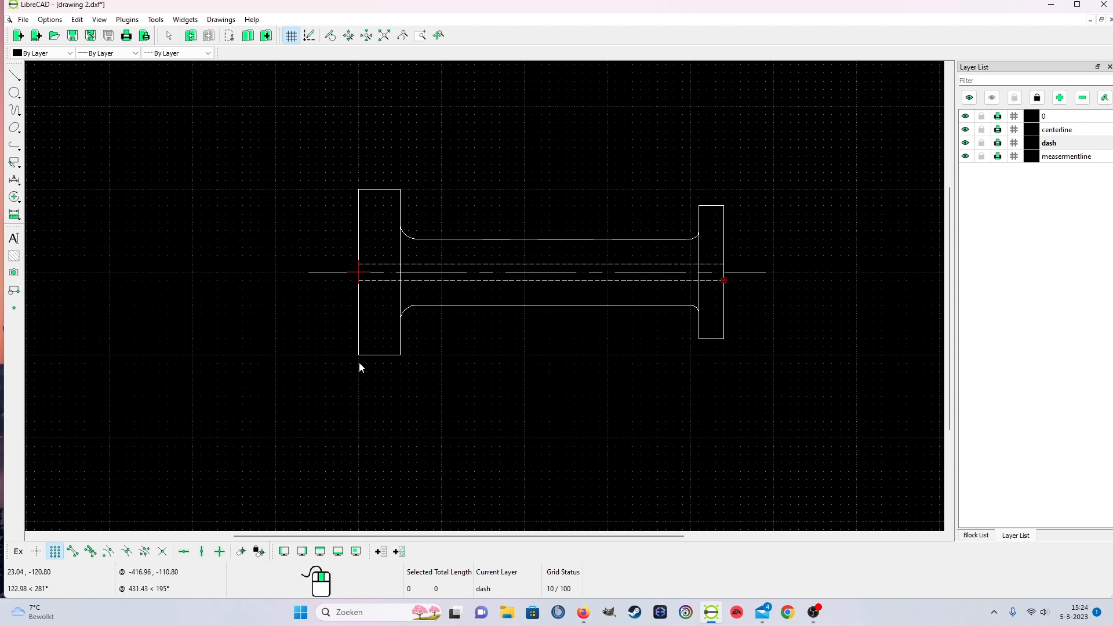
pyautogui.scroll(-2, 343, 357)
pyautogui.scroll(1, 344, 357)
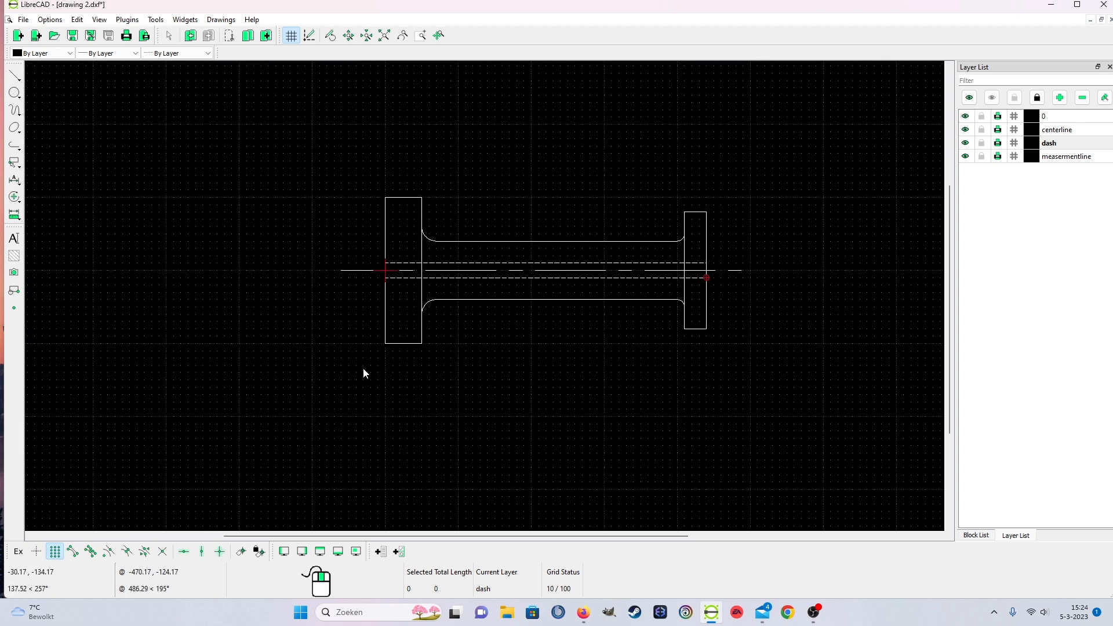
pyautogui.click(1071, 133)
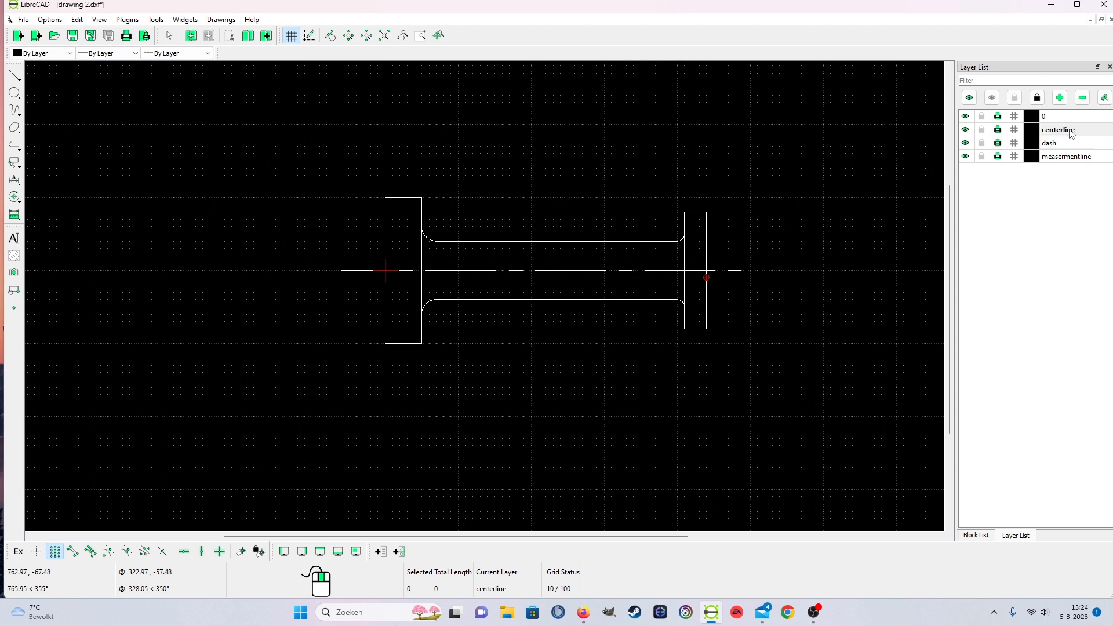
pyautogui.click(15, 75)
pyautogui.click(49, 74)
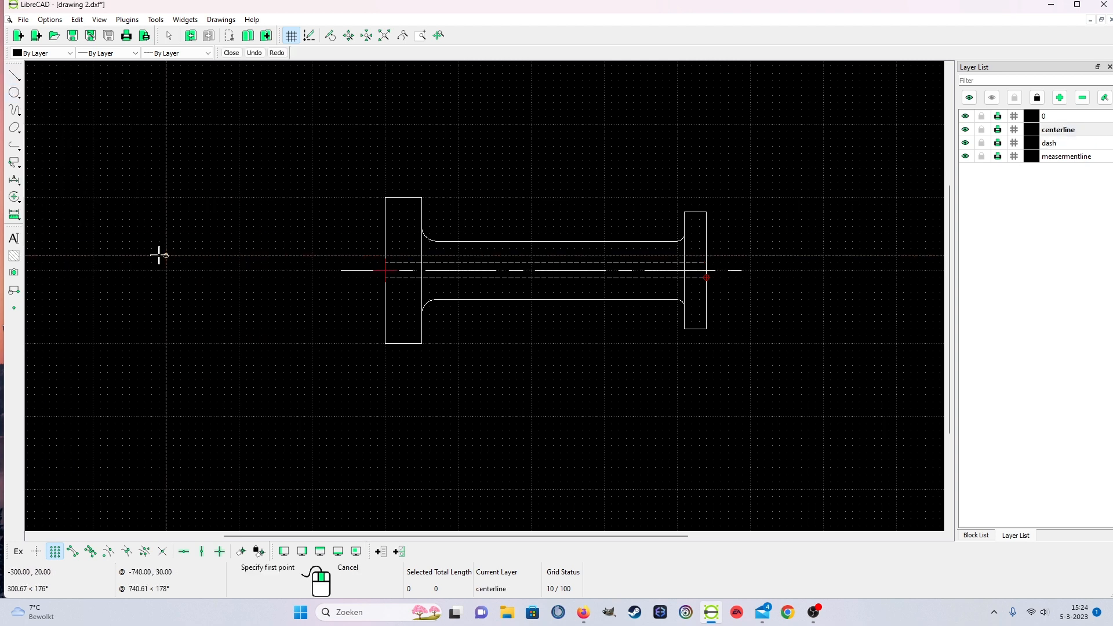
pyautogui.click(165, 181)
pyautogui.click(164, 355)
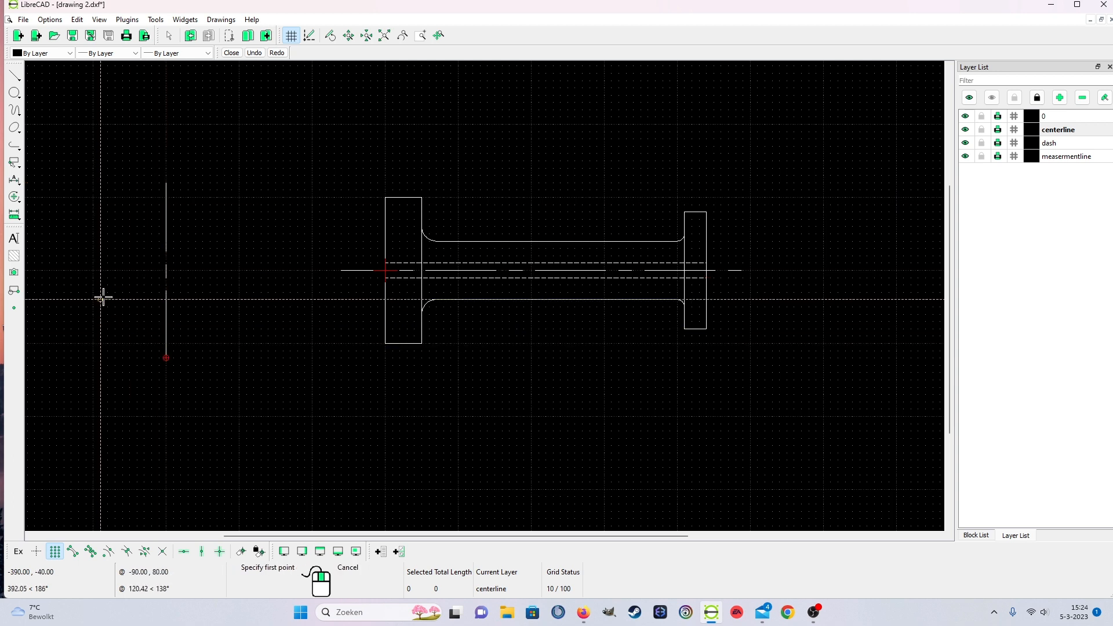
pyautogui.rightClick(87, 269)
# Draw a horizontal 2 Points line on the centerline layer from -410,0 to -180,0 across the vertical centerline.
pyautogui.click(83, 270)
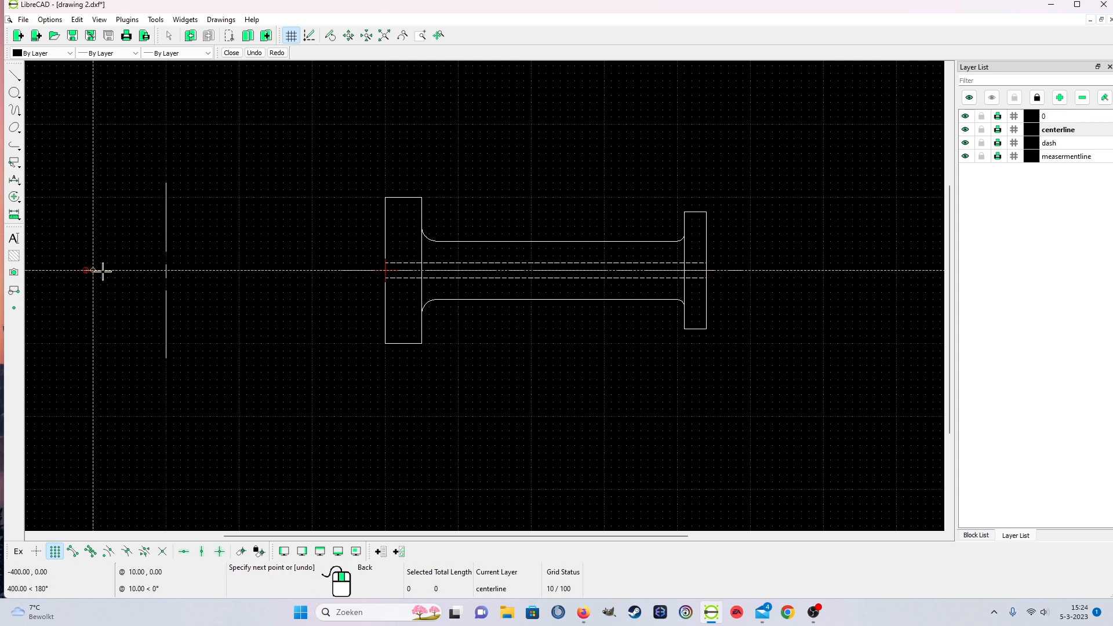
pyautogui.click(254, 267)
pyautogui.rightClick(267, 325)
pyautogui.rightClick(295, 410)
pyautogui.scroll(-1, 296, 366)
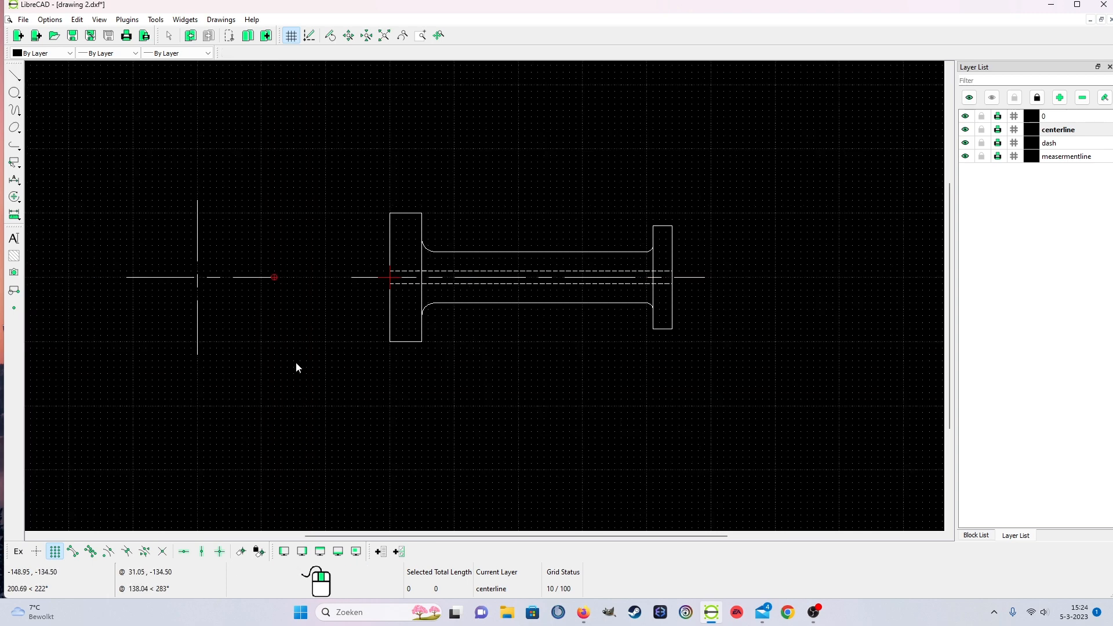
pyautogui.scroll(3, 295, 362)
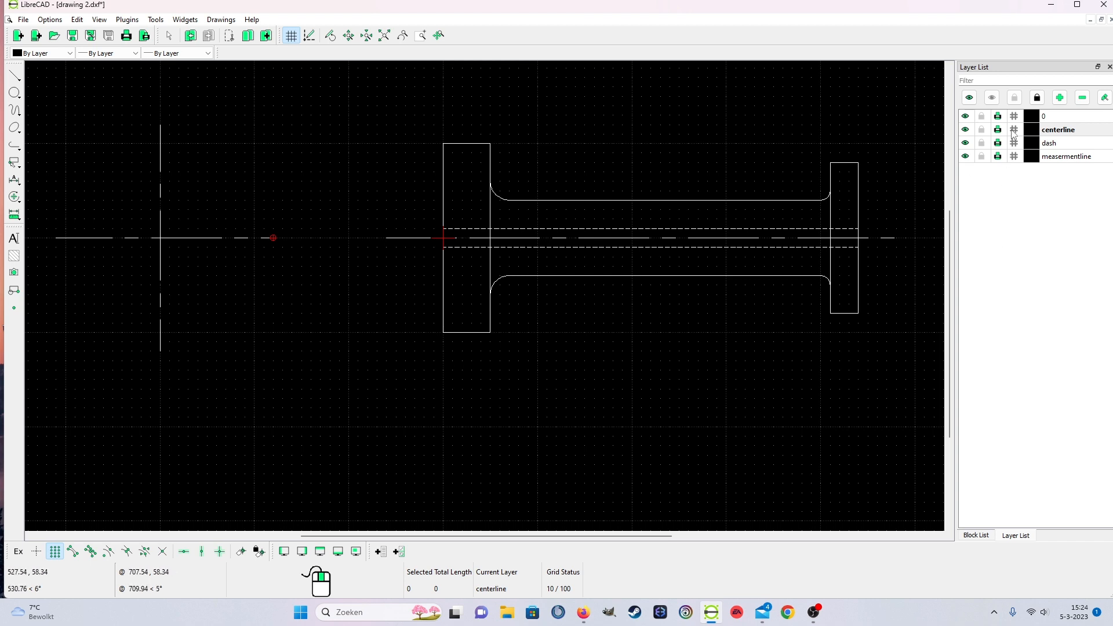
# Make layer 0 current and turn it into a construction layer so its lines extend across the drawing.
pyautogui.click(1070, 117)
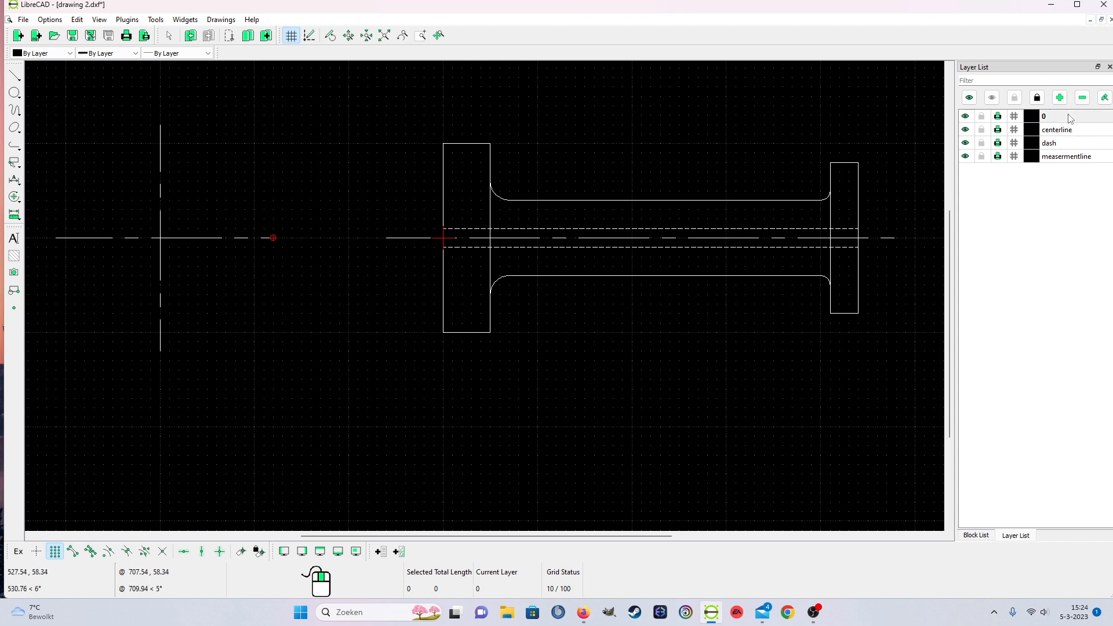
pyautogui.click(1016, 117)
pyautogui.click(1017, 117)
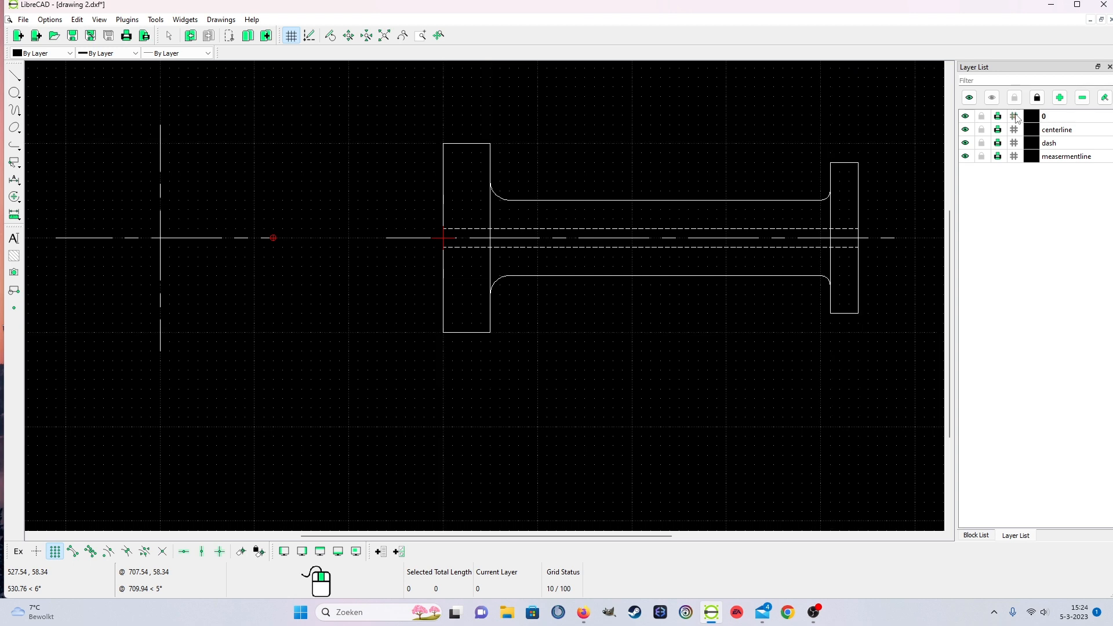
pyautogui.click(1015, 117)
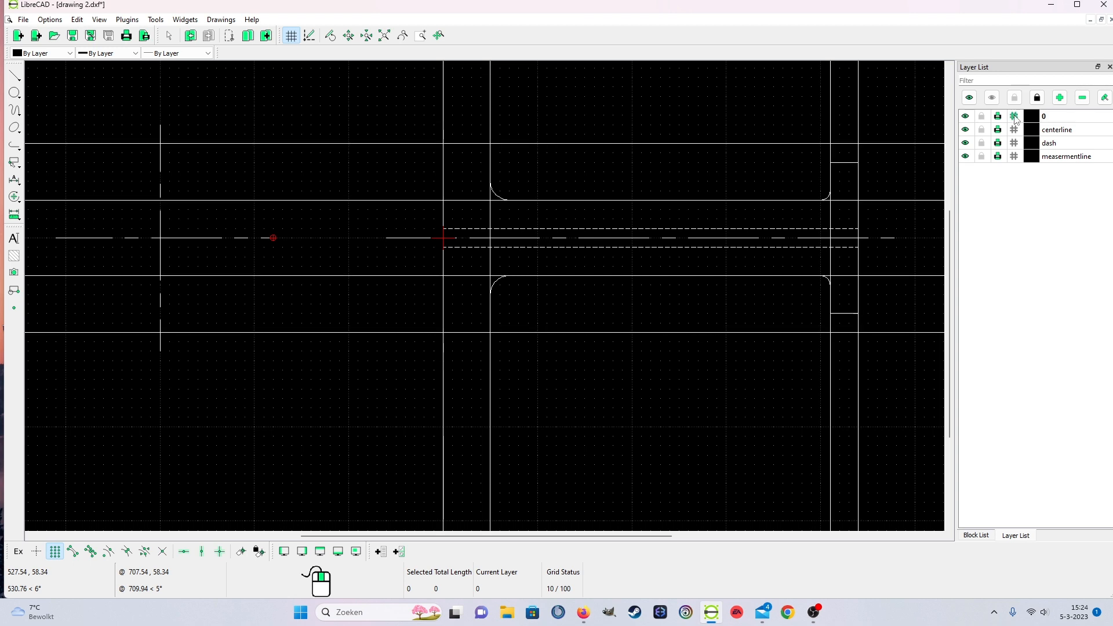
pyautogui.click(1014, 117)
pyautogui.click(1015, 117)
# Draw a Center, Point circle from -300,0 to -300,100 using intersection snap, and turn off construction mode for layer 0.
pyautogui.click(19, 94)
pyautogui.click(58, 93)
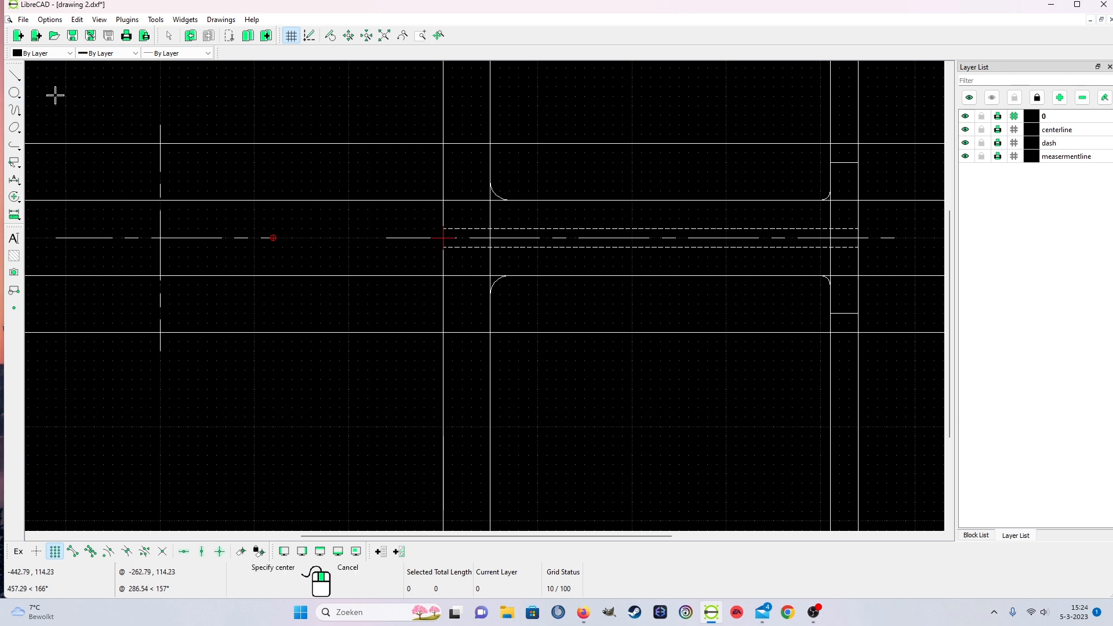
pyautogui.click(159, 238)
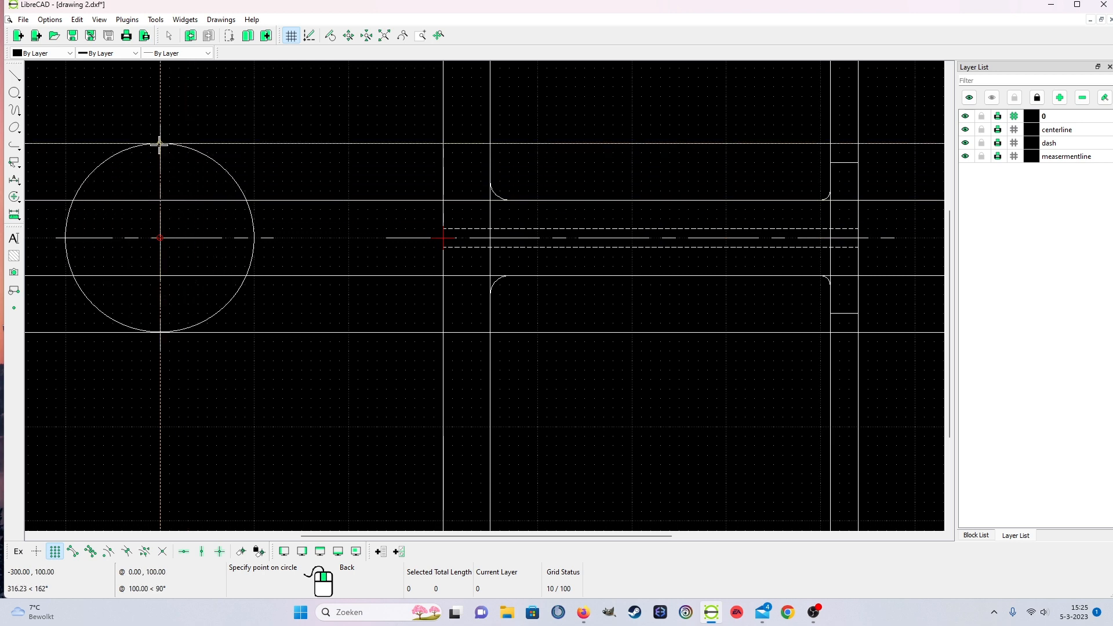
pyautogui.click(55, 555)
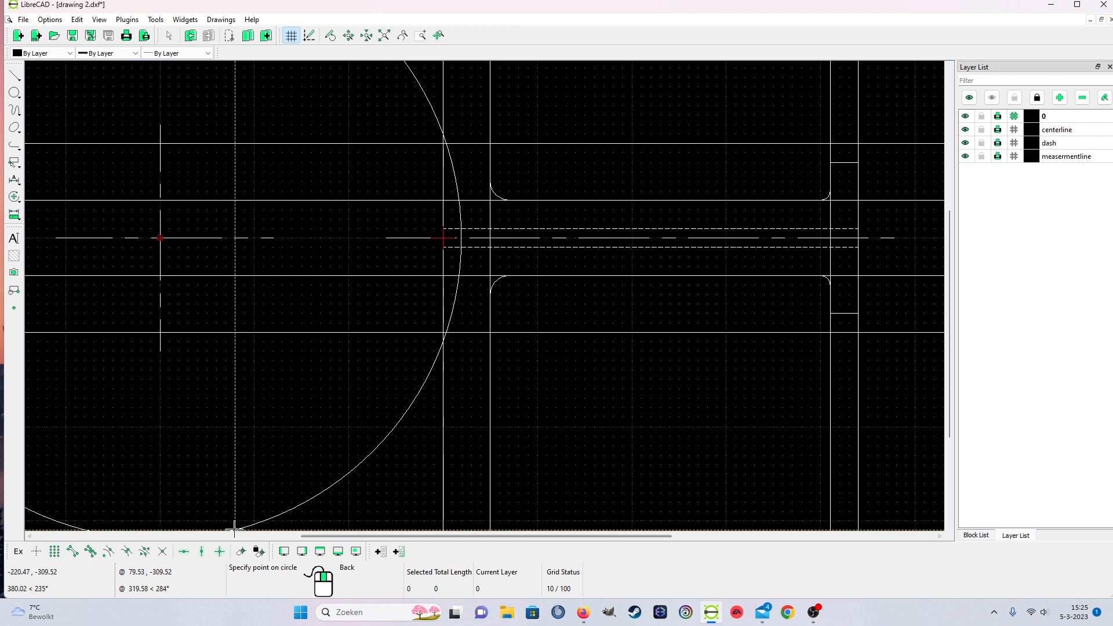
pyautogui.click(163, 551)
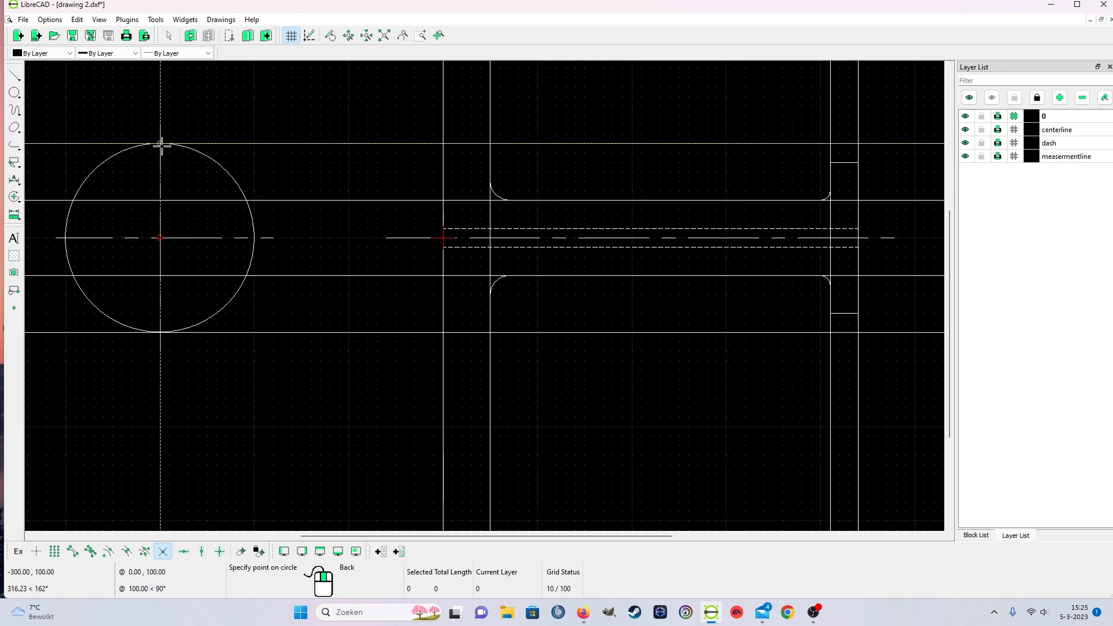
pyautogui.click(162, 144)
pyautogui.rightClick(169, 153)
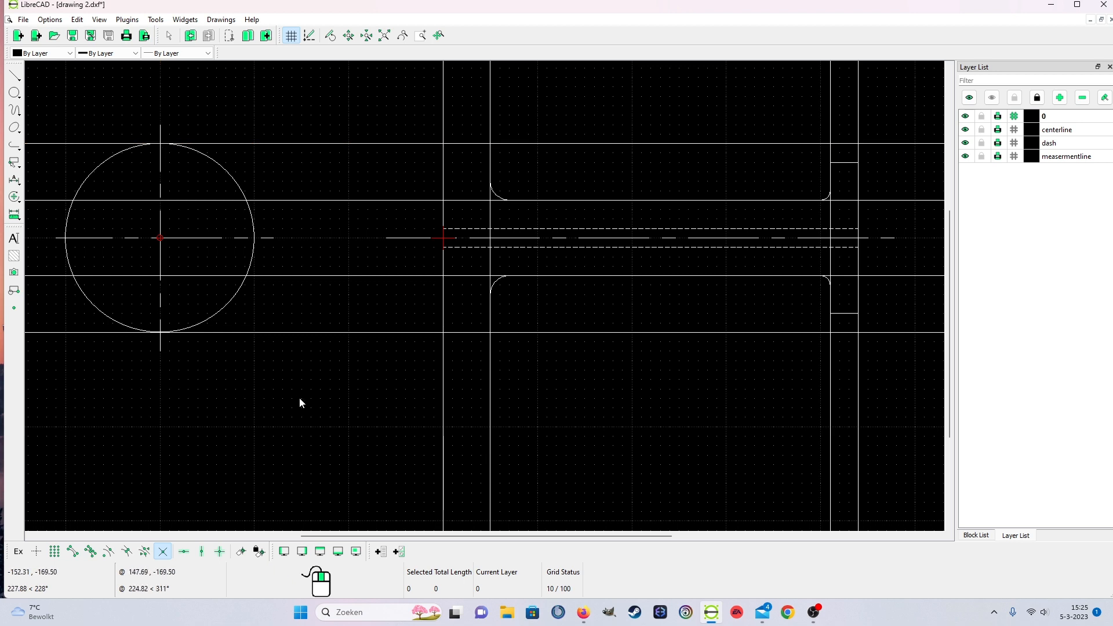
pyautogui.click(1013, 116)
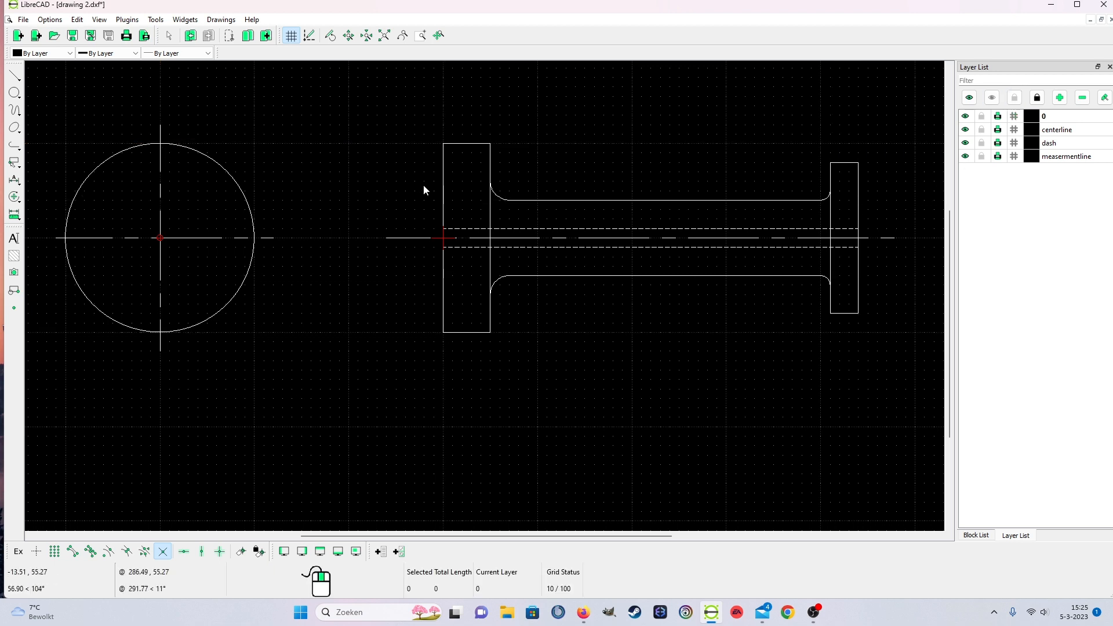
# Make centerline the current layer and draw a Center, Point circle from -300,0 through -300,80 with grid snap.
pyautogui.scroll(4, 480, 165)
pyautogui.scroll(1, 496, 177)
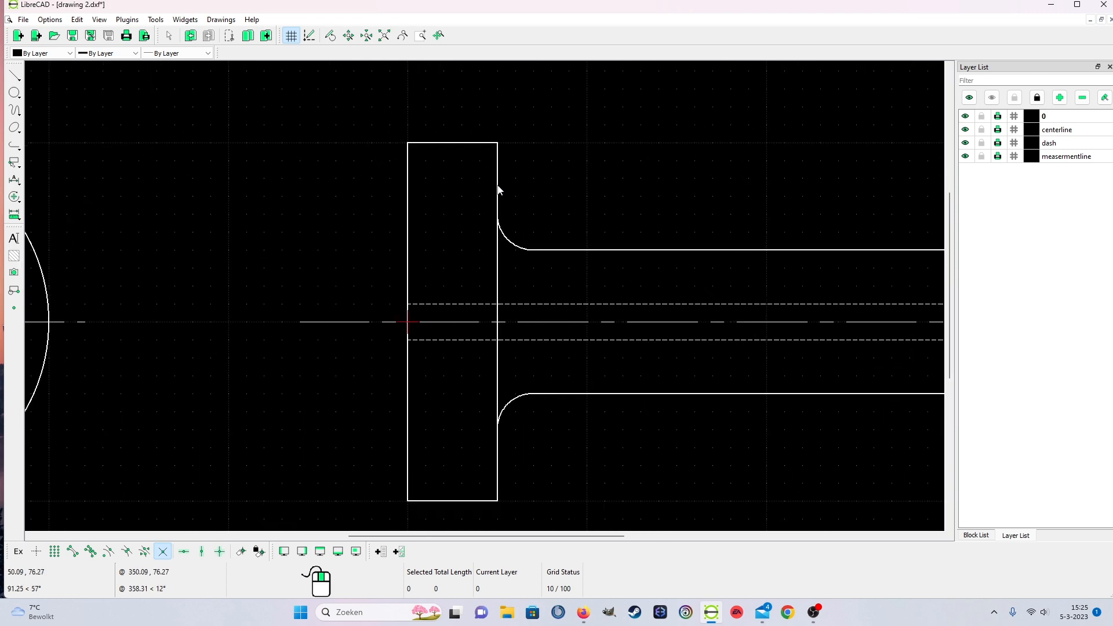
pyautogui.scroll(1, 499, 190)
pyautogui.scroll(-3, 847, 144)
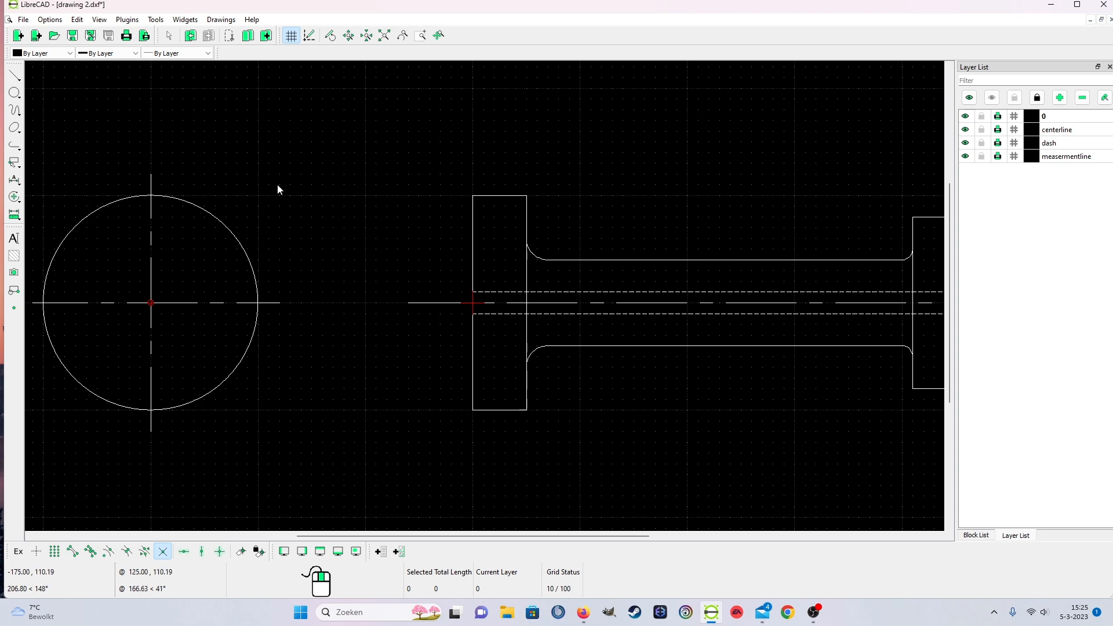
pyautogui.scroll(2, 137, 236)
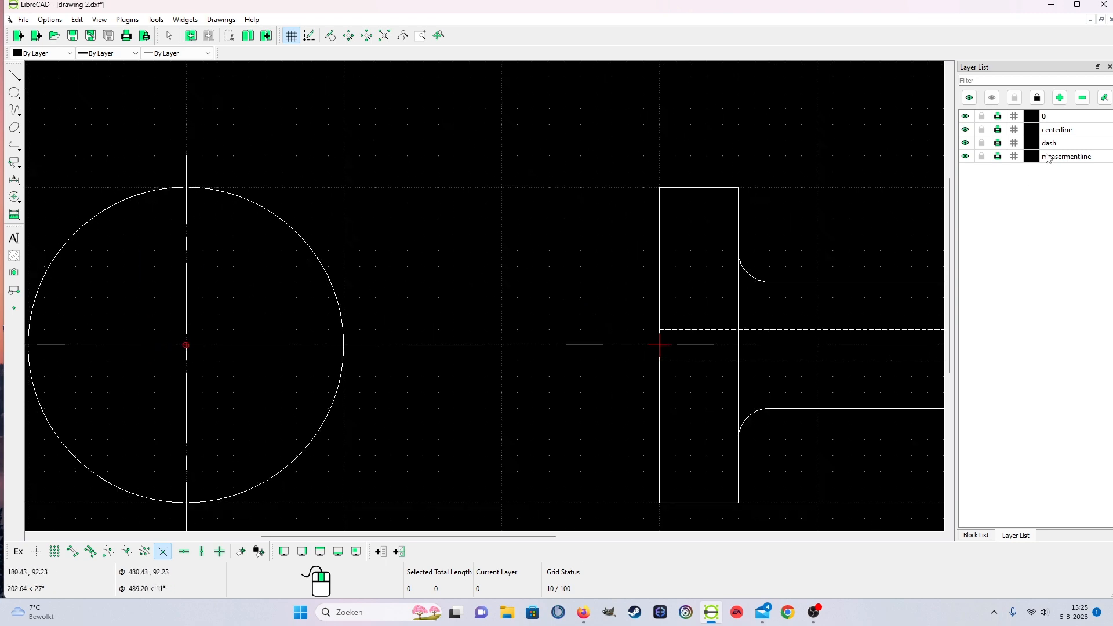
pyautogui.click(1075, 130)
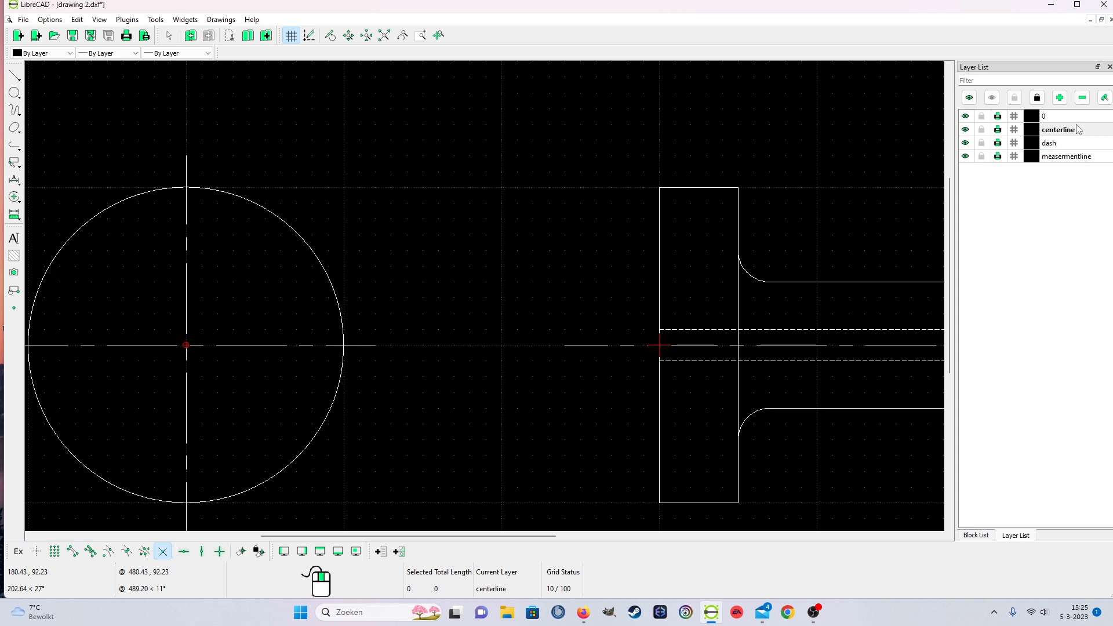
pyautogui.click(15, 93)
pyautogui.click(46, 91)
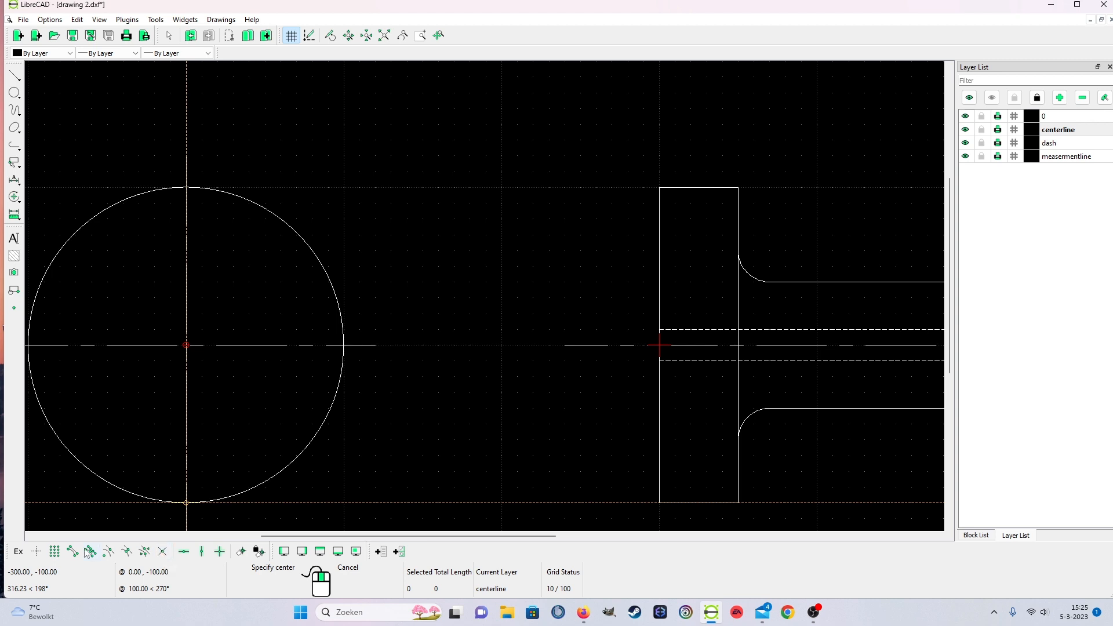
pyautogui.click(186, 345)
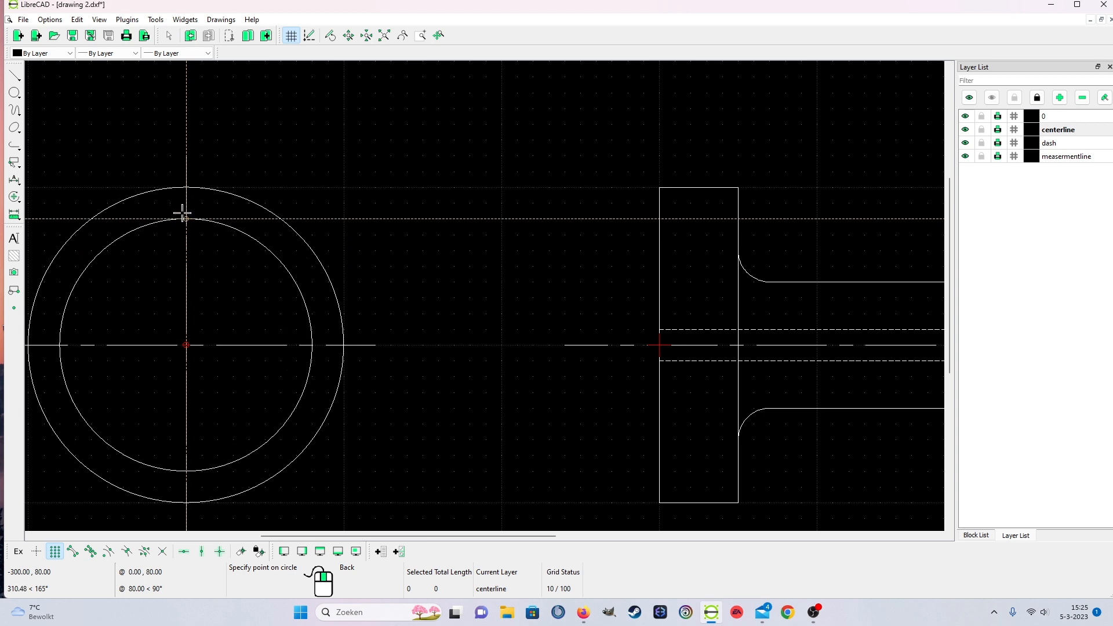
pyautogui.click(179, 217)
pyautogui.rightClick(227, 306)
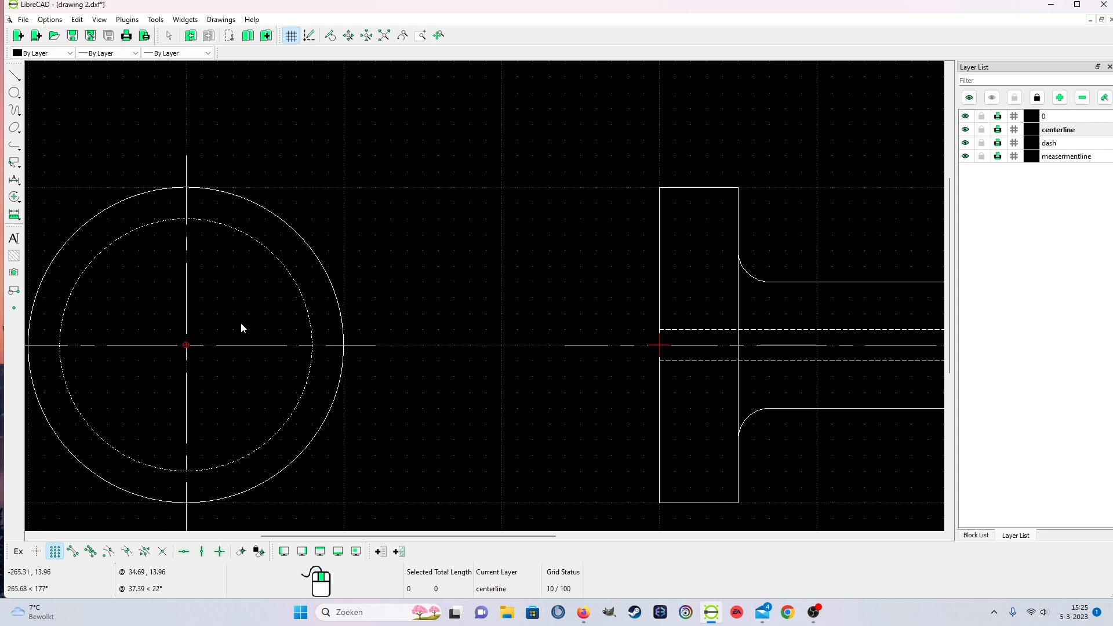
# Draw a small Center, Point circle of radius 10 centred at -300,80 on the dash-dotted circle.
pyautogui.scroll(2, 204, 292)
pyautogui.scroll(-2, 177, 200)
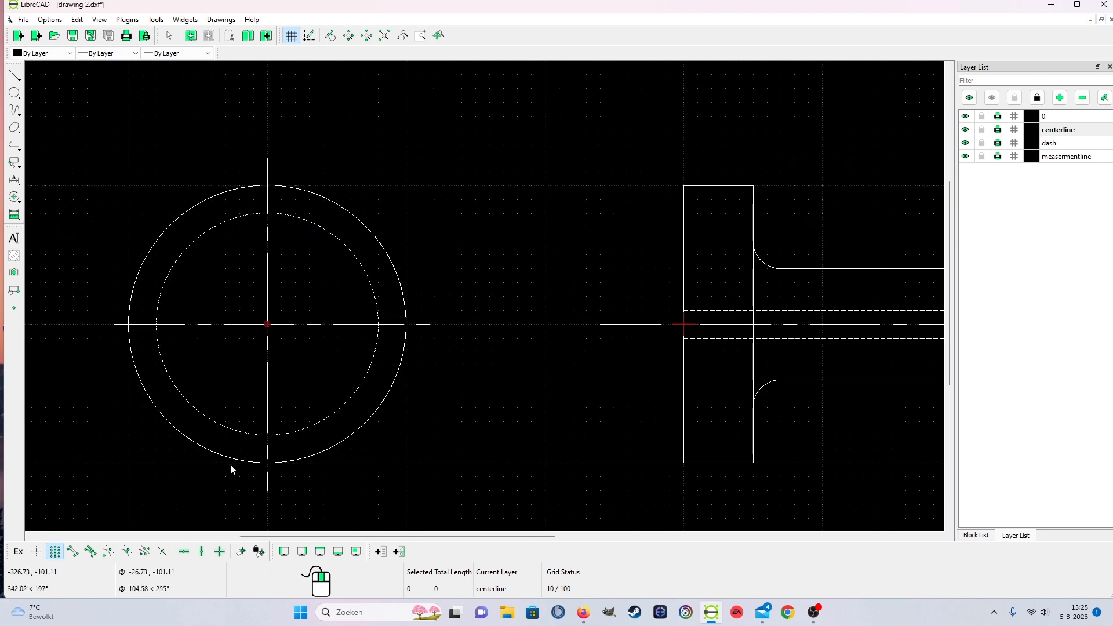
pyautogui.click(15, 93)
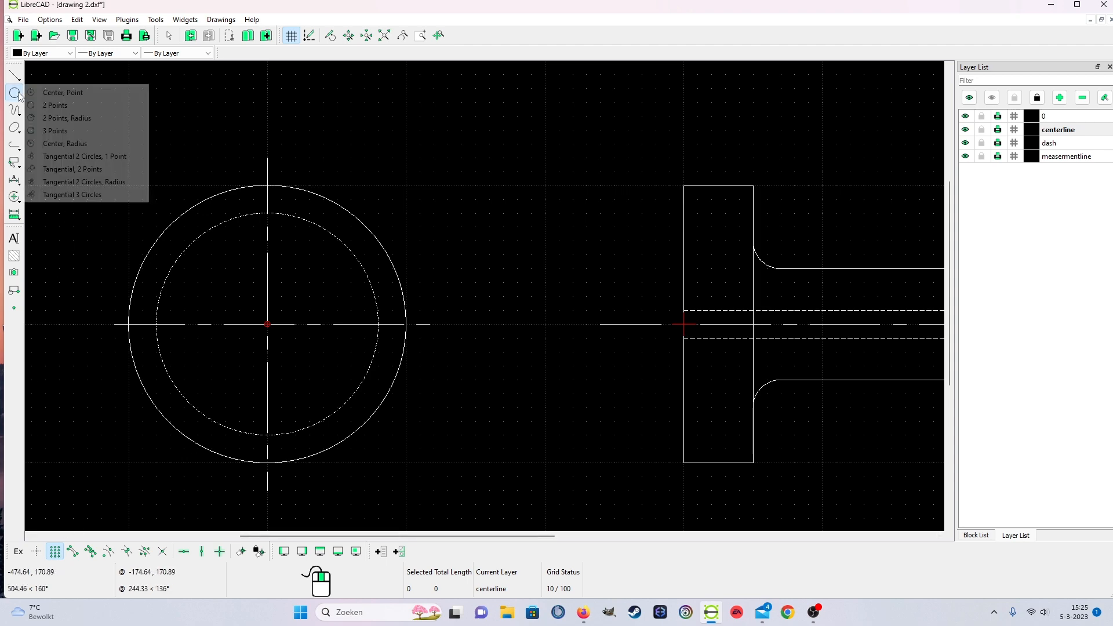
pyautogui.click(48, 97)
pyautogui.scroll(2, 273, 255)
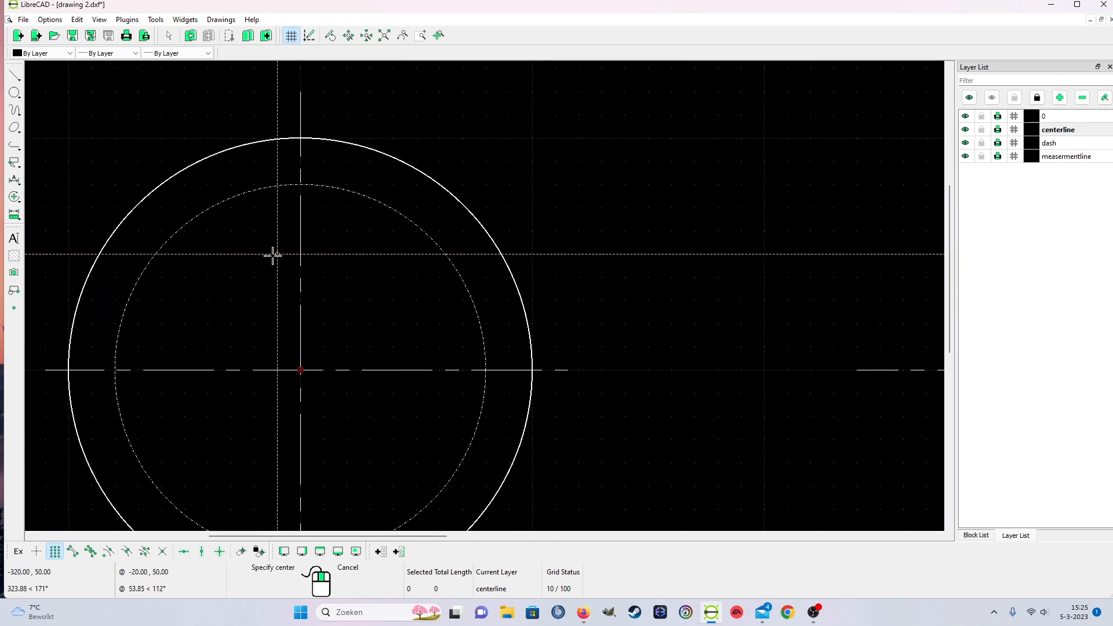
pyautogui.click(300, 184)
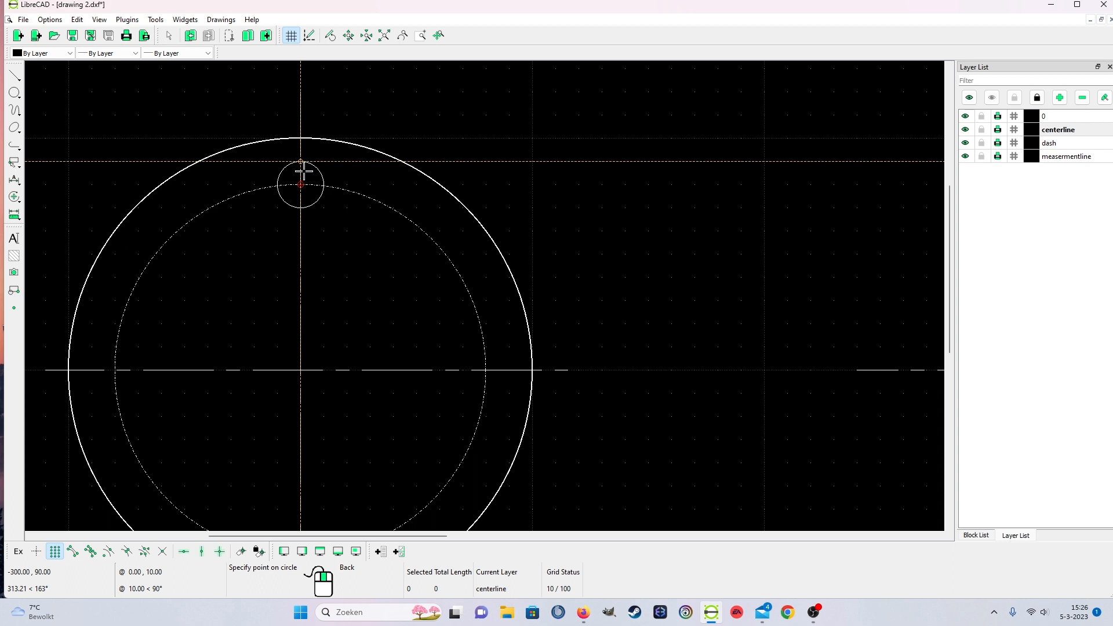
pyautogui.click(303, 172)
pyautogui.rightClick(302, 171)
pyautogui.rightClick(325, 252)
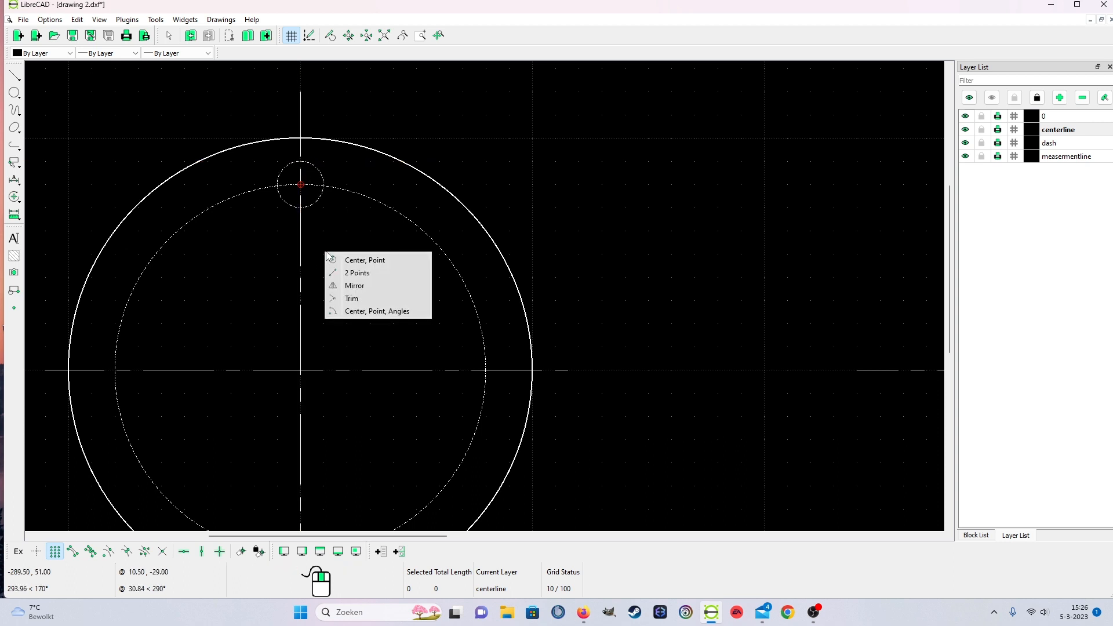
pyautogui.click(280, 277)
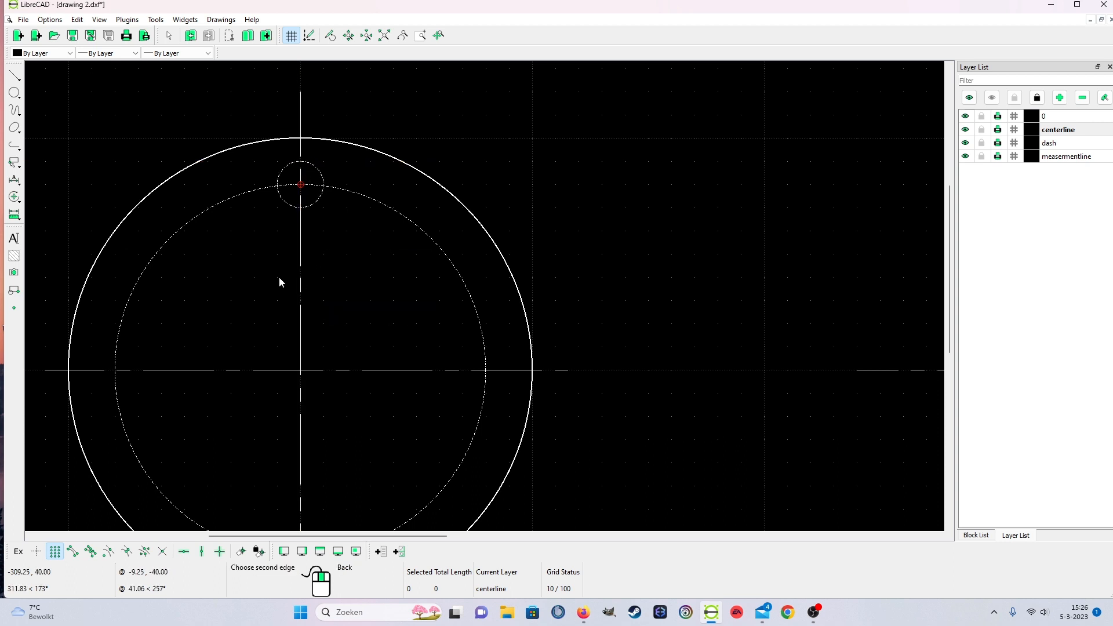
# Make layer 0 current and move the small hole circle at -300,80 from the centerline layer to layer 0.
pyautogui.moveTo(280, 277); pyautogui.dragTo(328, 287)
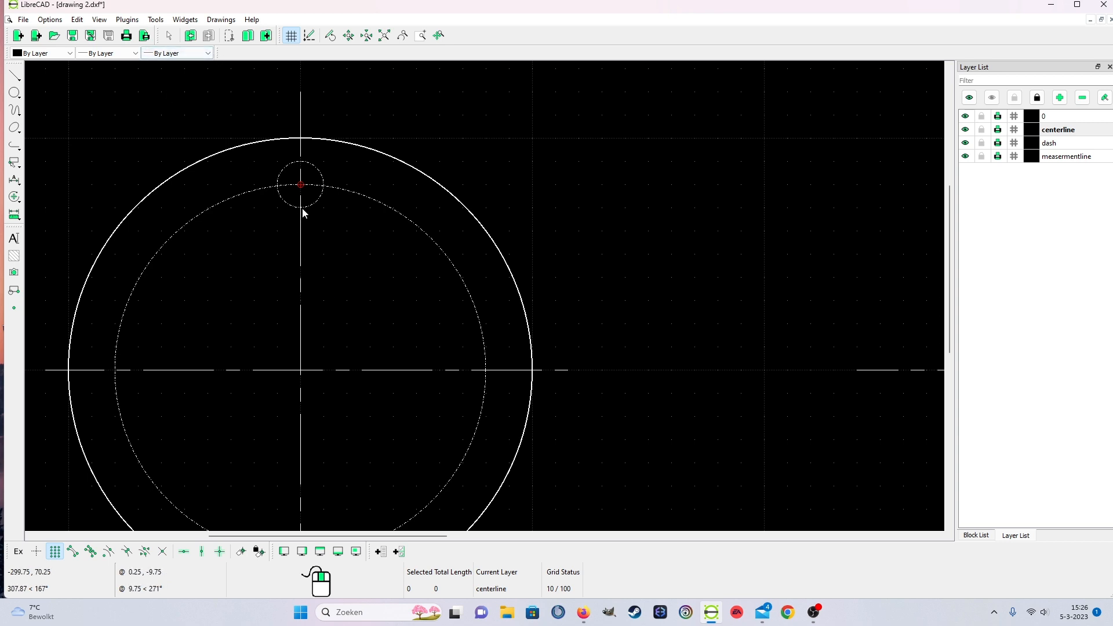
pyautogui.click(1058, 117)
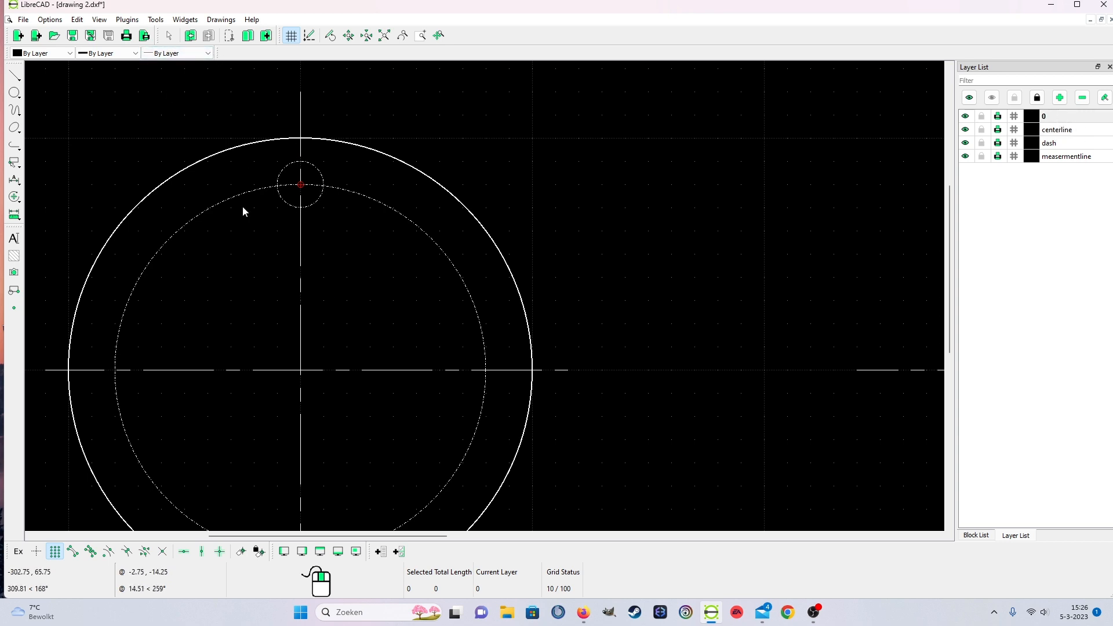
pyautogui.click(158, 20)
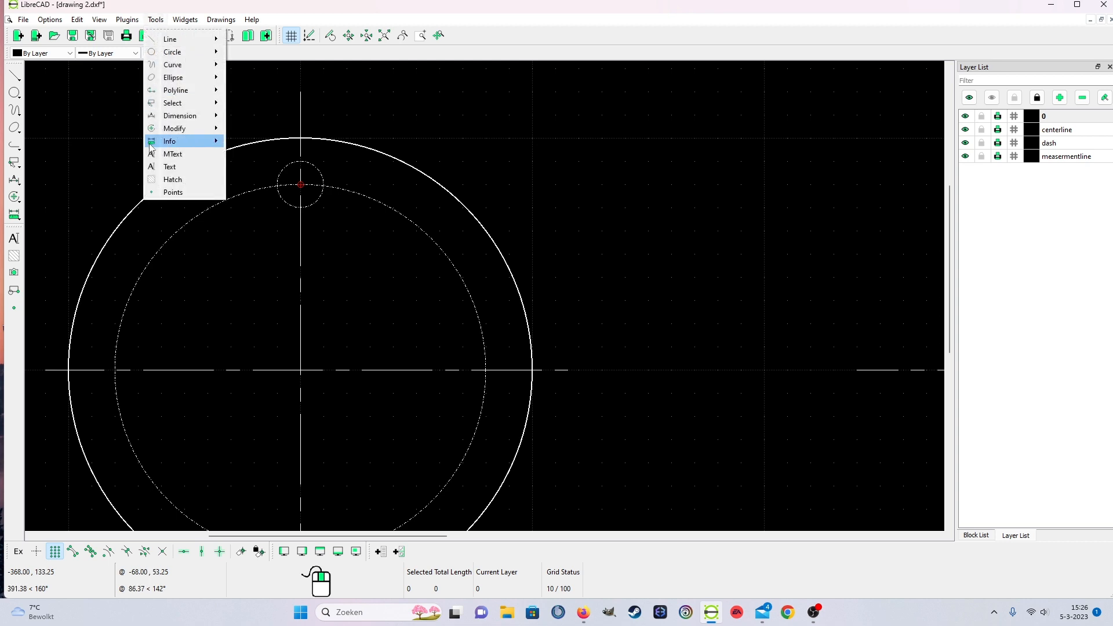
pyautogui.moveTo(174, 128)
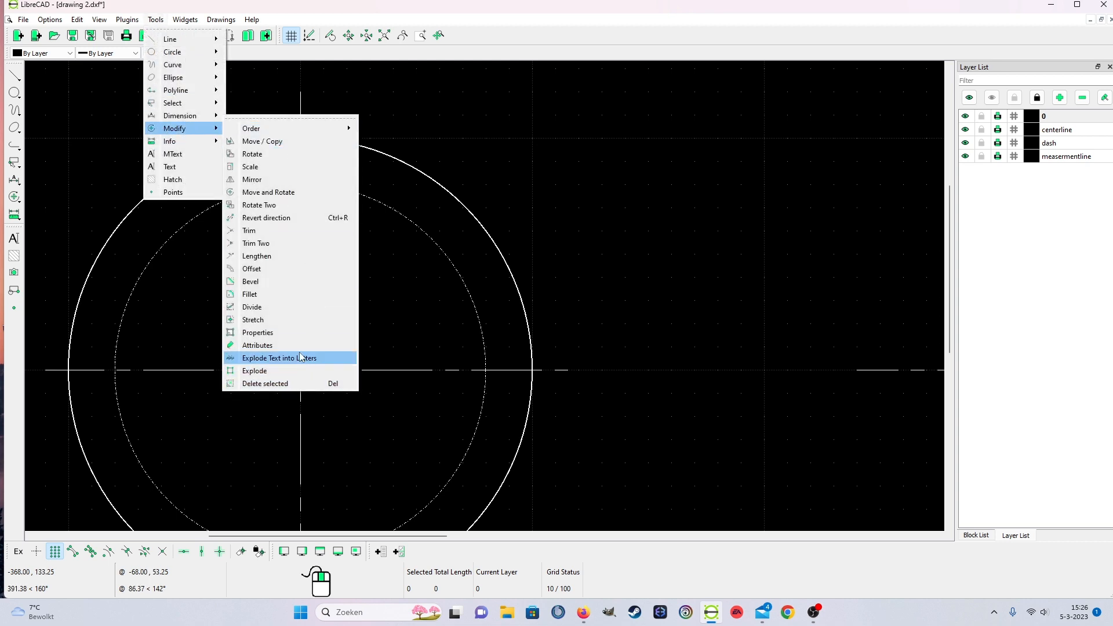
pyautogui.click(296, 334)
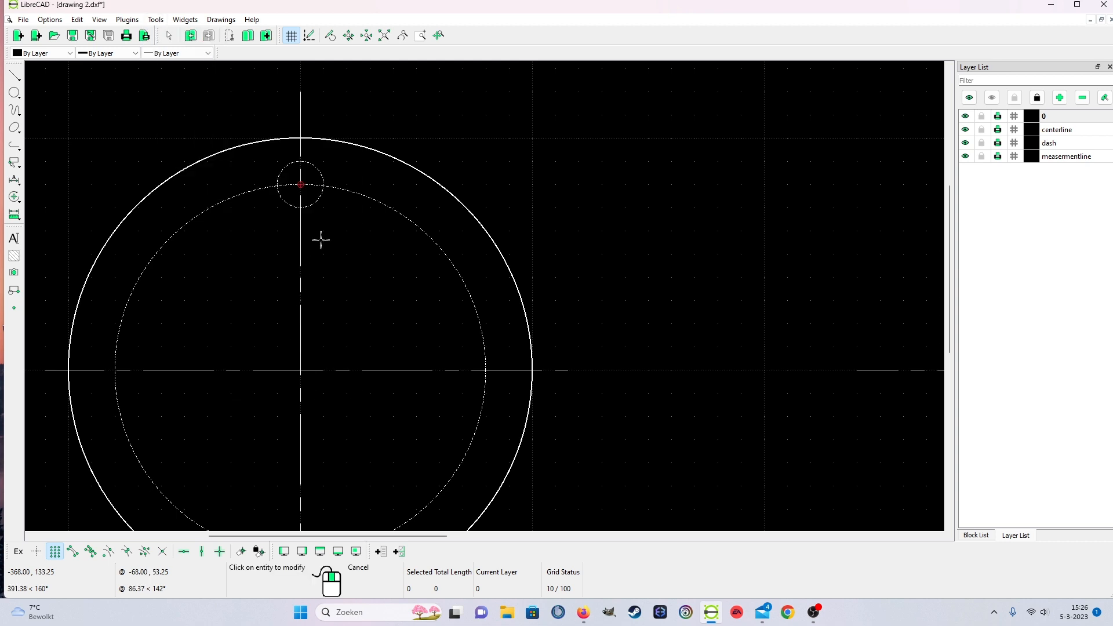
pyautogui.click(320, 203)
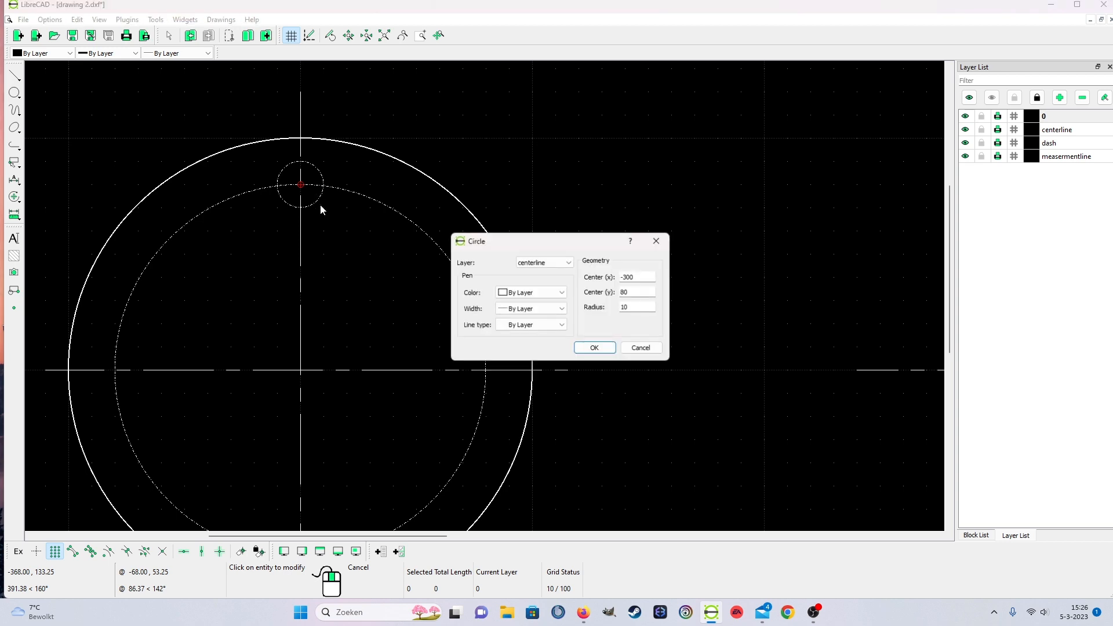
pyautogui.click(550, 265)
pyautogui.click(550, 272)
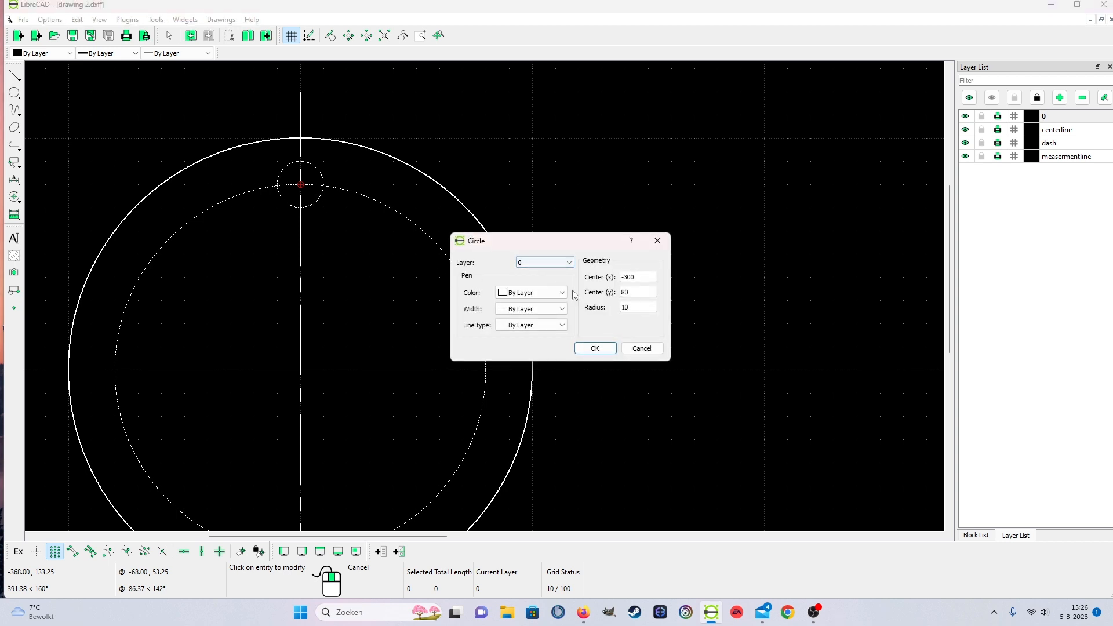
pyautogui.click(594, 348)
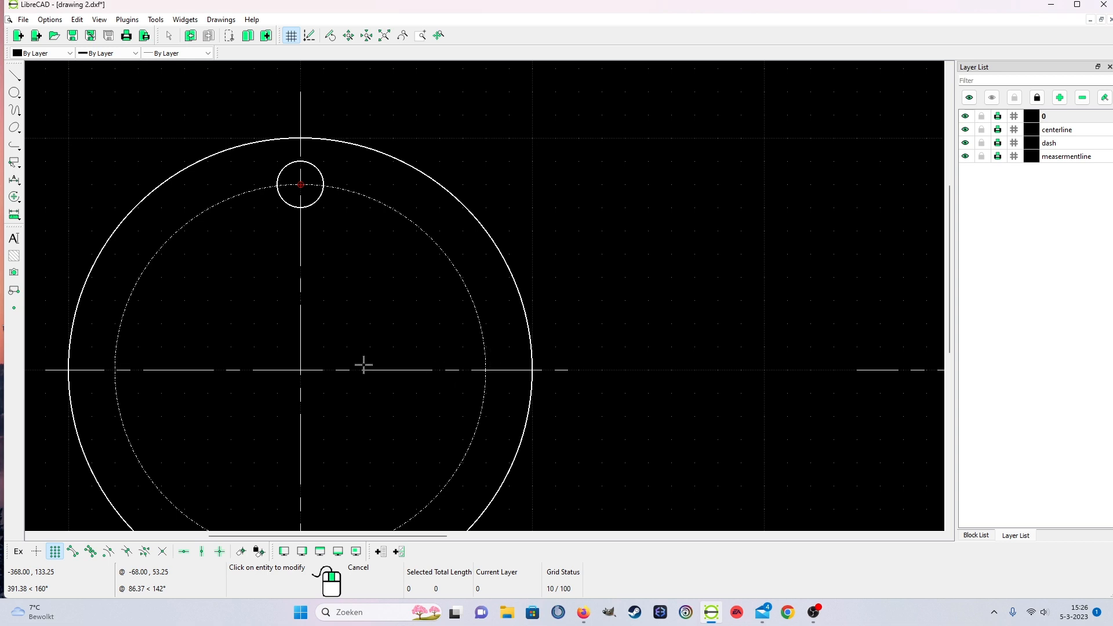
pyautogui.rightClick(359, 273)
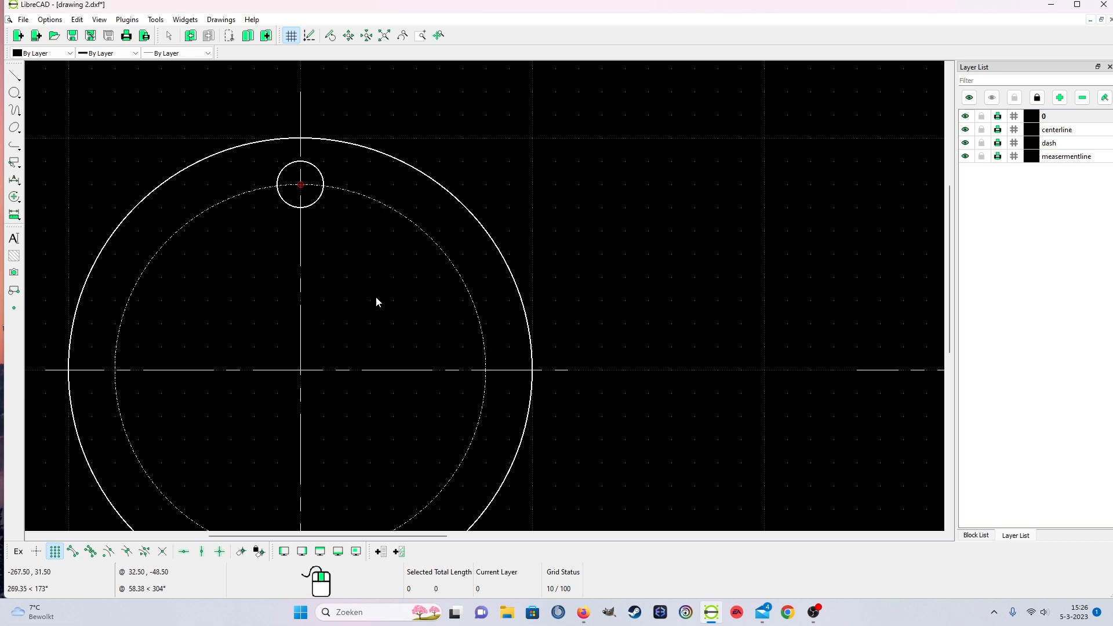
# Shorten the end view's vertical centerline by moving its upper endpoint down to about -300,30.
pyautogui.scroll(-2, 377, 302)
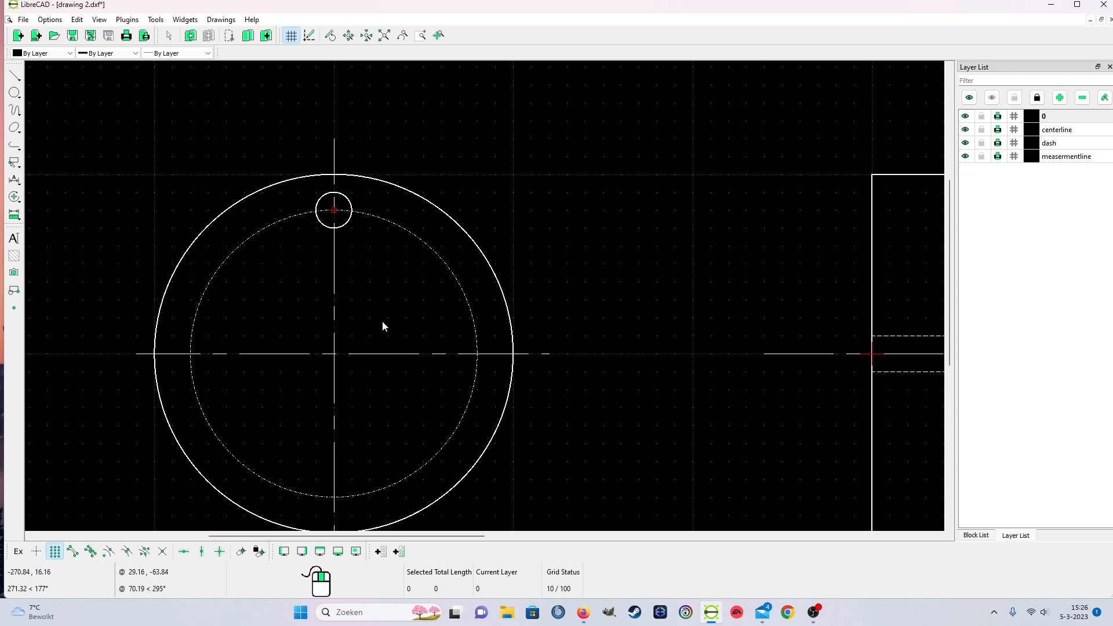
pyautogui.click(336, 291)
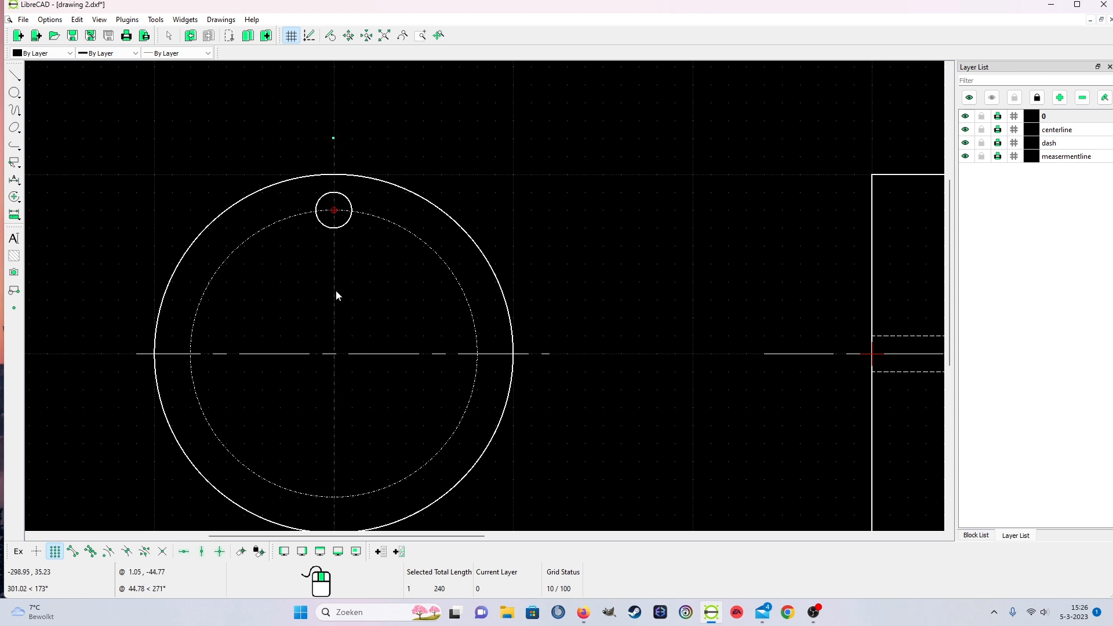
pyautogui.click(334, 138)
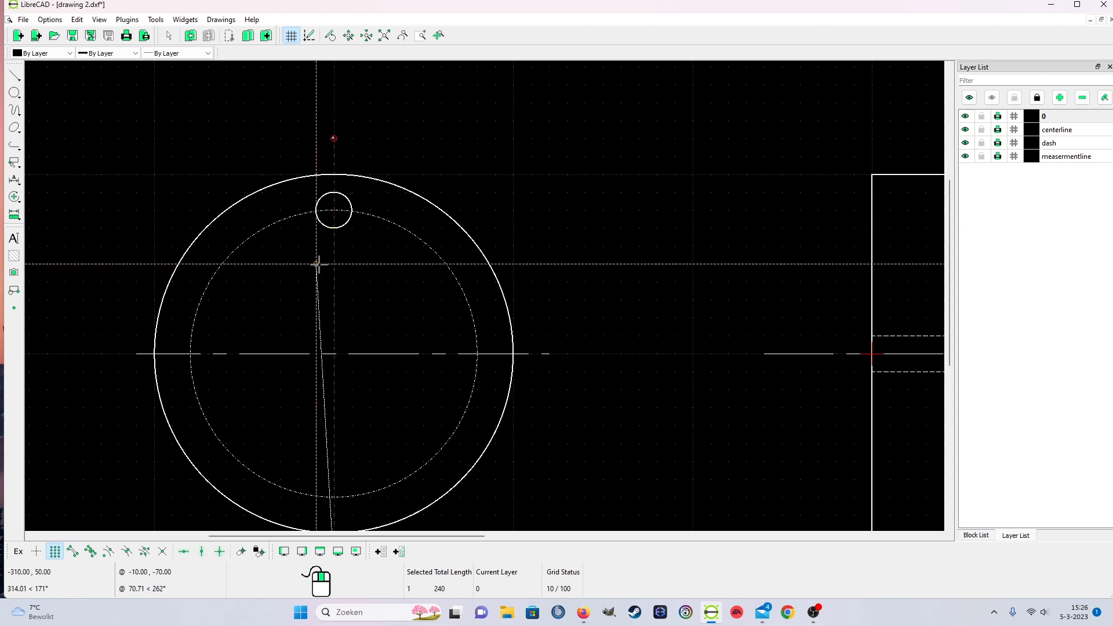
pyautogui.click(327, 308)
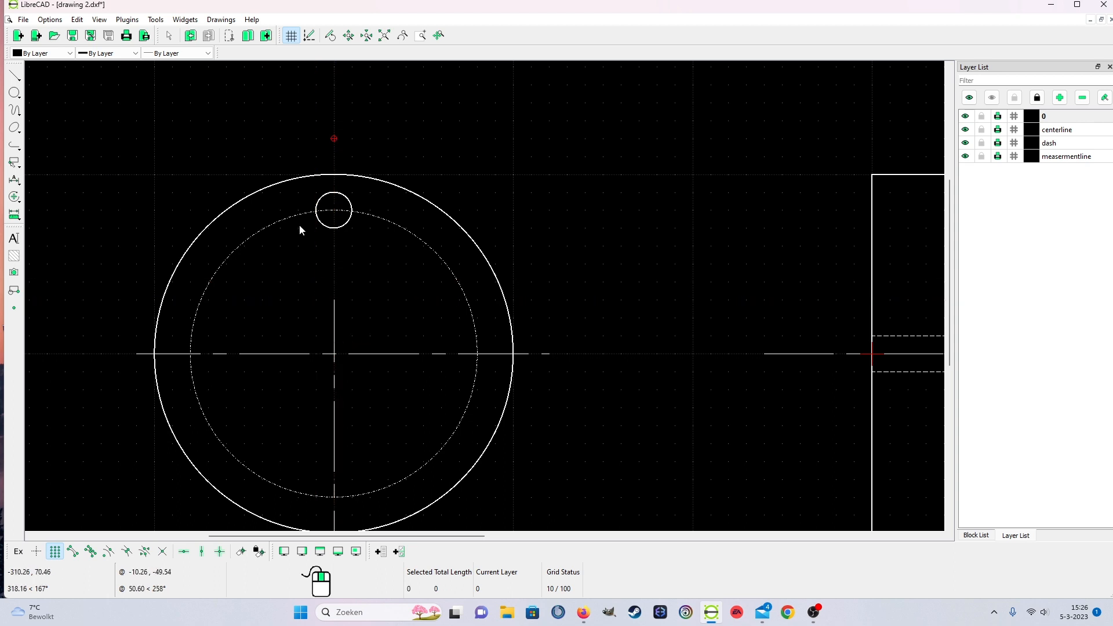
# Make centerline the current layer and draw a short vertical line through the small hole from -300,95 to -300,64.
pyautogui.click(19, 74)
pyautogui.click(41, 75)
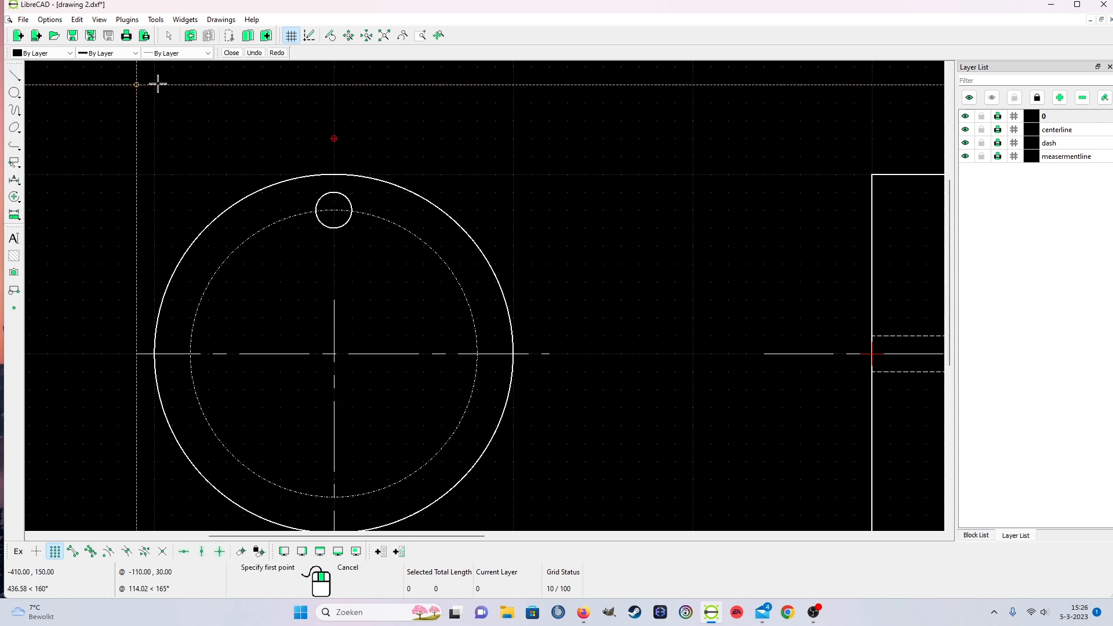
pyautogui.click(1072, 129)
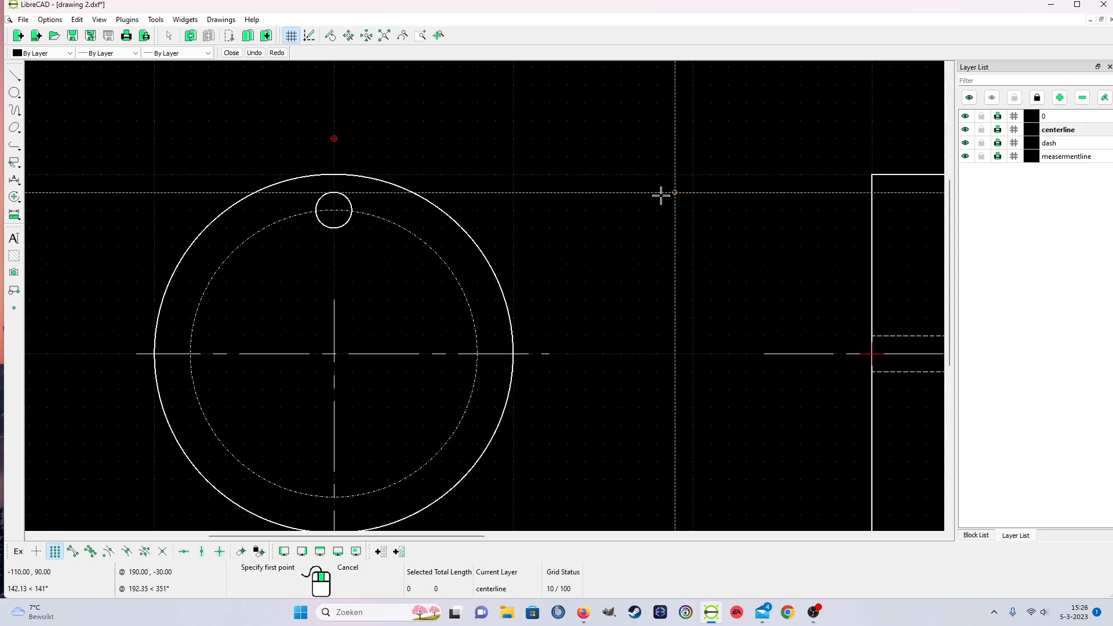
pyautogui.scroll(5, 344, 181)
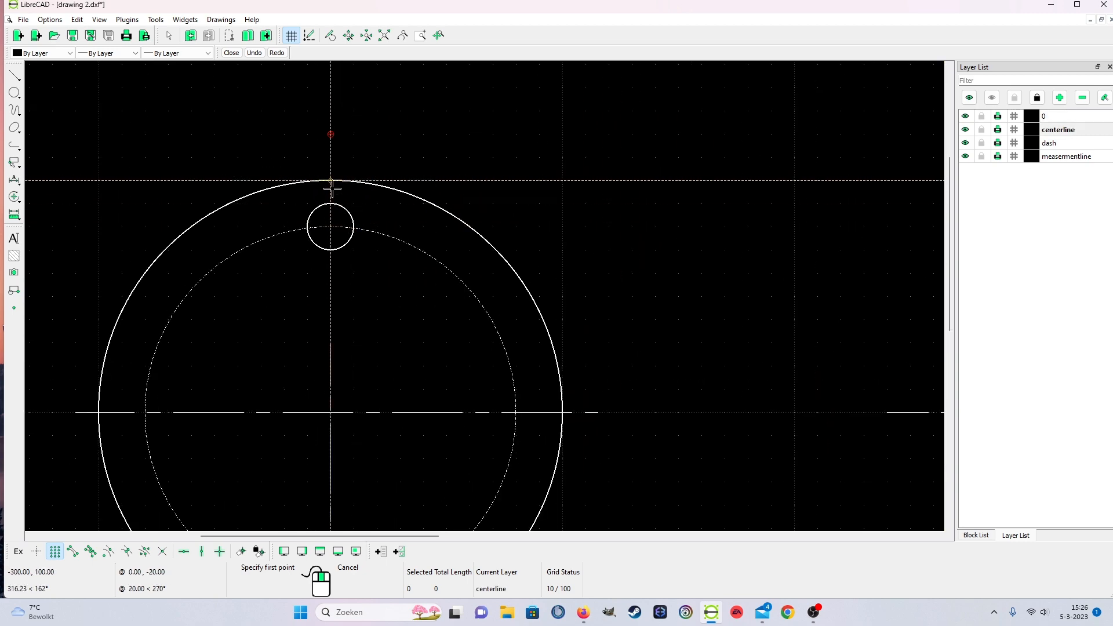
pyautogui.scroll(2, 338, 209)
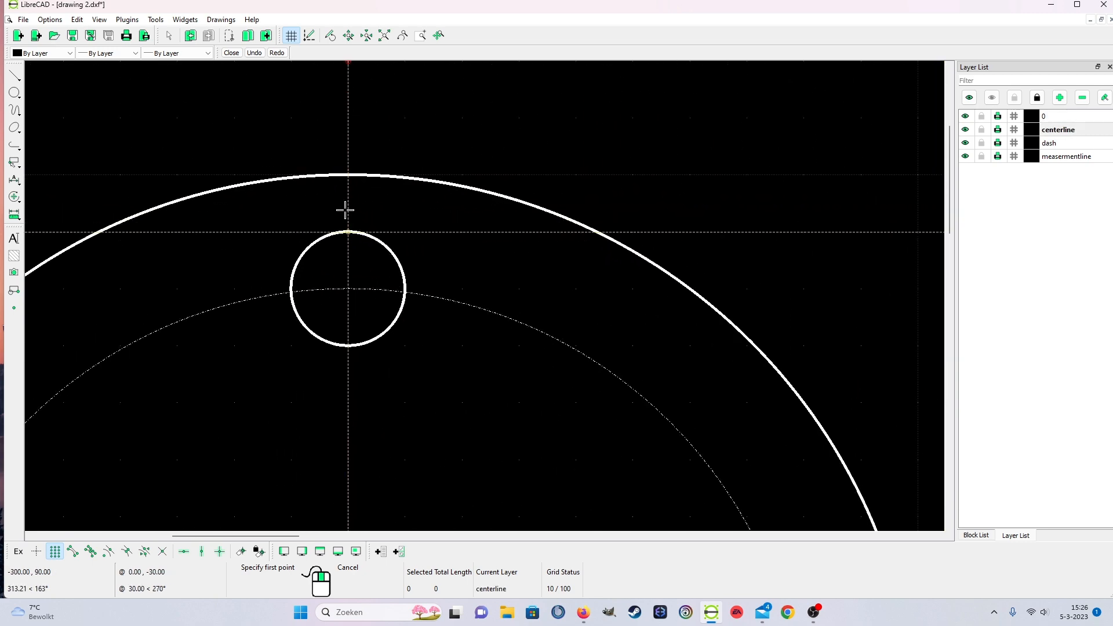
pyautogui.scroll(1, 348, 209)
pyautogui.click(353, 206)
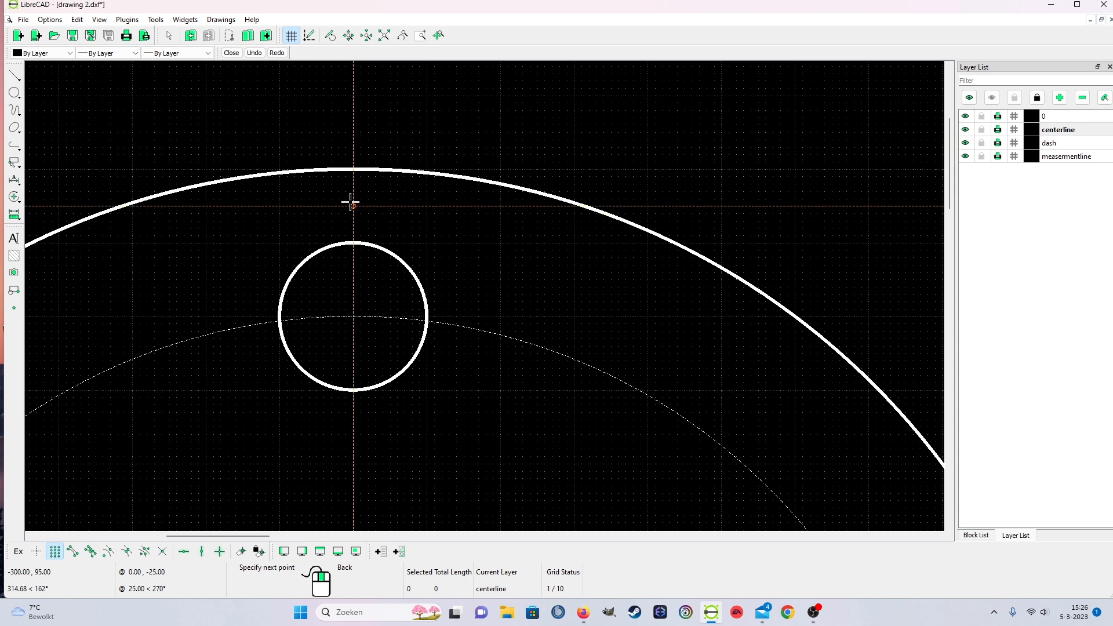
pyautogui.click(355, 435)
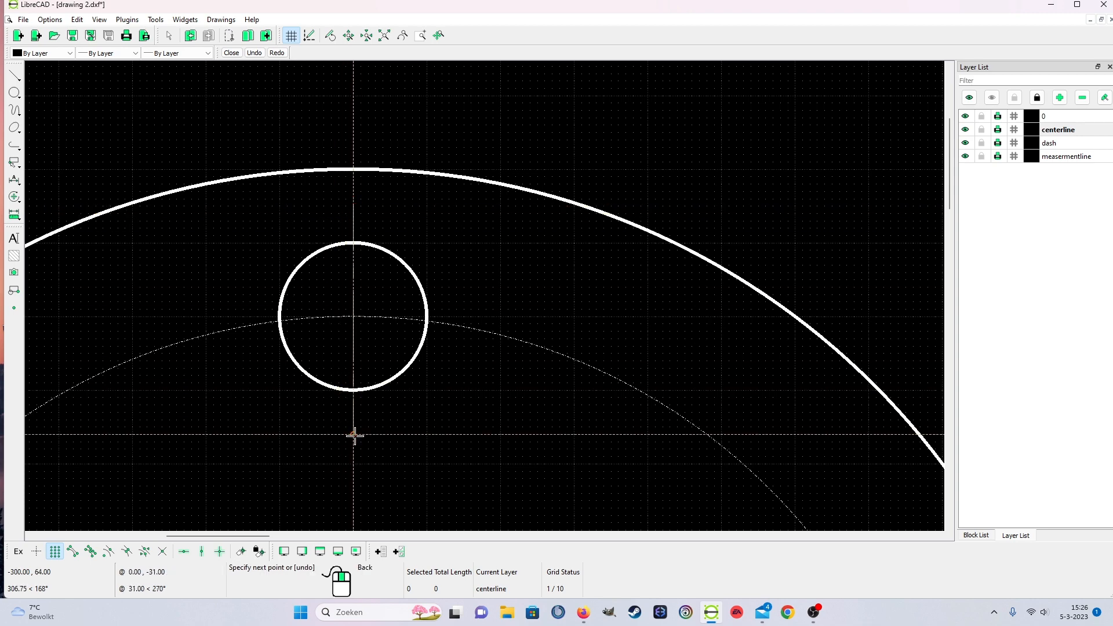
pyautogui.rightClick(355, 435)
pyautogui.rightClick(365, 436)
# Rotate the small hole circle and its short centerline about -300,0 with 7 multiple copies at a 45° angle.
pyautogui.scroll(-10, 441, 382)
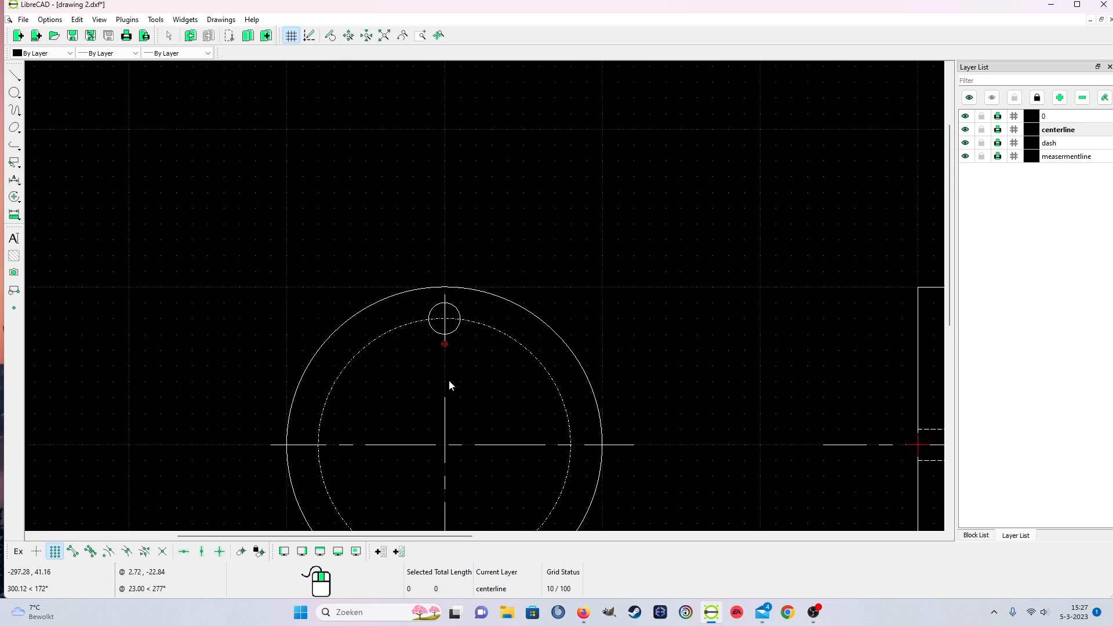
pyautogui.scroll(1, 448, 380)
pyautogui.scroll(-1, 492, 416)
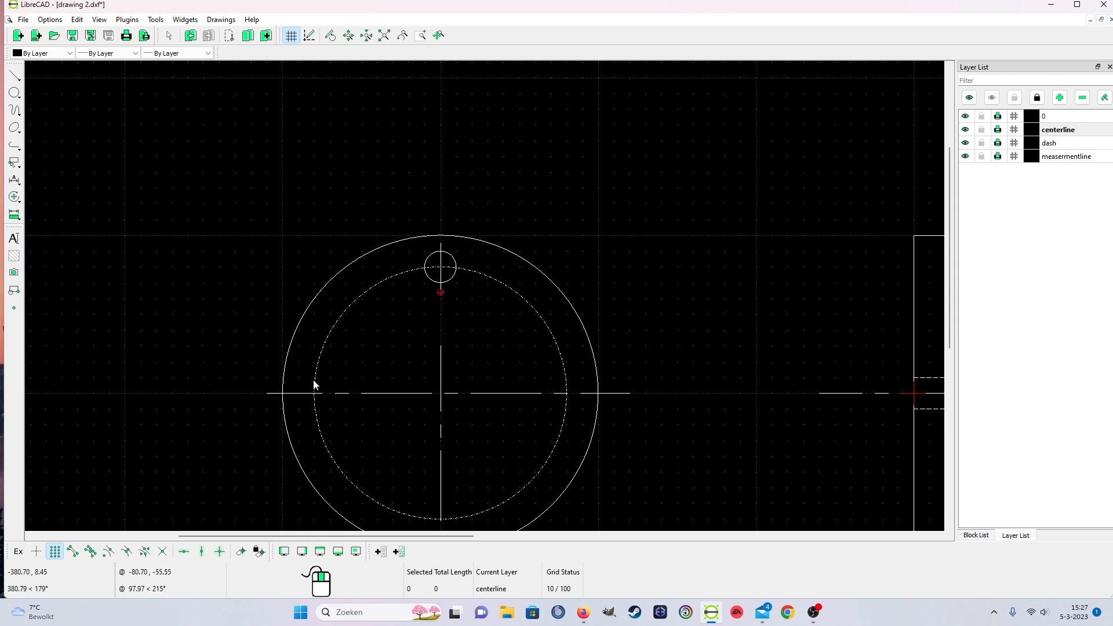
pyautogui.click(443, 284)
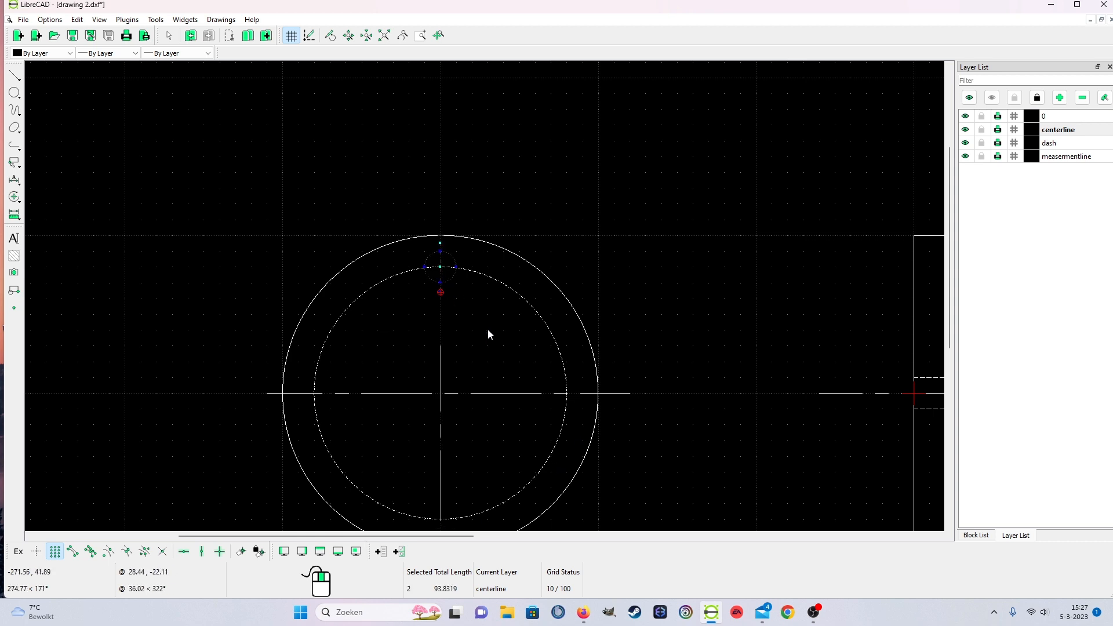
pyautogui.click(155, 20)
pyautogui.moveTo(168, 129)
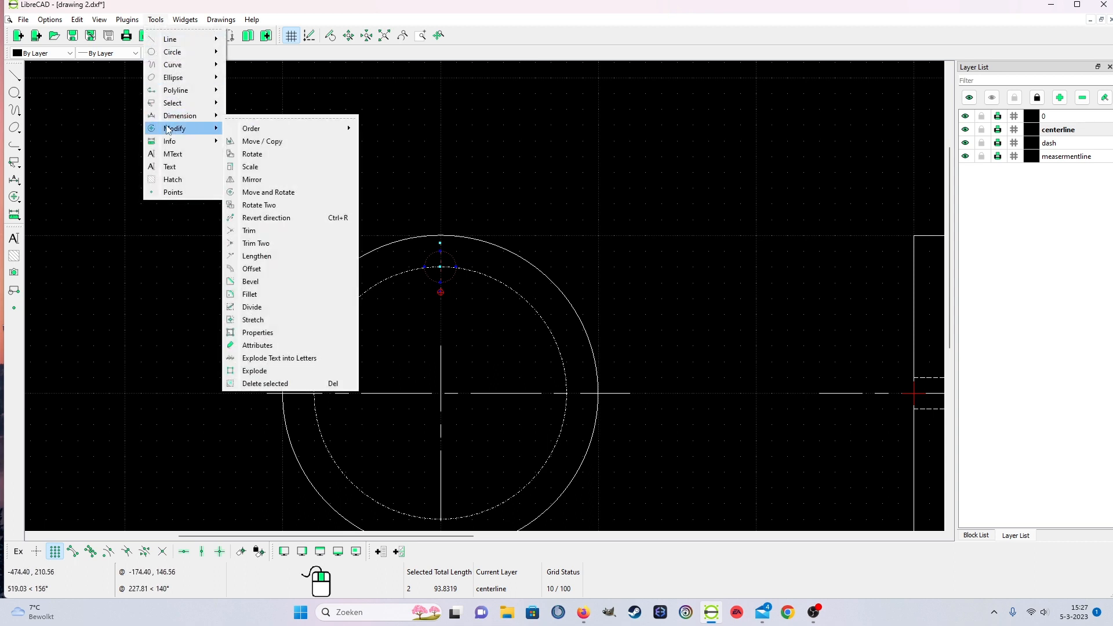
pyautogui.click(294, 156)
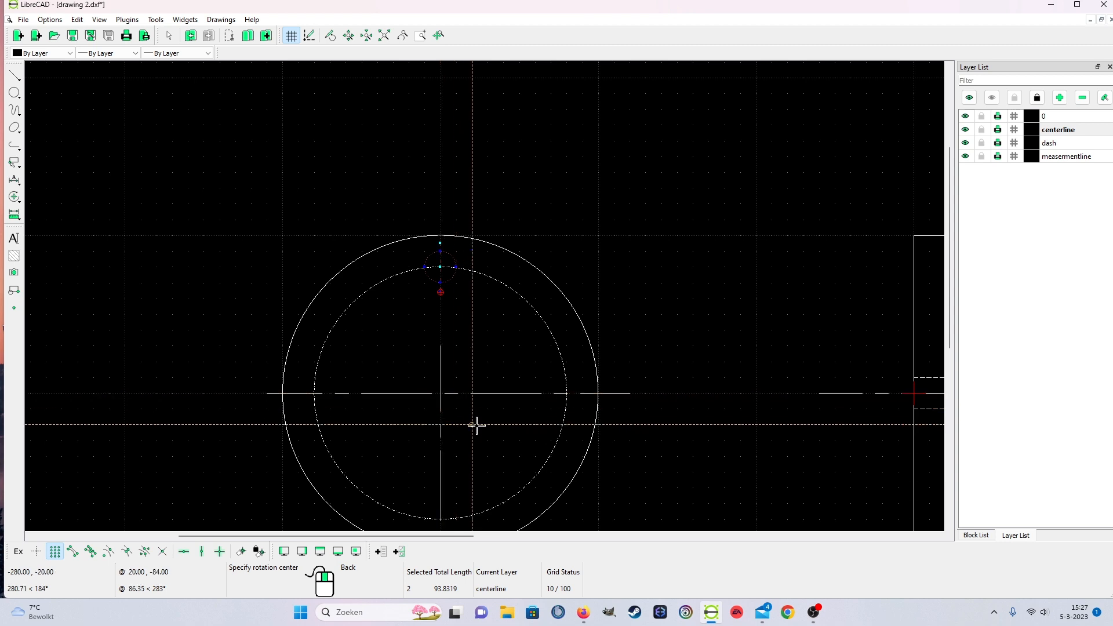
pyautogui.click(441, 394)
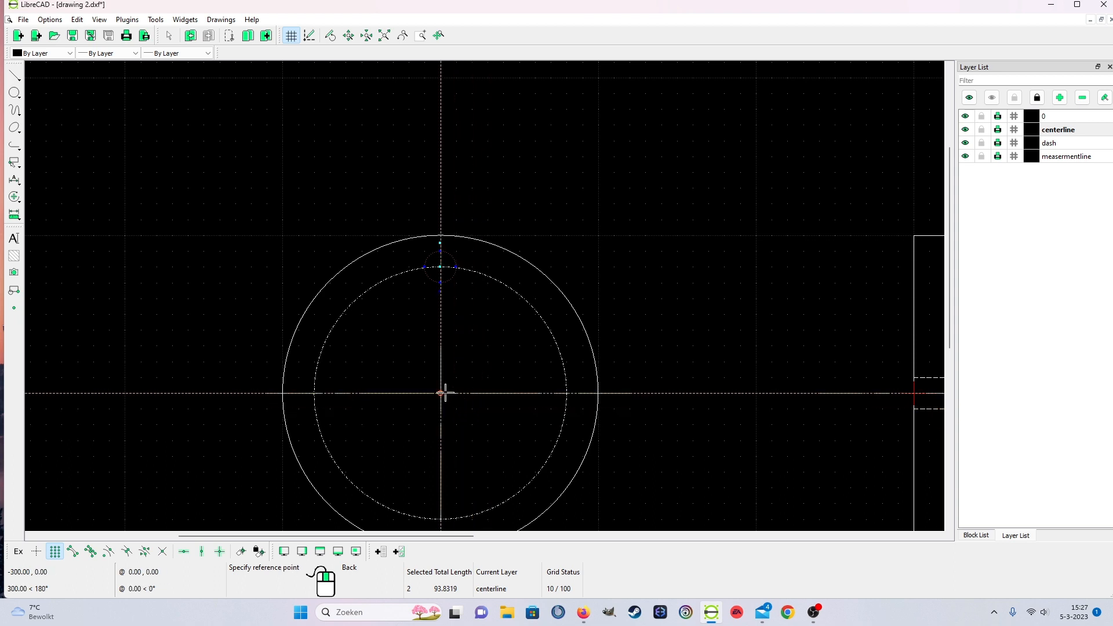
pyautogui.click(442, 394)
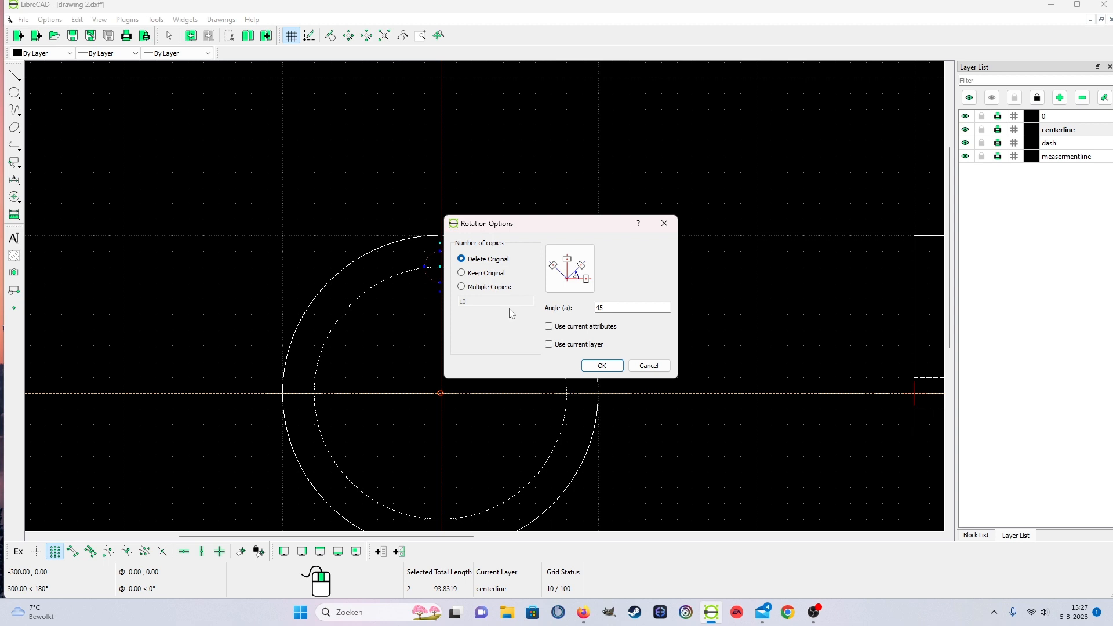
pyautogui.click(463, 288)
pyautogui.click(476, 302)
pyautogui.click(602, 365)
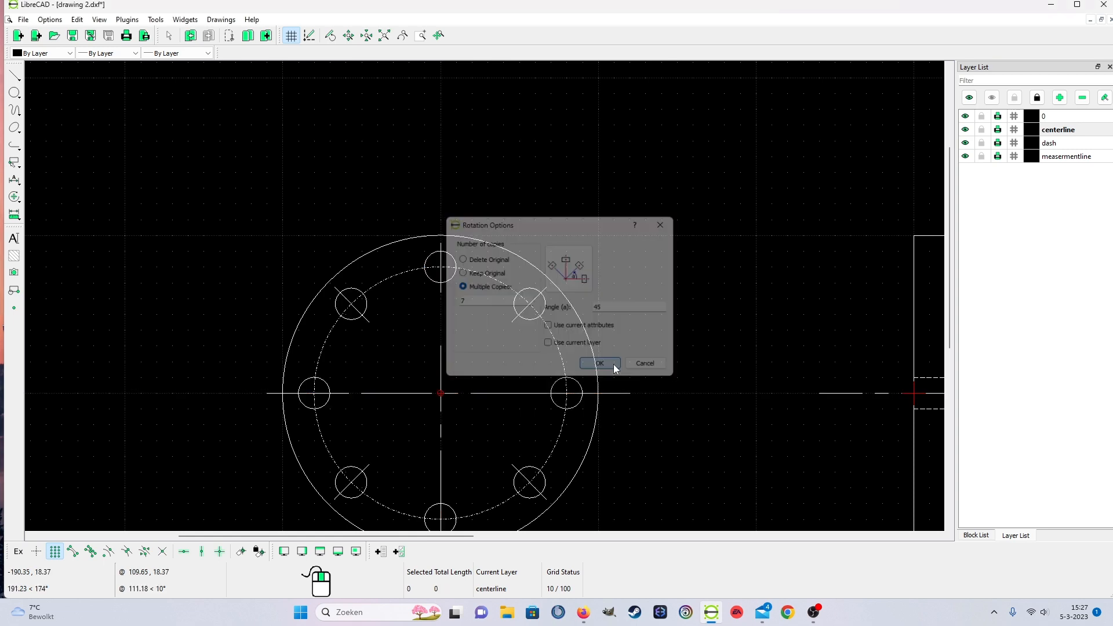
# Make layer 0 current and draw a Center, Point circle of radius 10 at the flange centre -300,0 for the bore.
pyautogui.scroll(-1, 618, 418)
pyautogui.scroll(1, 639, 491)
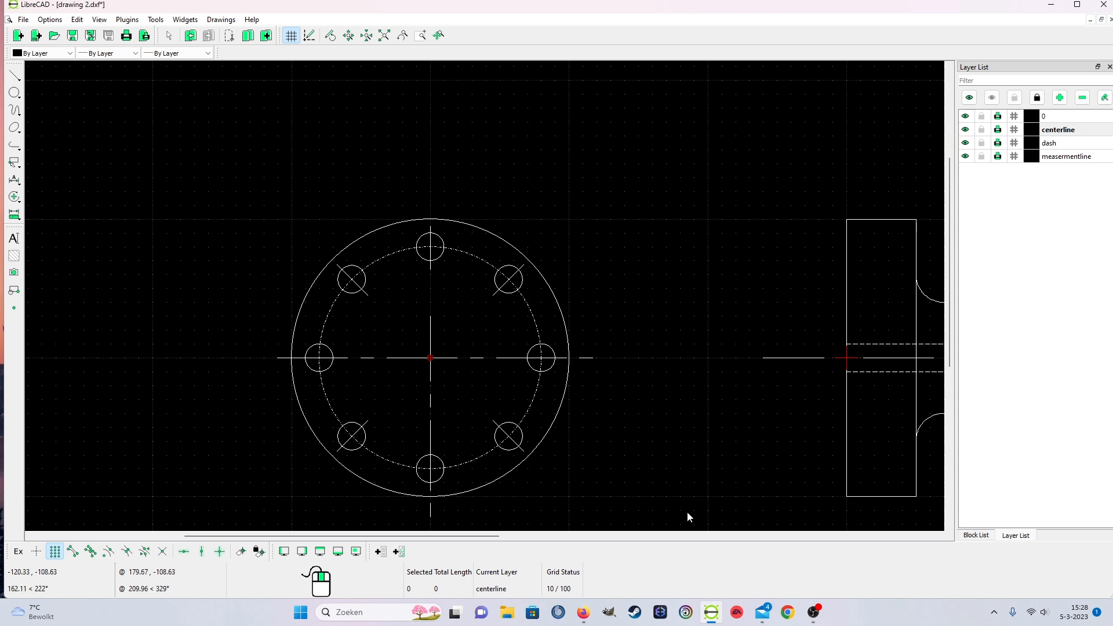
pyautogui.scroll(1, 581, 273)
pyautogui.scroll(-1, 524, 313)
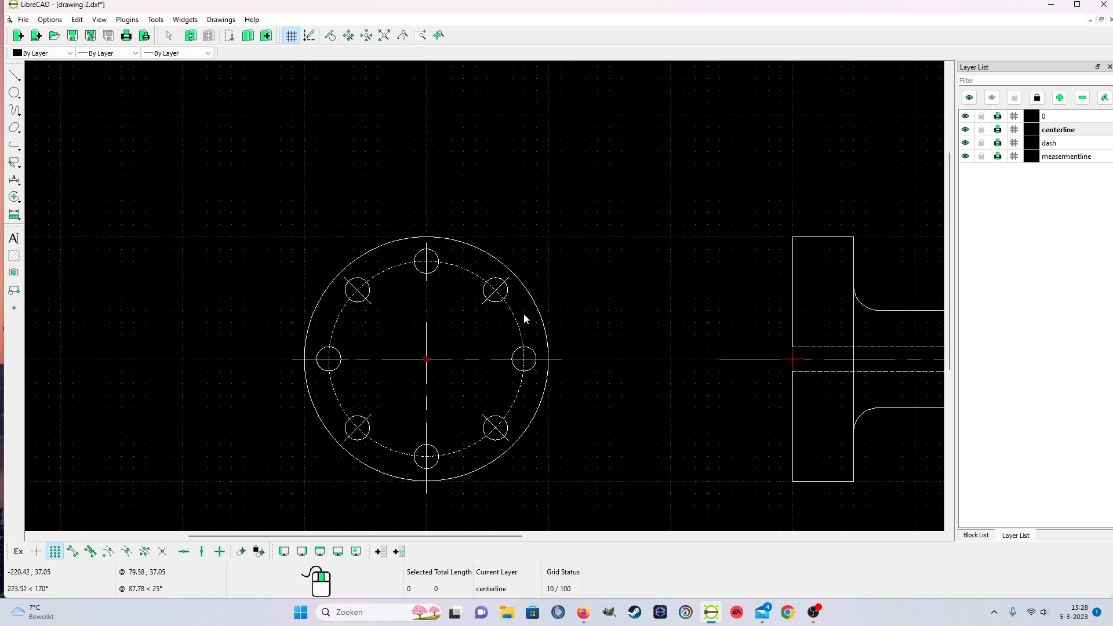
pyautogui.scroll(1, 539, 347)
pyautogui.scroll(-1, 607, 372)
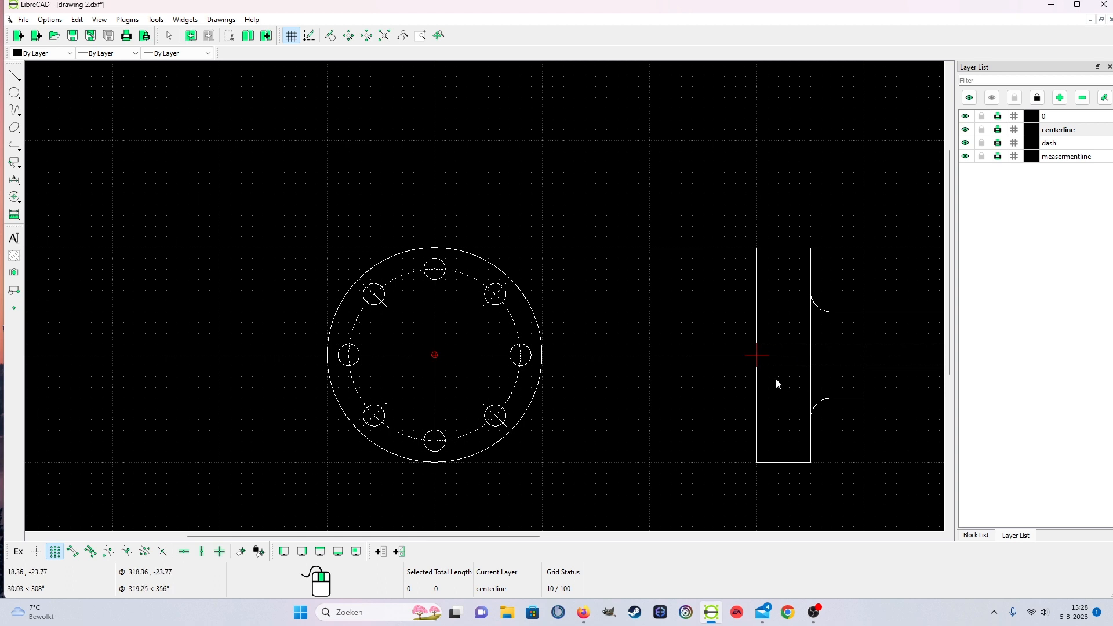
pyautogui.click(1051, 118)
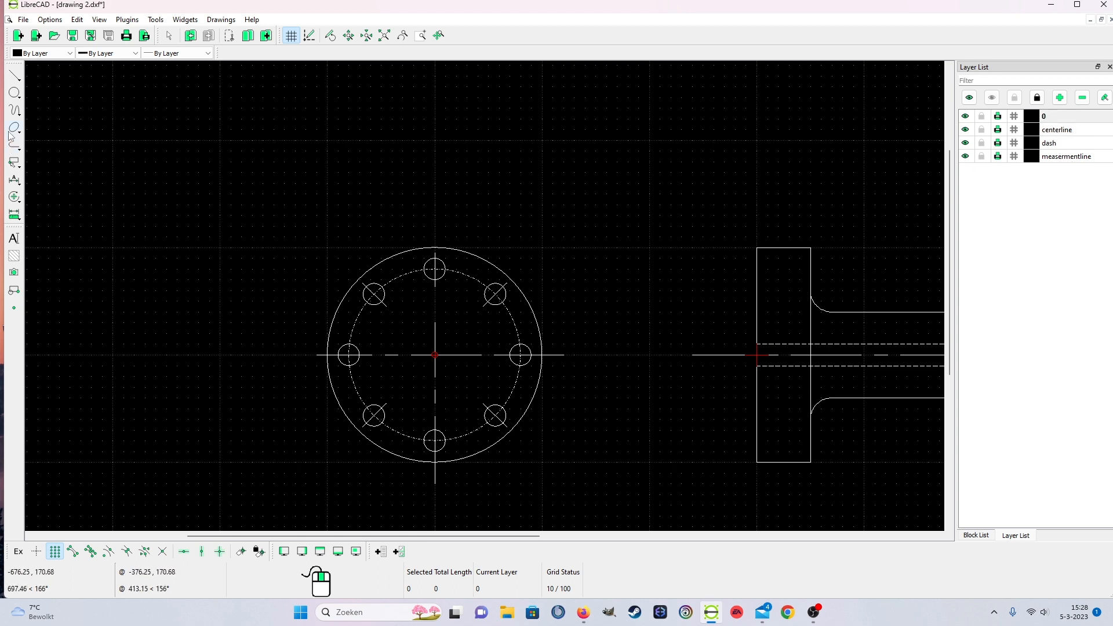
pyautogui.click(18, 92)
pyautogui.click(45, 93)
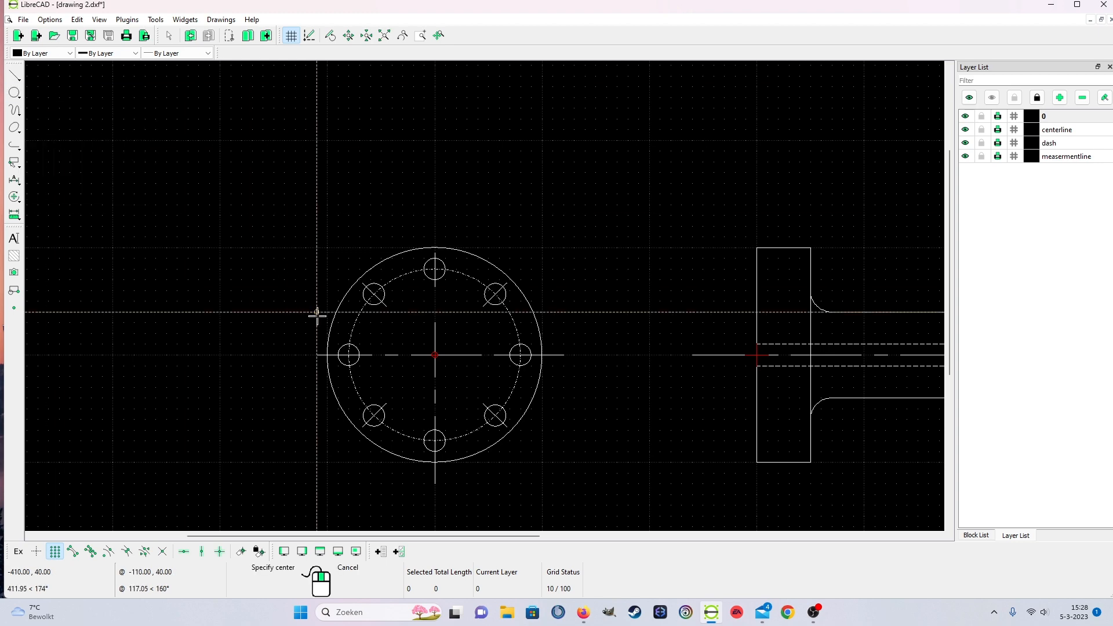
pyautogui.click(434, 354)
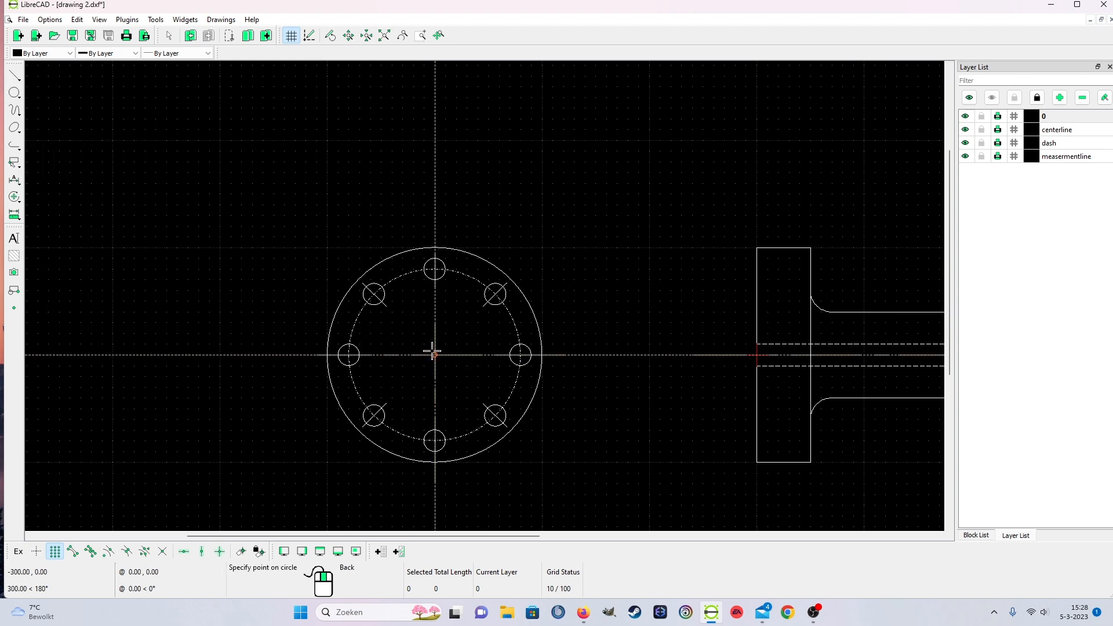
pyautogui.click(435, 344)
pyautogui.scroll(1, 451, 381)
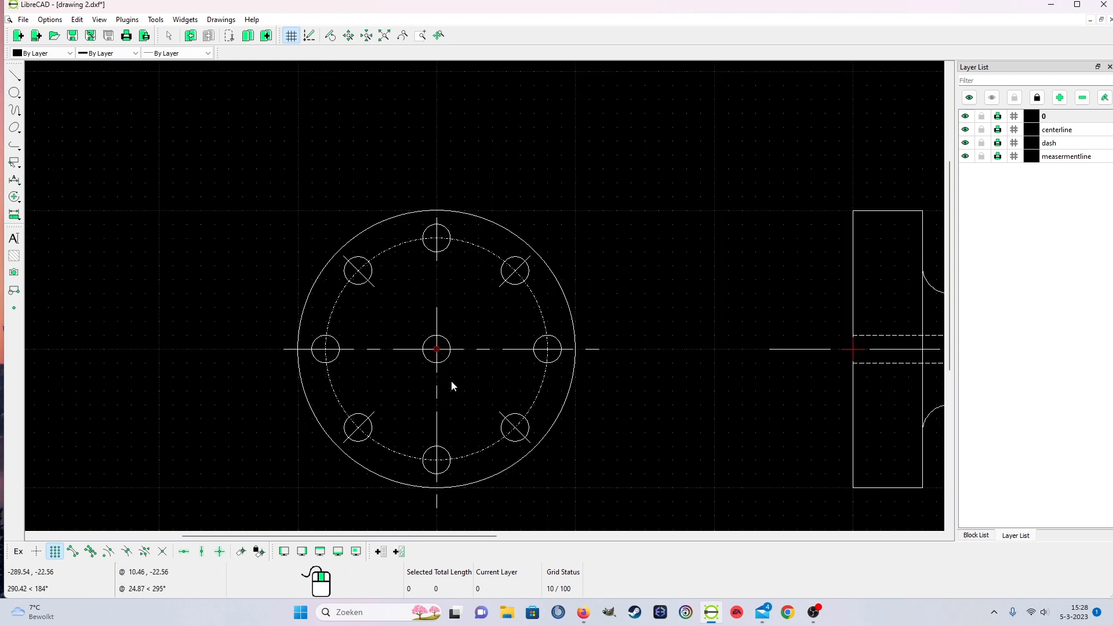
pyautogui.scroll(-1, 454, 383)
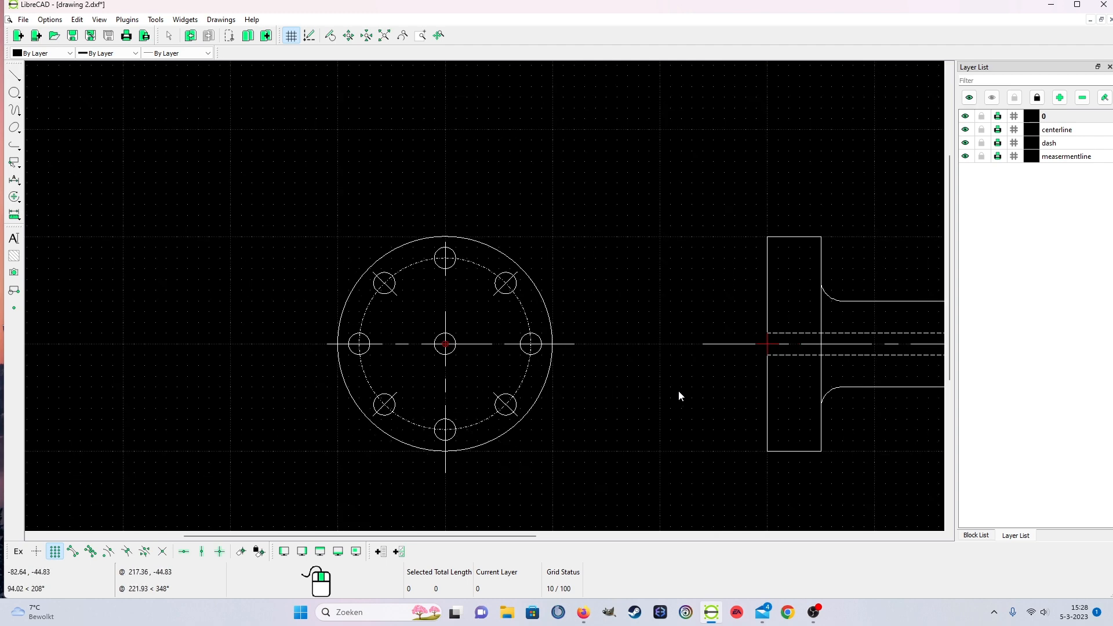
# Draw a Center, Point circle of radius 60 at -300,0 in the end view for the flange face recess.
pyautogui.scroll(1, 699, 377)
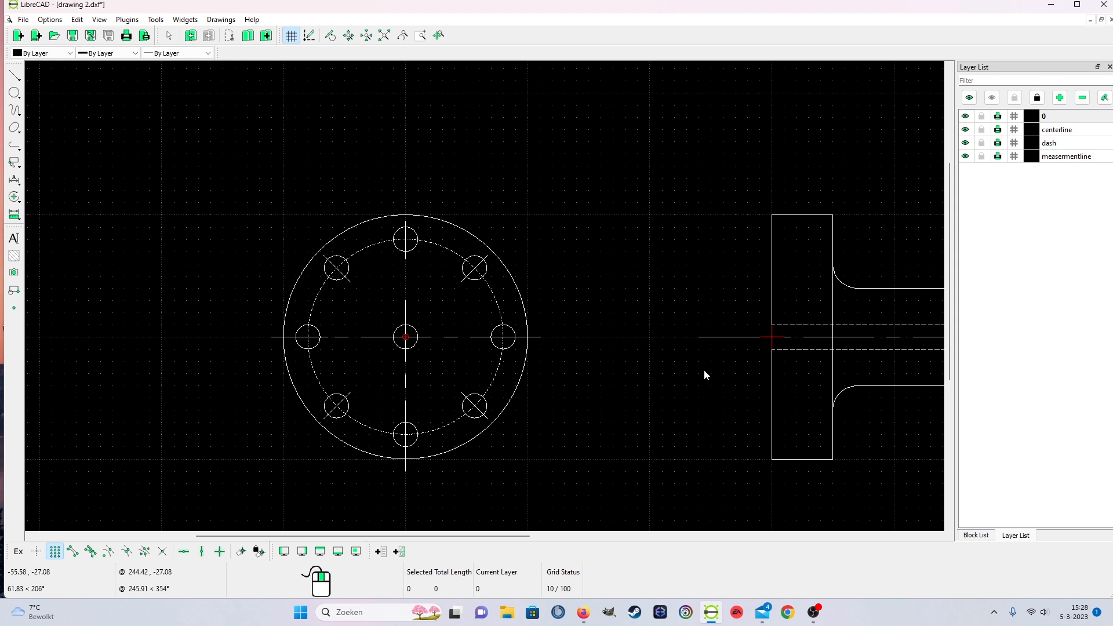
pyautogui.click(15, 93)
pyautogui.click(45, 90)
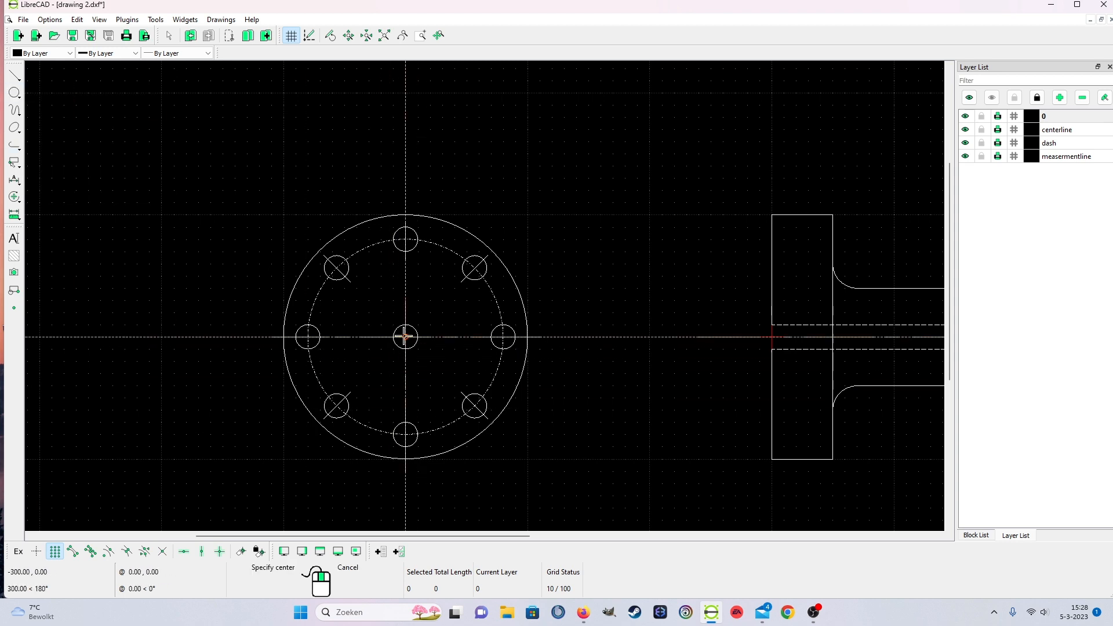
pyautogui.click(405, 336)
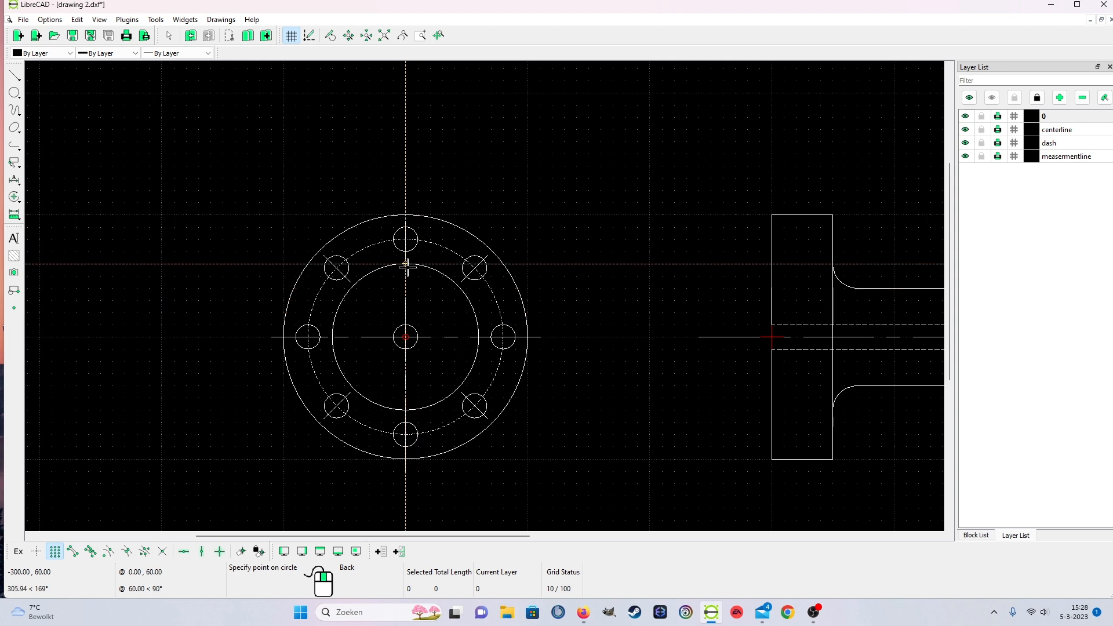
pyautogui.click(407, 265)
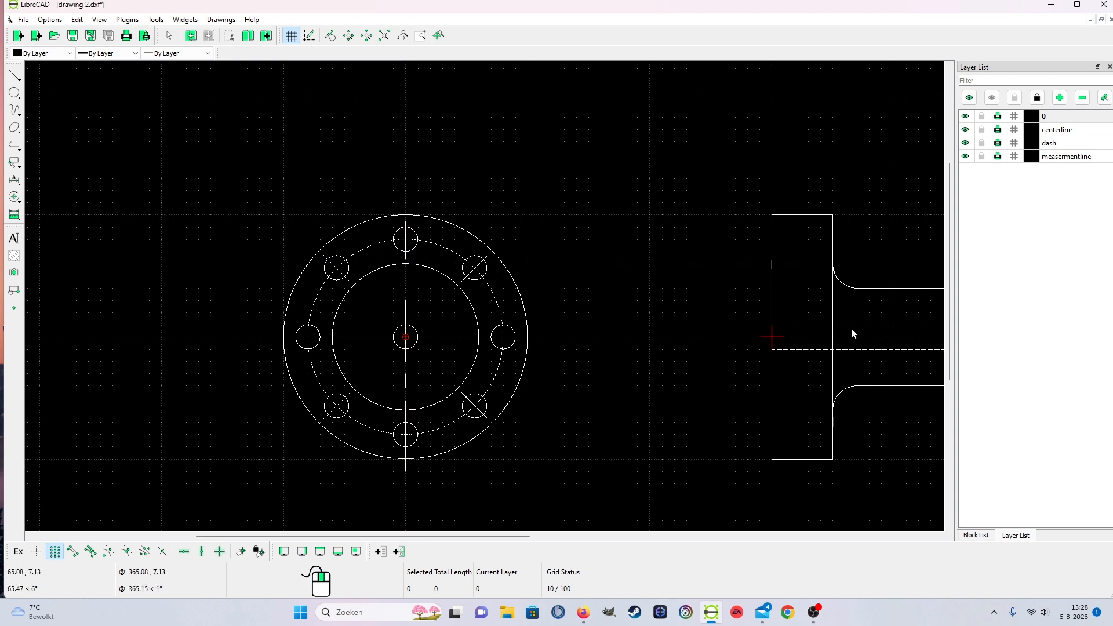
# Start a 2 Points line on the side view's flange face and draw a short horizontal segment from 0,60 to 3,60.
pyautogui.scroll(1, 882, 332)
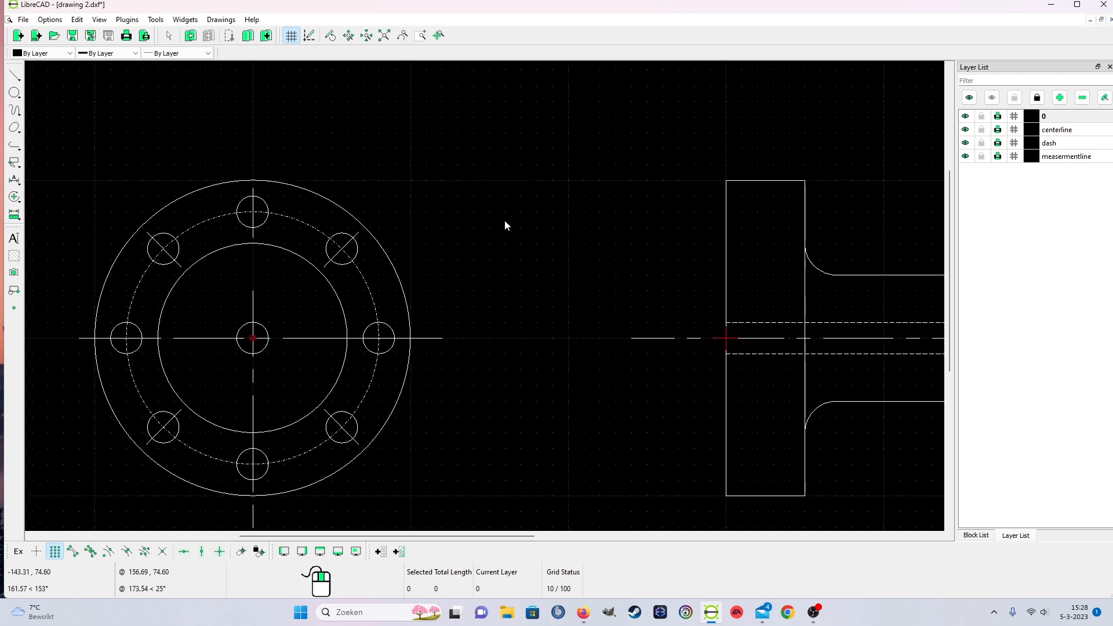
pyautogui.click(14, 76)
pyautogui.click(26, 73)
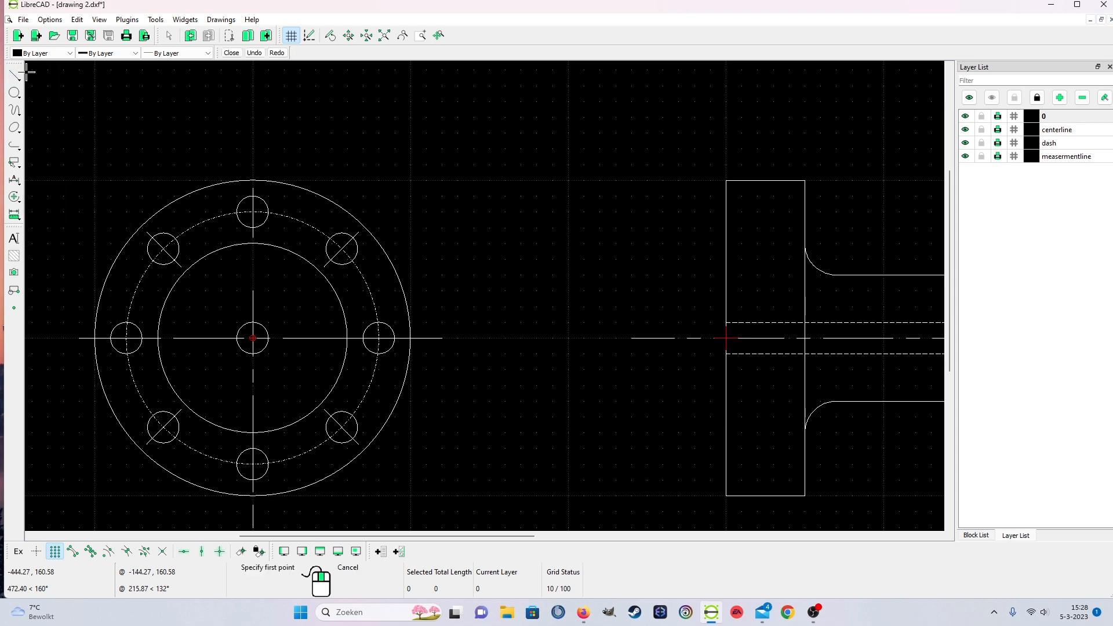
pyautogui.click(725, 245)
pyautogui.scroll(5, 735, 247)
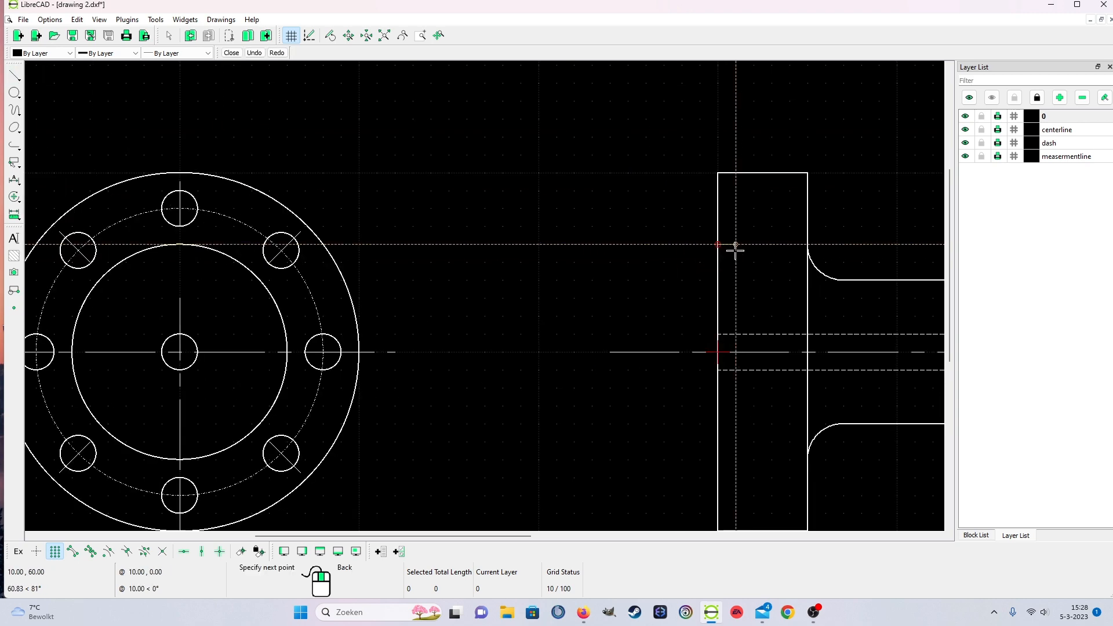
pyautogui.scroll(3, 705, 262)
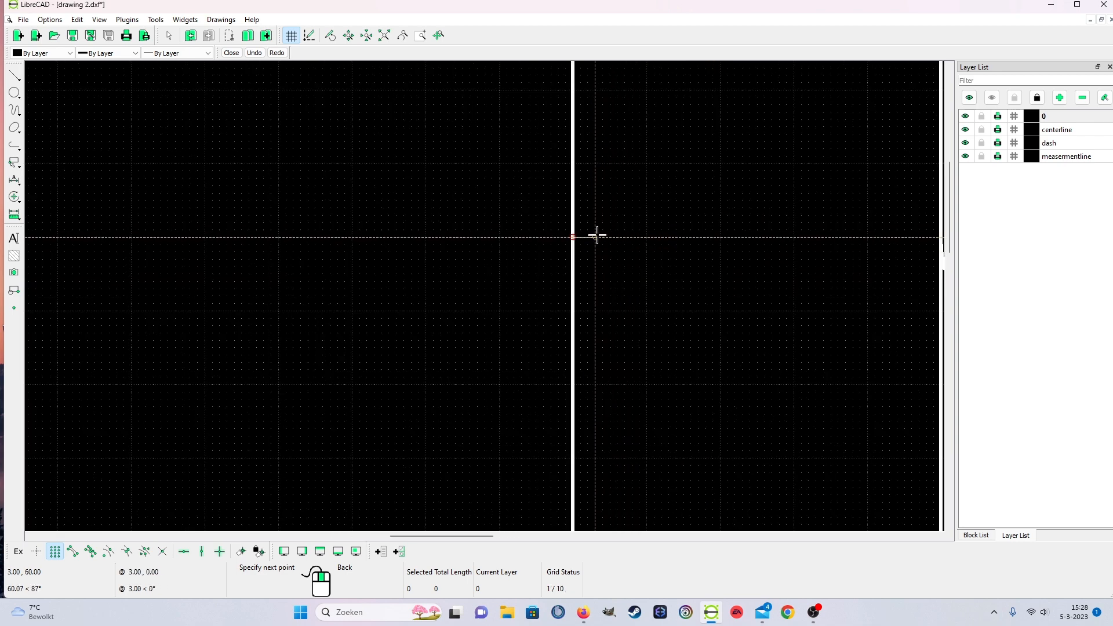
pyautogui.click(603, 235)
# Continue the recess outline with a vertical segment from 3,60 down to the centerline at 3,0 and end the line.
pyautogui.scroll(-5, 602, 235)
pyautogui.scroll(-2, 576, 497)
pyautogui.scroll(8, 502, 393)
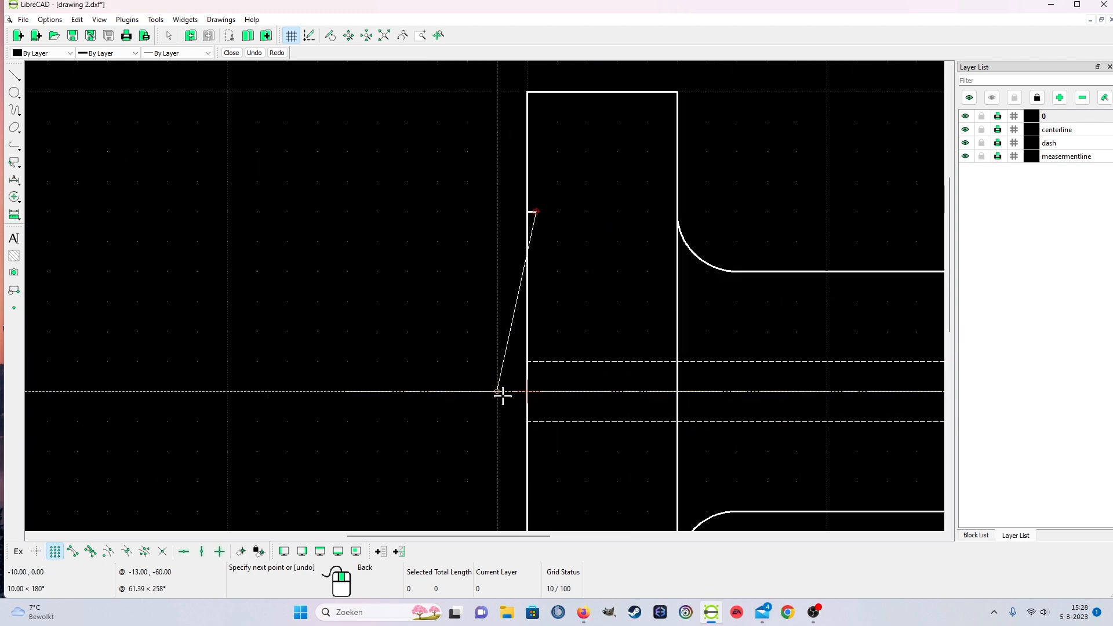
pyautogui.click(504, 347)
pyautogui.rightClick(505, 346)
pyautogui.scroll(-2, 524, 370)
pyautogui.scroll(-4, 524, 370)
pyautogui.rightClick(511, 432)
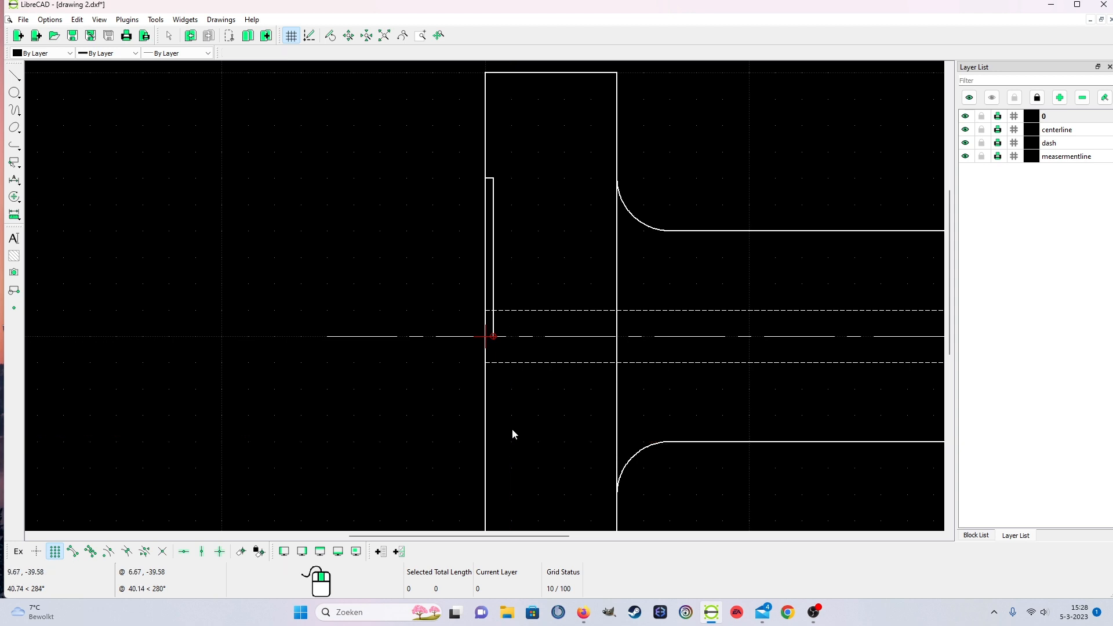
# Mirror the two recess lines across the shaft's horizontal centerline, keeping the originals.
pyautogui.click(494, 281)
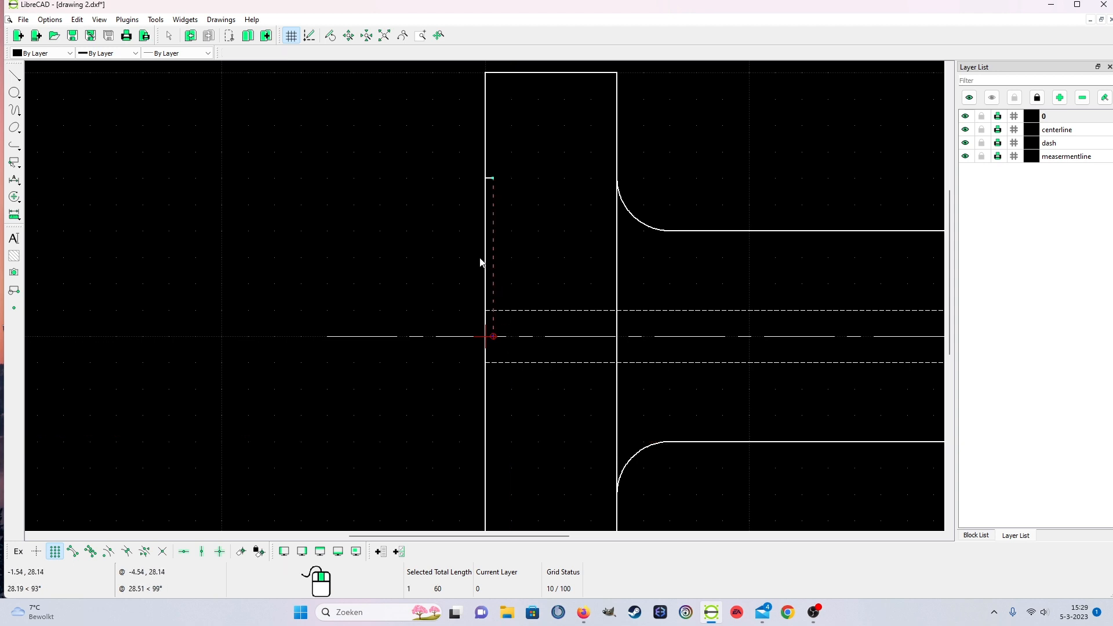
pyautogui.click(489, 179)
pyautogui.rightClick(550, 261)
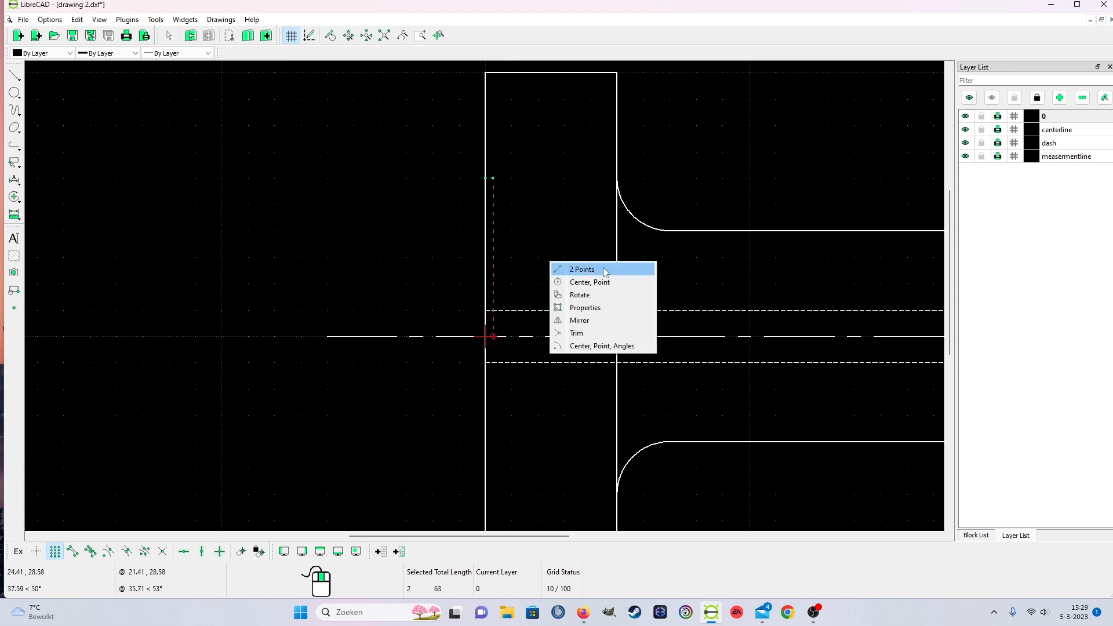
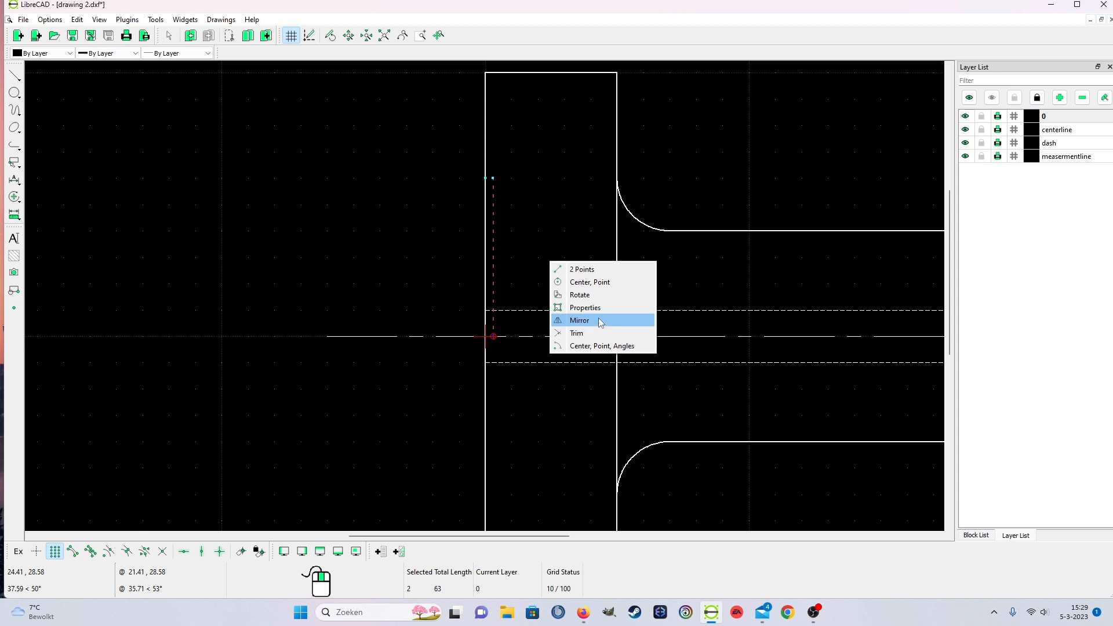
pyautogui.click(601, 323)
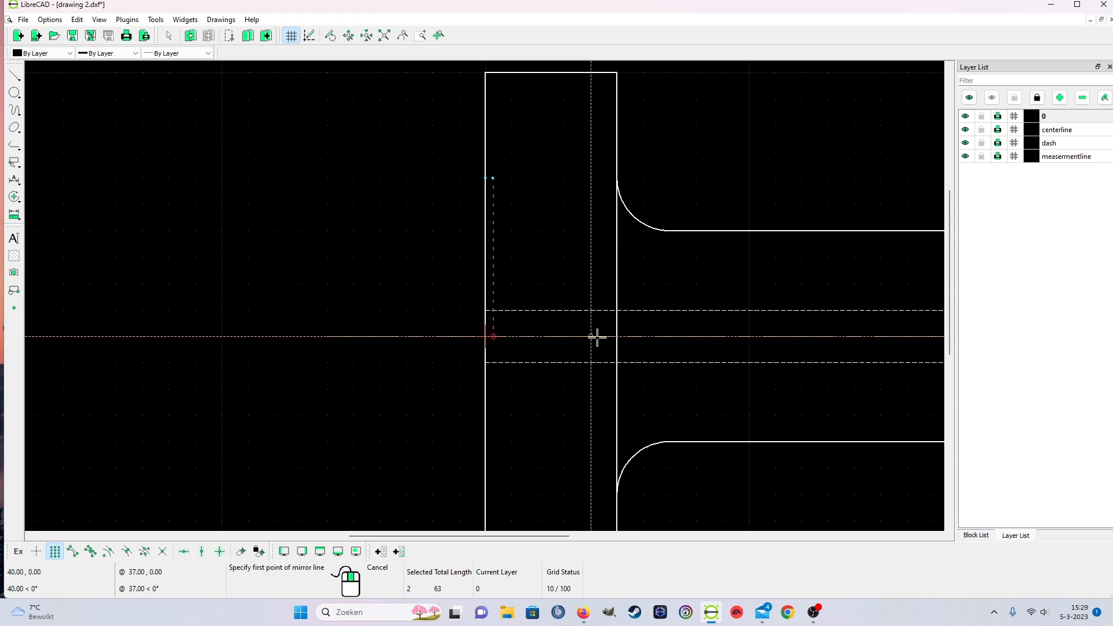
pyautogui.click(597, 336)
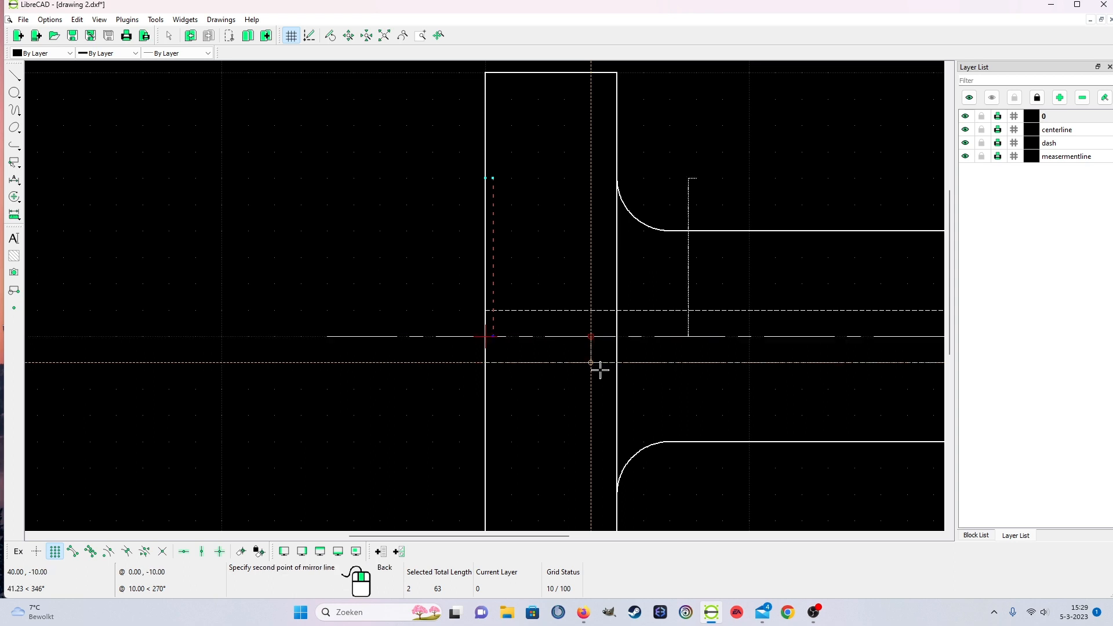
pyautogui.click(784, 347)
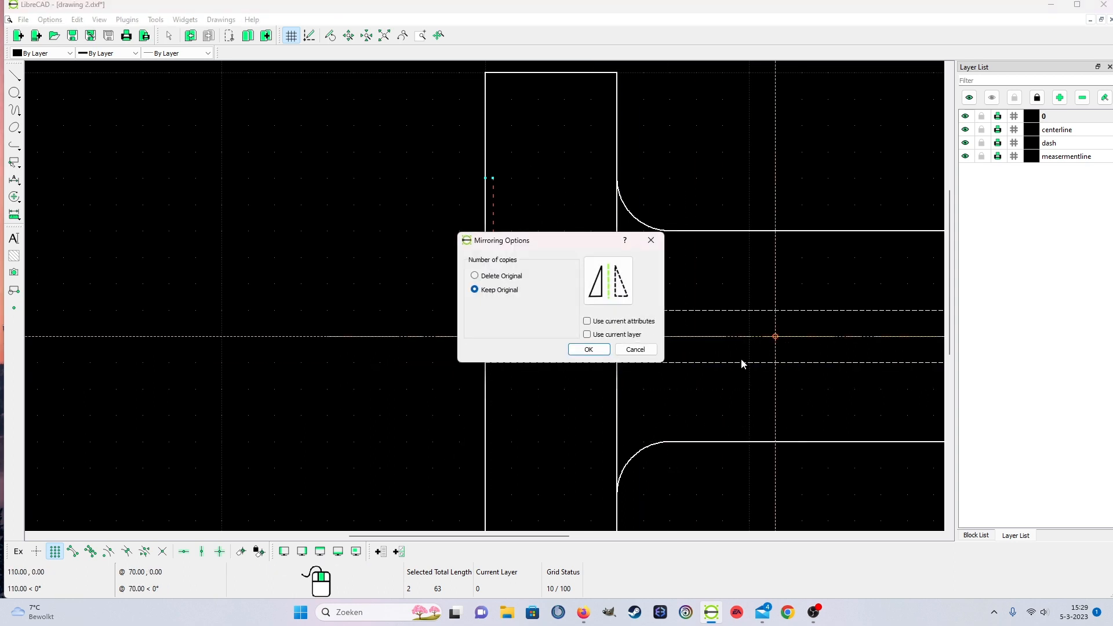
pyautogui.click(589, 349)
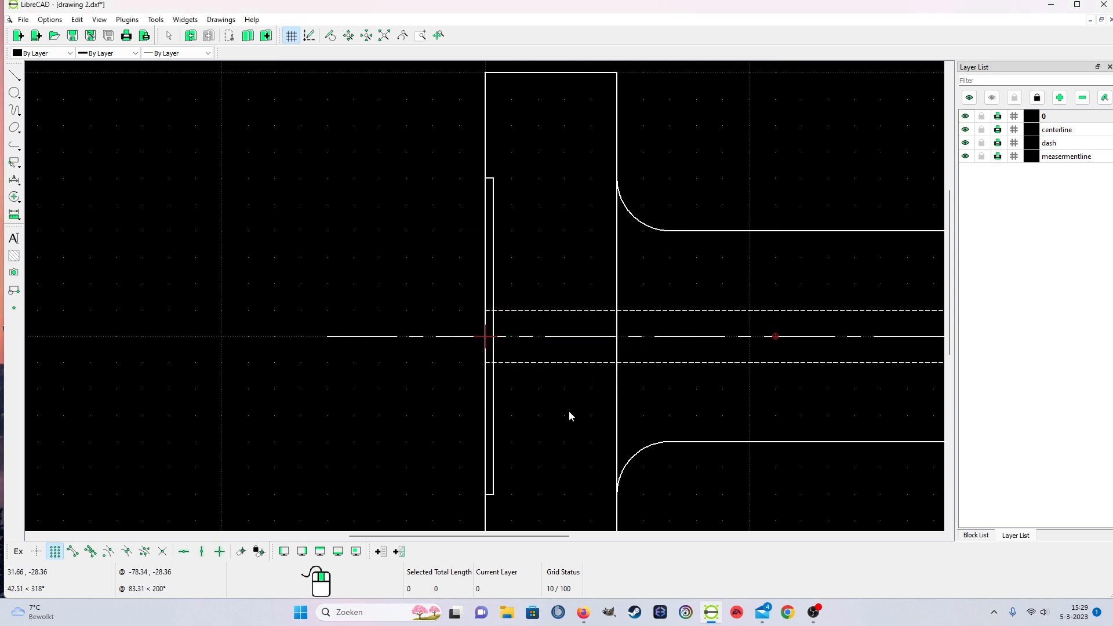
# Trim the dashed bore lines back to the recess's vertical line at x = 3.
pyautogui.rightClick(510, 446)
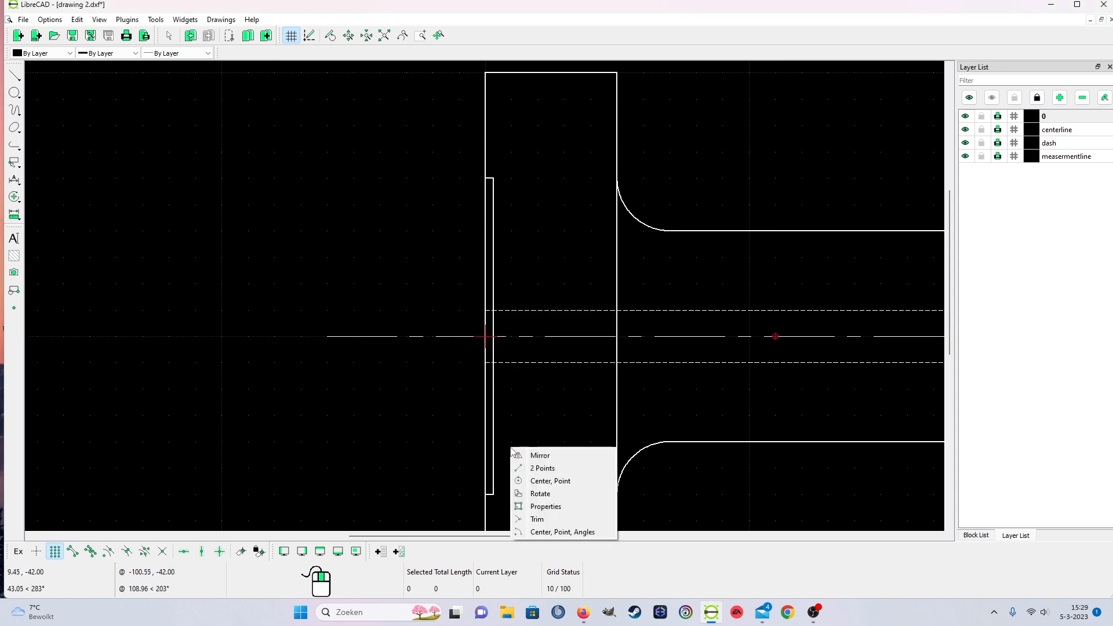
pyautogui.click(560, 519)
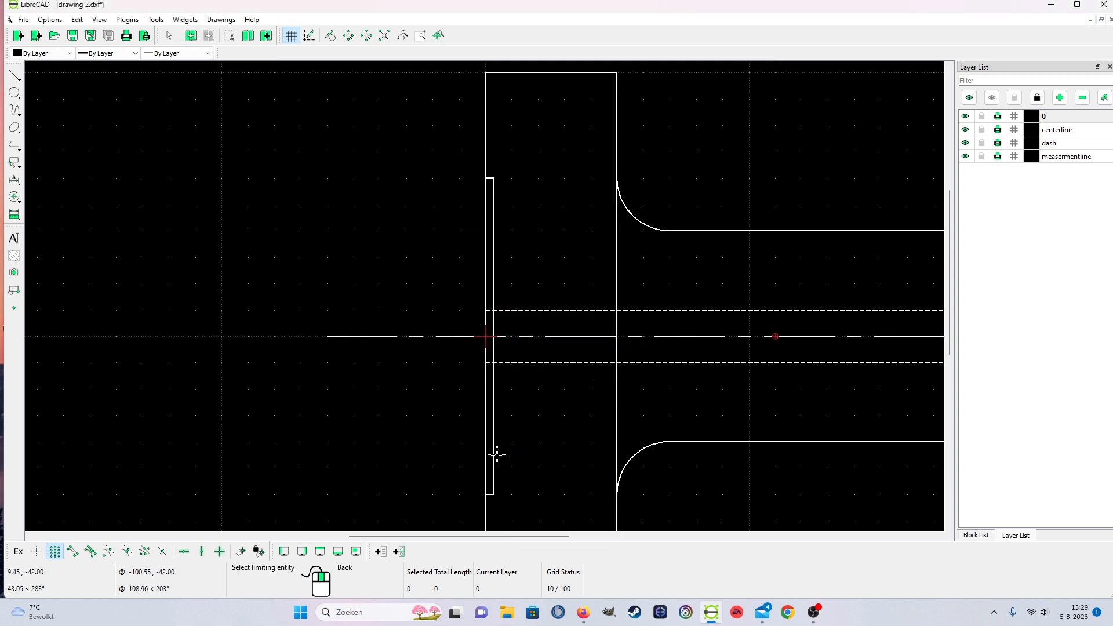
pyautogui.click(493, 441)
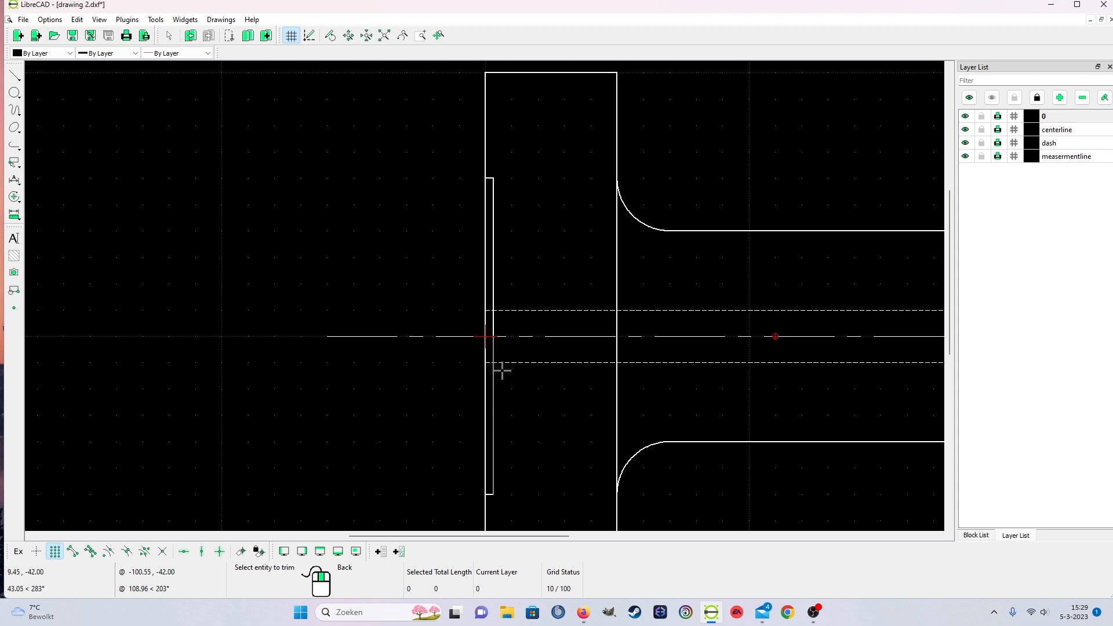
pyautogui.click(527, 310)
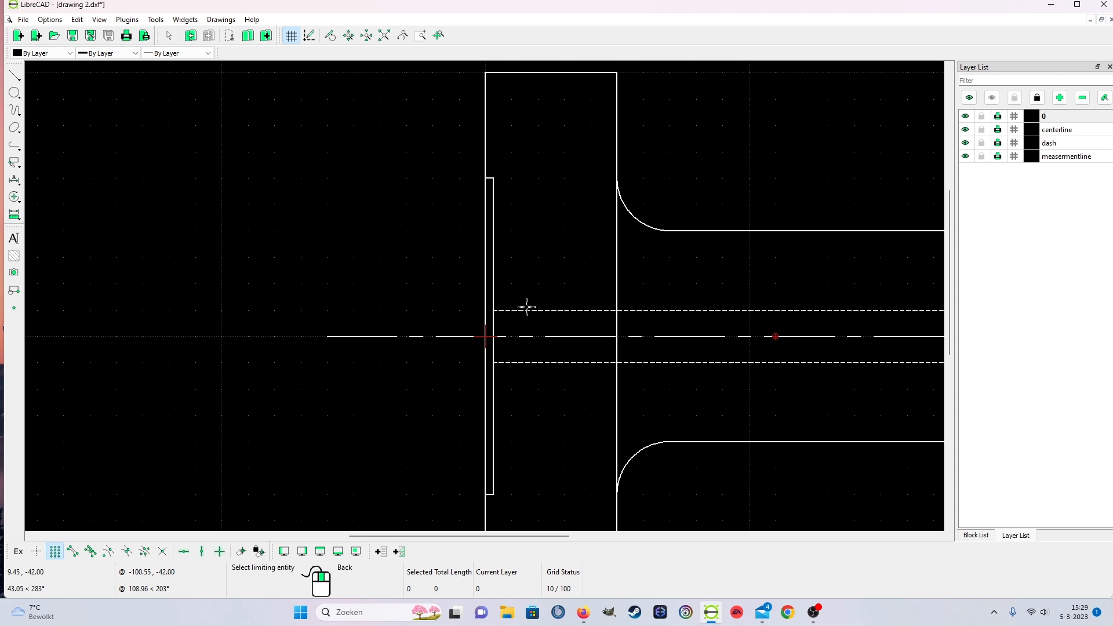
pyautogui.scroll(-3, 427, 410)
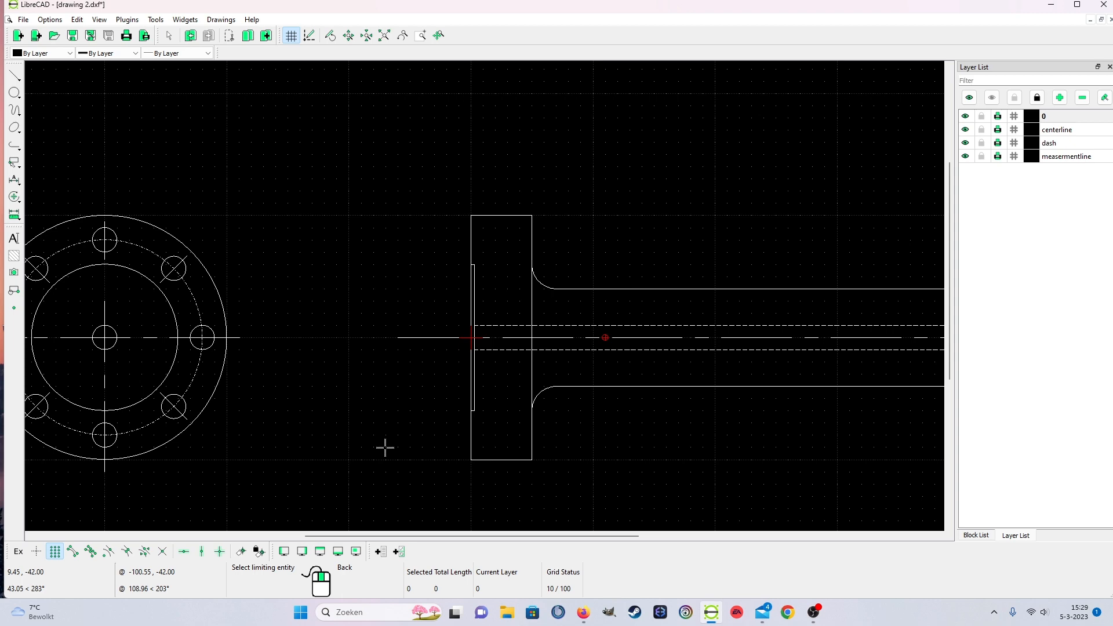
pyautogui.scroll(2, 390, 454)
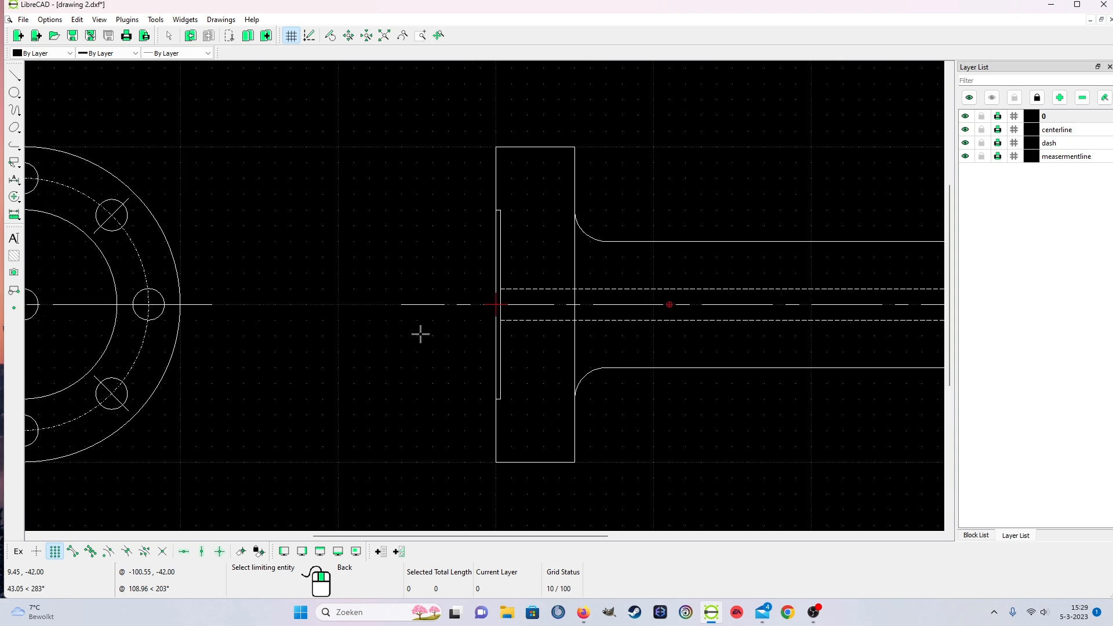
pyautogui.scroll(2, 516, 366)
pyautogui.rightClick(530, 379)
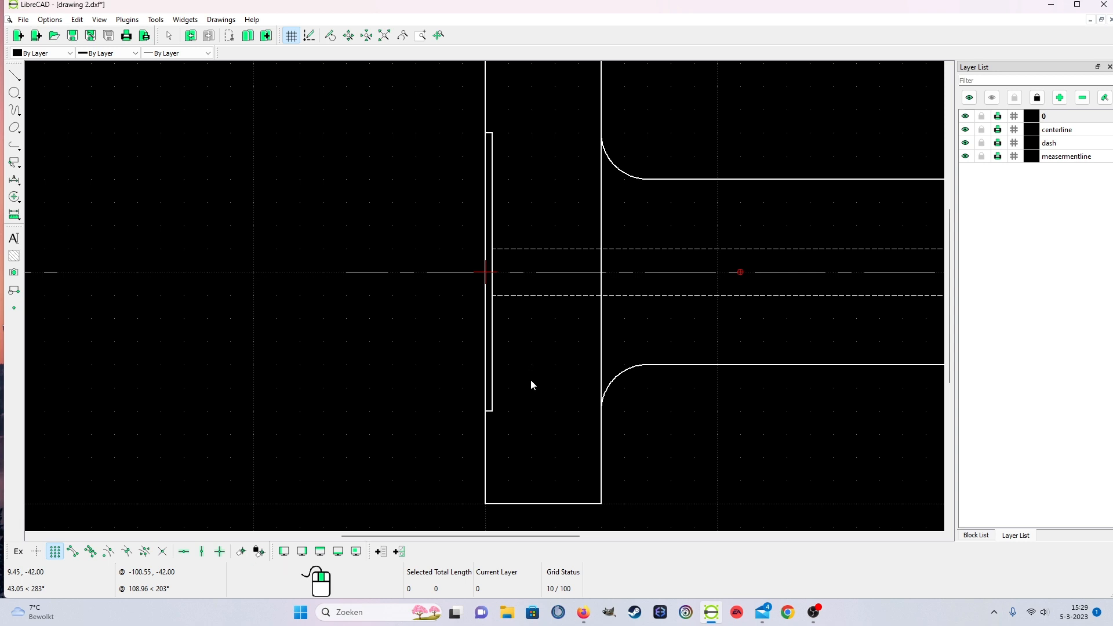
# Move the lower and upper halves of the recess's vertical line at x = 3 to the dash layer.
pyautogui.rightClick(530, 379)
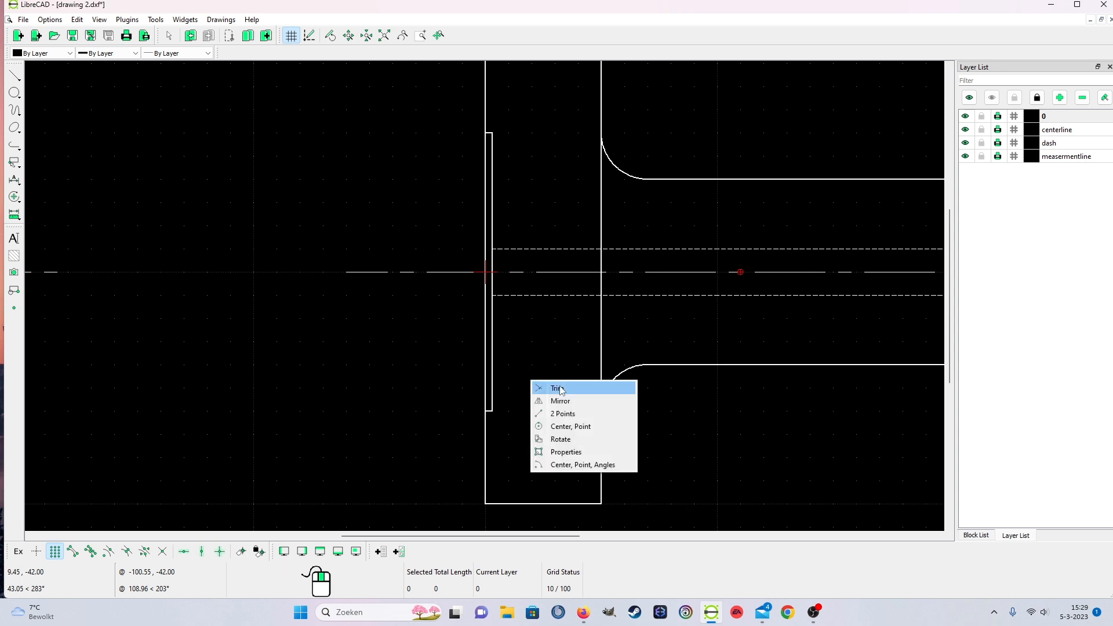
pyautogui.click(566, 453)
pyautogui.click(491, 375)
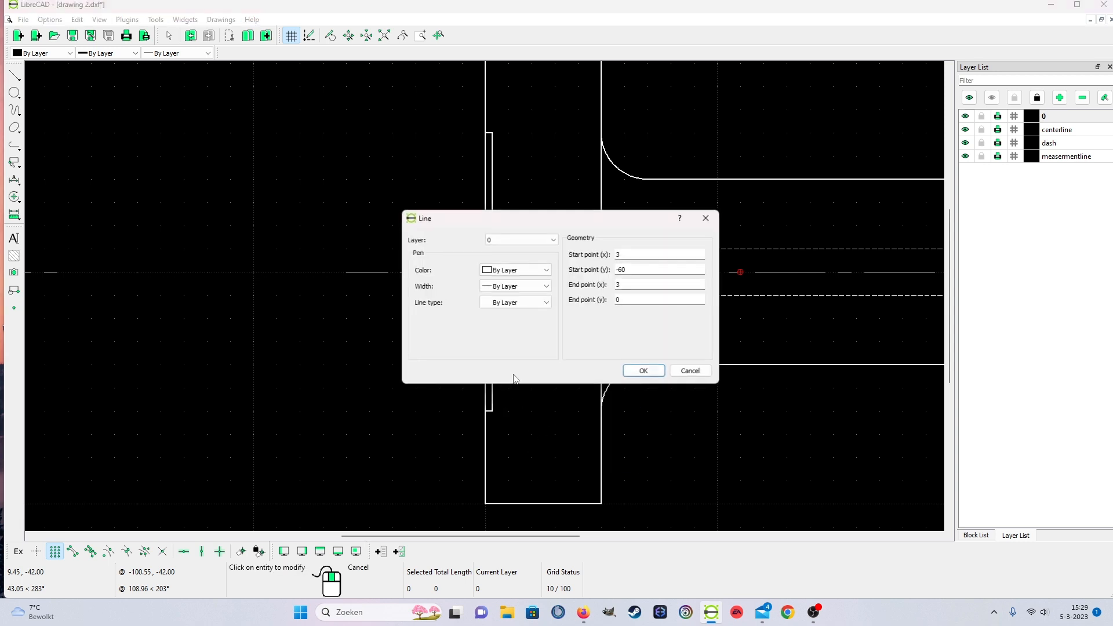
pyautogui.click(535, 240)
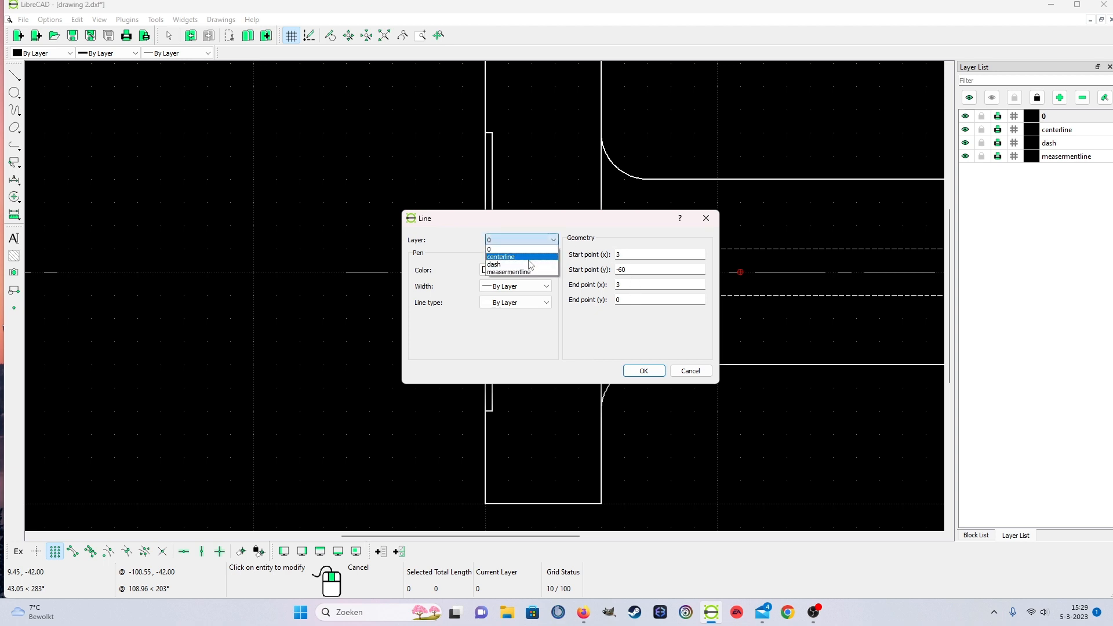
pyautogui.click(527, 265)
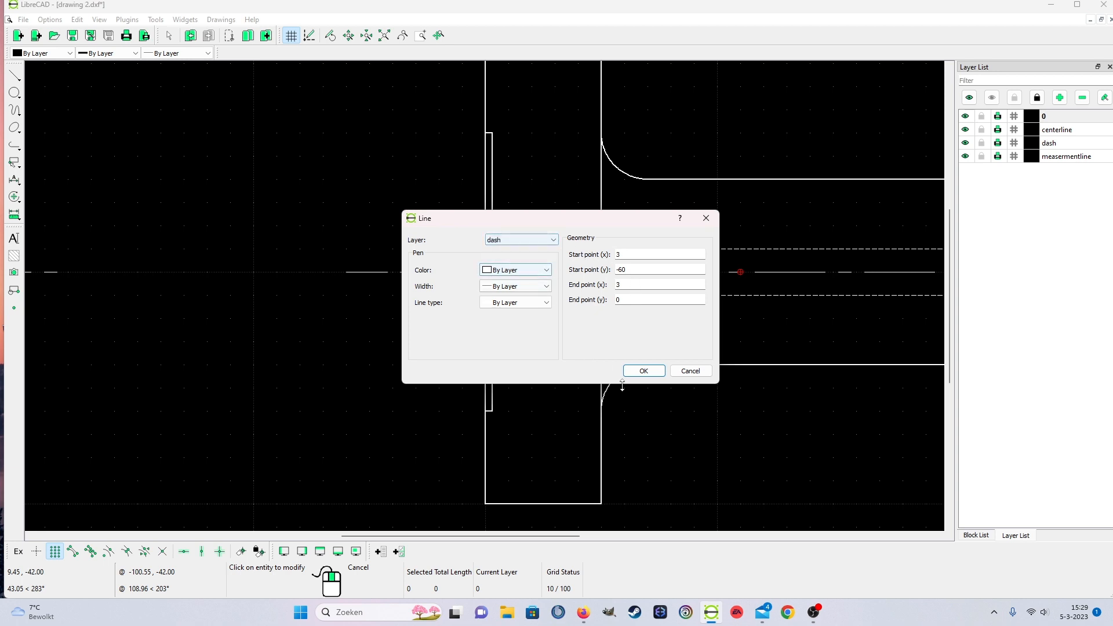
pyautogui.click(656, 373)
pyautogui.click(493, 212)
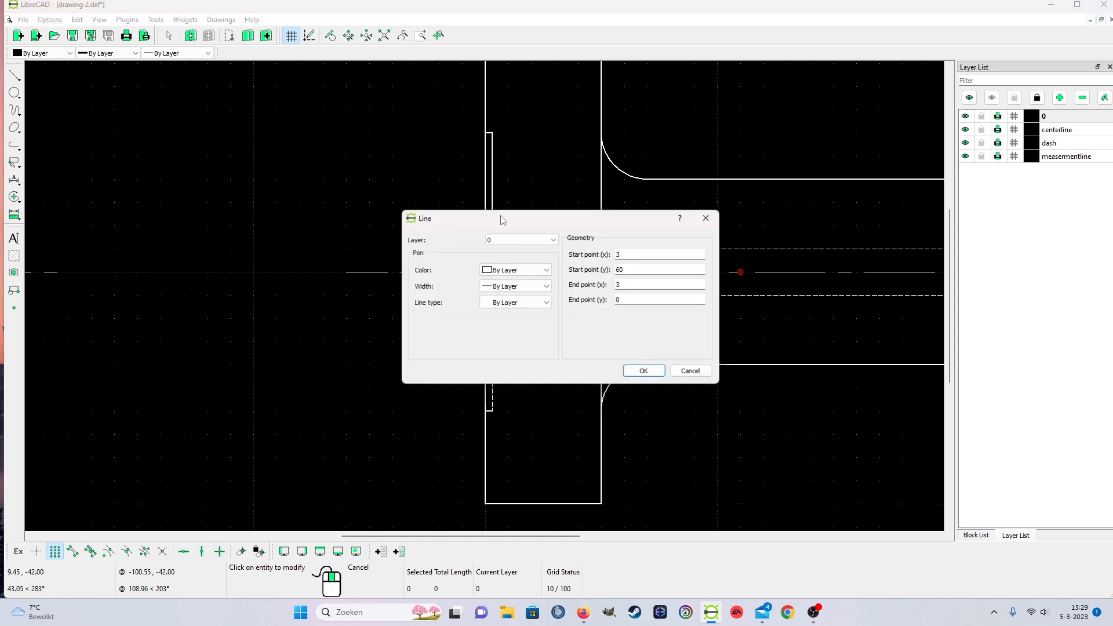
pyautogui.click(522, 241)
pyautogui.click(525, 265)
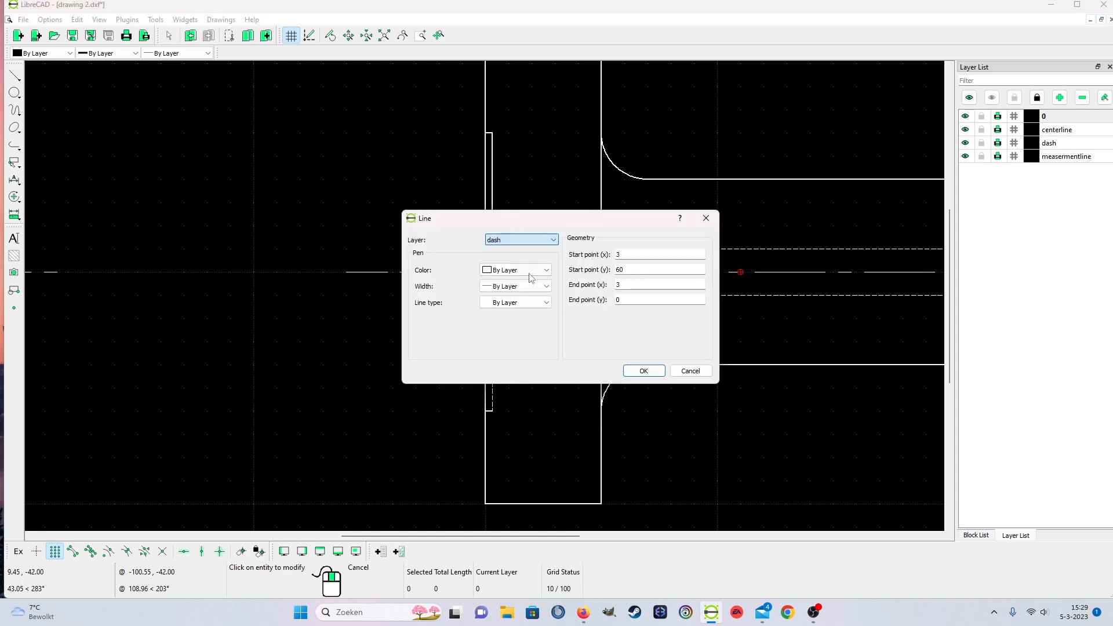
pyautogui.click(643, 372)
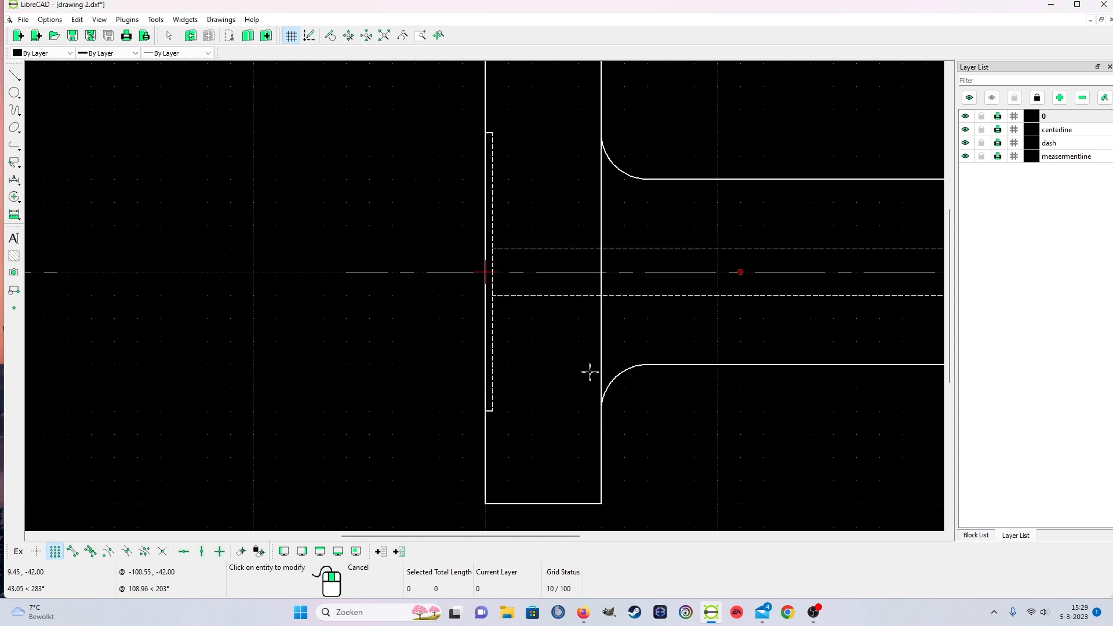
# Move the recess's two short horizontal lines at y = 60 and y = -60 to the dash layer.
pyautogui.click(488, 133)
pyautogui.click(532, 241)
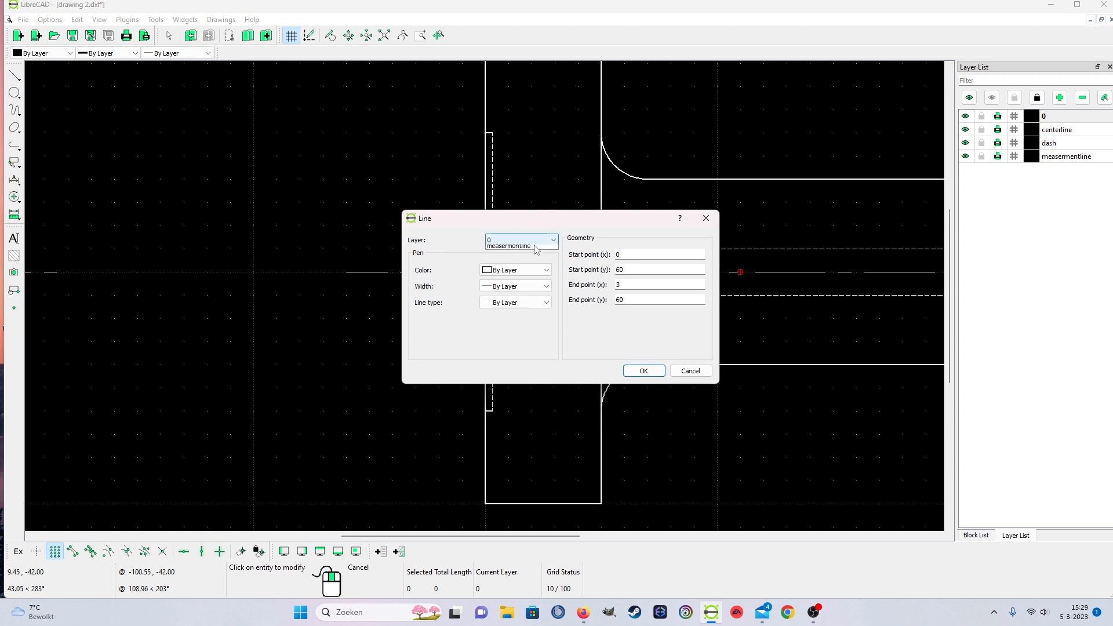
pyautogui.click(525, 265)
pyautogui.click(642, 371)
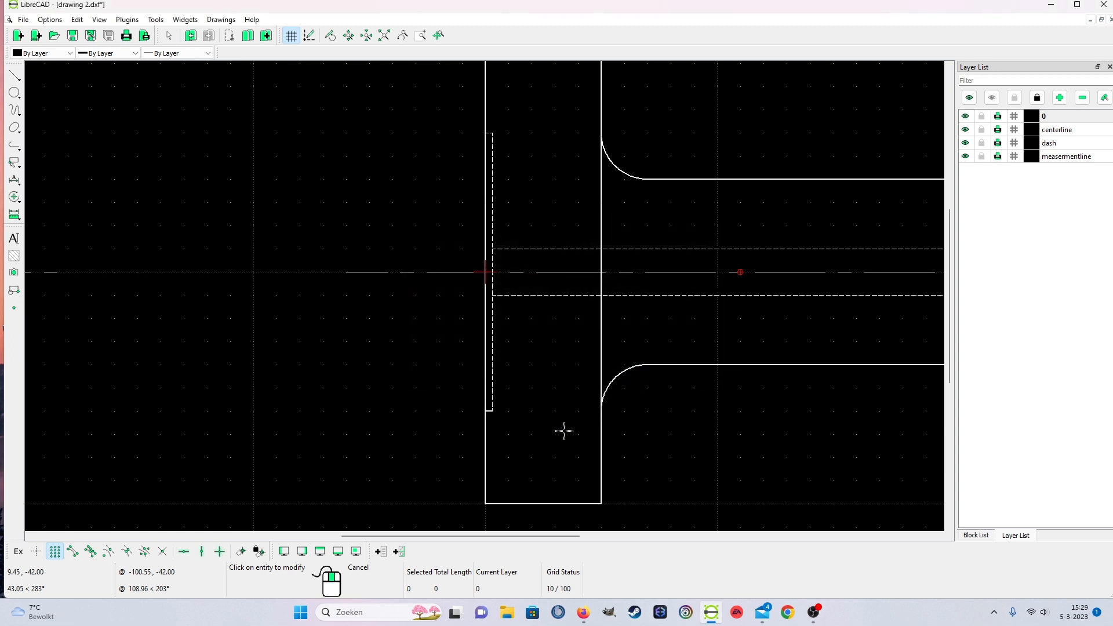
pyautogui.click(488, 413)
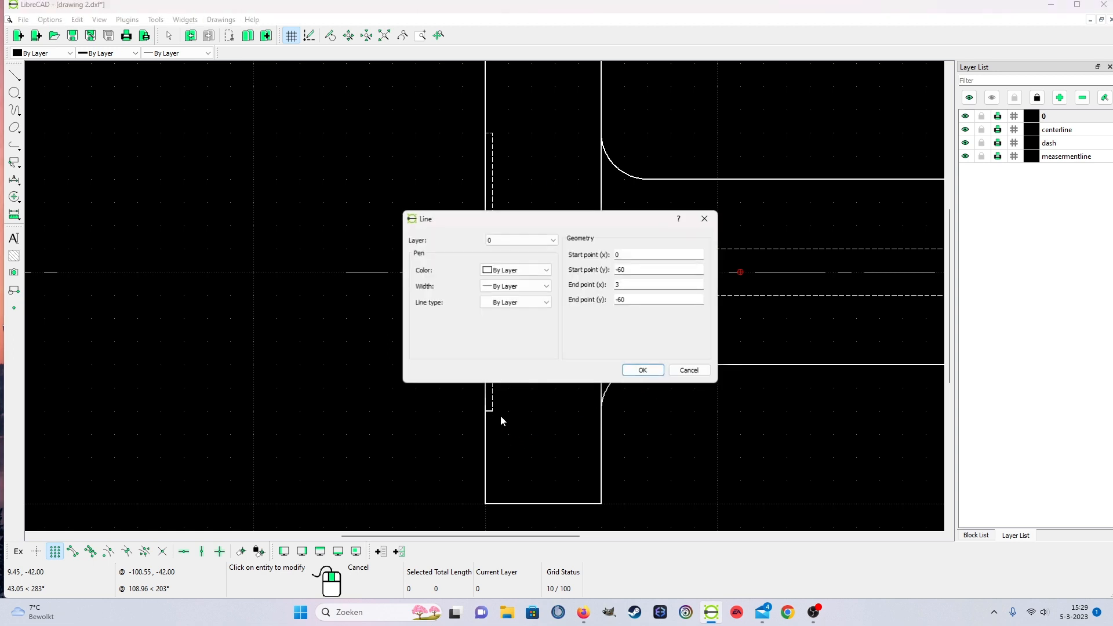
pyautogui.click(516, 239)
pyautogui.click(518, 266)
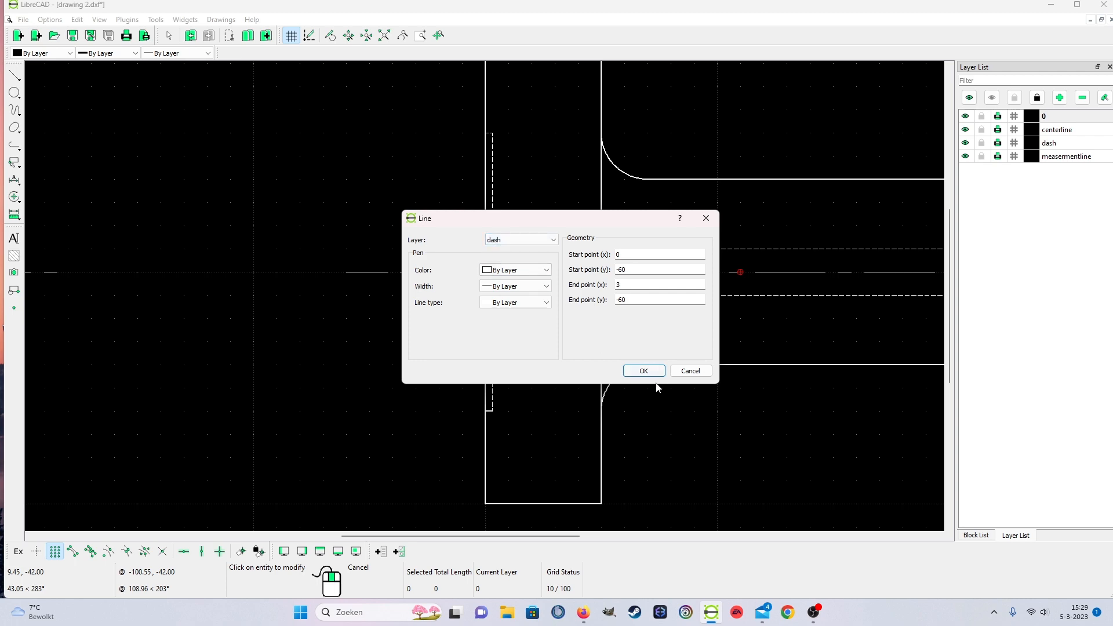
pyautogui.click(642, 371)
# Set the relative reference point at the end view's uppermost bolt hole centre using the 2 Points line tool, and restrict snapping horizontally.
pyautogui.scroll(-3, 444, 382)
pyautogui.scroll(2, 373, 388)
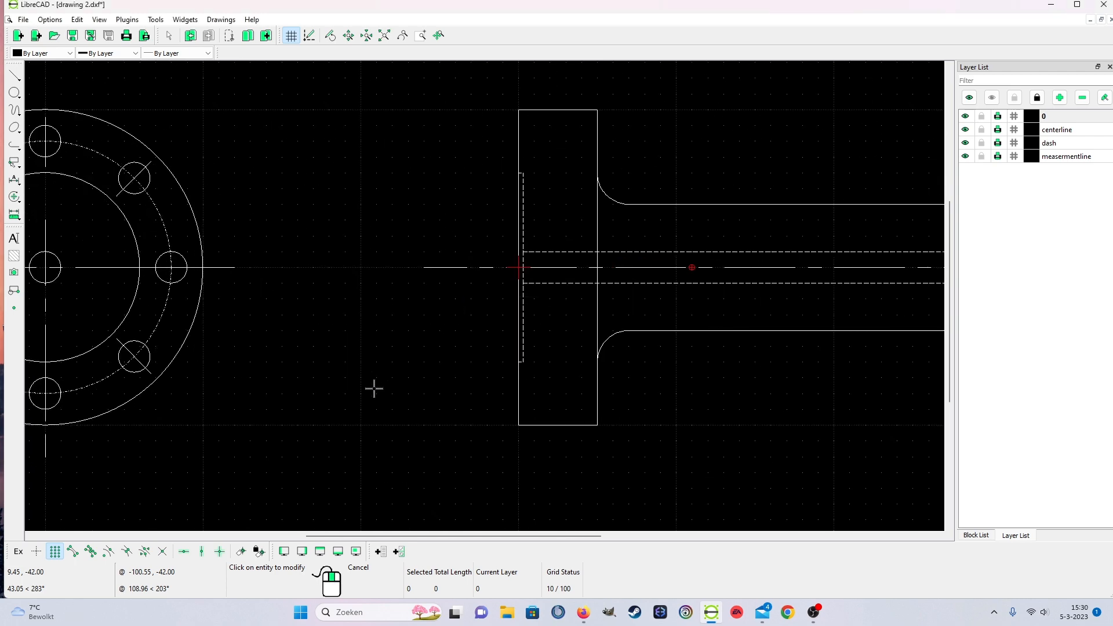
pyautogui.scroll(-2, 377, 364)
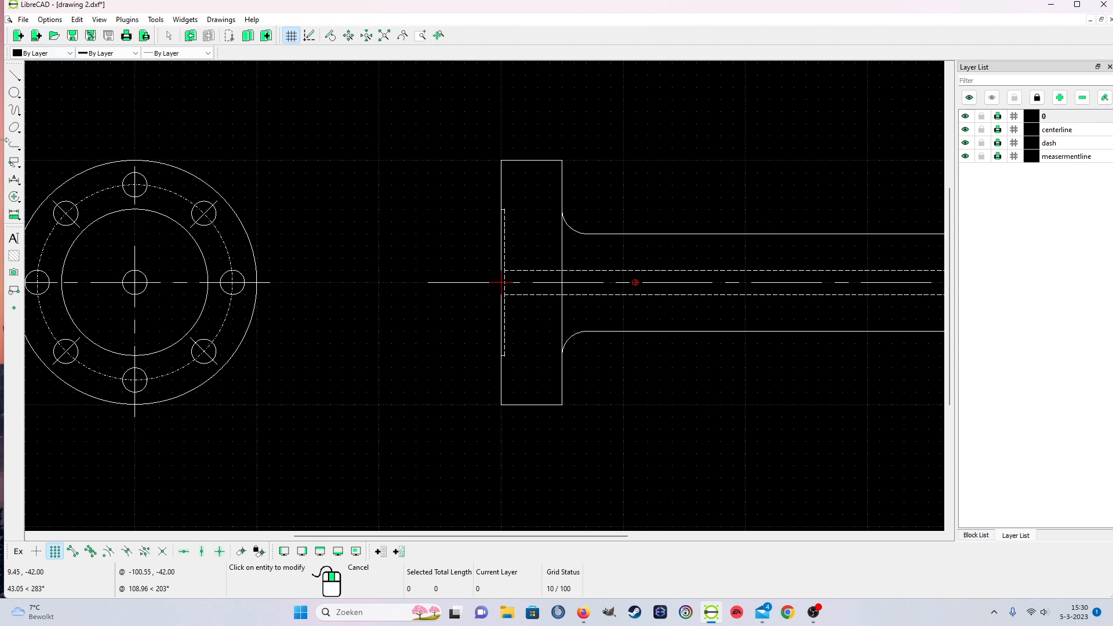
pyautogui.click(14, 76)
pyautogui.click(41, 79)
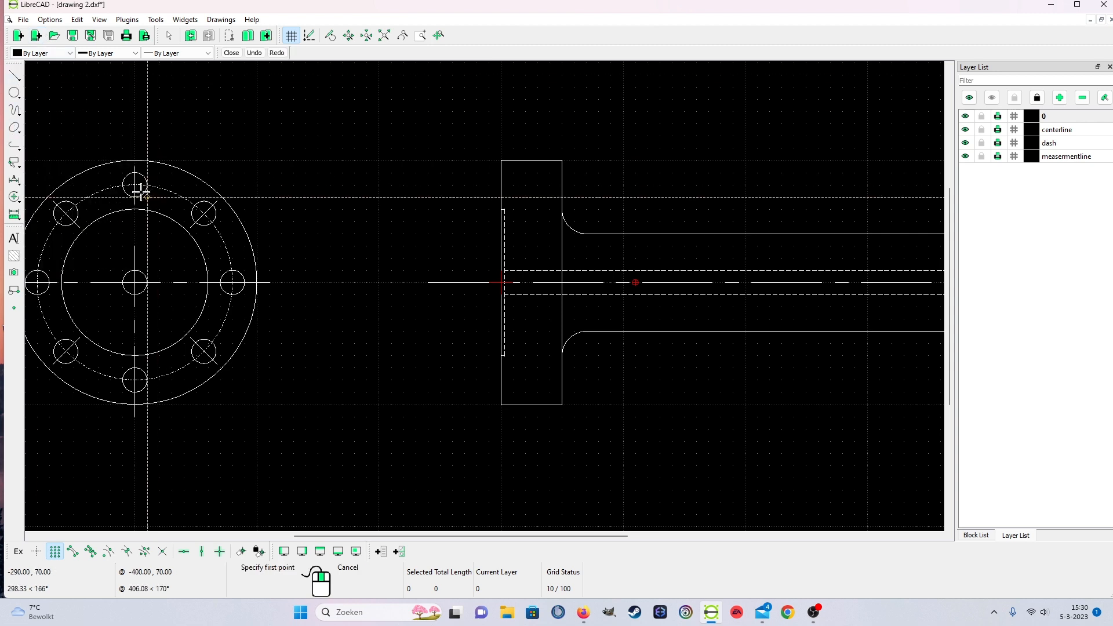
pyautogui.click(134, 184)
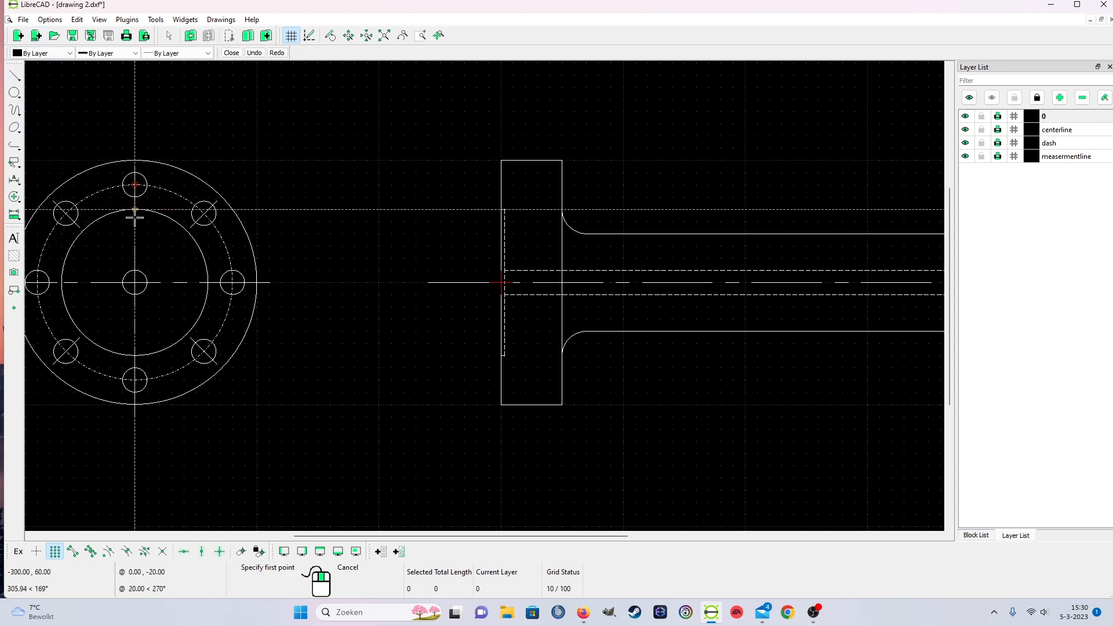
pyautogui.rightClick(134, 184)
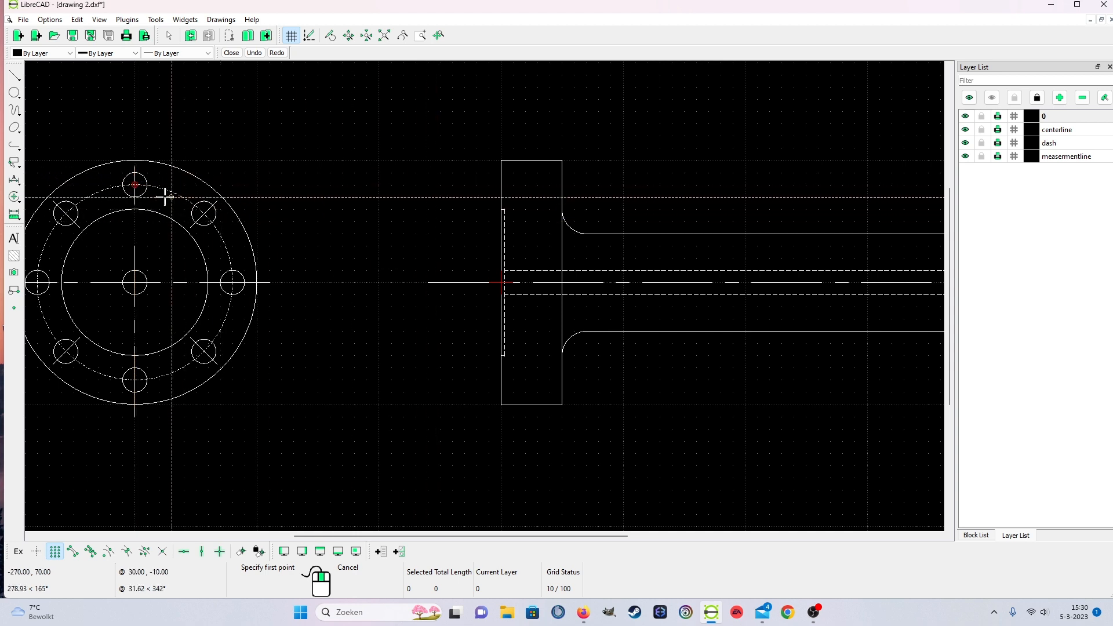
pyautogui.click(136, 184)
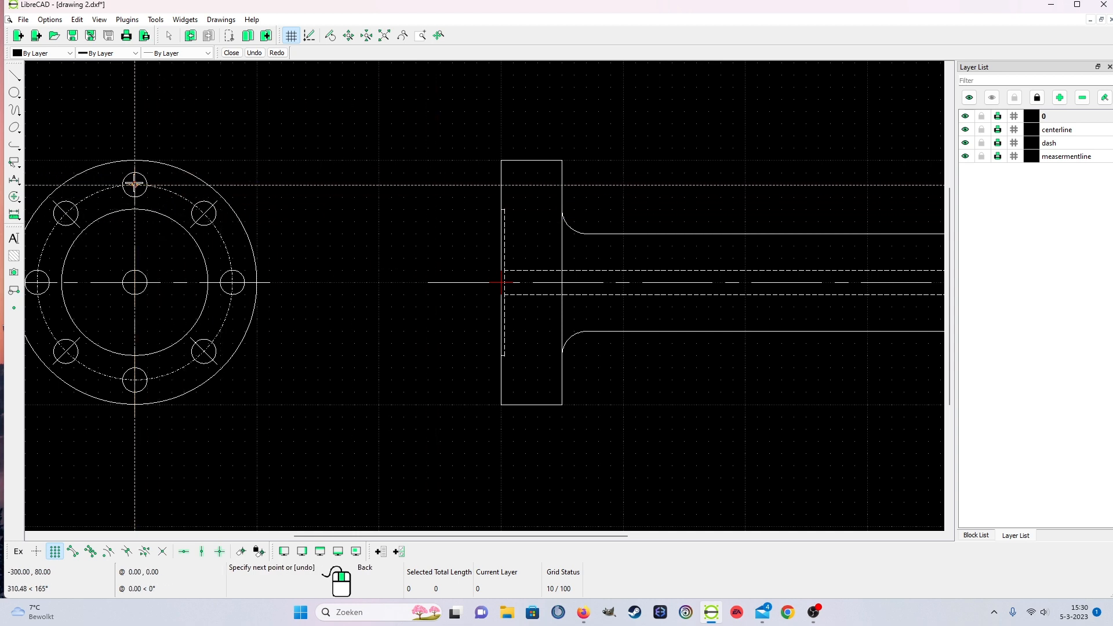
pyautogui.click(183, 551)
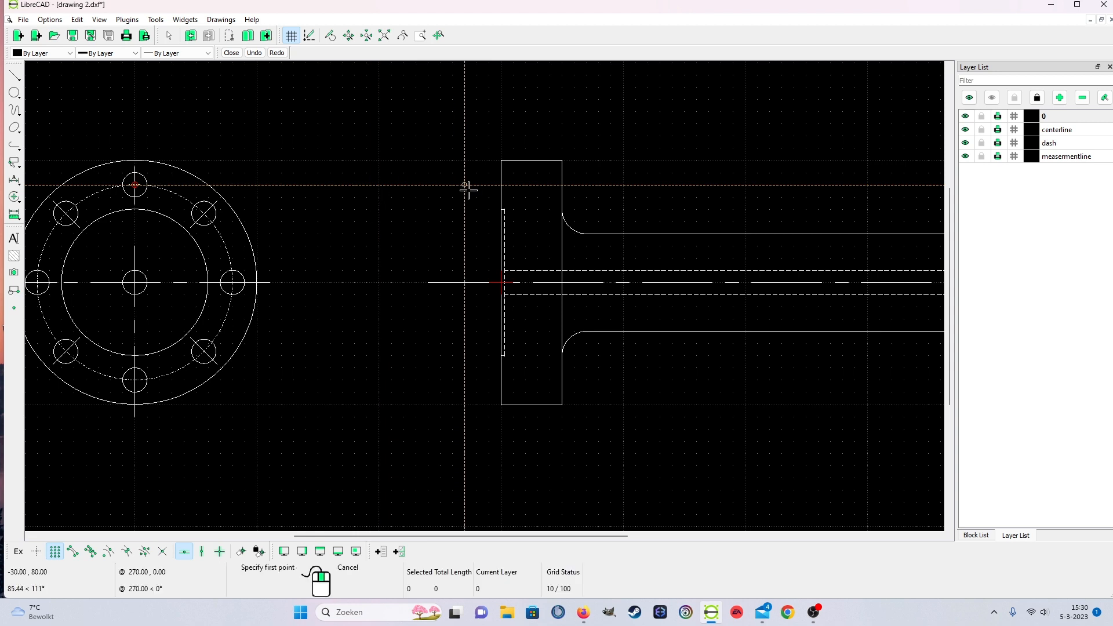
# On the centerline layer, draw a horizontal bolt-hole centerline through the large flange from -10,80 to 70,80.
pyautogui.click(1067, 130)
pyautogui.click(489, 184)
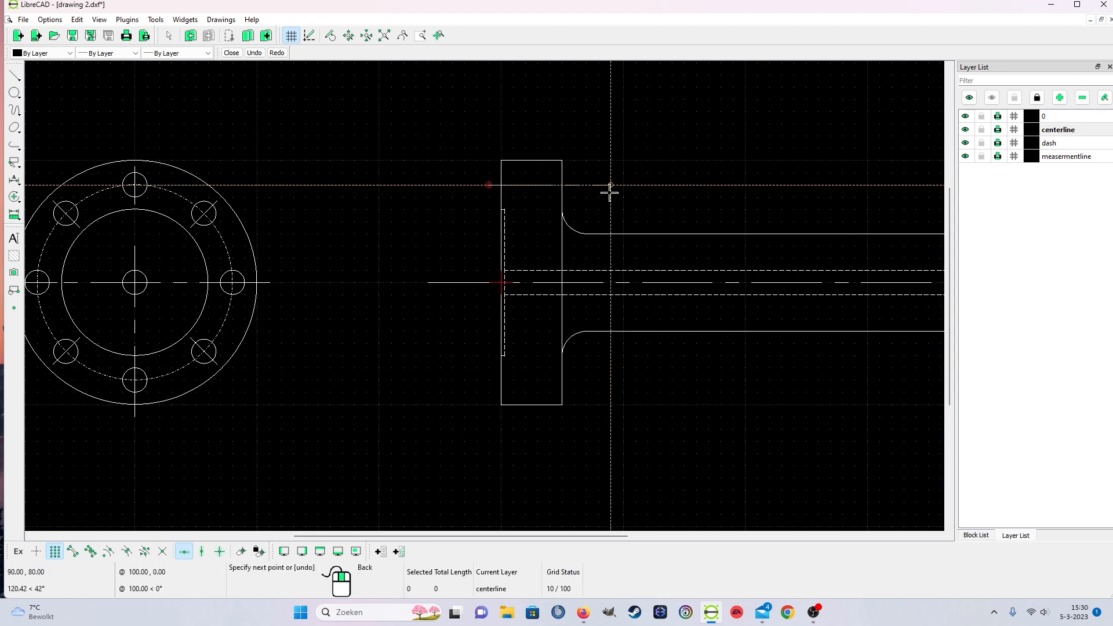
pyautogui.click(580, 191)
pyautogui.rightClick(580, 193)
pyautogui.rightClick(574, 206)
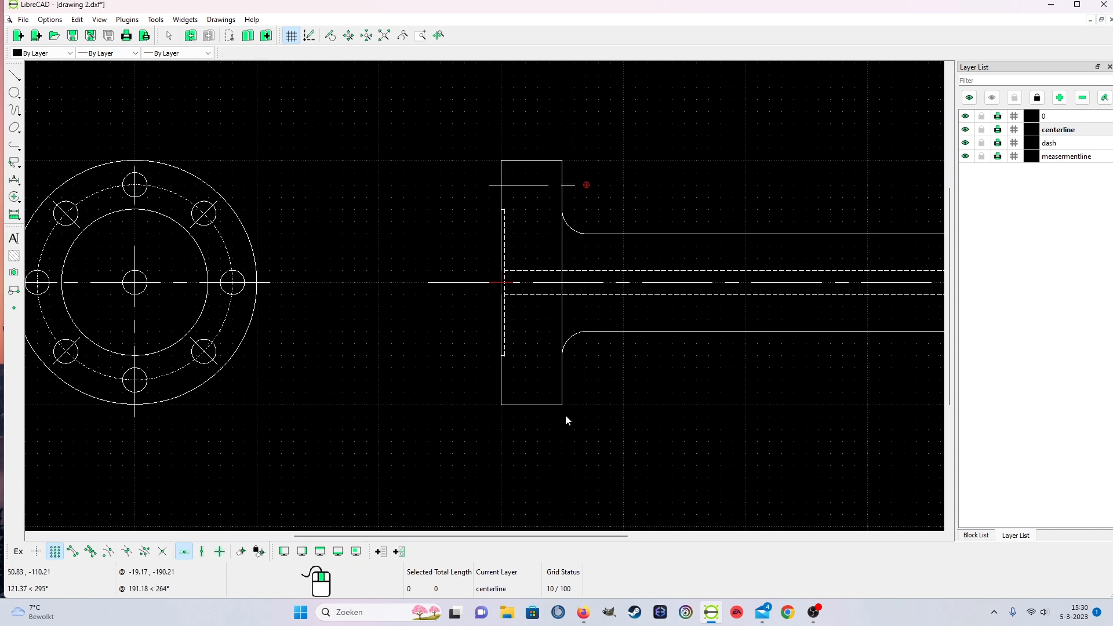
# Mirror the large flange's upper bolt-hole centerline across the shaft's horizontal centerline, keeping the original.
pyautogui.scroll(-2, 562, 423)
pyautogui.scroll(2, 558, 433)
pyautogui.scroll(-1, 557, 433)
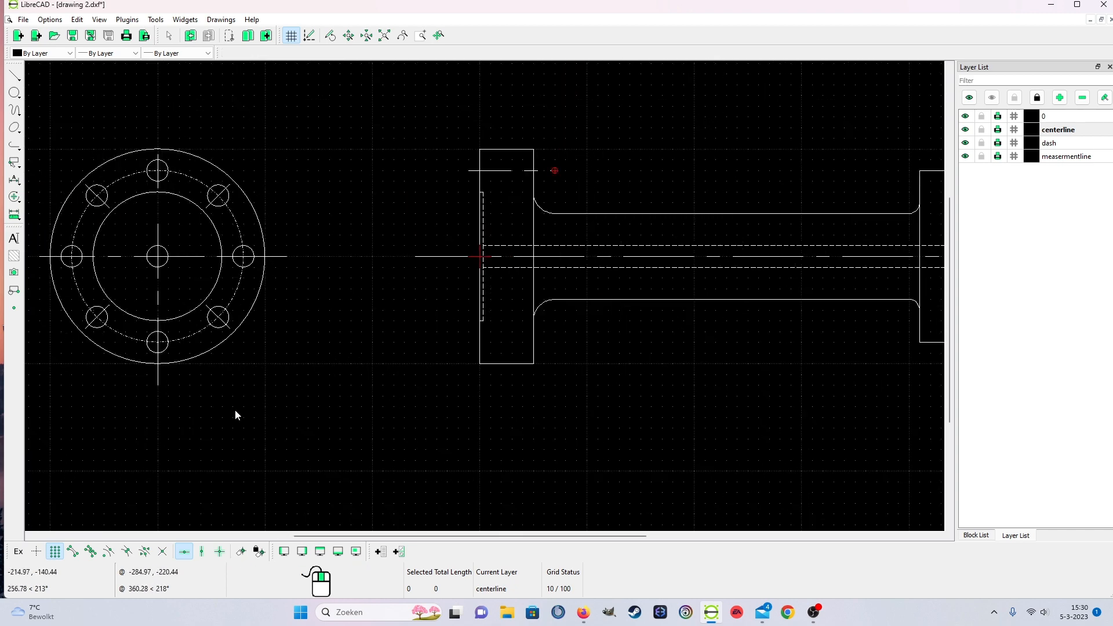
pyautogui.click(522, 170)
pyautogui.rightClick(615, 385)
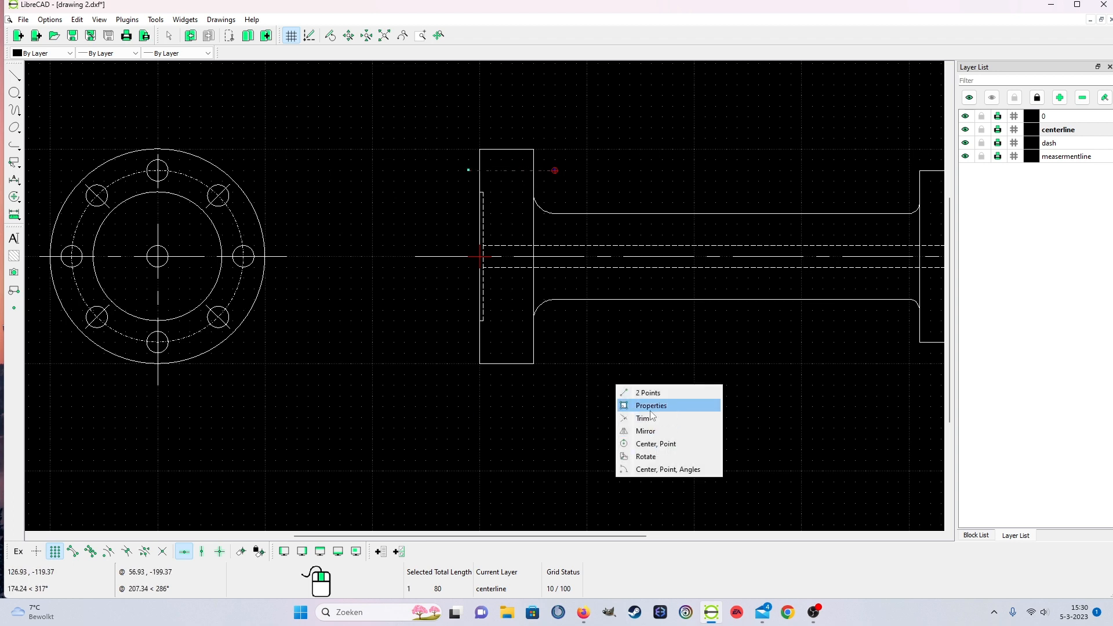
pyautogui.click(658, 428)
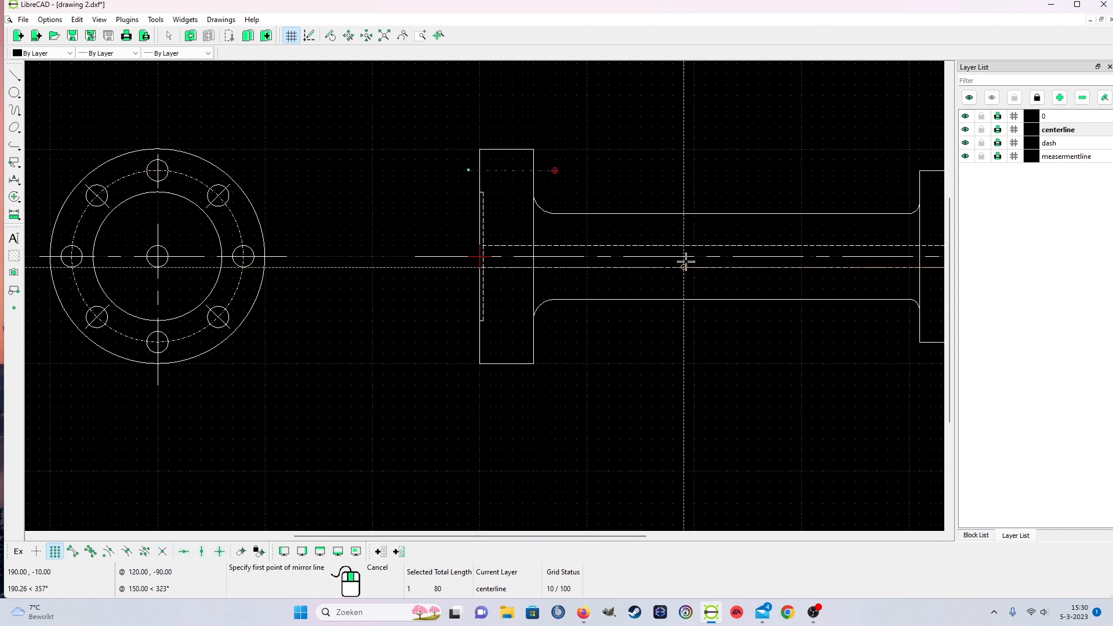
pyautogui.click(608, 256)
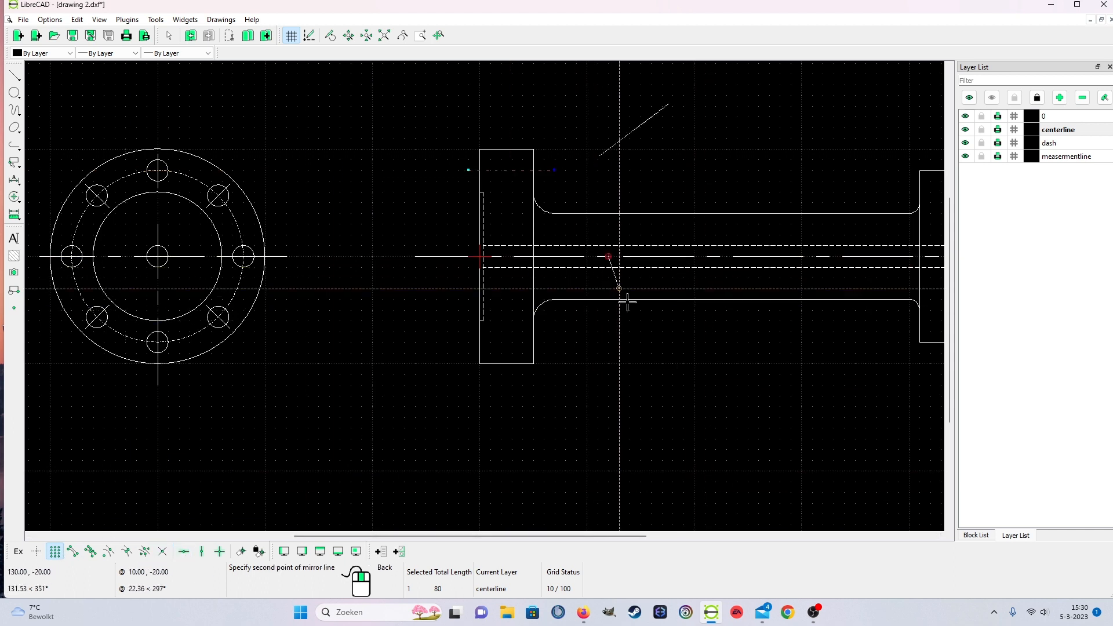
pyautogui.click(765, 262)
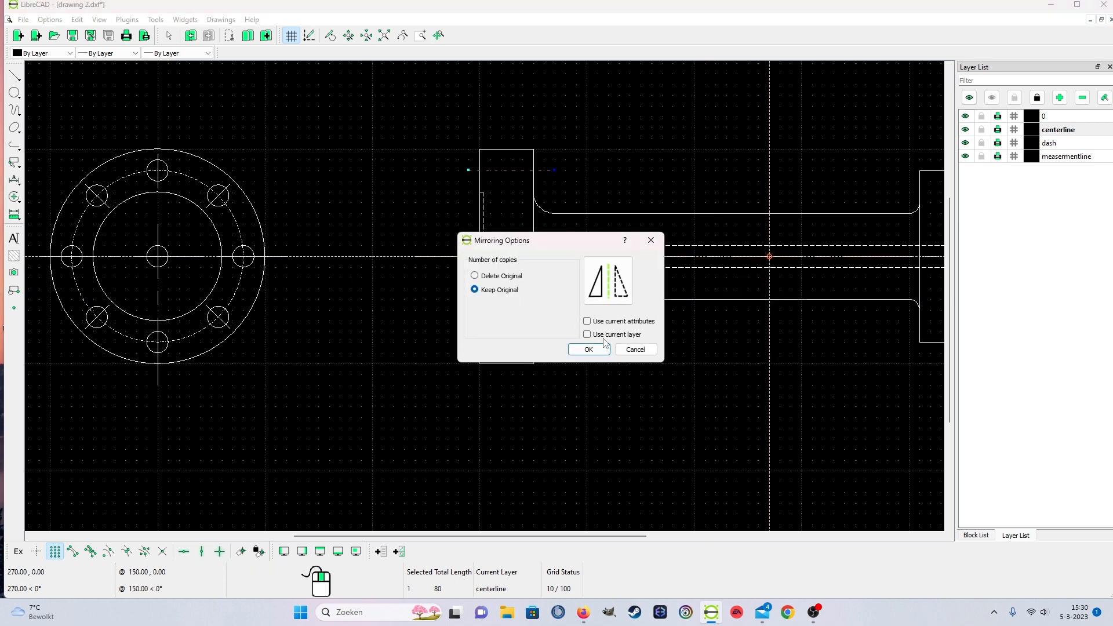
pyautogui.click(580, 351)
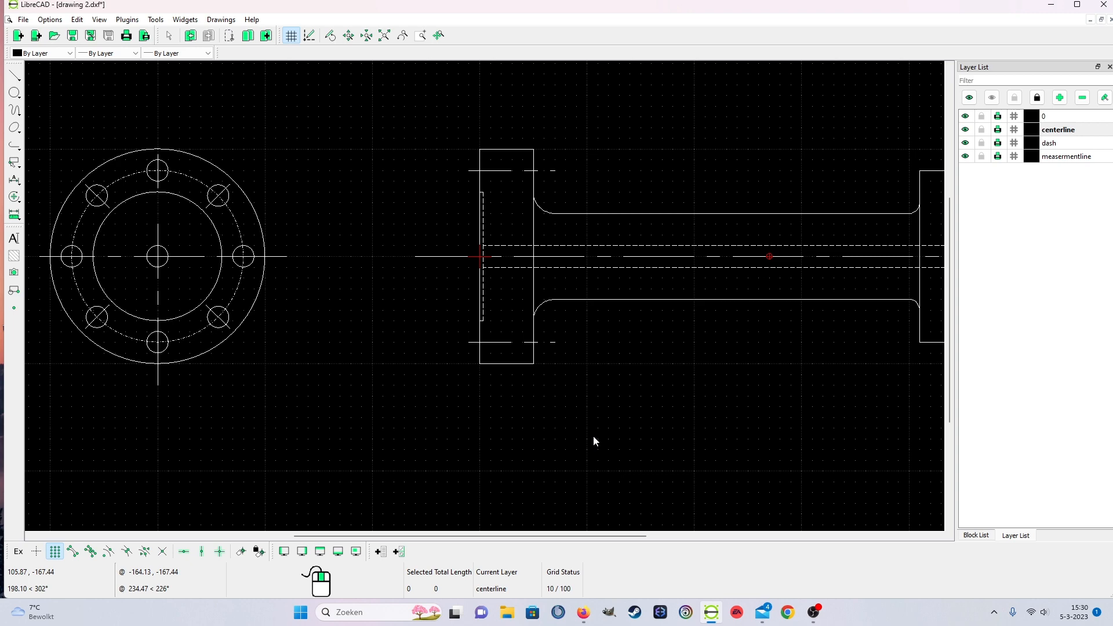
pyautogui.scroll(-3, 593, 436)
pyautogui.scroll(2, 611, 435)
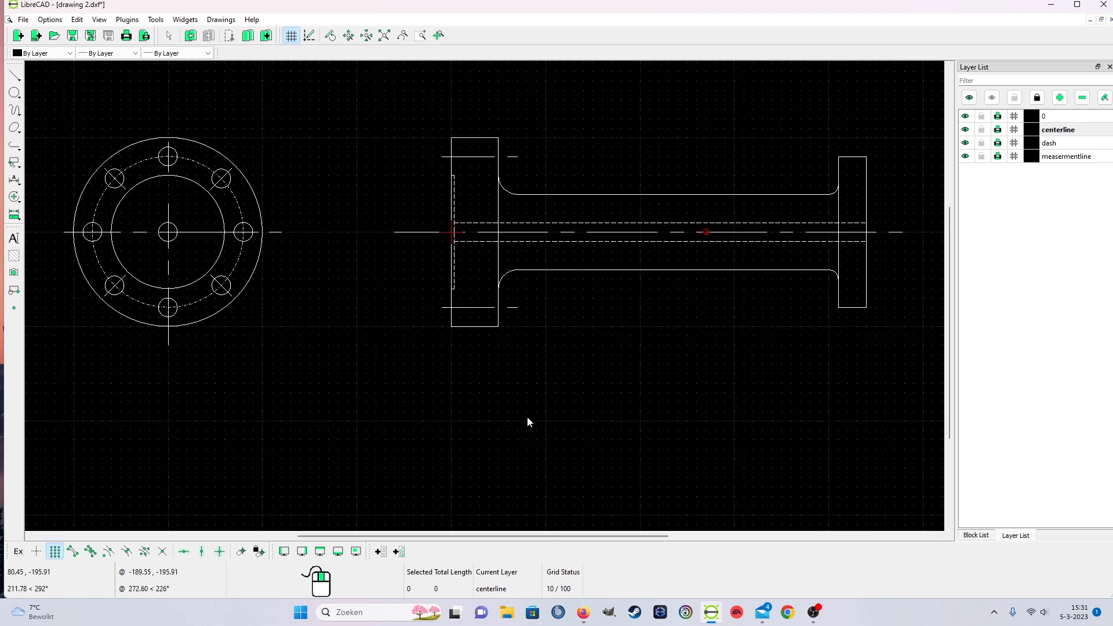
pyautogui.moveTo(516, 537); pyautogui.dragTo(554, 537)
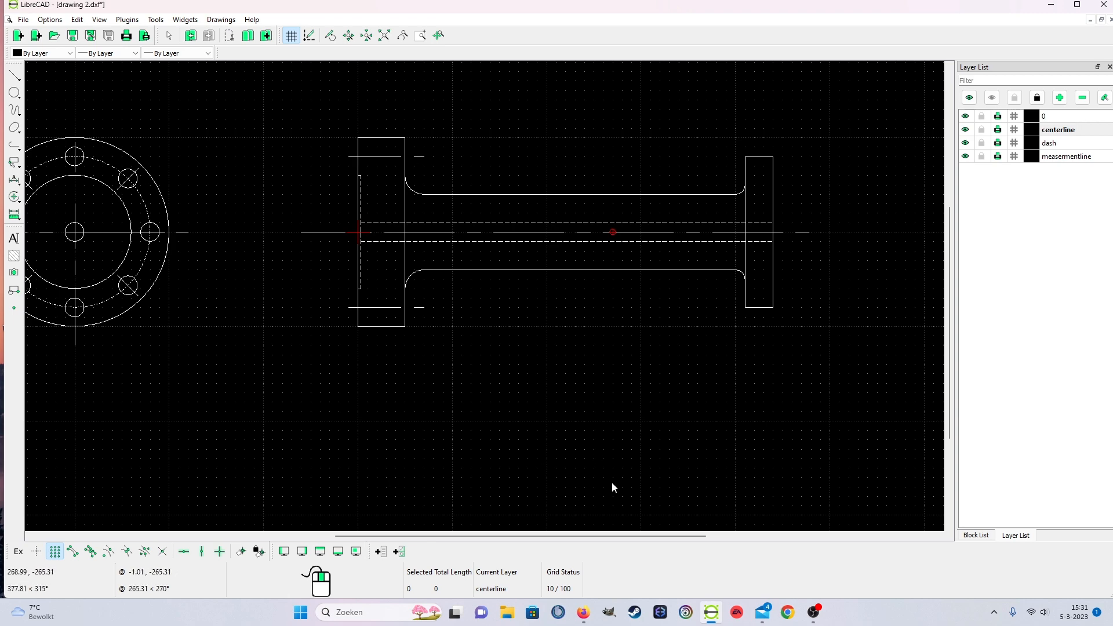
pyautogui.scroll(-1, 552, 489)
pyautogui.scroll(-2, 777, 310)
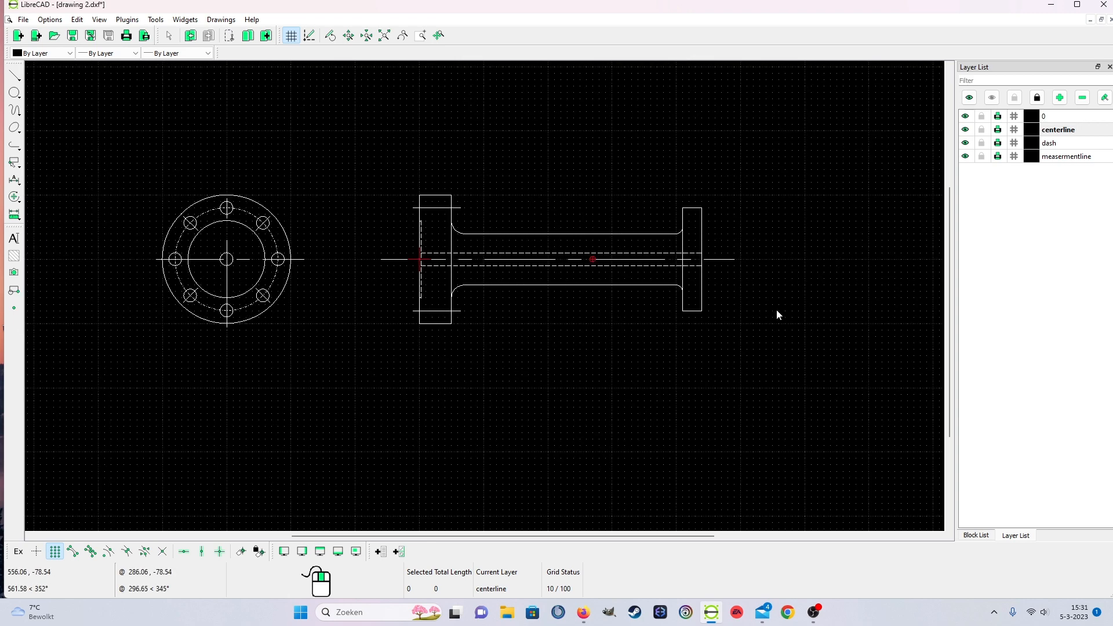
pyautogui.scroll(2, 774, 315)
pyautogui.scroll(-1, 770, 316)
pyautogui.scroll(1, 745, 318)
pyautogui.scroll(-1, 745, 316)
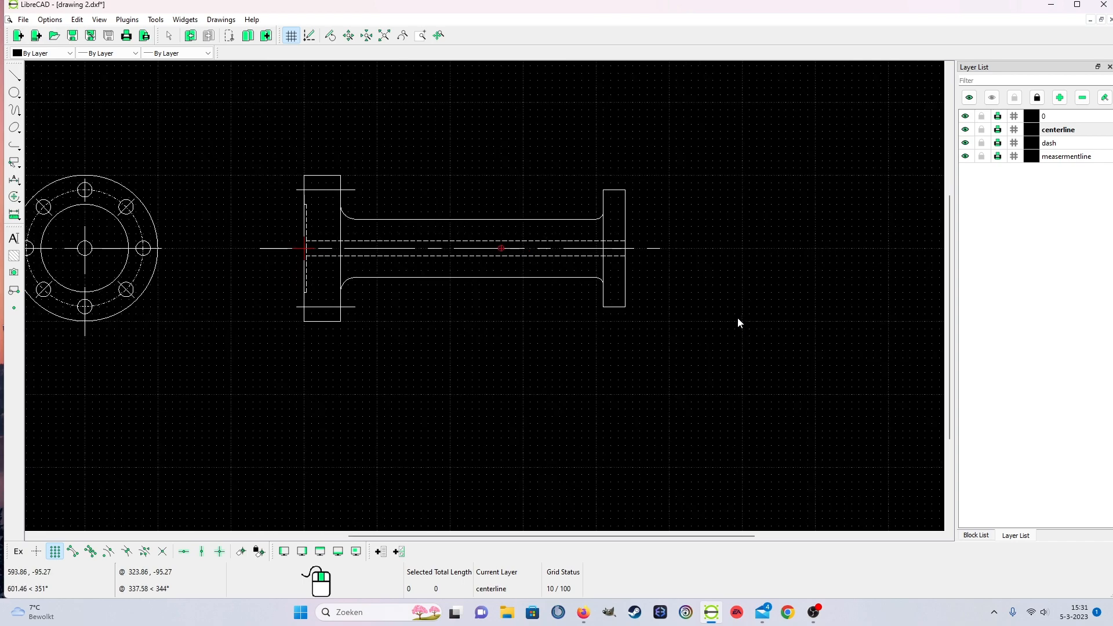
pyautogui.scroll(-2, 637, 333)
pyautogui.scroll(1, 406, 362)
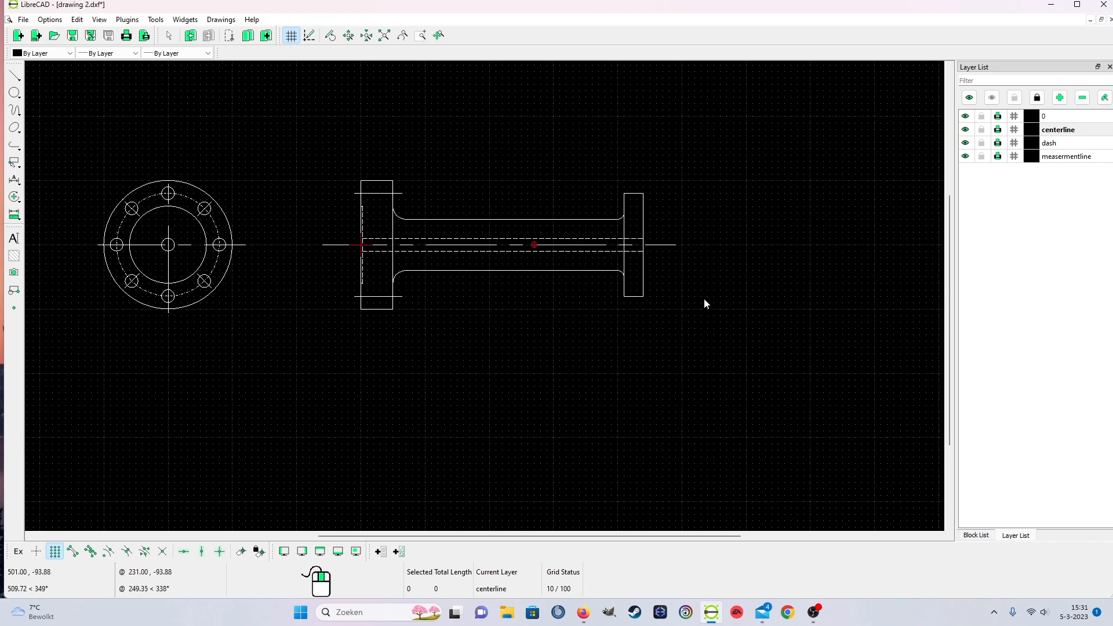
pyautogui.scroll(2, 775, 227)
pyautogui.scroll(-1, 829, 232)
pyautogui.scroll(1, 828, 250)
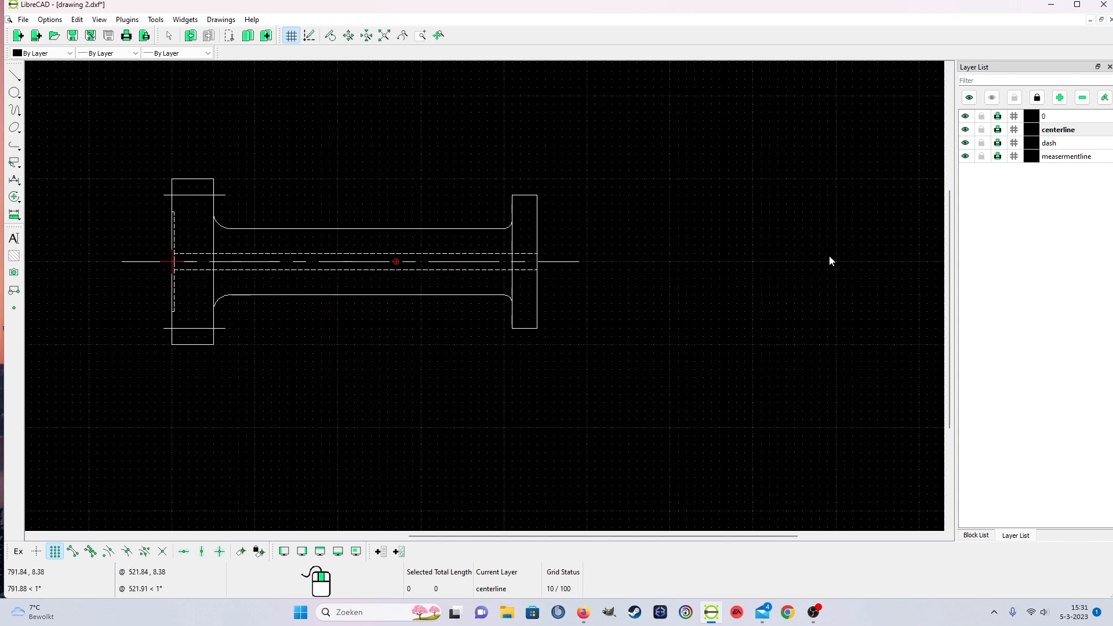
# Draw a circle centred on the shaft axis at 700,0 with radius 80, beyond the small flange, for a second end view.
pyautogui.scroll(-3, 75, 266)
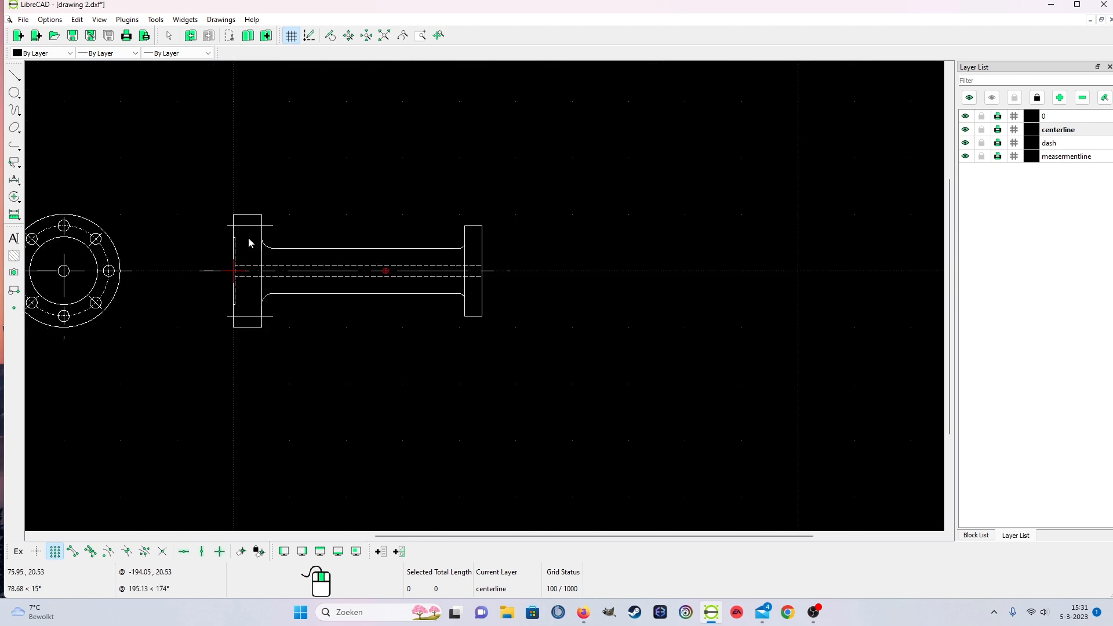
pyautogui.click(15, 93)
pyautogui.click(52, 93)
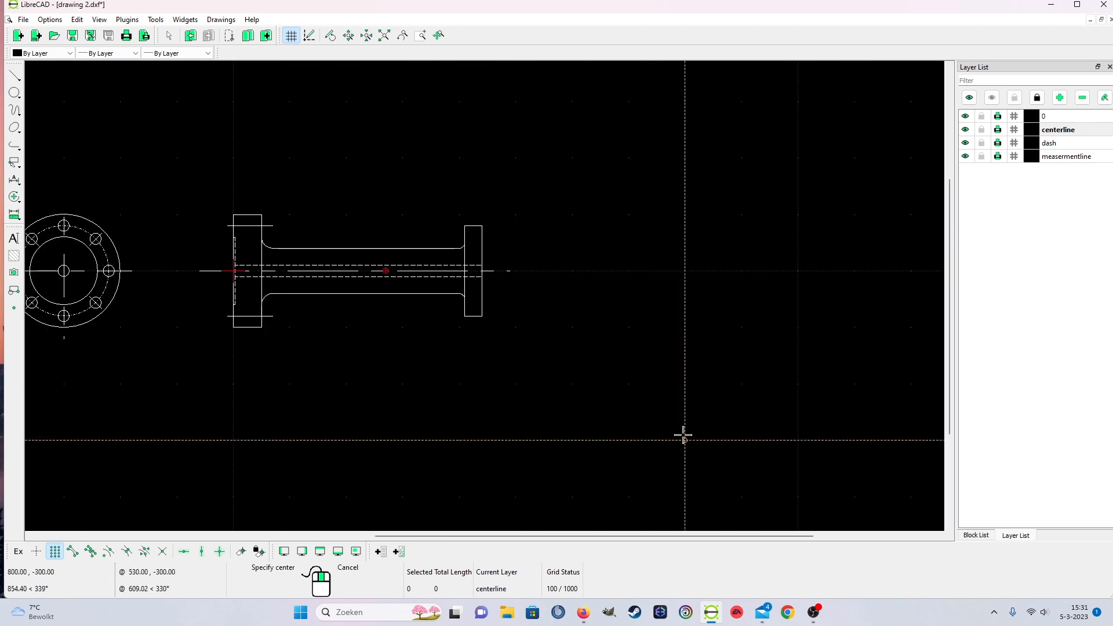
pyautogui.click(628, 271)
pyautogui.scroll(2, 632, 246)
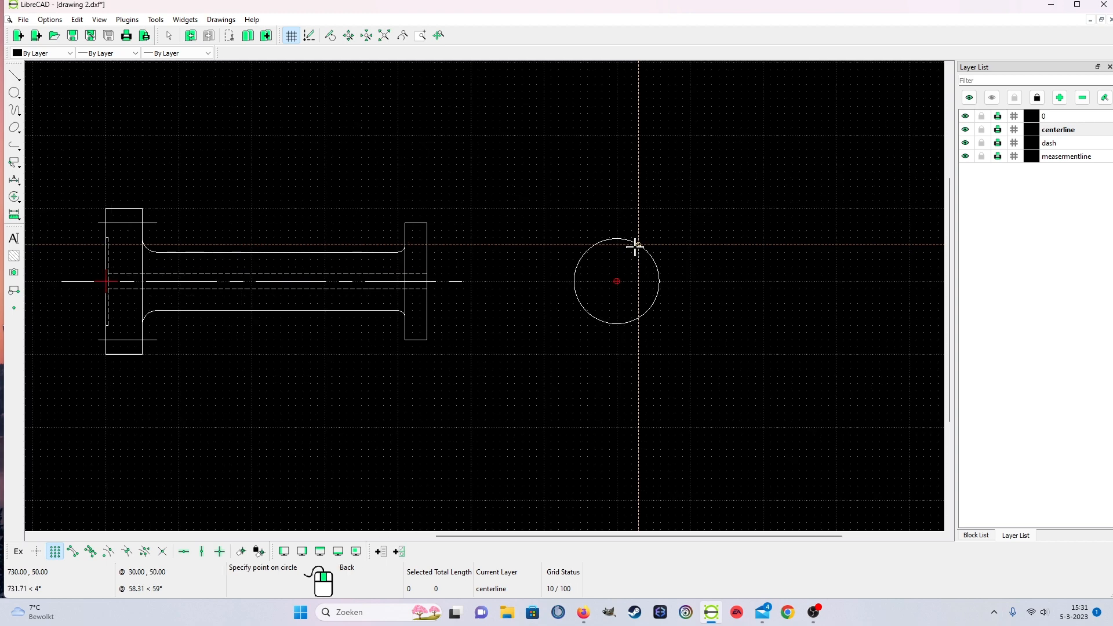
pyautogui.click(614, 222)
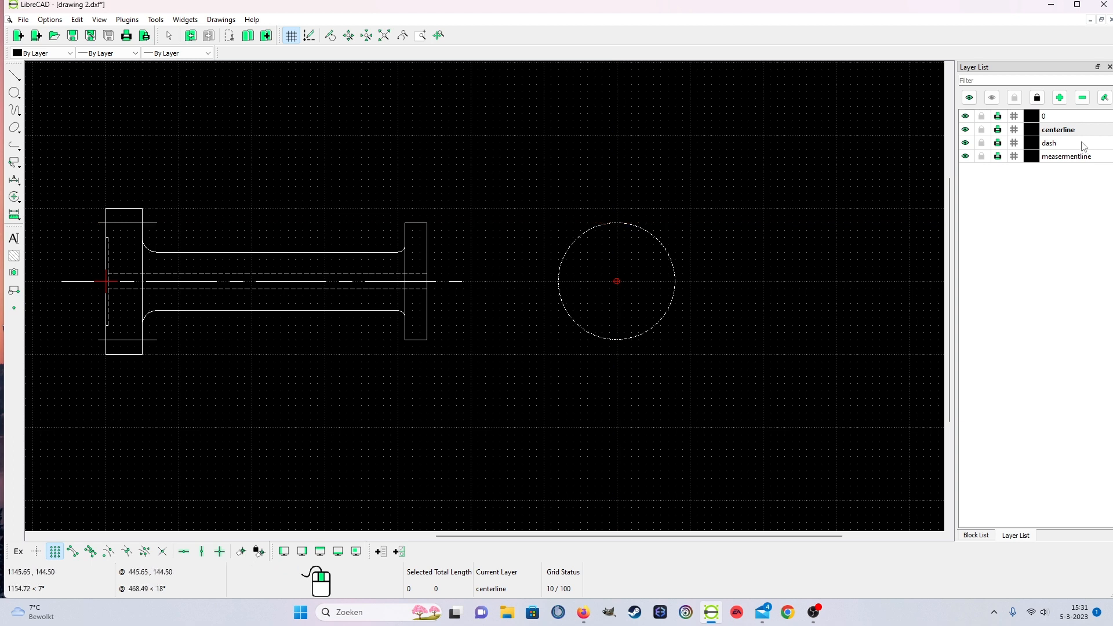
# Make layer 0 current and move the new radius 80 circle from the centerline layer to layer 0.
pyautogui.click(1072, 117)
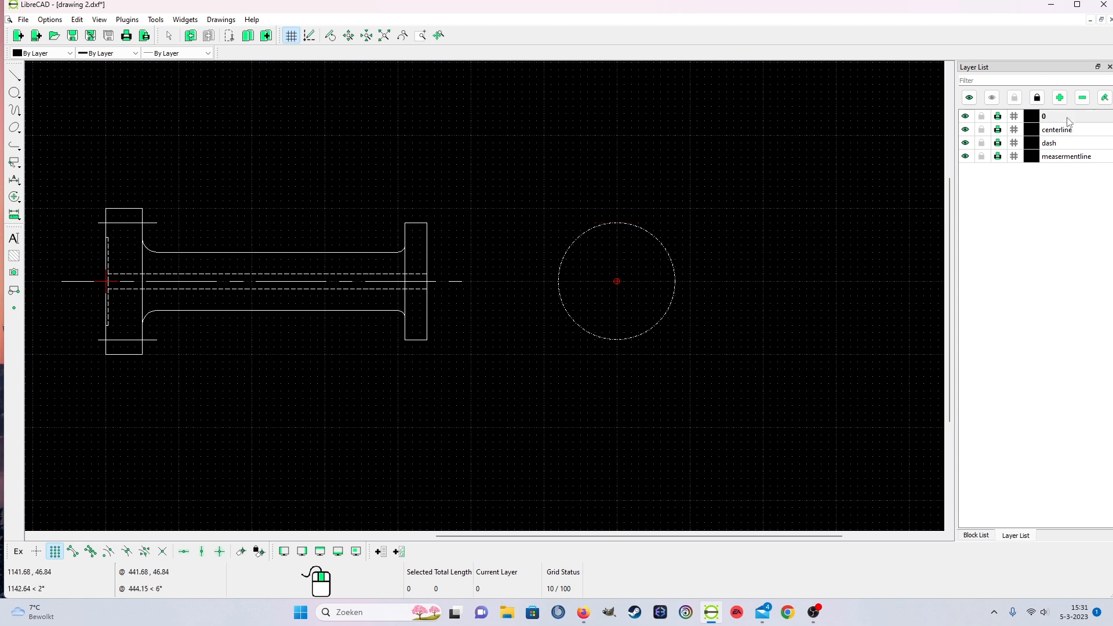
pyautogui.rightClick(564, 394)
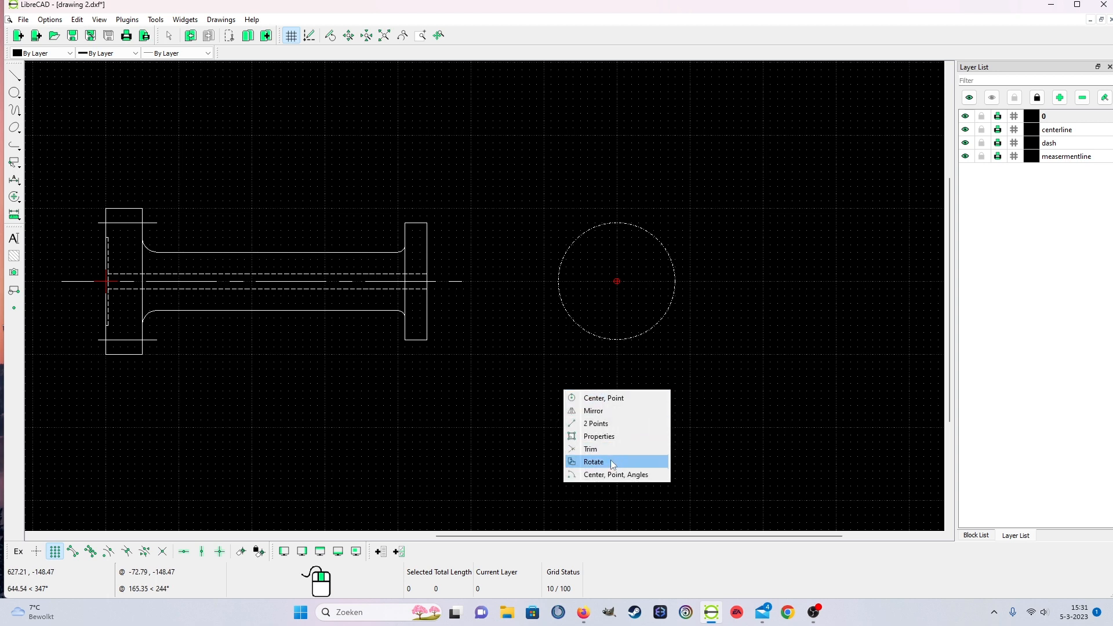
pyautogui.click(599, 437)
pyautogui.click(622, 344)
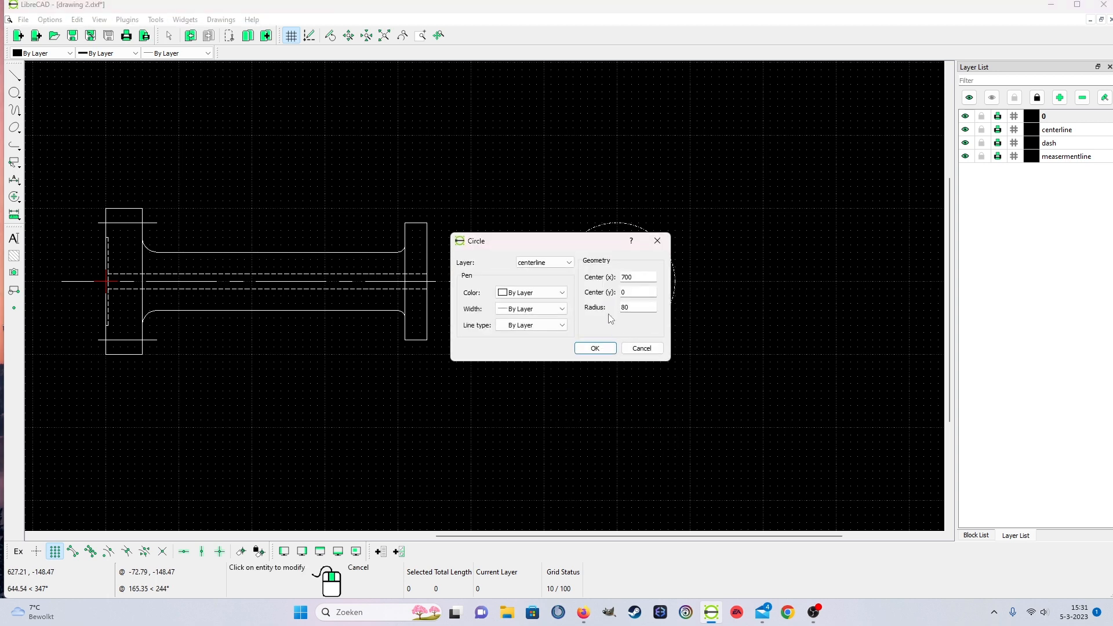
pyautogui.click(551, 262)
pyautogui.click(555, 272)
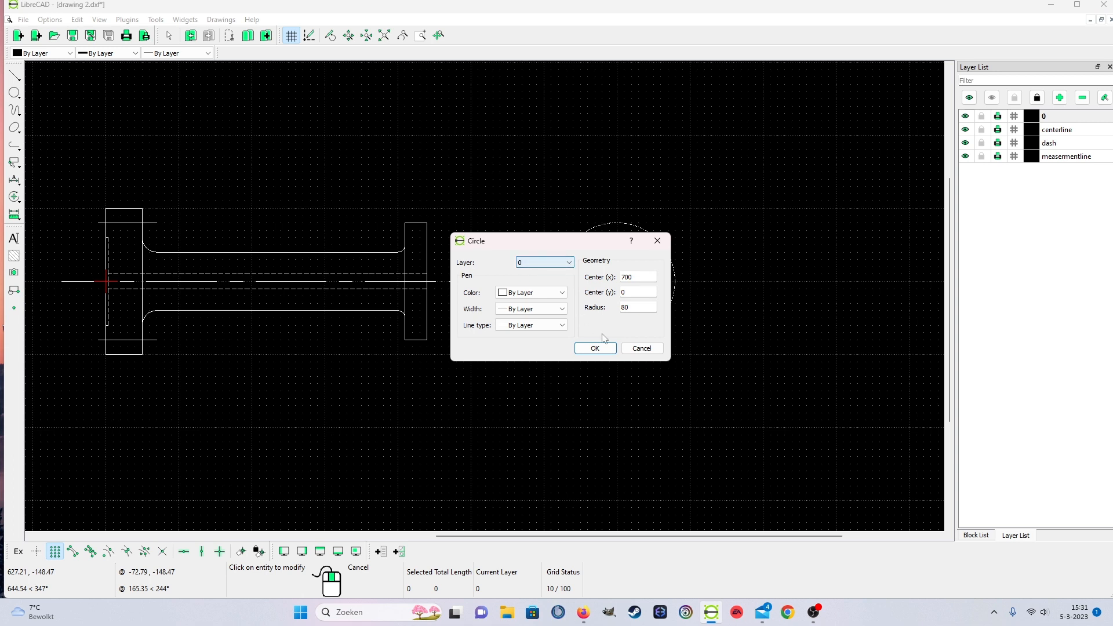
pyautogui.click(595, 348)
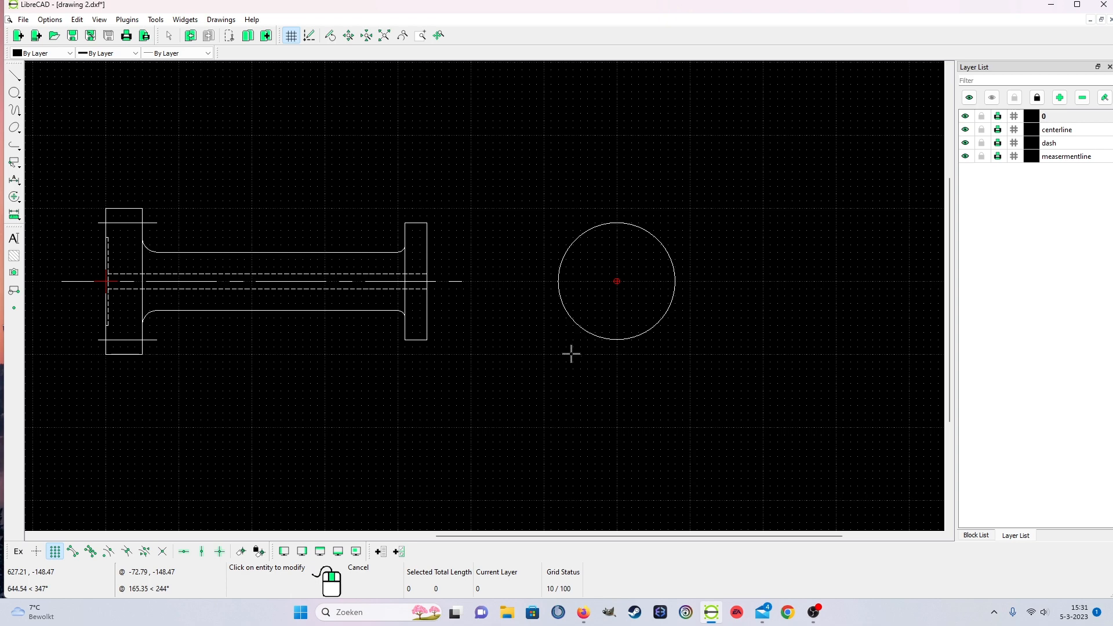
pyautogui.click(525, 516)
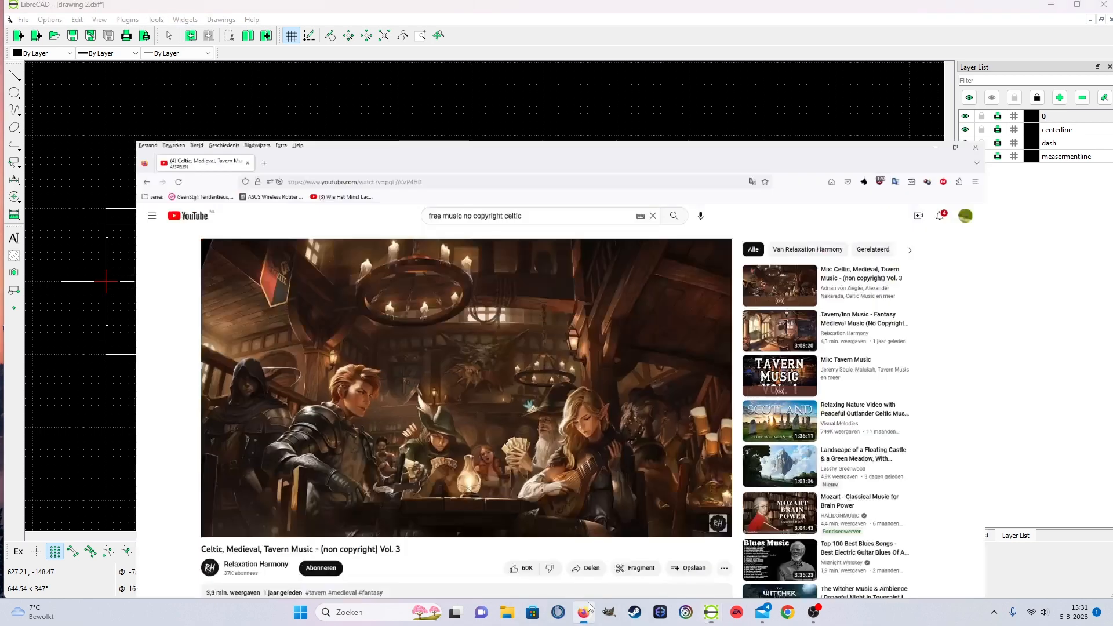
pyautogui.click(185, 492)
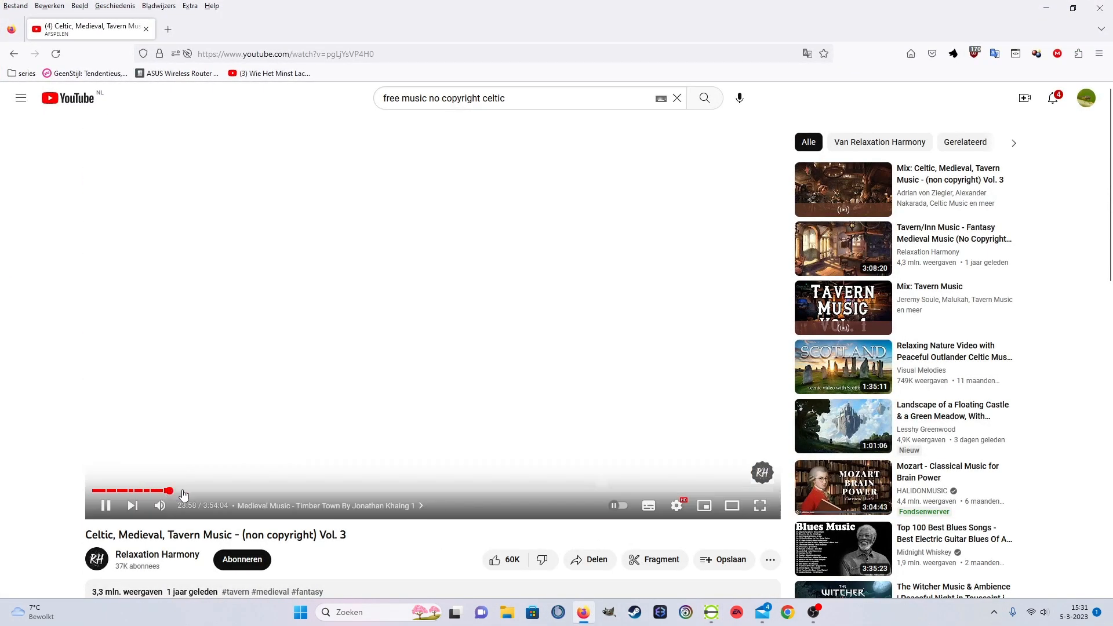
pyautogui.hotkey('alt', 'Tab')
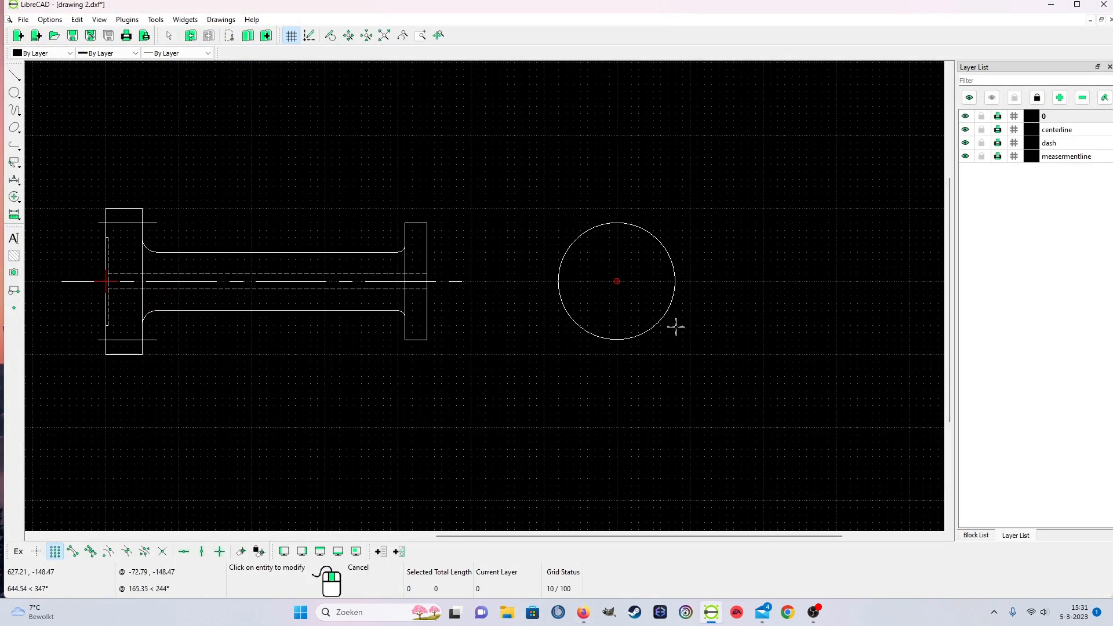
# On the centerline layer, draw a bolt circle of radius 60 centred at 700,0 inside the small flange's end view.
pyautogui.scroll(1, 676, 327)
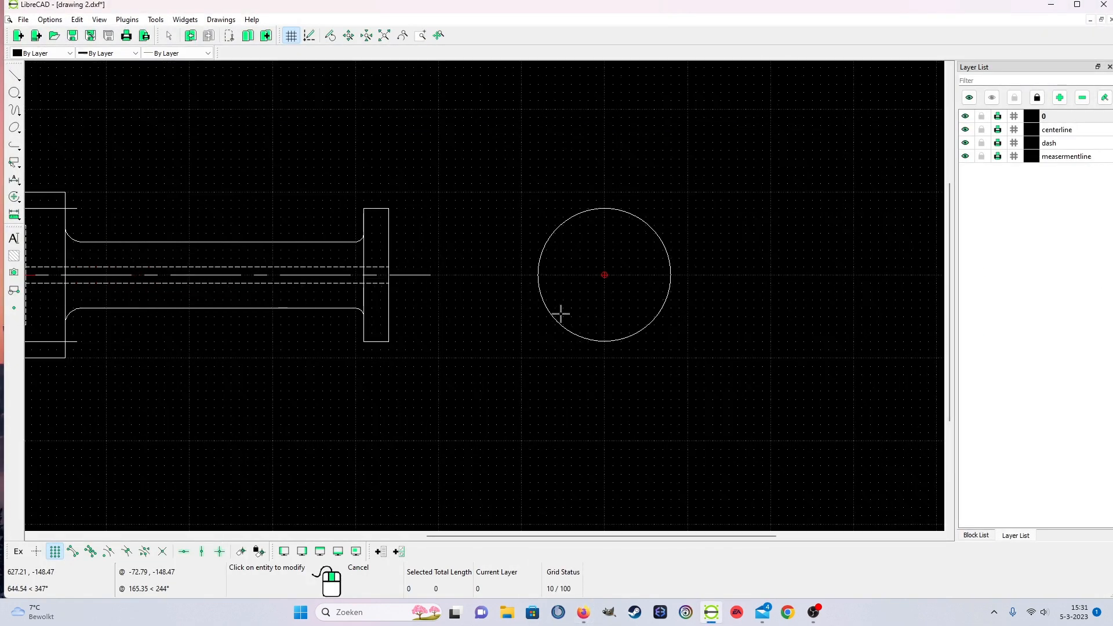
pyautogui.click(15, 76)
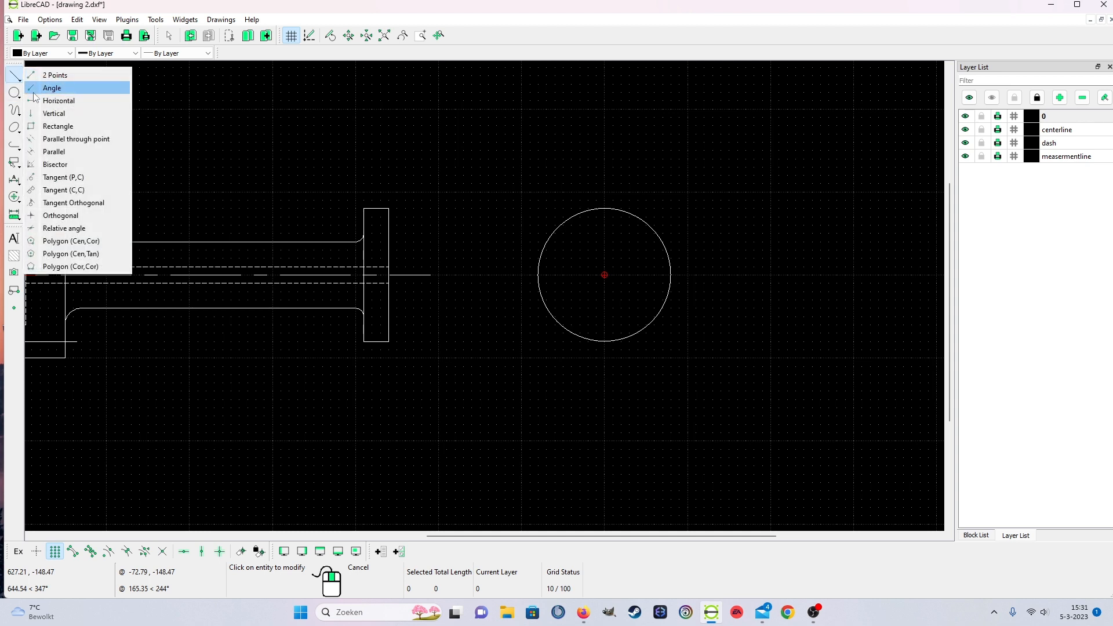
pyautogui.click(15, 93)
pyautogui.click(50, 92)
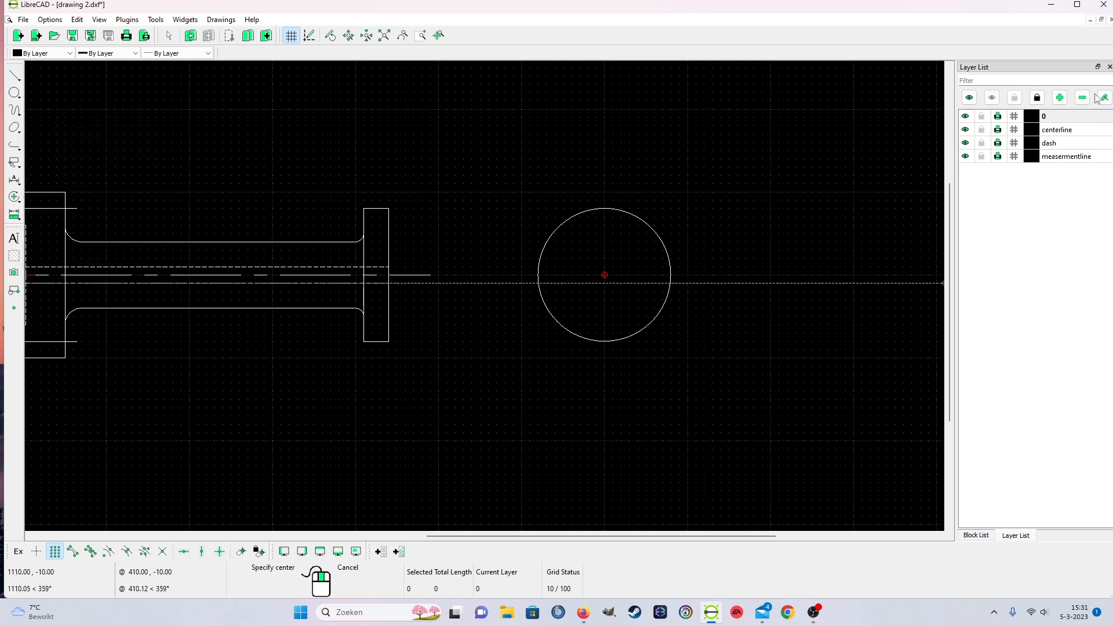
pyautogui.click(1060, 131)
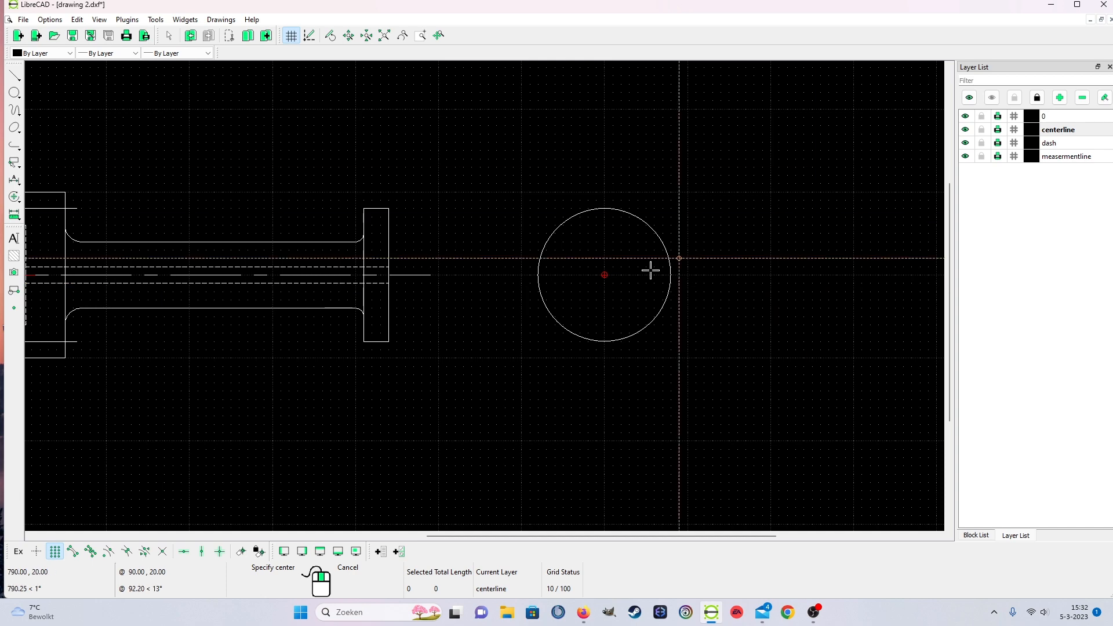
pyautogui.click(604, 275)
pyautogui.click(601, 224)
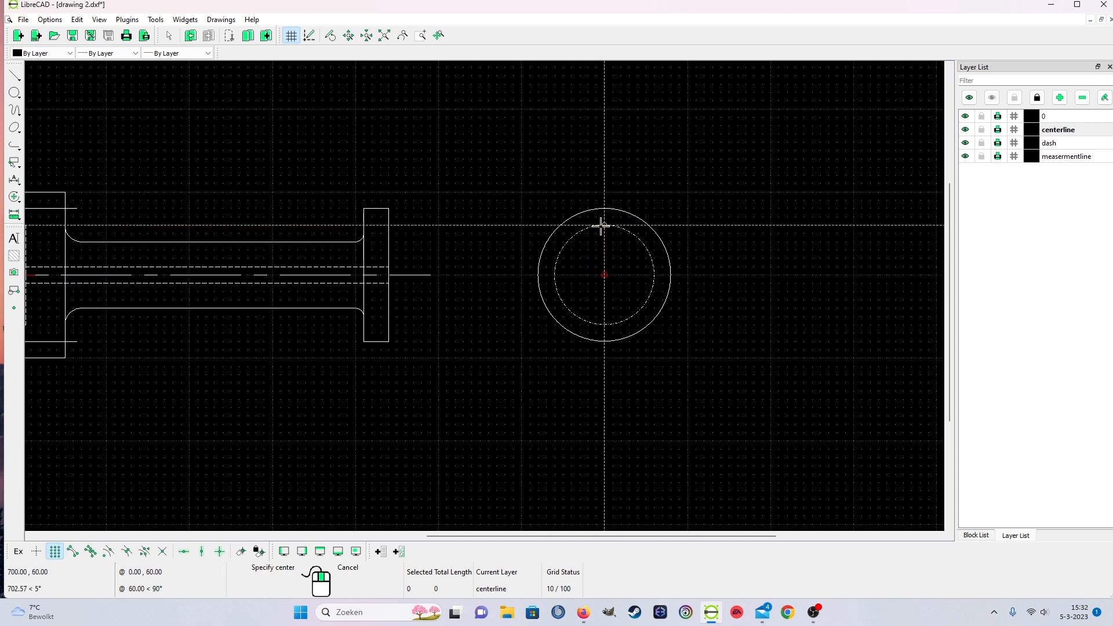
# Draw a short vertical centre mark across the top of the bolt circle, from 700,70 to 700,50.
pyautogui.scroll(1, 600, 269)
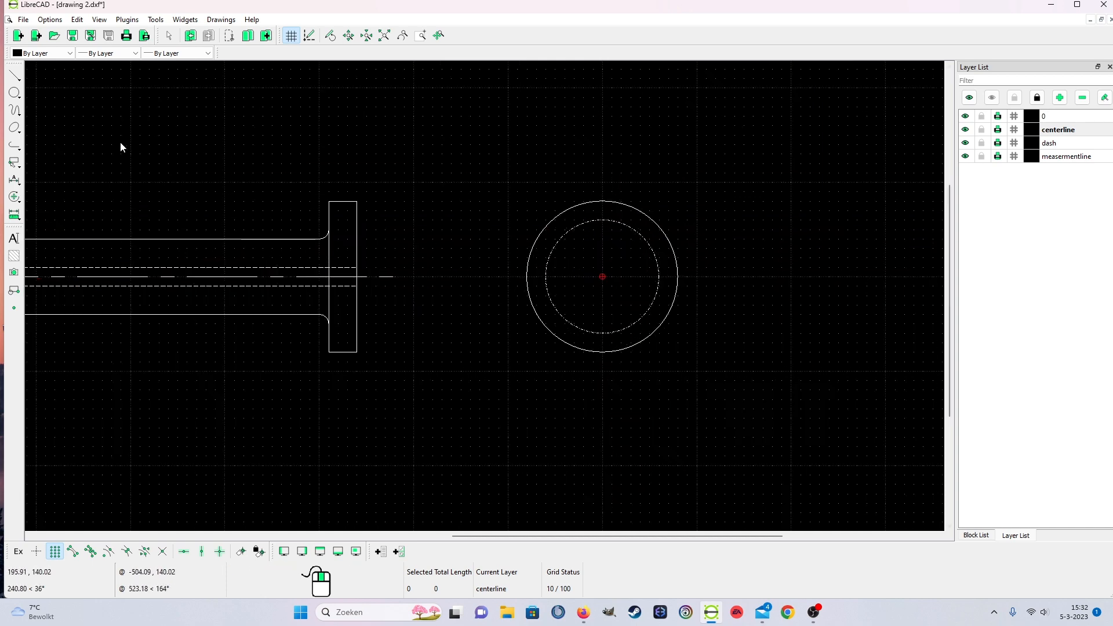
pyautogui.click(15, 76)
pyautogui.click(39, 80)
pyautogui.scroll(2, 551, 258)
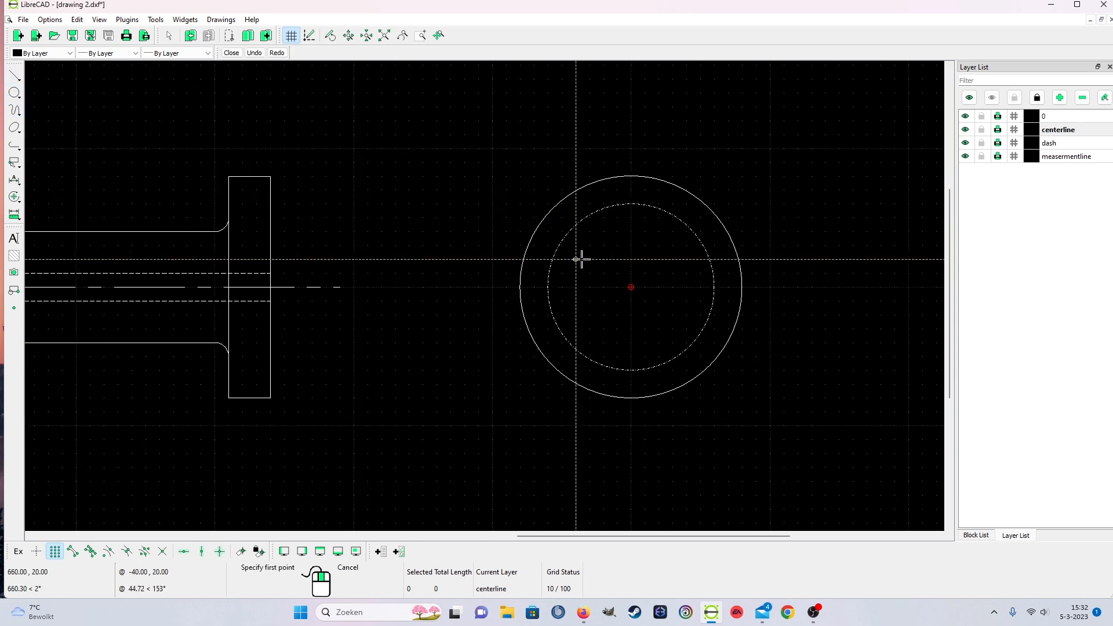
pyautogui.scroll(1, 644, 208)
pyautogui.click(631, 181)
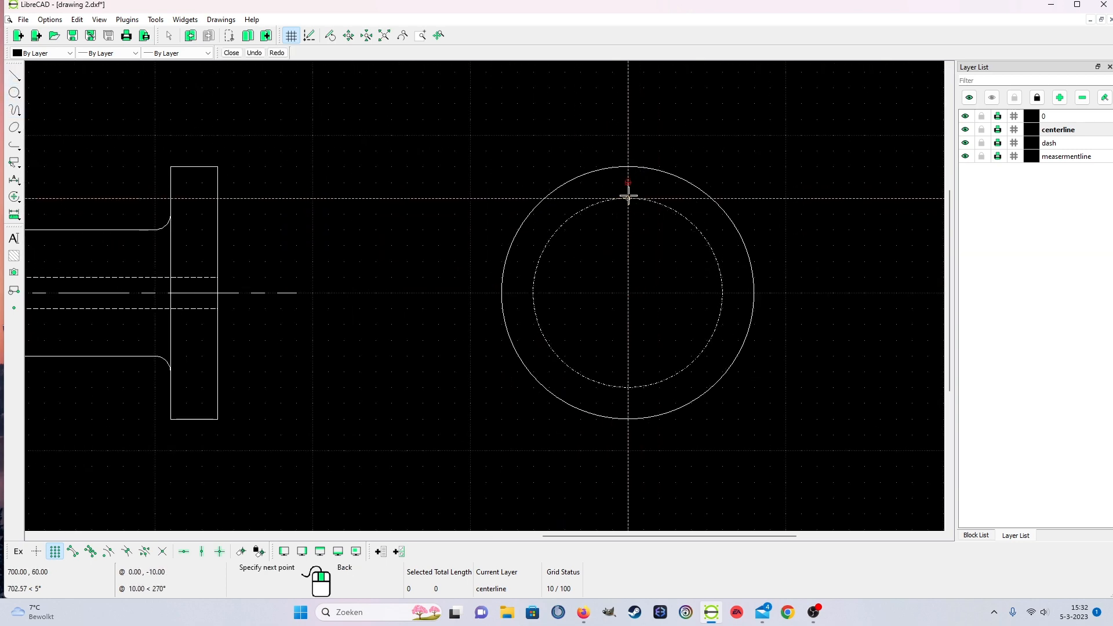
pyautogui.click(628, 216)
pyautogui.rightClick(631, 218)
pyautogui.rightClick(649, 258)
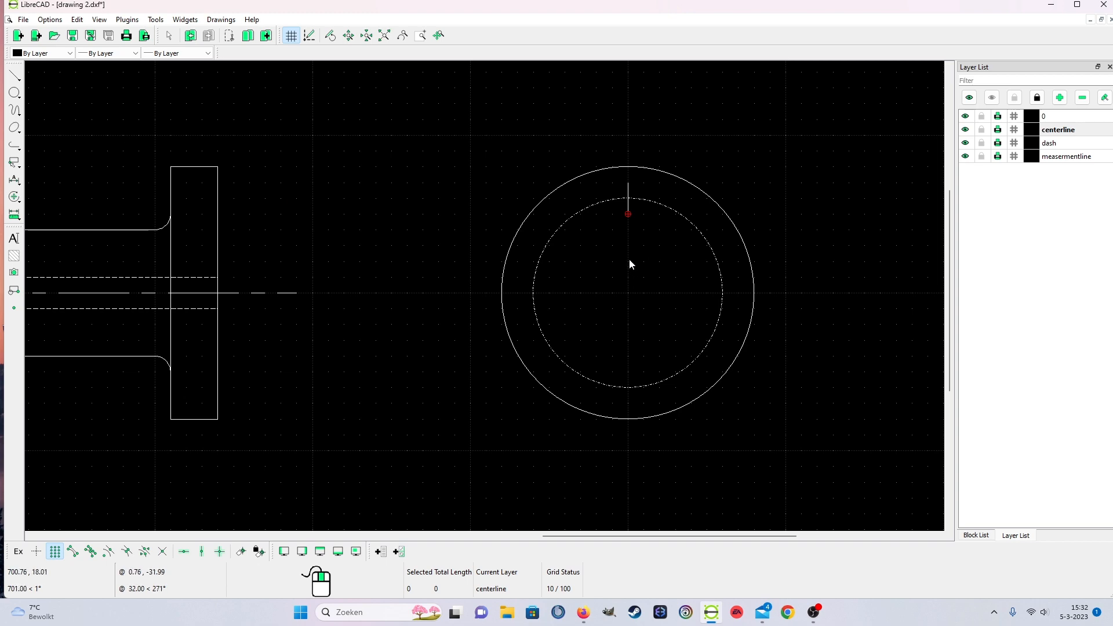
# Make layer 0 current and draw a bolt hole of radius 6 centred at 700,60 on the bolt circle.
pyautogui.scroll(4, 628, 259)
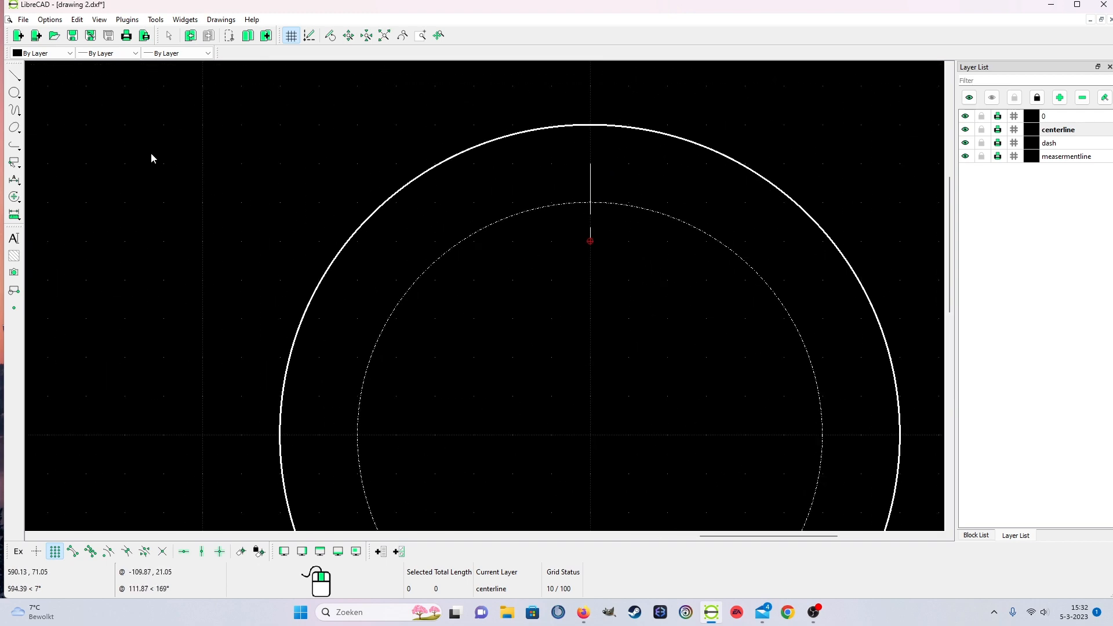
pyautogui.click(15, 92)
pyautogui.click(44, 91)
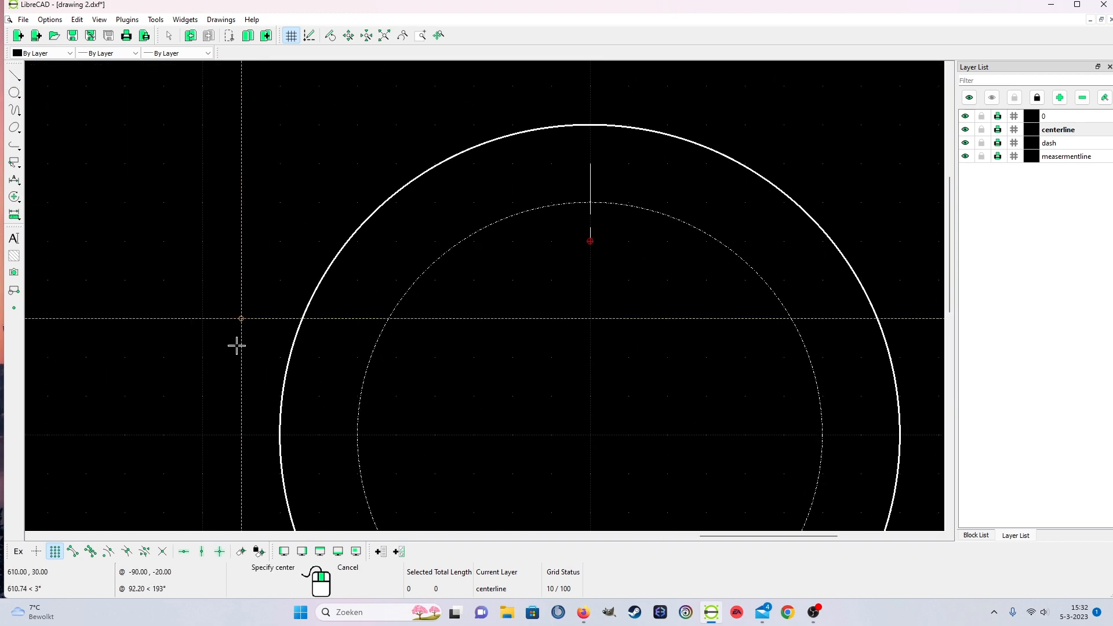
pyautogui.click(1050, 116)
pyautogui.click(590, 203)
pyautogui.scroll(2, 591, 189)
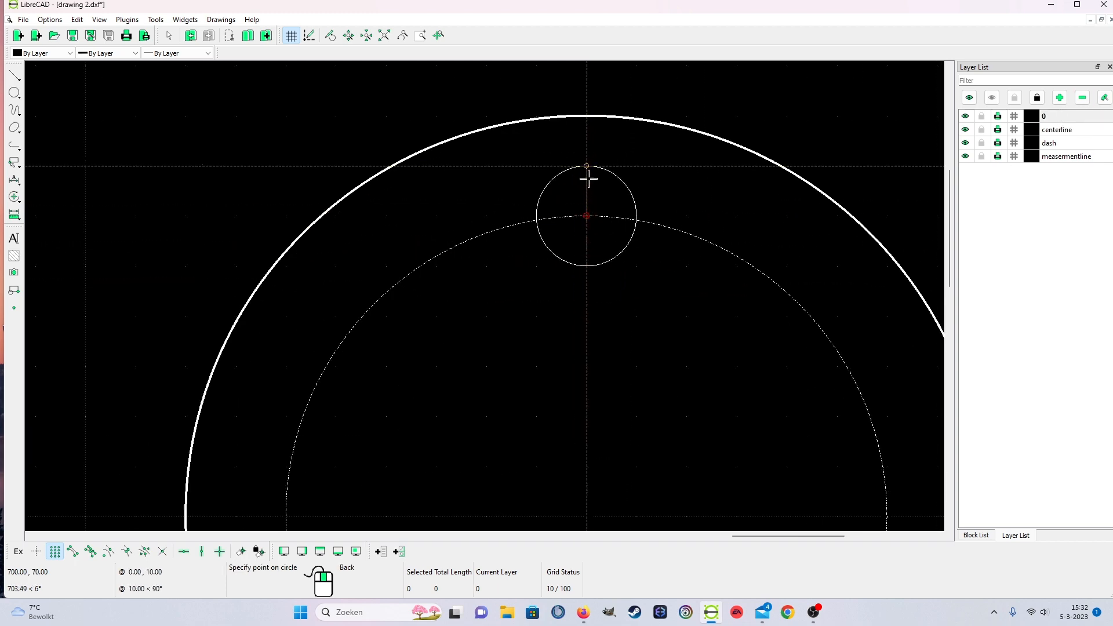
pyautogui.scroll(2, 591, 195)
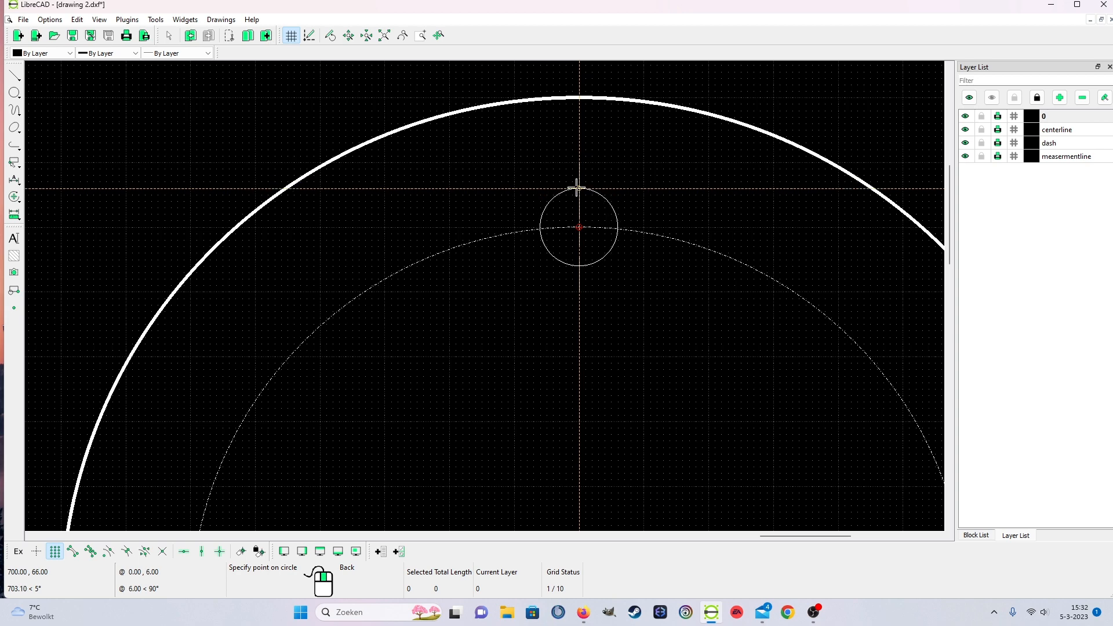
pyautogui.click(577, 187)
pyautogui.scroll(-4, 604, 251)
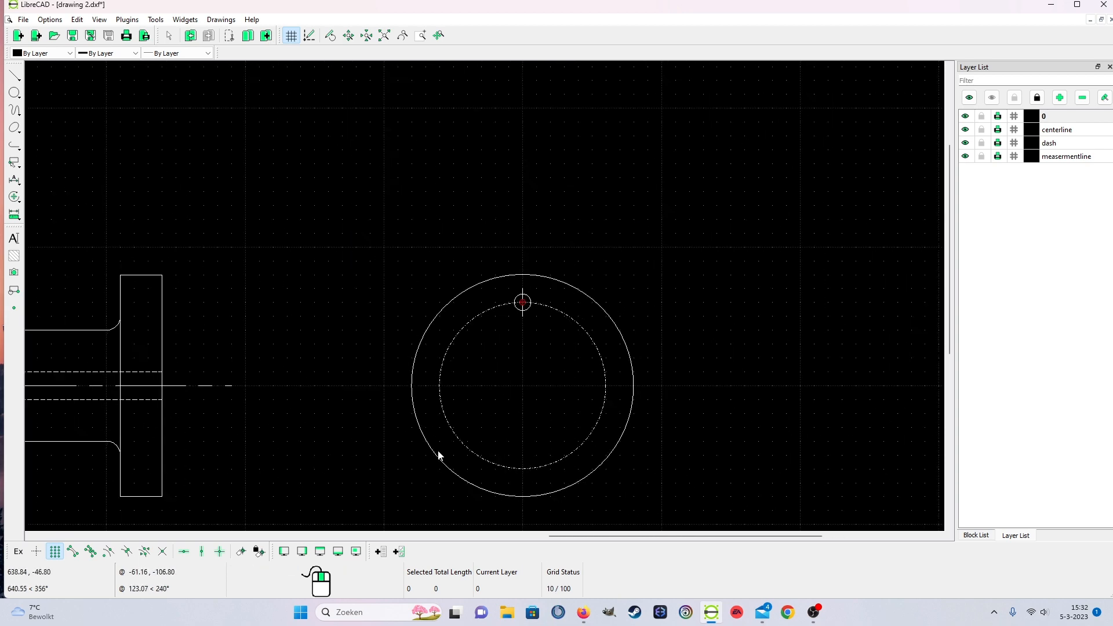
pyautogui.scroll(1, 463, 455)
pyautogui.scroll(-1, 476, 452)
pyautogui.scroll(1, 565, 328)
pyautogui.scroll(3, 522, 307)
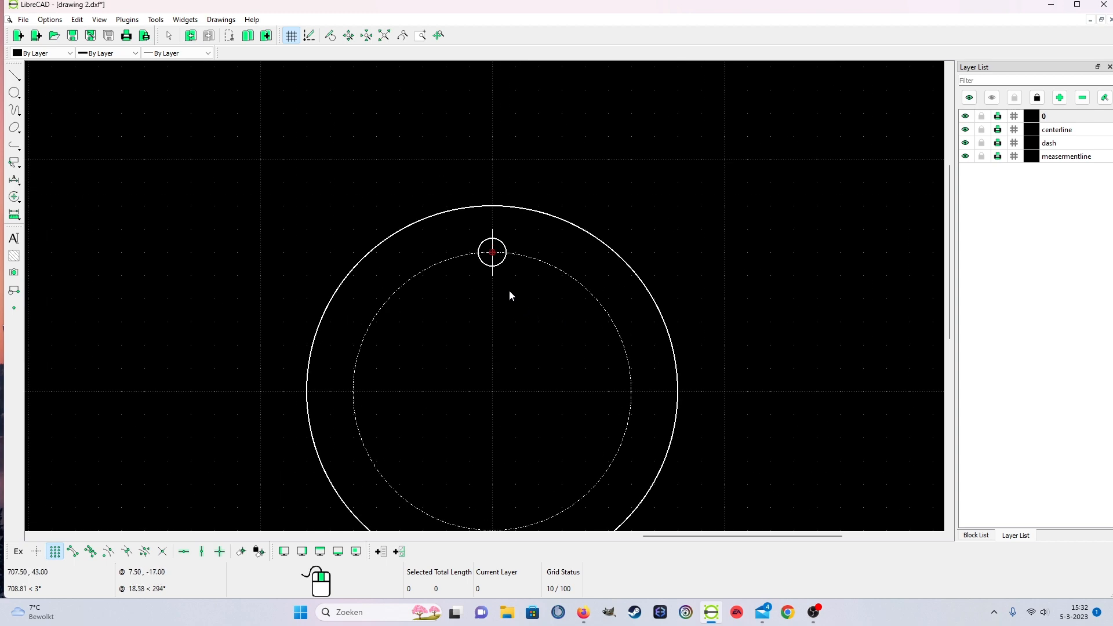
pyautogui.click(504, 264)
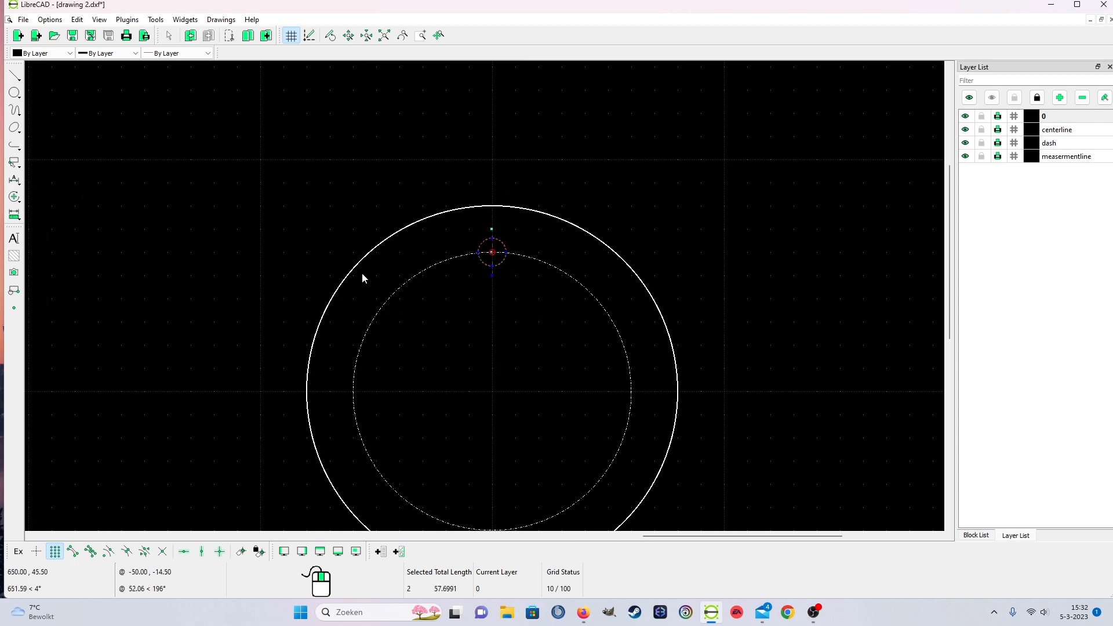
pyautogui.moveTo(491, 275); pyautogui.dragTo(495, 268)
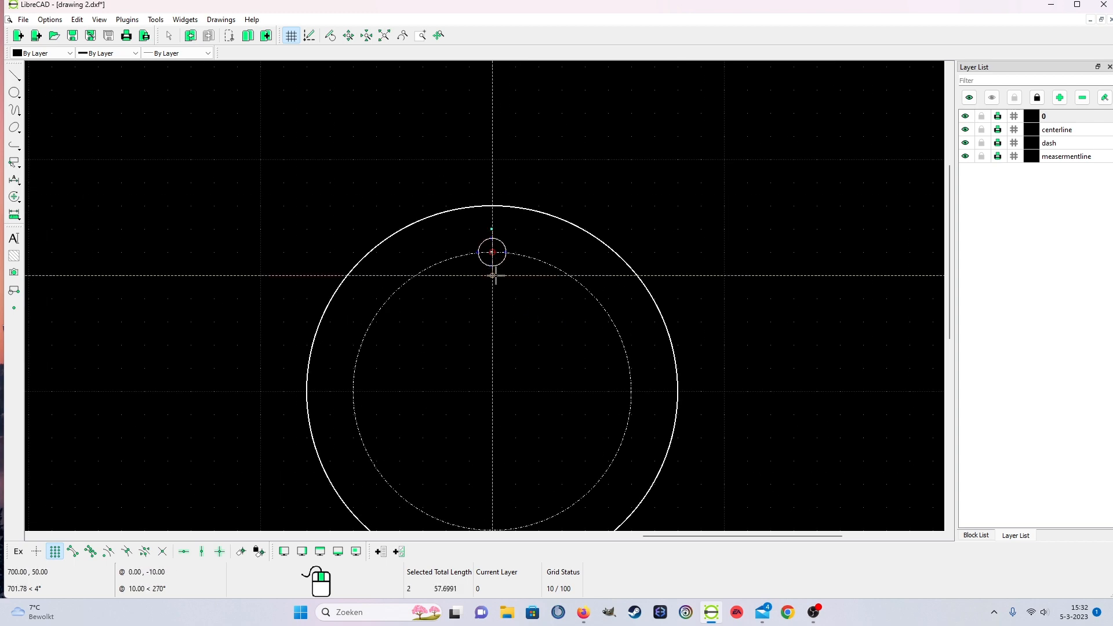
pyautogui.rightClick(503, 274)
pyautogui.click(1048, 114)
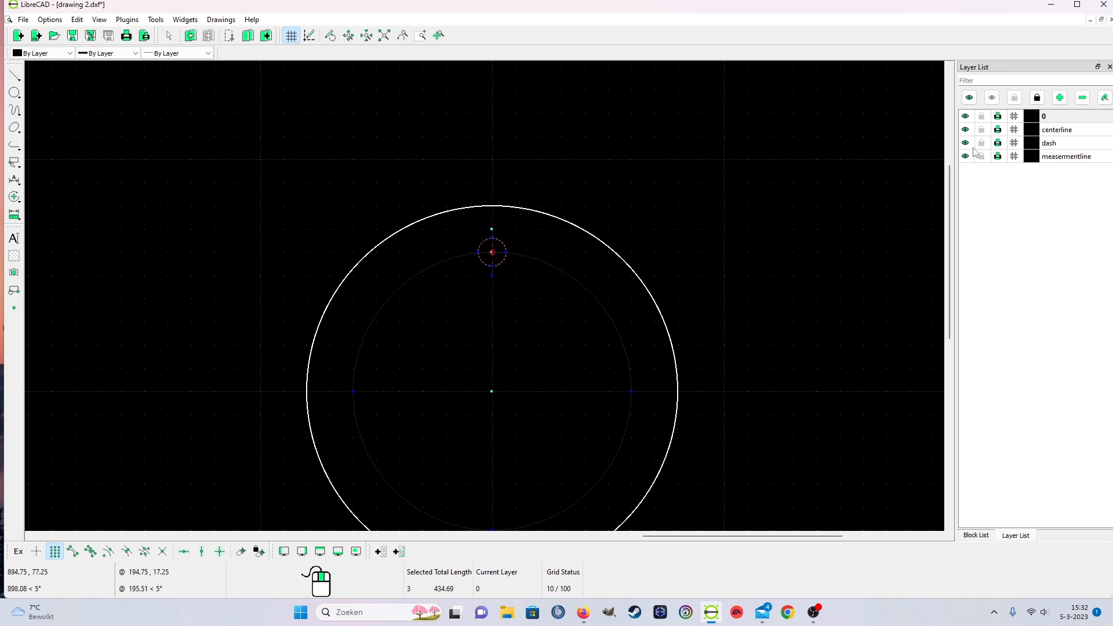
# Make the centerline layer current and draw a horizontal centerline through the end view's centre, from 670,0 to 730,0.
pyautogui.click(1049, 132)
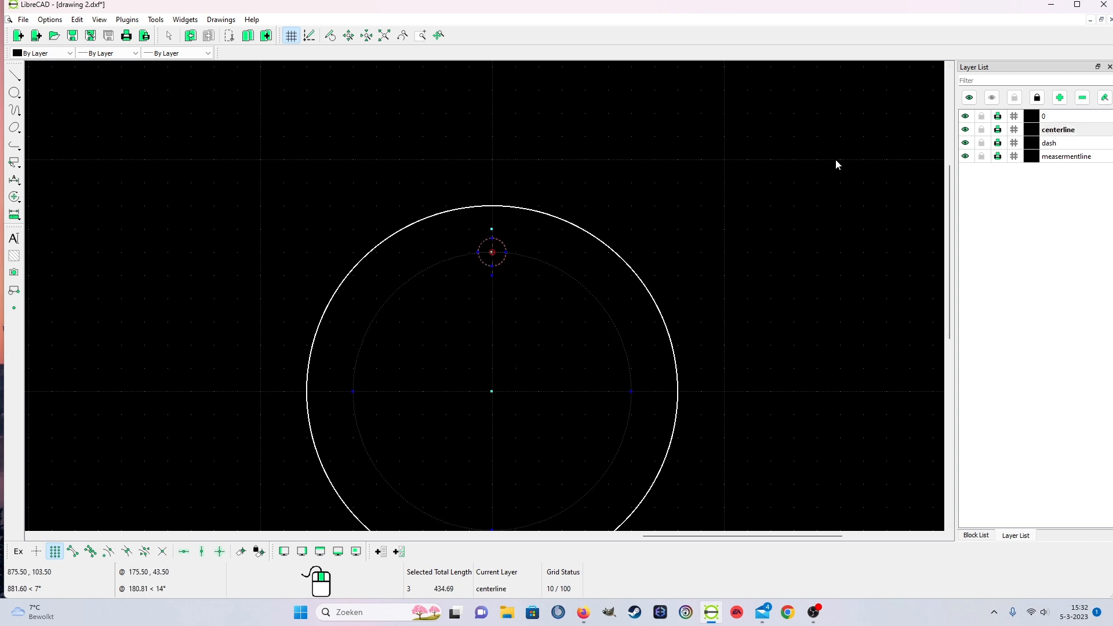
pyautogui.click(10, 75)
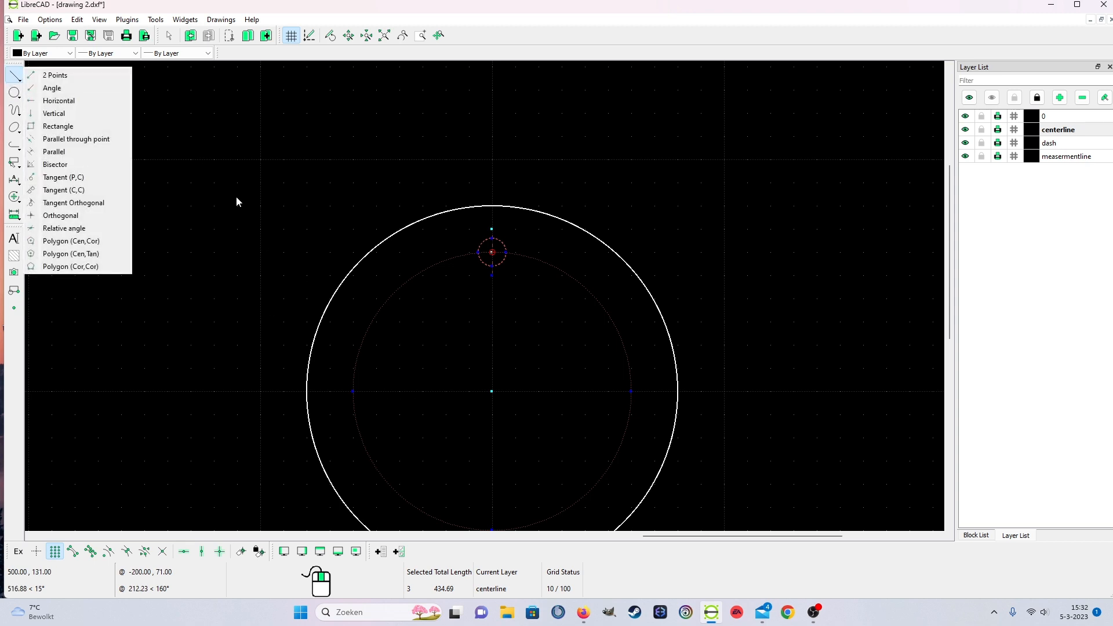
pyautogui.click(81, 76)
pyautogui.click(422, 392)
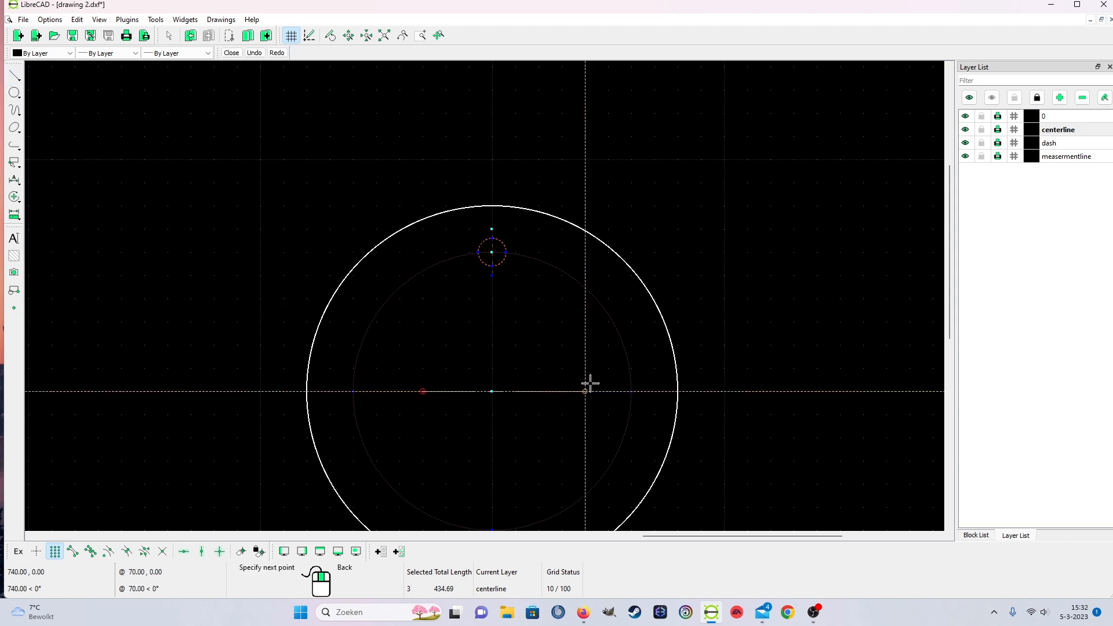
pyautogui.click(560, 389)
pyautogui.rightClick(560, 388)
# Draw a vertical centerline through the end view's centre, from 700,30 to 700,-30.
pyautogui.click(497, 323)
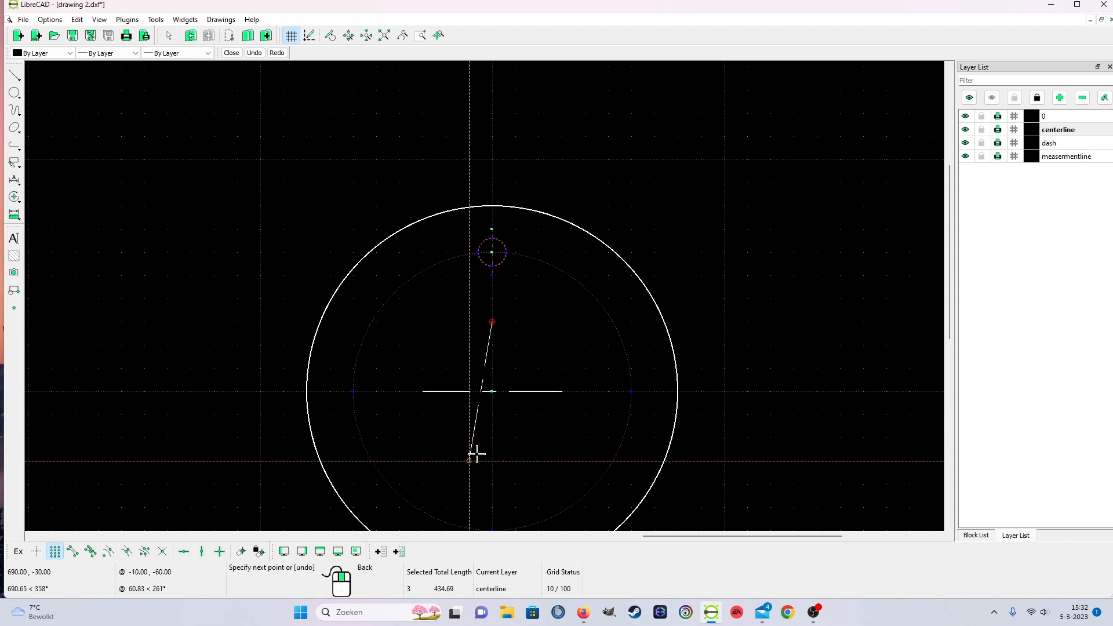
pyautogui.click(490, 460)
pyautogui.rightClick(493, 449)
pyautogui.rightClick(496, 447)
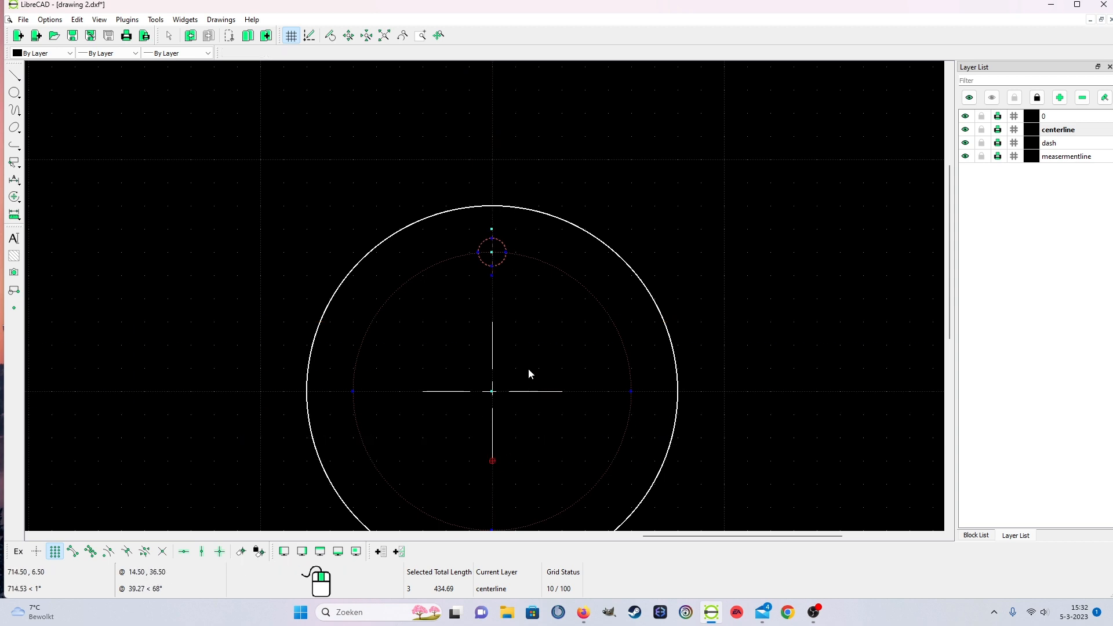
# Rotate the bolt hole and its centre mark about 700,0 with 7 multiple copies at a 45° angle.
pyautogui.click(608, 335)
pyautogui.click(496, 258)
pyautogui.click(503, 265)
pyautogui.scroll(-1, 566, 422)
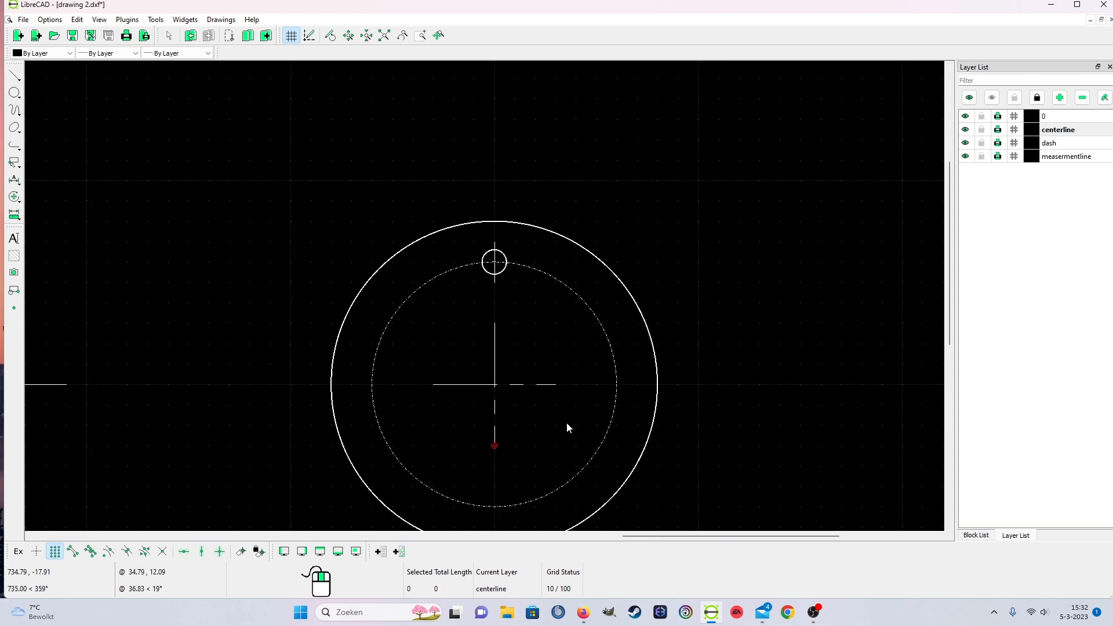
pyautogui.scroll(1, 543, 429)
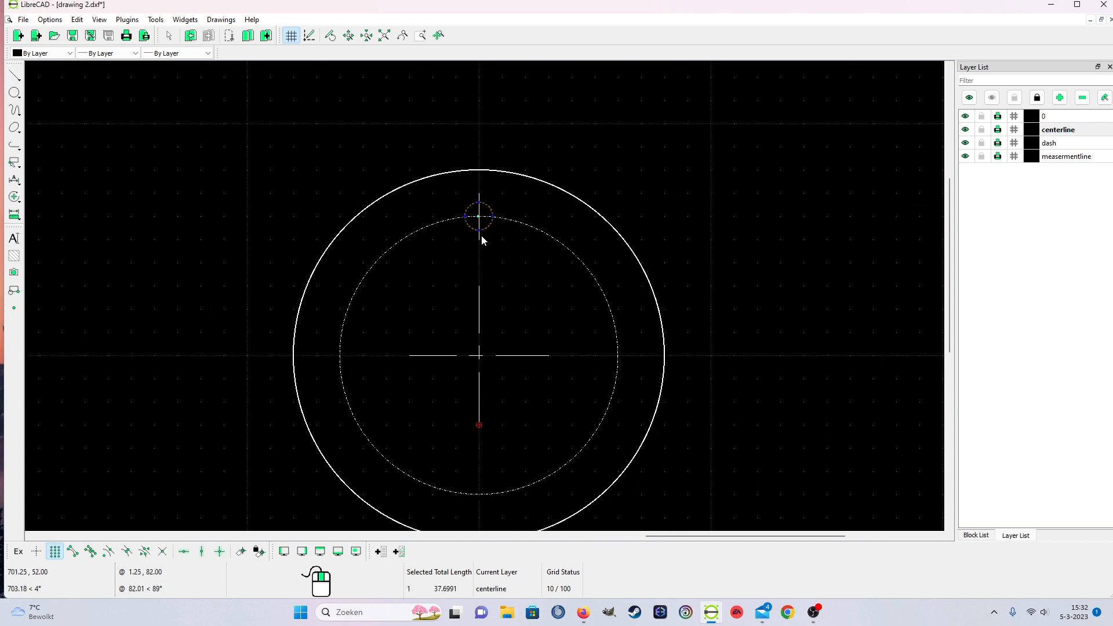
pyautogui.rightClick(542, 363)
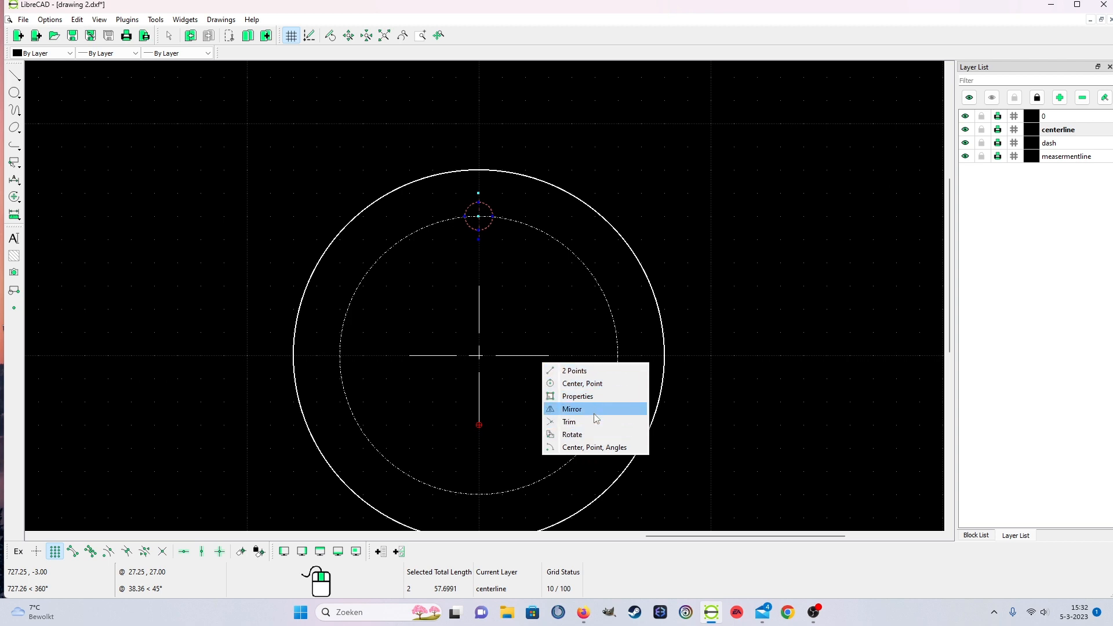
pyautogui.click(594, 435)
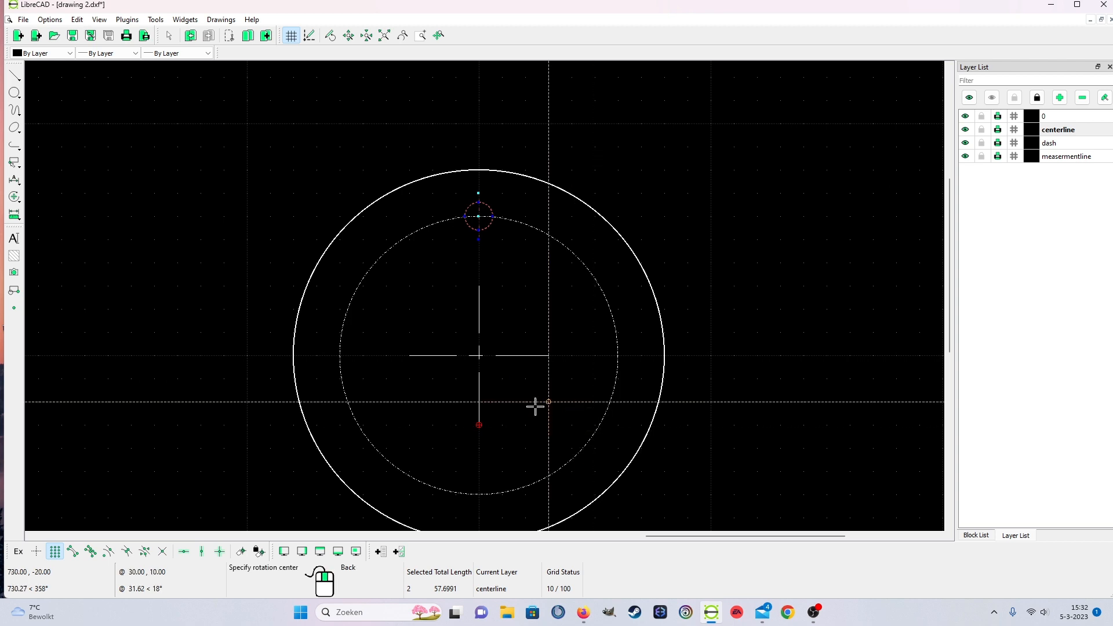
pyautogui.click(482, 355)
pyautogui.click(482, 355)
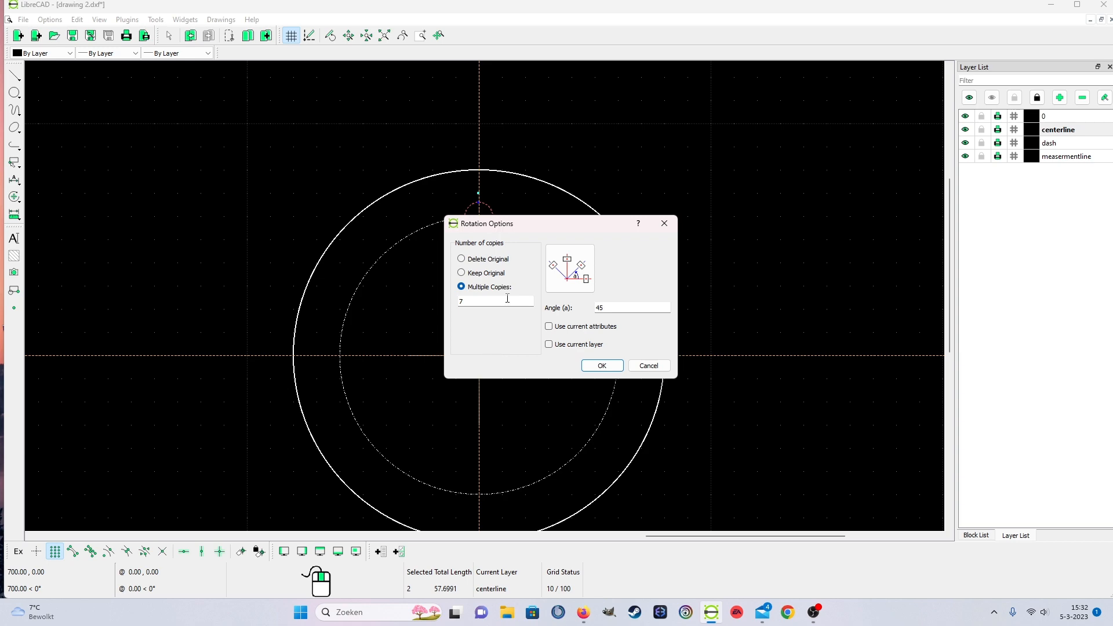
pyautogui.click(602, 365)
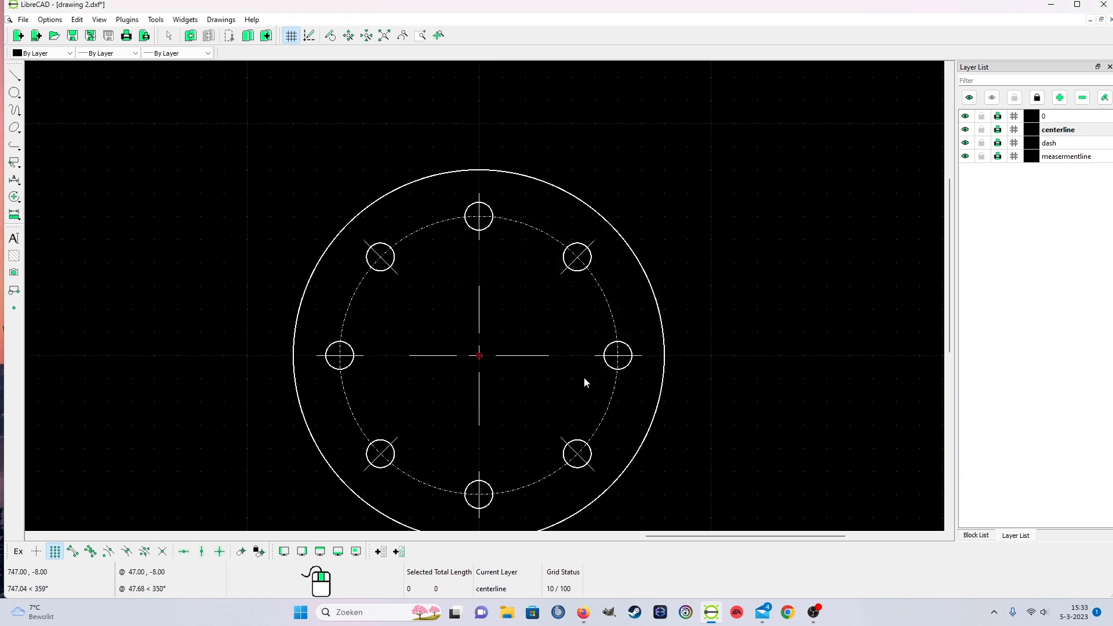
# Start a circle defined by its centre and a point for the small flange's end view.
pyautogui.scroll(-3, 539, 396)
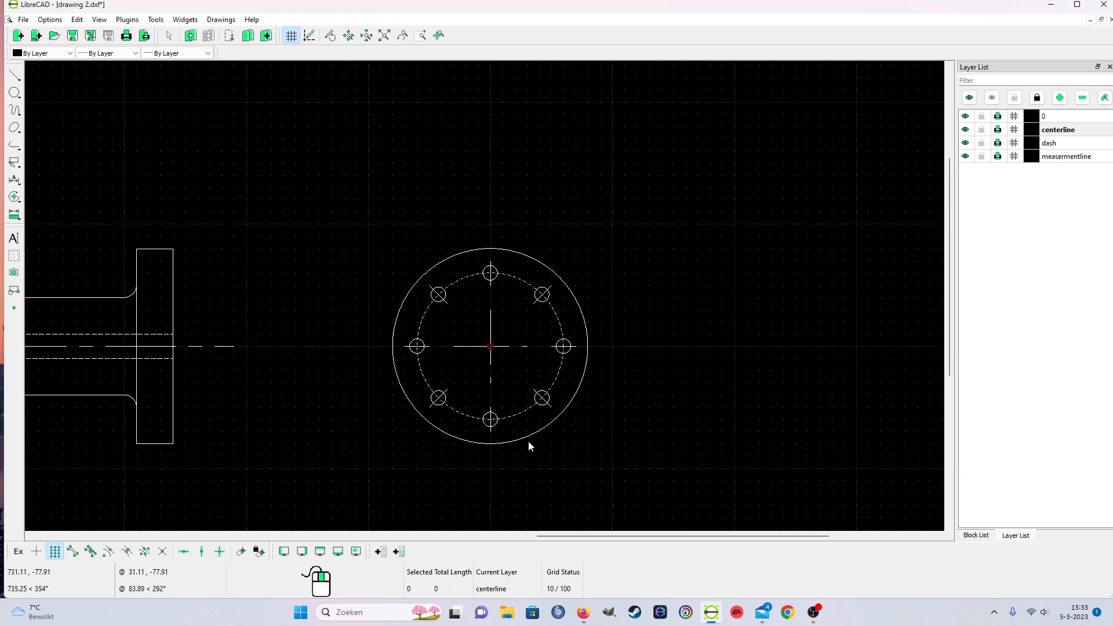
pyautogui.click(14, 93)
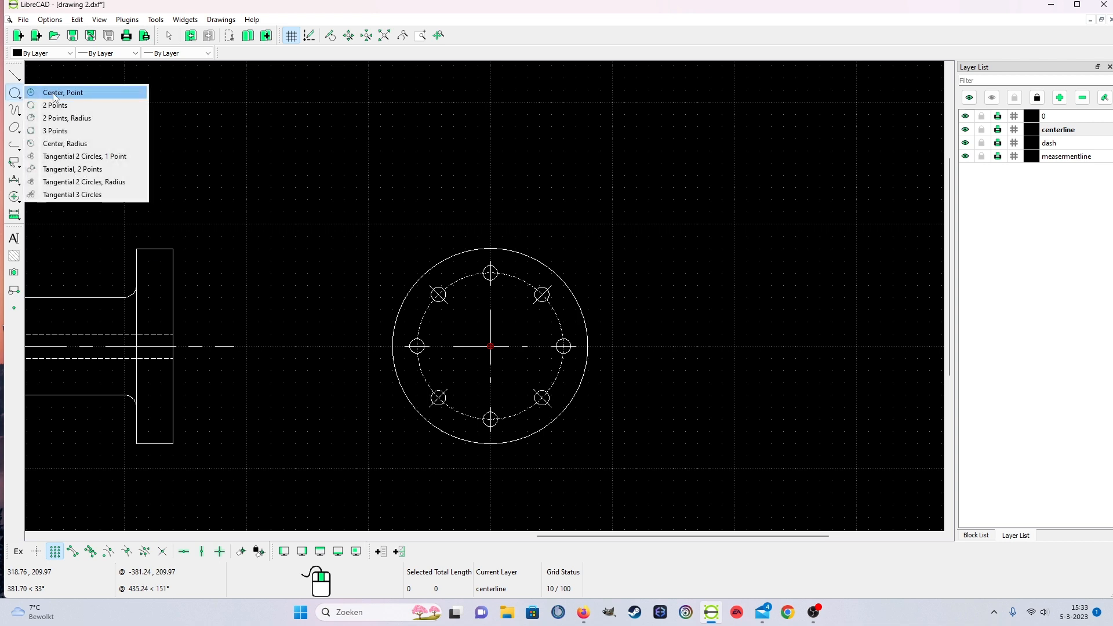
# Draw a circle of radius 40 centred on the right-hand flange's front view, inside the bolt-hole circle.
pyautogui.click(53, 93)
pyautogui.scroll(1, 470, 351)
pyautogui.click(493, 345)
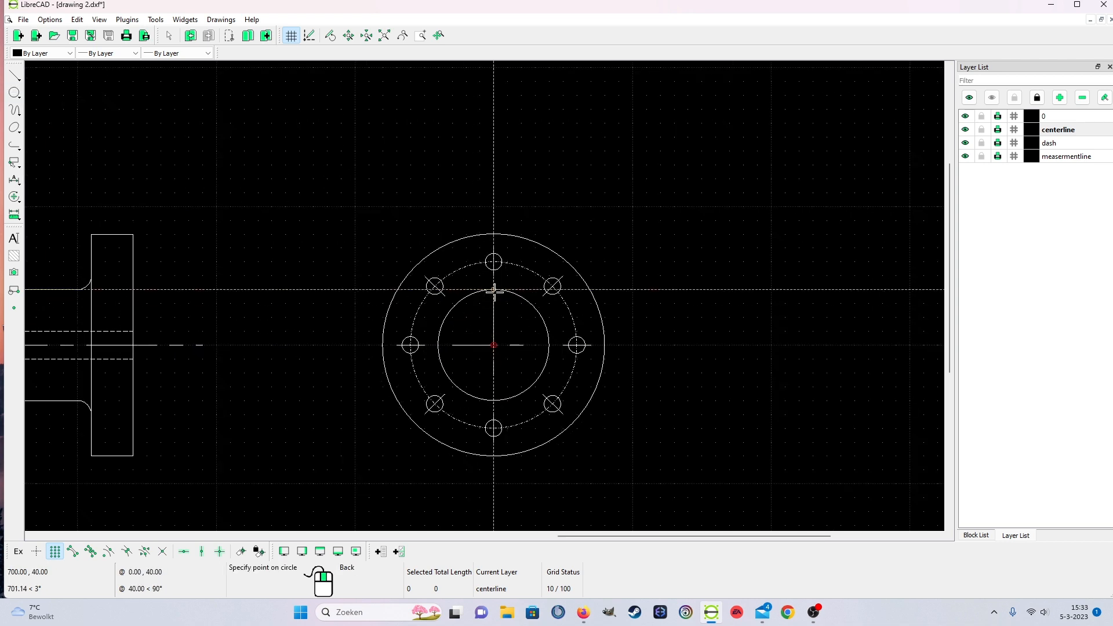
pyautogui.click(493, 290)
pyautogui.rightClick(484, 303)
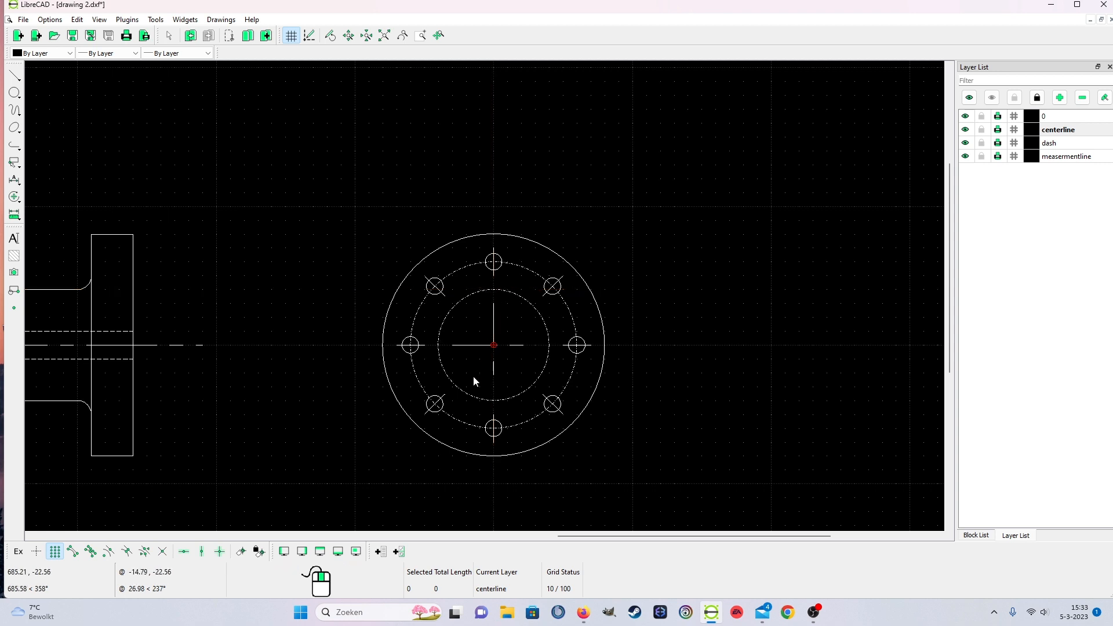
# Move the new radius-40 circle to layer 0 and make layer 0 the current layer.
pyautogui.rightClick(539, 382)
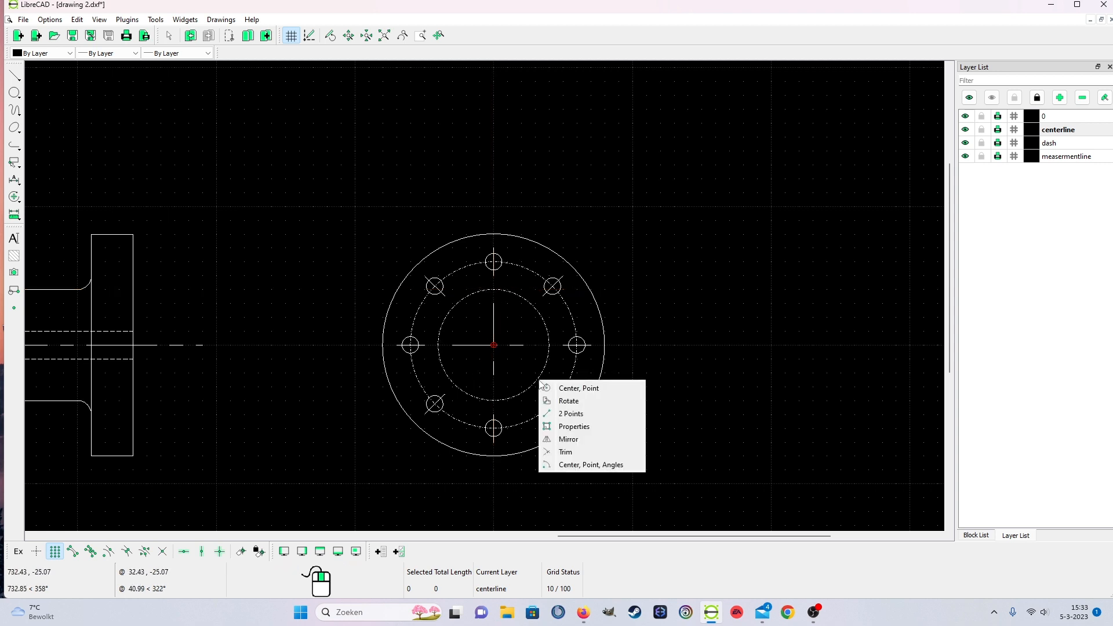
pyautogui.click(591, 434)
pyautogui.click(511, 397)
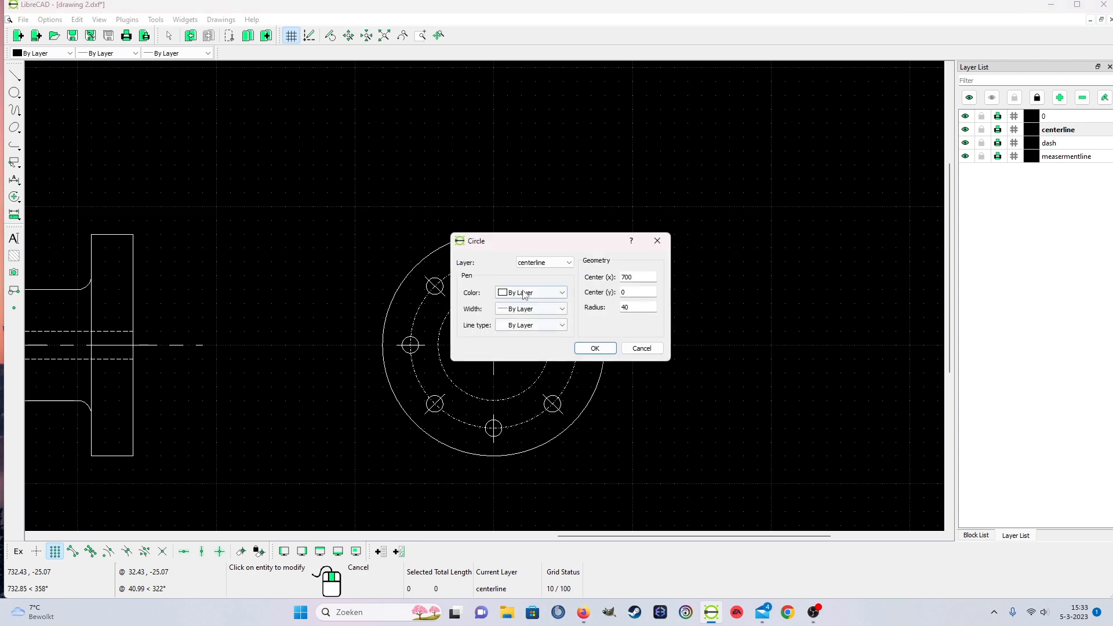
pyautogui.click(536, 263)
pyautogui.click(536, 267)
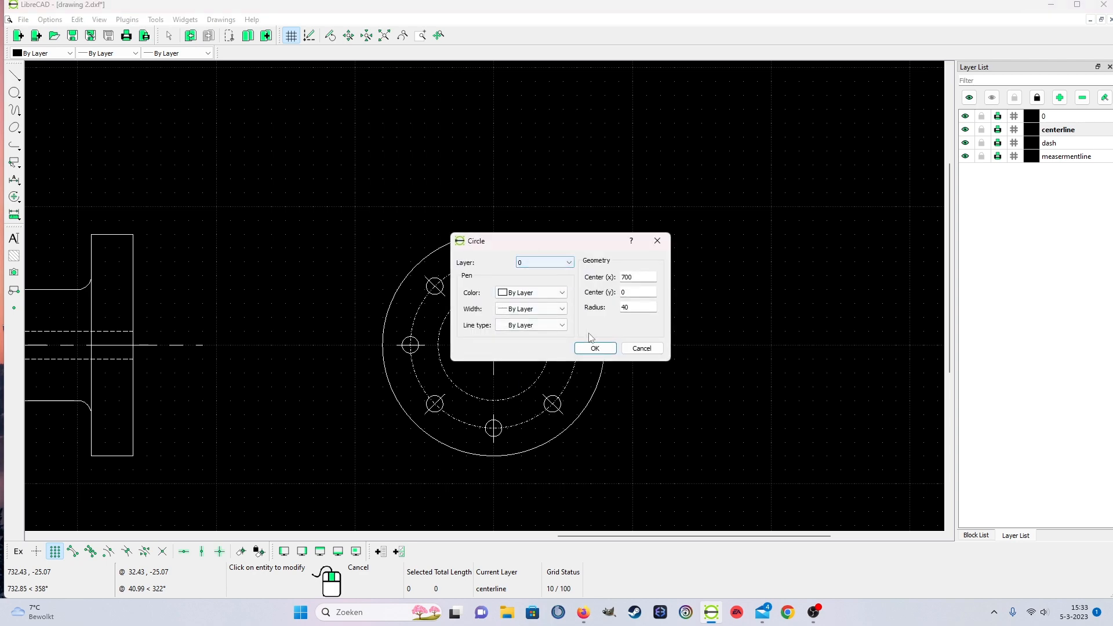
pyautogui.click(595, 348)
pyautogui.click(1061, 117)
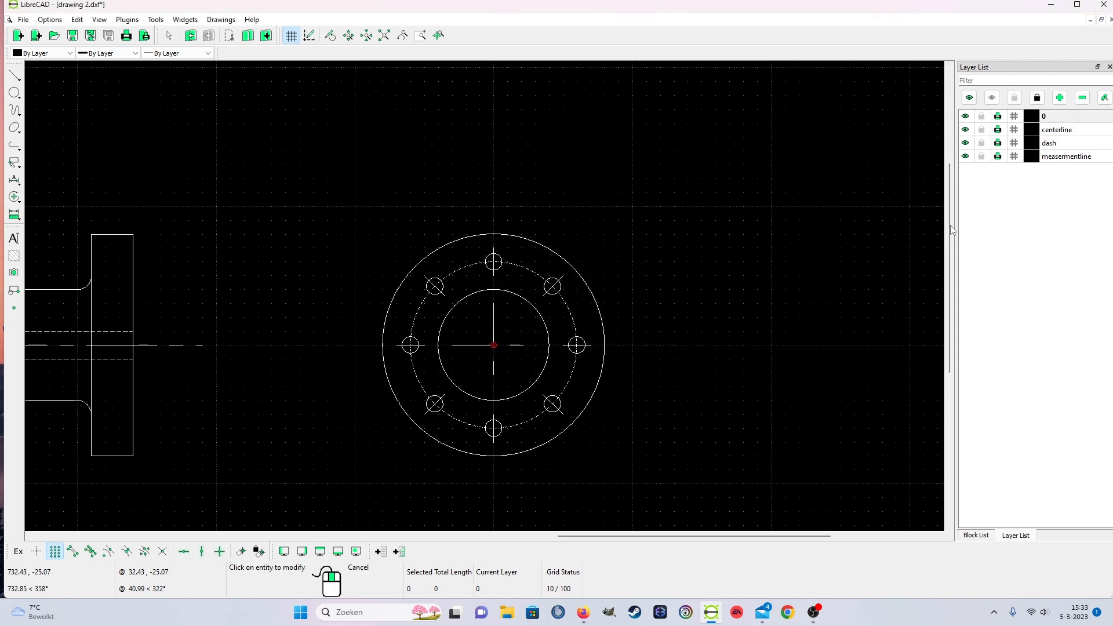
# On the dash layer, draw the recess outline in the right flange's side view: from (440, 40) 3 inward, then 40 down to the centreline.
pyautogui.scroll(-1, 522, 331)
pyautogui.scroll(3, 216, 324)
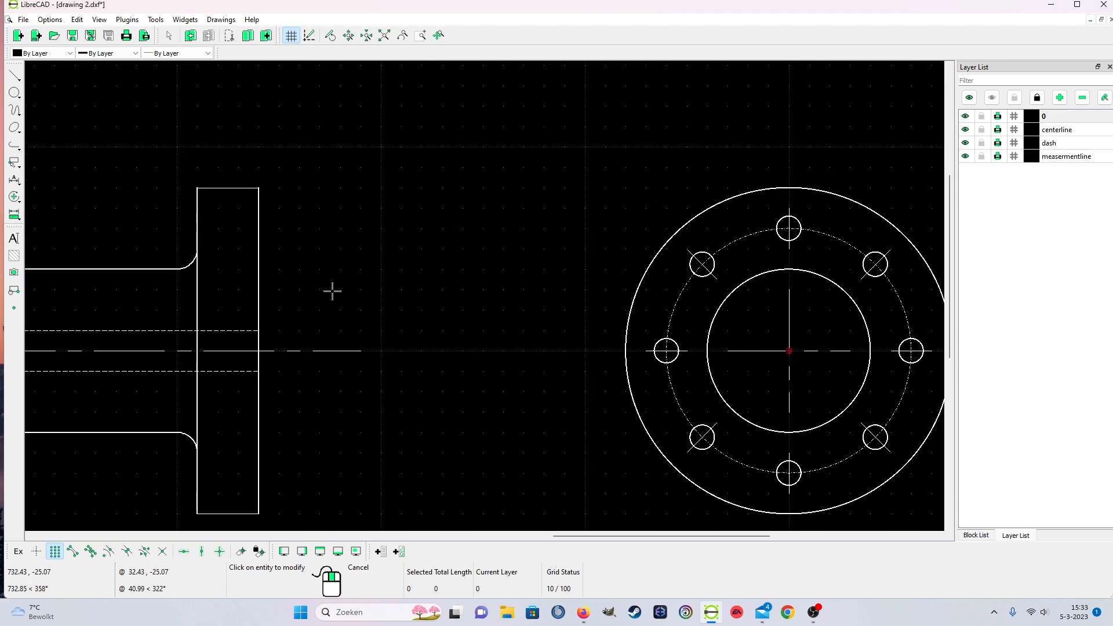
pyautogui.click(1073, 143)
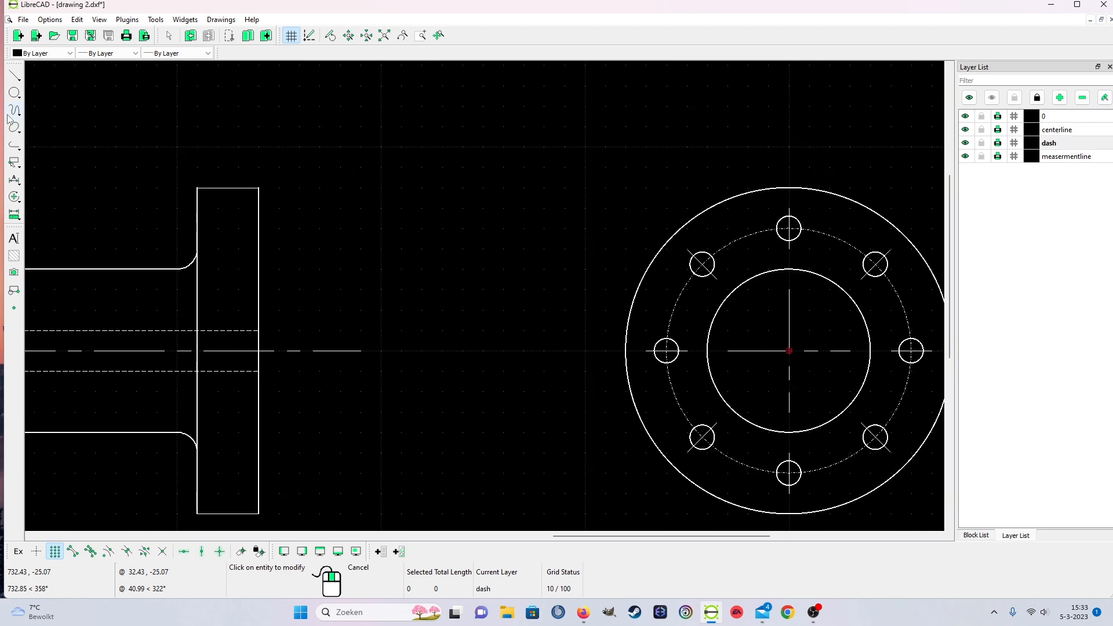
pyautogui.click(23, 74)
pyautogui.click(49, 76)
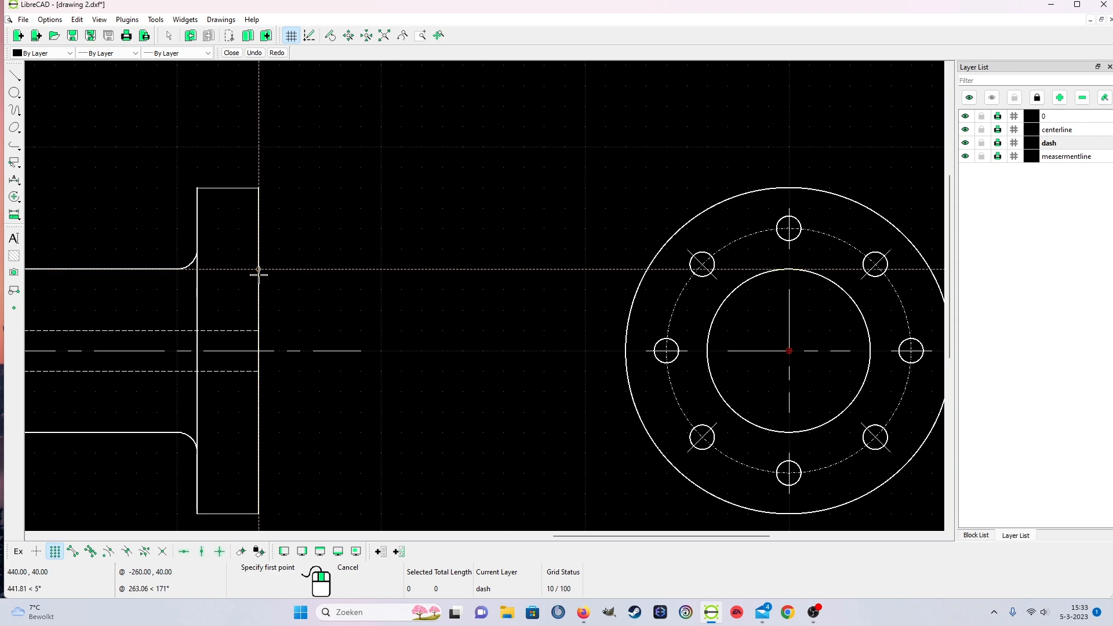
pyautogui.scroll(5, 258, 269)
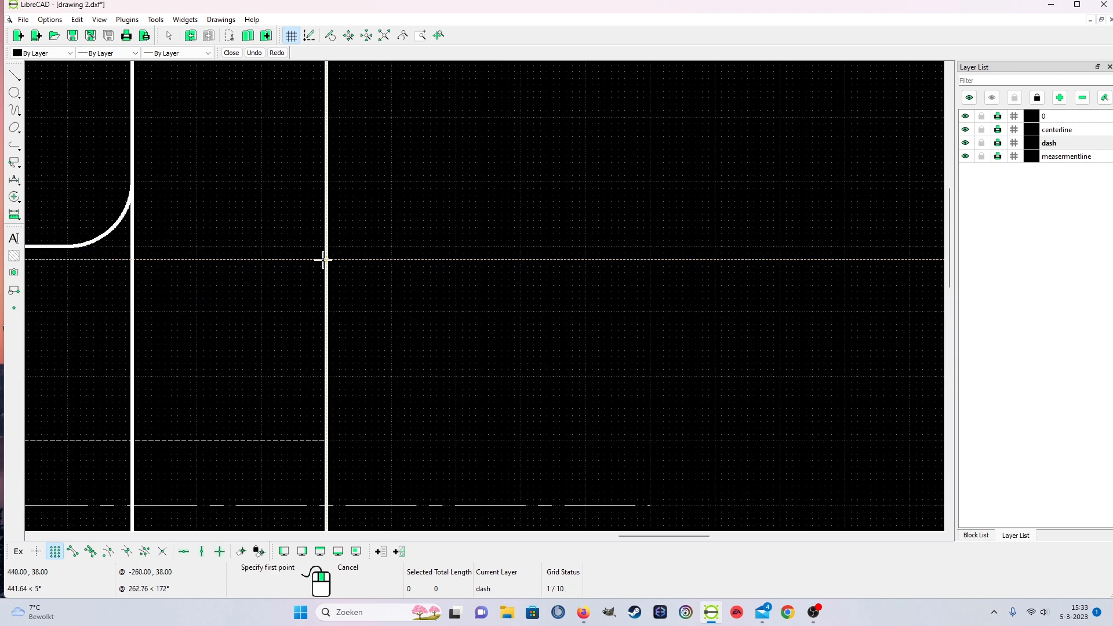
pyautogui.click(324, 247)
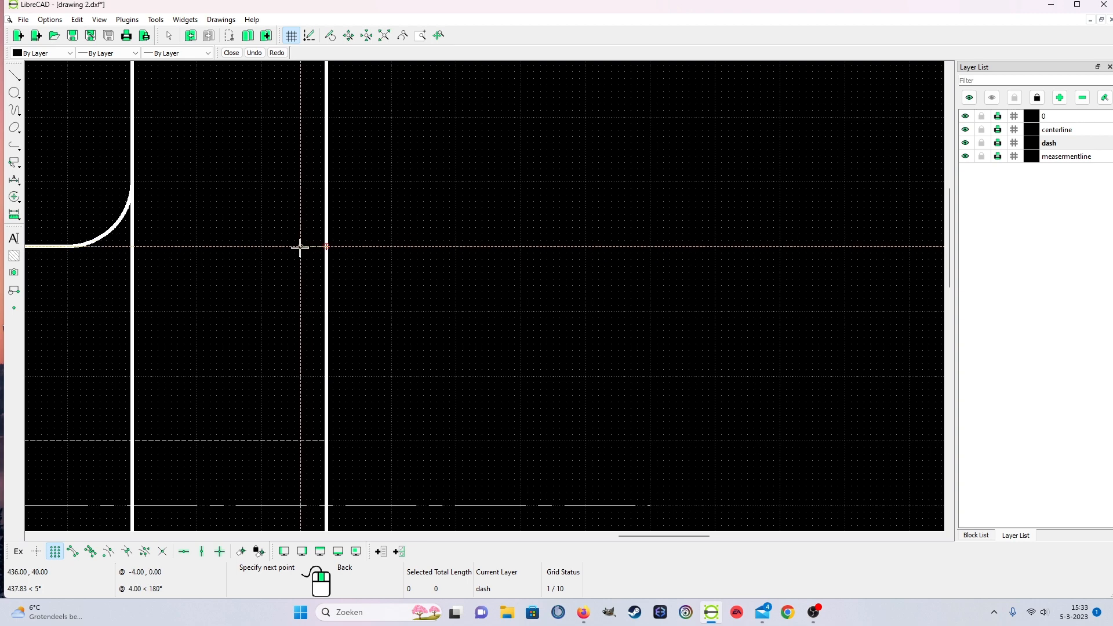
pyautogui.click(305, 246)
pyautogui.scroll(-2, 298, 305)
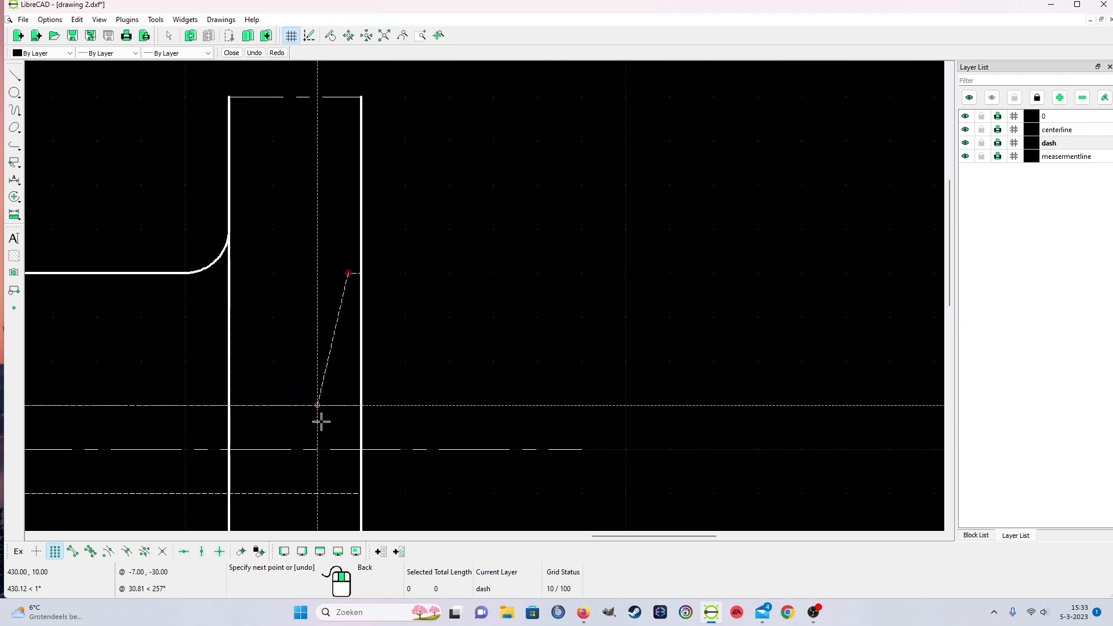
pyautogui.scroll(2, 363, 447)
pyautogui.scroll(1, 363, 446)
pyautogui.click(358, 419)
pyautogui.rightClick(366, 398)
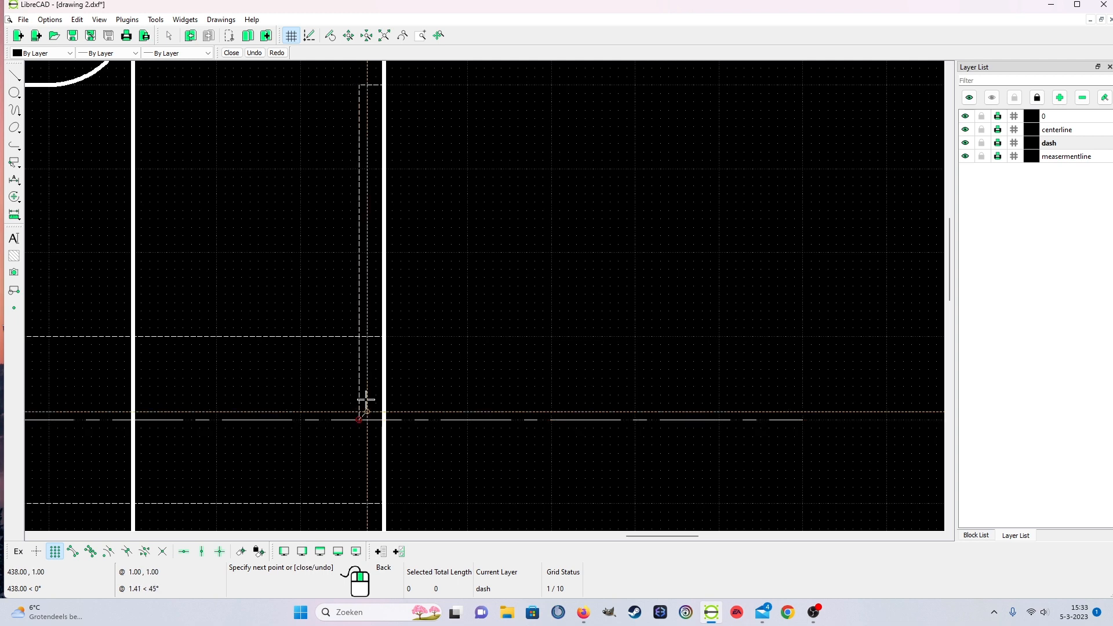
pyautogui.rightClick(434, 318)
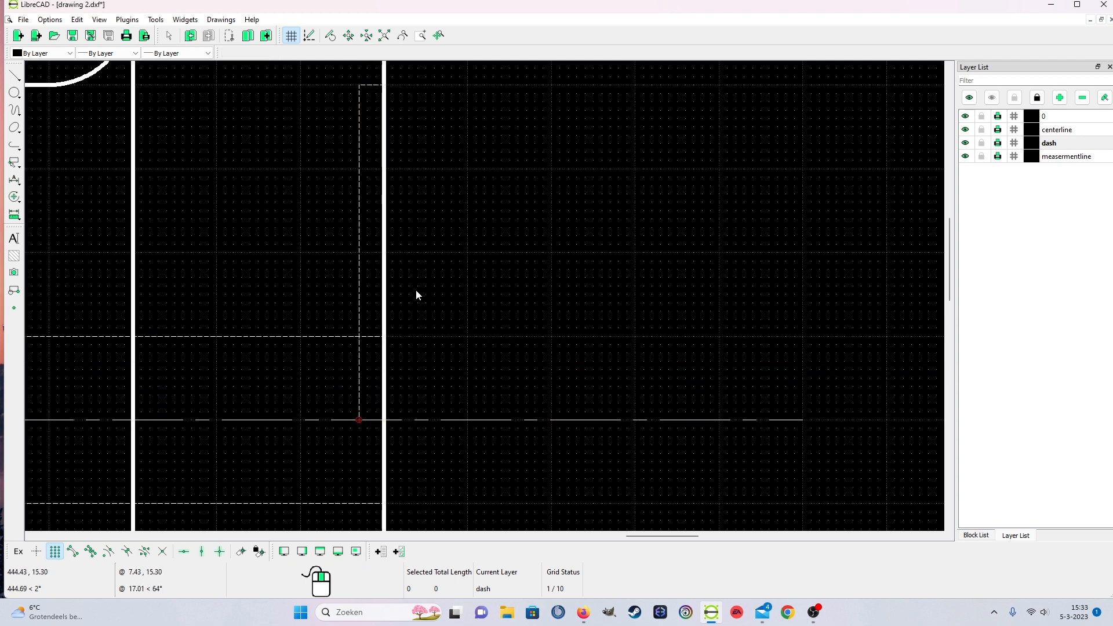
# Mirror the two dashed recess lines about the shaft's horizontal centreline, keeping the original.
pyautogui.click(360, 161)
pyautogui.rightClick(418, 145)
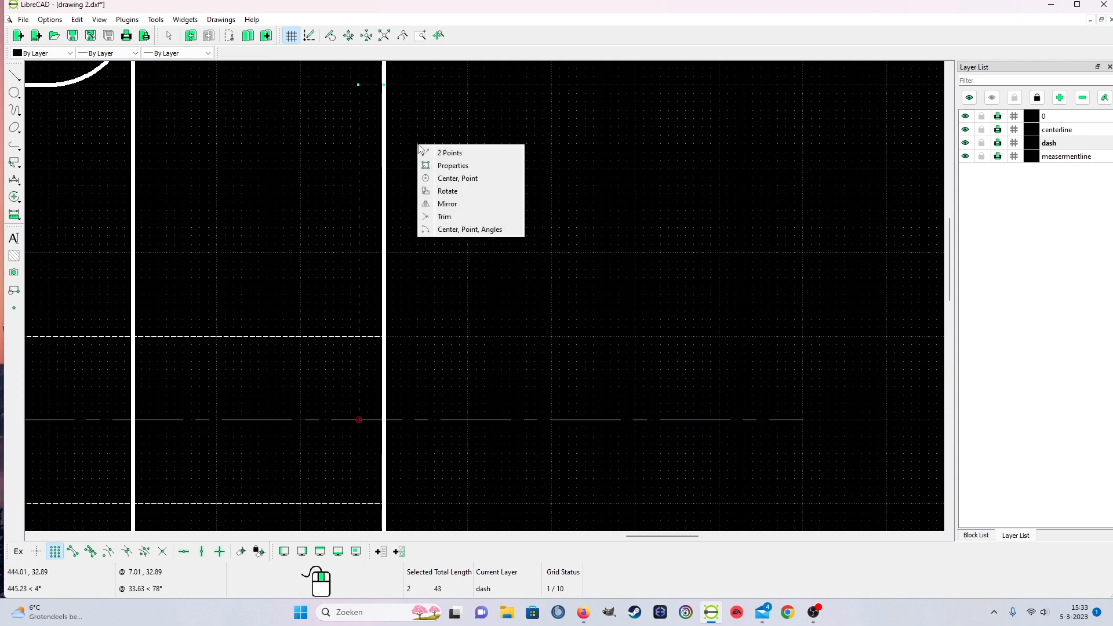
pyautogui.click(464, 210)
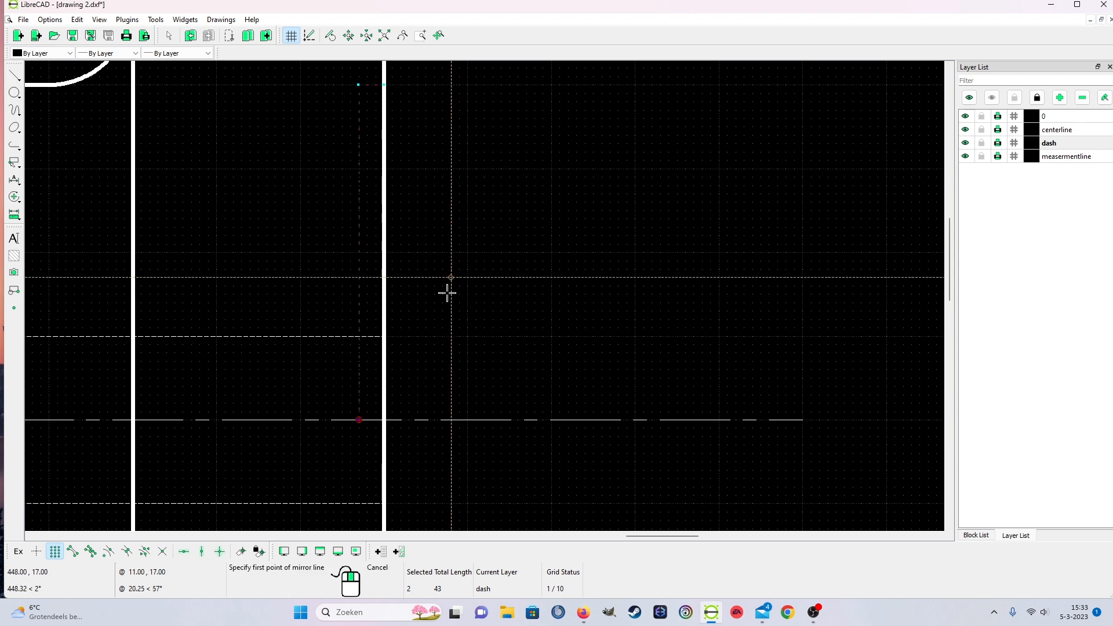
pyautogui.click(409, 420)
pyautogui.click(609, 420)
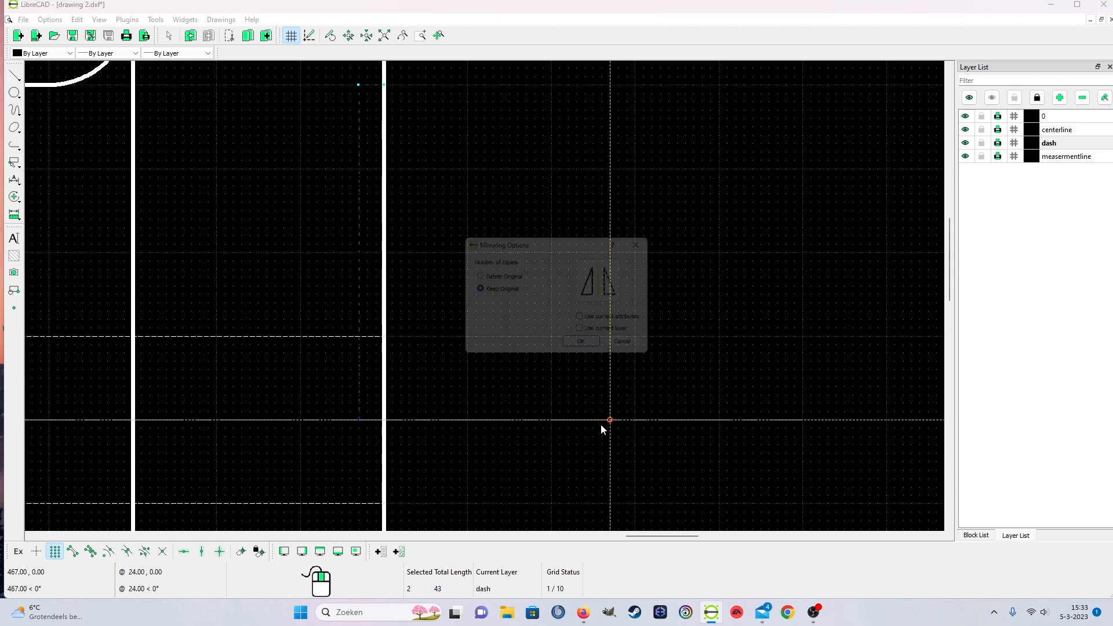
pyautogui.click(588, 350)
# On the centerline layer, draw a horizontal line 70 long across the right flange's side view, level with the top bolt hole.
pyautogui.scroll(-3, 574, 371)
pyautogui.scroll(-5, 560, 389)
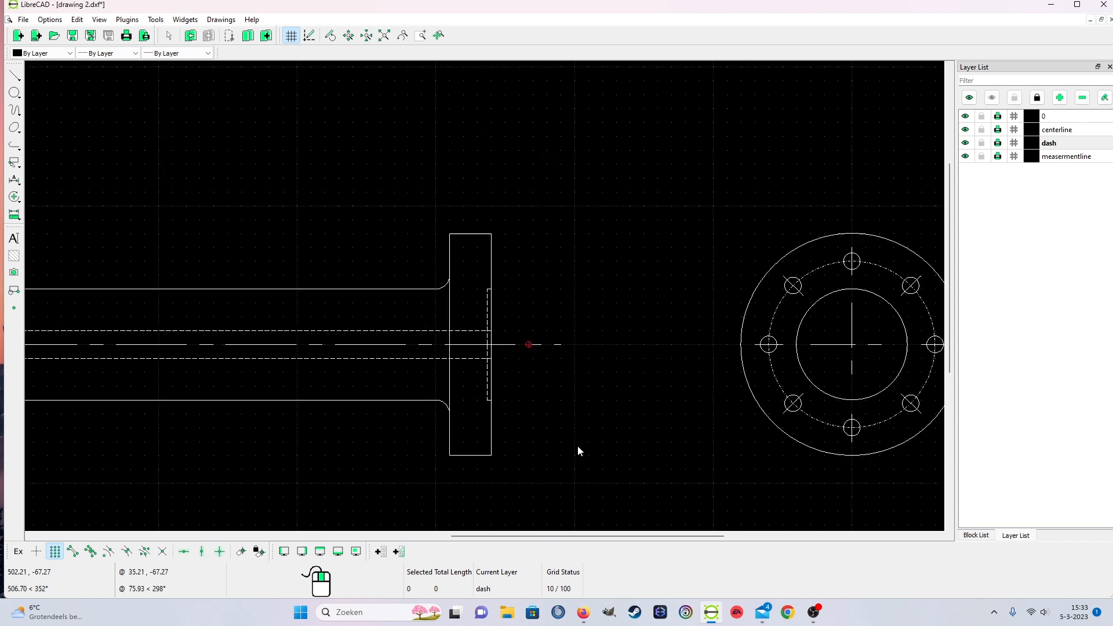
pyautogui.scroll(2, 676, 293)
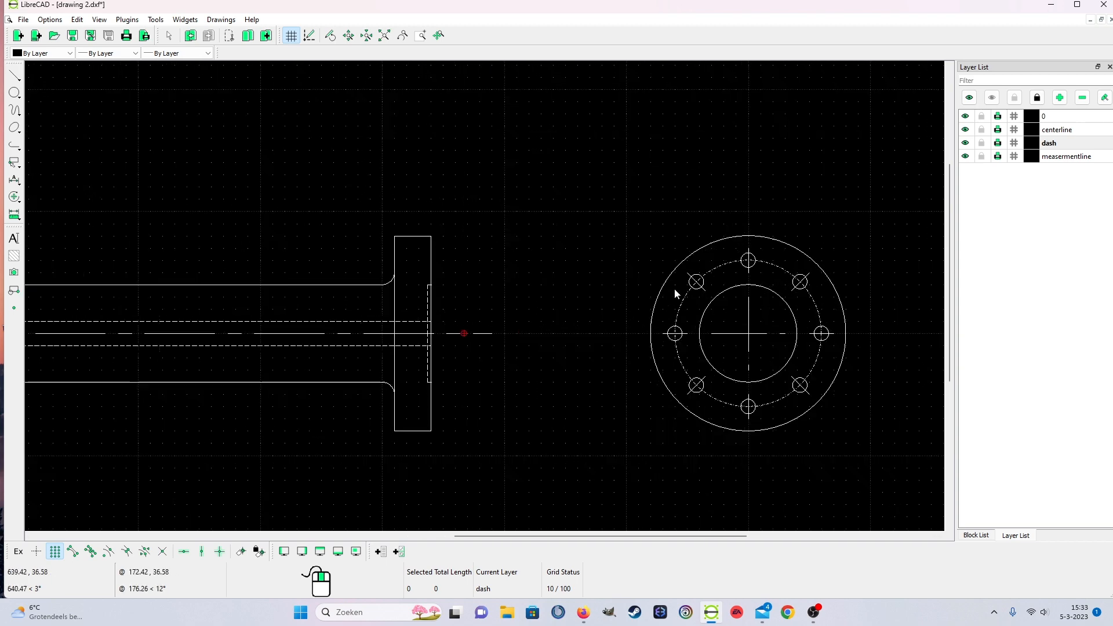
pyautogui.click(12, 79)
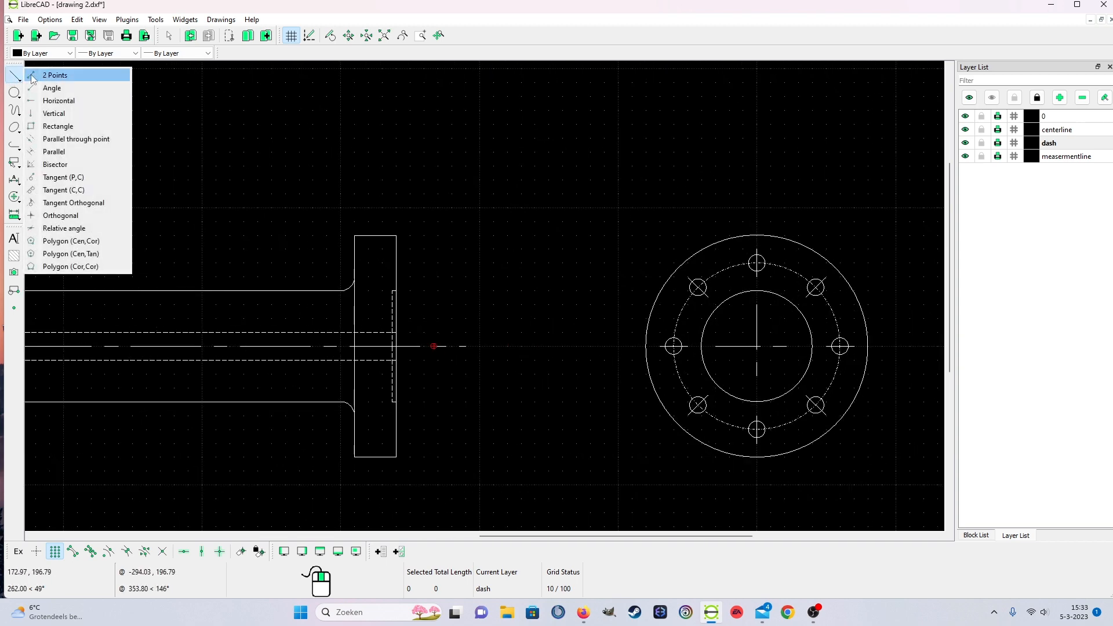
pyautogui.click(34, 74)
pyautogui.click(1063, 129)
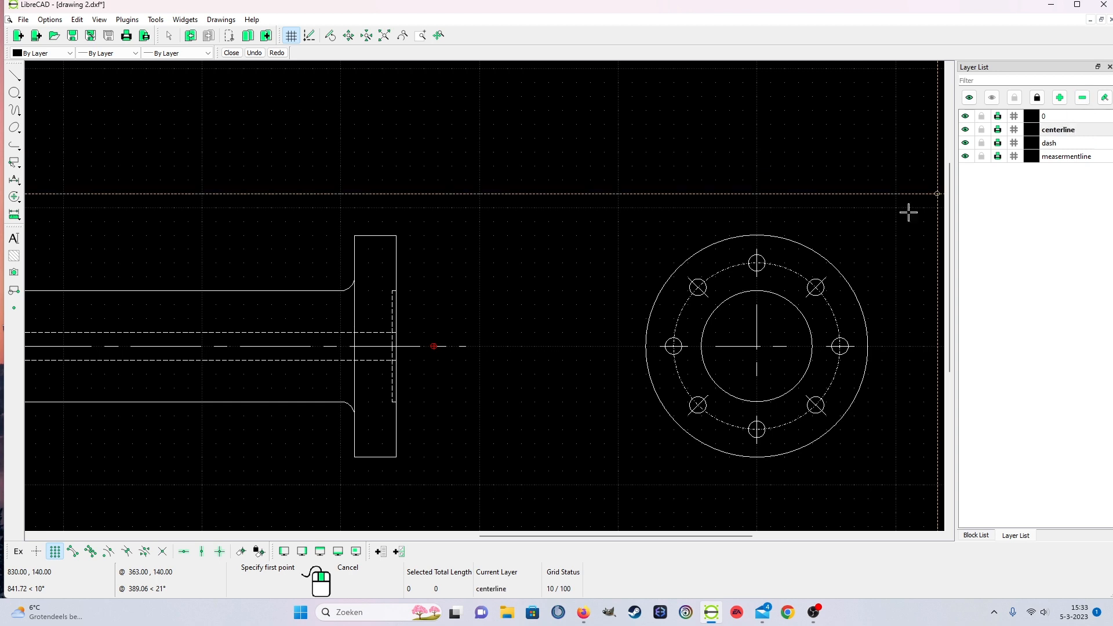
pyautogui.click(757, 262)
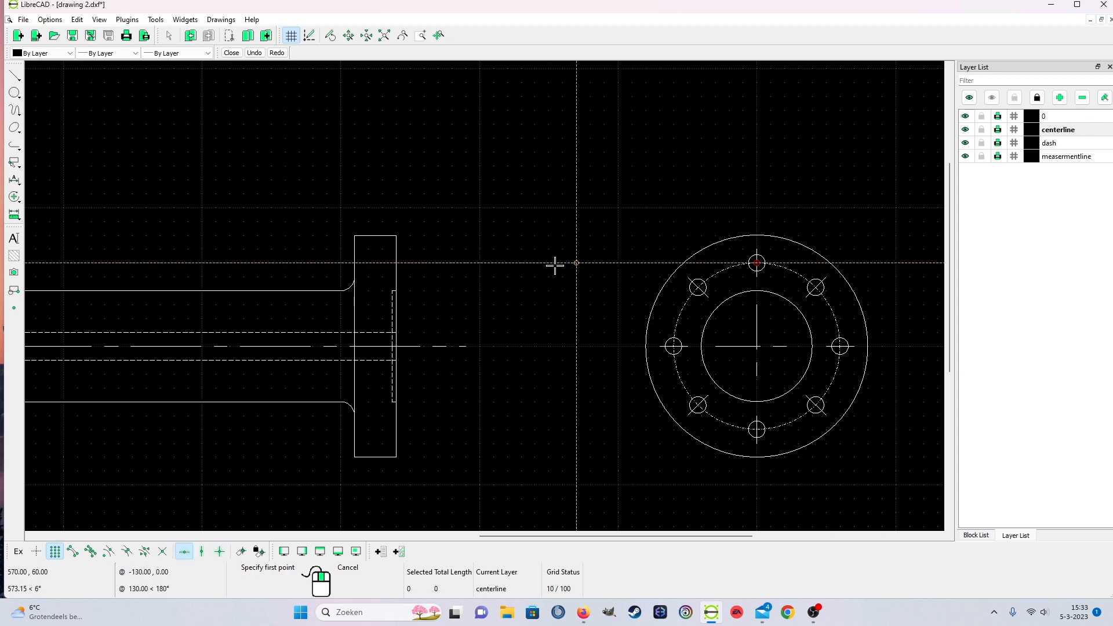
pyautogui.click(327, 263)
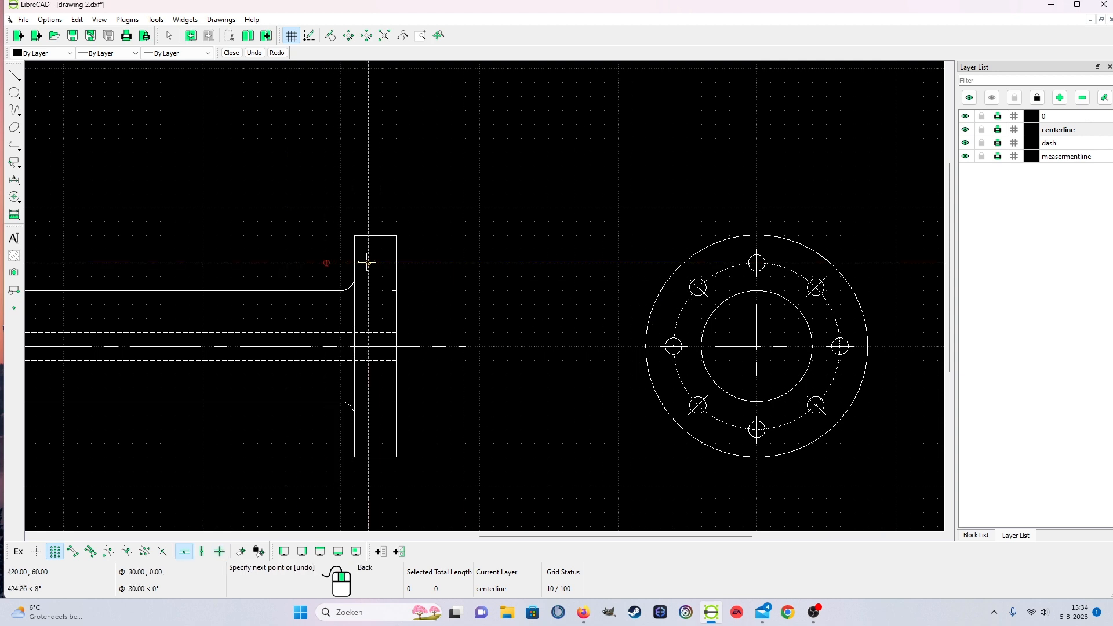
pyautogui.click(423, 262)
pyautogui.rightClick(420, 268)
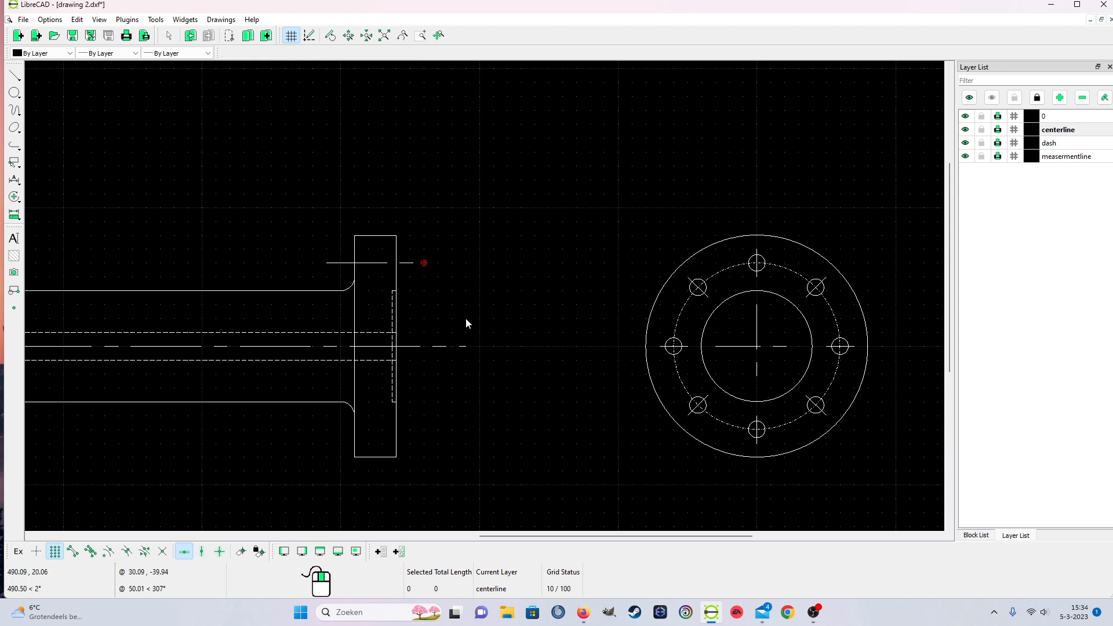
# Mirror the bolt-hole centreline about the shaft's horizontal centreline, keeping the original.
pyautogui.click(418, 263)
pyautogui.rightClick(518, 268)
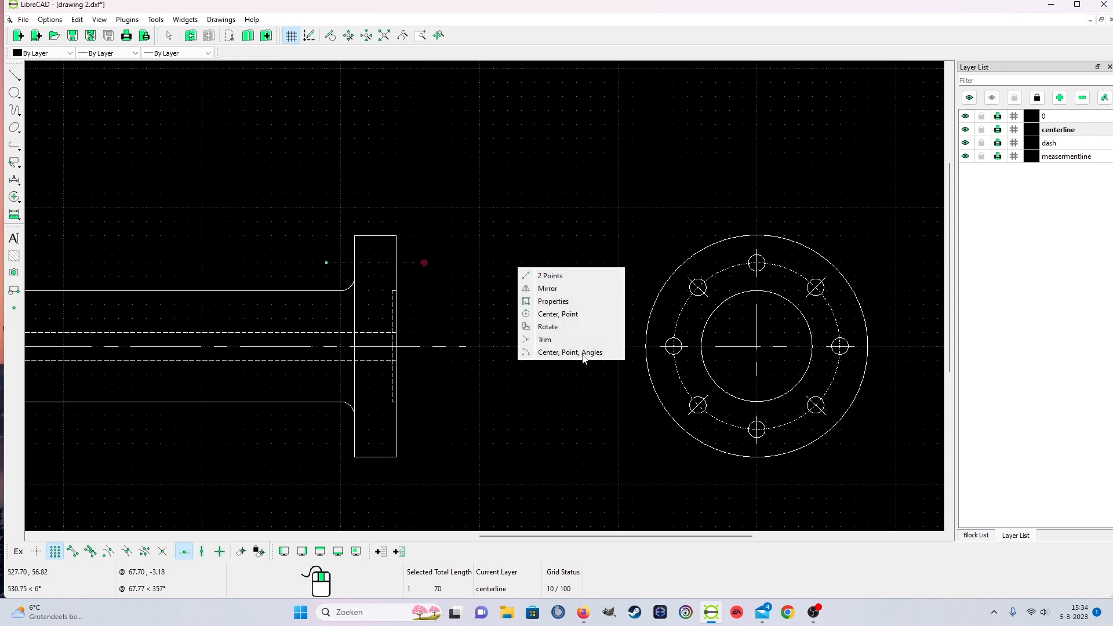
pyautogui.click(588, 288)
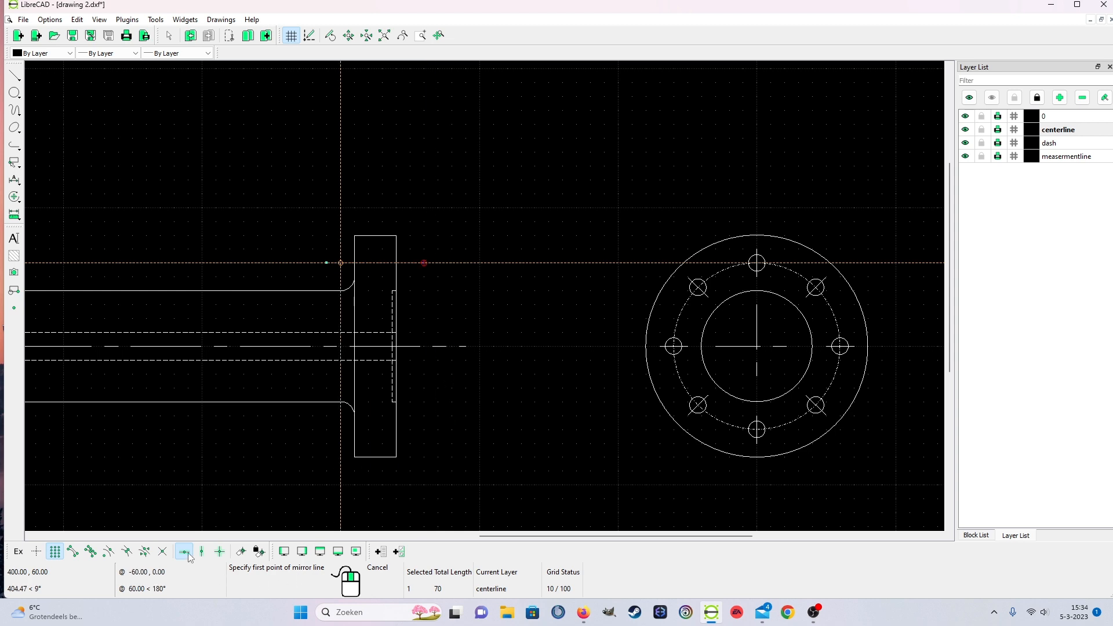
pyautogui.click(299, 346)
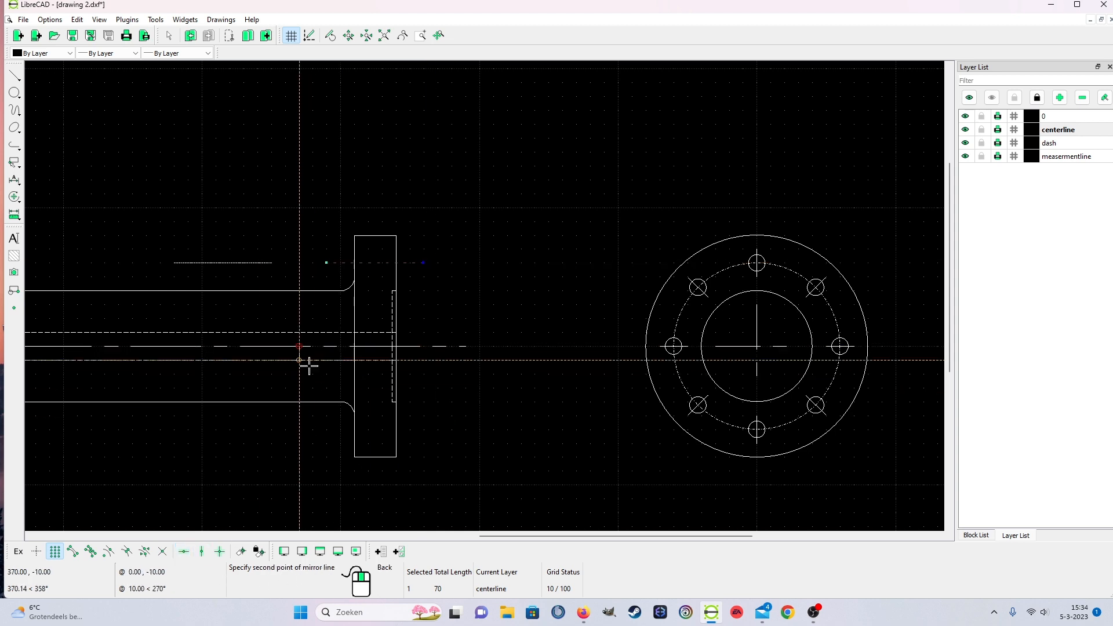
pyautogui.click(487, 346)
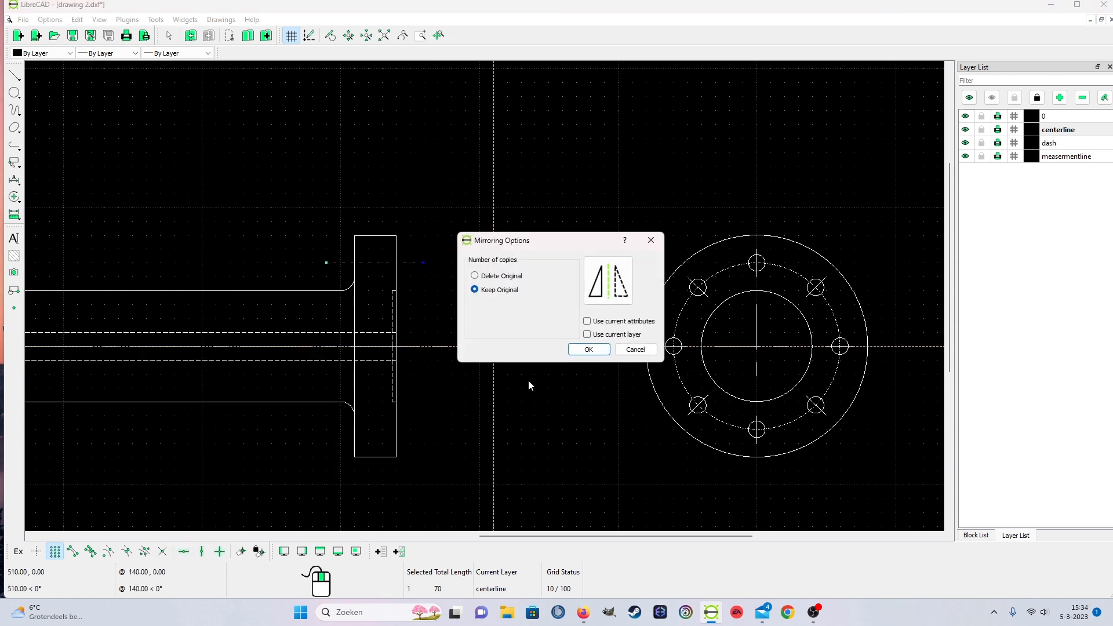
pyautogui.click(587, 348)
# Make the measermentline layer the active layer.
pyautogui.scroll(-4, 517, 413)
pyautogui.scroll(1, 354, 415)
pyautogui.scroll(-3, 396, 420)
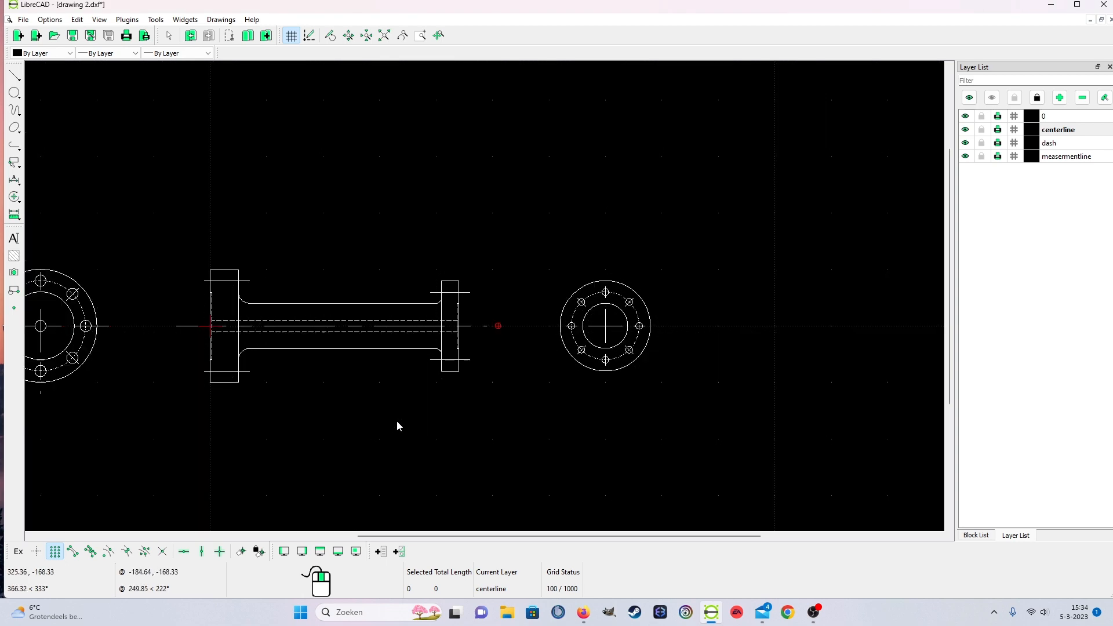
pyautogui.scroll(-1, 360, 364)
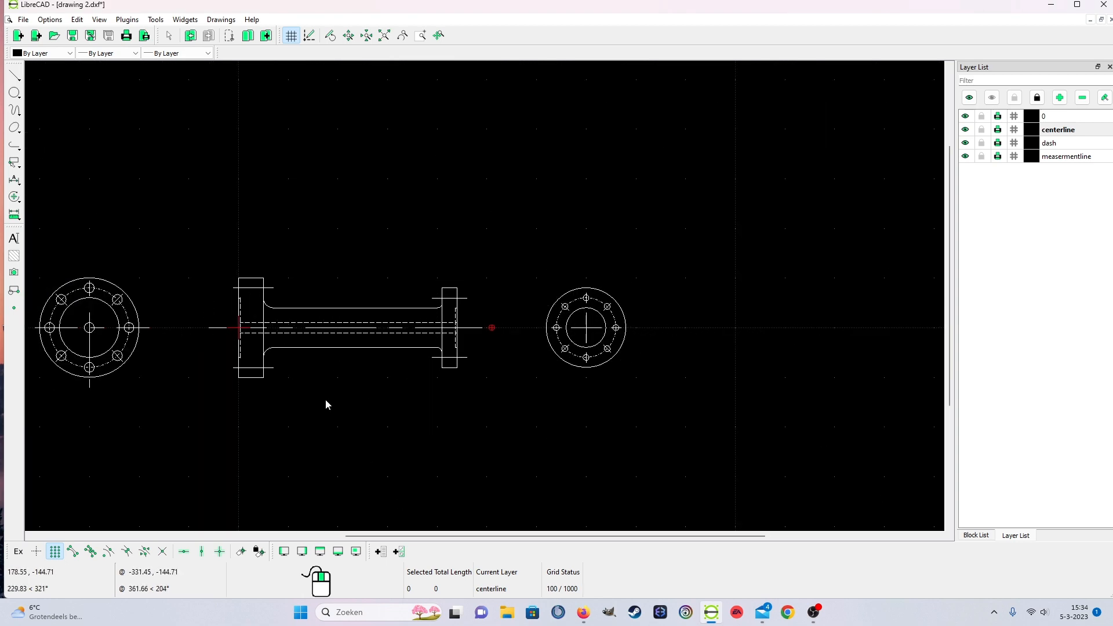
pyautogui.scroll(1, 326, 399)
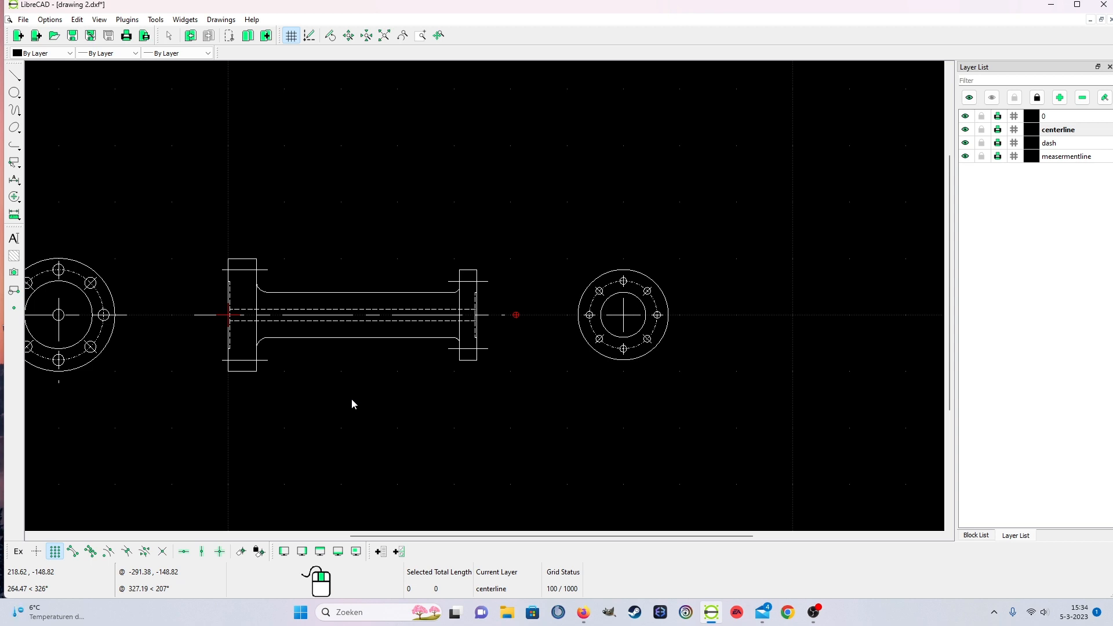
pyautogui.scroll(-2, 350, 295)
pyautogui.scroll(1, 349, 209)
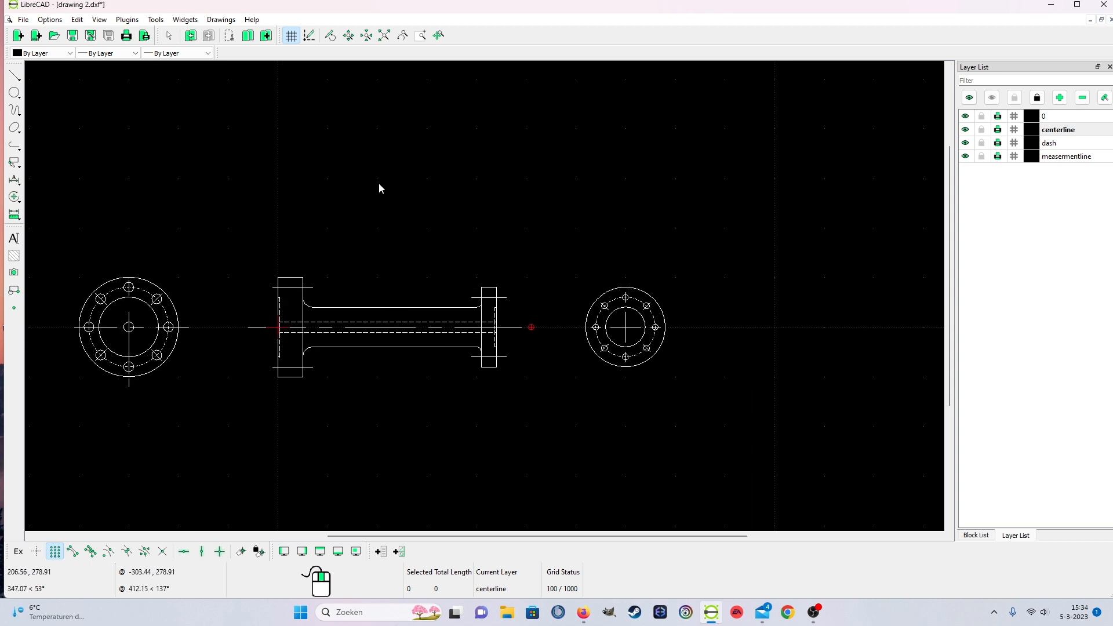
pyautogui.click(1070, 160)
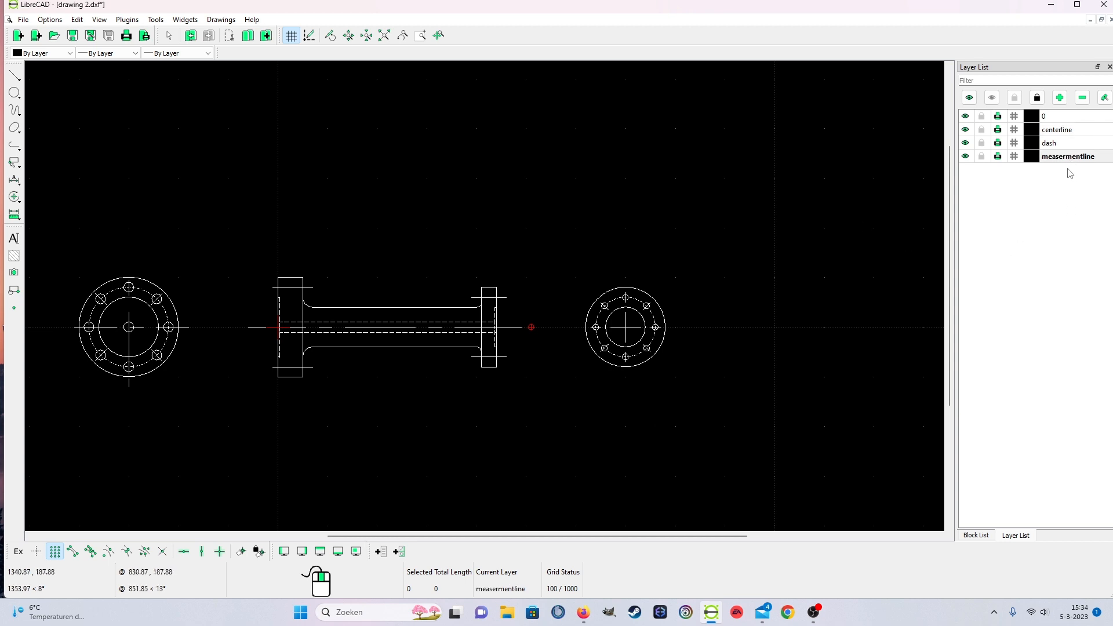
pyautogui.click(15, 180)
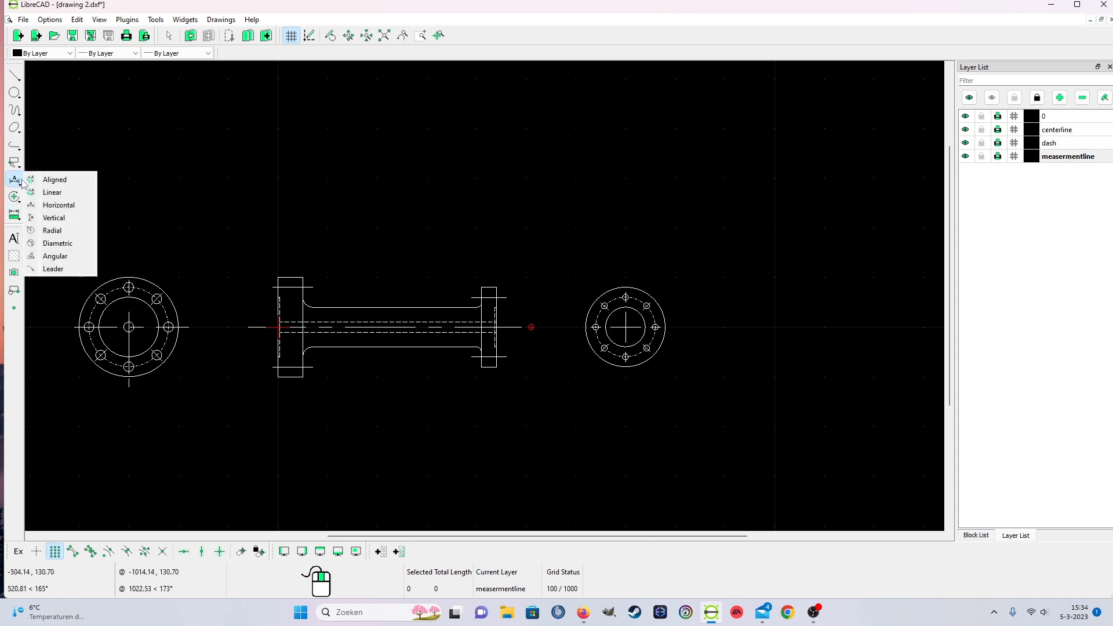
pyautogui.click(55, 207)
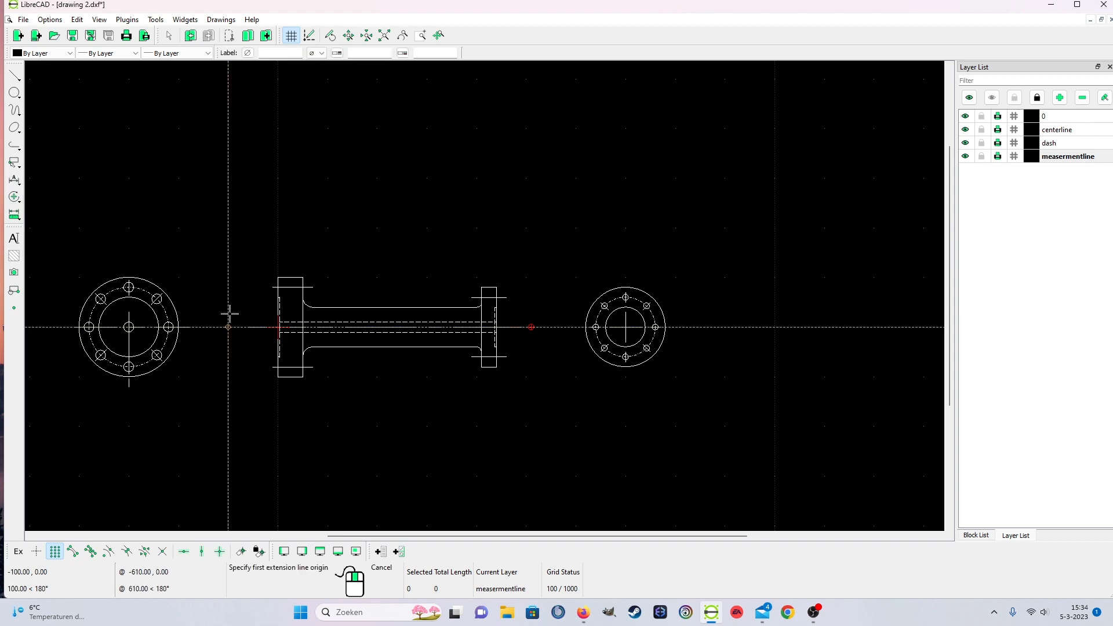
pyautogui.scroll(5, 278, 273)
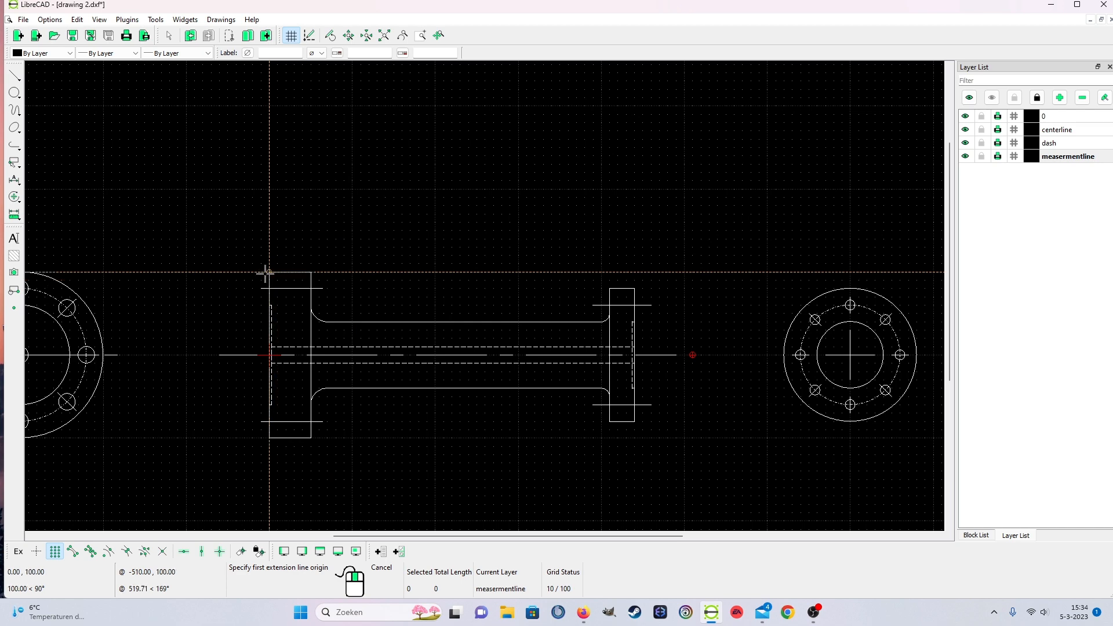
pyautogui.rightClick(246, 272)
# Draw a closed rectangle 100 wide and 40 high in the middle of the shaft's side view, with opposite corners (180, 20) and (280, -20).
pyautogui.scroll(5, 471, 263)
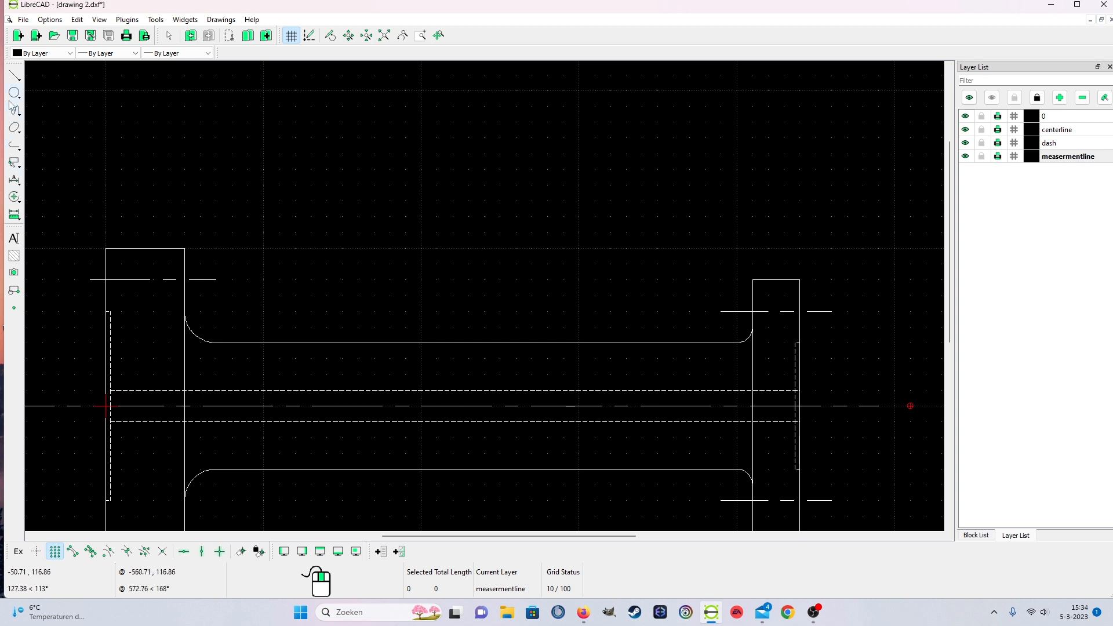
pyautogui.click(14, 75)
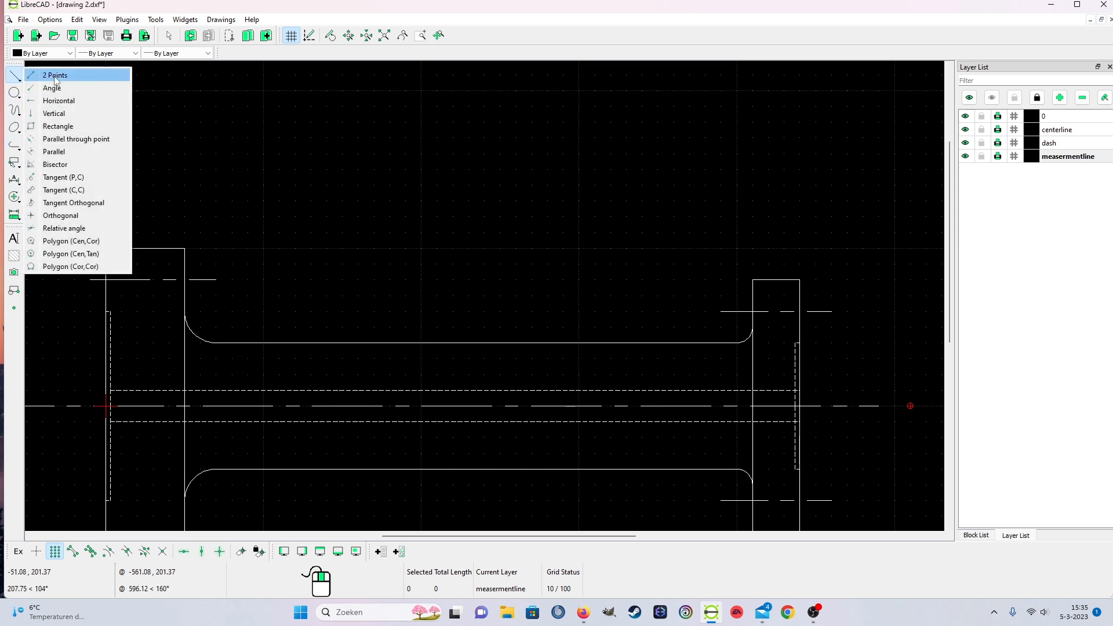
pyautogui.click(72, 75)
pyautogui.scroll(4, 425, 370)
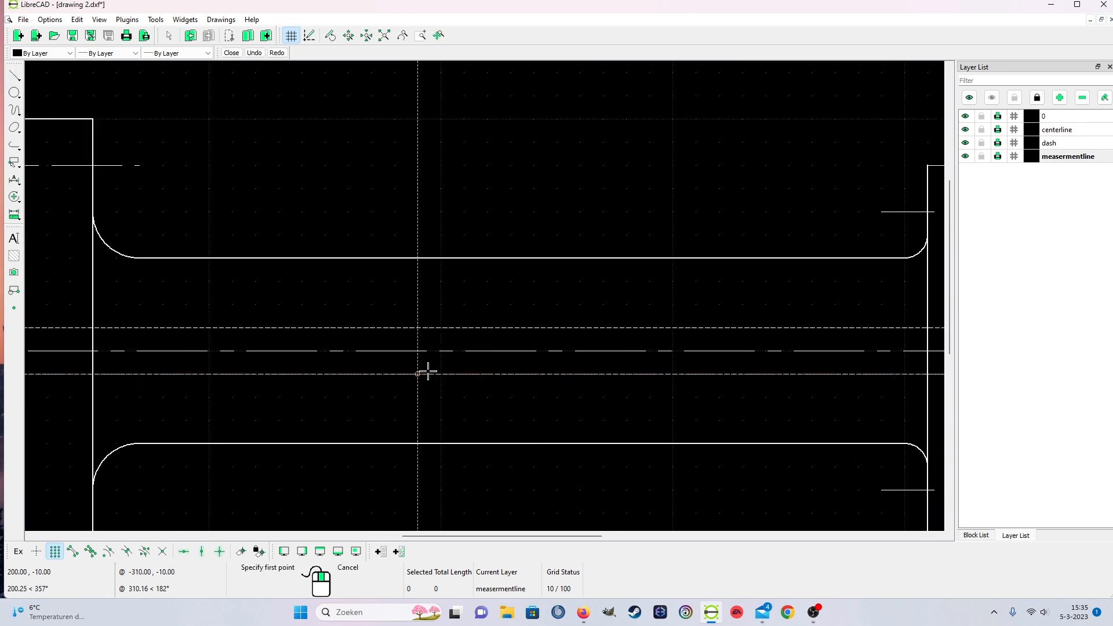
pyautogui.click(395, 305)
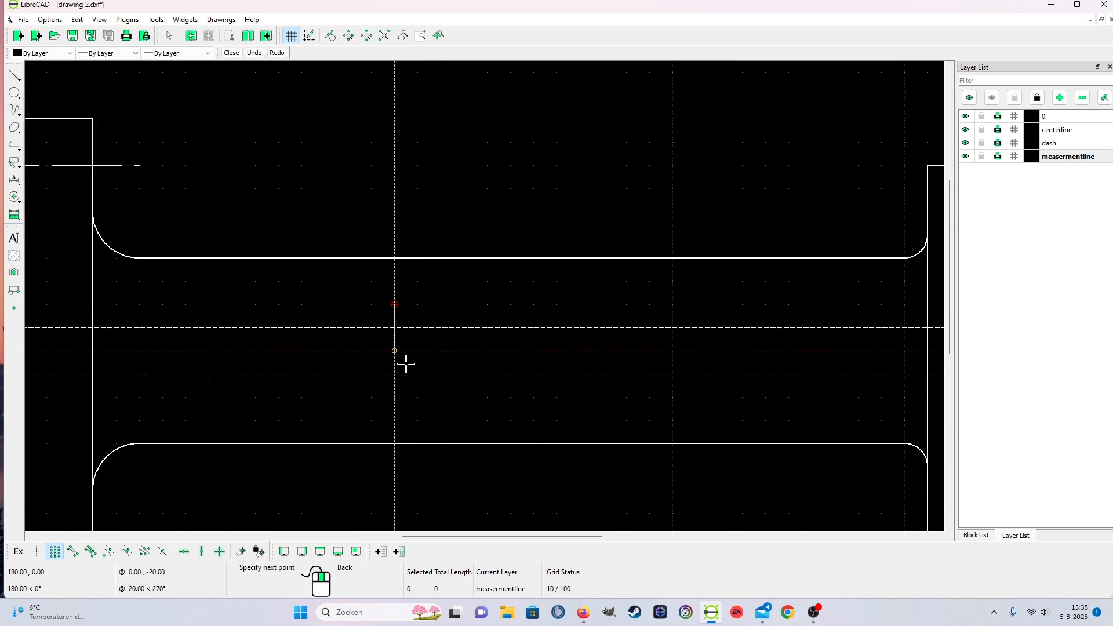
pyautogui.click(397, 401)
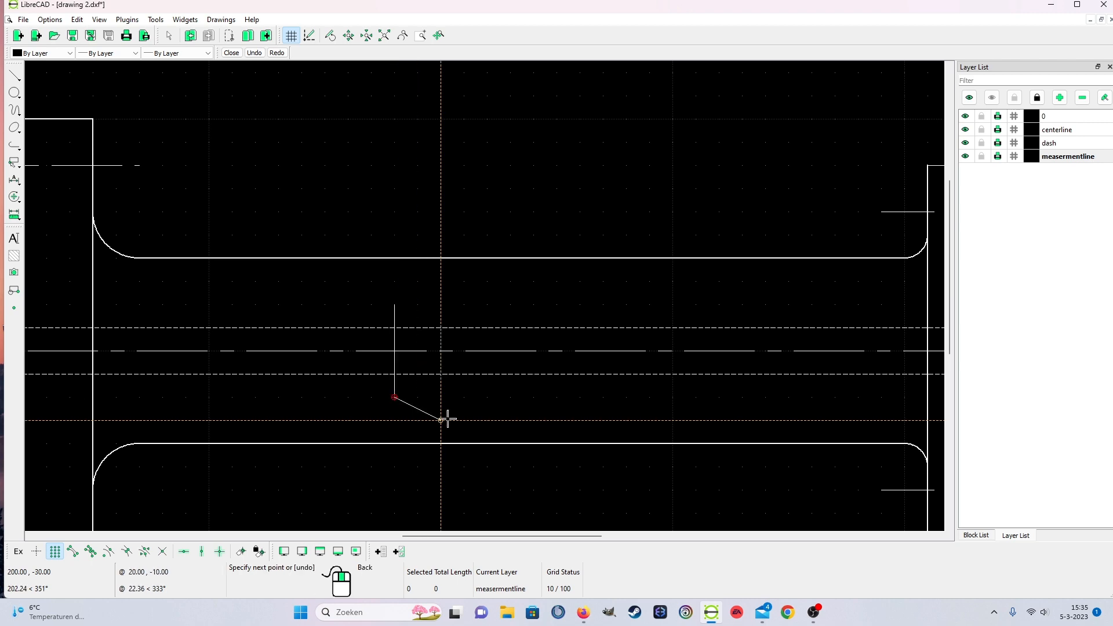
pyautogui.click(626, 302)
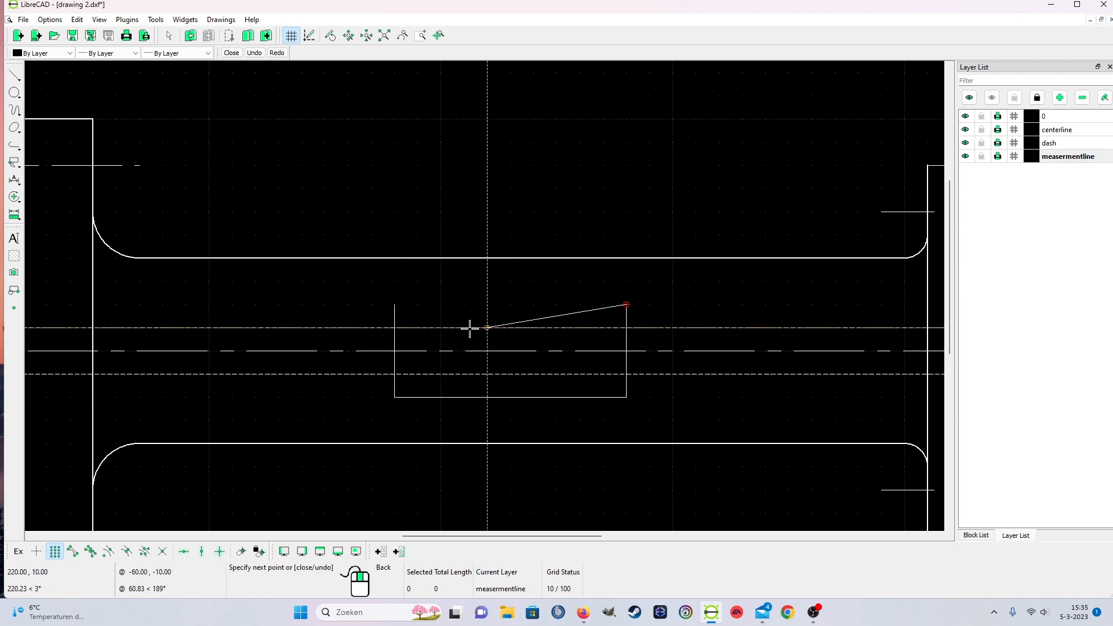
pyautogui.click(393, 312)
pyautogui.rightClick(394, 312)
pyautogui.scroll(-5, 493, 365)
pyautogui.rightClick(494, 465)
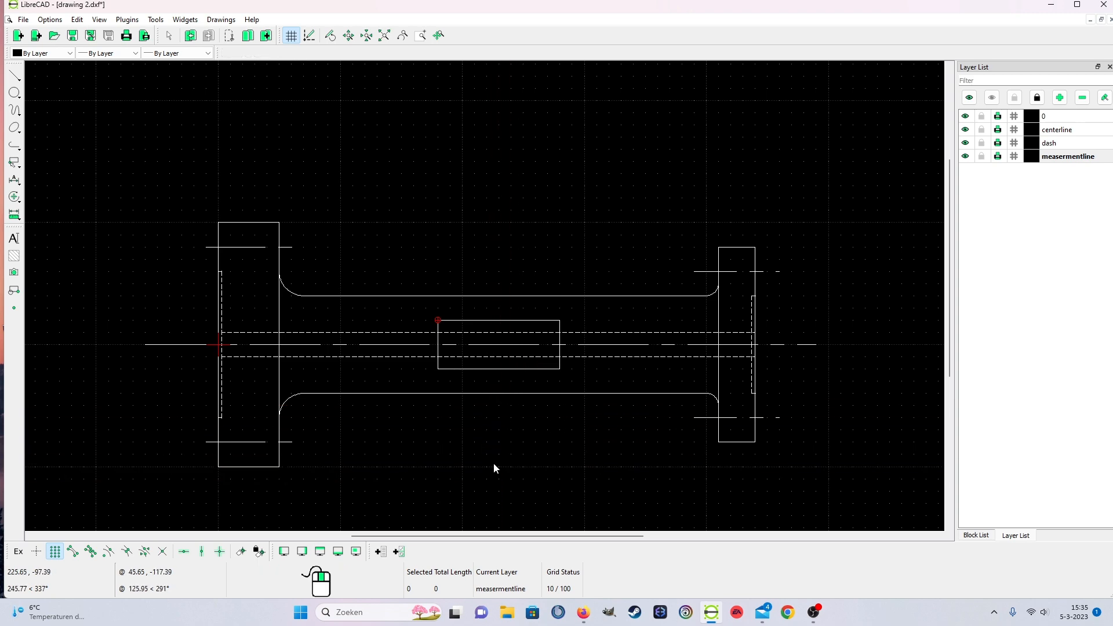
# Draw a two-point line across the middle of the shaft from (230, 80) down to (220, -80).
pyautogui.scroll(-1, 494, 468)
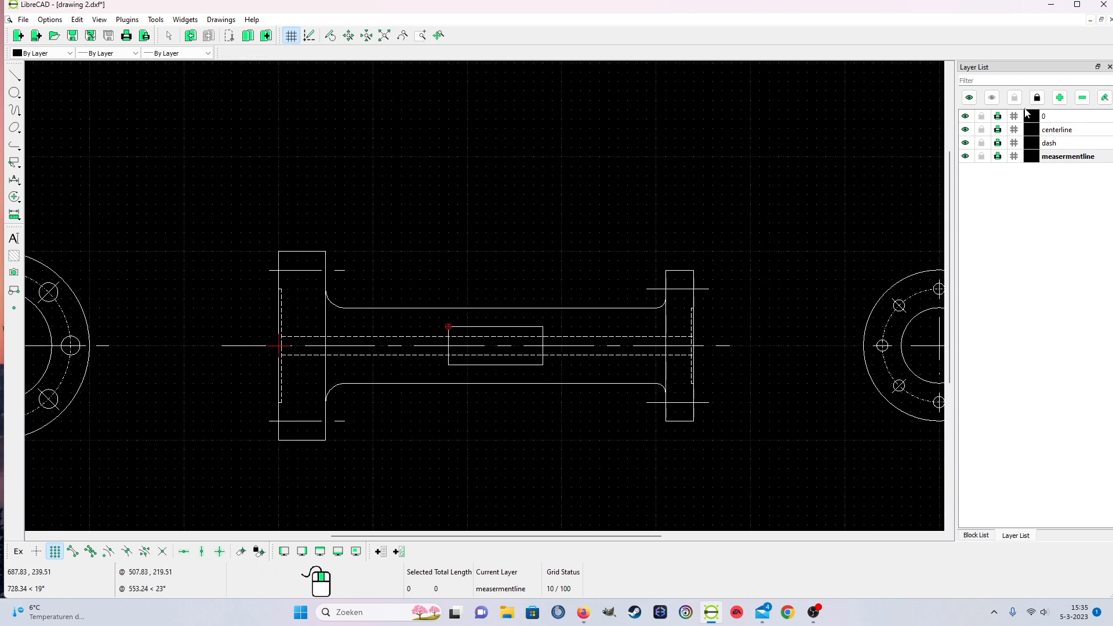
pyautogui.click(14, 76)
pyautogui.click(41, 72)
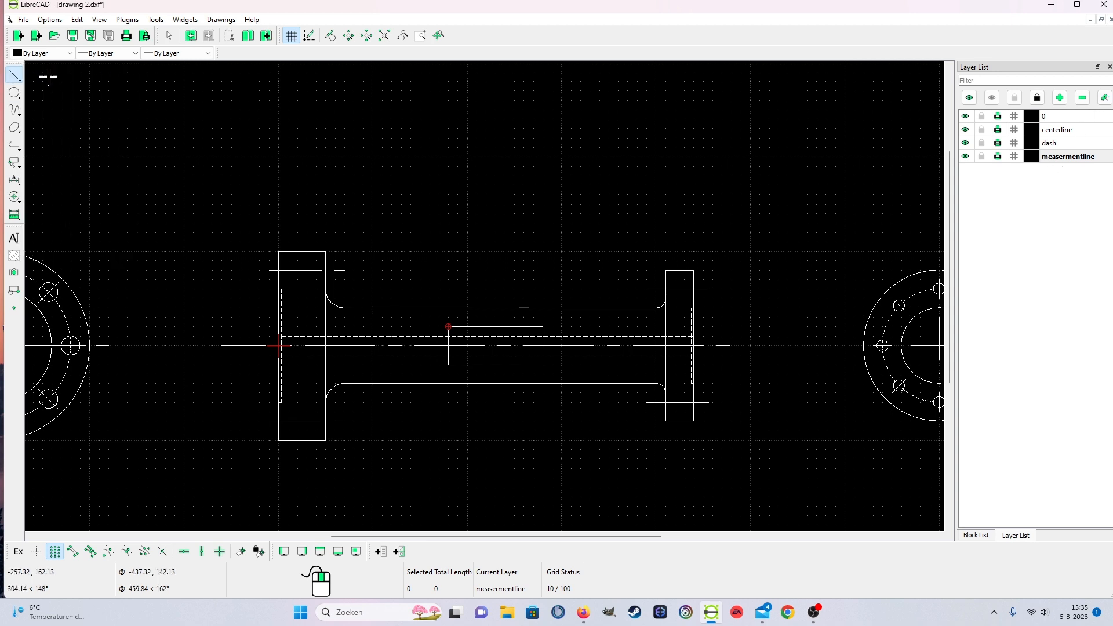
pyautogui.click(494, 269)
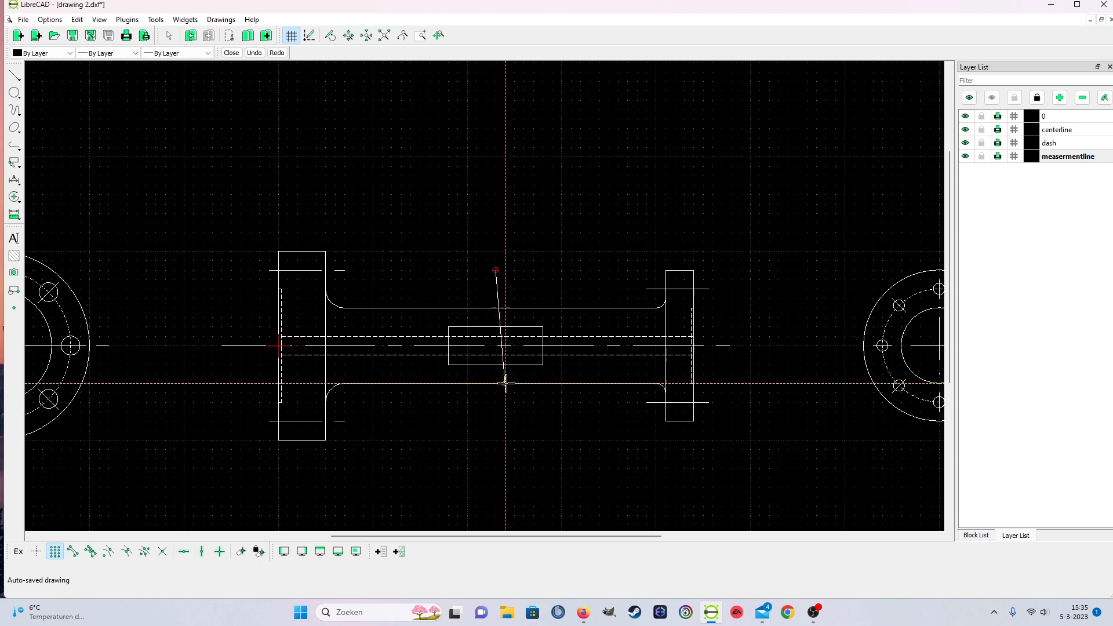
pyautogui.click(485, 420)
pyautogui.rightClick(485, 420)
pyautogui.rightClick(490, 430)
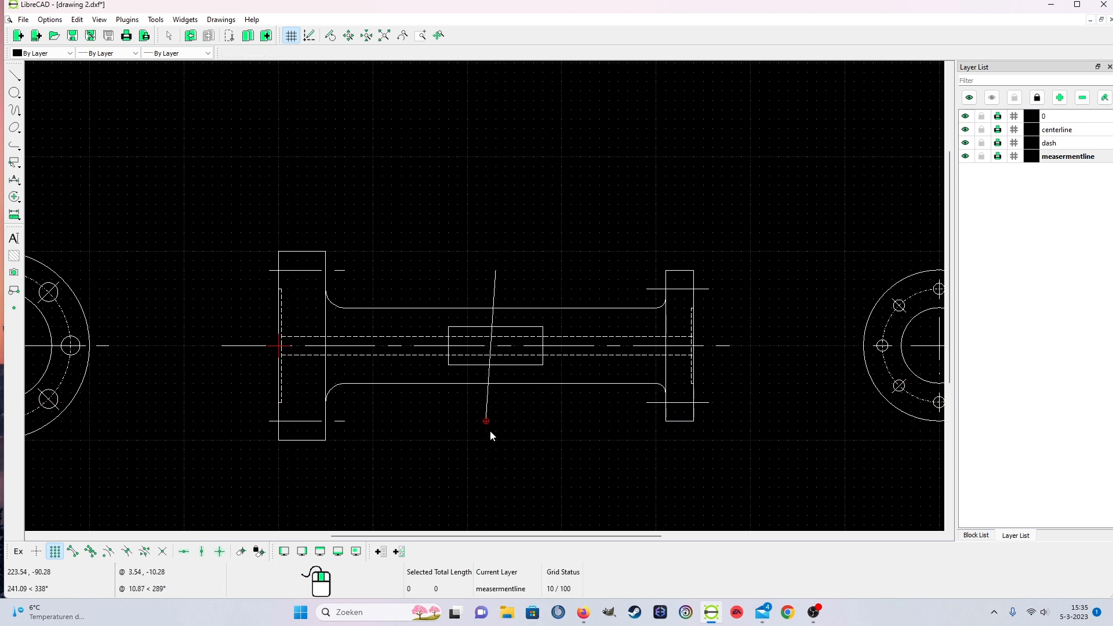
# Move the lower endpoint of the slanted line to (230, -90), making the line vertical.
pyautogui.click(485, 408)
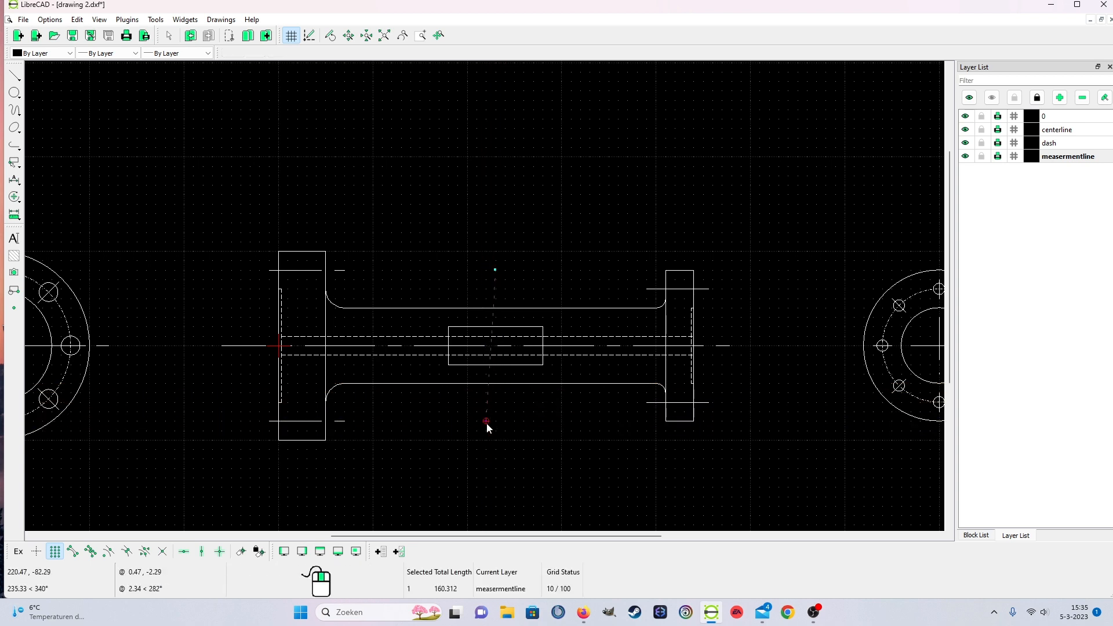
pyautogui.moveTo(486, 423); pyautogui.dragTo(504, 422)
pyautogui.click(495, 427)
pyautogui.click(497, 410)
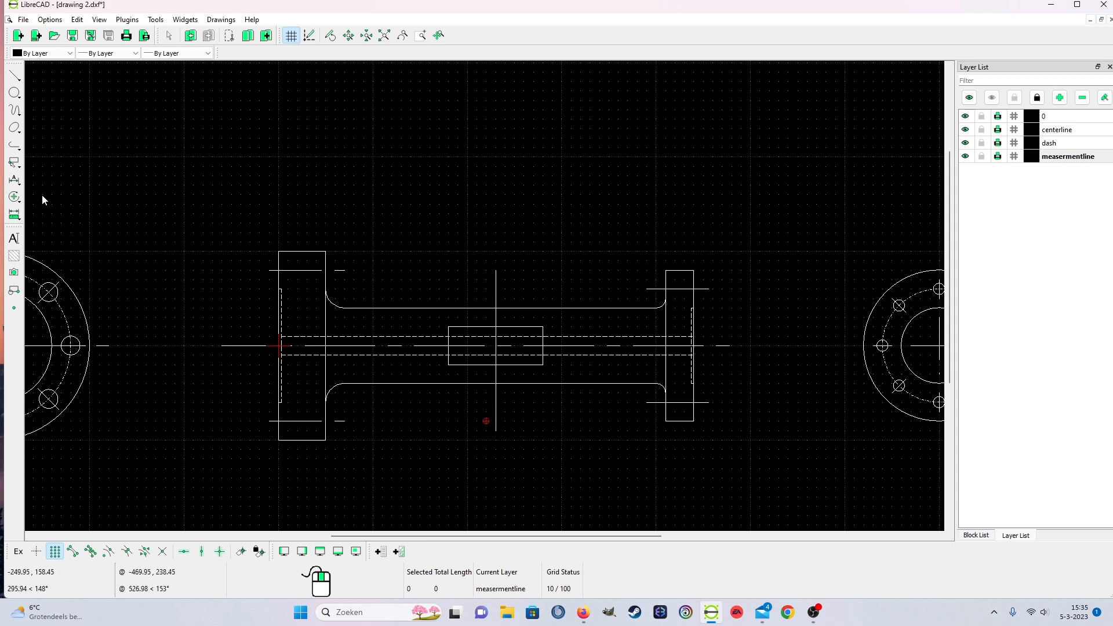
# Draw a horizontal leader 40 long above the shaft, with its arrowhead at (240, 70) beside the vertical line.
pyautogui.click(14, 179)
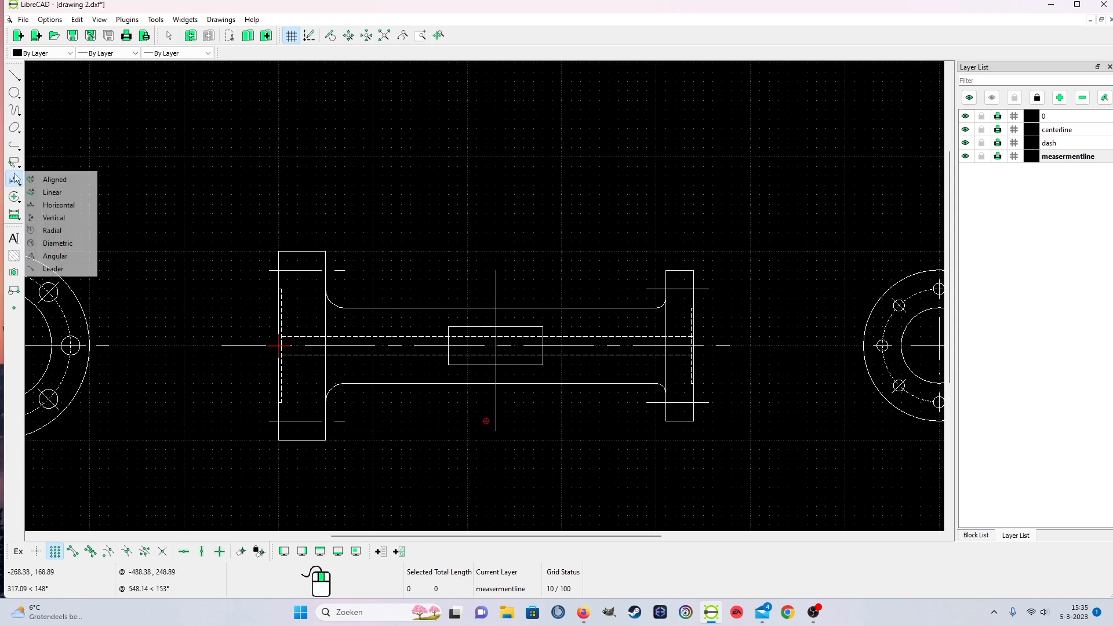
pyautogui.click(53, 269)
pyautogui.scroll(3, 547, 261)
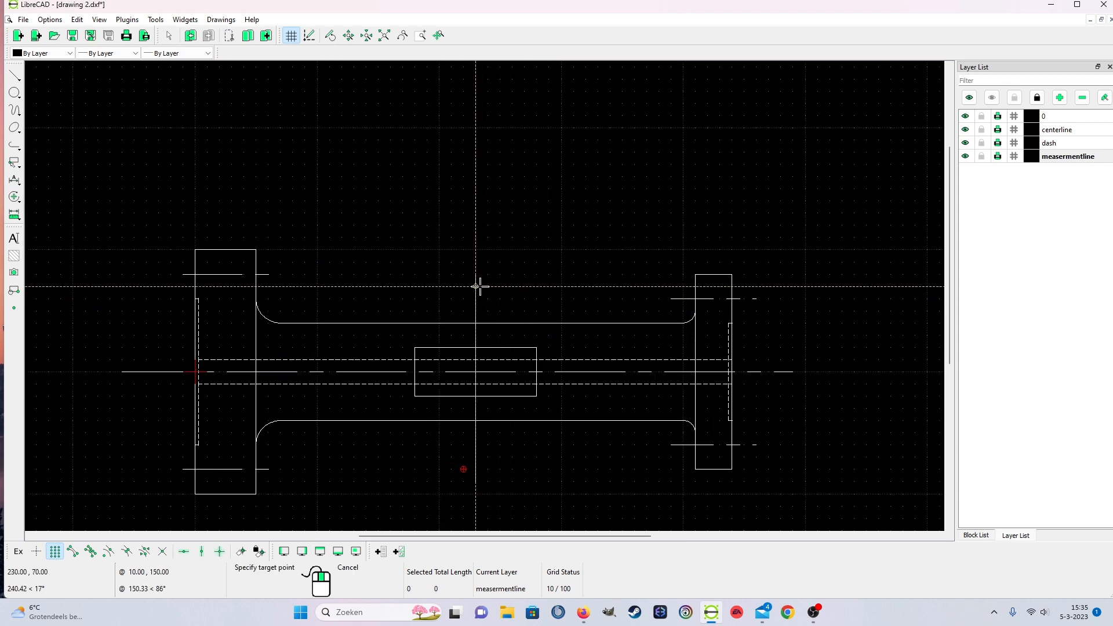
pyautogui.click(481, 286)
pyautogui.click(533, 286)
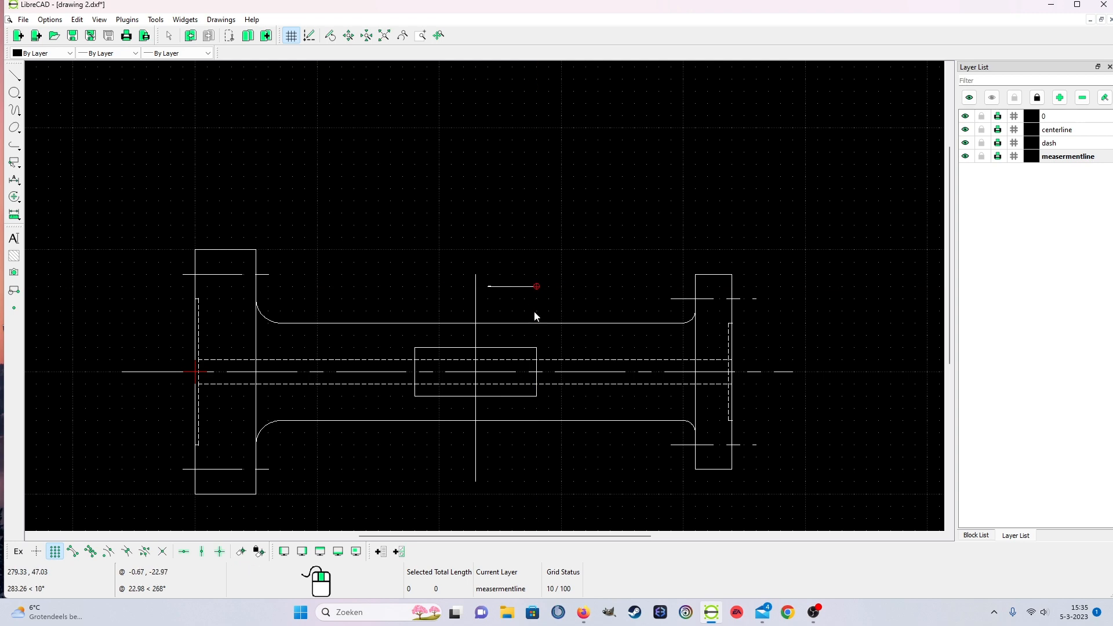
# Move the leader 10 towards the vertical line so its arrow tip touches it at (230, 70).
pyautogui.scroll(4, 533, 283)
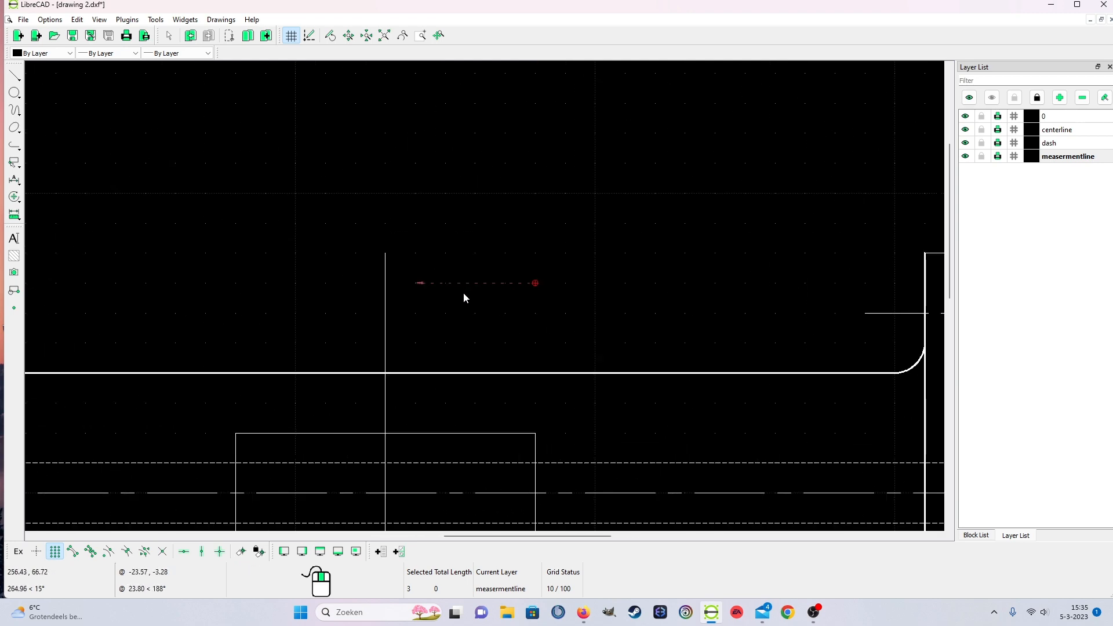
pyautogui.click(386, 283)
pyautogui.scroll(-2, 502, 304)
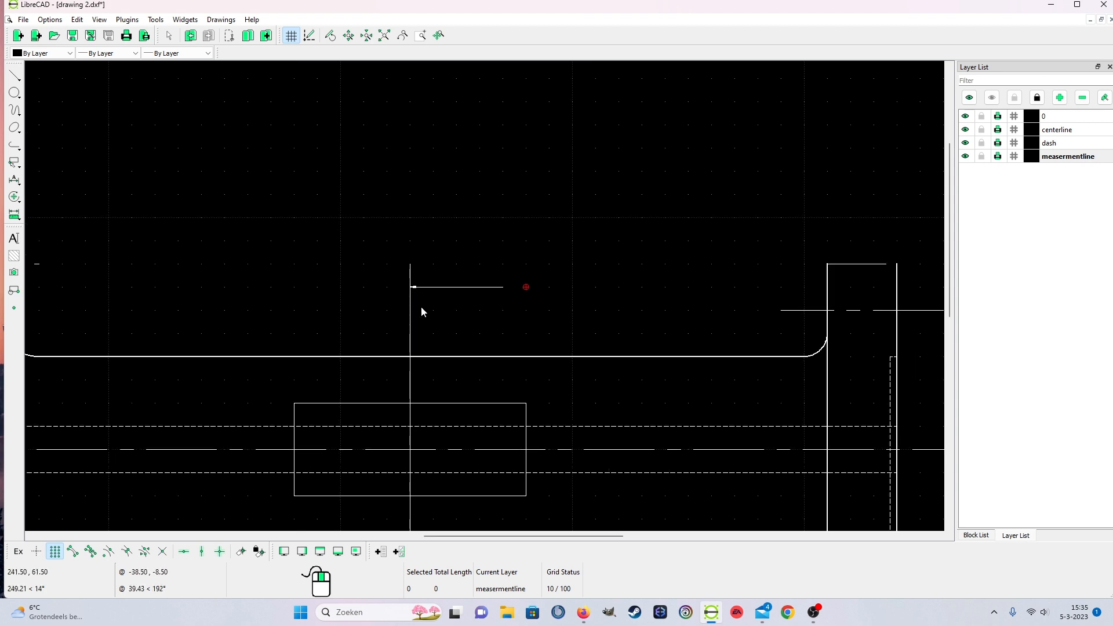
# Set the general dimension scale to 5 in the current drawing preferences.
pyautogui.click(50, 19)
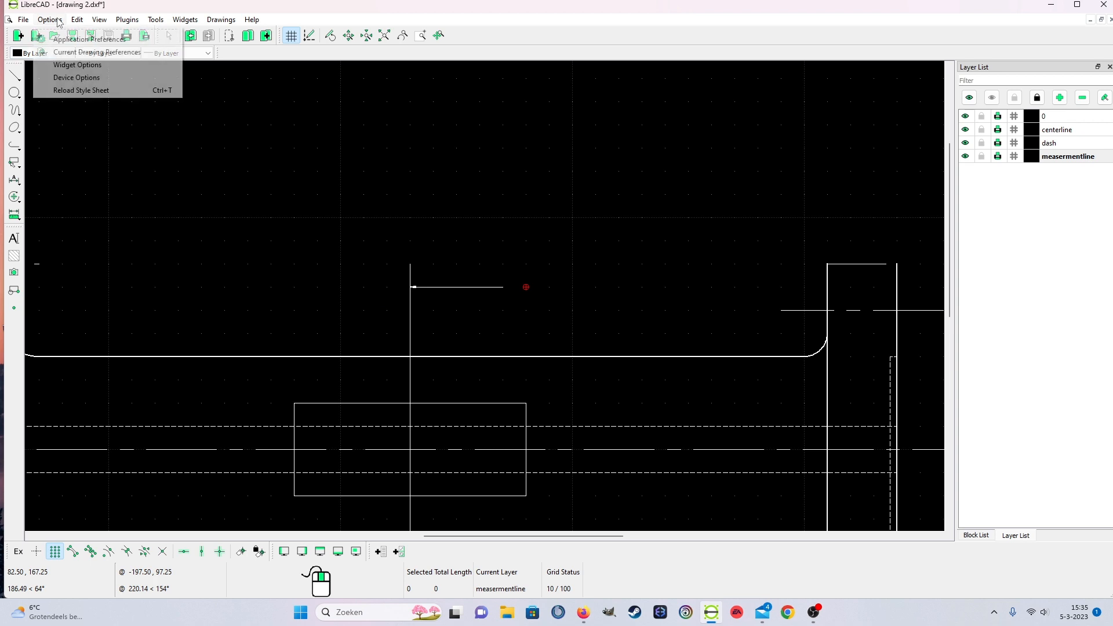
pyautogui.click(93, 52)
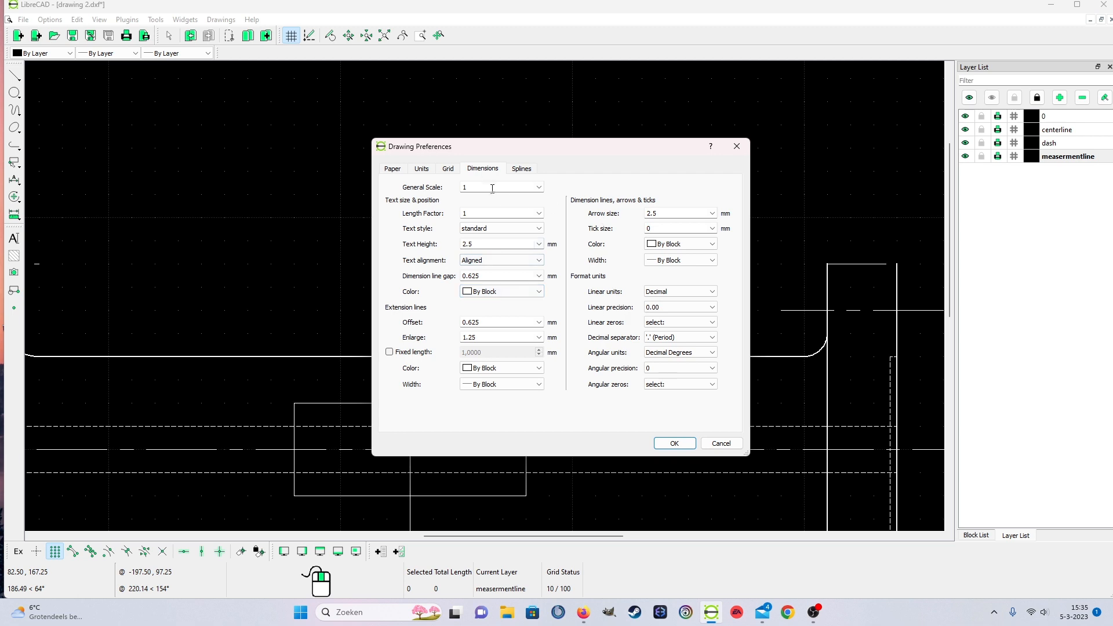
pyautogui.click(537, 189)
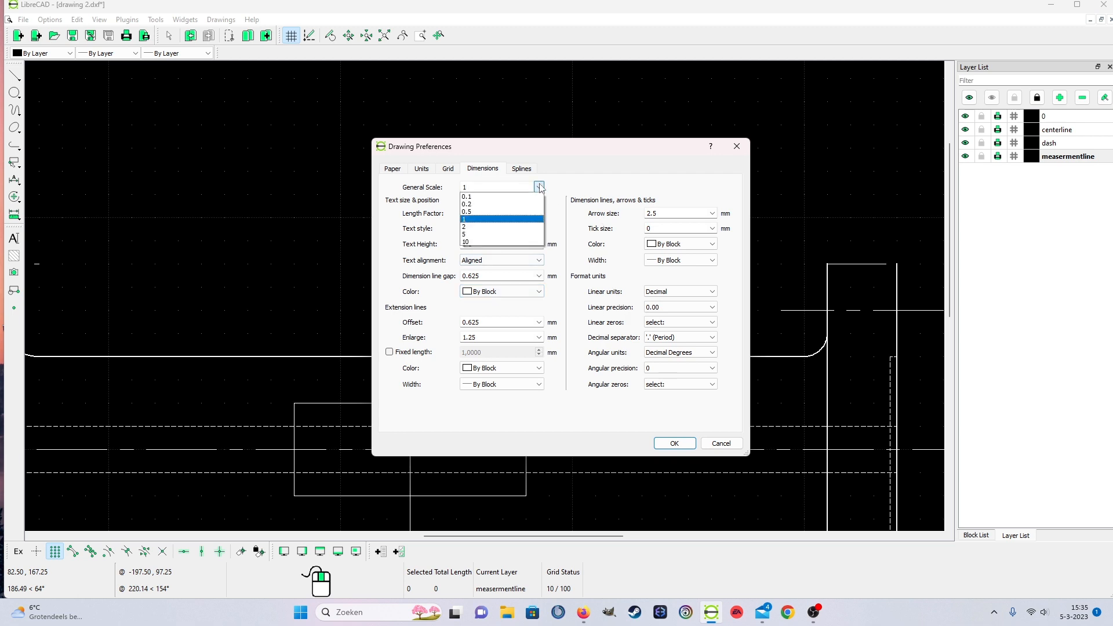
pyautogui.click(514, 234)
pyautogui.click(674, 443)
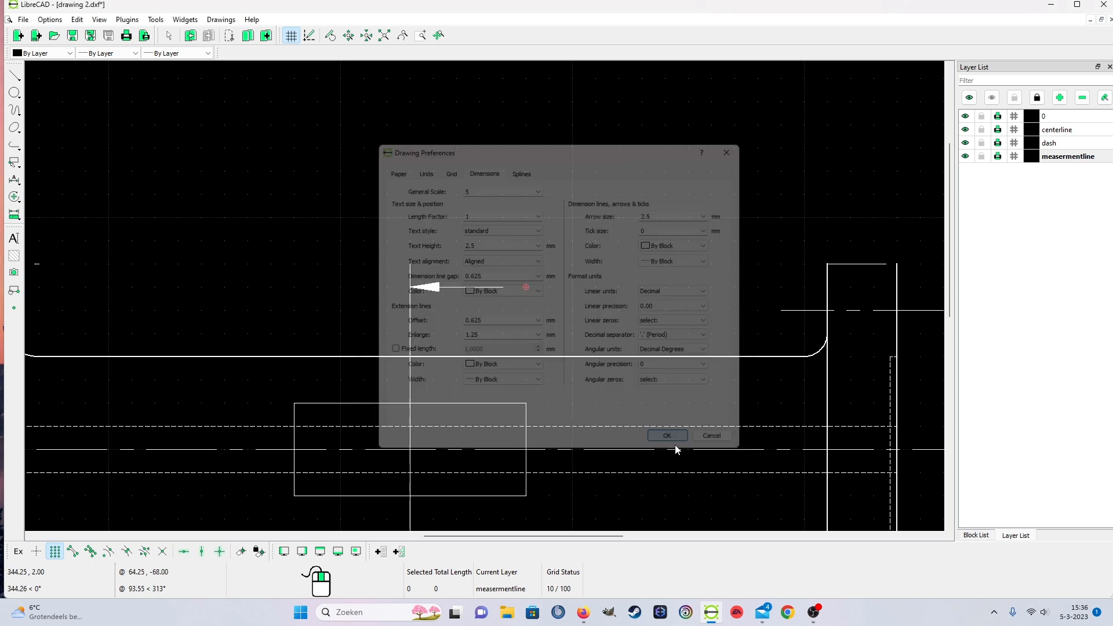
pyautogui.scroll(-4, 471, 324)
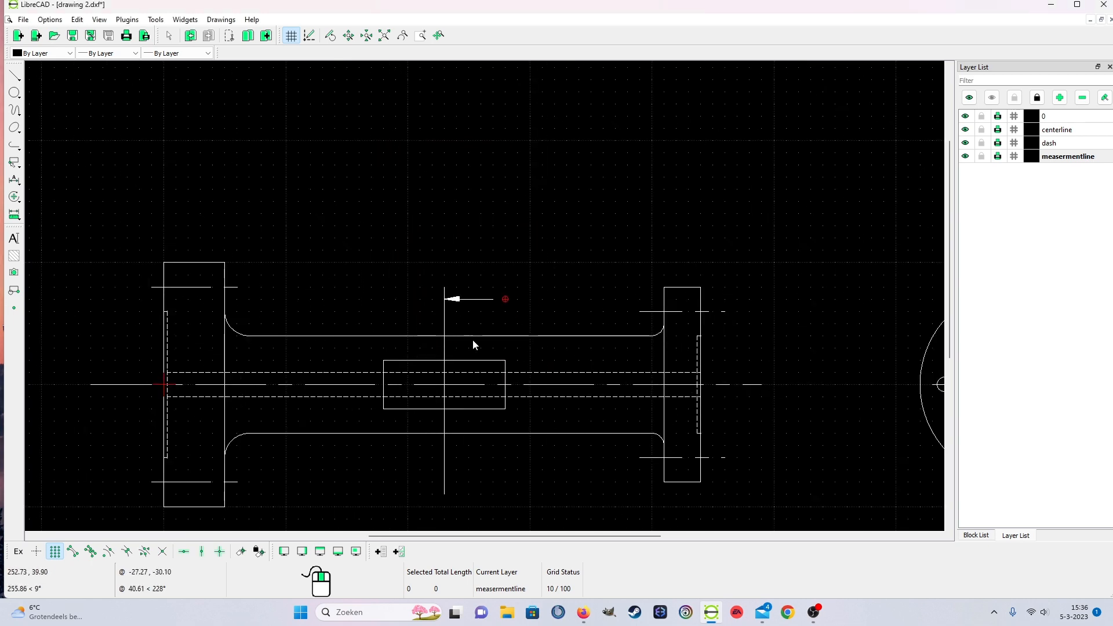
# Set the general dimension scale to 4 in the current drawing preferences.
pyautogui.click(50, 20)
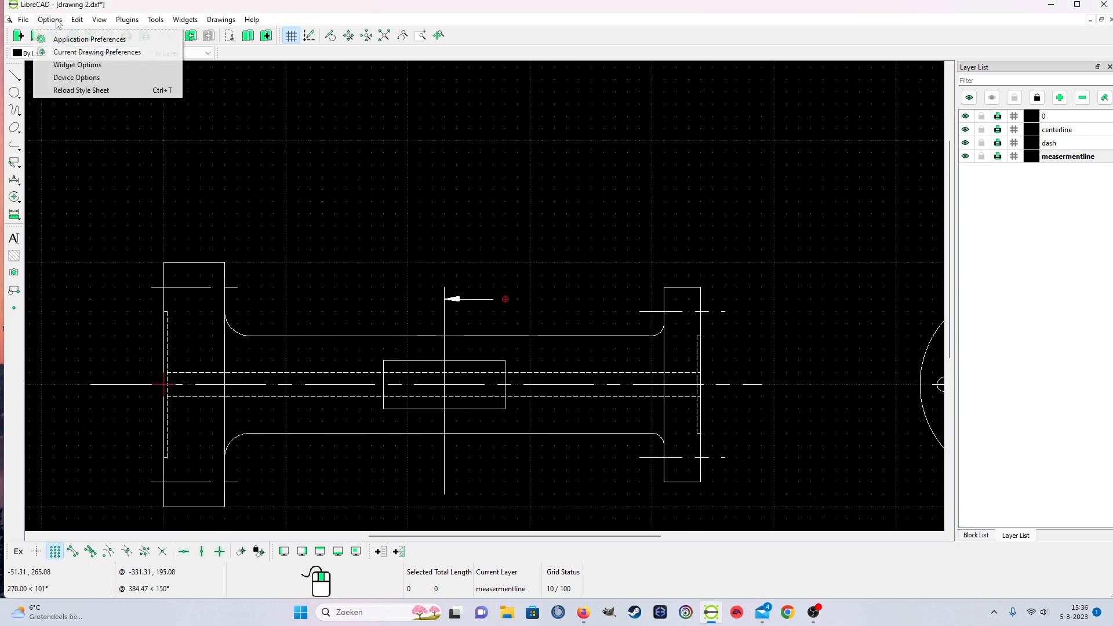
pyautogui.click(70, 51)
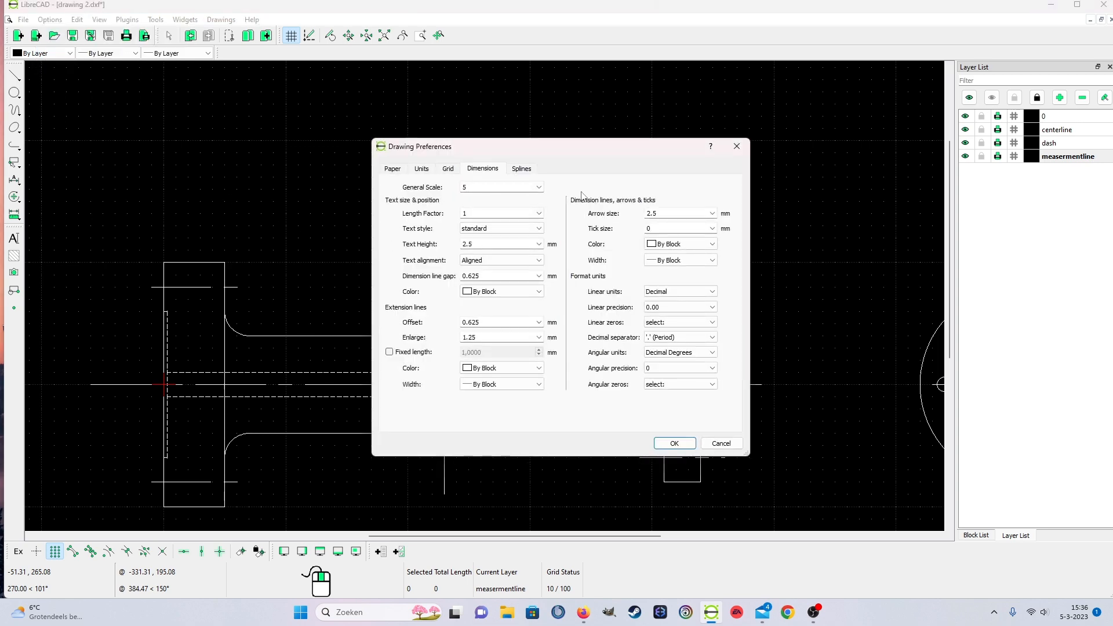
pyautogui.write('4')
pyautogui.click(676, 447)
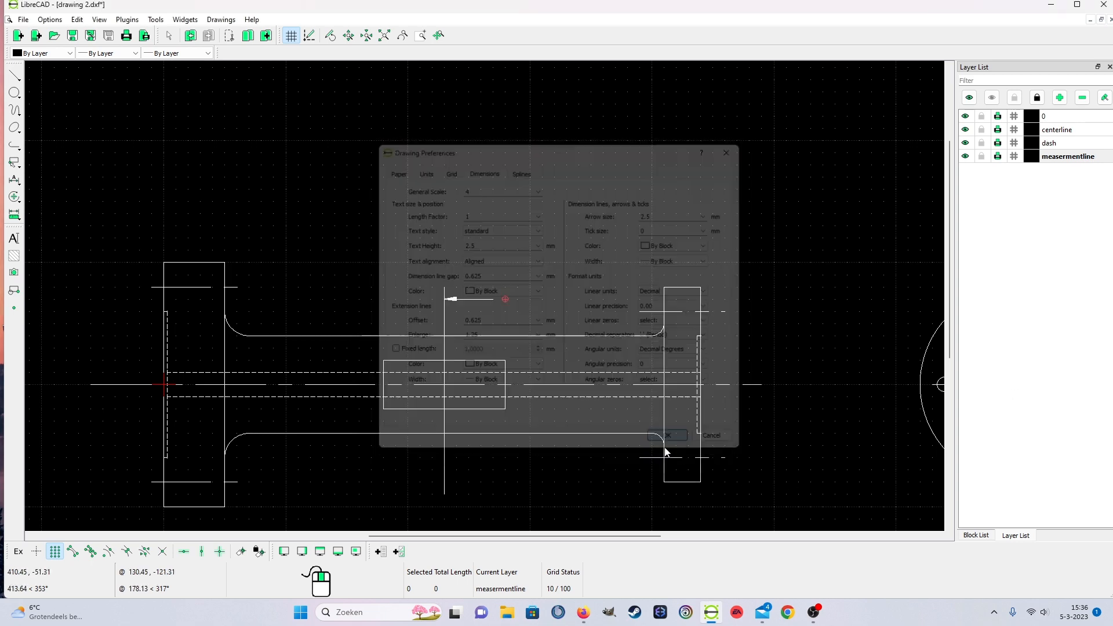
pyautogui.scroll(1, 491, 490)
pyautogui.scroll(-1, 479, 423)
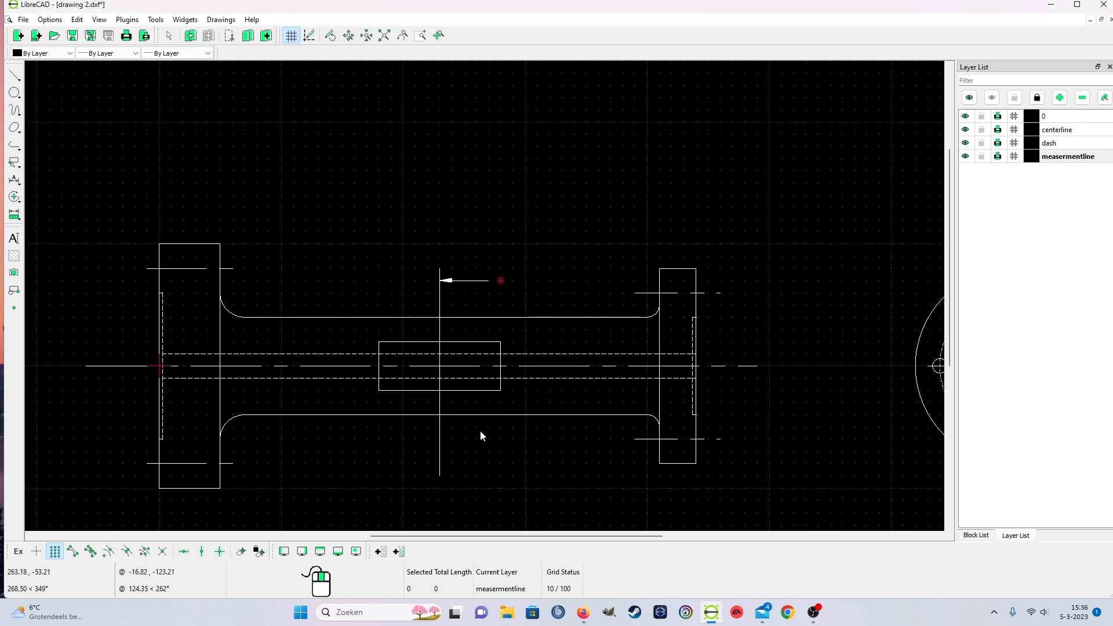
# Mirror the upper leader arrow about the shaft's horizontal centre line, keeping the original.
pyautogui.click(462, 281)
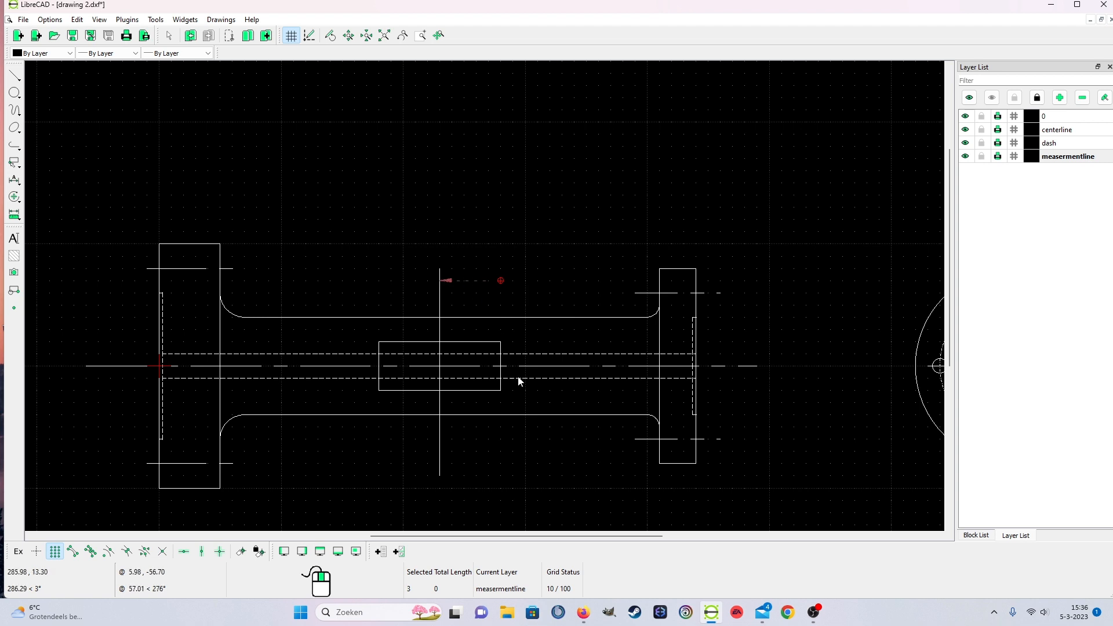
pyautogui.rightClick(534, 451)
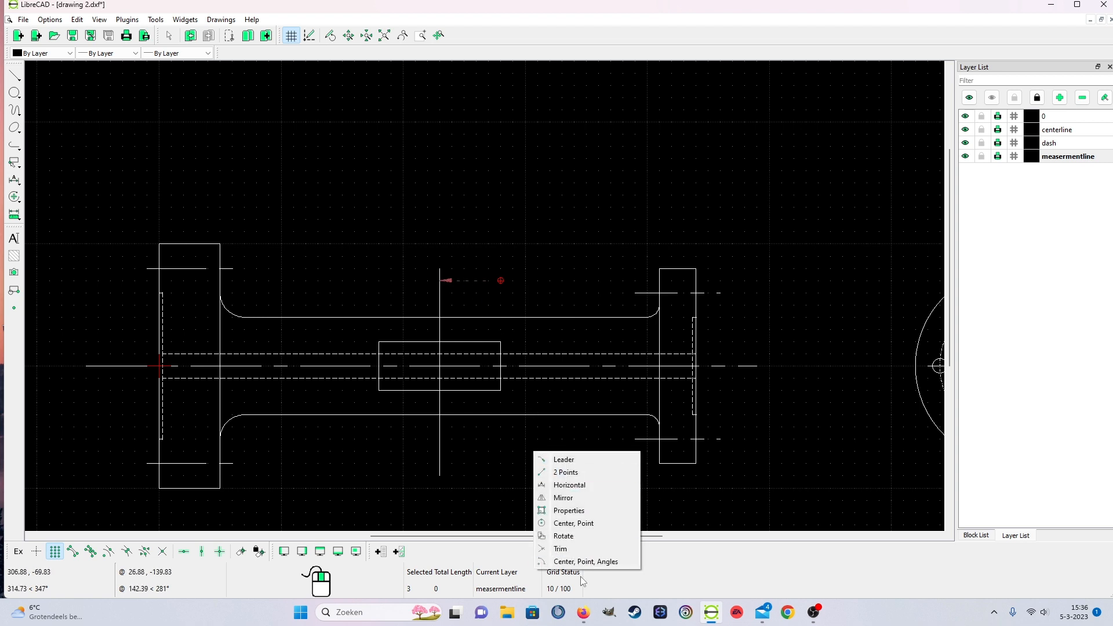
pyautogui.click(571, 498)
pyautogui.click(525, 365)
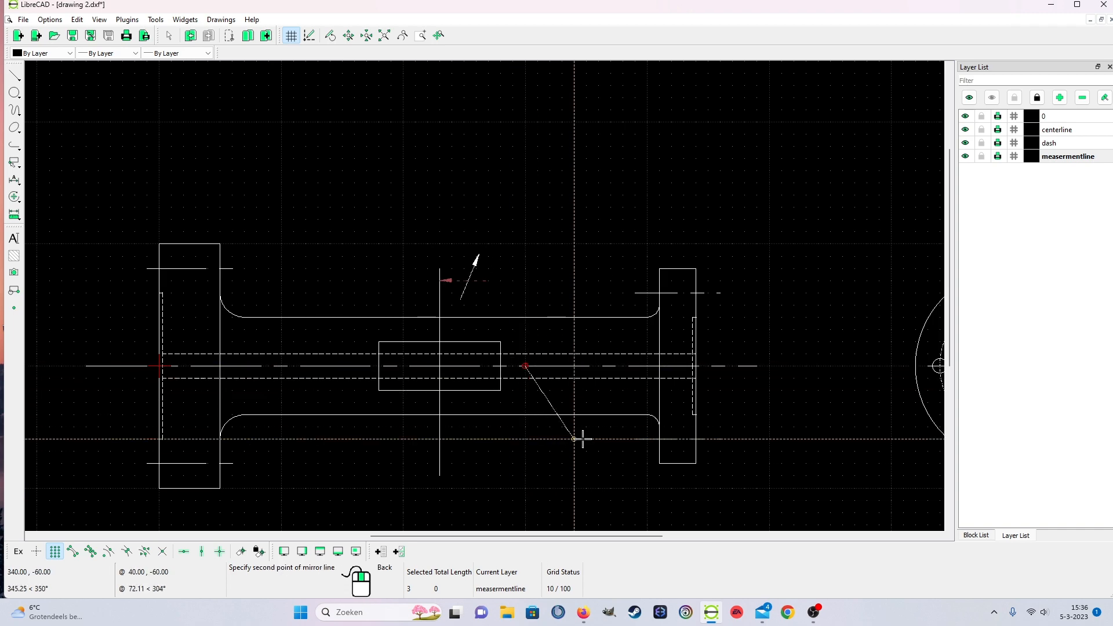
pyautogui.click(620, 366)
pyautogui.click(587, 348)
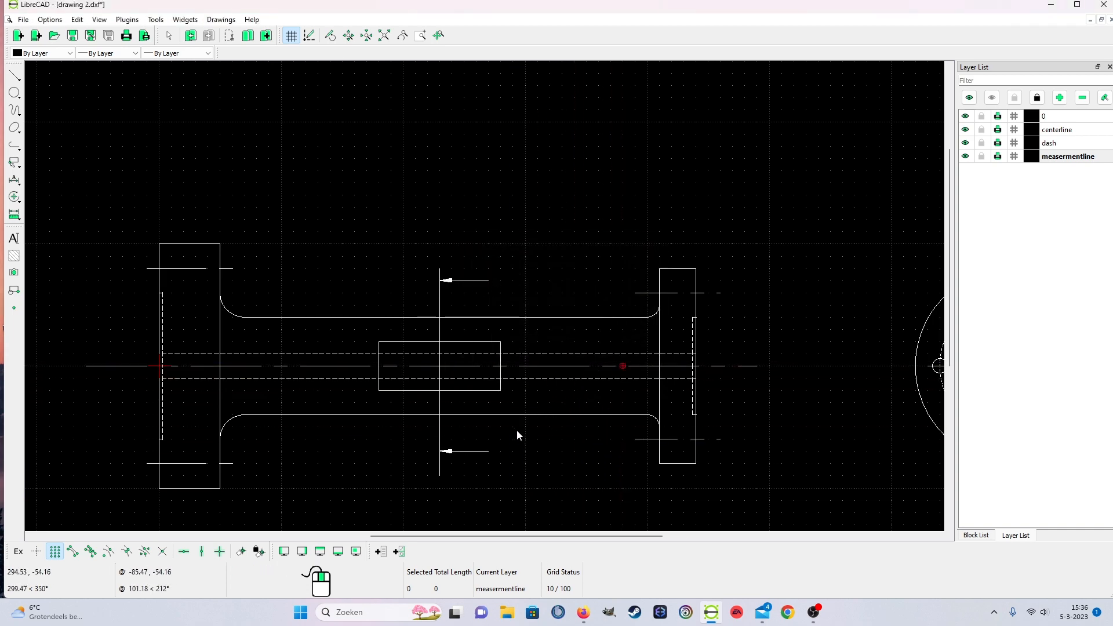
# Label both section leaders with the text A, height 8, inserted at (260, 80) and (270, -60).
pyautogui.scroll(1, 513, 417)
pyautogui.scroll(-1, 510, 409)
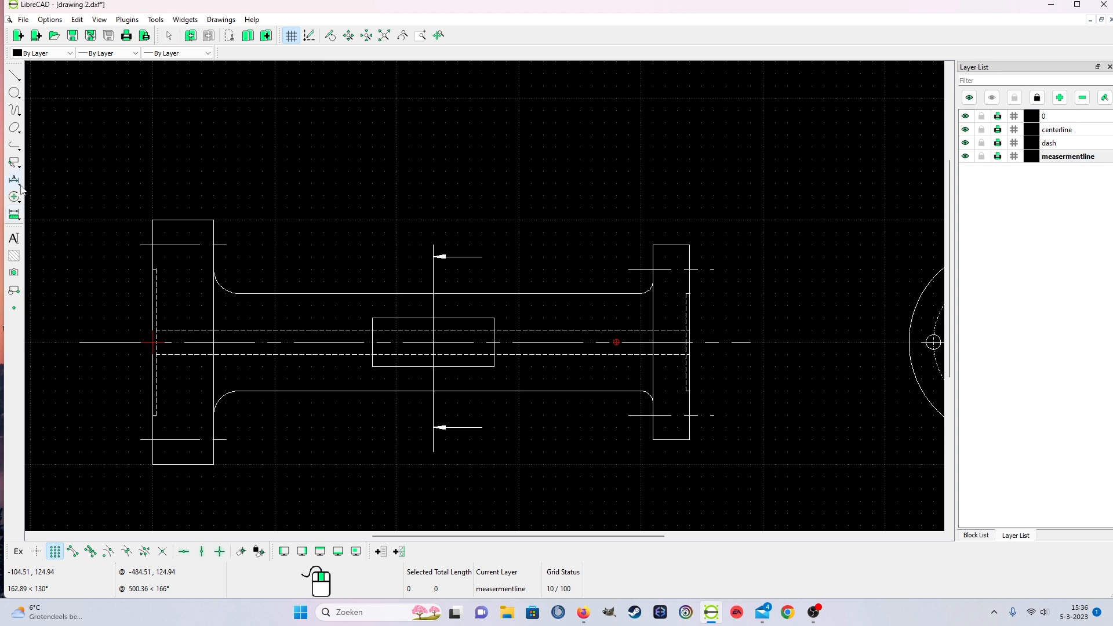
pyautogui.click(14, 238)
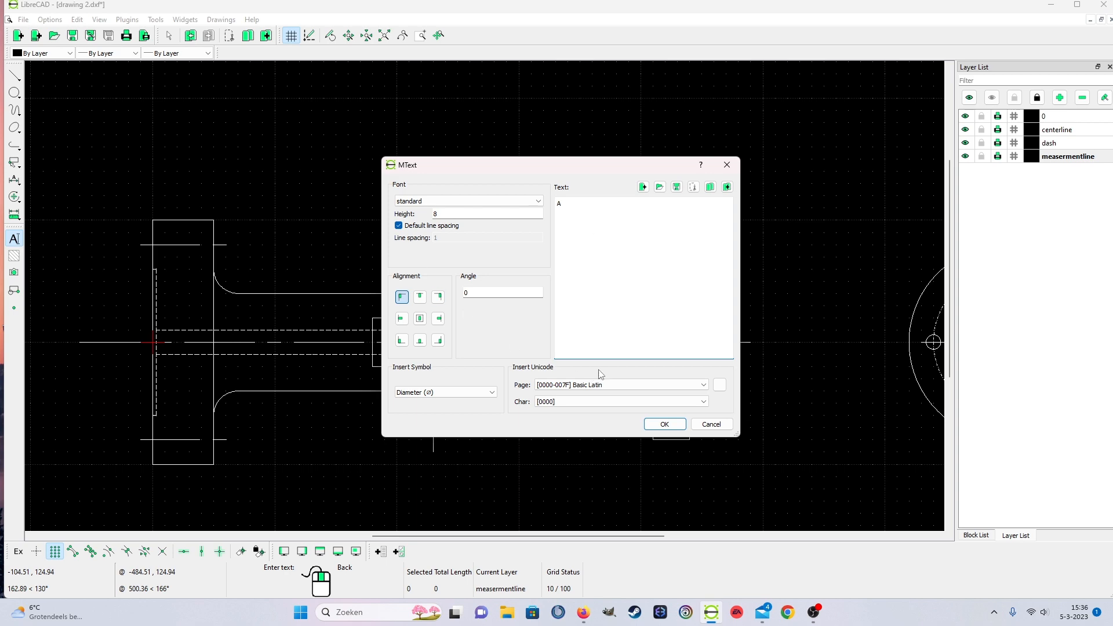
pyautogui.click(665, 424)
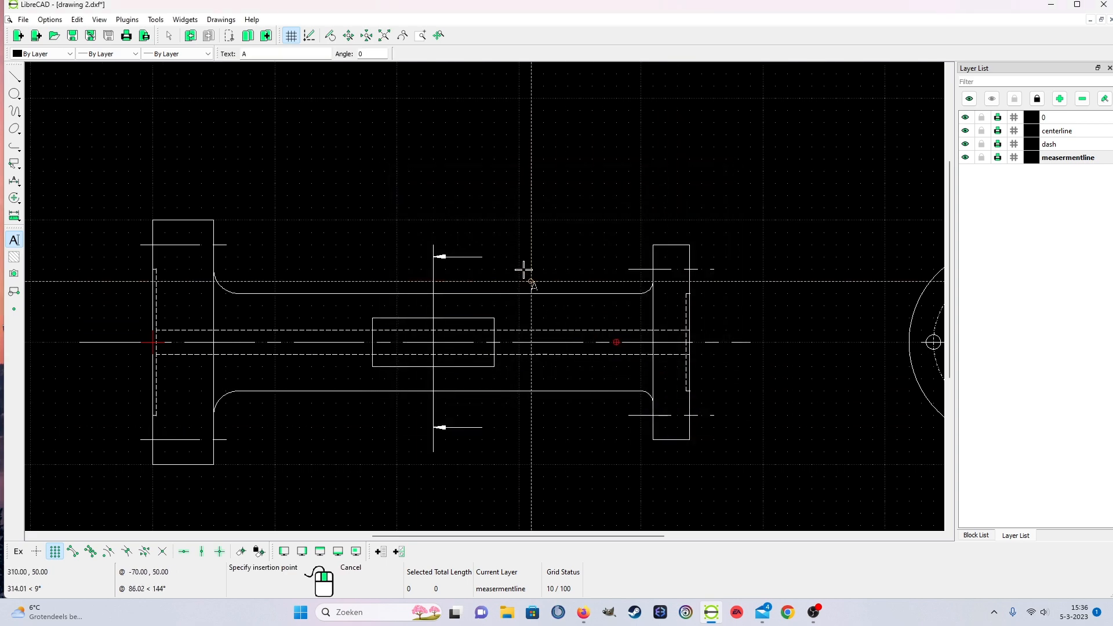
pyautogui.click(469, 247)
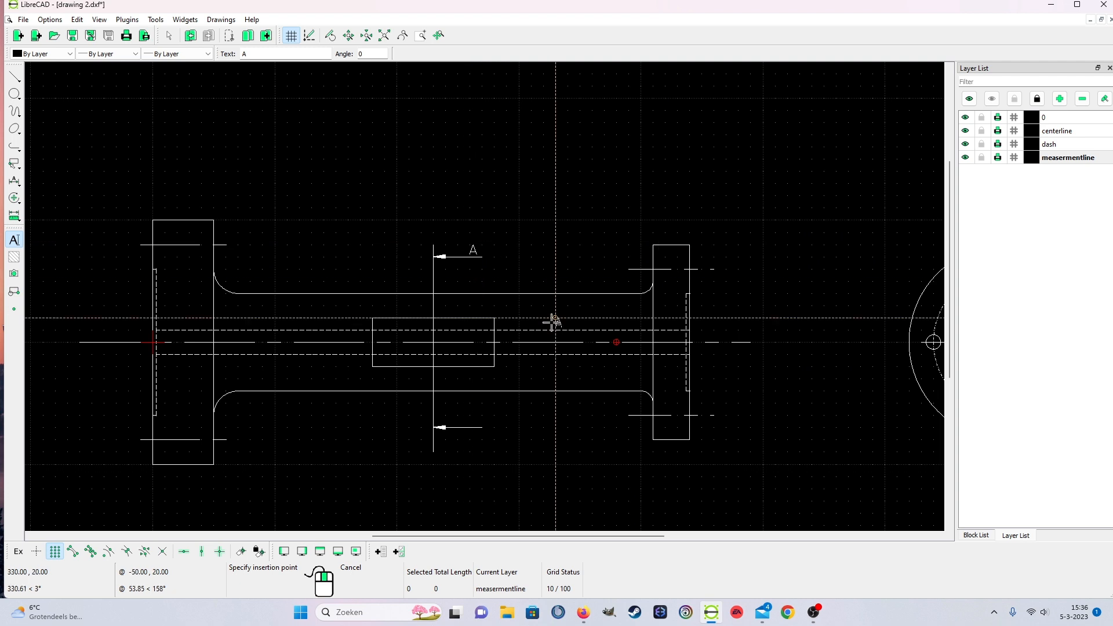
pyautogui.click(482, 418)
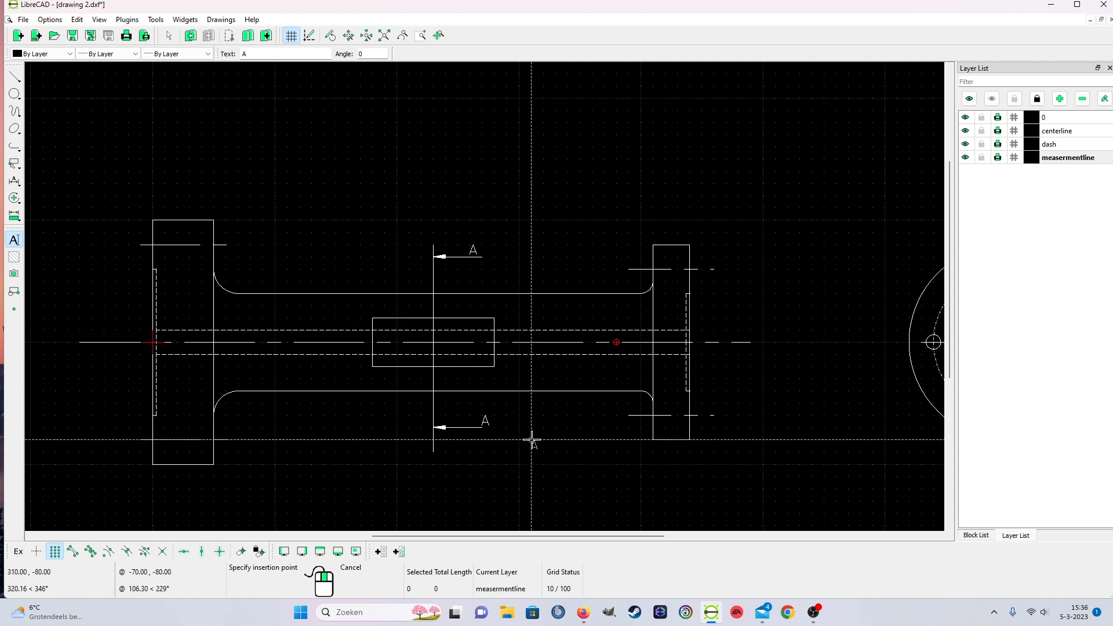
pyautogui.rightClick(534, 502)
# Add the section title A-A as multiline text, height 8, above the shaft at about (200, 340).
pyautogui.scroll(-1, 463, 431)
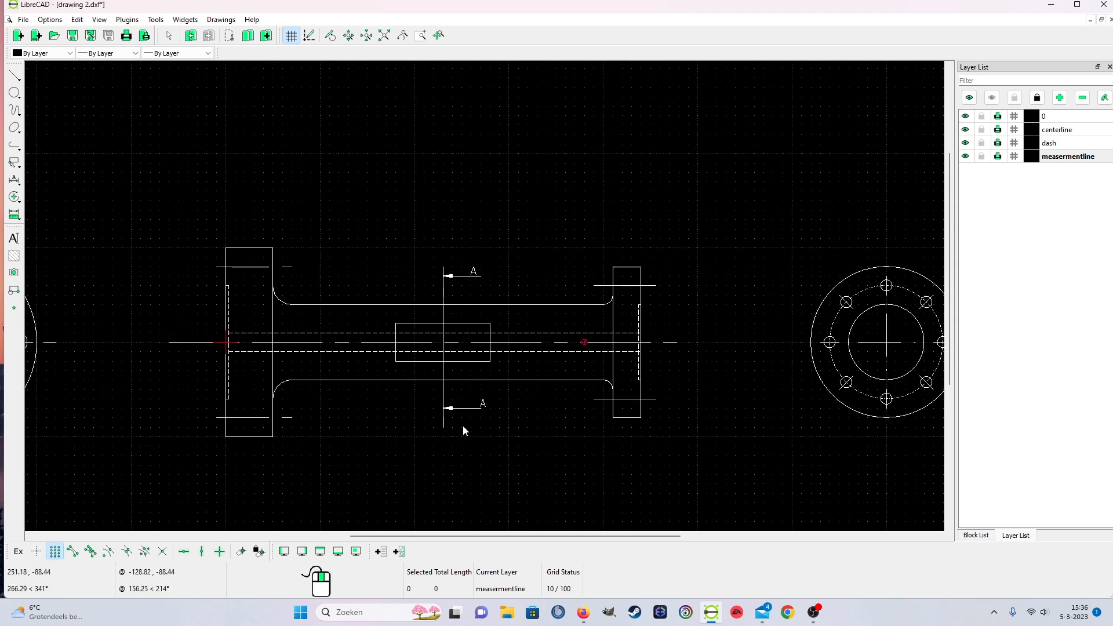
pyautogui.scroll(-1, 463, 430)
pyautogui.scroll(-1, 511, 266)
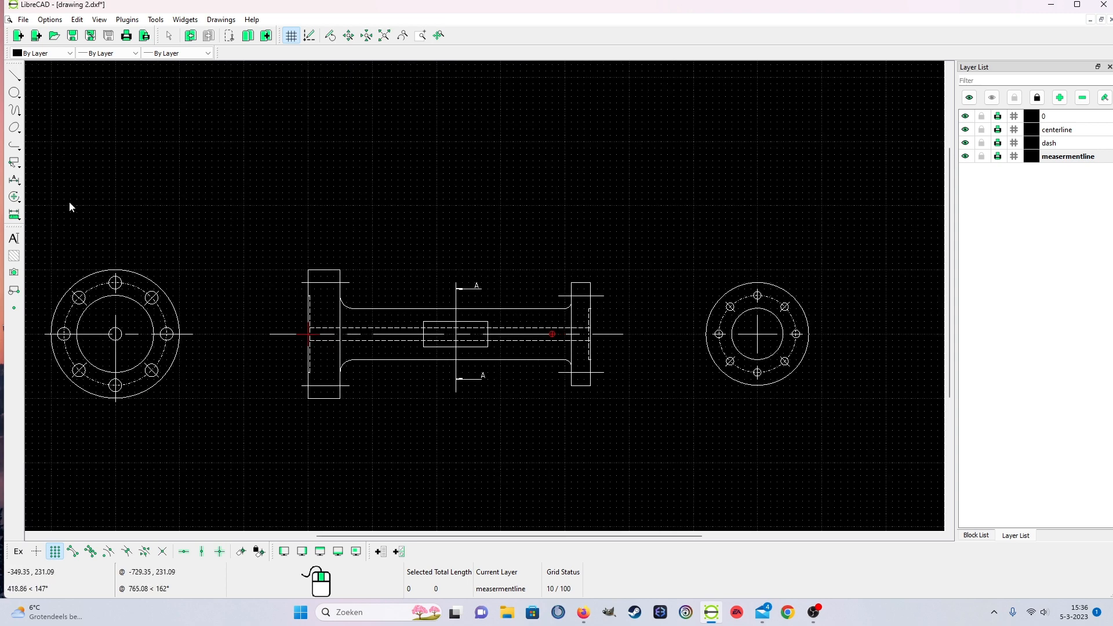
pyautogui.click(14, 238)
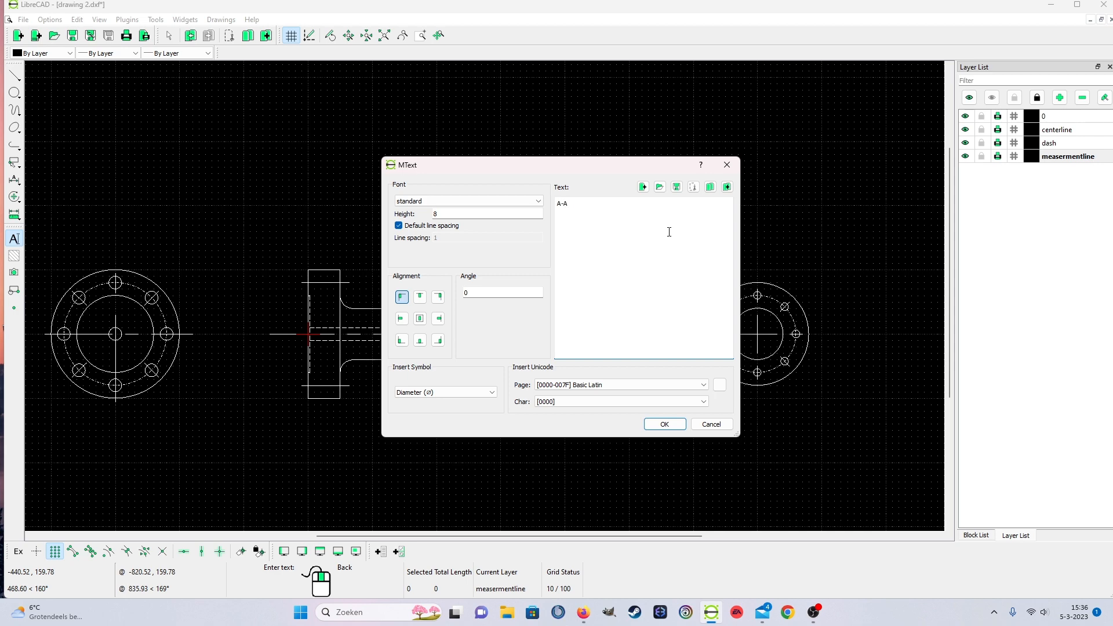
pyautogui.click(664, 425)
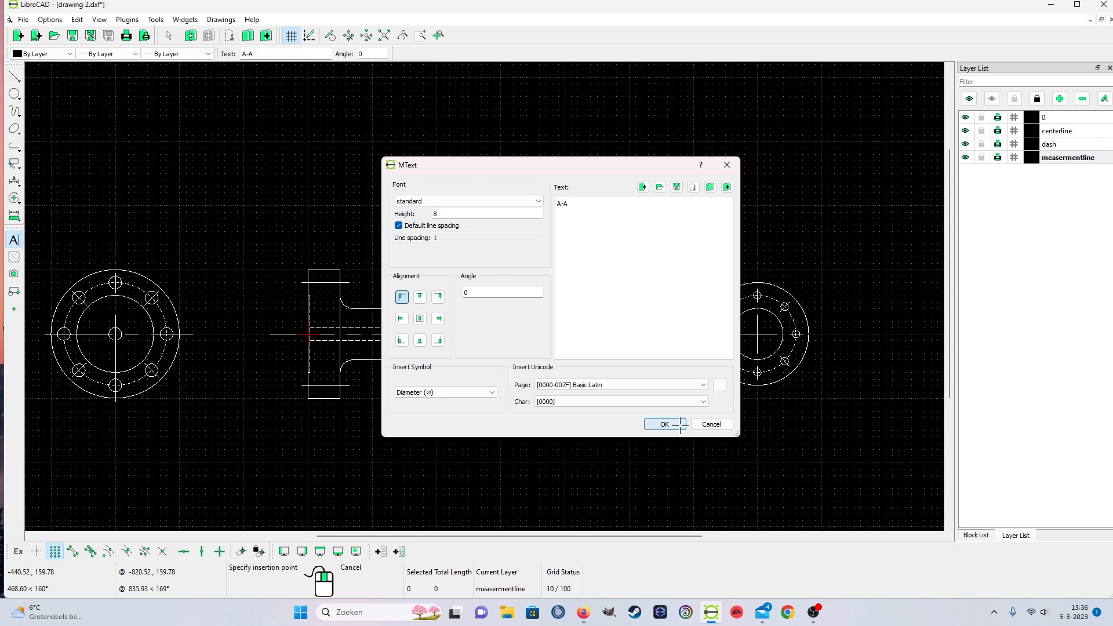
pyautogui.click(436, 118)
pyautogui.scroll(1, 454, 194)
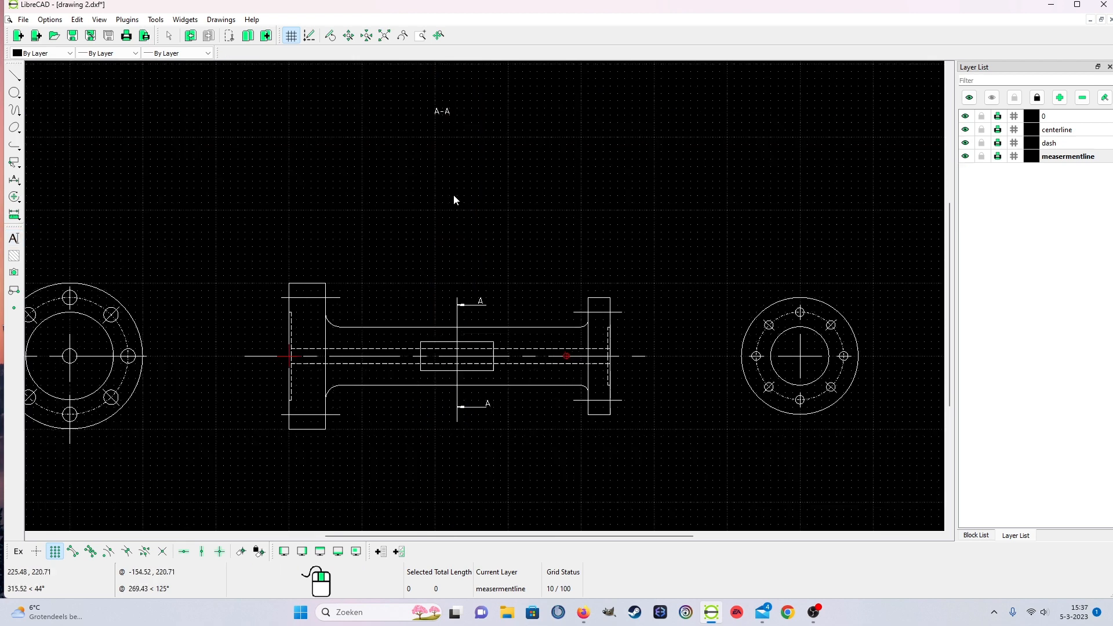
# Move the A-A title up and to the left, to about x 100 above the shaft view.
pyautogui.scroll(1, 564, 207)
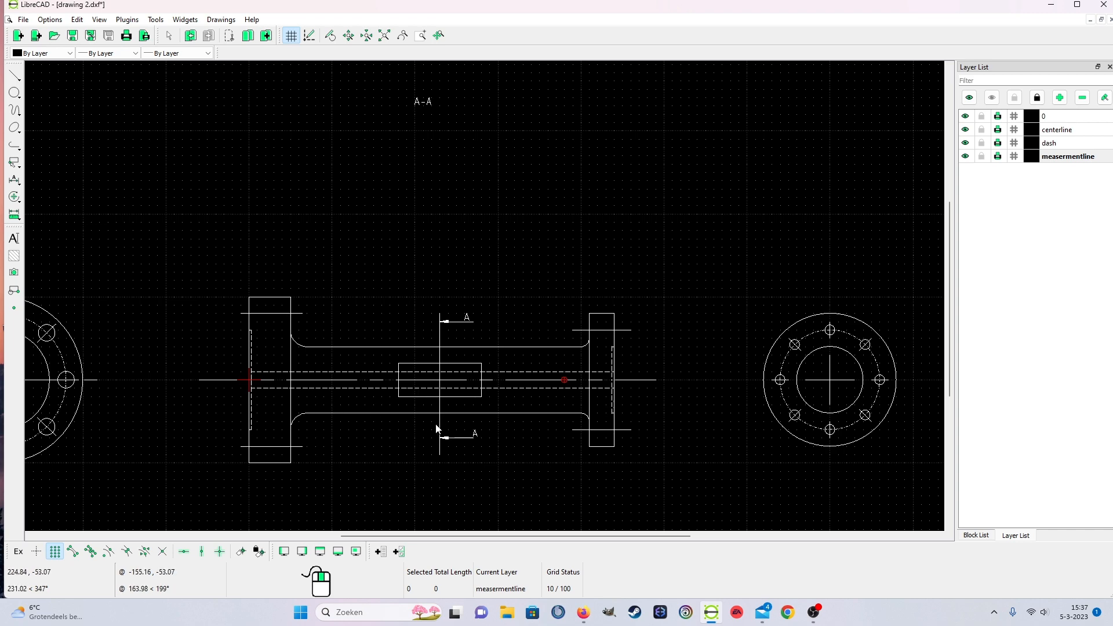
pyautogui.scroll(-1, 427, 209)
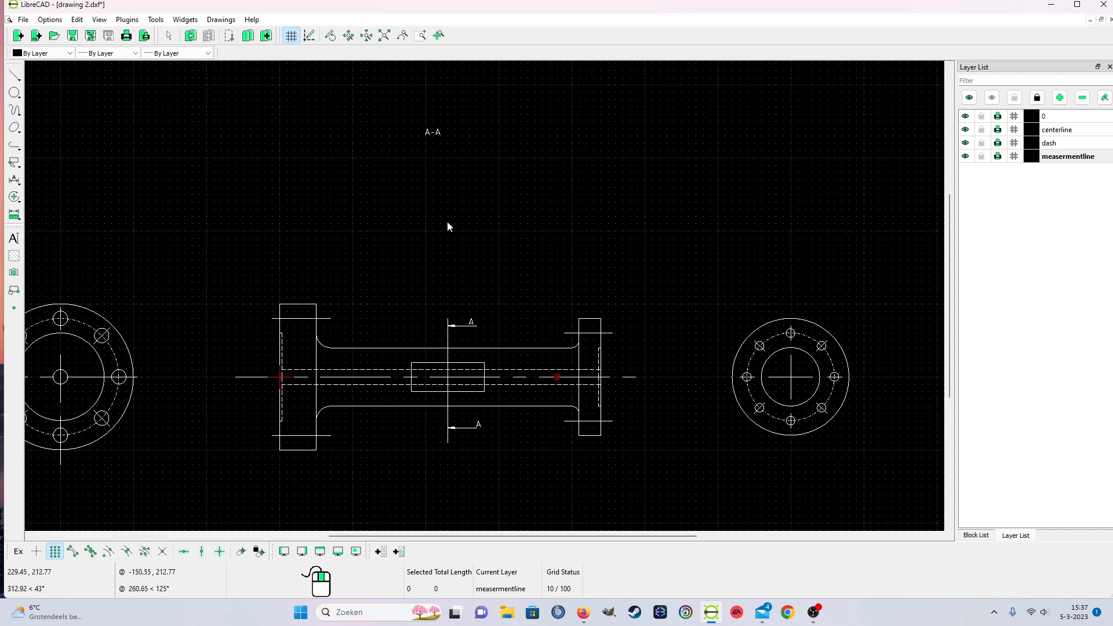
pyautogui.scroll(-1, 447, 221)
pyautogui.scroll(1, 450, 223)
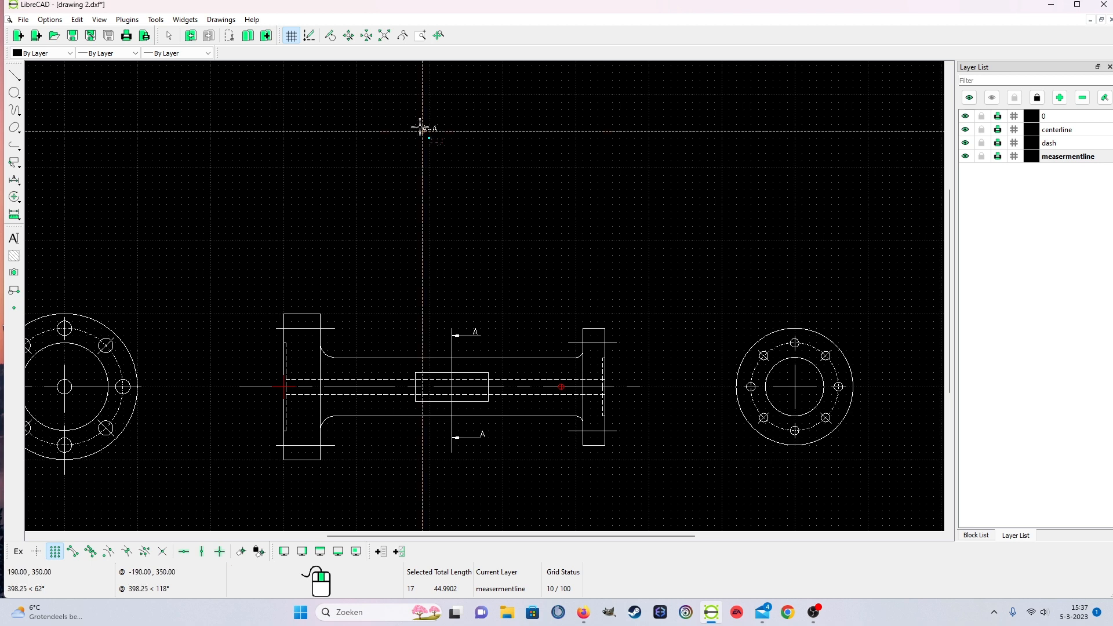
pyautogui.moveTo(355, 88)
pyautogui.mouseDown()
pyautogui.moveTo(412, 131)
pyautogui.moveTo(374, 113)
pyautogui.moveTo(369, 93)
pyautogui.mouseUp()
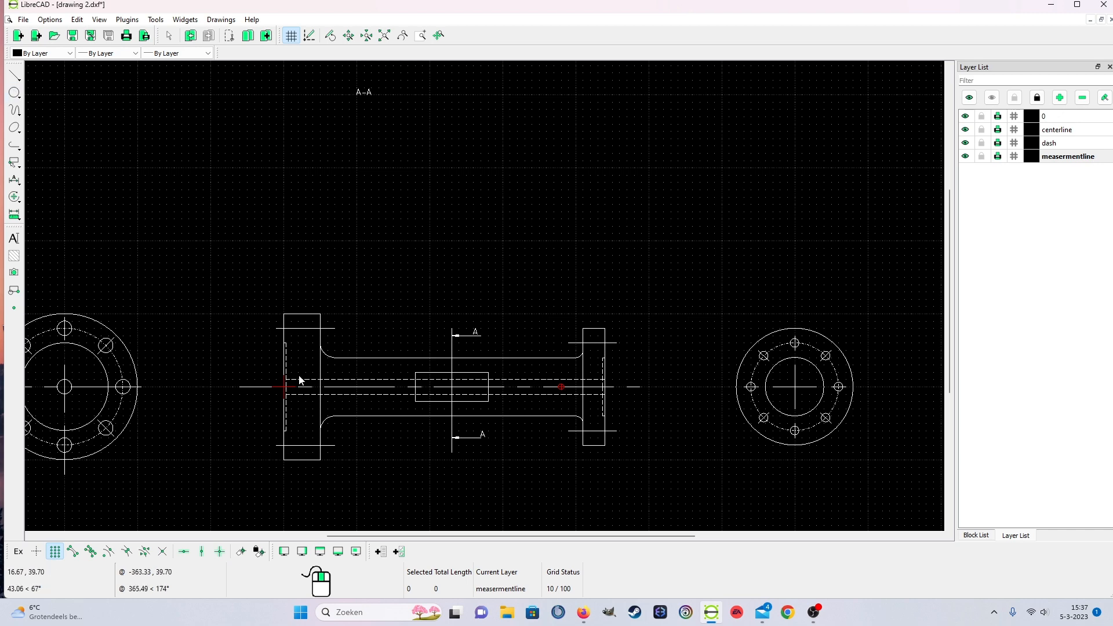
# Check the shaft body's diameter with a vertical dimension between its outer edges, without placing the dimension.
pyautogui.scroll(2, 300, 380)
pyautogui.scroll(-1, 441, 429)
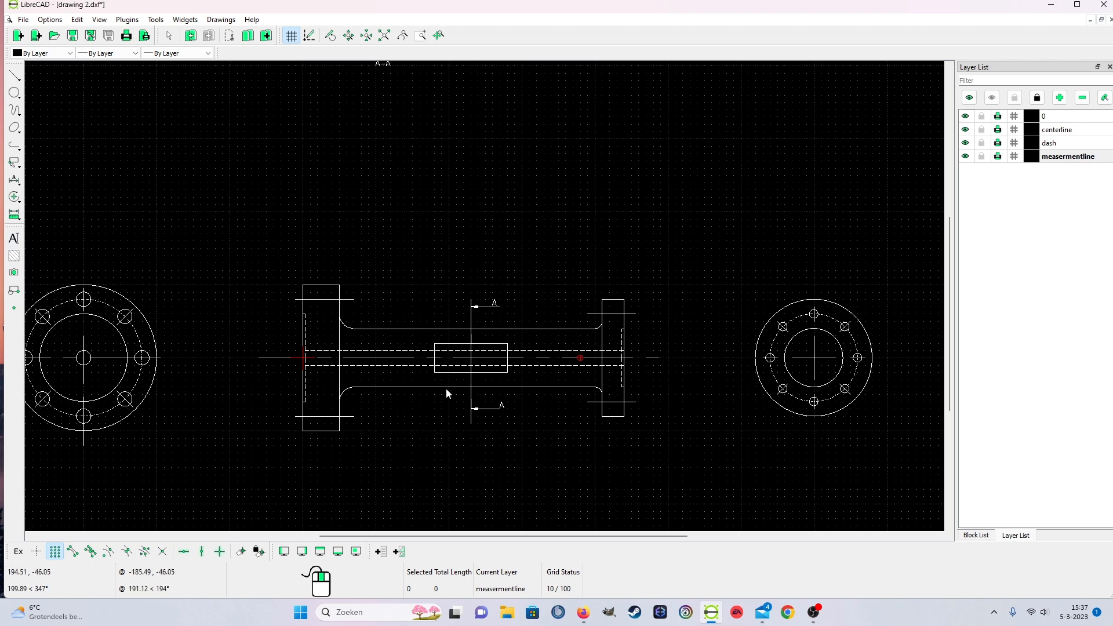
pyautogui.scroll(1, 446, 389)
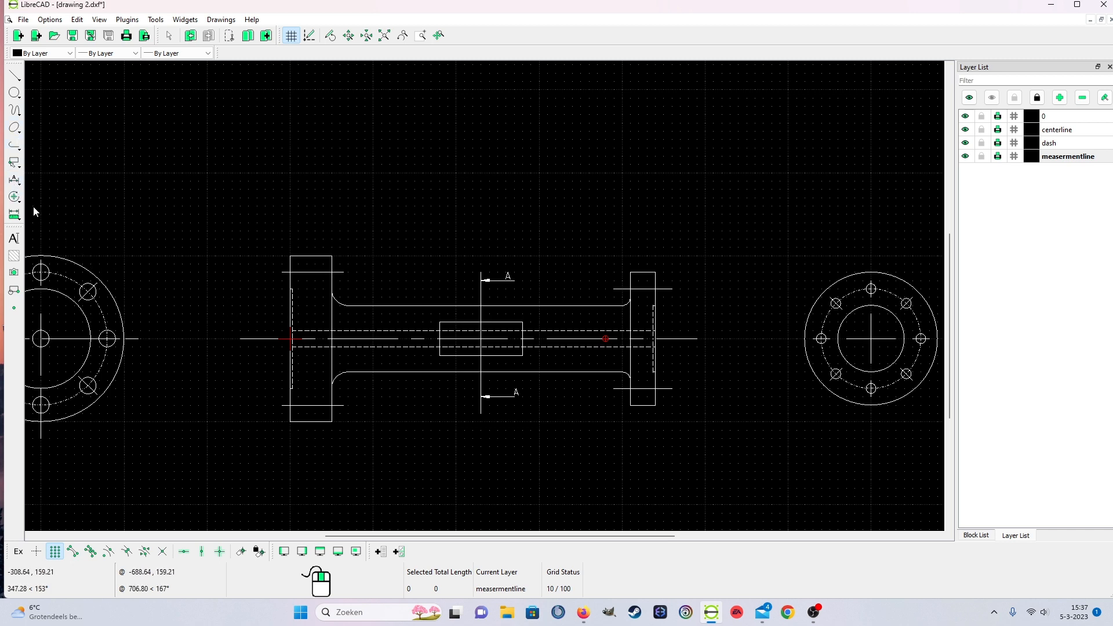
pyautogui.click(14, 182)
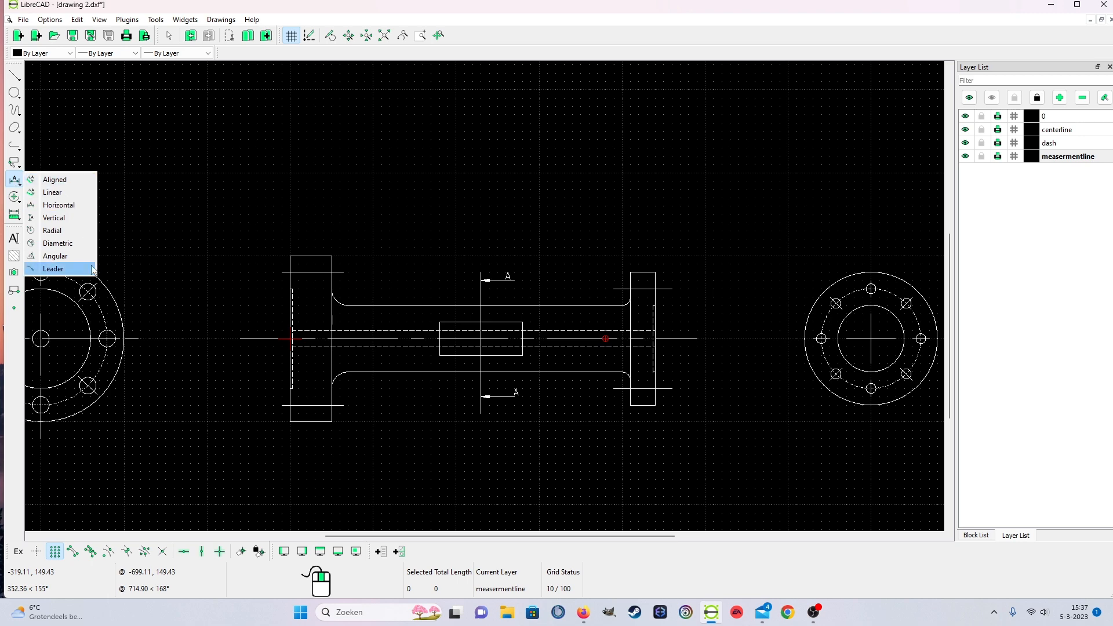
pyautogui.click(59, 220)
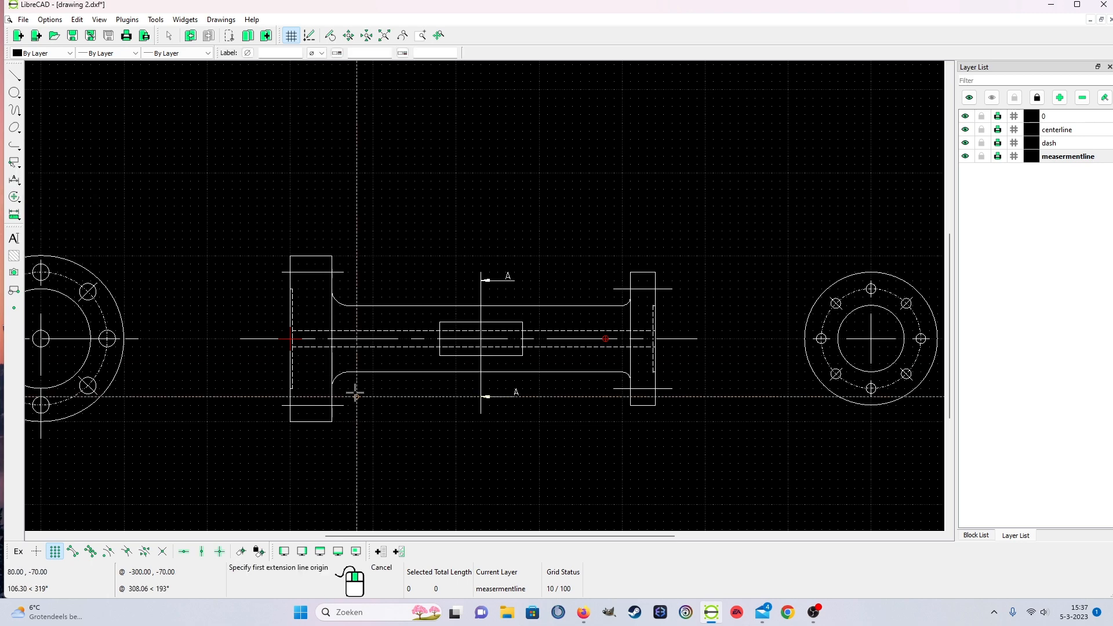
pyautogui.scroll(4, 356, 390)
pyautogui.click(342, 256)
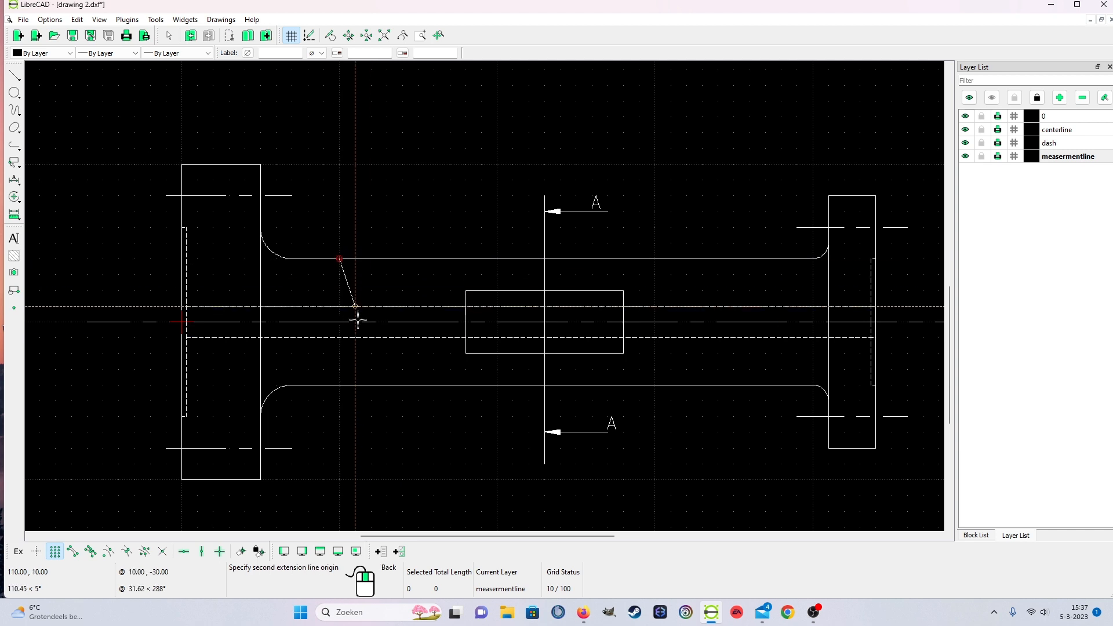
pyautogui.click(340, 385)
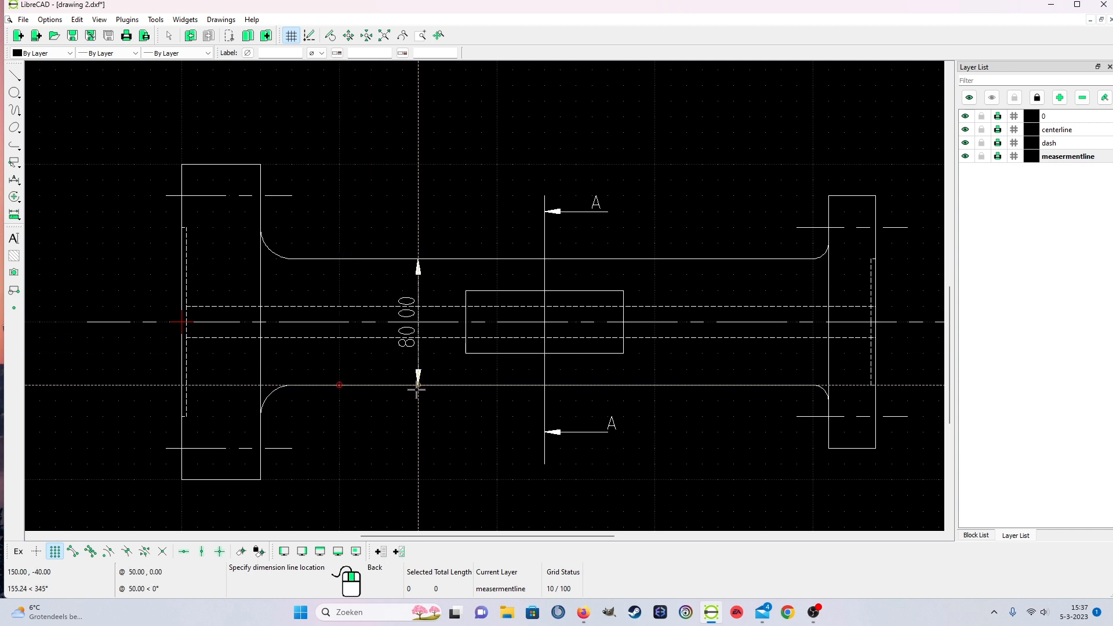
pyautogui.rightClick(340, 382)
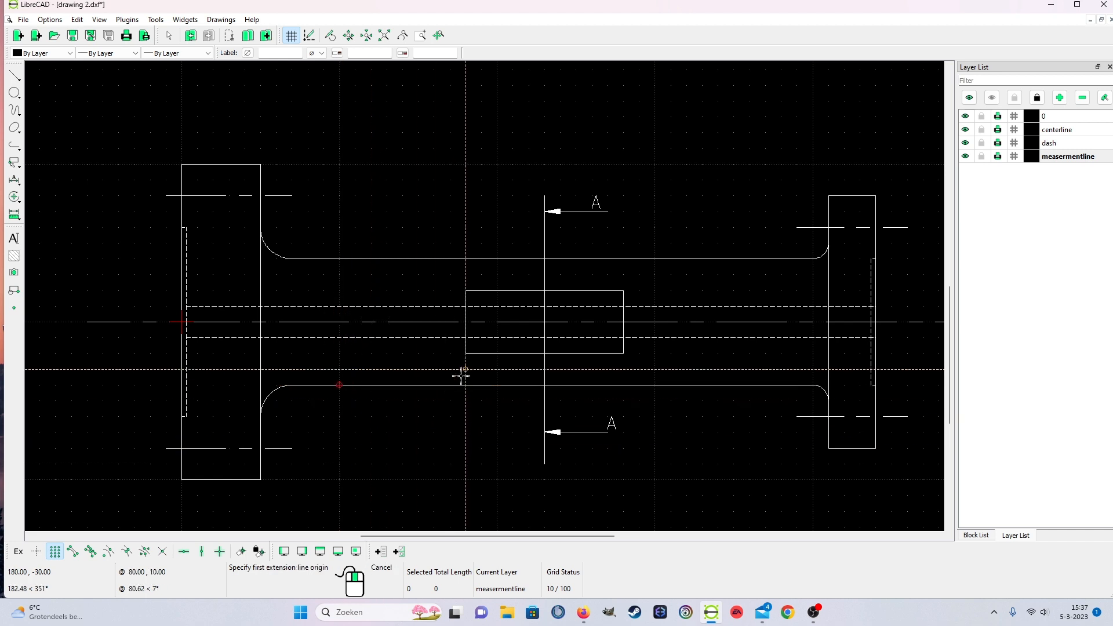
pyautogui.click(444, 435)
pyautogui.rightClick(443, 434)
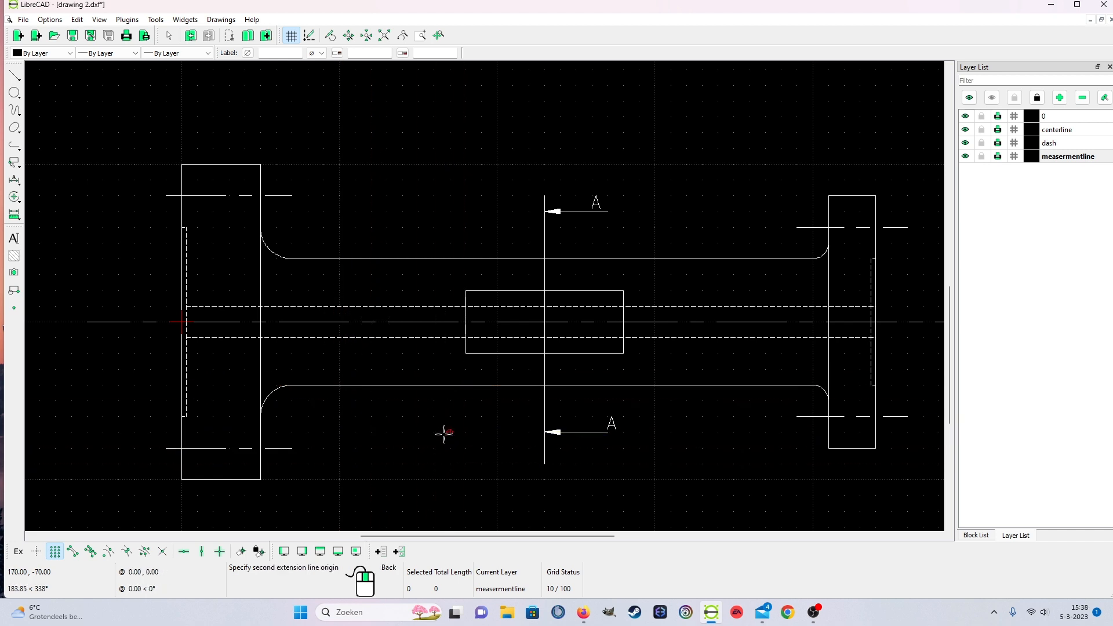
pyautogui.rightClick(444, 434)
pyautogui.rightClick(384, 417)
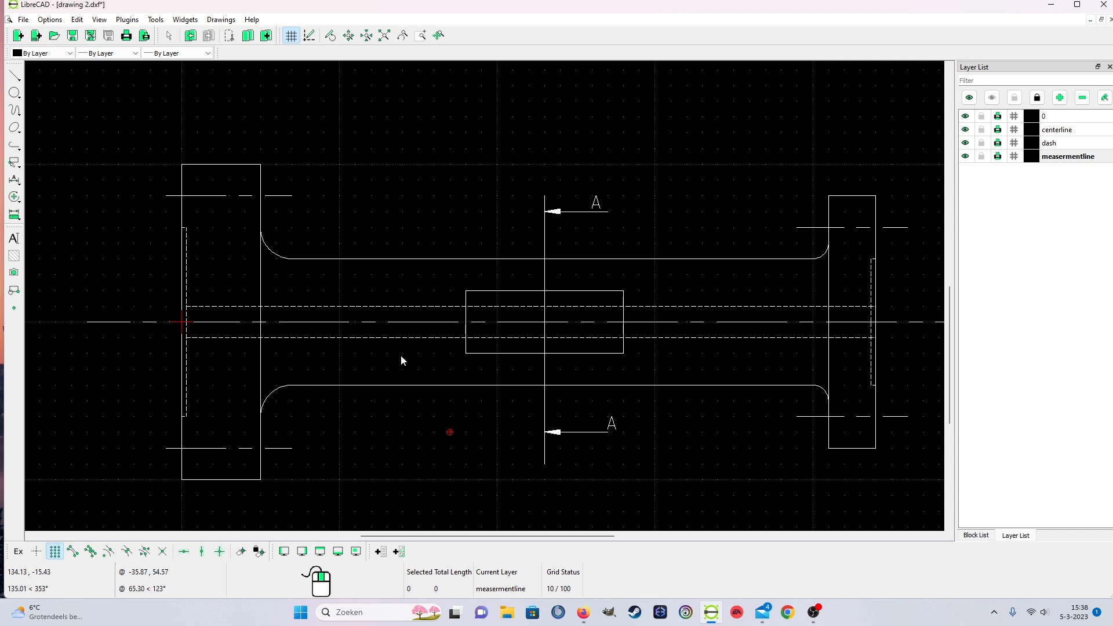
# Draw a circle centred at (300, 300) with radius 80, beside the A-A title above the shaft.
pyautogui.scroll(-7, 452, 142)
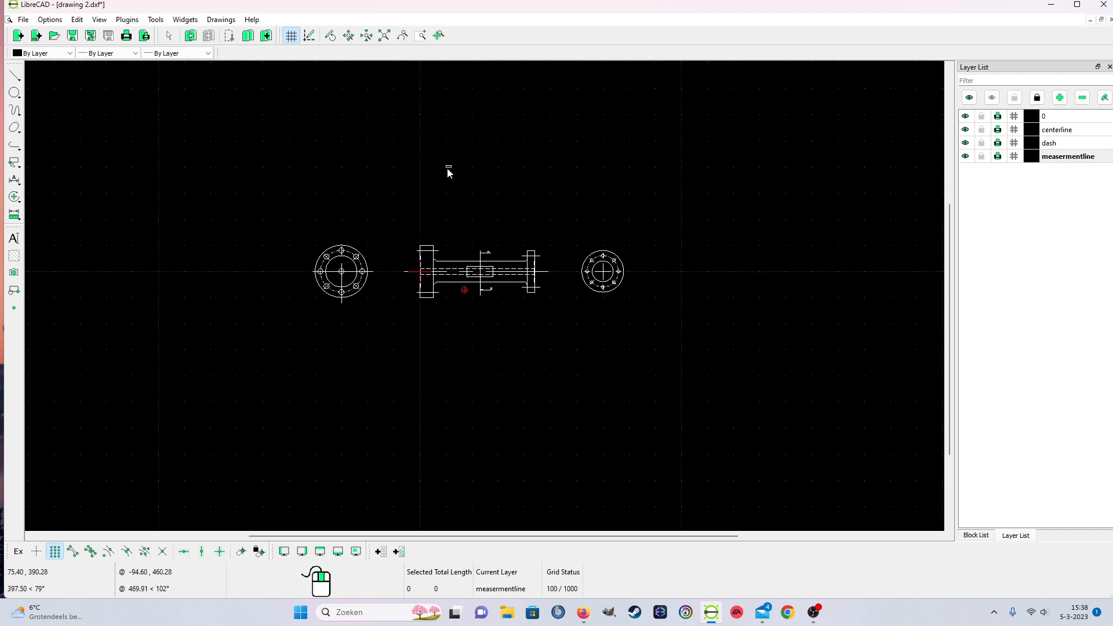
pyautogui.scroll(3, 450, 172)
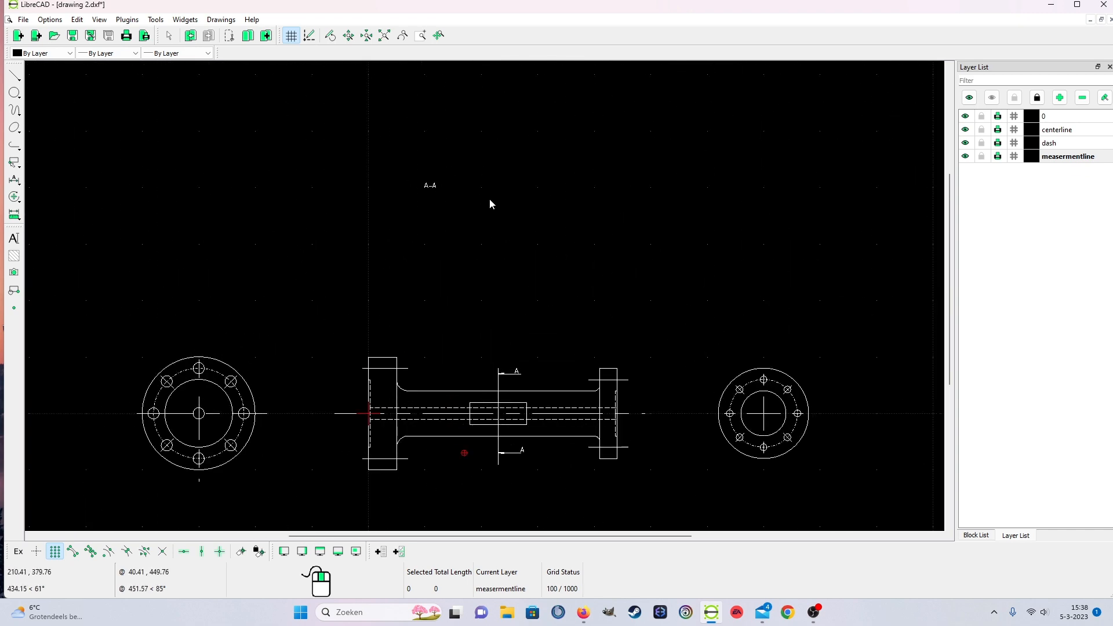
pyautogui.click(18, 94)
pyautogui.click(58, 92)
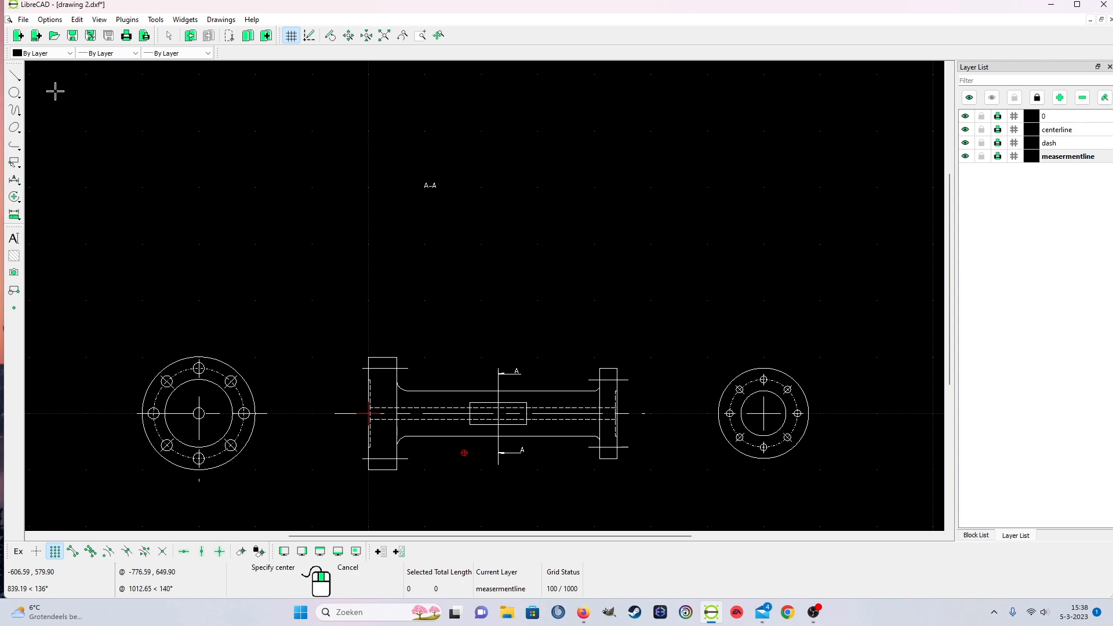
pyautogui.click(535, 230)
pyautogui.scroll(2, 565, 246)
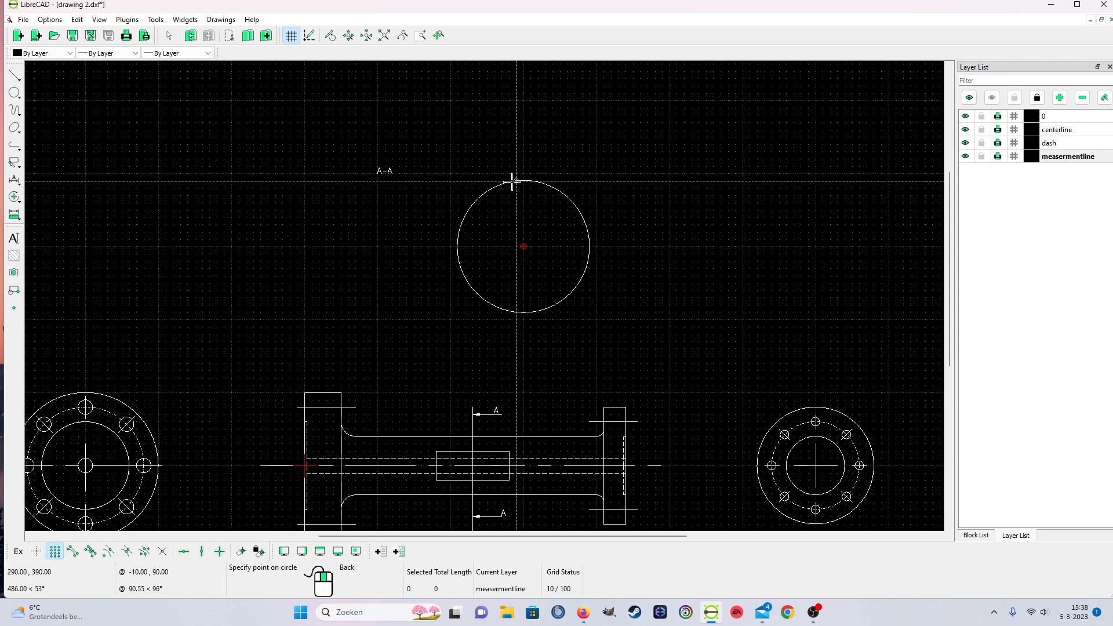
pyautogui.click(517, 189)
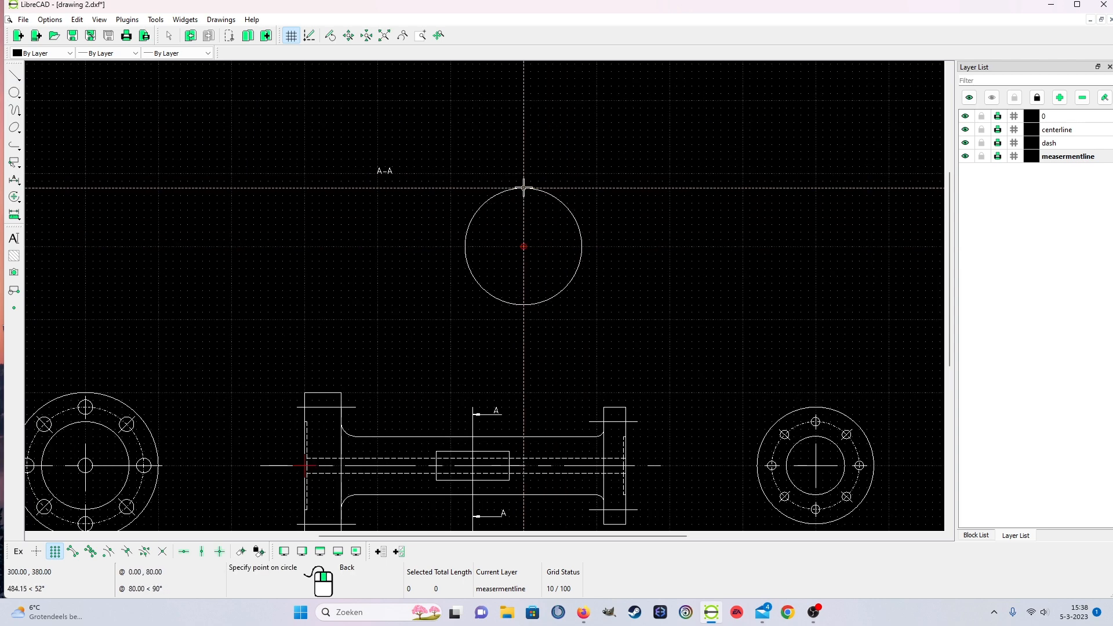
pyautogui.press('Escape')
# Set the new section circle's radius to 40 in its properties, matching the shaft body's diameter.
pyautogui.rightClick(684, 328)
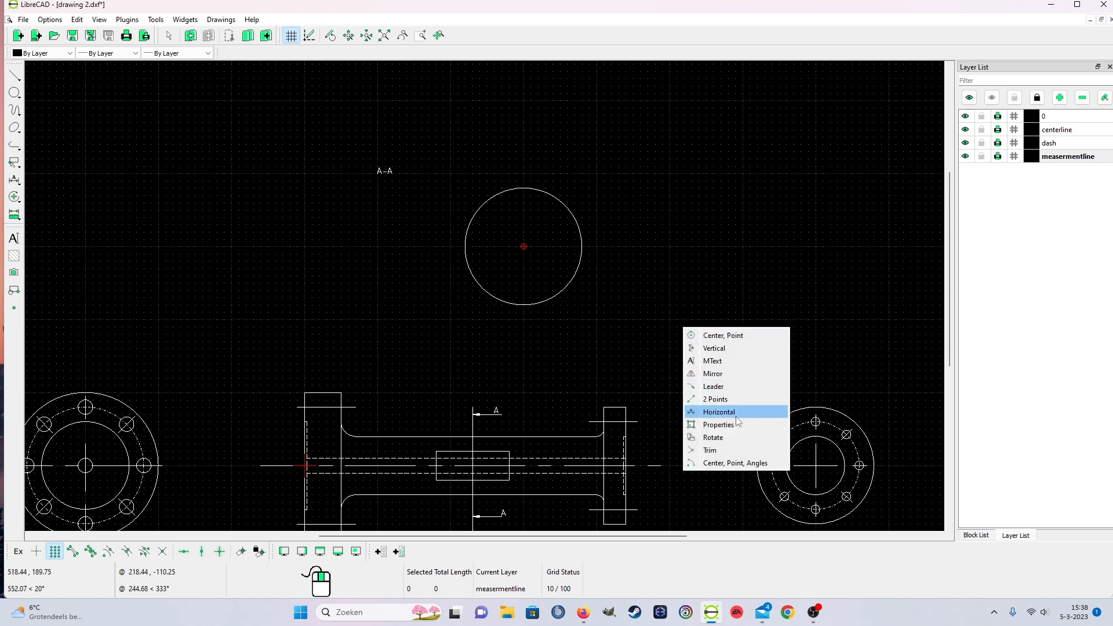
pyautogui.click(719, 425)
pyautogui.click(526, 303)
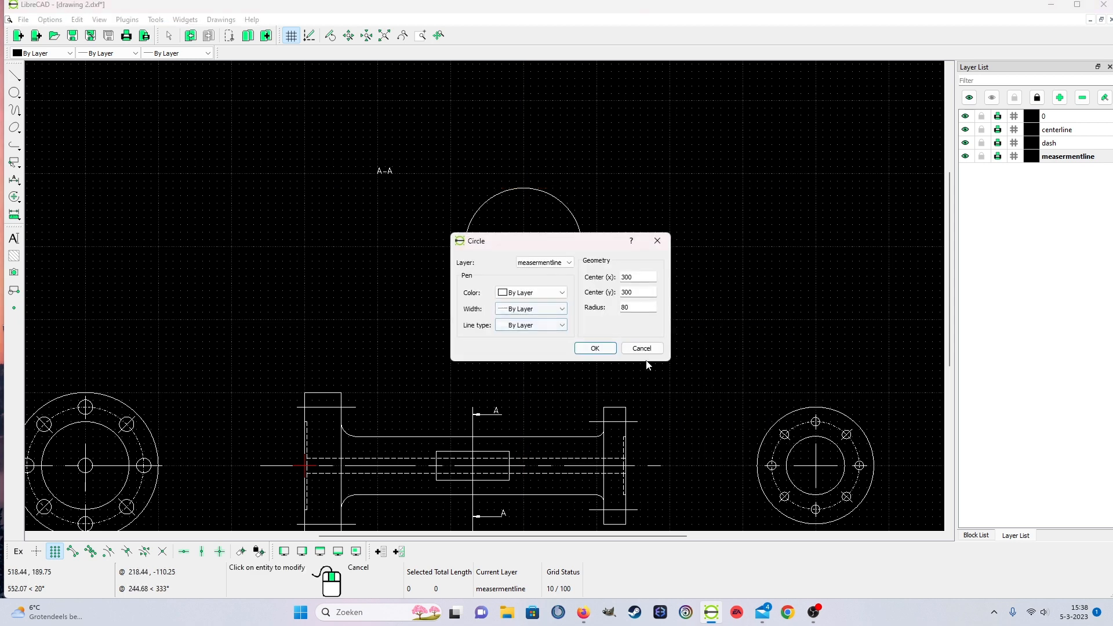
pyautogui.click(640, 306)
pyautogui.click(595, 349)
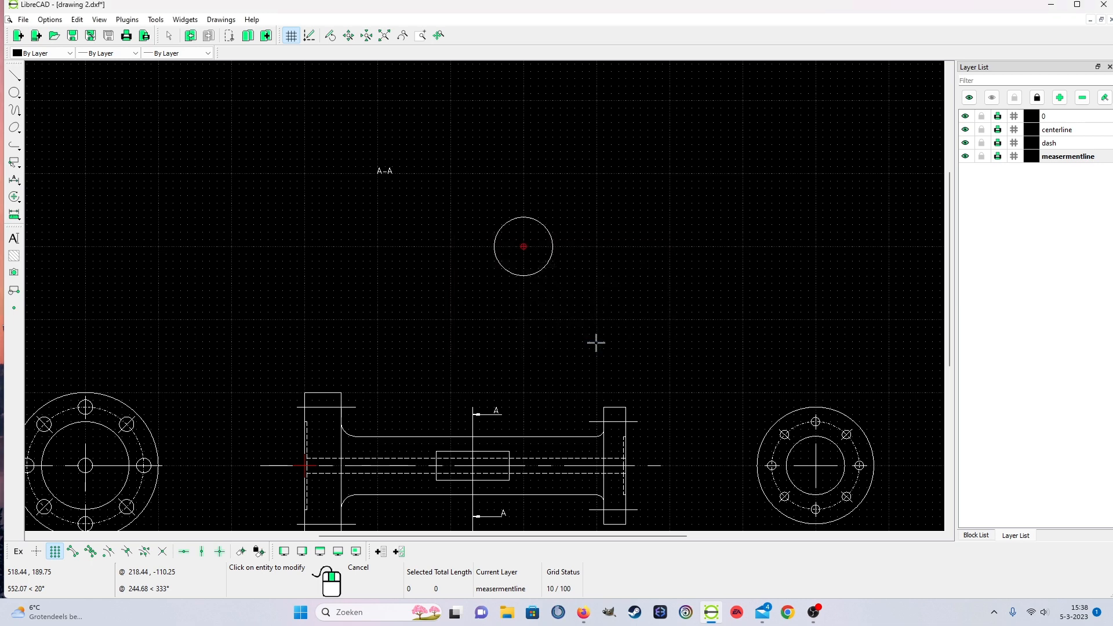
# Draw crossing diagonals between the opposite corners of the rectangle at the middle of the shaft view, on the measermentline layer.
pyautogui.scroll(1, 347, 283)
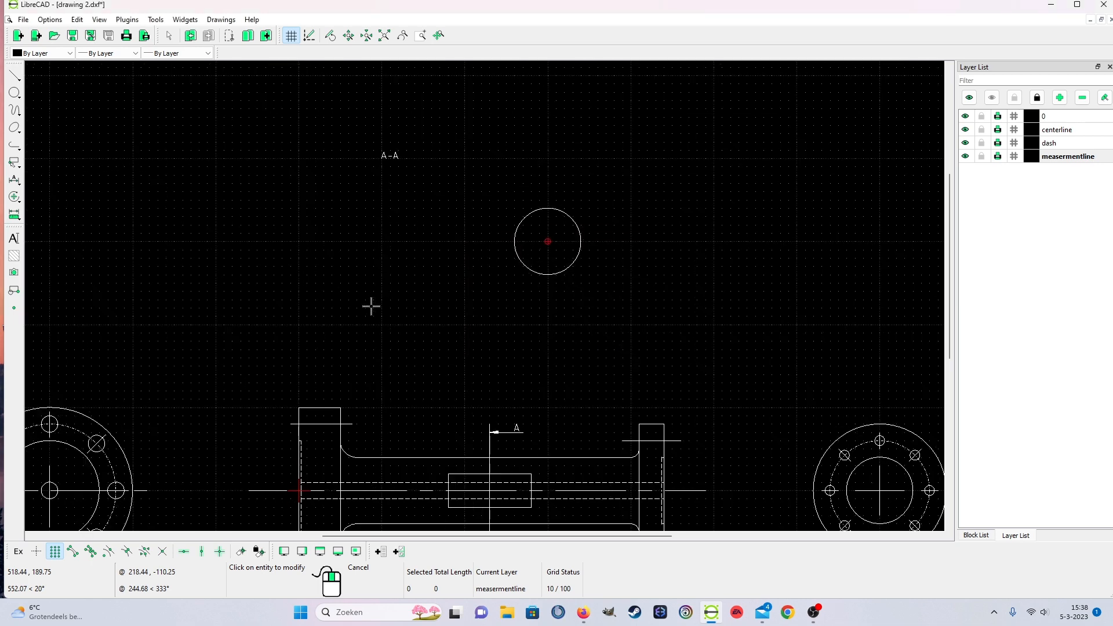
pyautogui.scroll(-1, 368, 370)
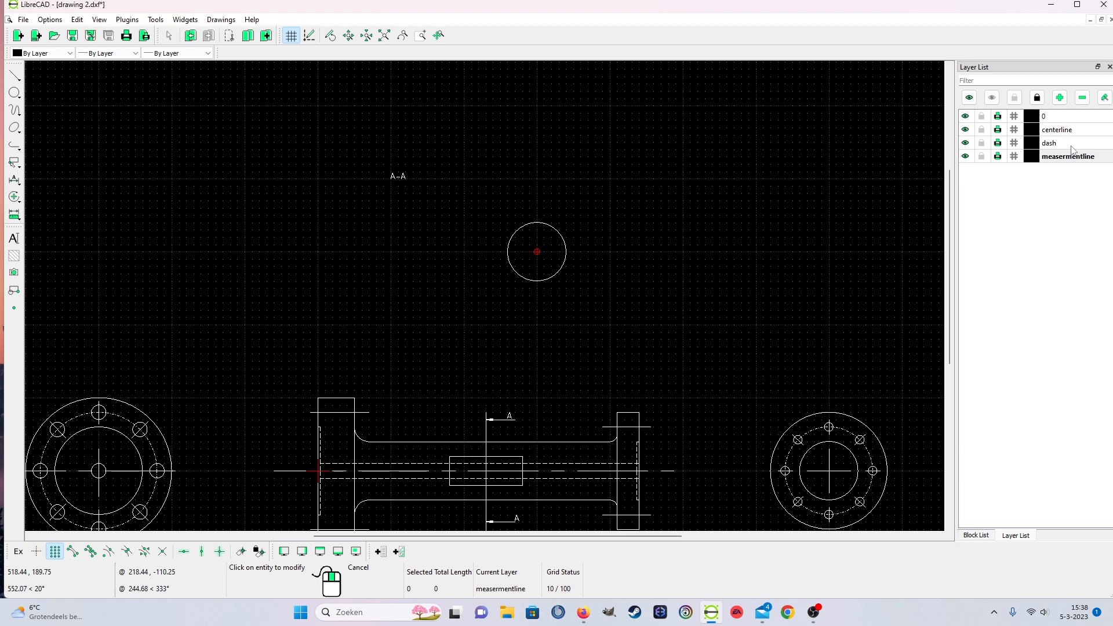
pyautogui.click(14, 75)
pyautogui.click(41, 73)
pyautogui.scroll(3, 506, 504)
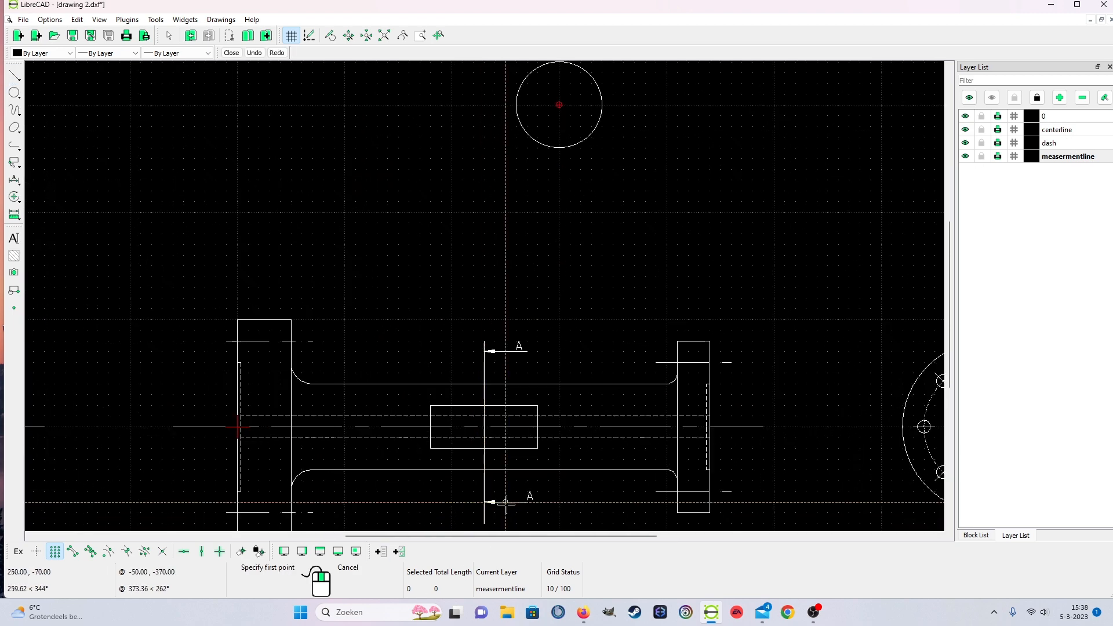
pyautogui.scroll(4, 487, 440)
pyautogui.click(394, 360)
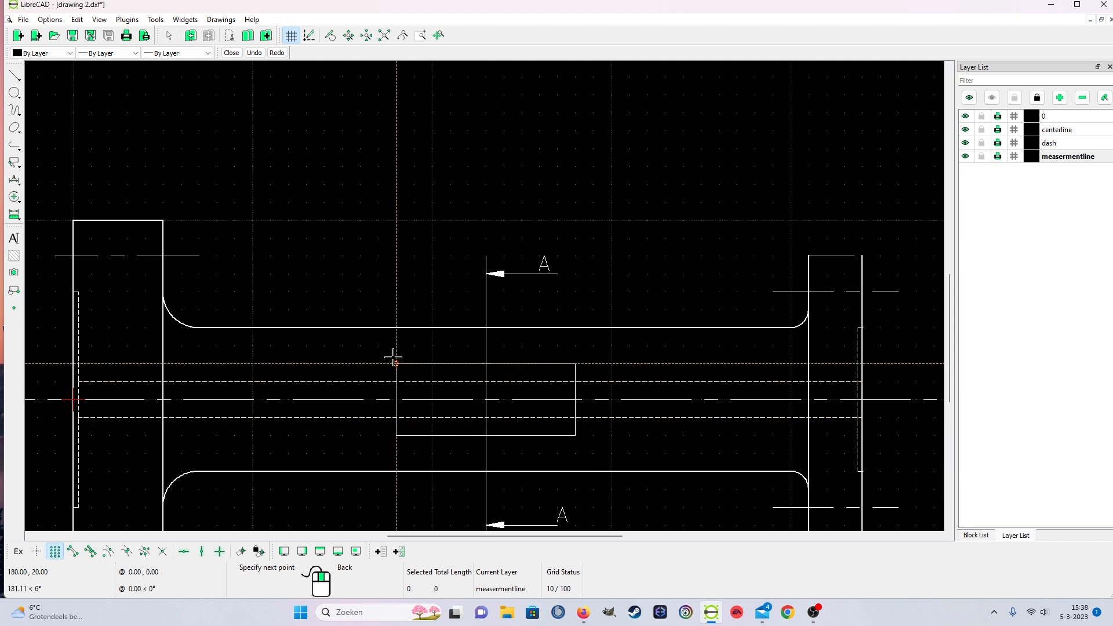
pyautogui.click(576, 435)
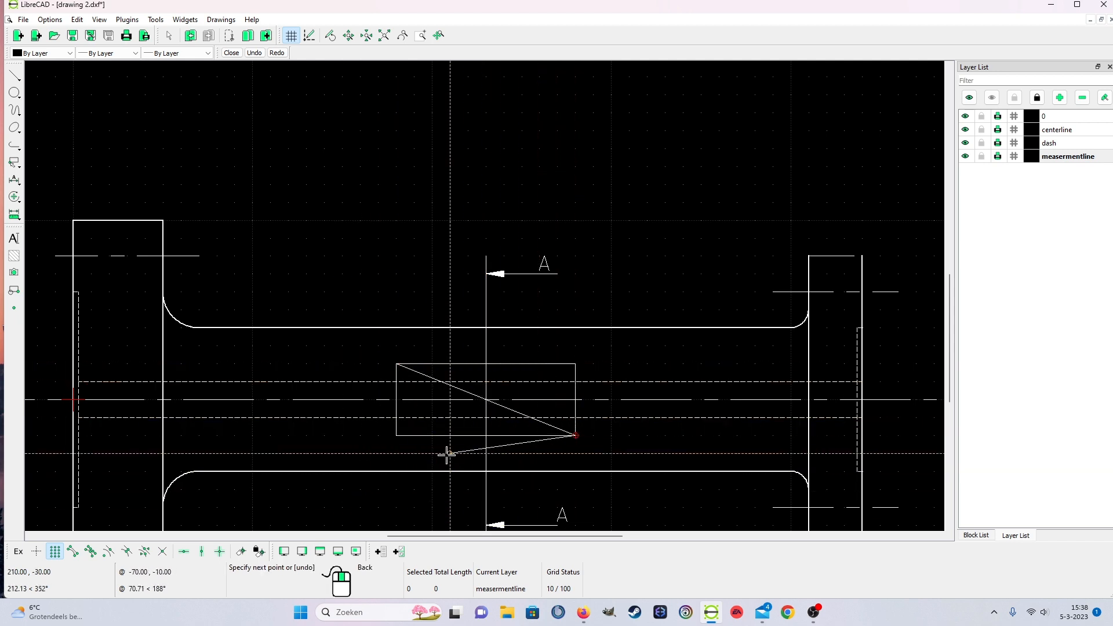
pyautogui.click(396, 435)
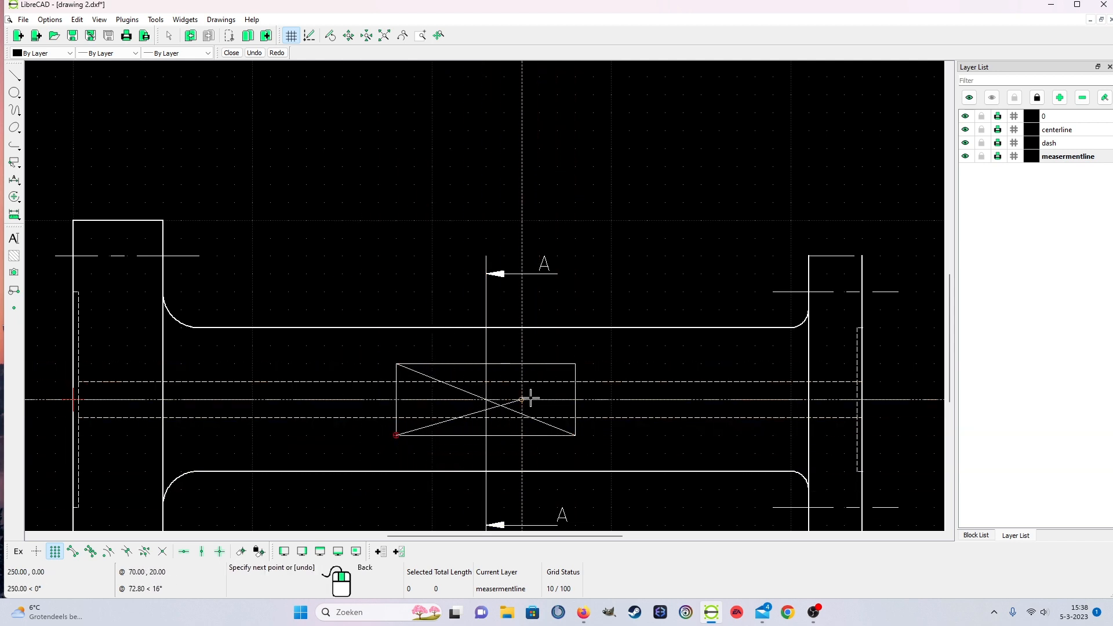
pyautogui.click(576, 359)
pyautogui.press('Escape')
pyautogui.scroll(-4, 557, 406)
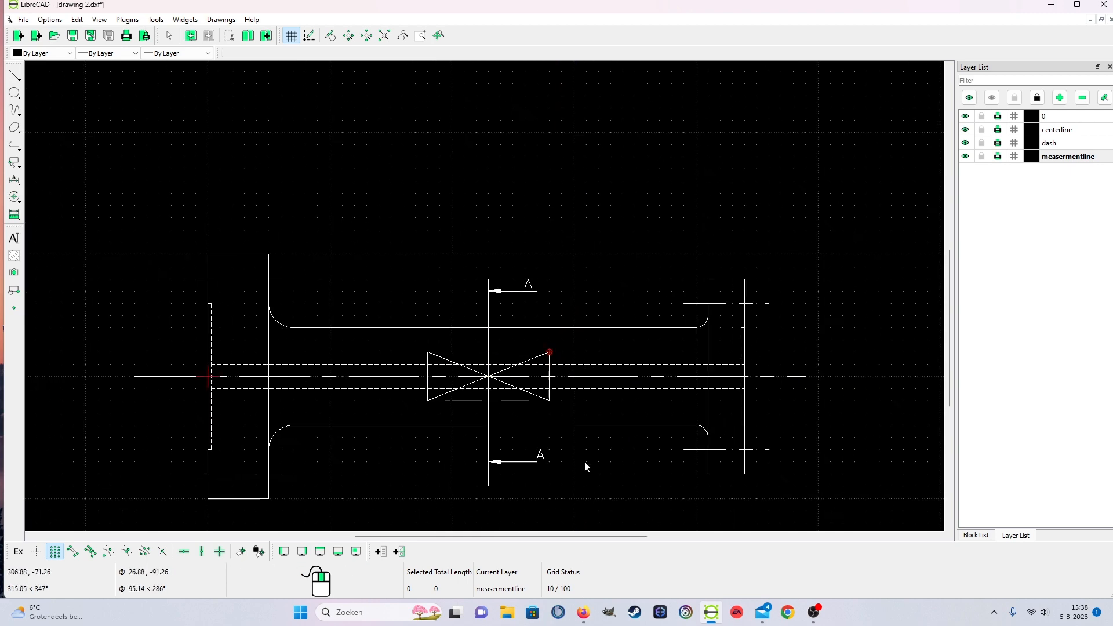
# Check the line weights of the crossed rectangle and shaft in the print preview, and return to the drawing.
pyautogui.scroll(3, 555, 408)
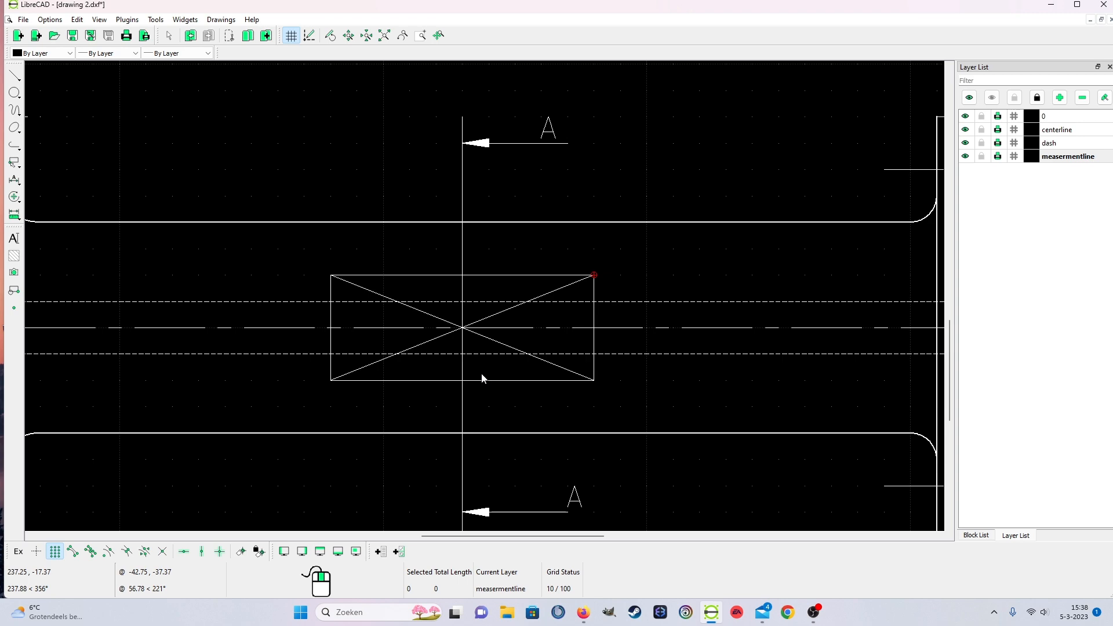
pyautogui.scroll(-4, 481, 374)
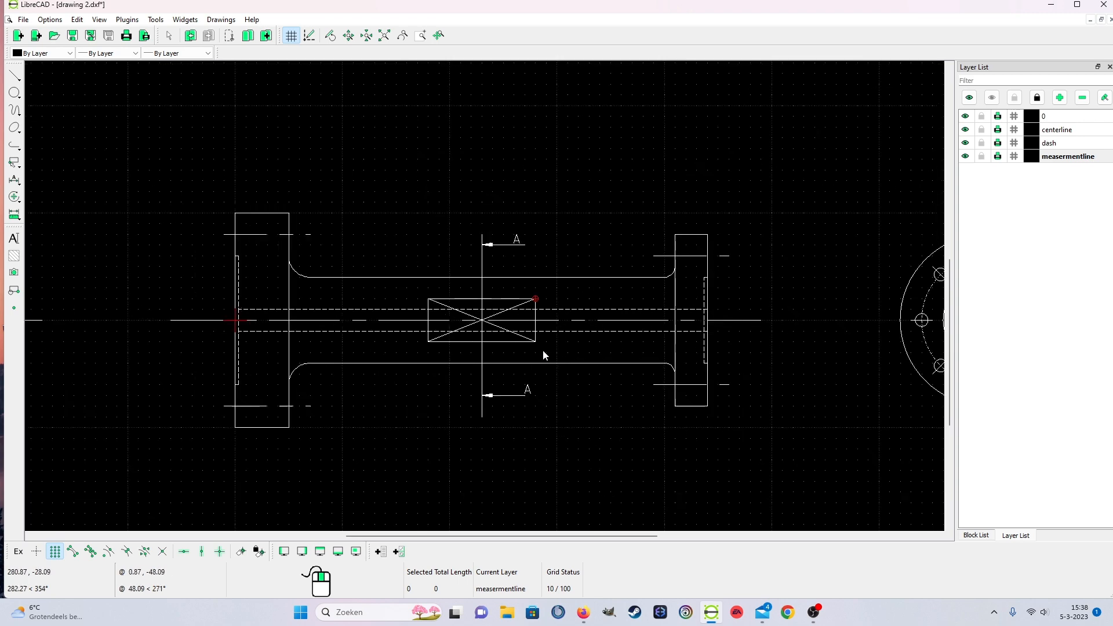
pyautogui.click(23, 19)
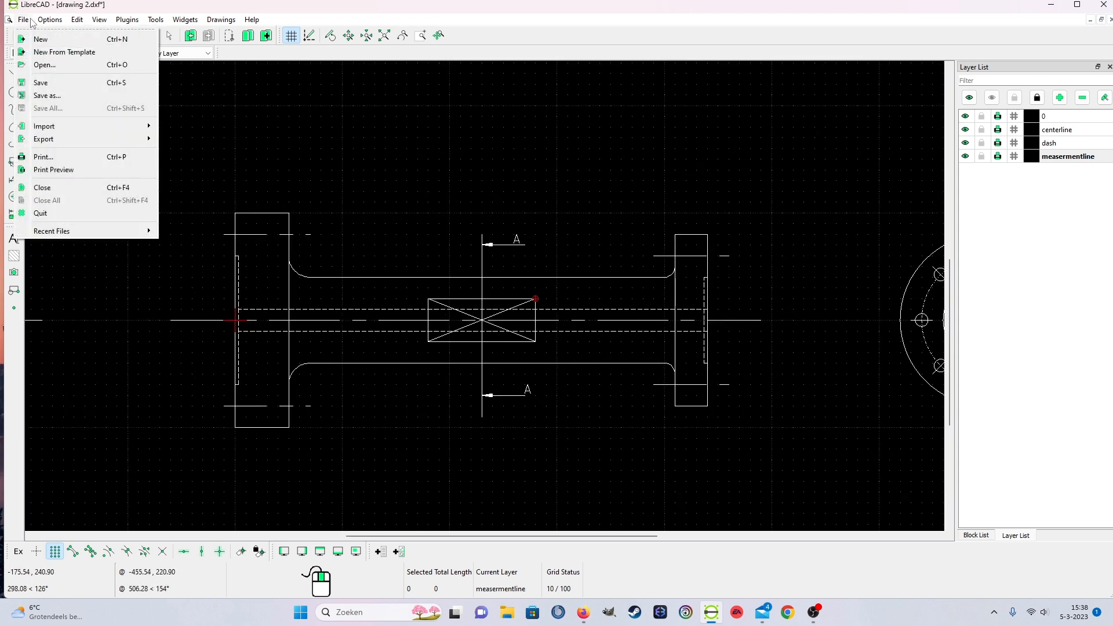
pyautogui.click(52, 169)
pyautogui.scroll(3, 488, 428)
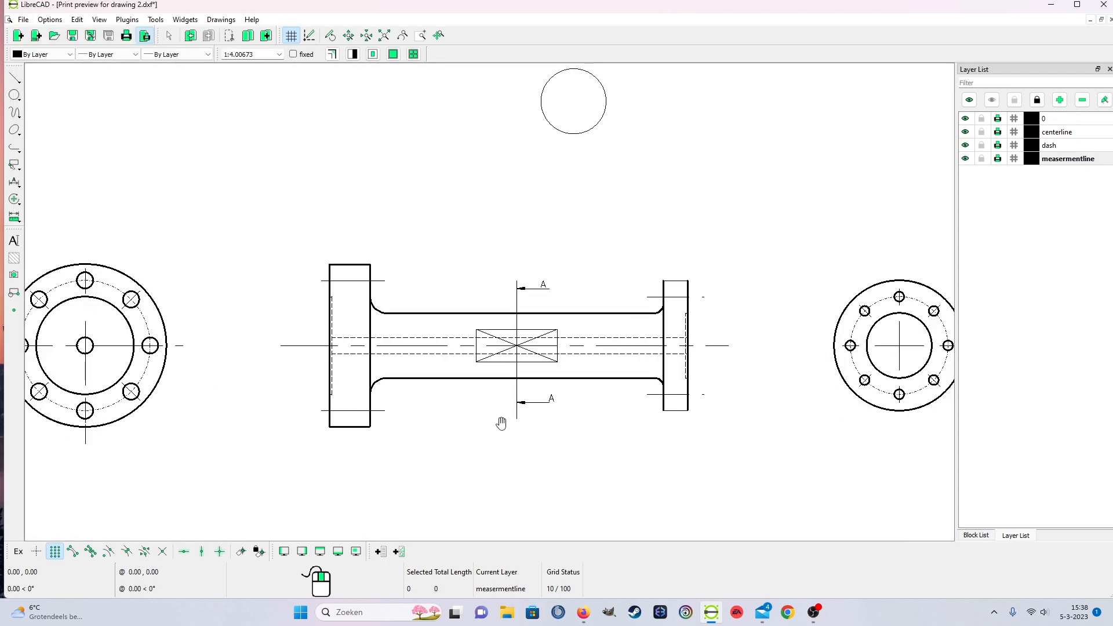
pyautogui.scroll(1, 534, 358)
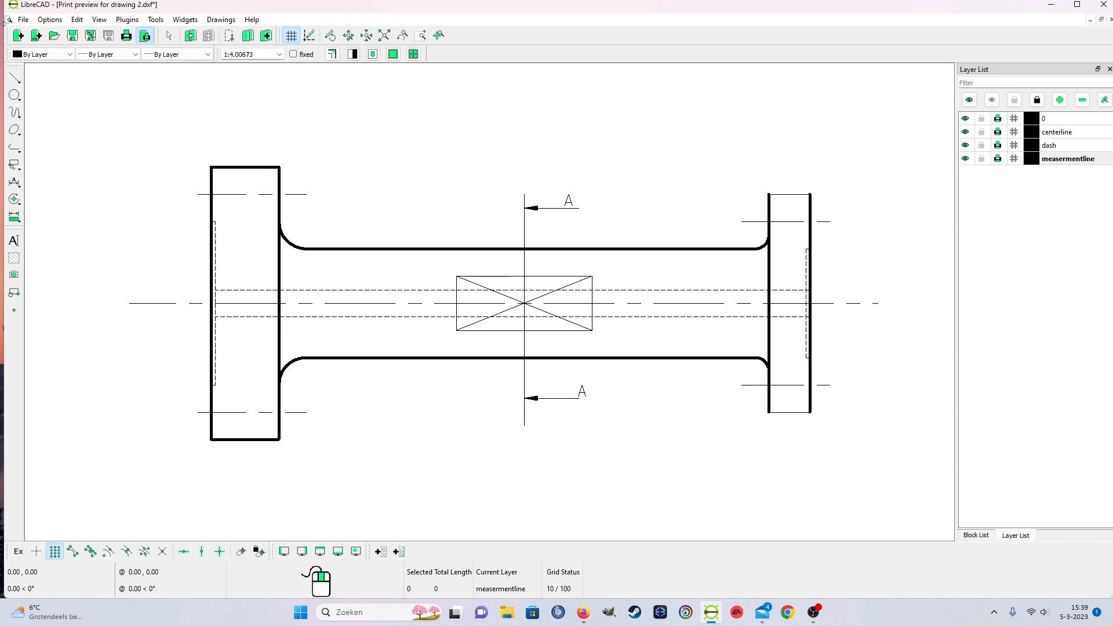
pyautogui.click(23, 20)
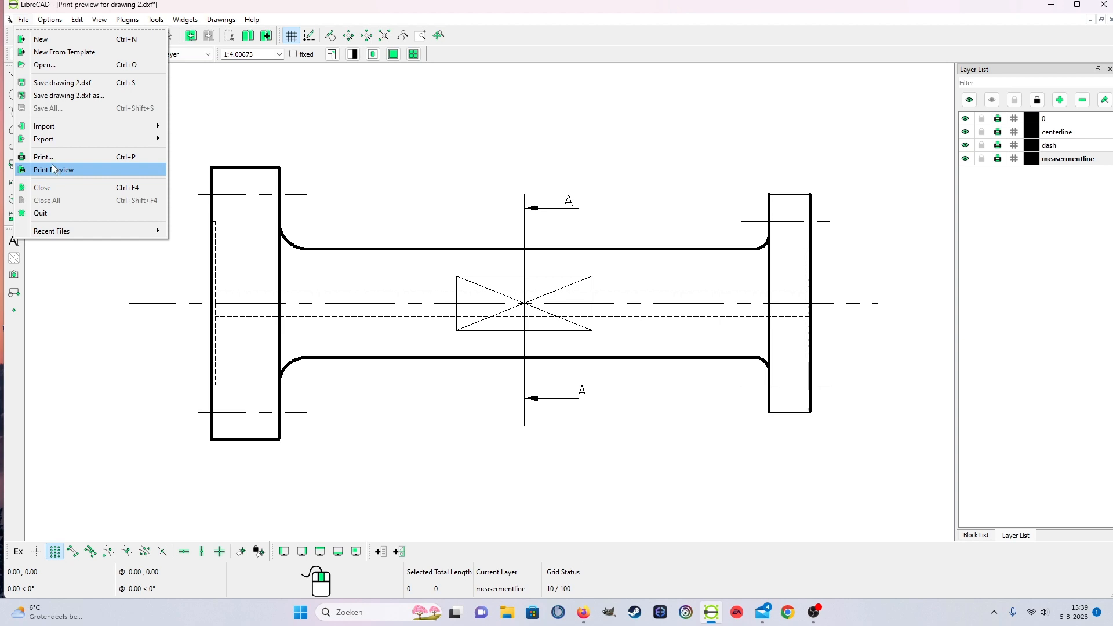
pyautogui.click(53, 169)
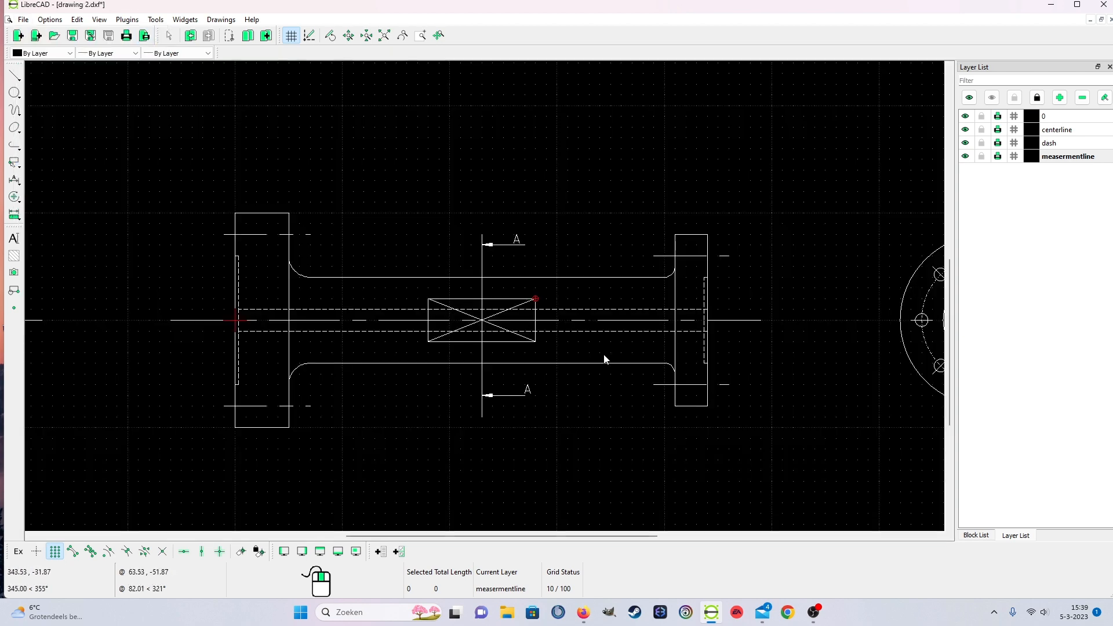
# Move the lower and right edges of the crossed rectangle to layer 0 through their line properties.
pyautogui.scroll(1, 609, 400)
pyautogui.rightClick(610, 401)
pyautogui.click(638, 423)
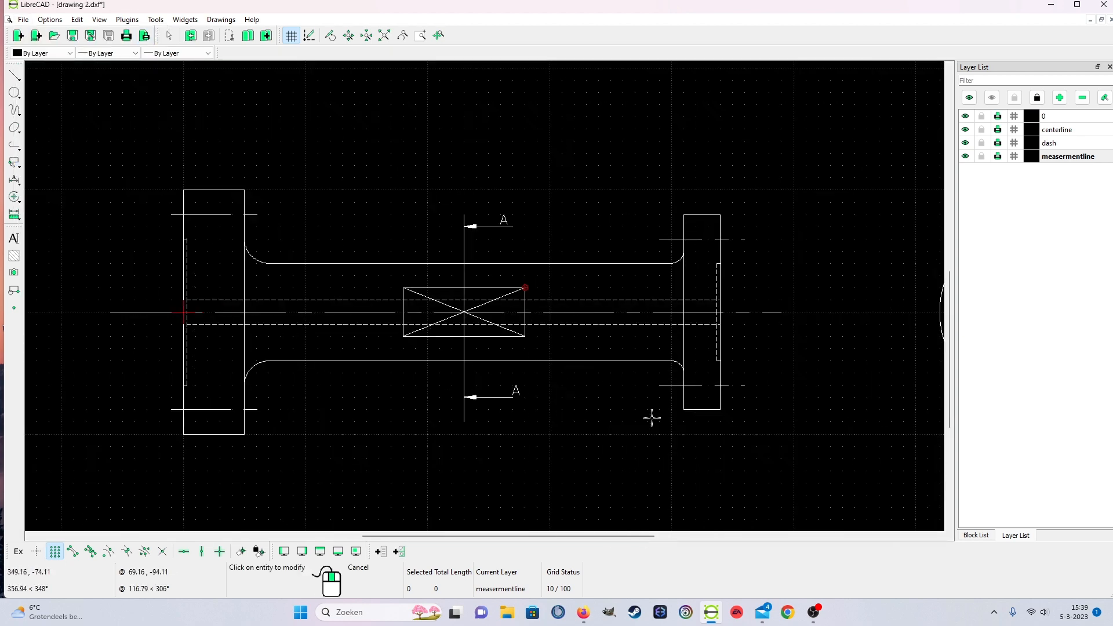
pyautogui.click(498, 335)
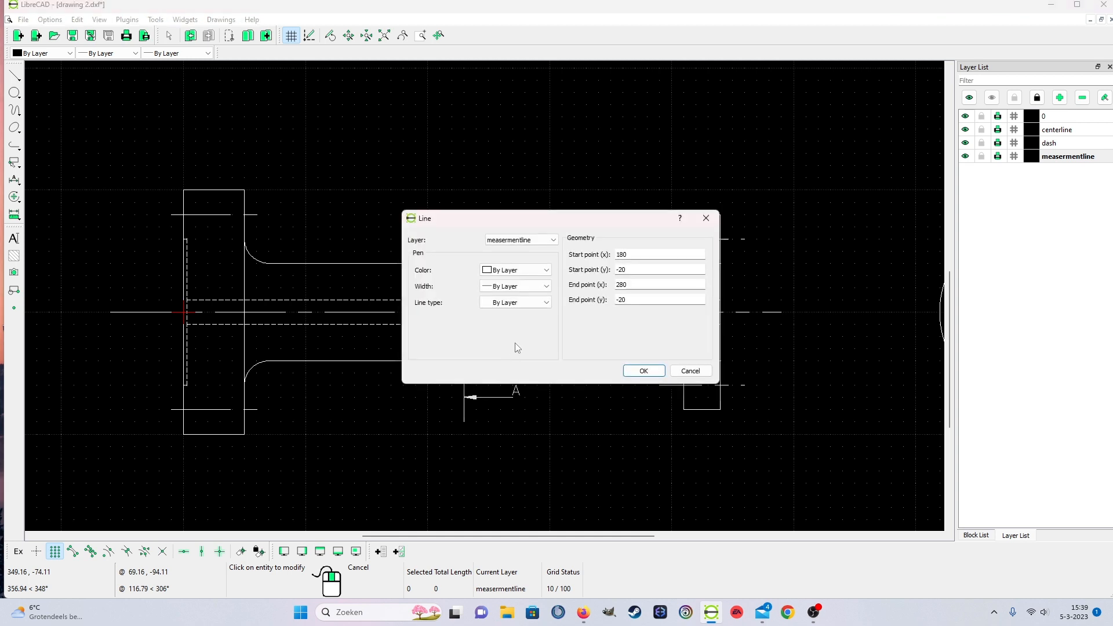
pyautogui.click(526, 240)
pyautogui.click(525, 246)
pyautogui.click(643, 371)
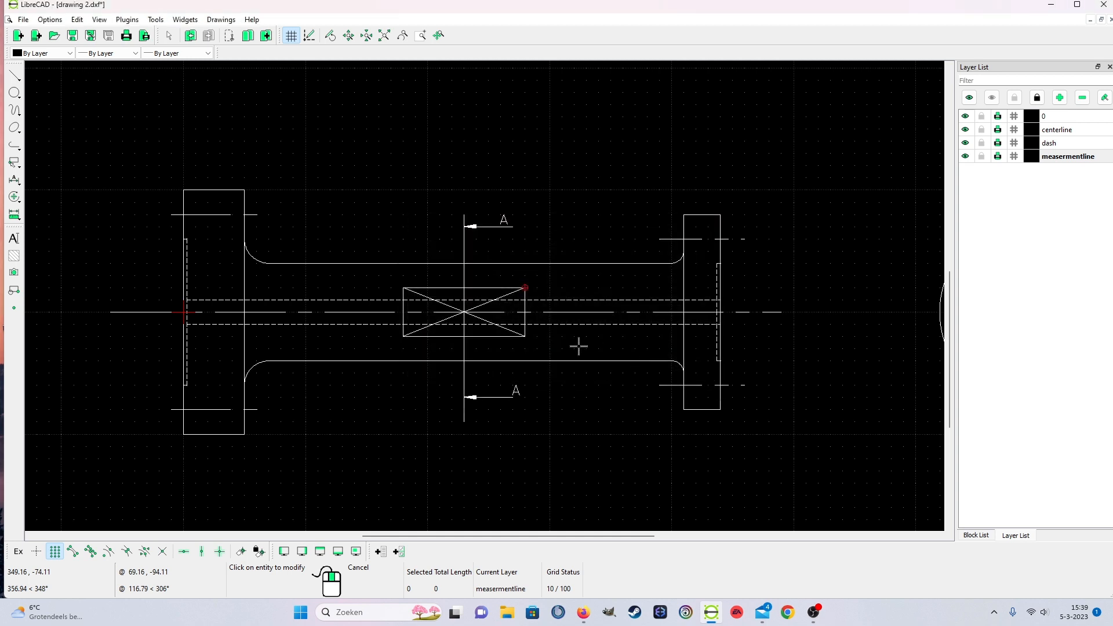
pyautogui.click(526, 313)
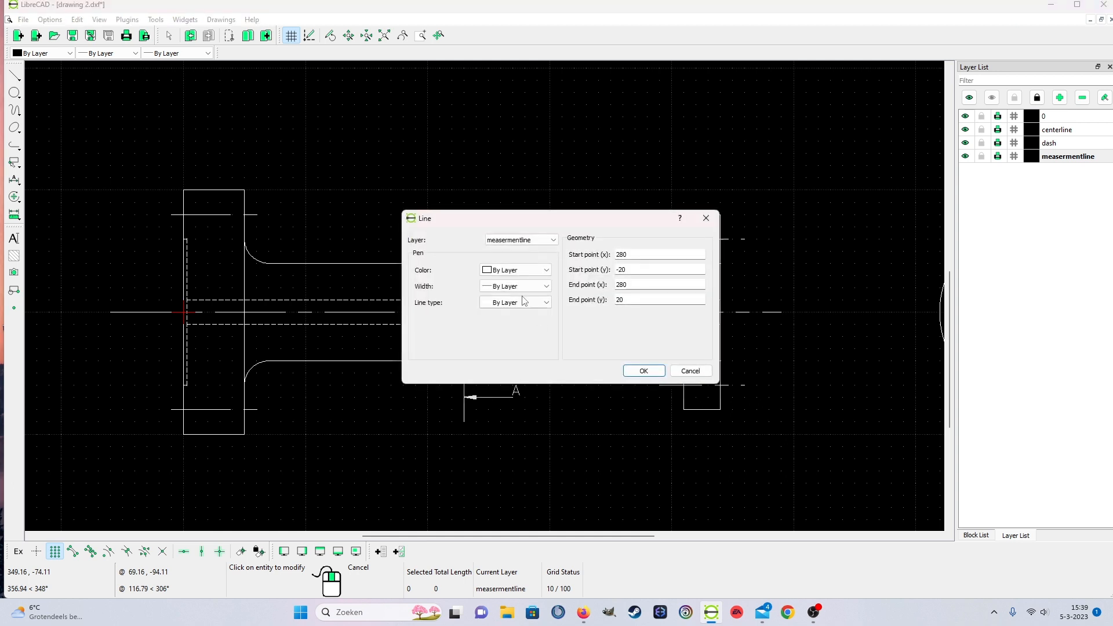
pyautogui.click(521, 240)
pyautogui.click(520, 251)
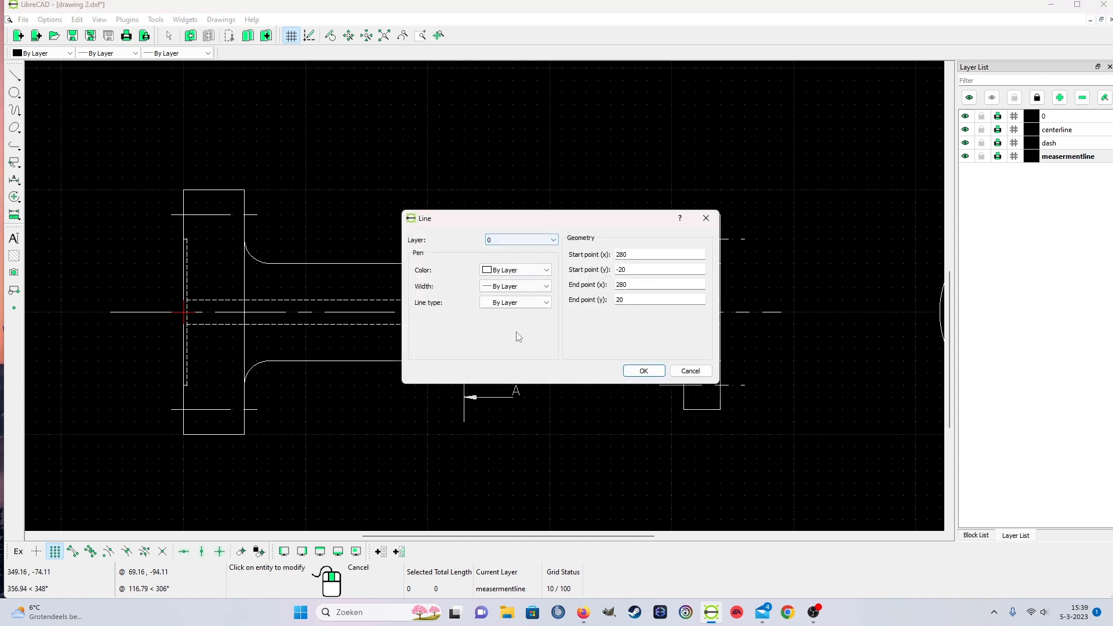
pyautogui.click(643, 370)
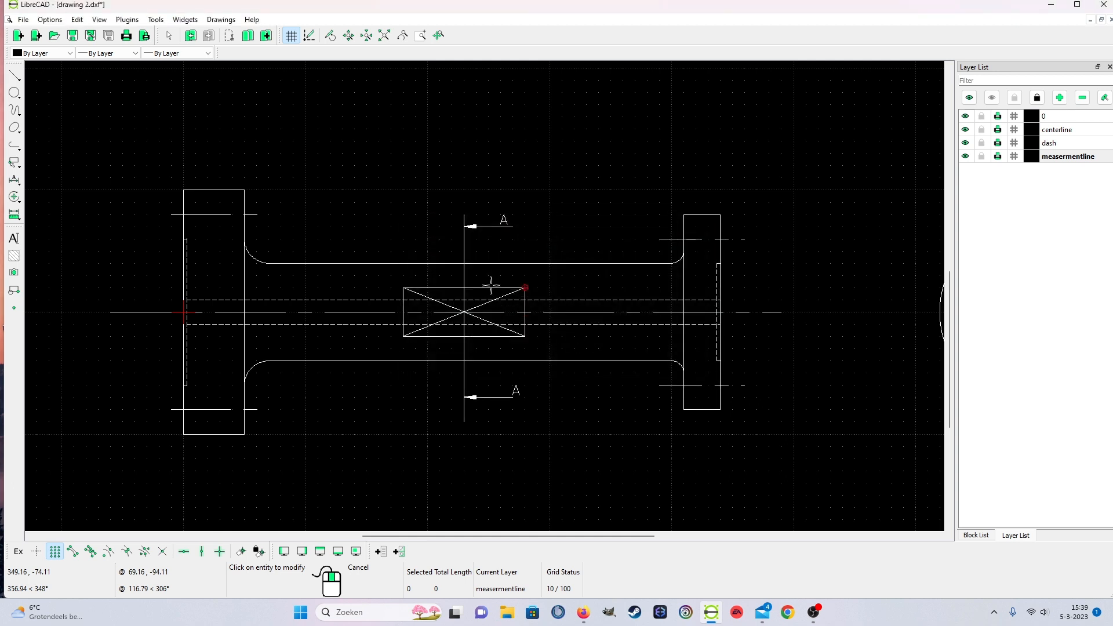
# Move the upper and left edges of the crossed rectangle to layer 0 through their line properties.
pyautogui.click(488, 287)
pyautogui.click(522, 240)
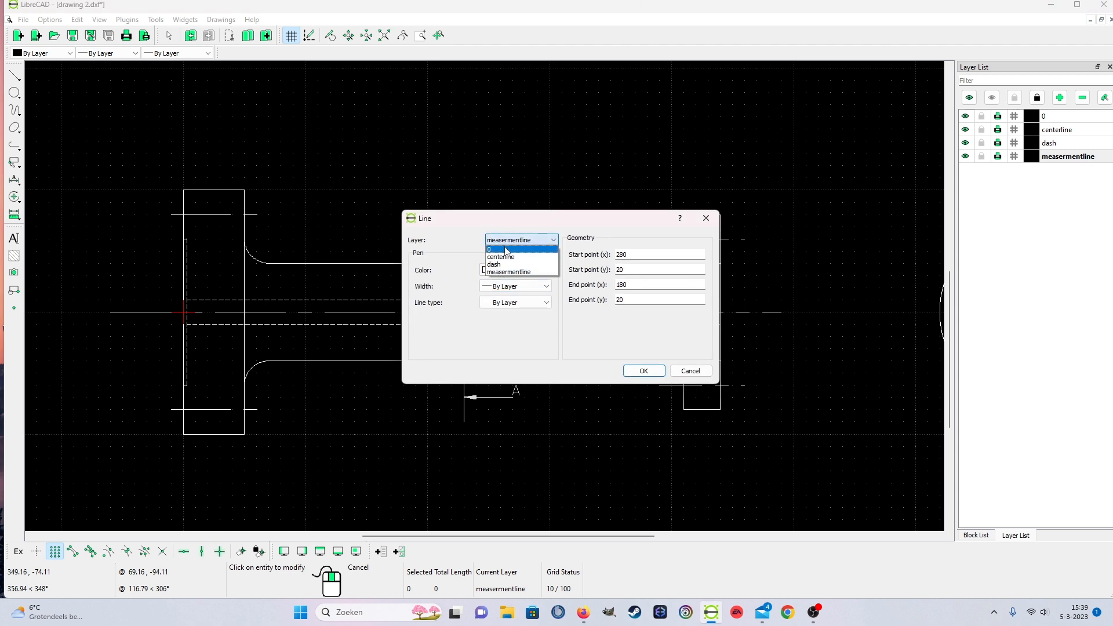
pyautogui.click(520, 251)
pyautogui.click(645, 370)
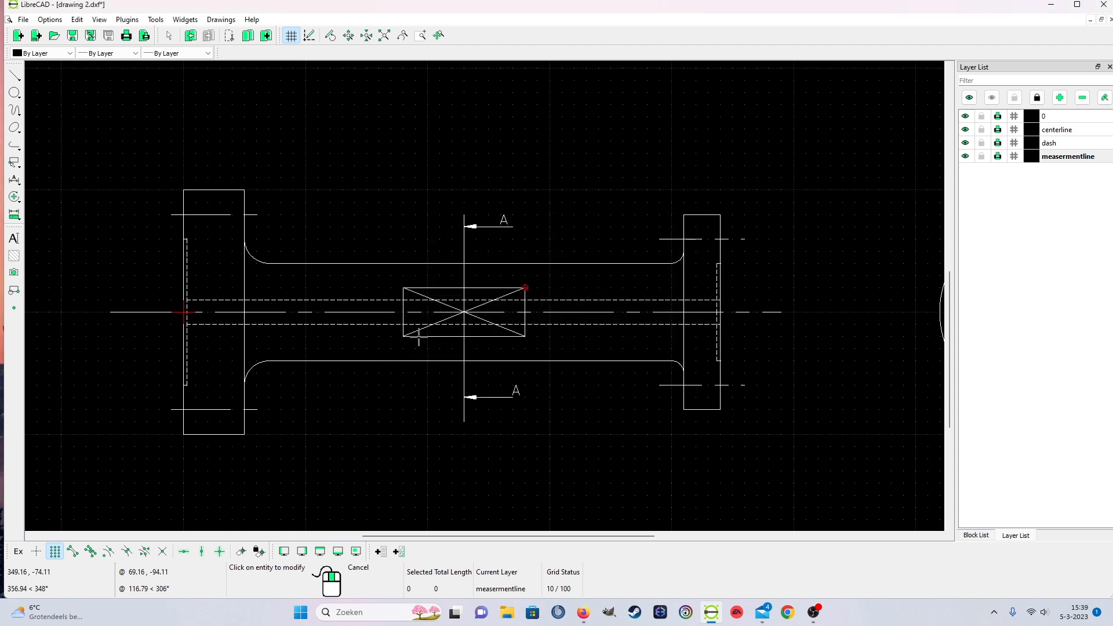
pyautogui.click(404, 311)
pyautogui.click(522, 239)
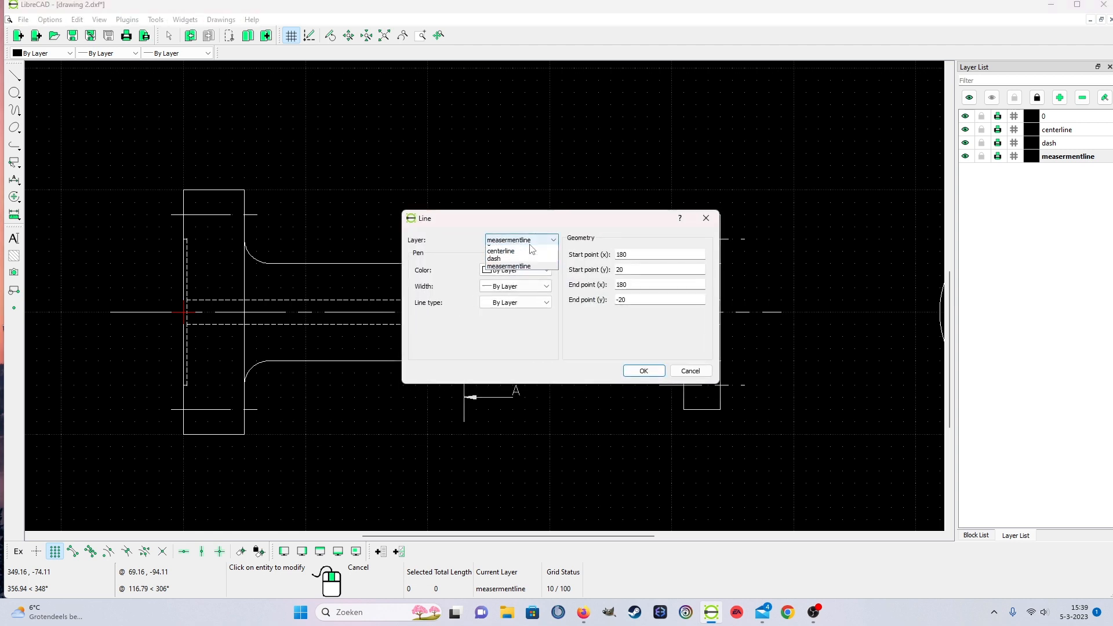
pyautogui.click(541, 254)
pyautogui.click(641, 371)
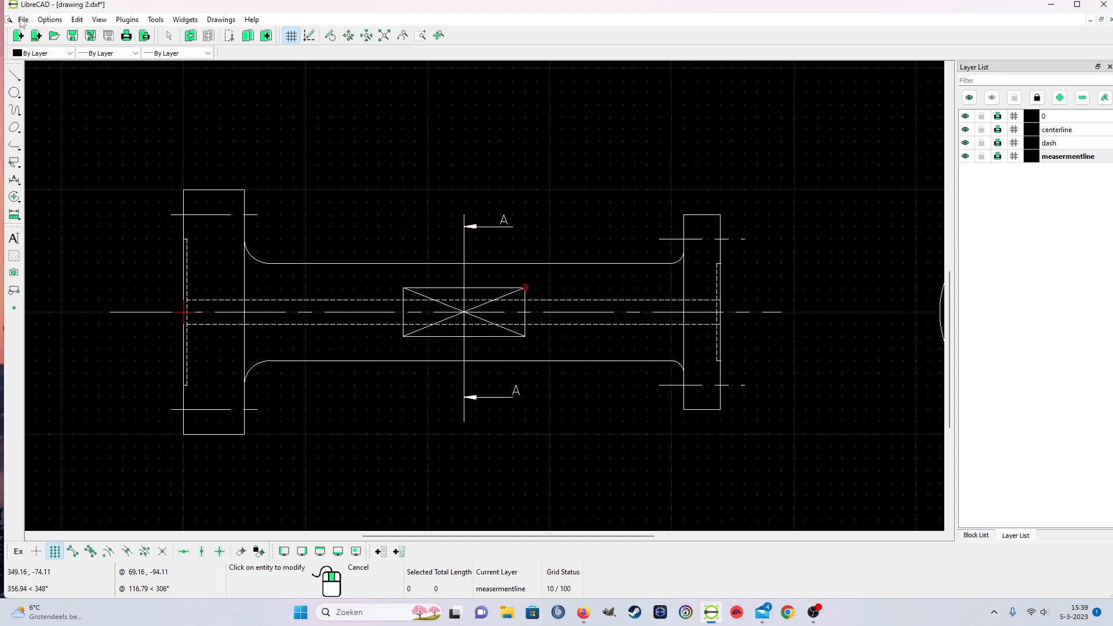
# Inspect the rectangle outline and flange edges of the shaft in the print preview, and return to the drawing.
pyautogui.click(23, 20)
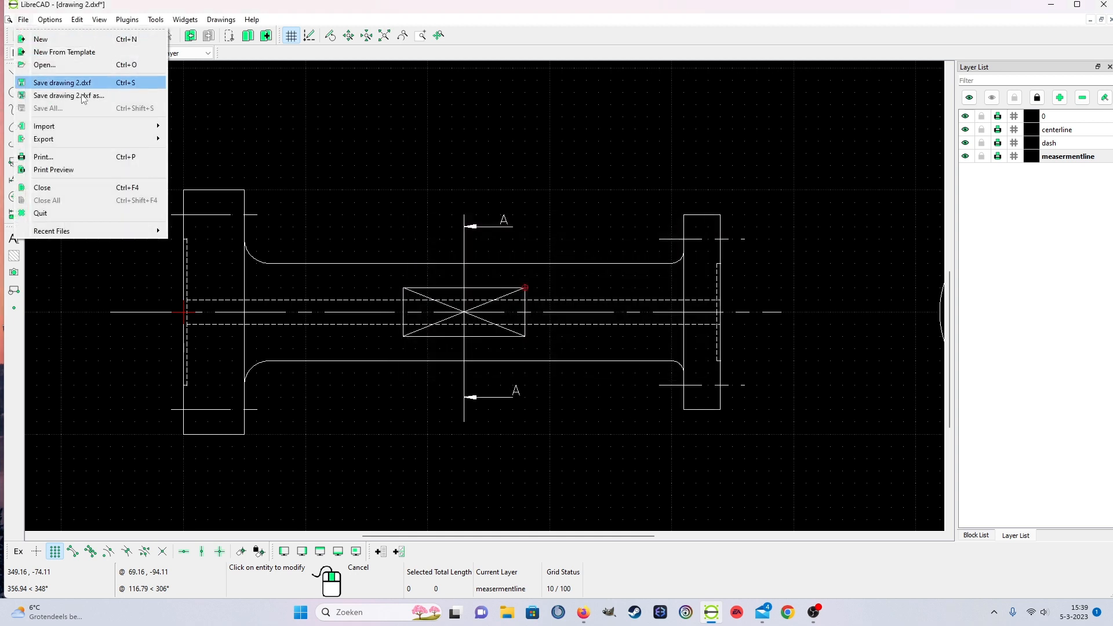
pyautogui.click(81, 168)
pyautogui.scroll(2, 502, 395)
pyautogui.scroll(3, 646, 410)
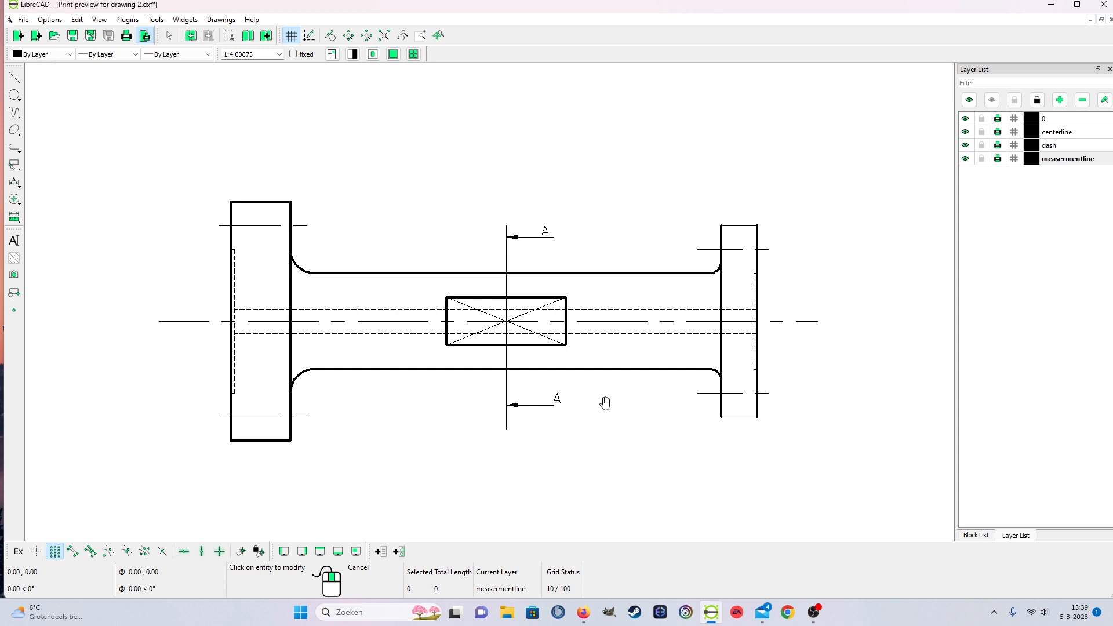
pyautogui.click(23, 20)
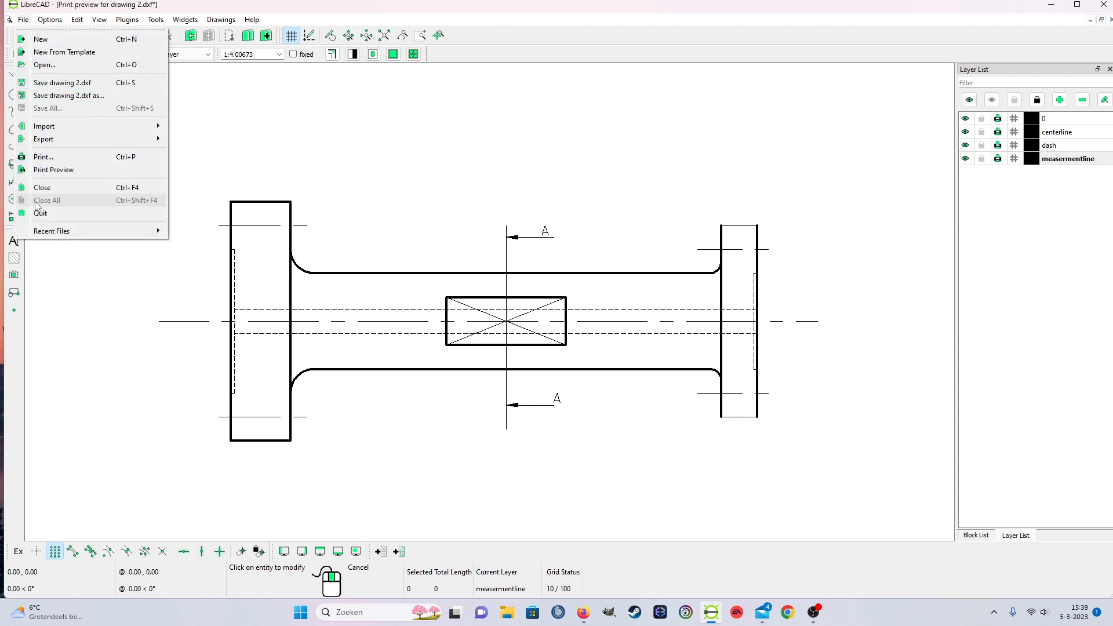
pyautogui.click(36, 168)
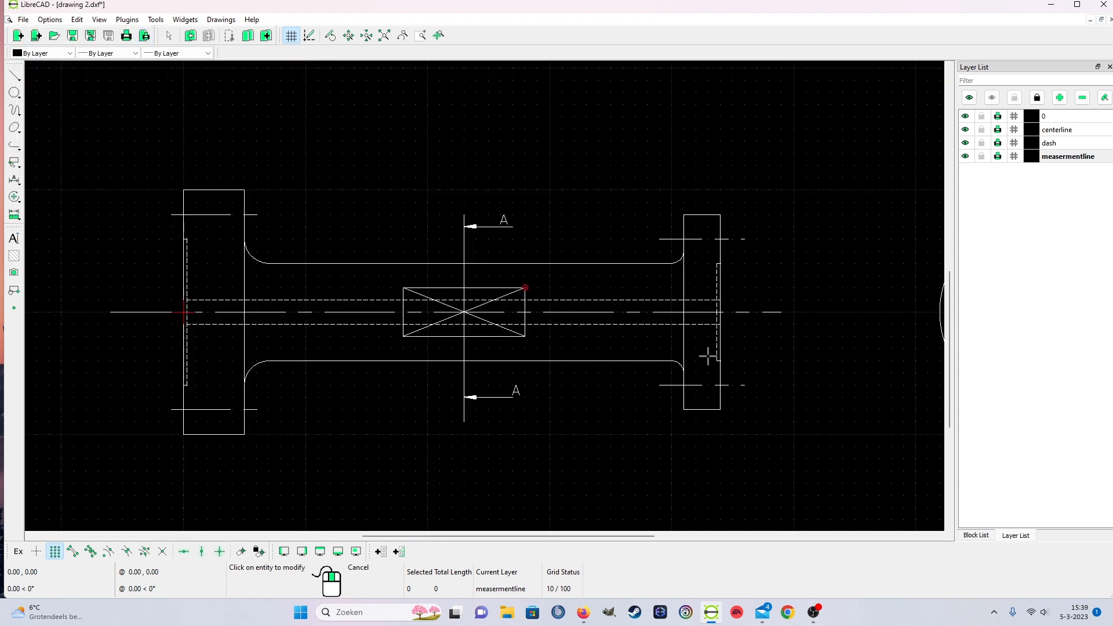
# Try to move the small right flange's upper edge from the centerline layer to layer 0.
pyautogui.rightClick(711, 220)
pyautogui.rightClick(711, 221)
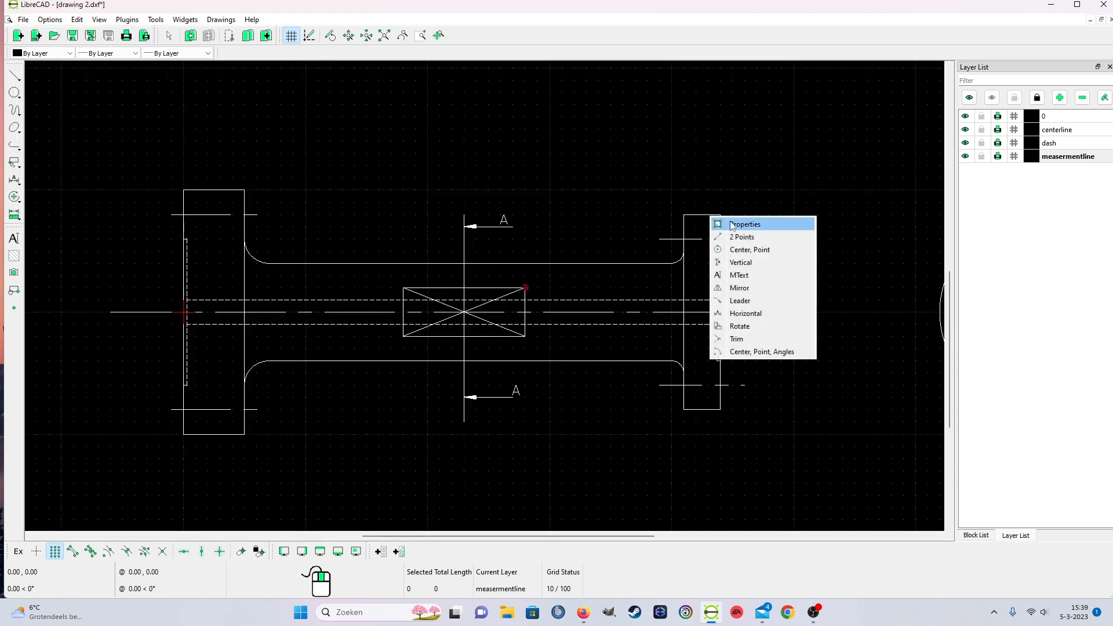
pyautogui.click(745, 225)
pyautogui.click(695, 220)
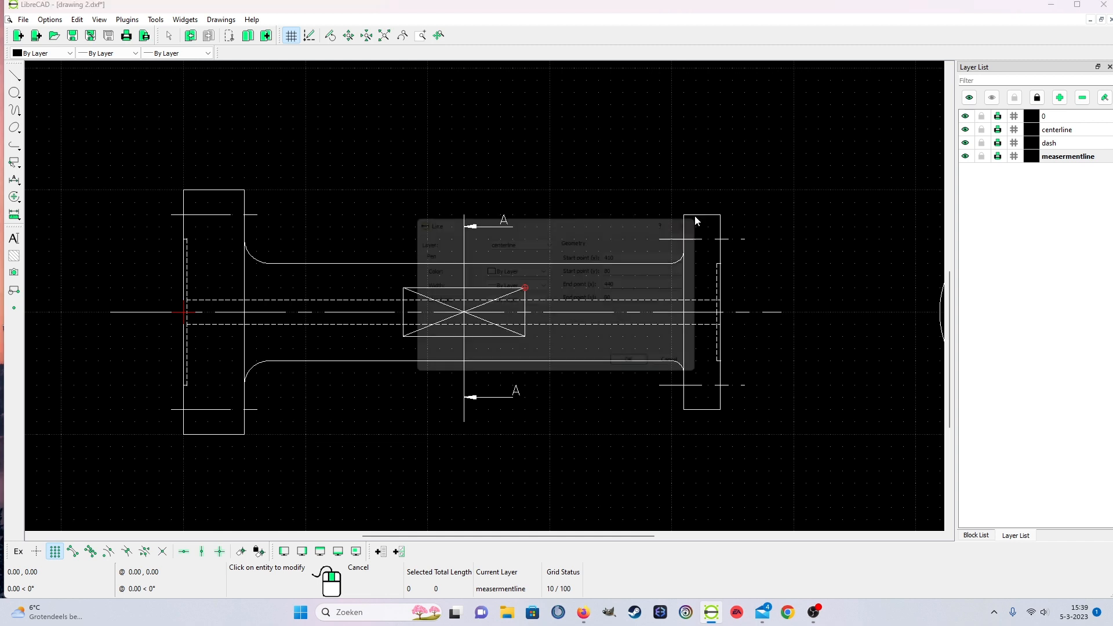
pyautogui.click(521, 240)
pyautogui.click(519, 239)
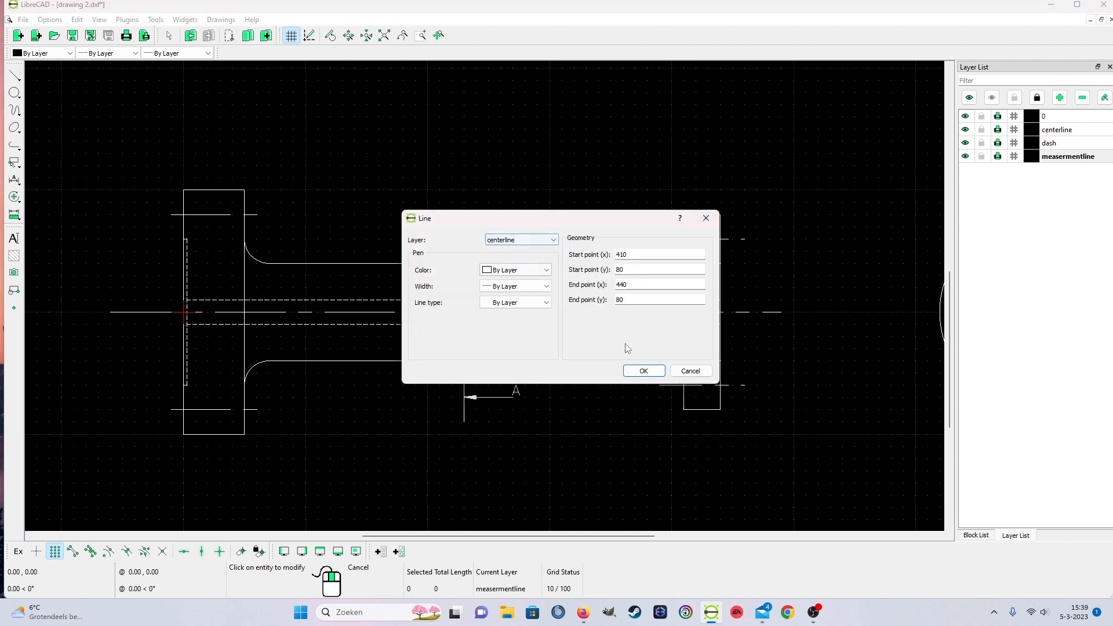
pyautogui.click(632, 371)
# Move the small right flange's lower edge from the centerline layer to layer 0.
pyautogui.click(705, 409)
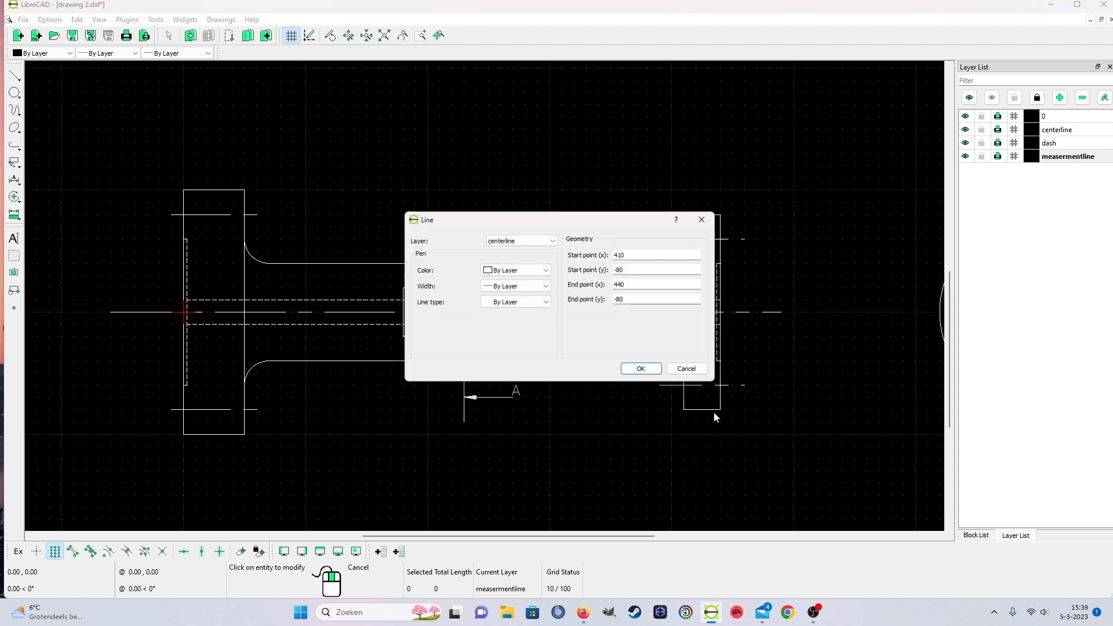
pyautogui.click(522, 240)
pyautogui.click(516, 249)
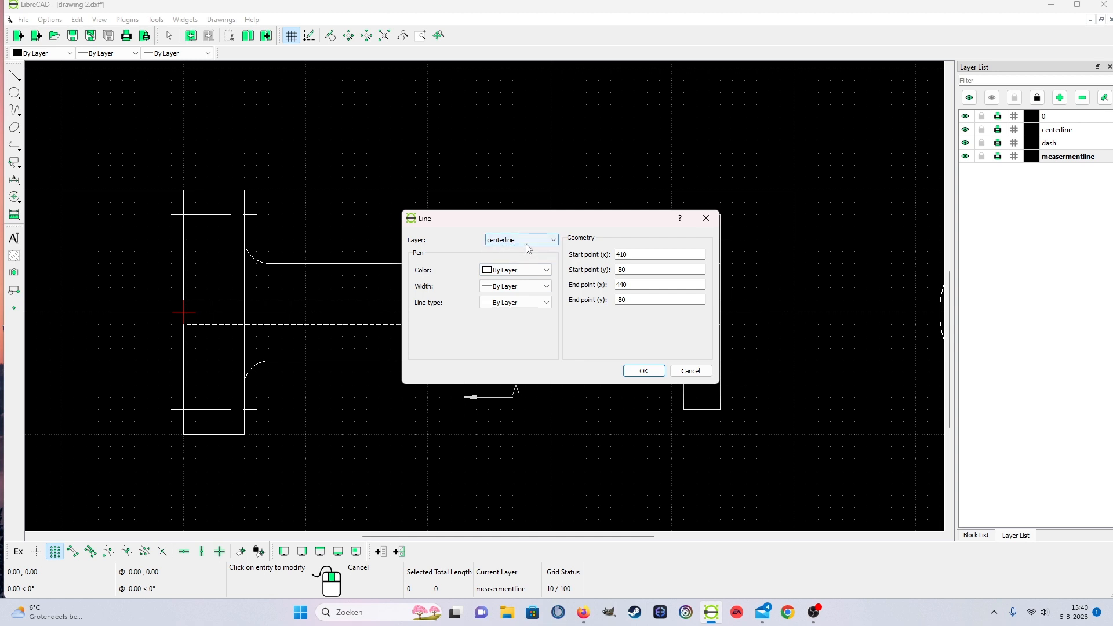
pyautogui.click(522, 239)
pyautogui.click(510, 247)
pyautogui.click(641, 371)
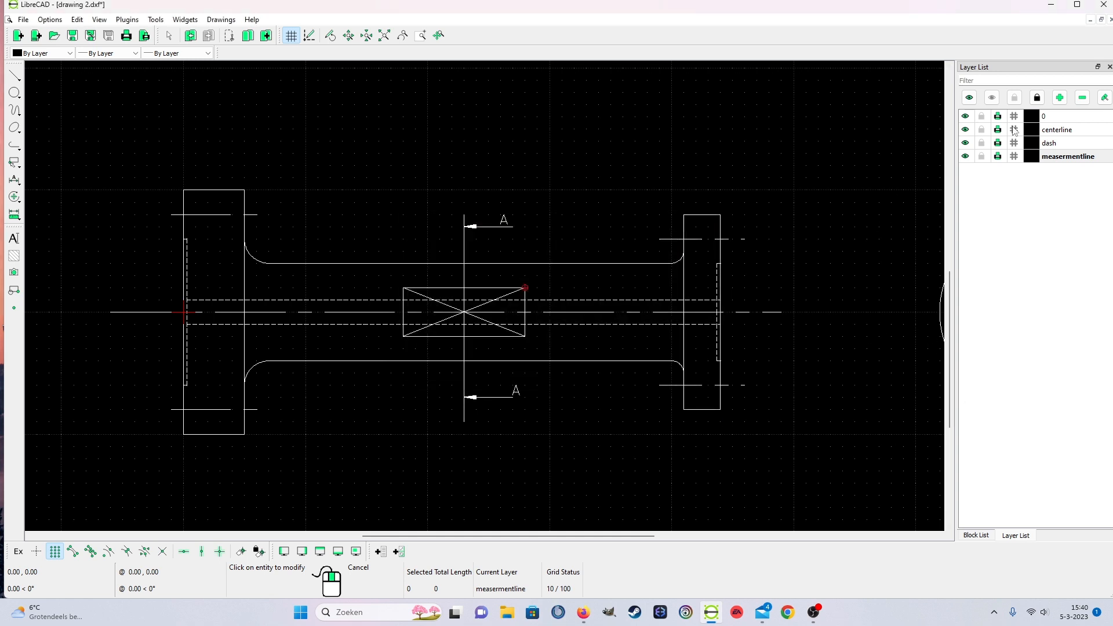
# Make layer 0 the current drawing layer.
pyautogui.click(1108, 117)
pyautogui.scroll(1, 513, 429)
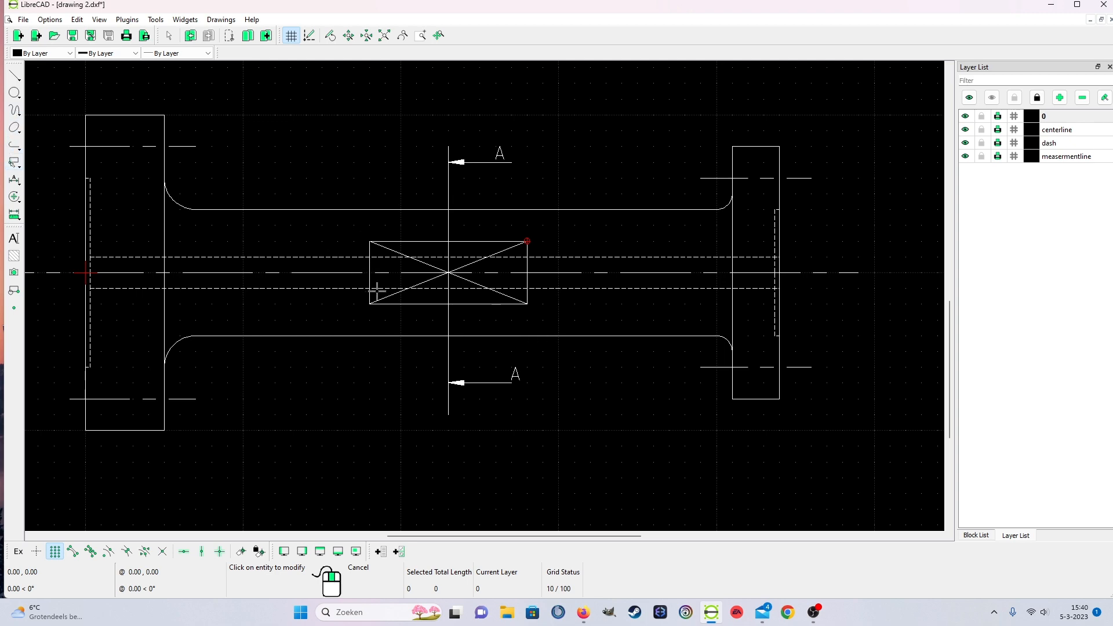
# Measure the height of the crossed rectangle on the shaft with a temporary vertical dimension, and delete that dimension.
pyautogui.scroll(-4, 407, 224)
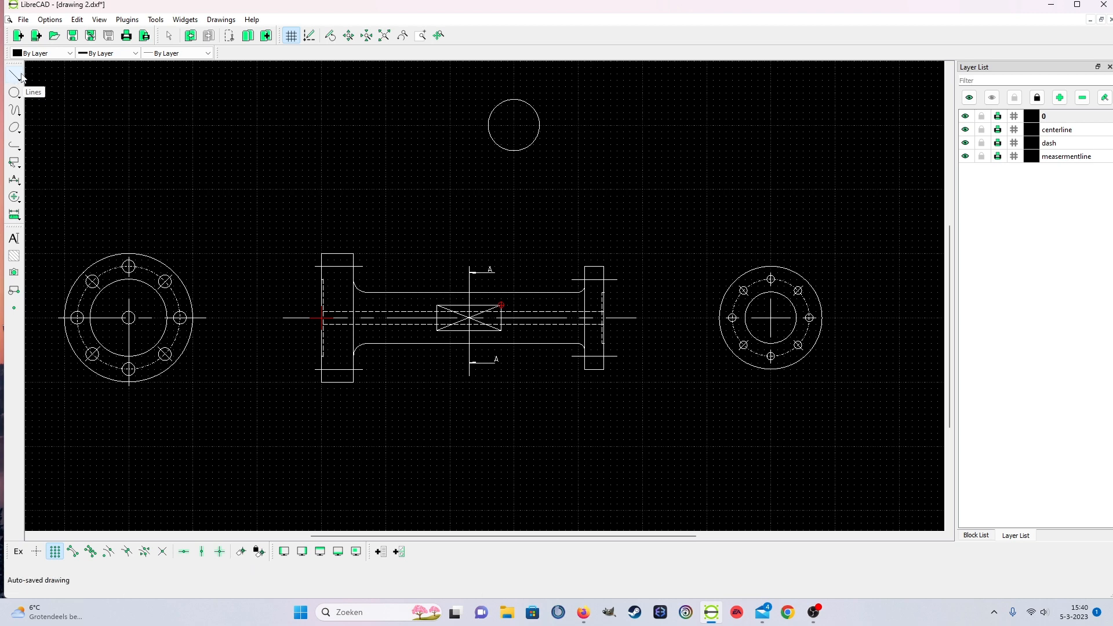
pyautogui.click(15, 179)
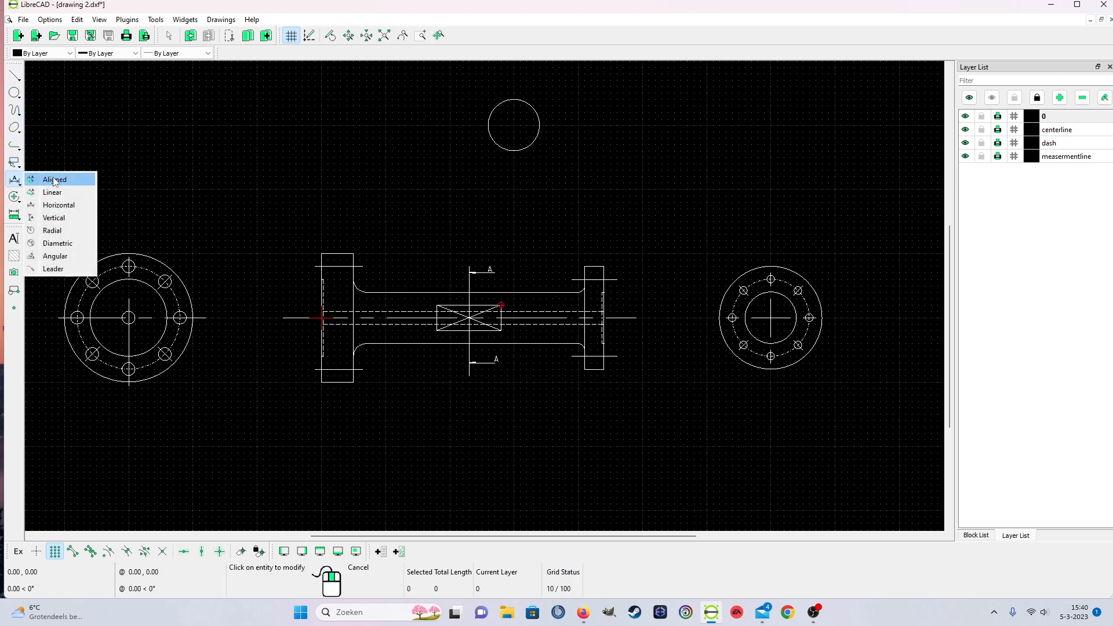
pyautogui.click(72, 222)
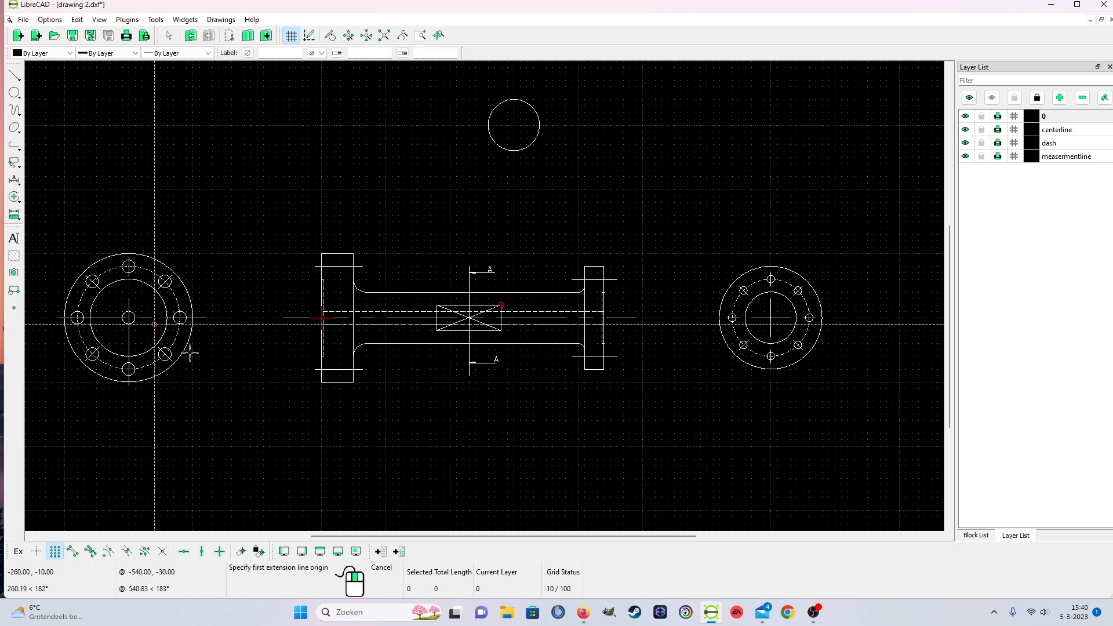
pyautogui.scroll(5, 499, 316)
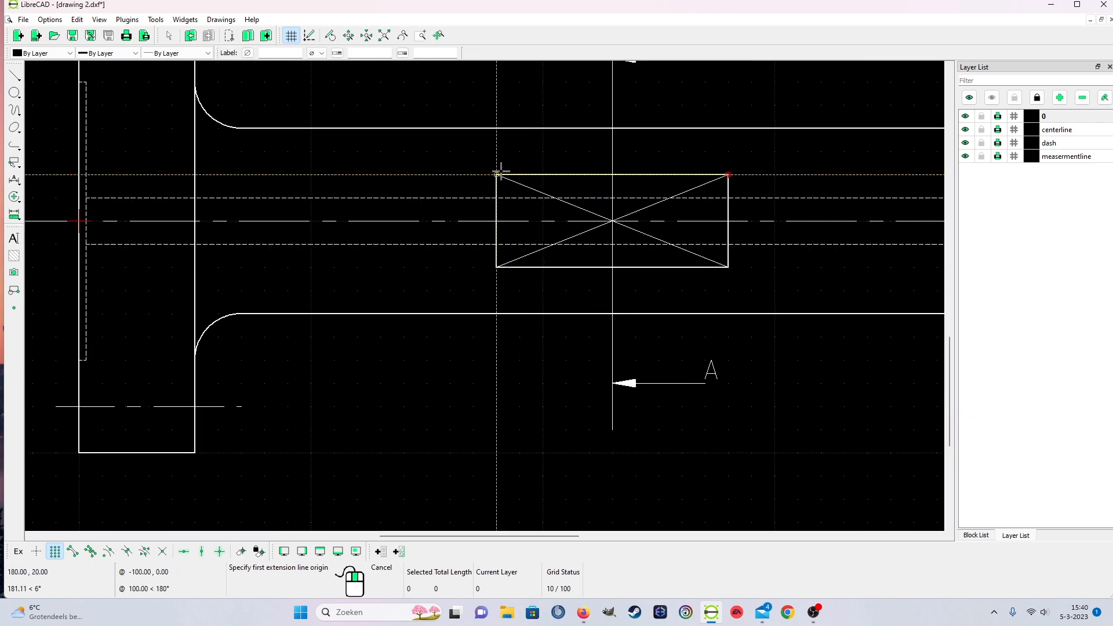
pyautogui.click(497, 175)
pyautogui.click(497, 267)
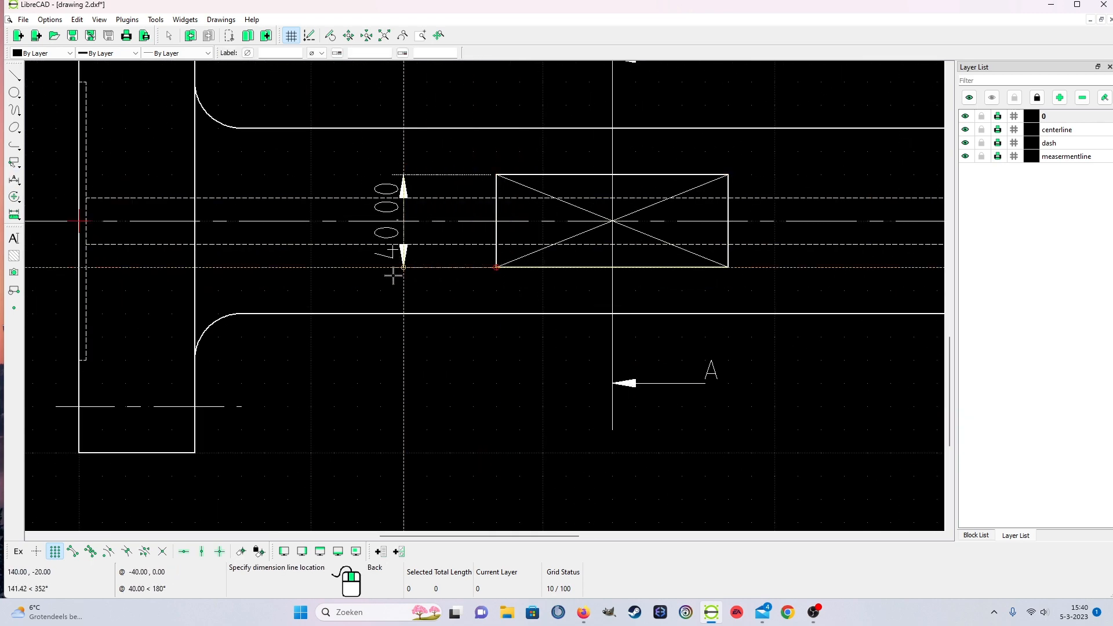
pyautogui.click(403, 273)
pyautogui.rightClick(427, 311)
pyautogui.click(436, 266)
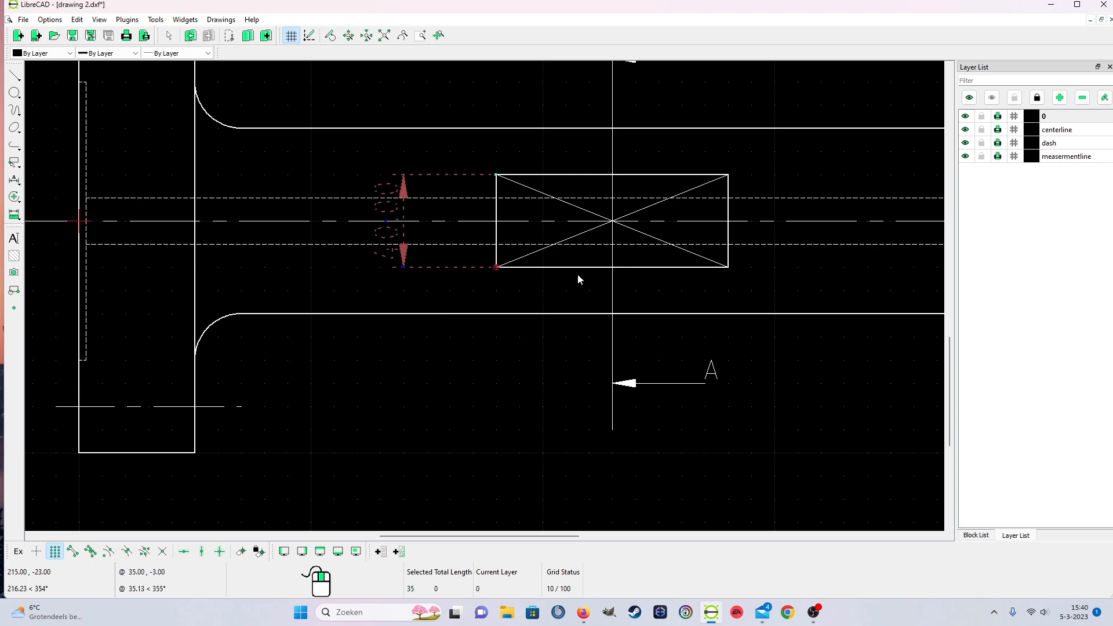
pyautogui.press('Delete')
# Draw a horizontal helper line from 250,320 to 280,320 across the upper left of the cross-section circle.
pyautogui.scroll(-11, 610, 267)
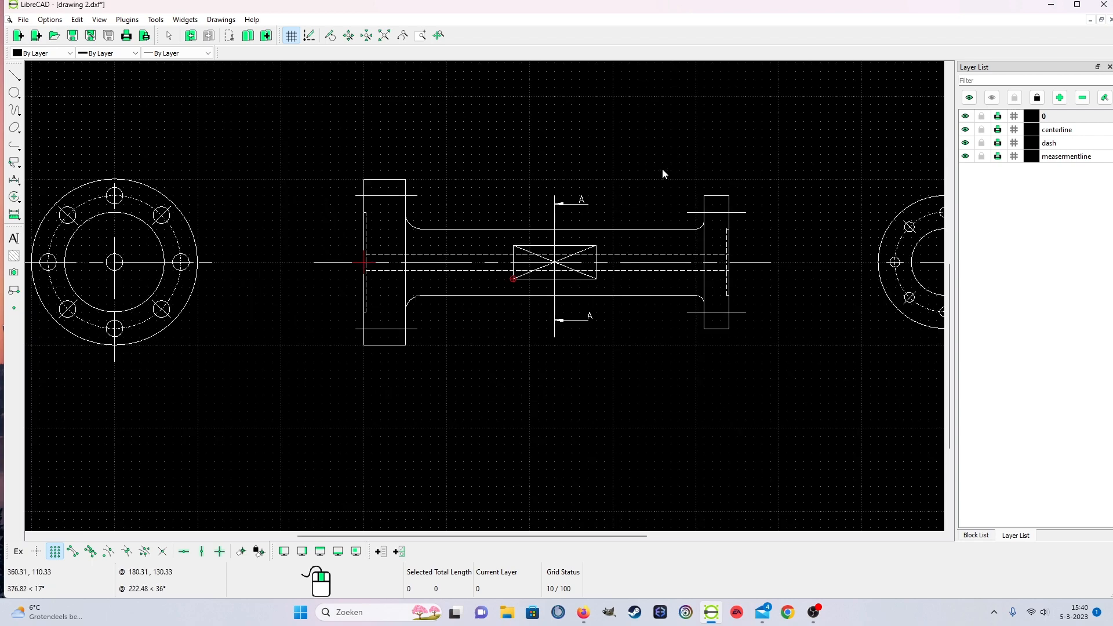
pyautogui.scroll(6, 607, 131)
pyautogui.scroll(-7, 519, 115)
pyautogui.scroll(5, 510, 162)
pyautogui.scroll(2, 507, 179)
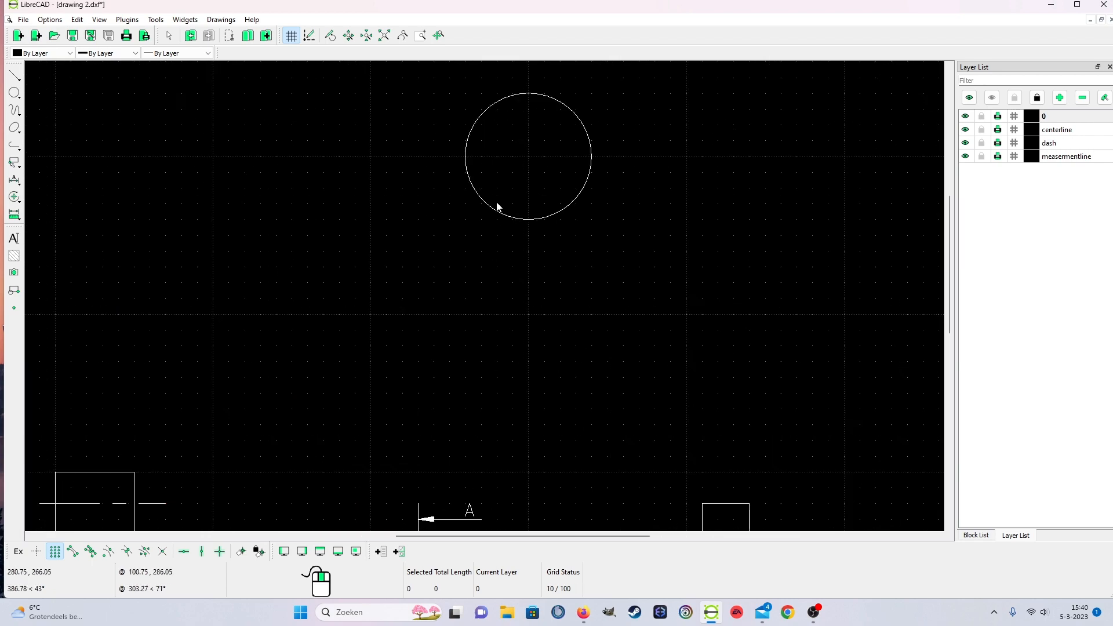
pyautogui.scroll(-2, 497, 206)
pyautogui.scroll(4, 541, 217)
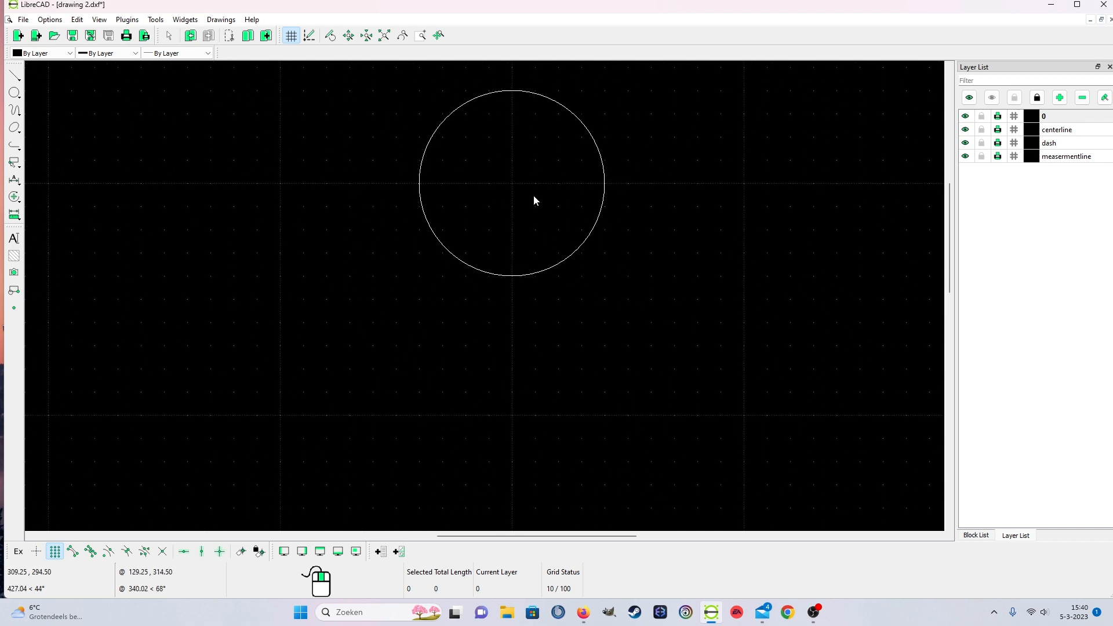
pyautogui.click(10, 77)
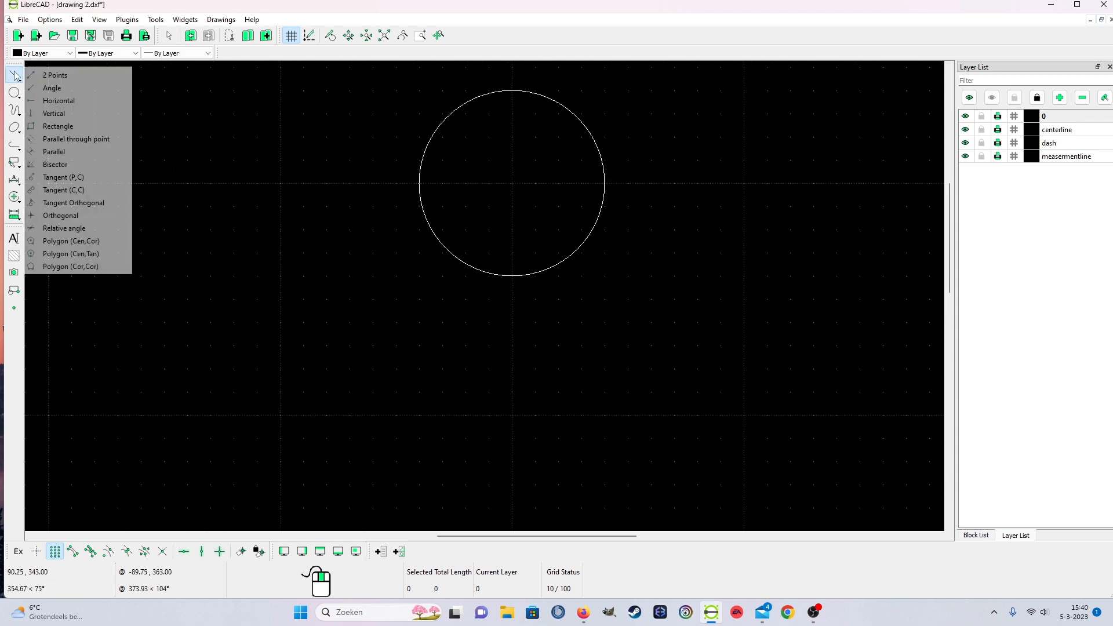
pyautogui.click(57, 76)
pyautogui.click(18, 75)
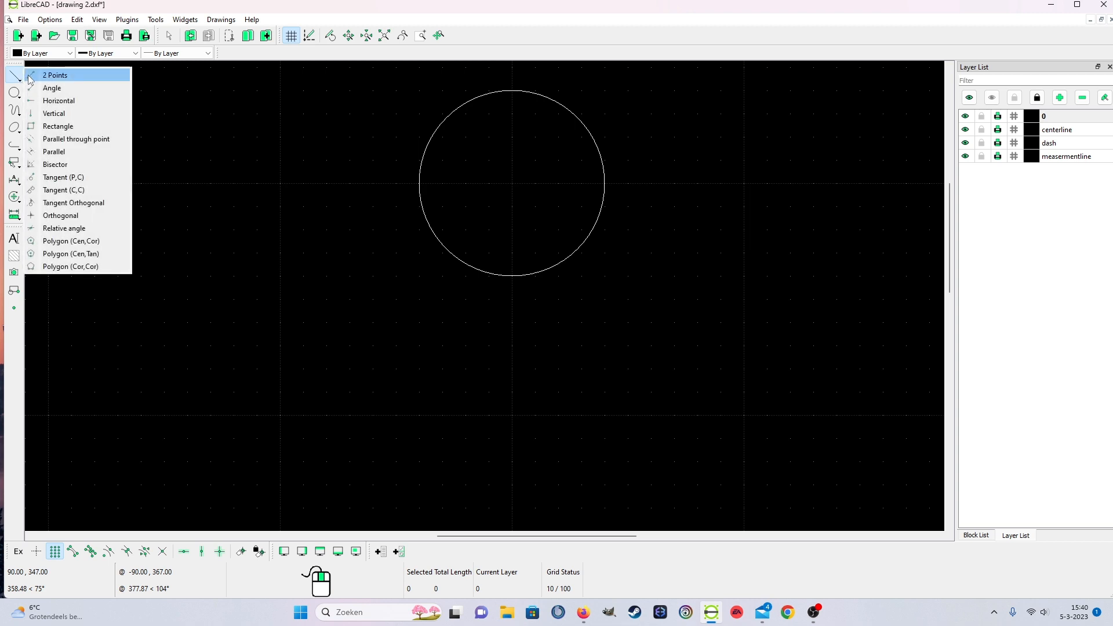
pyautogui.click(47, 76)
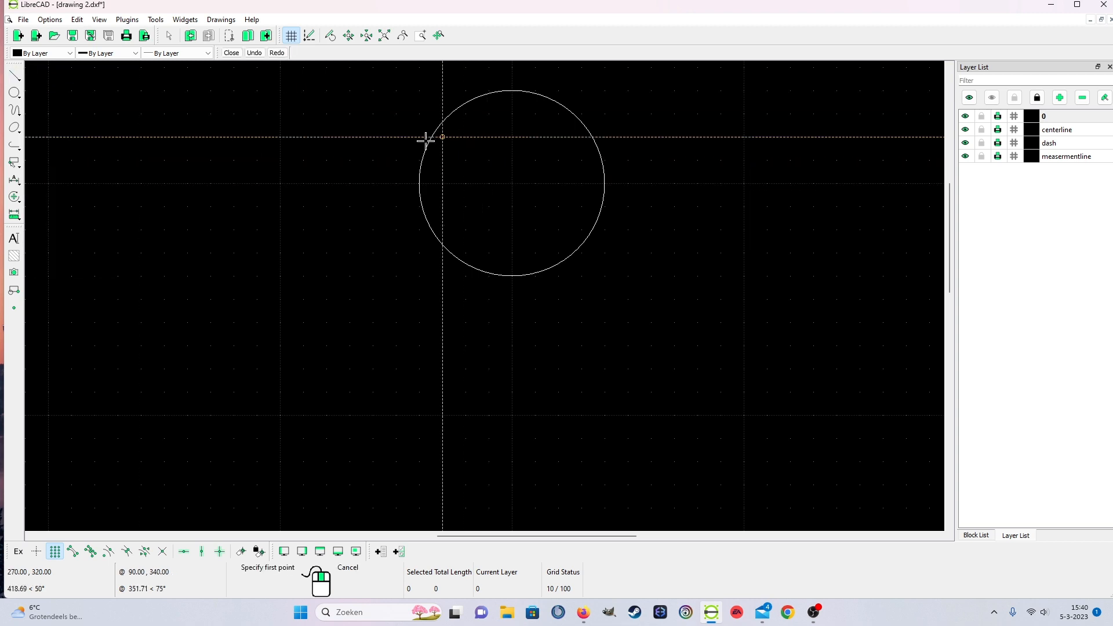
pyautogui.click(386, 141)
pyautogui.click(466, 137)
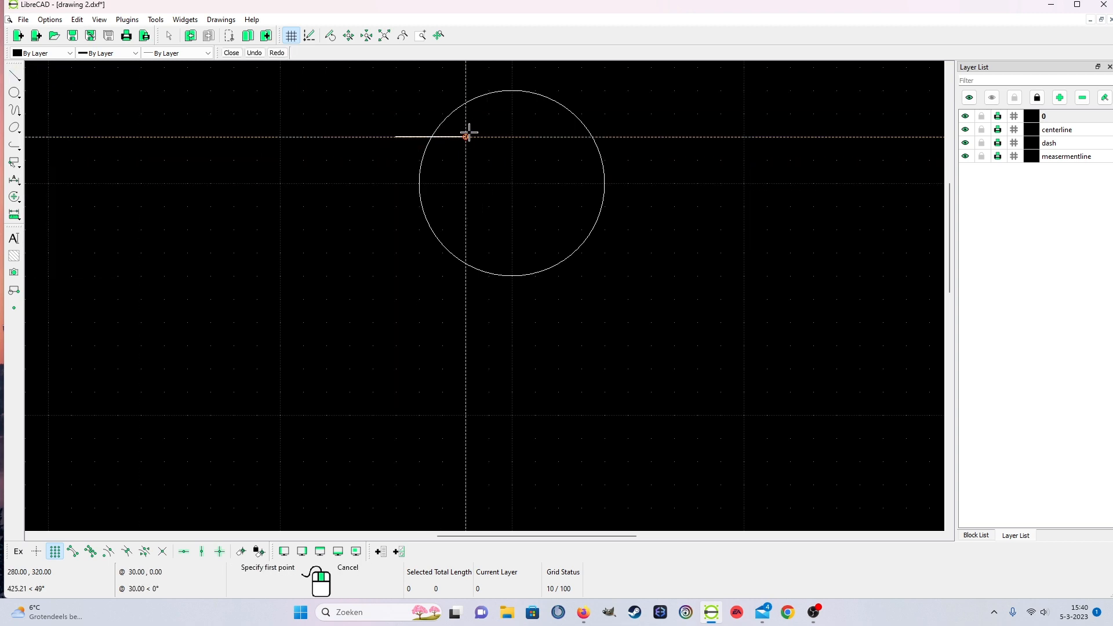
pyautogui.rightClick(466, 137)
# Draw a second horizontal helper line from 250,280 to 280,280 across the circle's lower left.
pyautogui.click(386, 227)
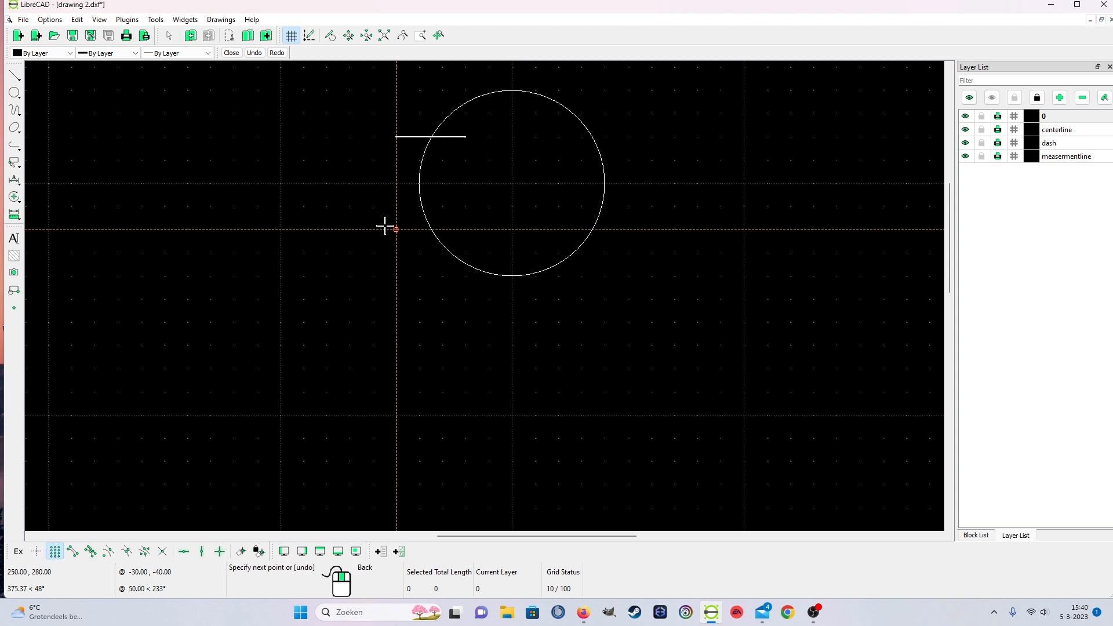
pyautogui.click(476, 230)
pyautogui.rightClick(476, 230)
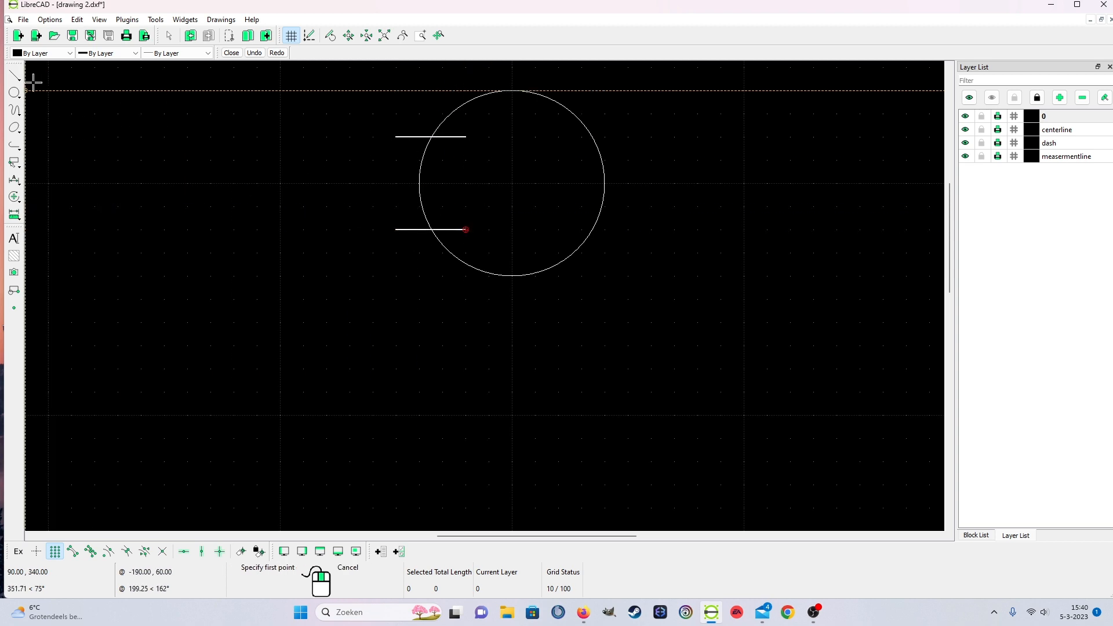
# Using intersection snapping, draw a vertical line between the two points where the helper lines cross the circle.
pyautogui.click(15, 76)
pyautogui.click(53, 75)
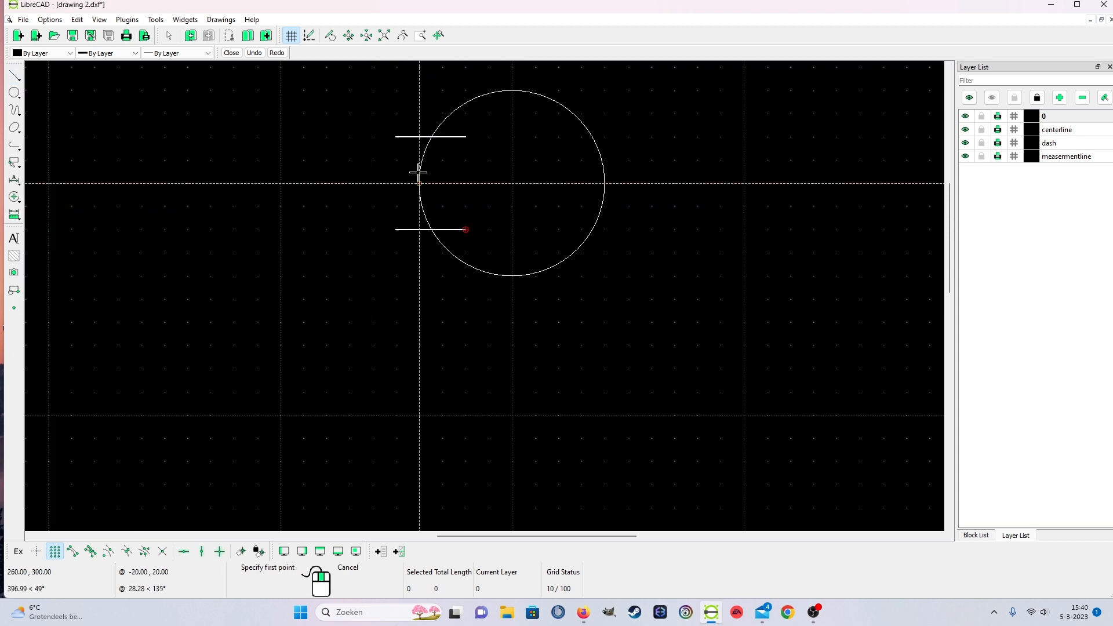
pyautogui.scroll(4, 429, 168)
pyautogui.scroll(2, 470, 174)
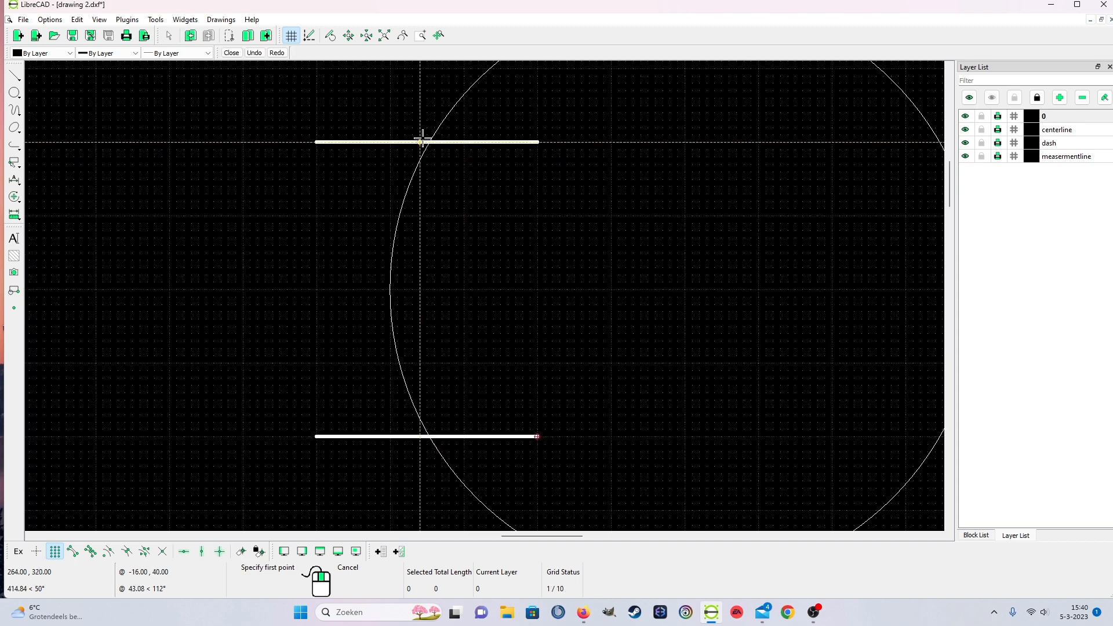
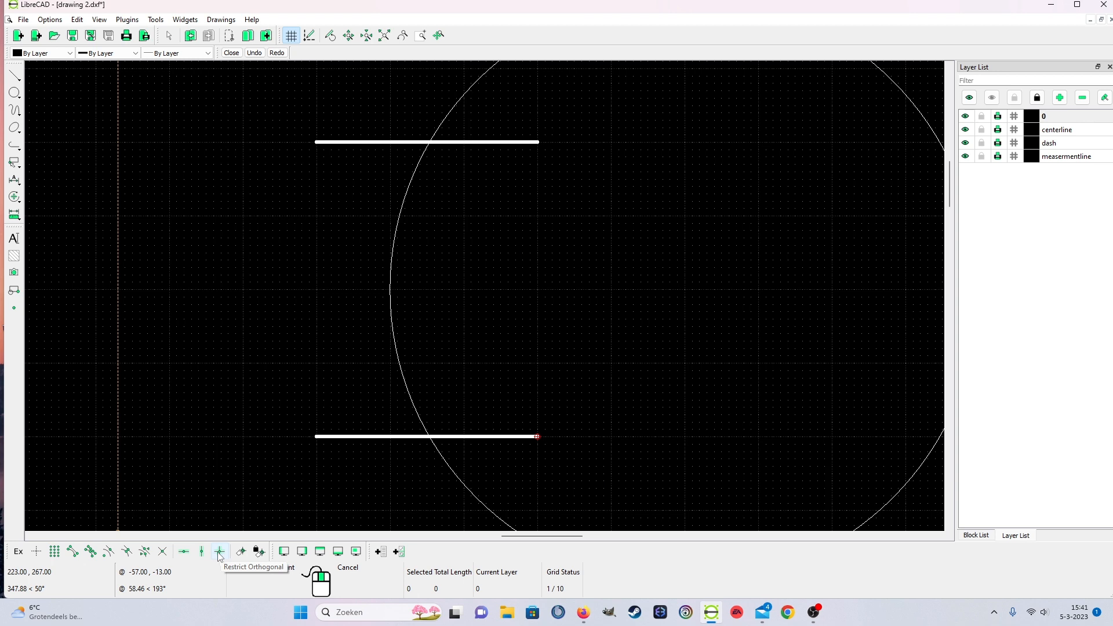
pyautogui.click(164, 555)
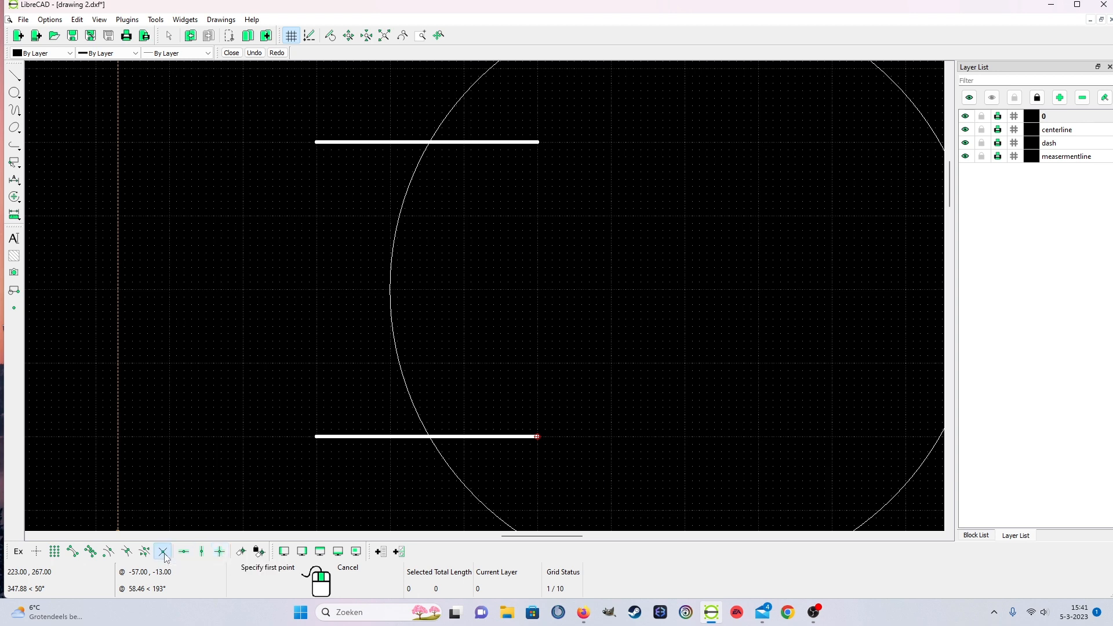
pyautogui.click(431, 142)
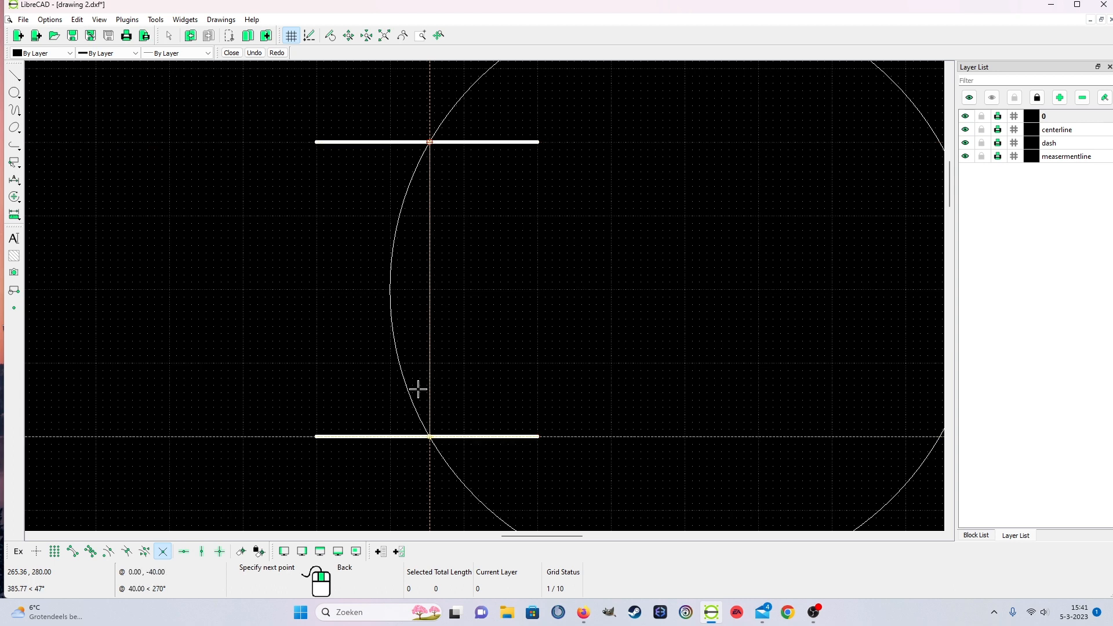
pyautogui.click(424, 436)
pyautogui.rightClick(423, 438)
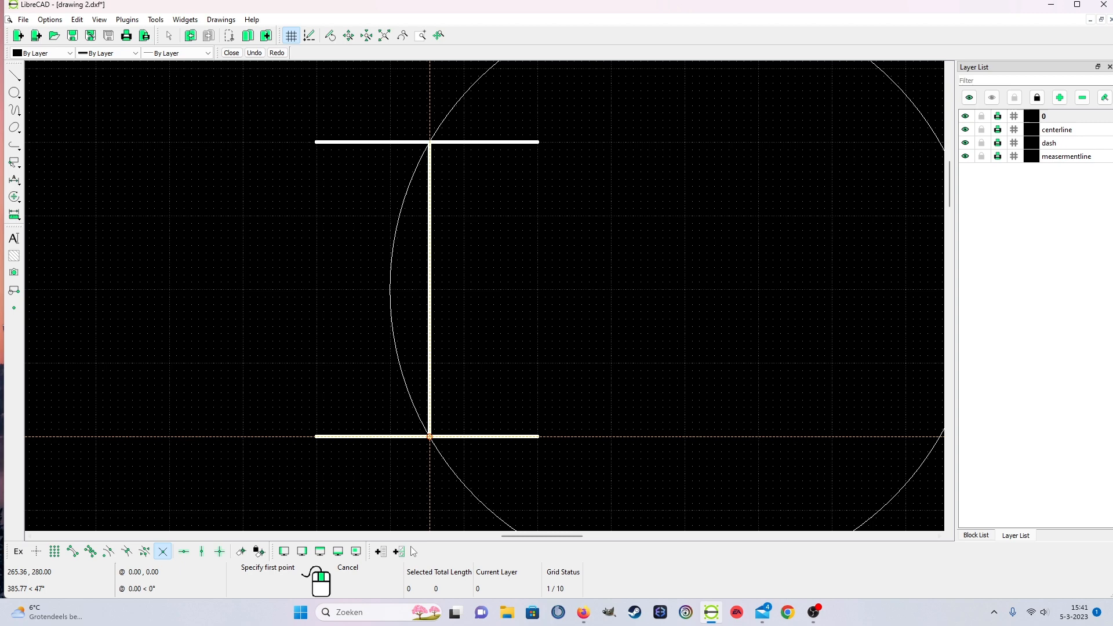
pyautogui.rightClick(363, 498)
# Move the cross-section circle to layer 0.
pyautogui.scroll(-3, 791, 369)
pyautogui.scroll(1, 754, 440)
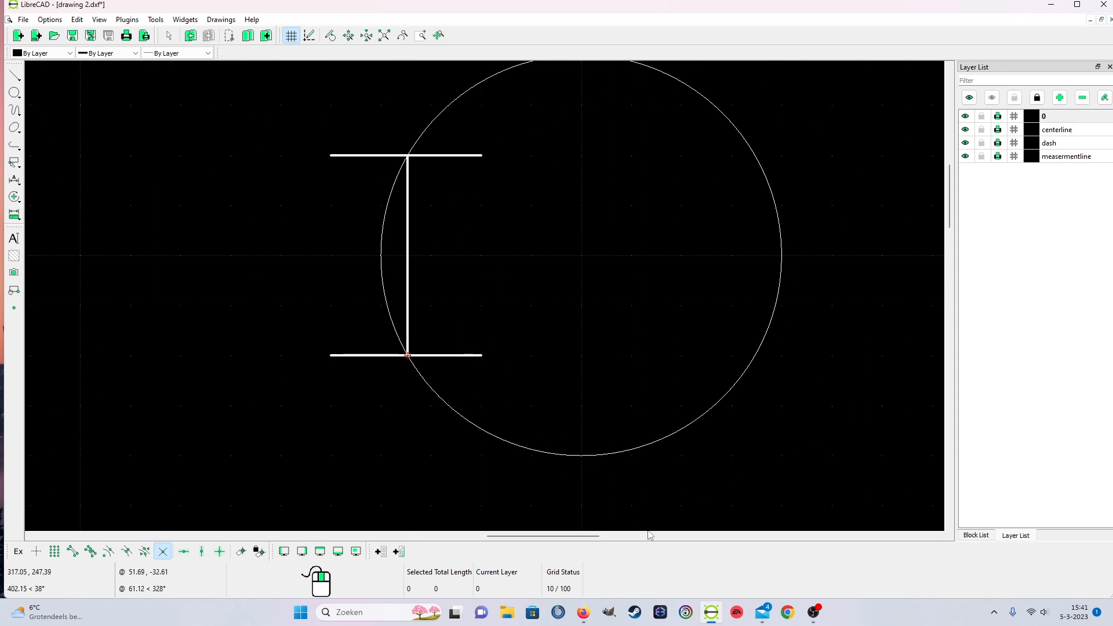
pyautogui.rightClick(604, 503)
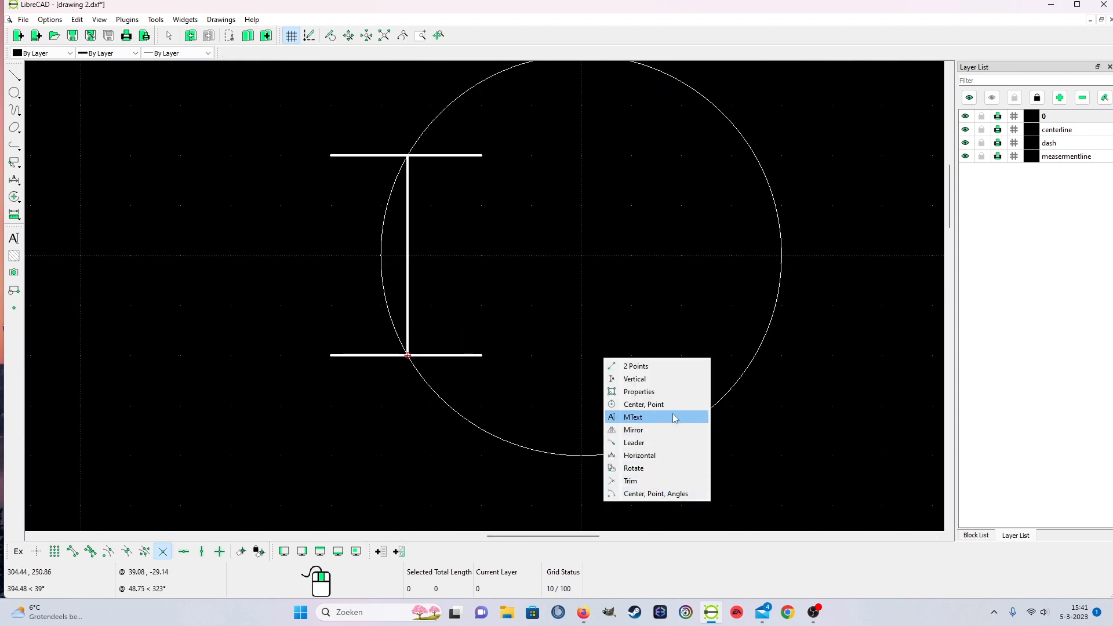
pyautogui.click(660, 393)
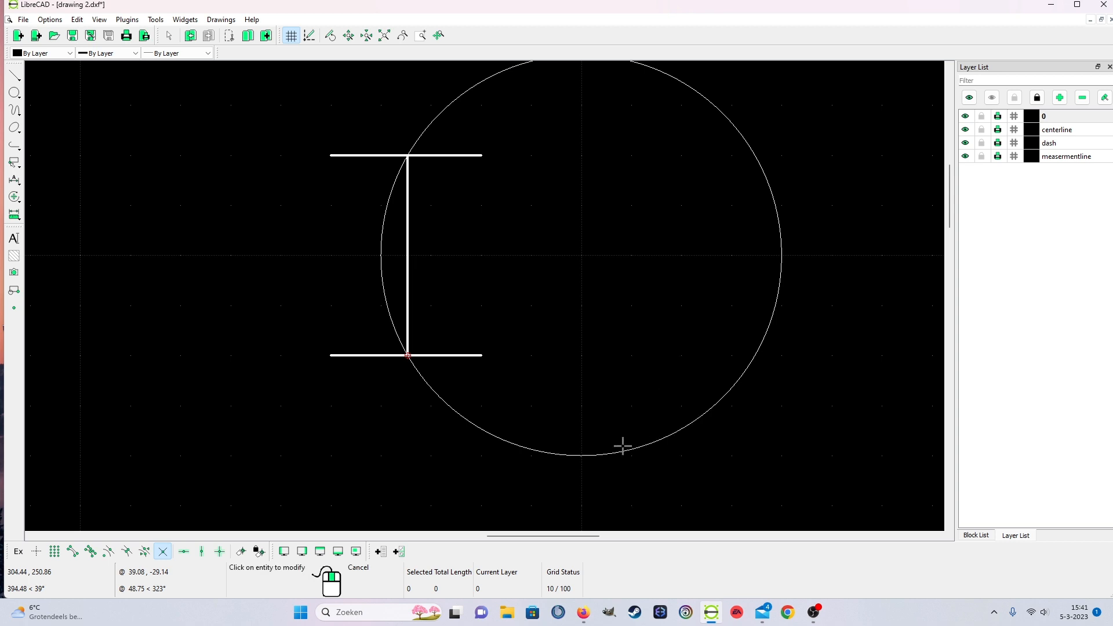
pyautogui.click(595, 458)
pyautogui.click(545, 262)
pyautogui.click(555, 272)
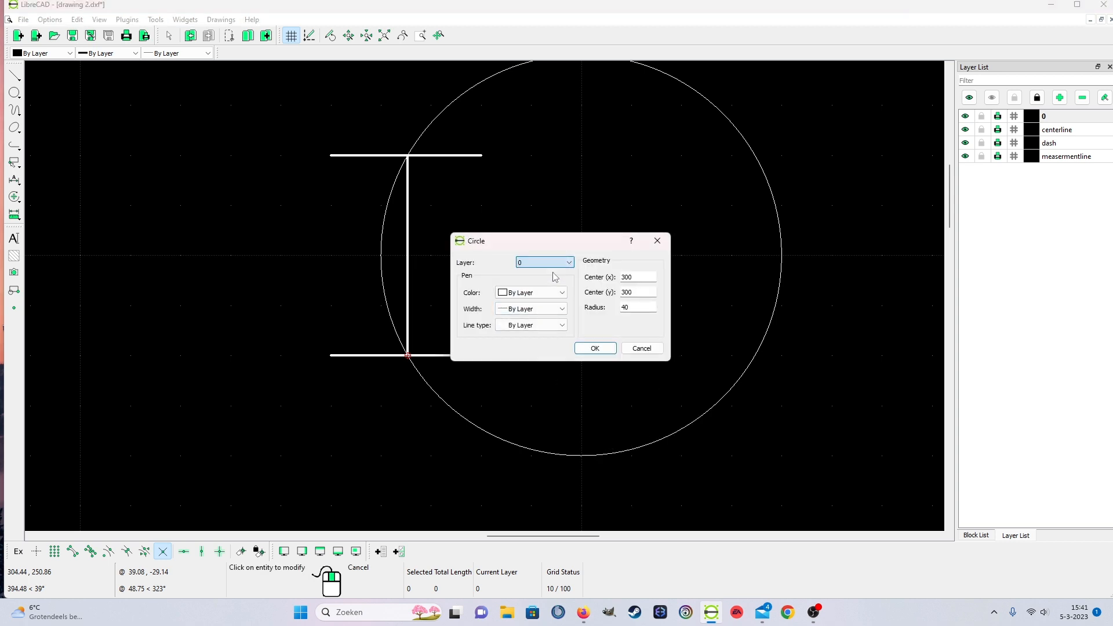
pyautogui.click(595, 347)
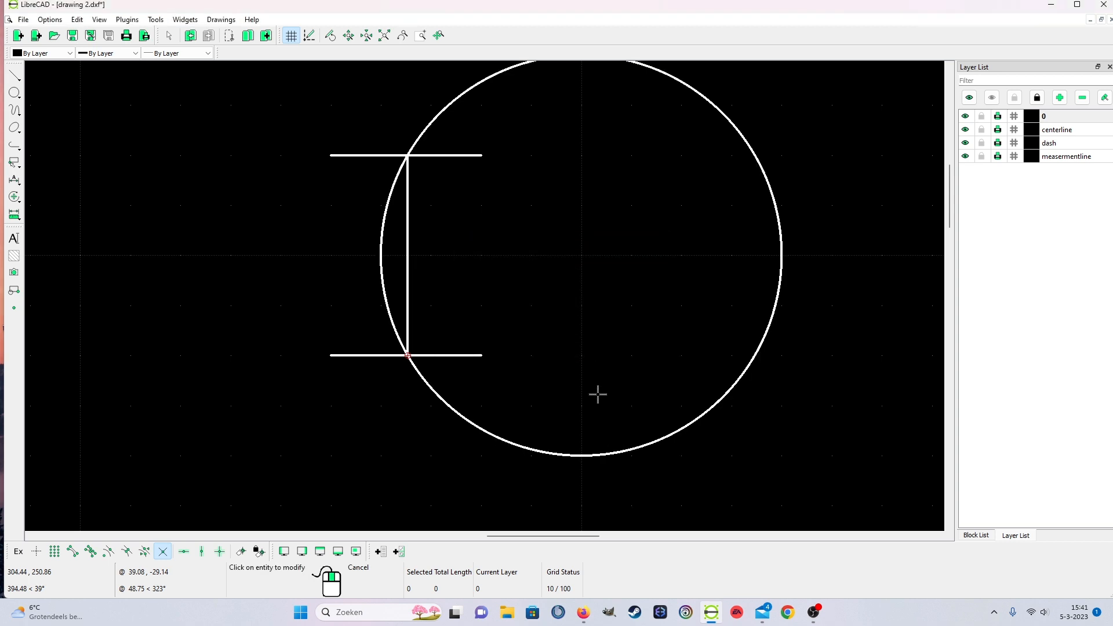
pyautogui.rightClick(453, 376)
# Delete the two horizontal helper lines at the circle's left side.
pyautogui.click(451, 359)
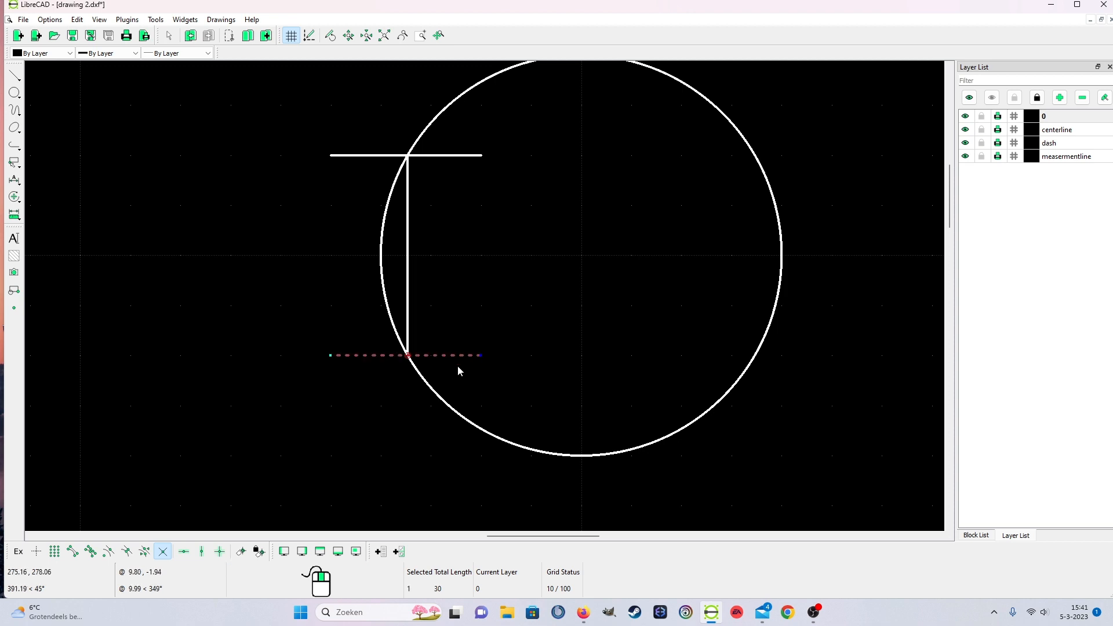
pyautogui.press('Delete')
pyautogui.click(462, 157)
pyautogui.press('Delete')
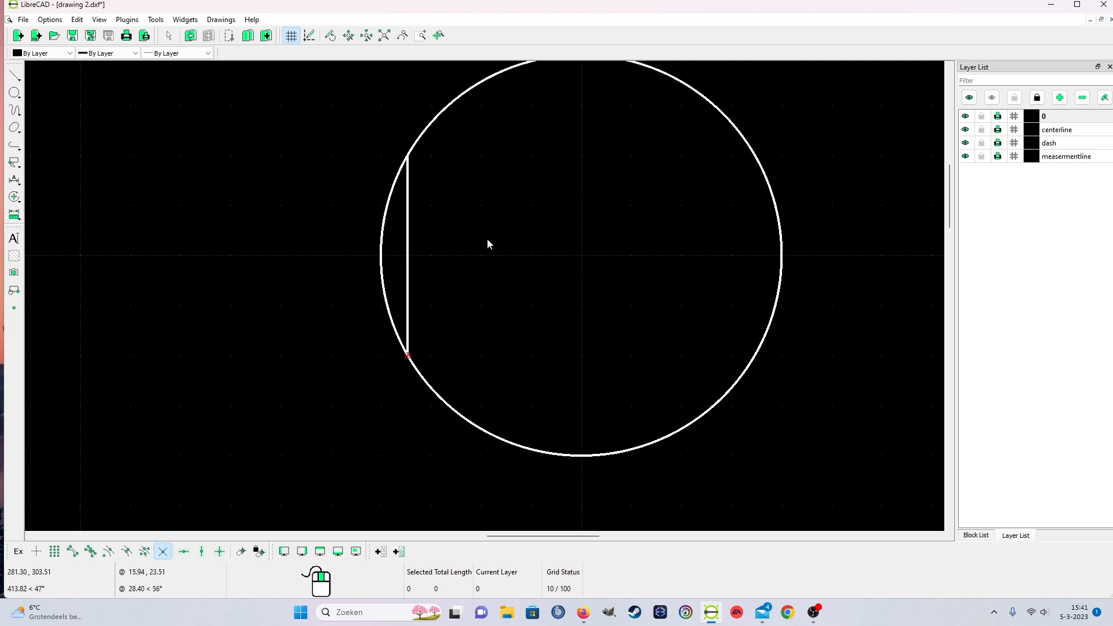
# Mirror the vertical flat line about the circle's vertical axis with grid snapping, keeping the original line.
pyautogui.rightClick(487, 253)
pyautogui.rightClick(426, 294)
pyautogui.click(428, 294)
pyautogui.rightClick(425, 300)
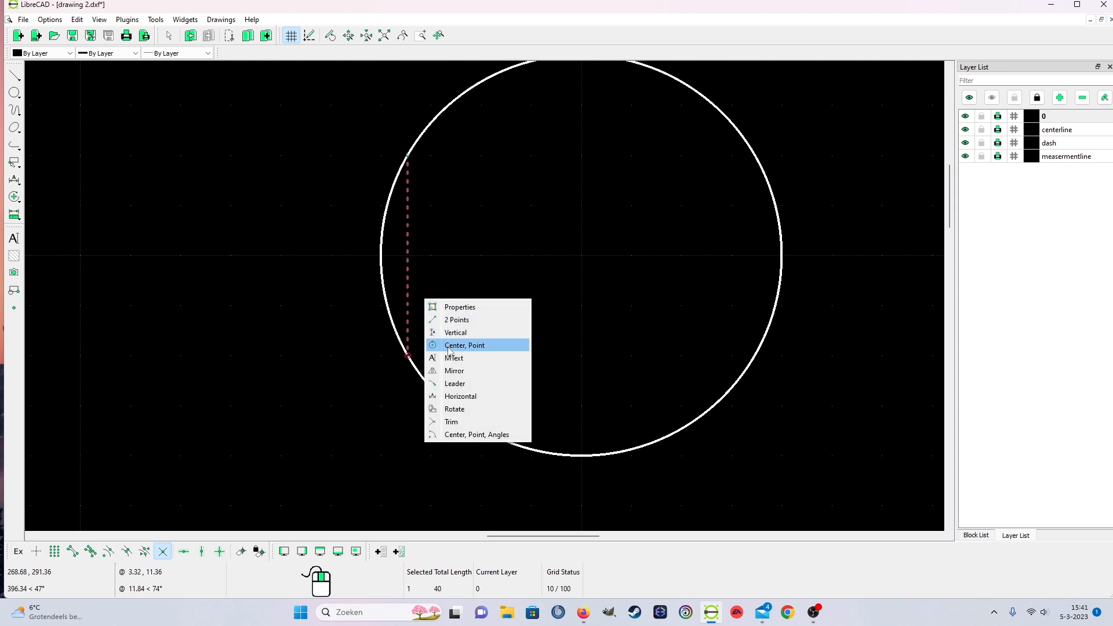
pyautogui.click(461, 370)
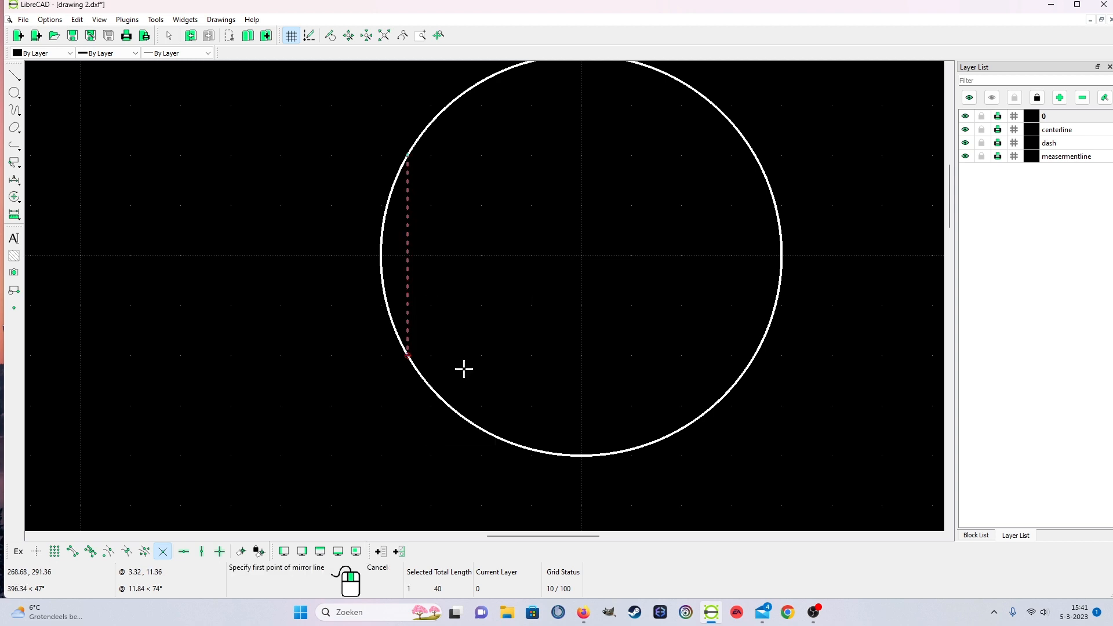
pyautogui.click(167, 549)
pyautogui.click(54, 551)
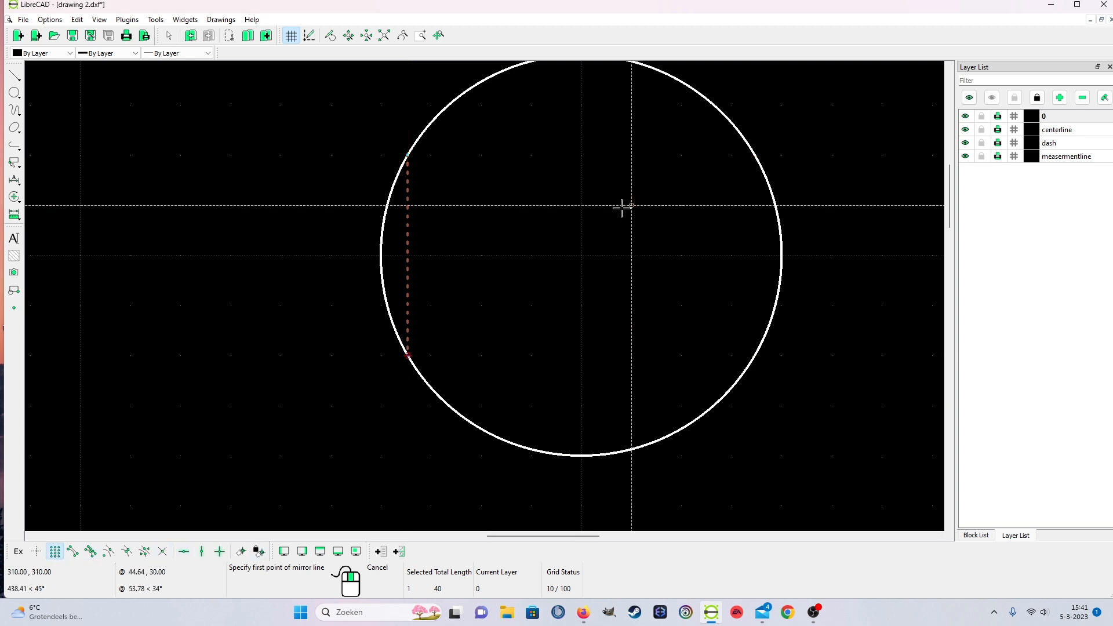
pyautogui.click(581, 206)
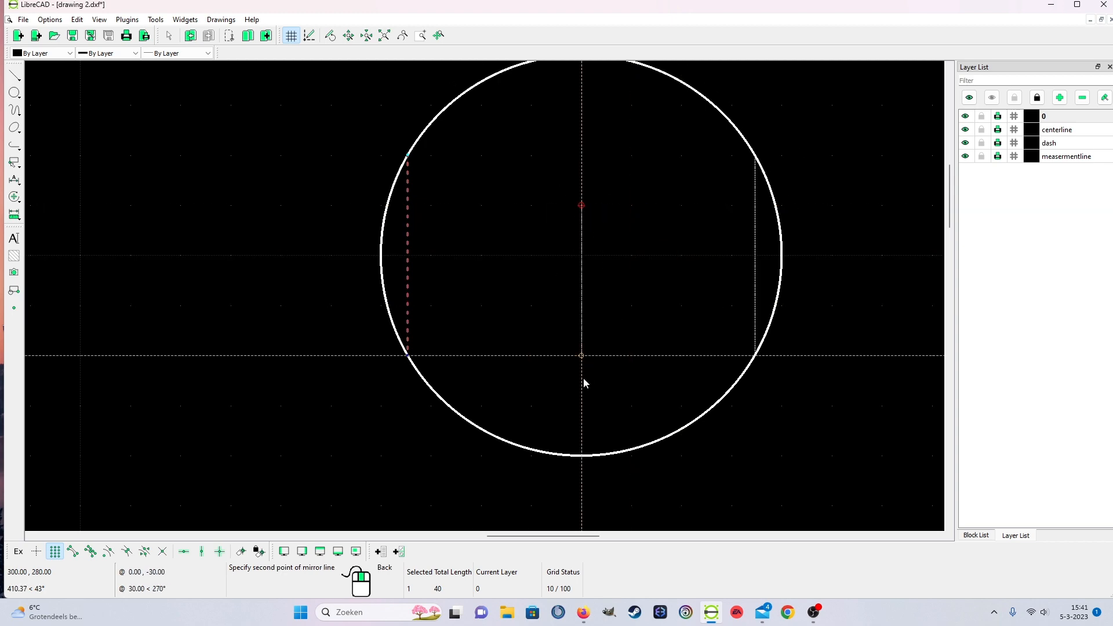
pyautogui.click(583, 356)
pyautogui.click(586, 348)
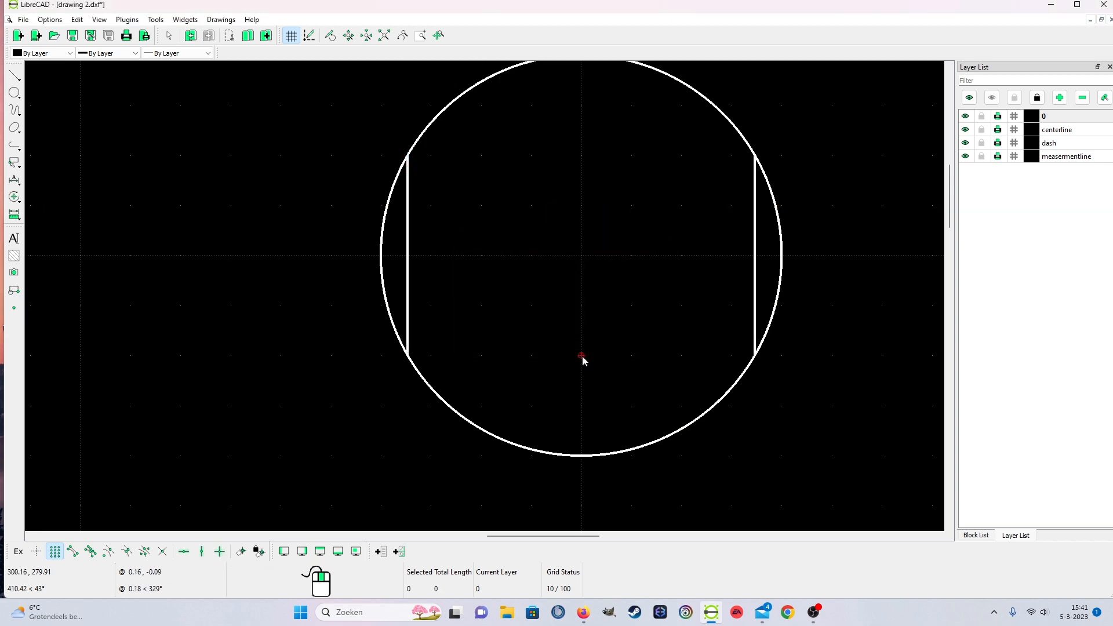
# Draw a bore circle of radius 10 at the centre of the cross-section circle, using grid snapping.
pyautogui.scroll(-6, 636, 346)
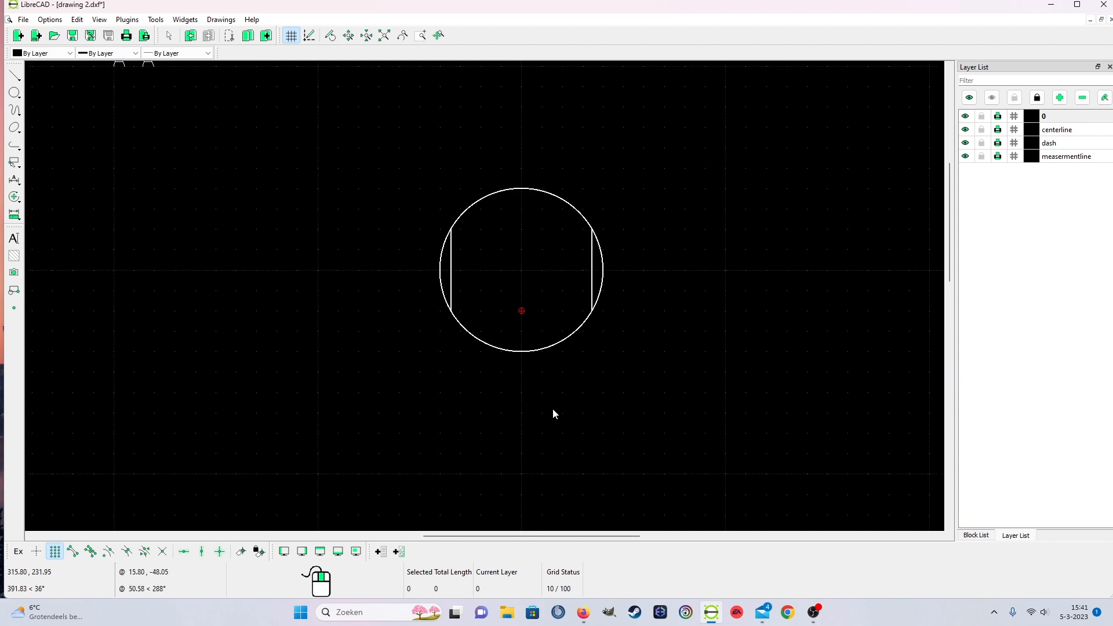
pyautogui.scroll(1, 554, 413)
pyautogui.click(14, 93)
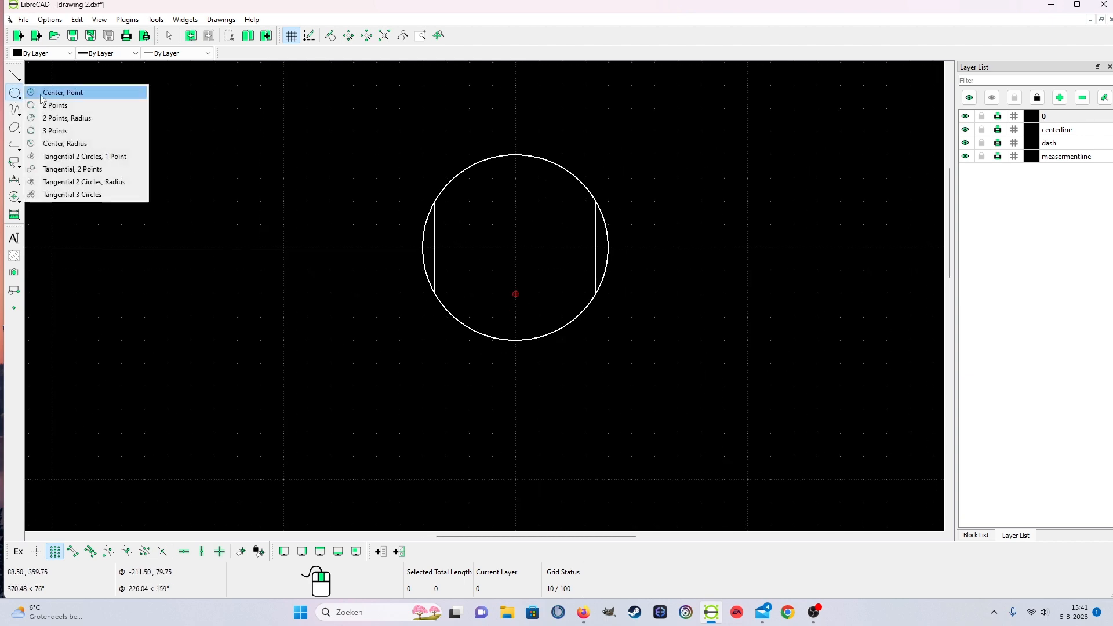
pyautogui.click(41, 94)
pyautogui.click(14, 93)
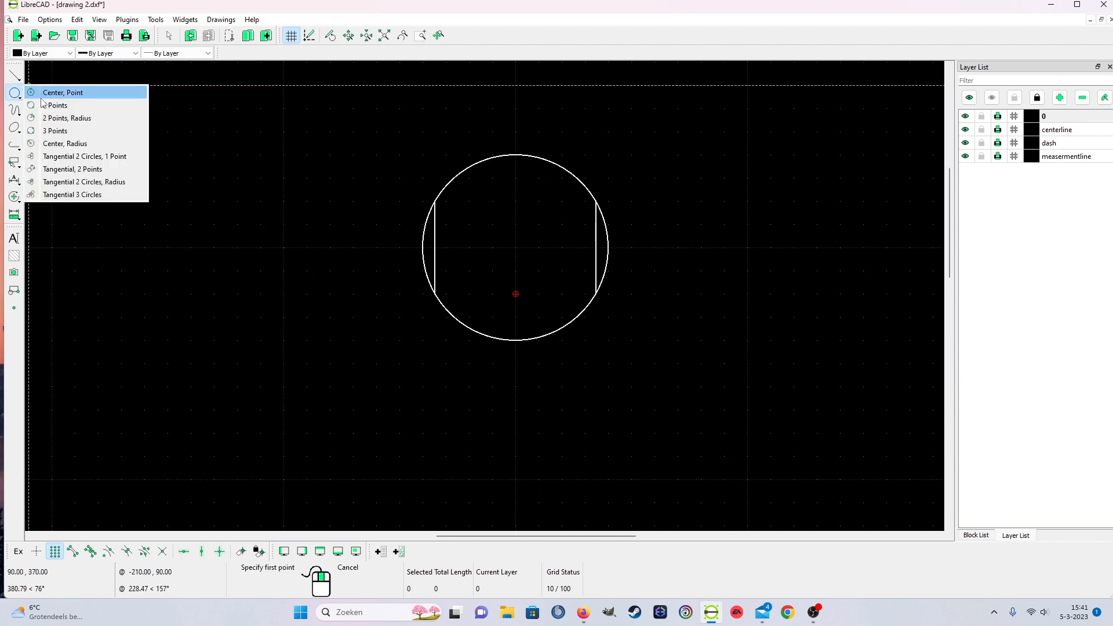
pyautogui.click(41, 96)
pyautogui.scroll(3, 525, 281)
pyautogui.click(479, 240)
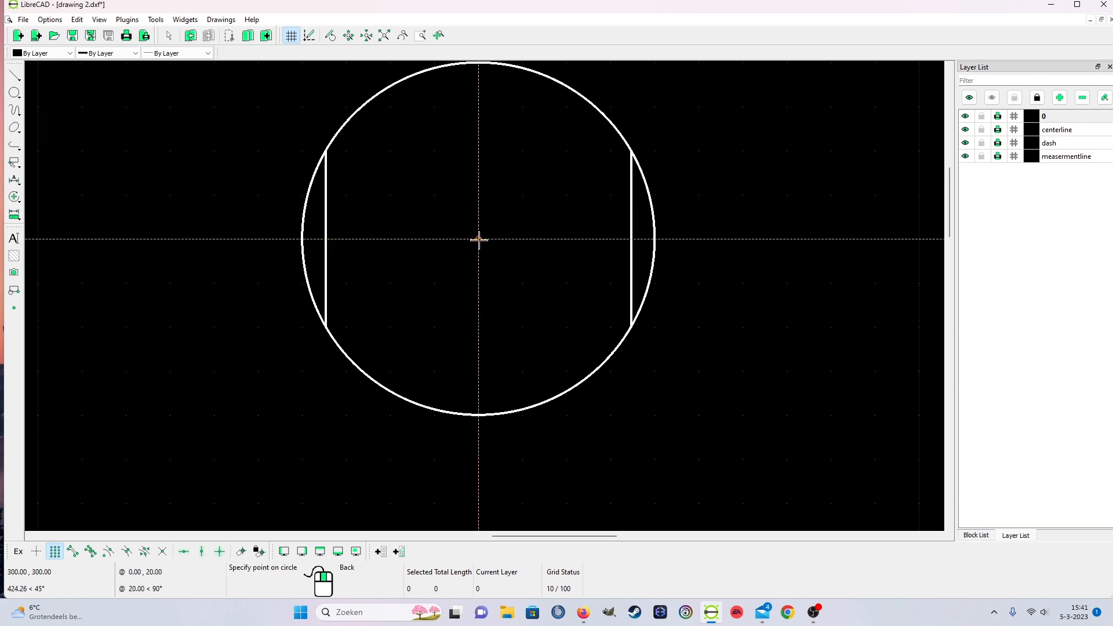
pyautogui.click(497, 194)
# Examine the shaft's dashed bore lines in the side view and compare them with the cross-section's bore circle.
pyautogui.scroll(-5, 597, 430)
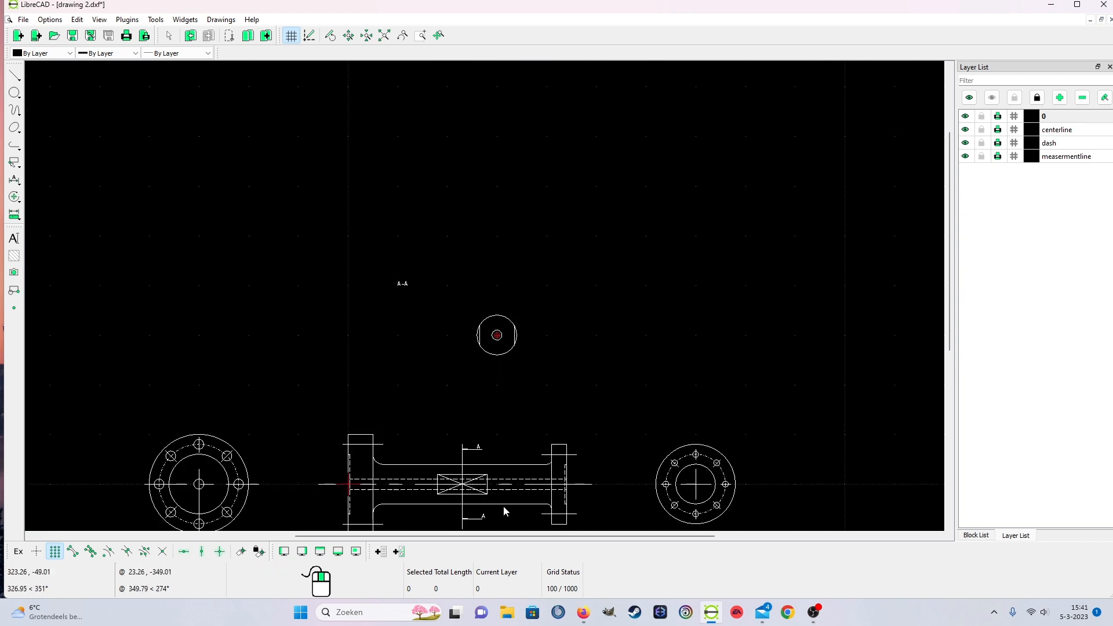
pyautogui.scroll(8, 345, 401)
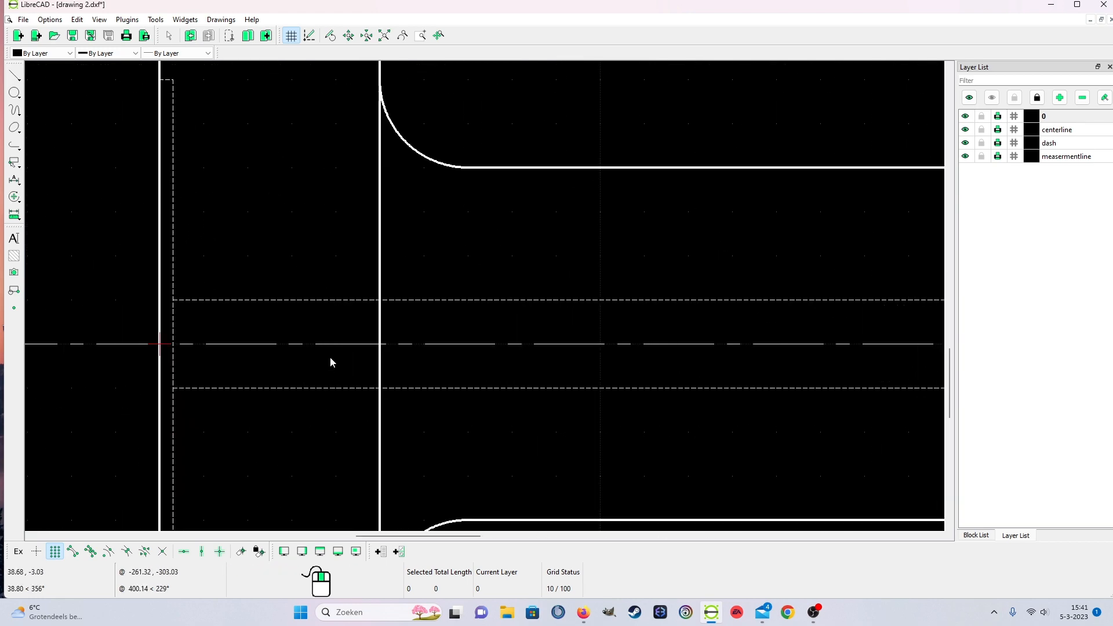
pyautogui.scroll(4, 330, 363)
pyautogui.scroll(-7, 351, 350)
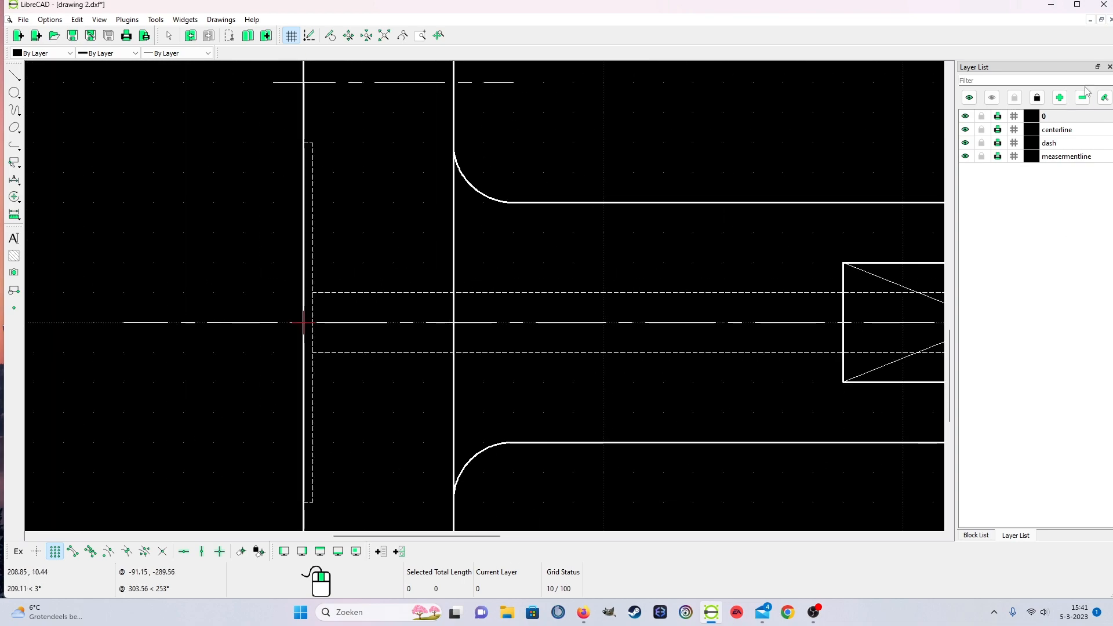
pyautogui.scroll(-6, 775, 152)
pyautogui.scroll(2, 640, 204)
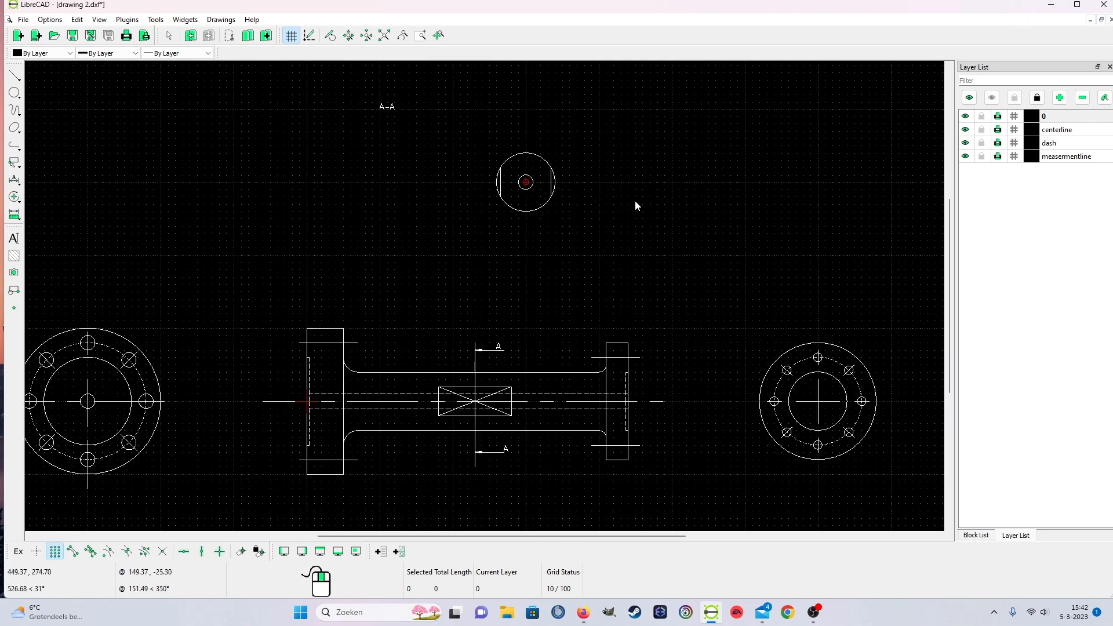
pyautogui.scroll(4, 580, 202)
# Review the bore circle's layer and geometry in its properties, keeping it on layer 0.
pyautogui.rightClick(497, 327)
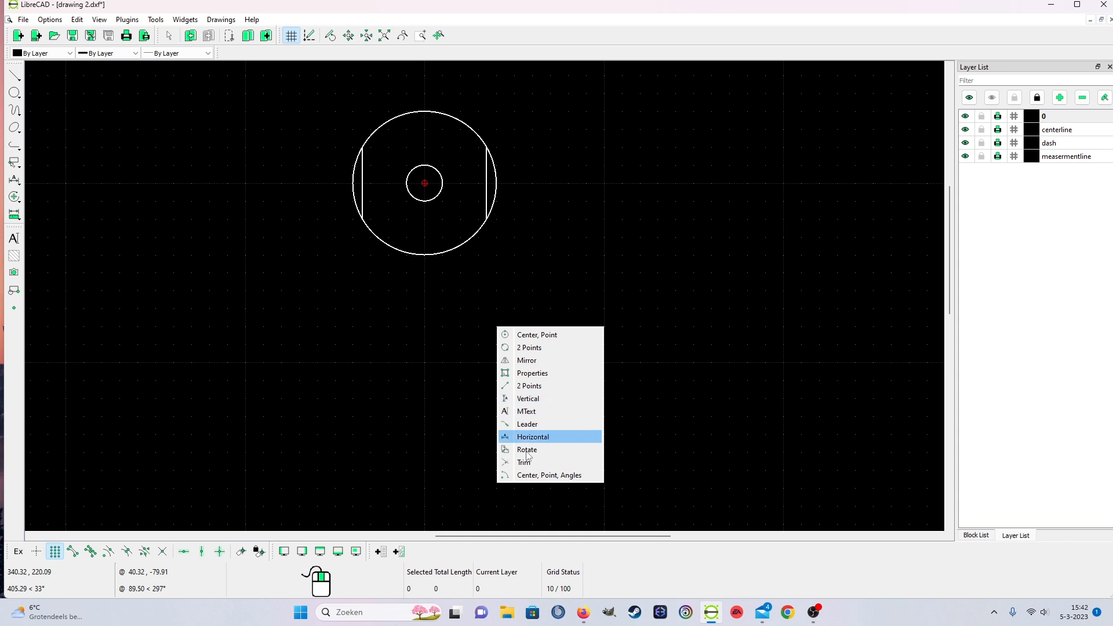
pyautogui.click(541, 374)
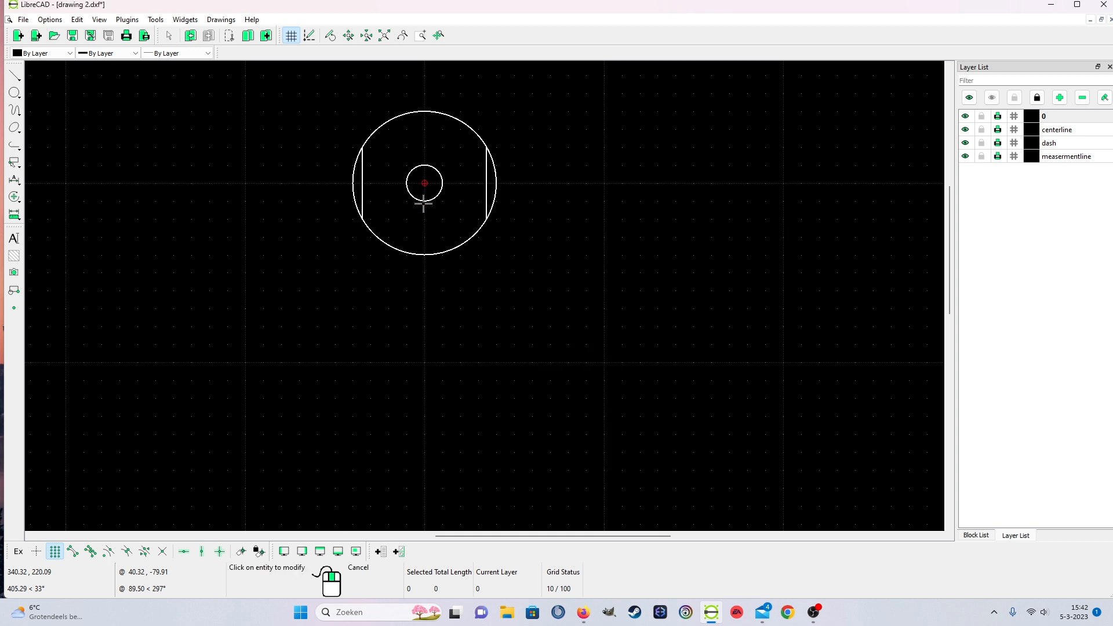
pyautogui.click(423, 202)
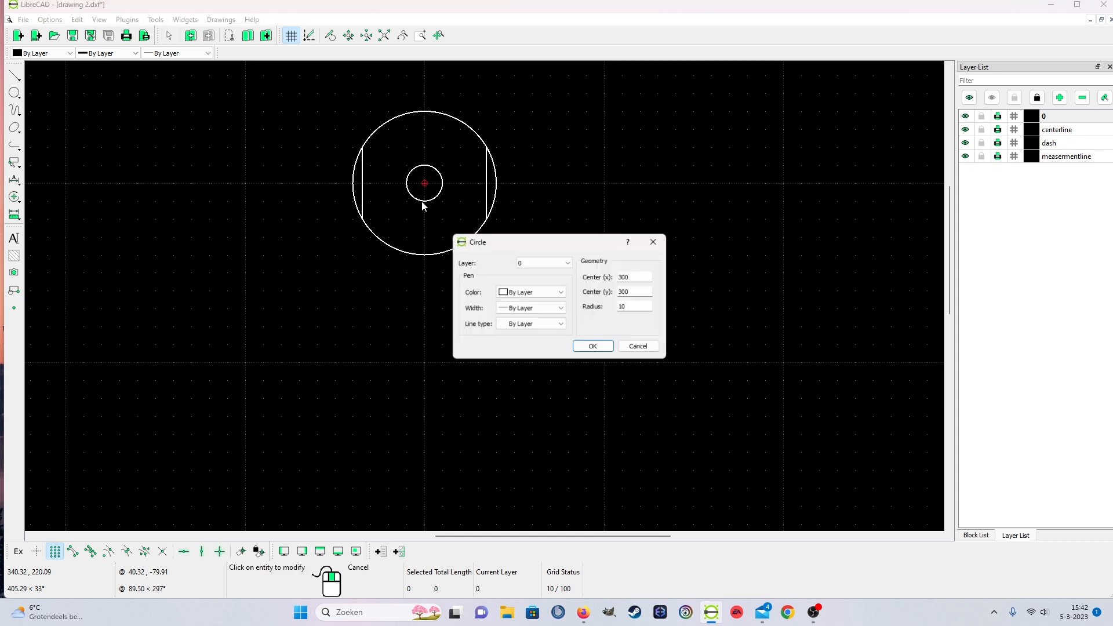
pyautogui.click(538, 265)
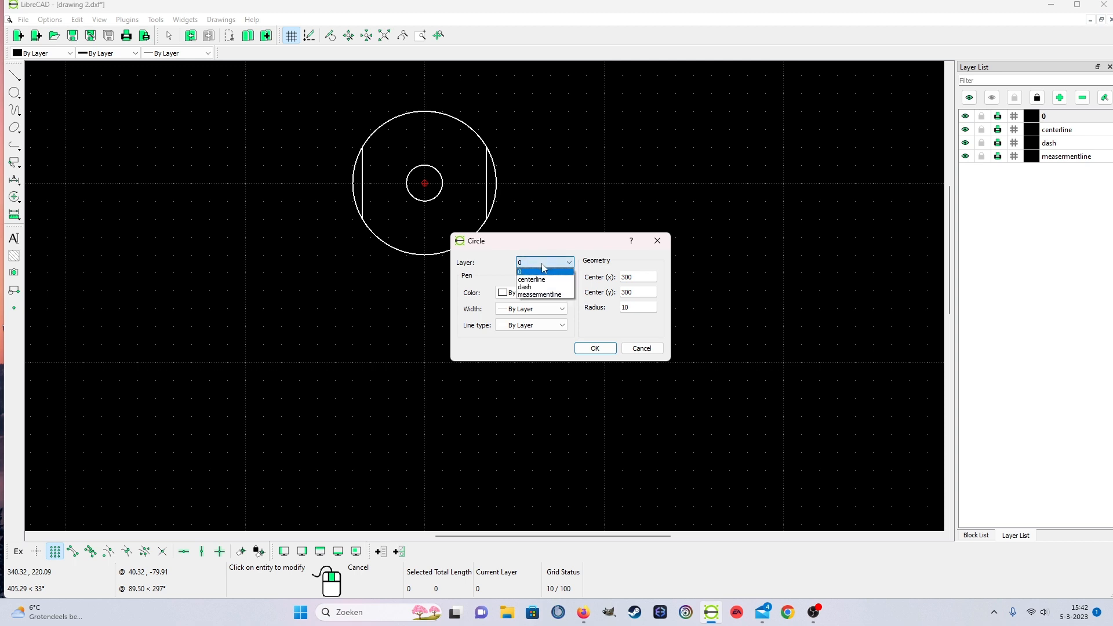
pyautogui.click(720, 304)
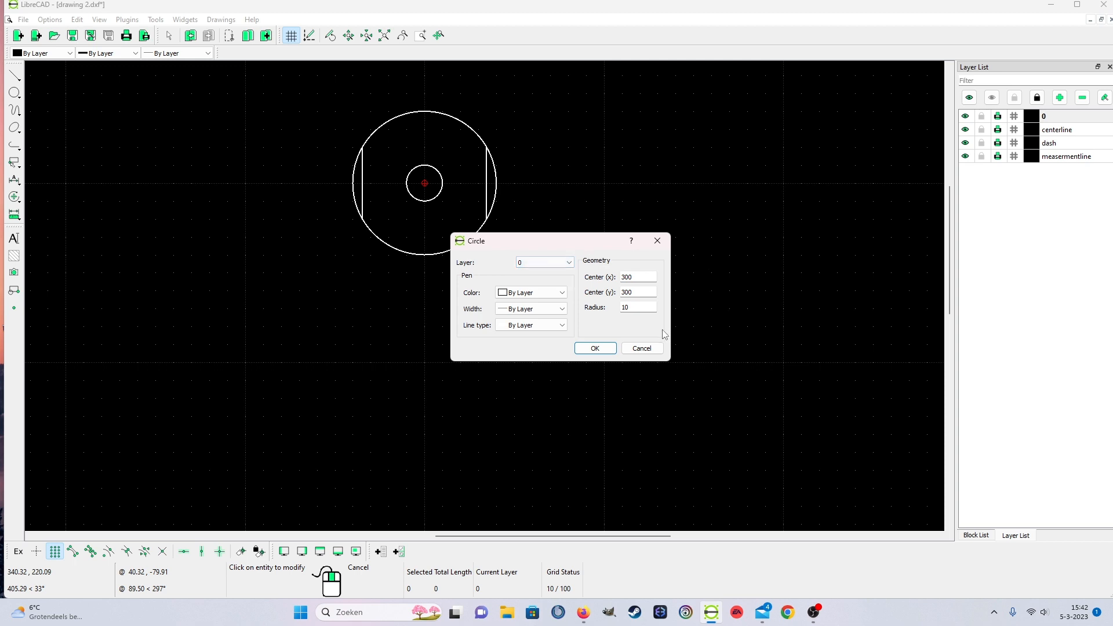
pyautogui.click(596, 350)
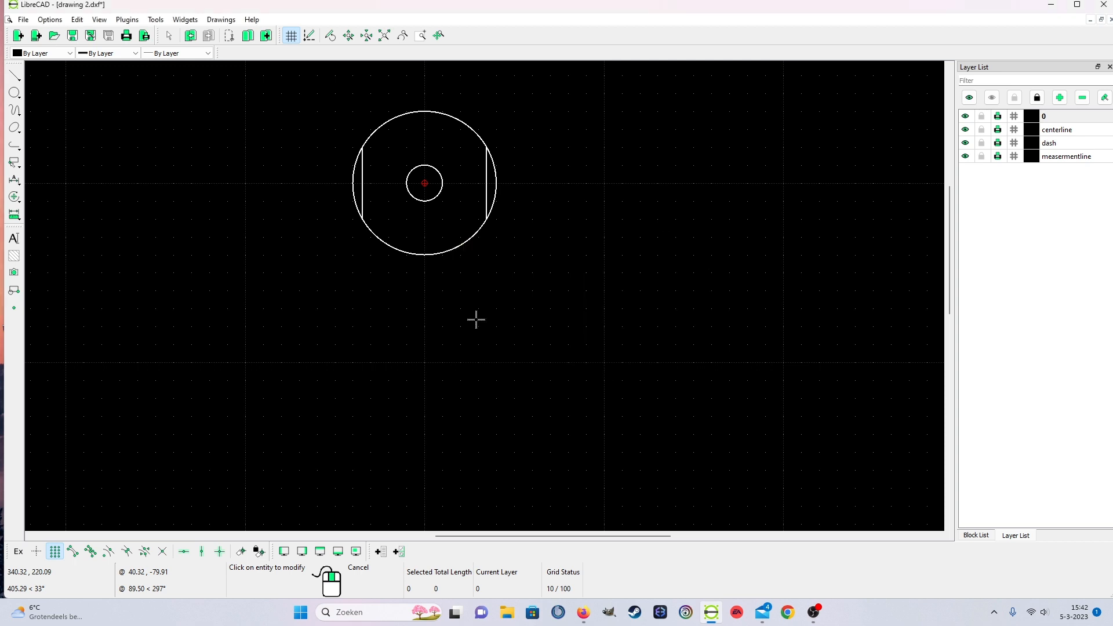
pyautogui.scroll(1, 413, 203)
pyautogui.scroll(-1, 398, 189)
pyautogui.scroll(3, 395, 204)
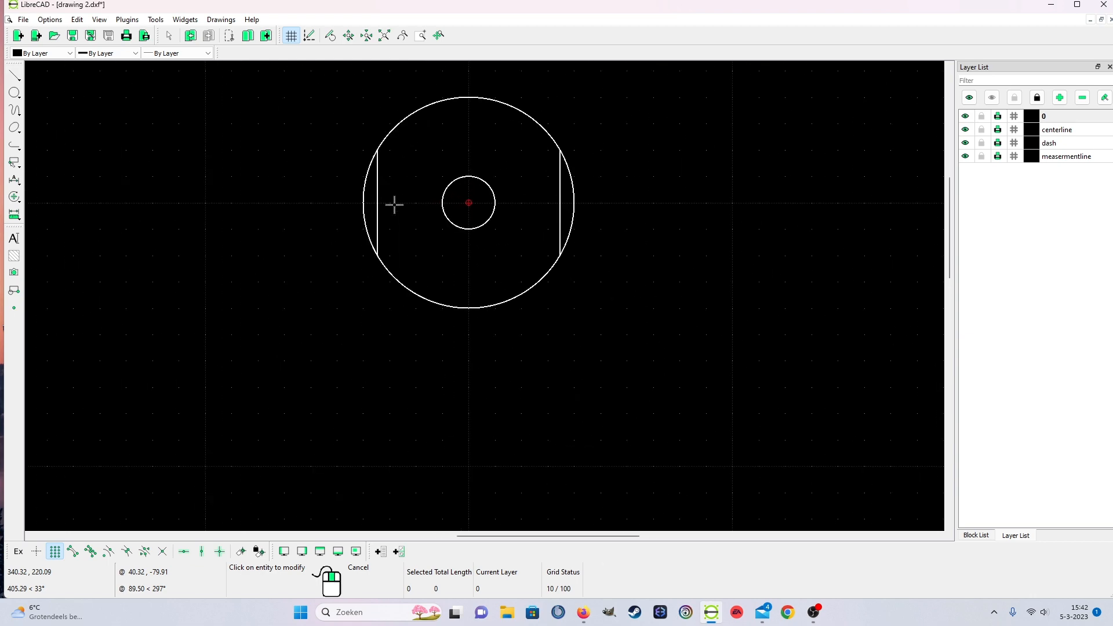
pyautogui.rightClick(299, 346)
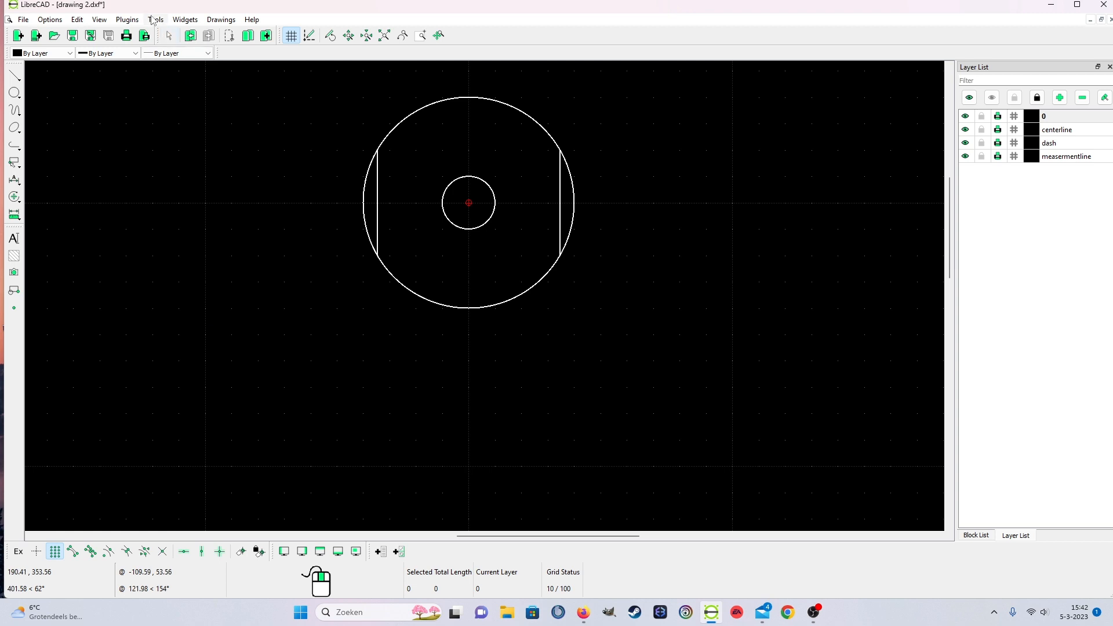
# Try to hatch the cross-section with the outer circle, bore circle and both flat lines selected, using pattern ansi31, scale 2.0 and angle 0.0.
pyautogui.click(121, 23)
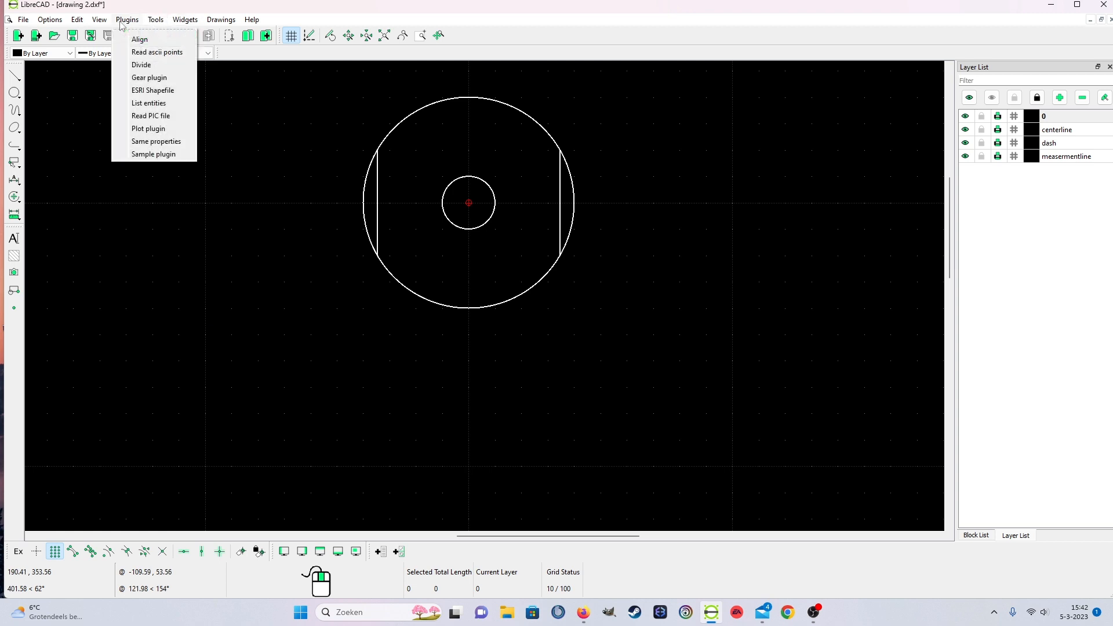
pyautogui.moveTo(156, 19)
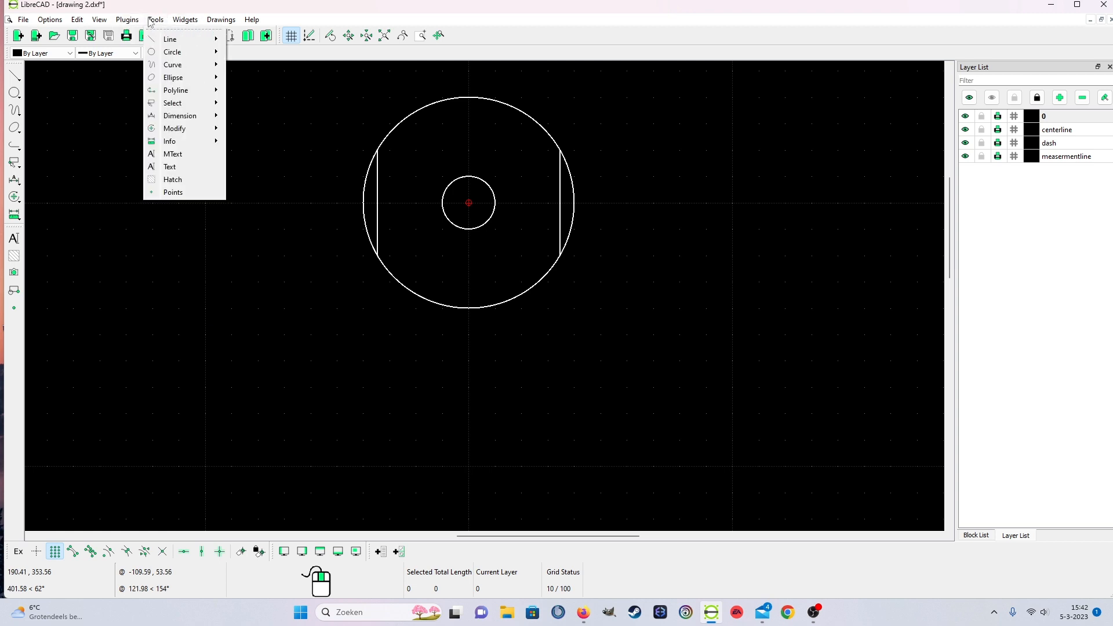
pyautogui.click(170, 179)
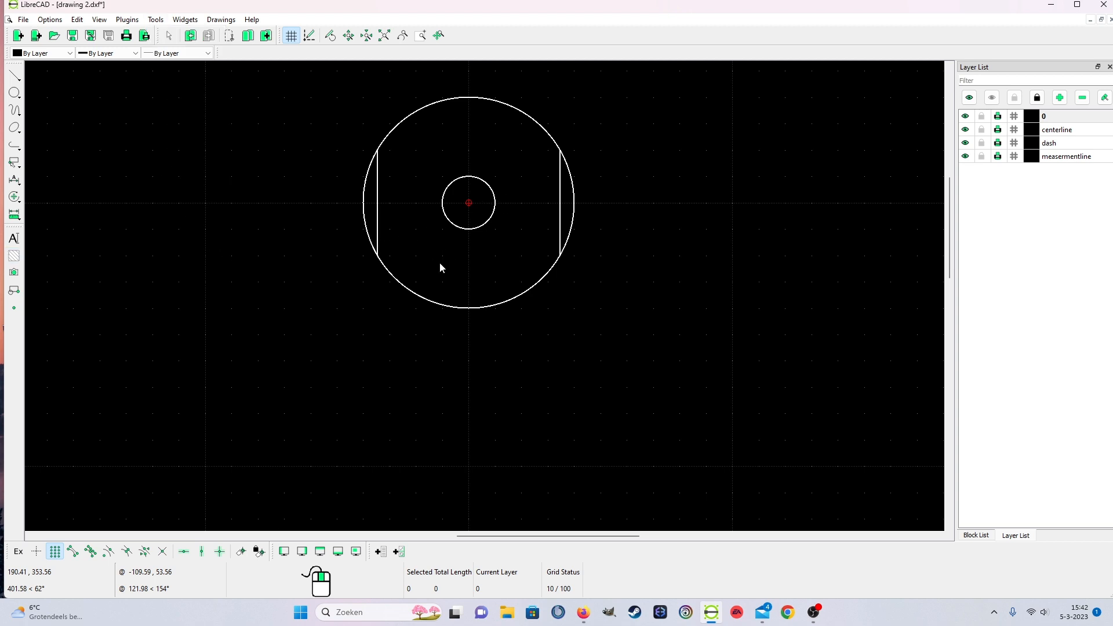
pyautogui.click(471, 229)
pyautogui.click(450, 306)
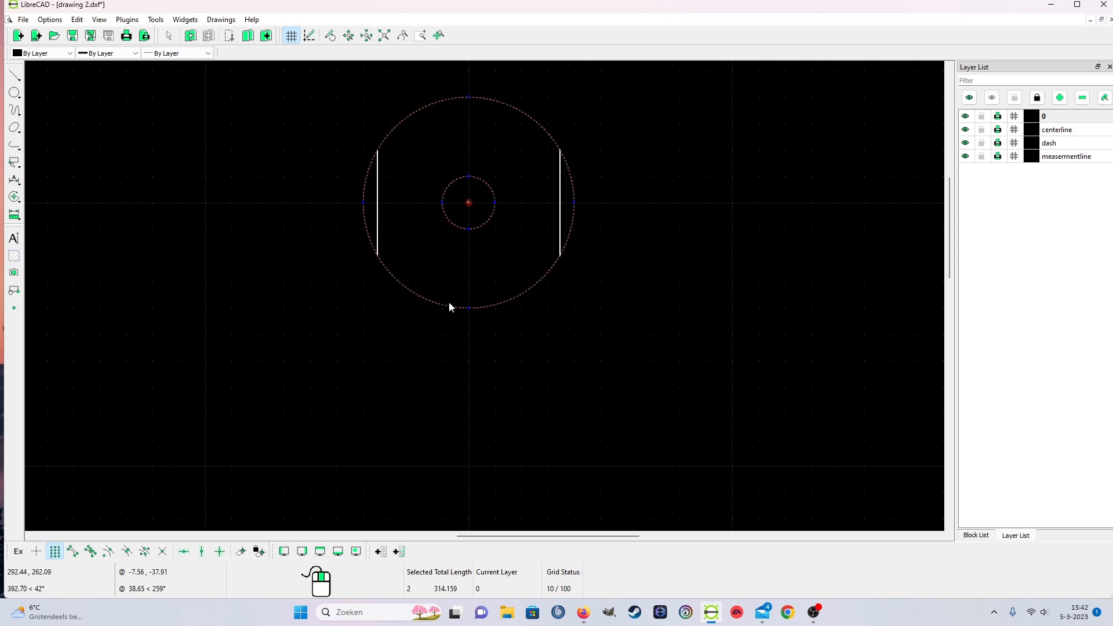
pyautogui.click(372, 241)
pyautogui.click(377, 248)
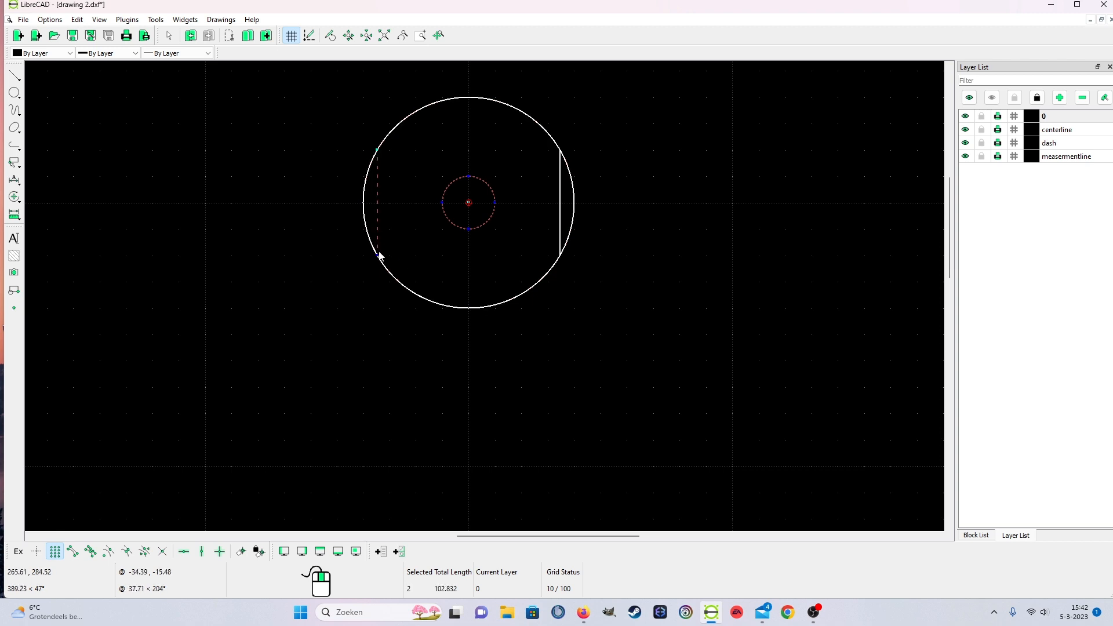
pyautogui.click(392, 281)
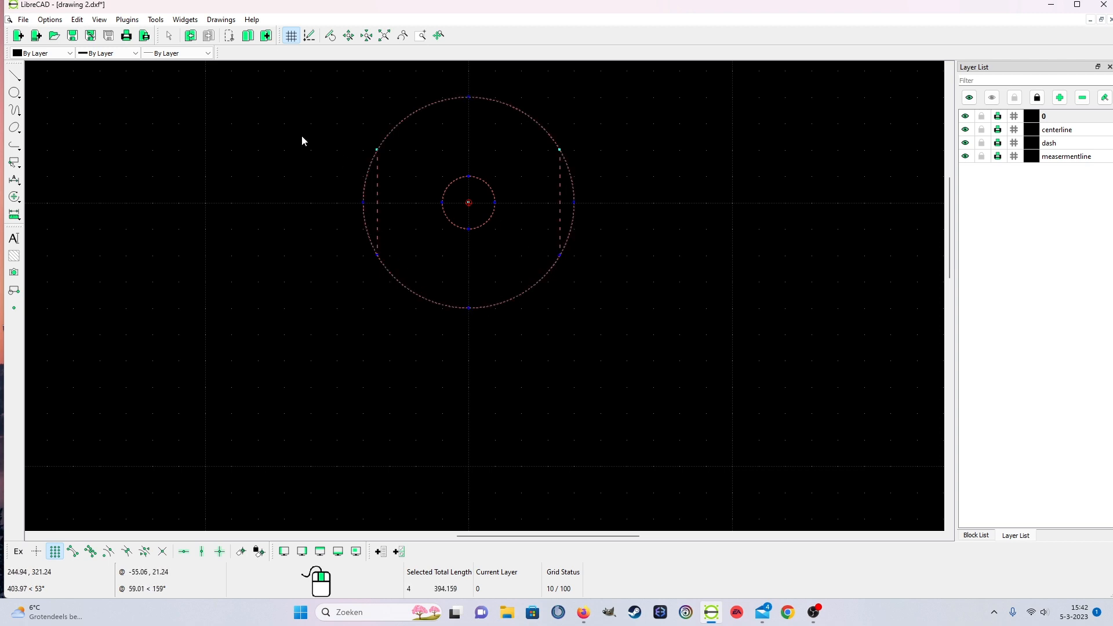
pyautogui.click(155, 19)
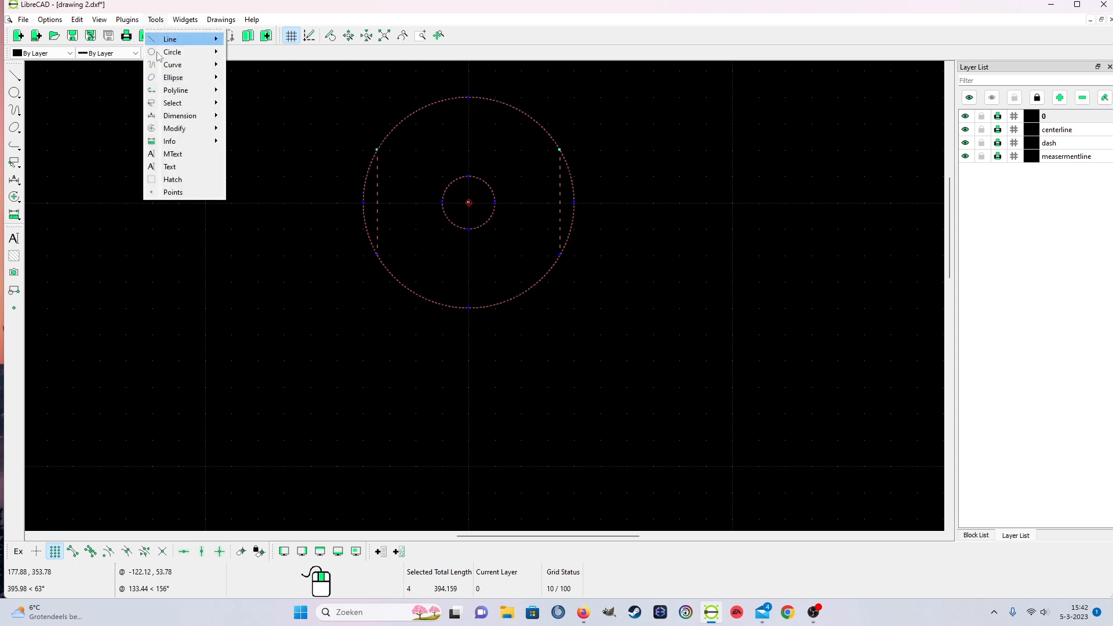
pyautogui.click(172, 179)
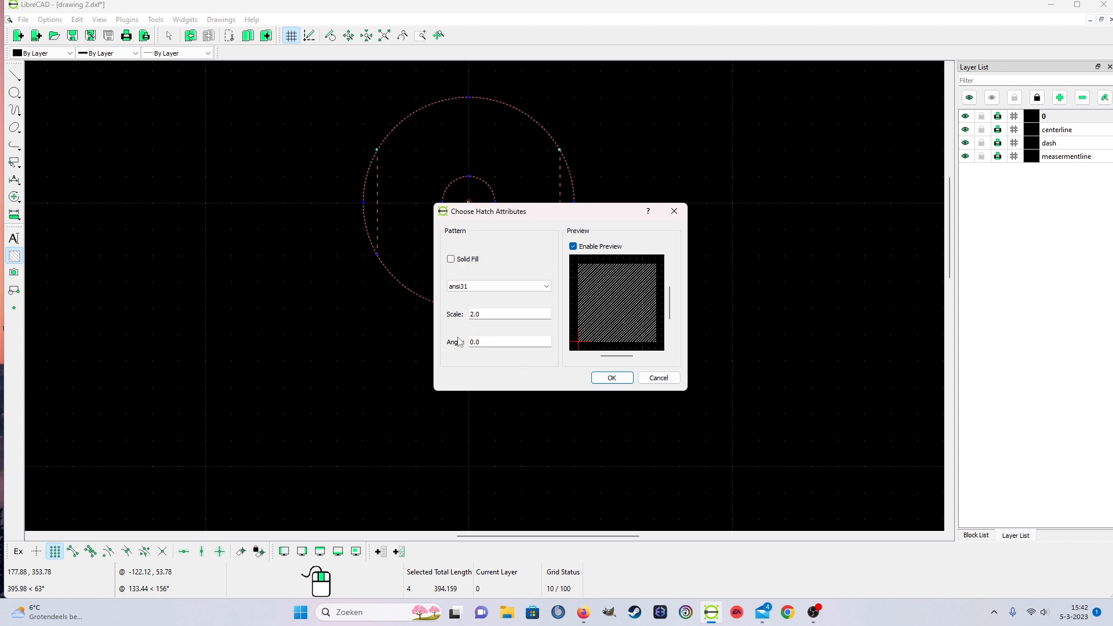
pyautogui.click(615, 382)
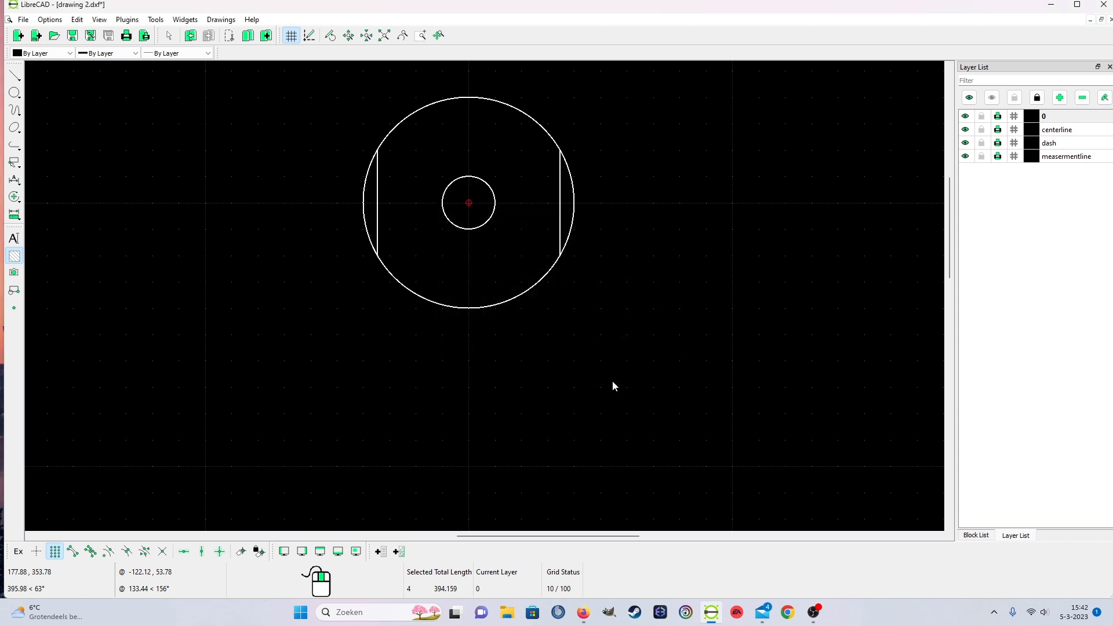
# Try trimming the outer circle at the left and right flat lines, and undo both trims.
pyautogui.rightClick(394, 229)
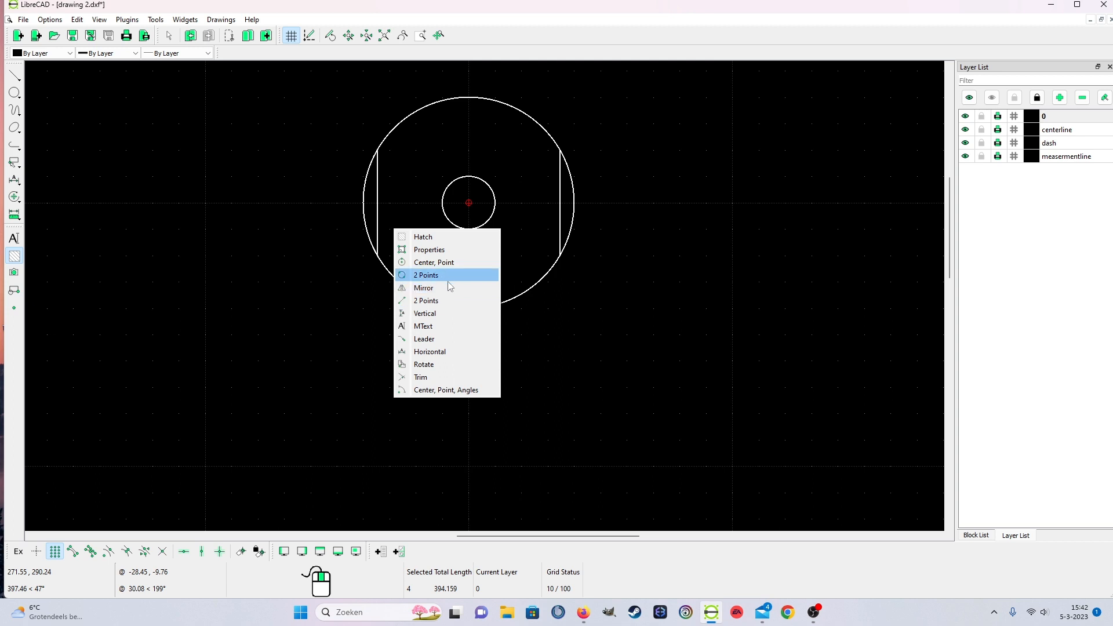
pyautogui.click(423, 378)
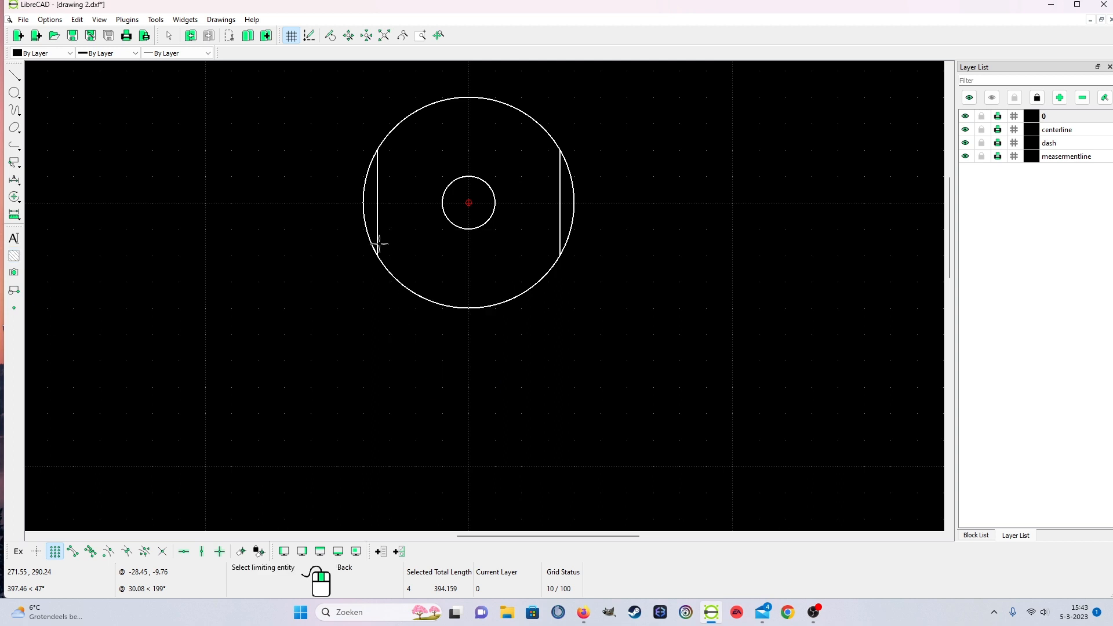
pyautogui.click(390, 126)
pyautogui.rightClick(432, 243)
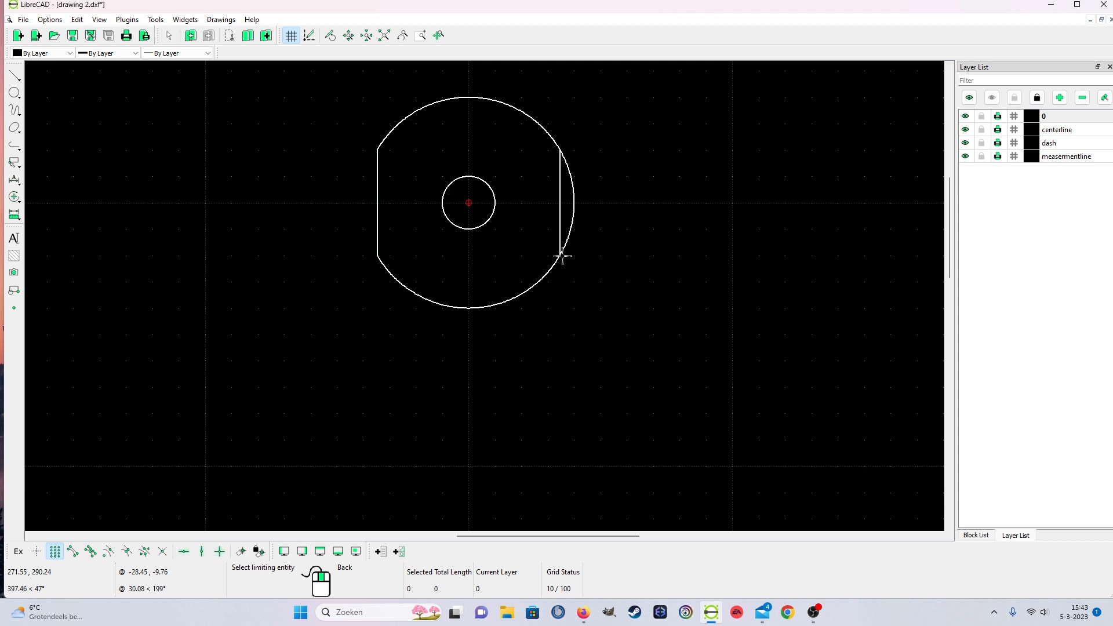
pyautogui.click(560, 219)
pyautogui.click(548, 139)
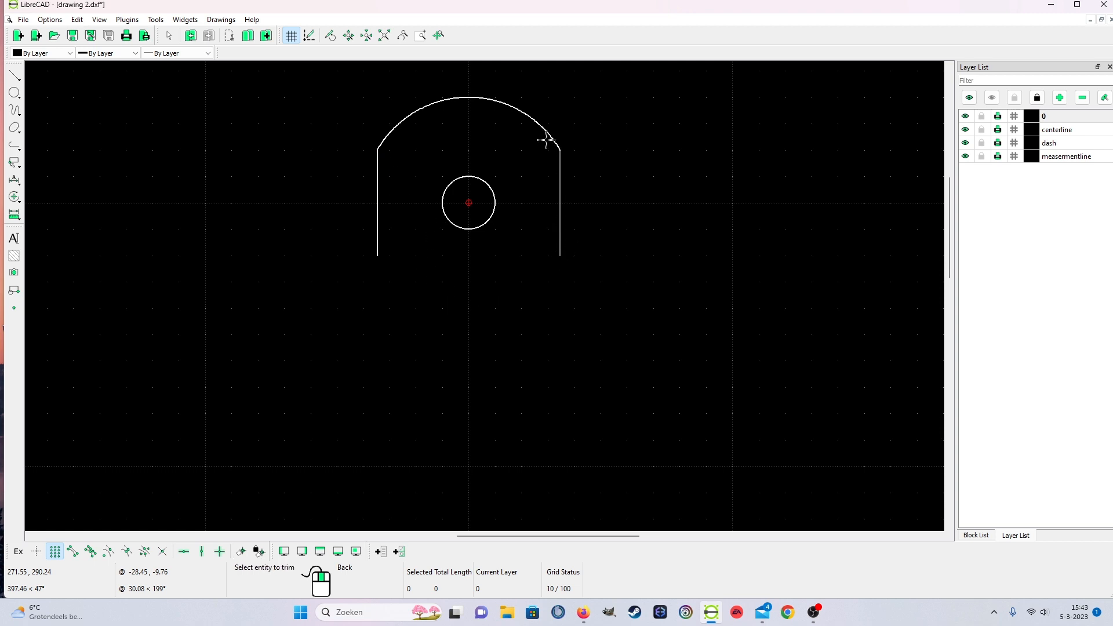
pyautogui.hotkey('ctrl', 'z')
pyautogui.hotkey('ctrl', 'z')
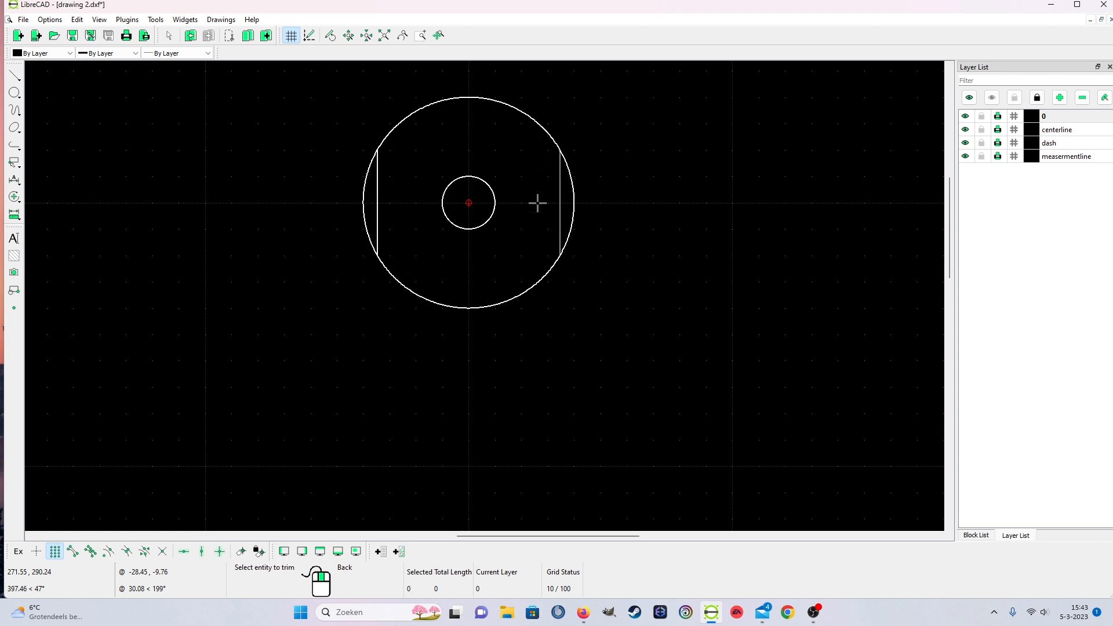
# Trim the outer circle at the right and left flat lines, keeping only the upper arc between them.
pyautogui.click(548, 281)
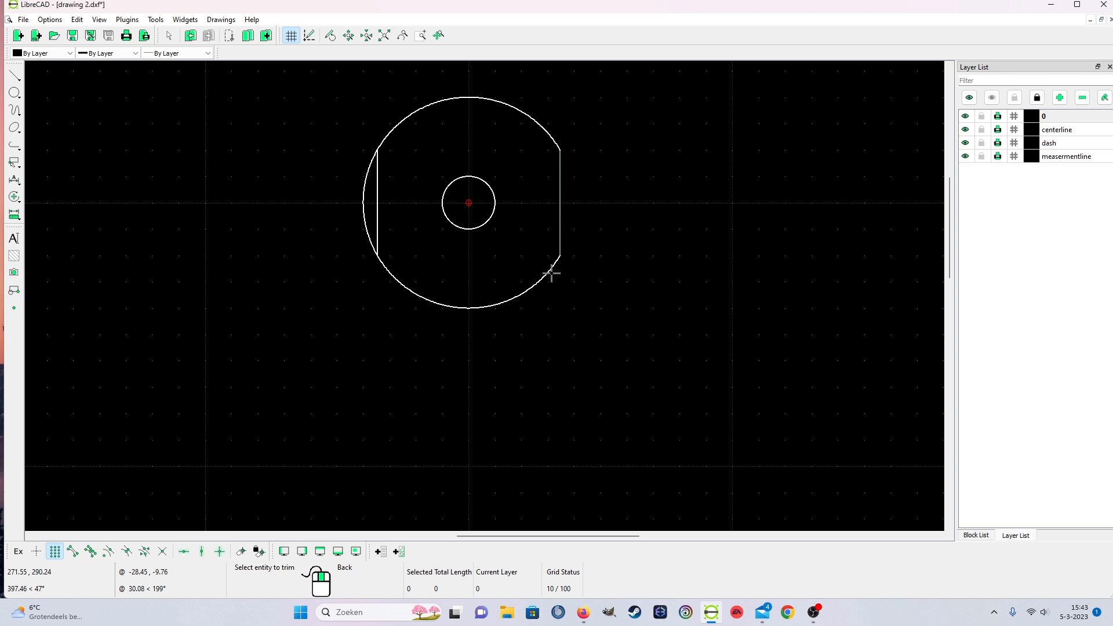
pyautogui.click(376, 221)
pyautogui.click(378, 146)
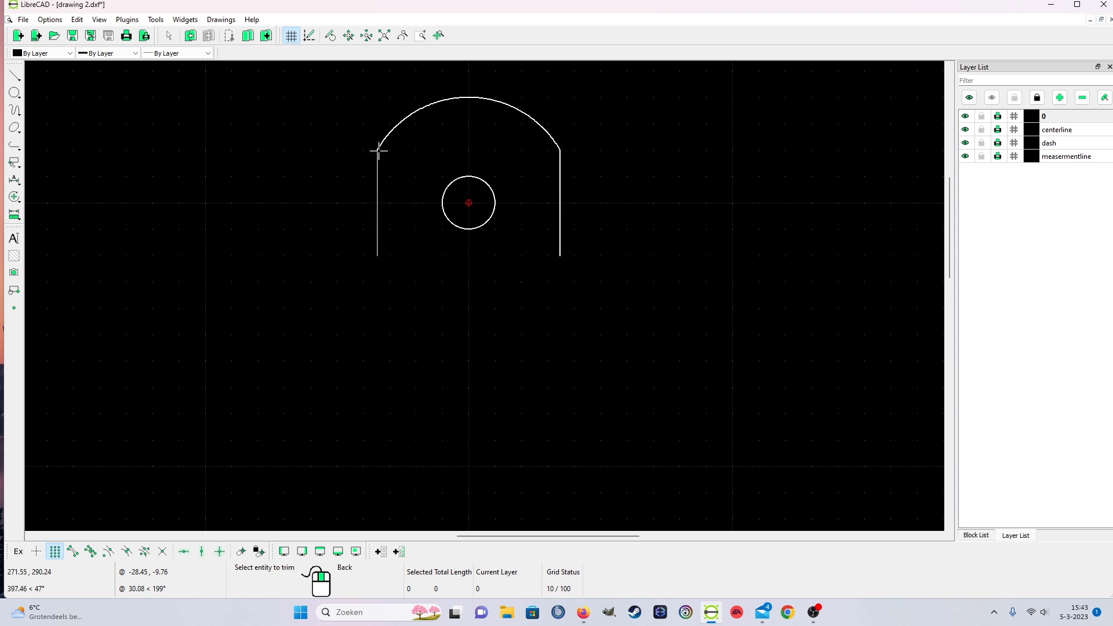
pyautogui.rightClick(379, 151)
pyautogui.rightClick(384, 155)
# Mirror the upper outline arc of the cross-section about the horizontal line through the bore's centre, keeping the original.
pyautogui.click(440, 111)
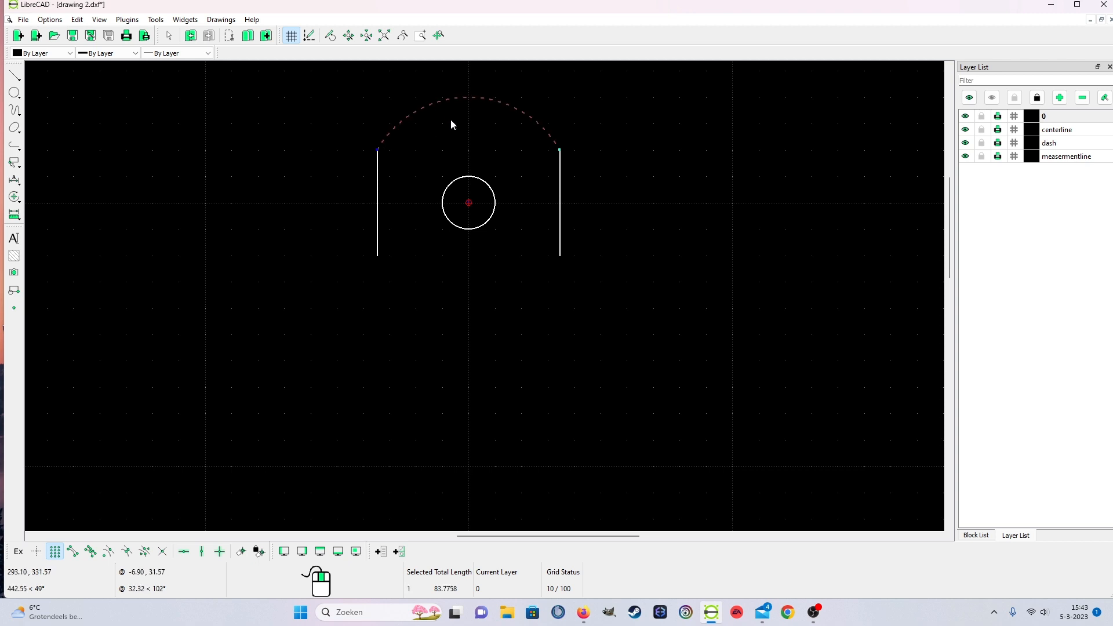
pyautogui.rightClick(452, 125)
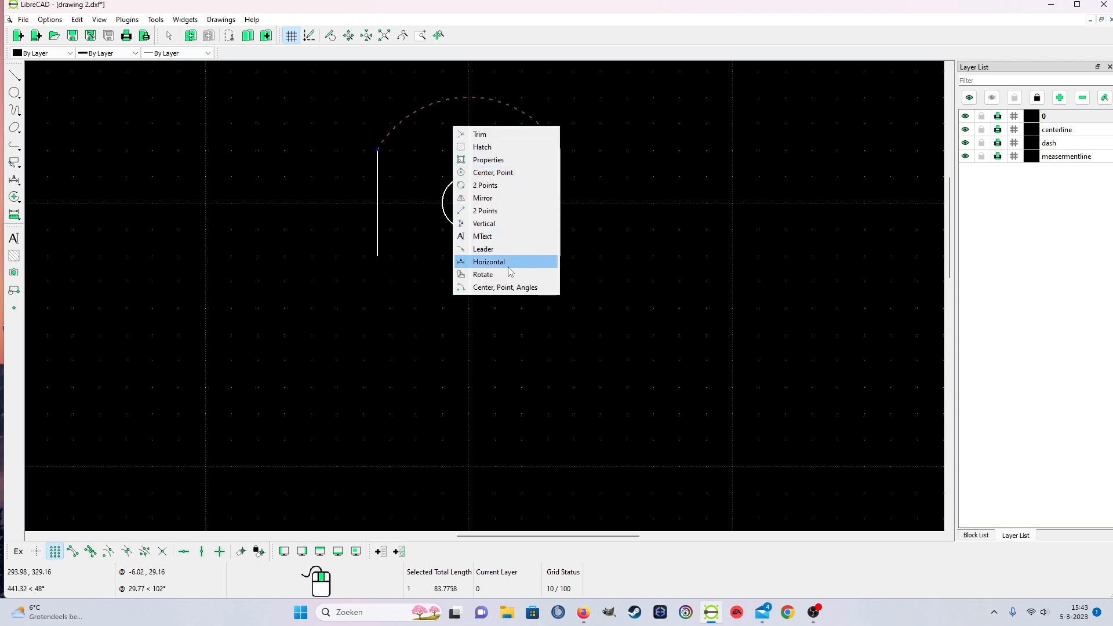
pyautogui.click(510, 198)
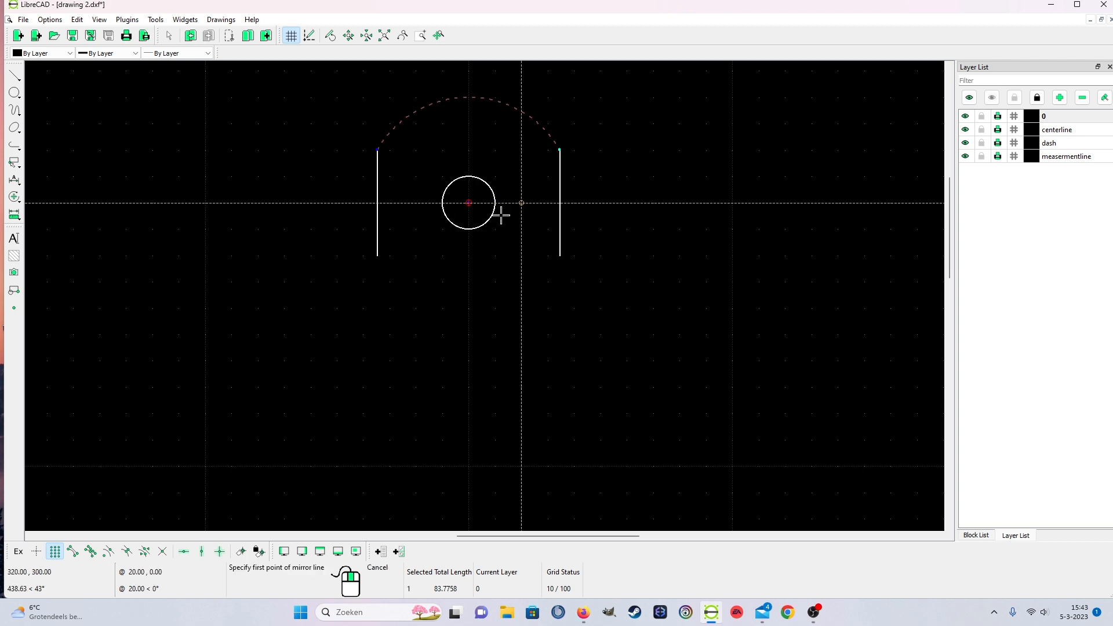
pyautogui.click(412, 204)
pyautogui.click(547, 203)
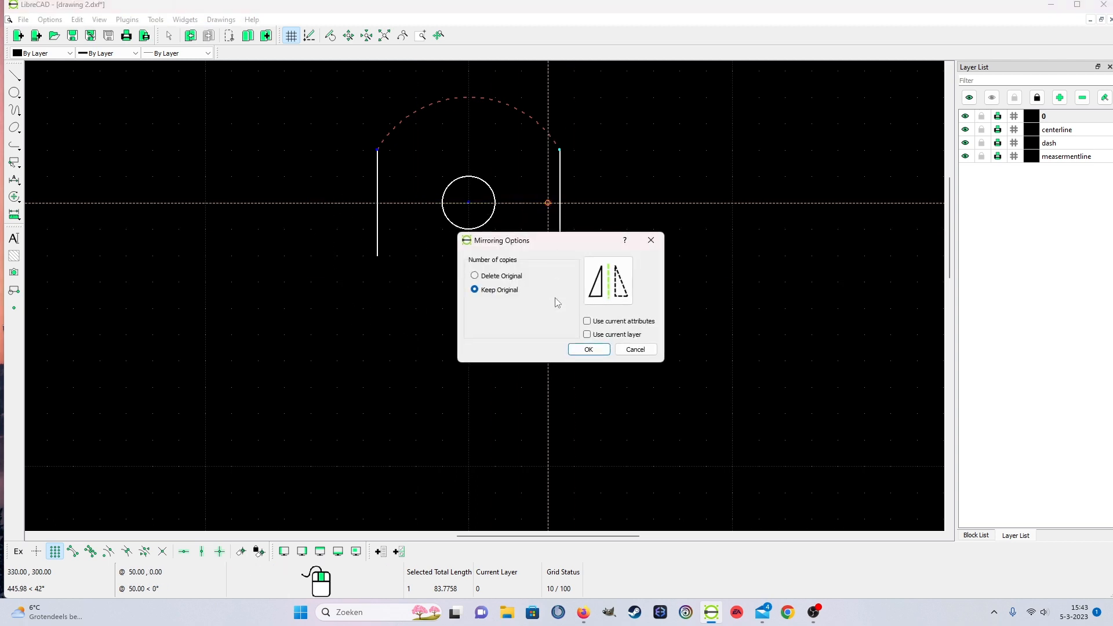
pyautogui.click(588, 349)
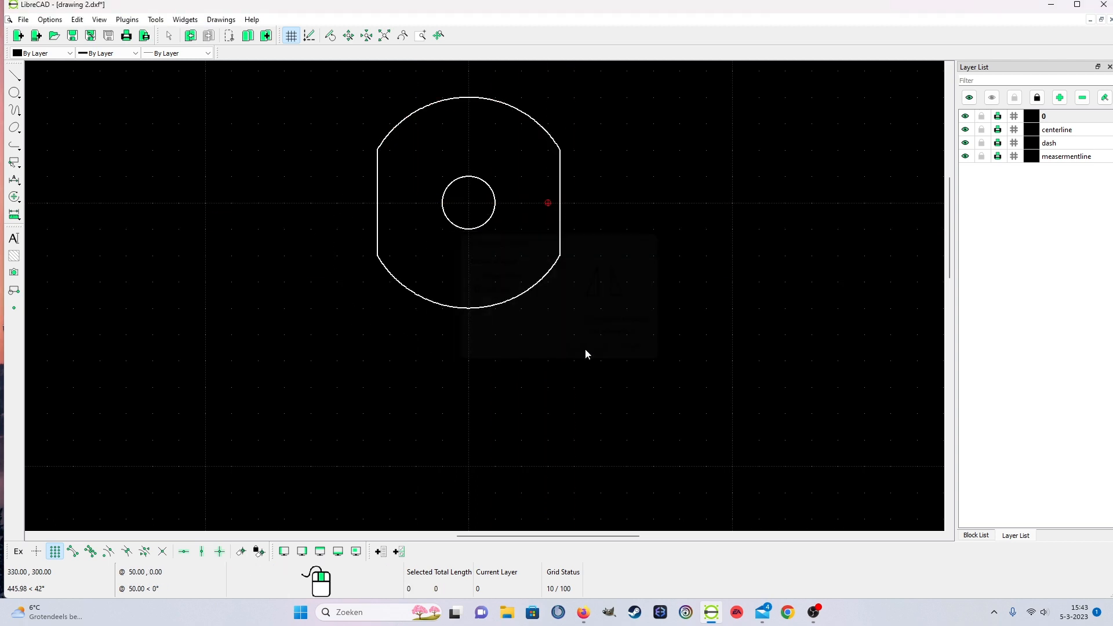
# Hatch the cross-section with both arcs, both flat lines and the bore circle as boundary, using pattern ansi31, scale 5.0 and angle 0.0.
pyautogui.click(480, 308)
pyautogui.click(560, 234)
pyautogui.click(480, 225)
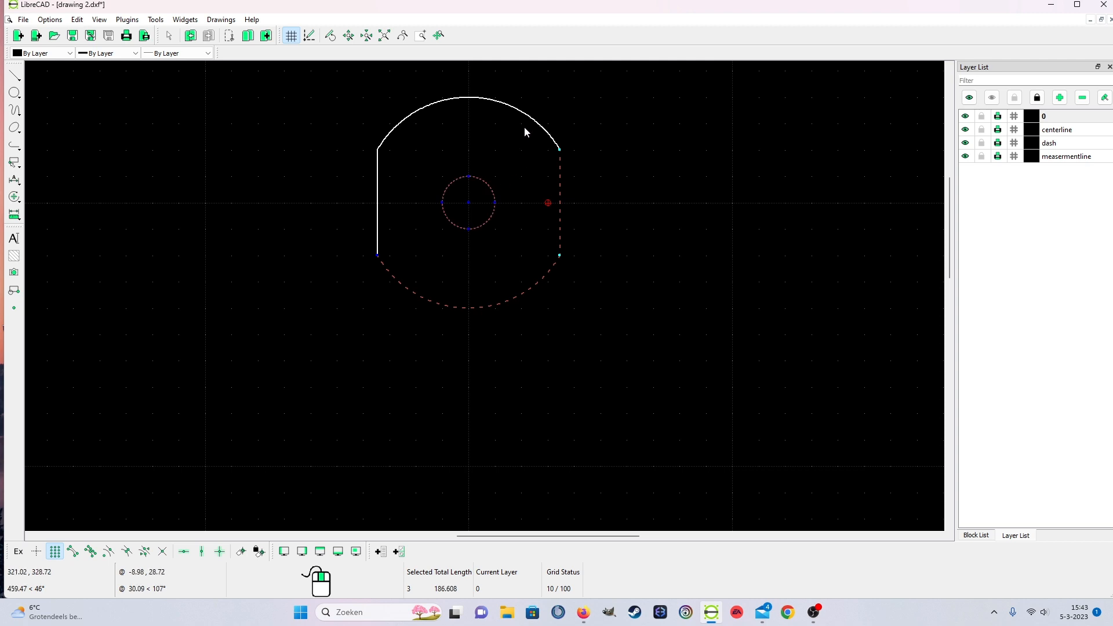
pyautogui.click(487, 113)
pyautogui.click(376, 218)
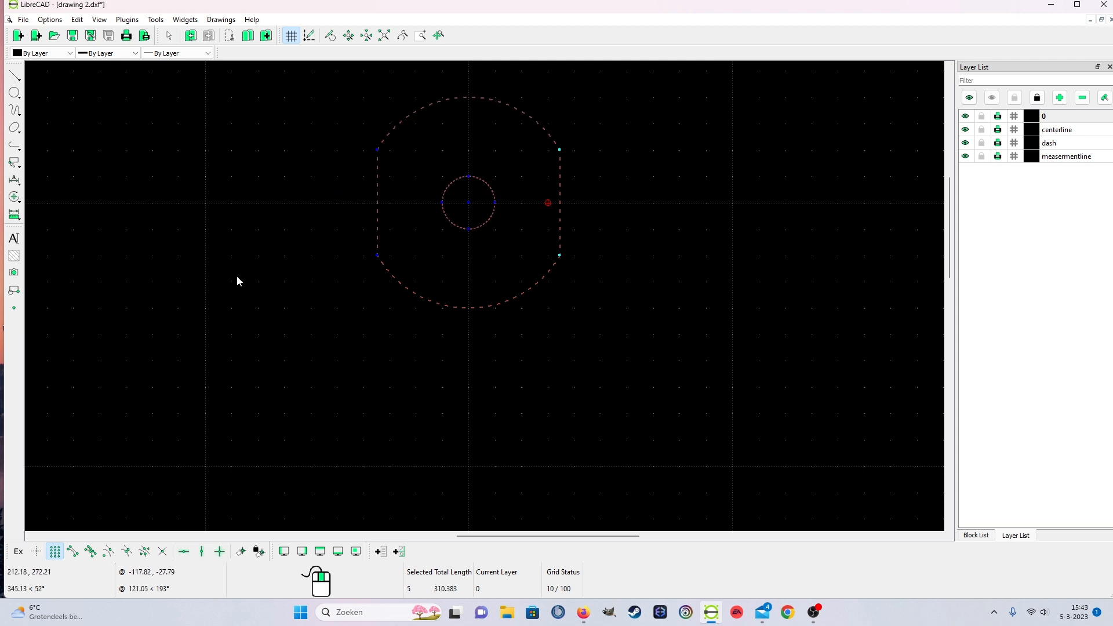
pyautogui.rightClick(232, 280)
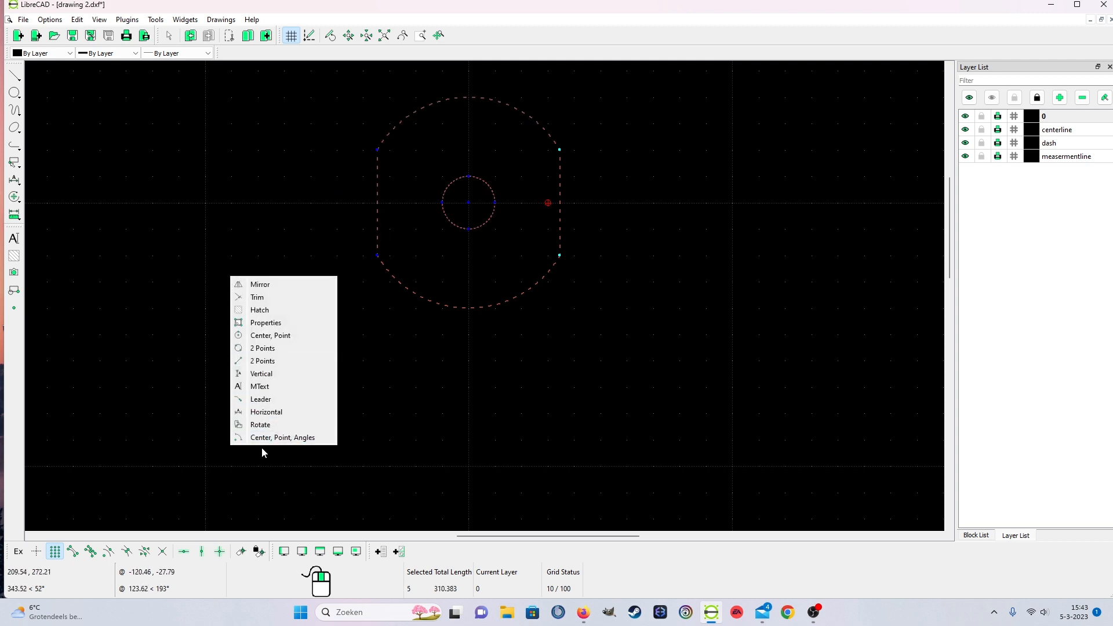
pyautogui.click(255, 310)
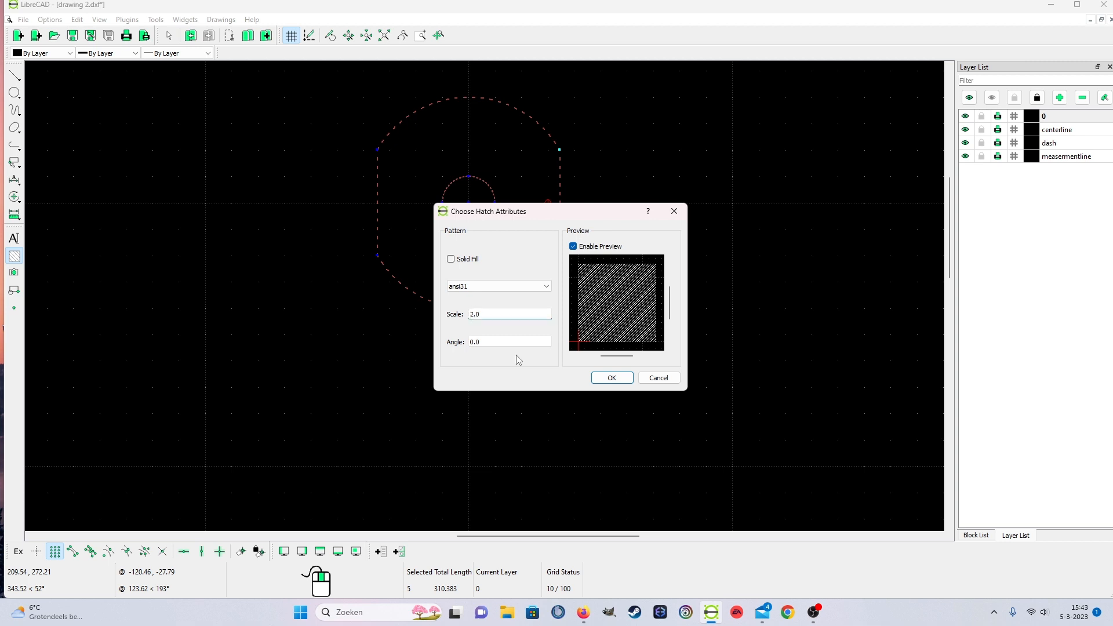
pyautogui.press('BackSpace')
pyautogui.write('3')
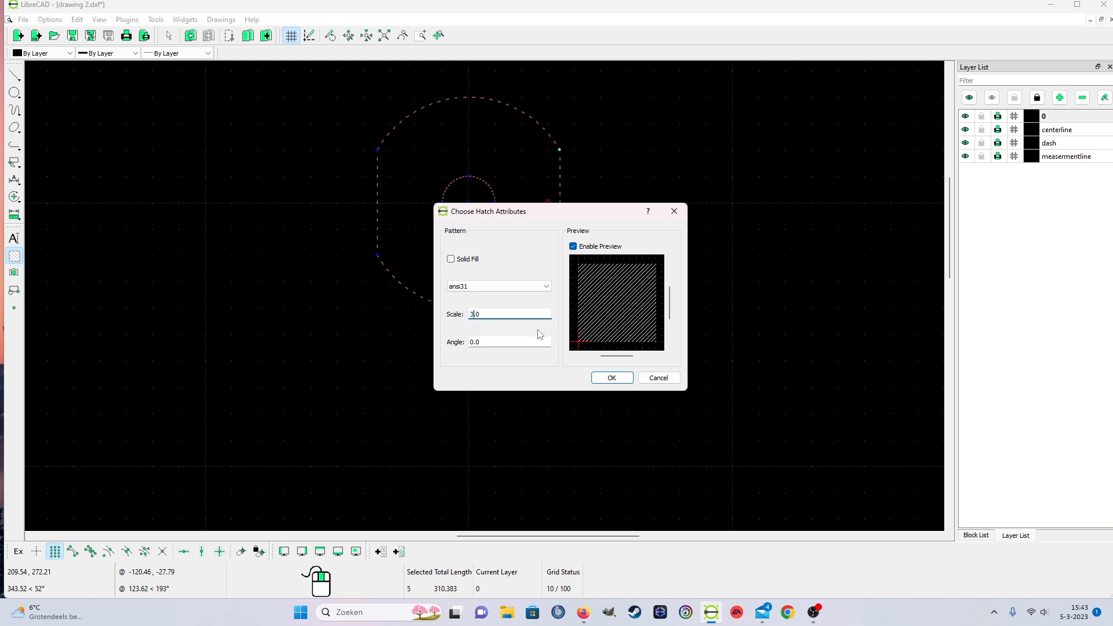
pyautogui.press('BackSpace')
pyautogui.write('4')
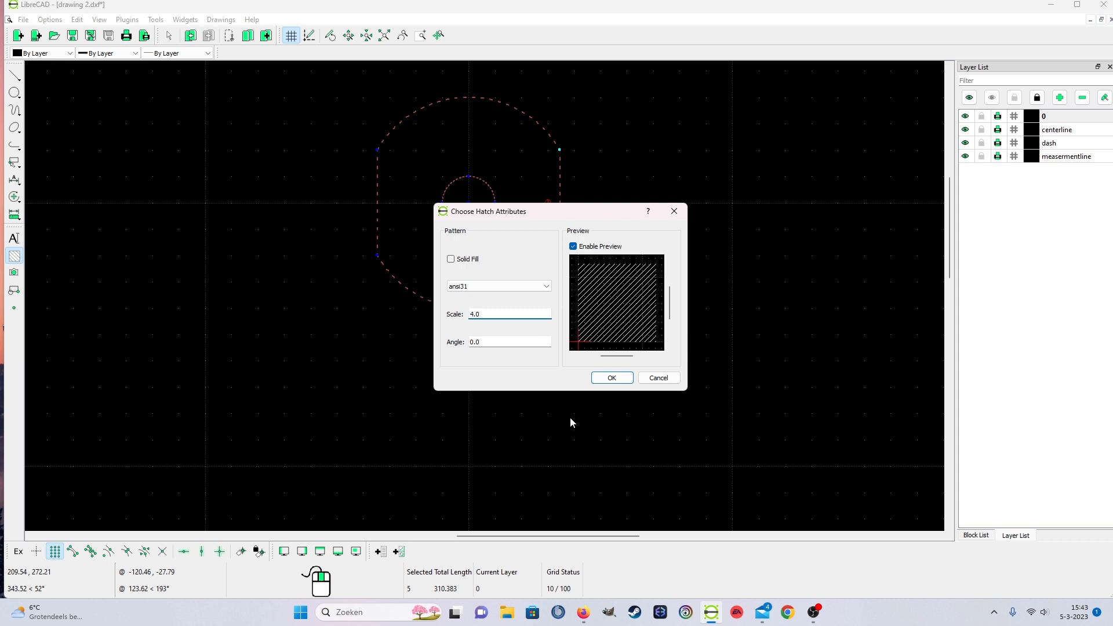
pyautogui.press('BackSpace')
pyautogui.write('5')
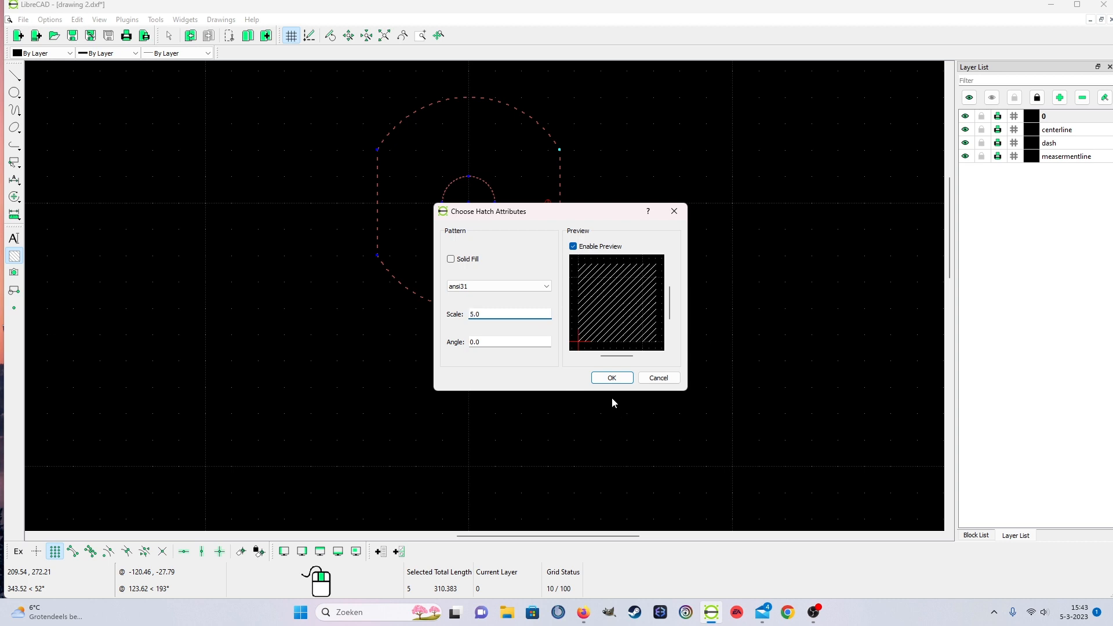
pyautogui.click(612, 379)
pyautogui.scroll(-2, 594, 325)
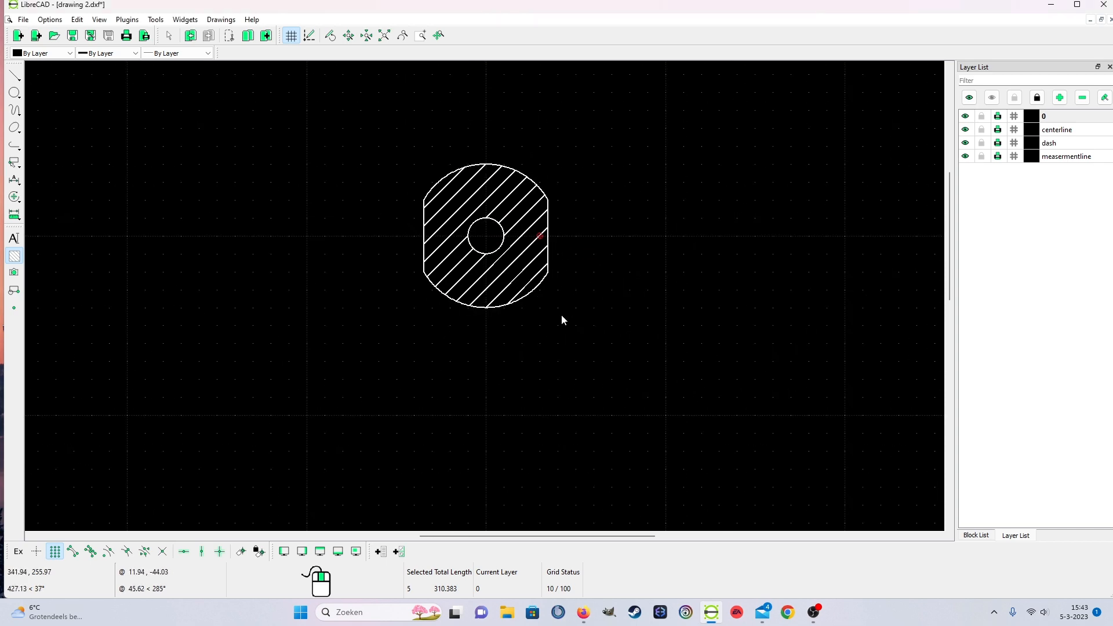
# Review the attributes of the cross-section hatch in its properties, discarding any changes.
pyautogui.scroll(2, 513, 270)
pyautogui.click(483, 286)
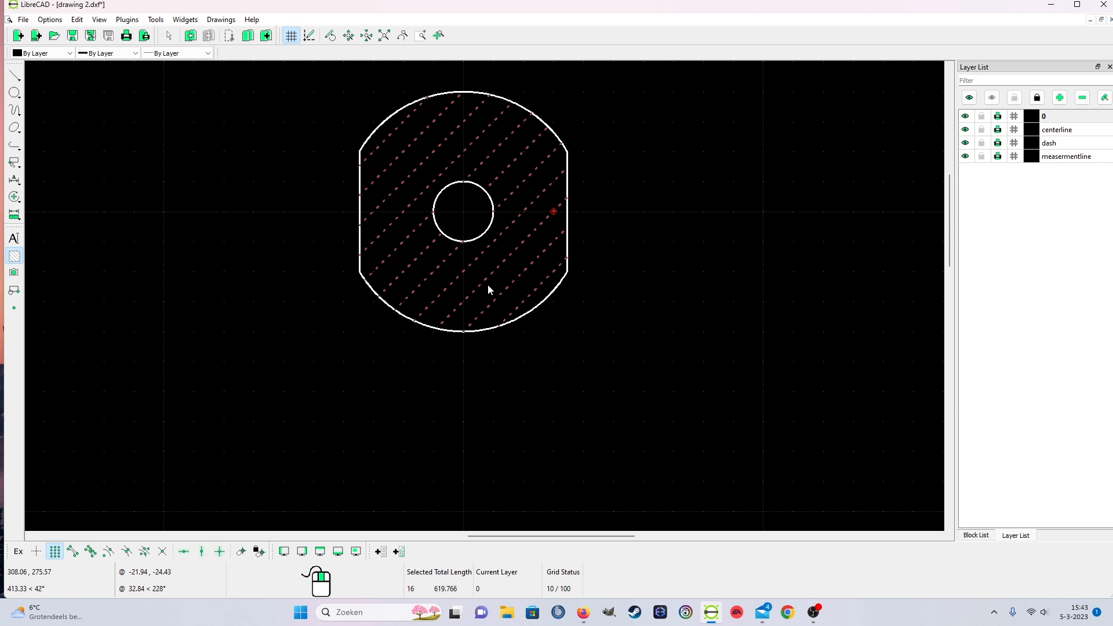
pyautogui.rightClick(527, 314)
pyautogui.rightClick(531, 311)
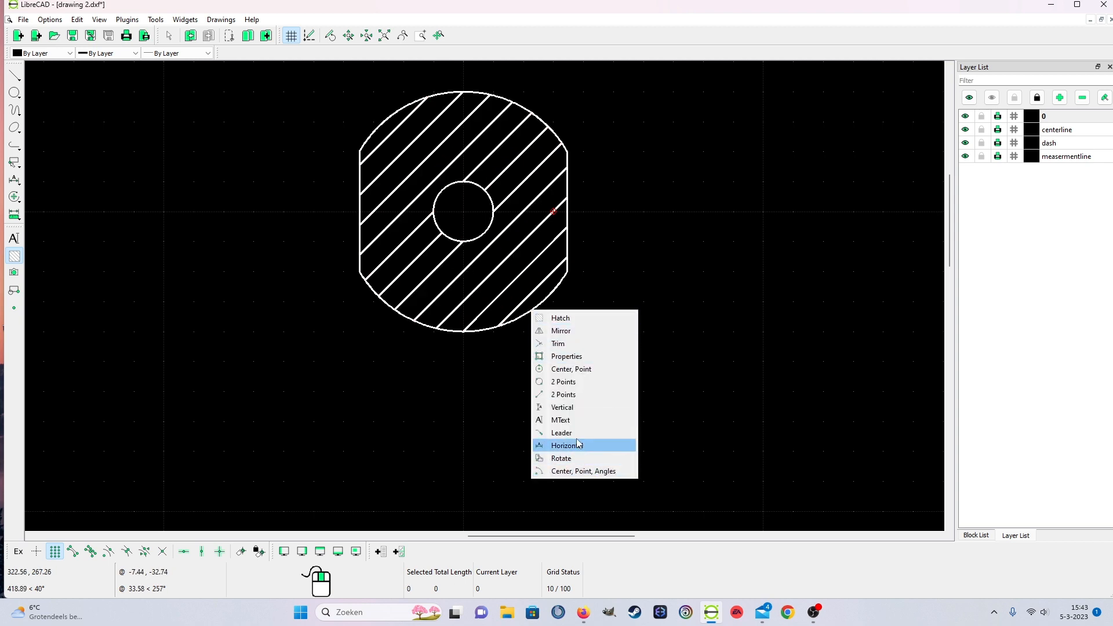
pyautogui.click(579, 356)
pyautogui.click(504, 282)
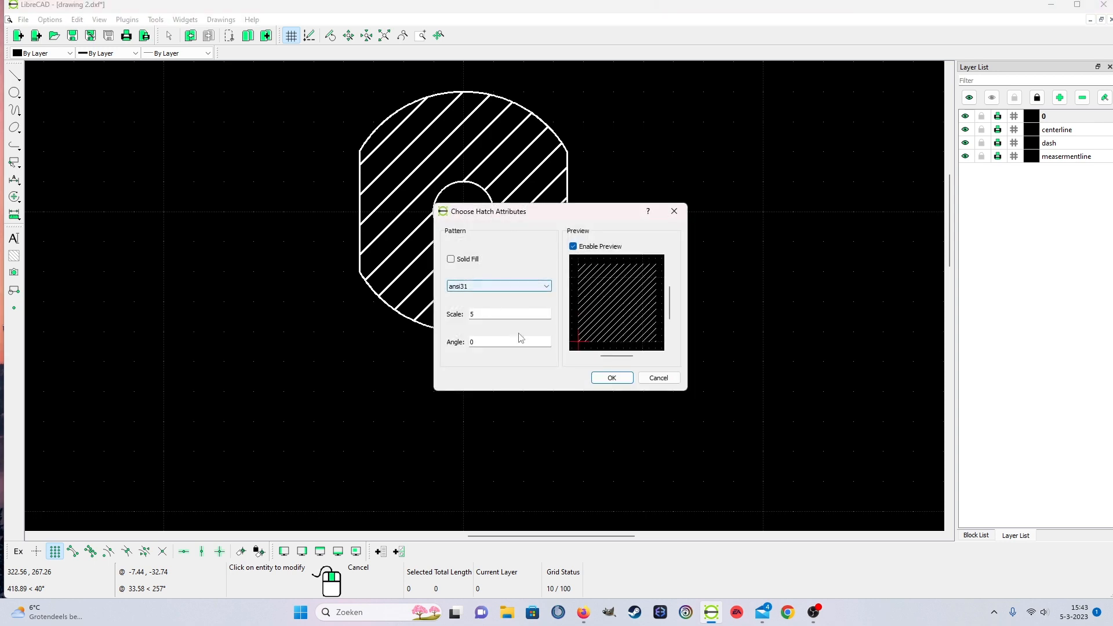
pyautogui.click(657, 378)
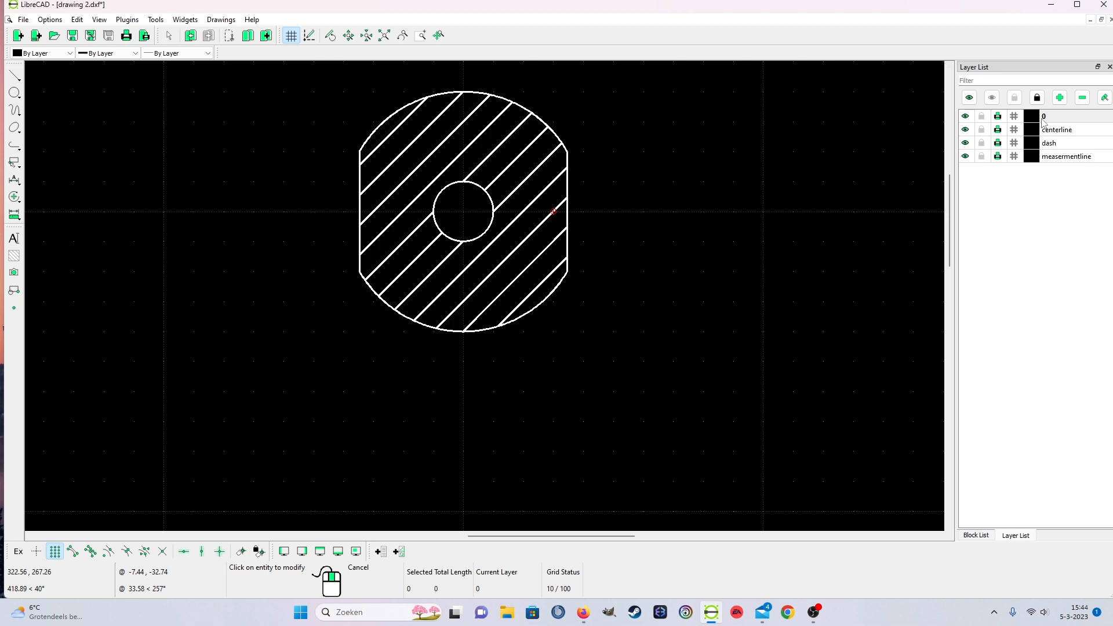
# Make measermentline the current layer and delete the existing cross-section hatch.
pyautogui.click(1067, 159)
pyautogui.click(469, 307)
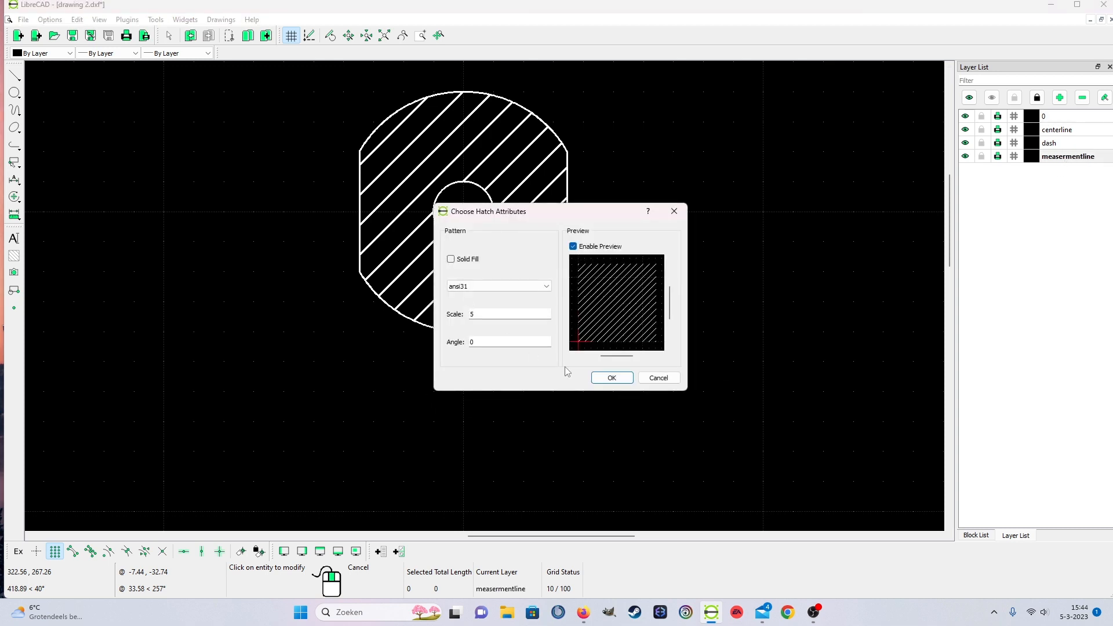
pyautogui.click(656, 378)
pyautogui.rightClick(513, 299)
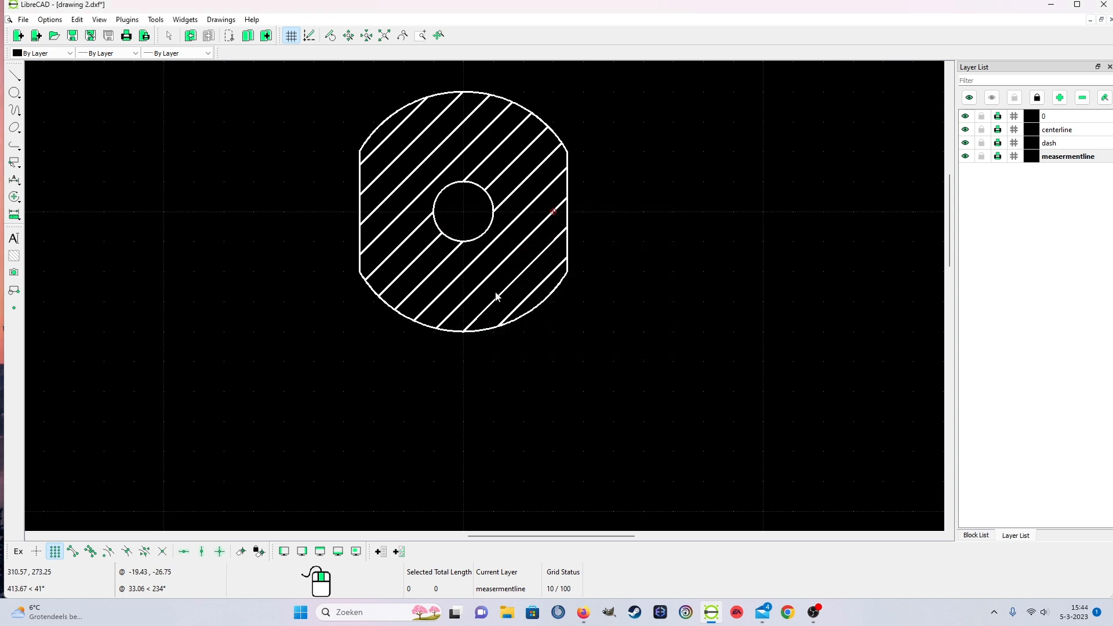
pyautogui.click(497, 297)
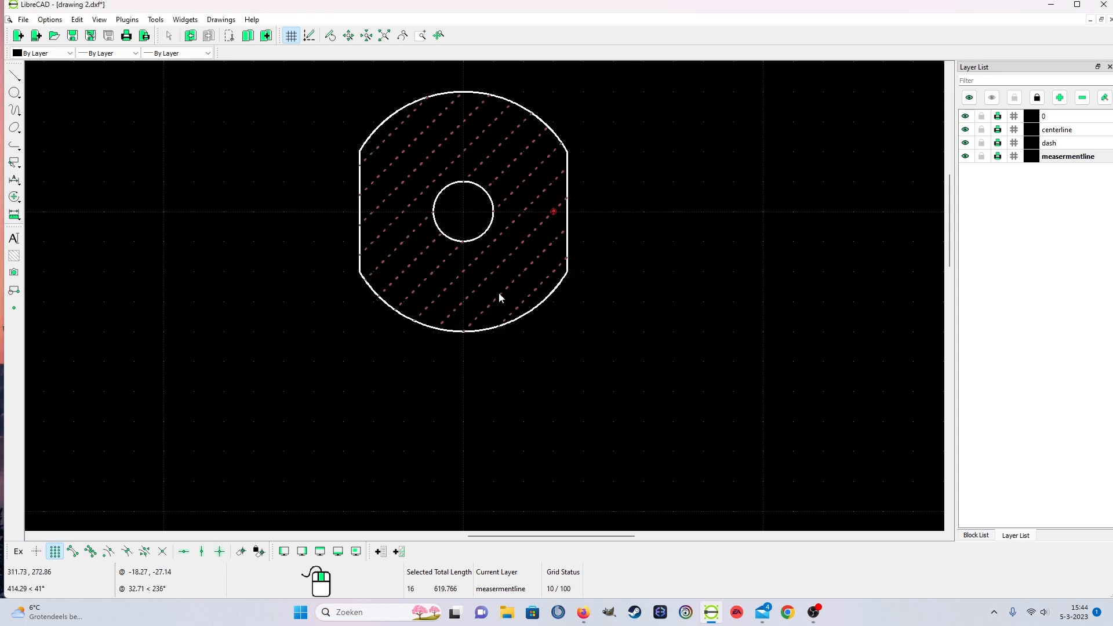
# Hatch the area between the cross-section outline and bore circle on the measermentline layer, using pattern ansi31, scale 5.0 and angle 0.0.
pyautogui.click(435, 225)
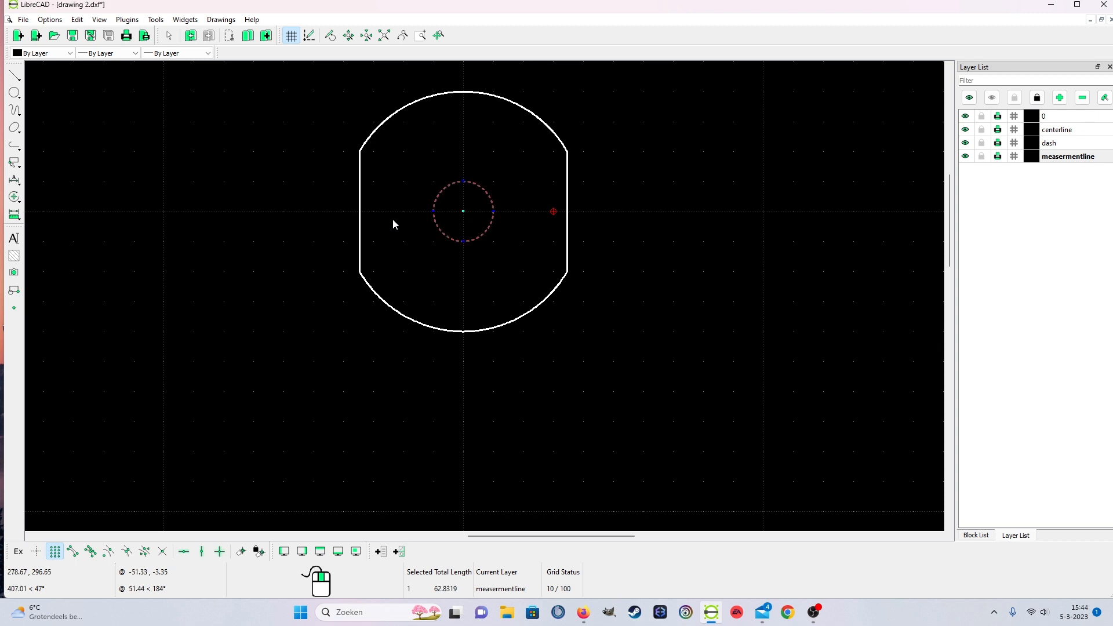
pyautogui.click(361, 210)
pyautogui.click(408, 108)
pyautogui.click(567, 235)
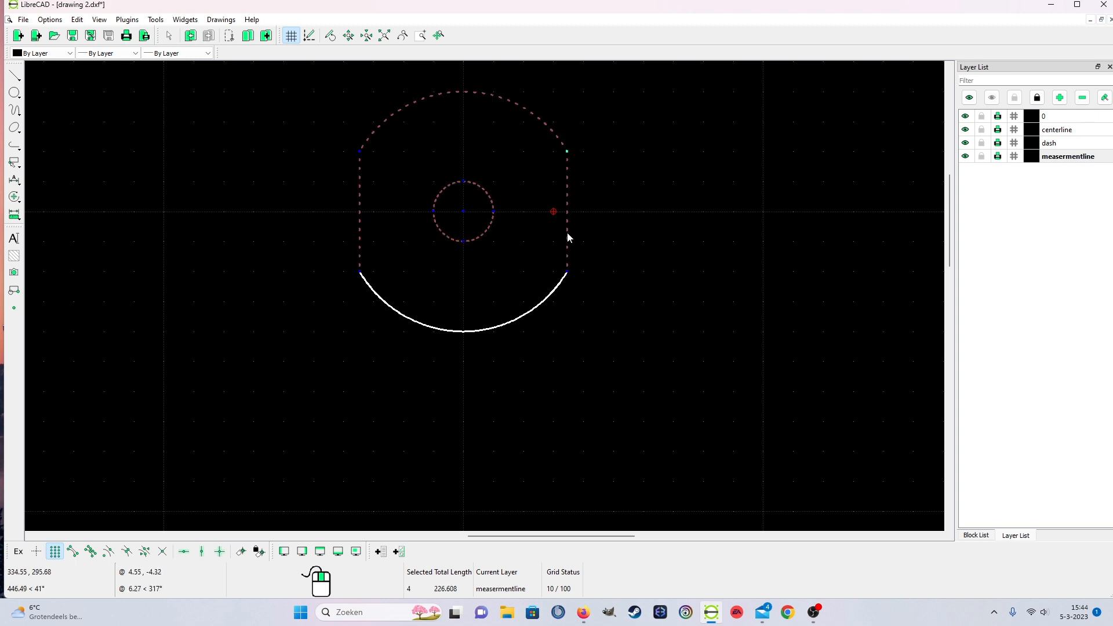
pyautogui.click(547, 301)
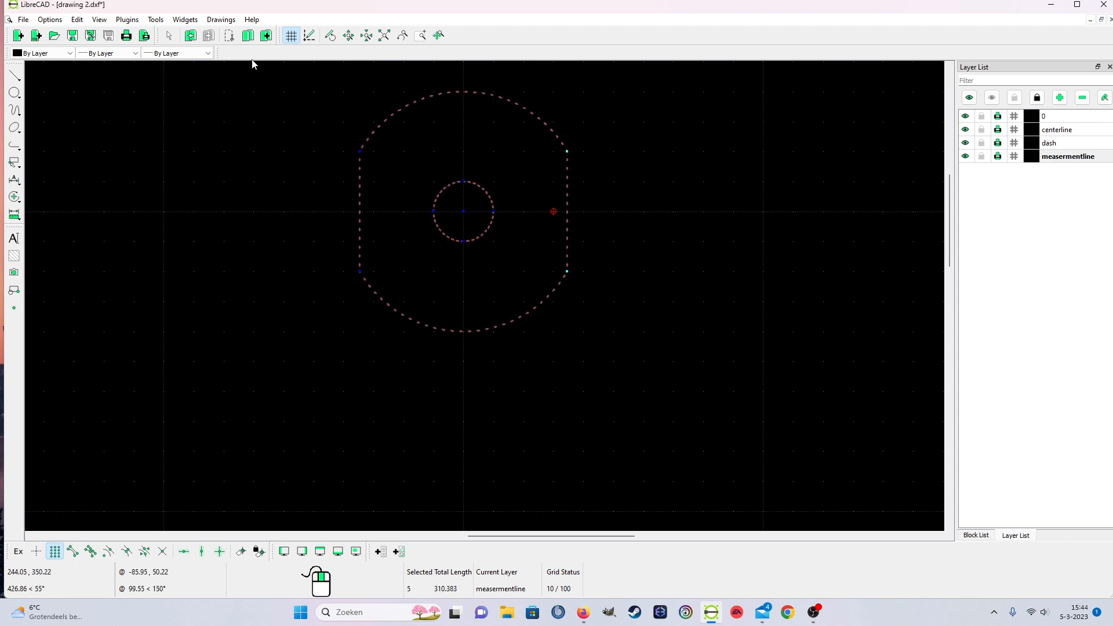
pyautogui.click(155, 19)
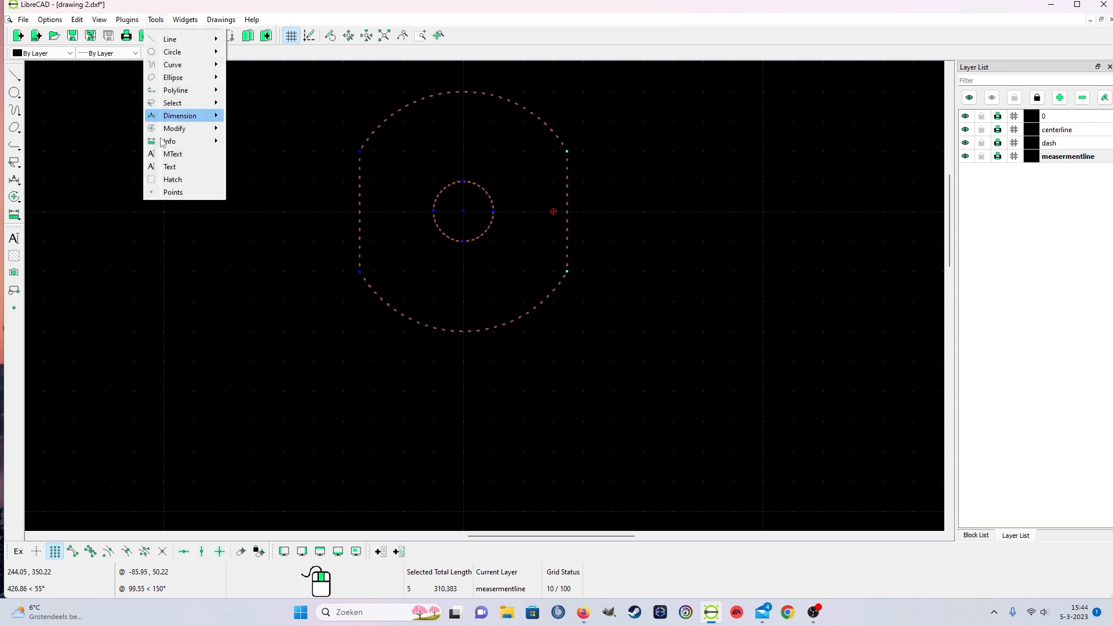
pyautogui.click(187, 180)
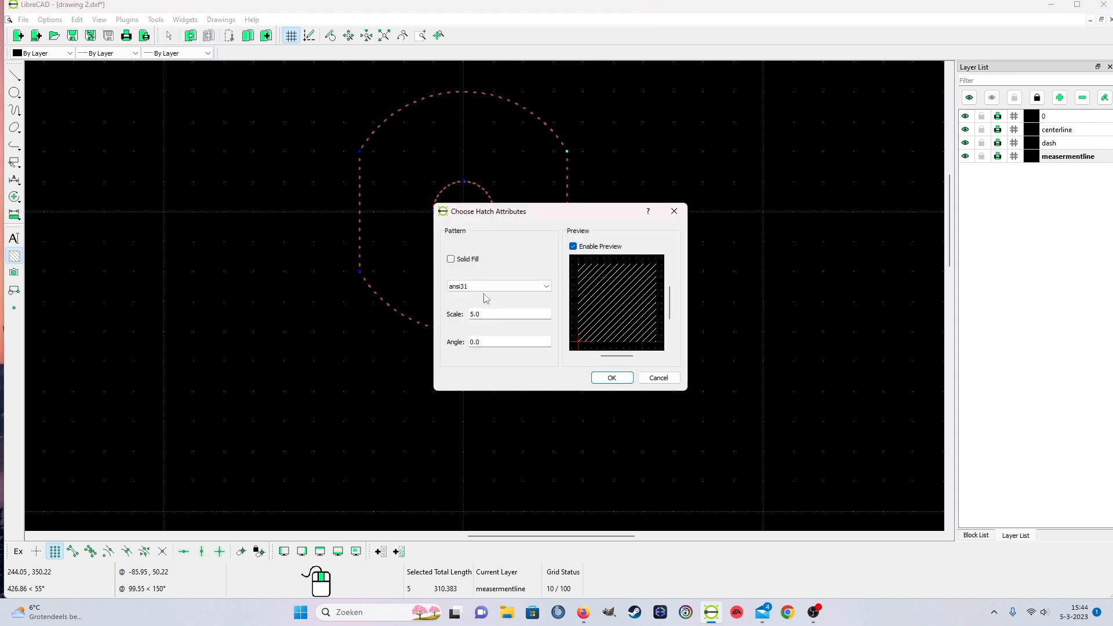
pyautogui.click(612, 378)
pyautogui.rightClick(616, 342)
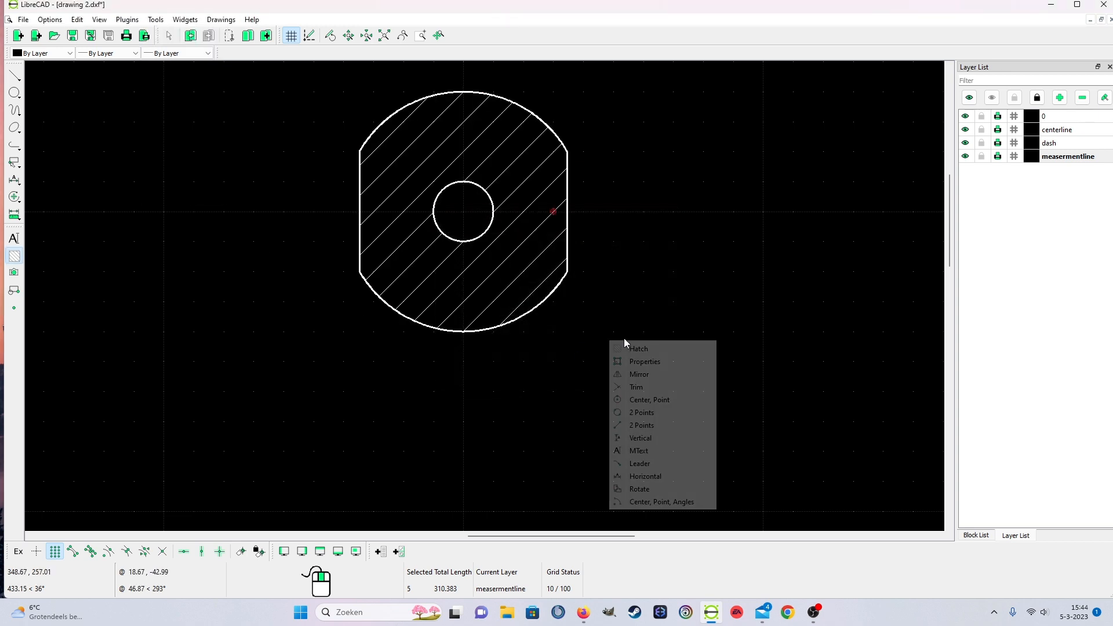
pyautogui.click(473, 320)
pyautogui.press('Escape')
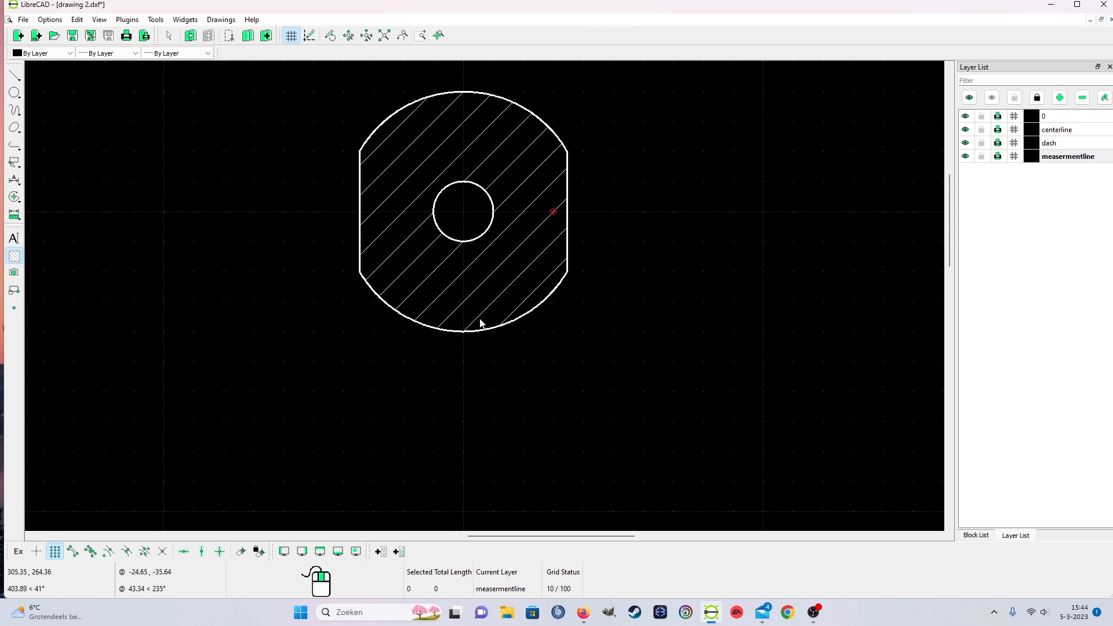
# Extend the cross-section's outline with Trim, using the right flat line as limit, to complete the outer circle around the flats.
pyautogui.scroll(-2, 536, 295)
pyautogui.rightClick(475, 358)
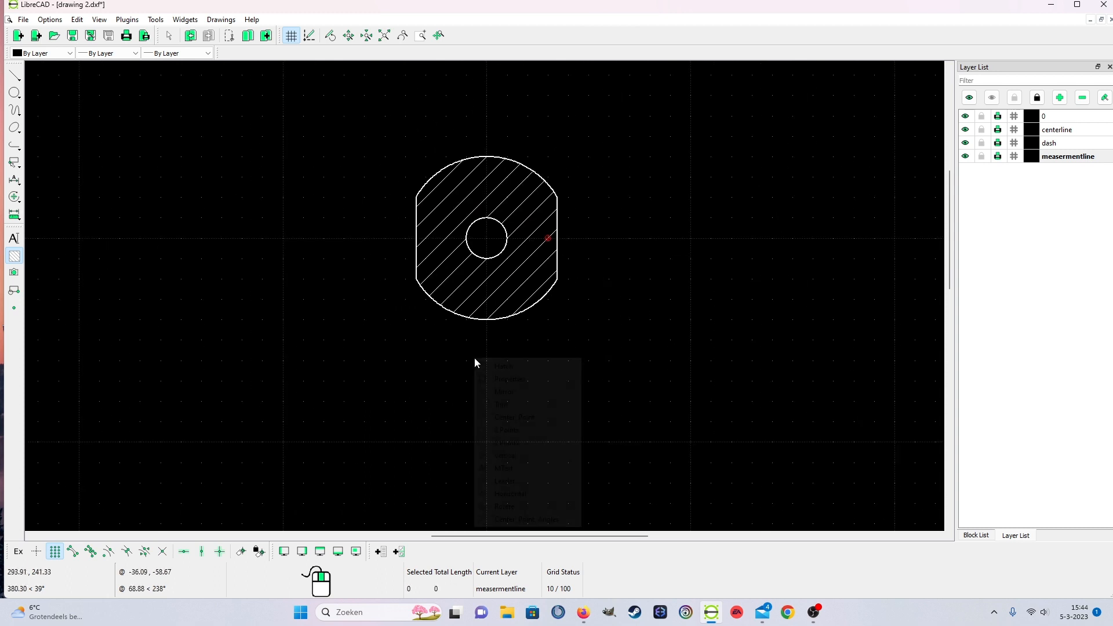
pyautogui.click(518, 410)
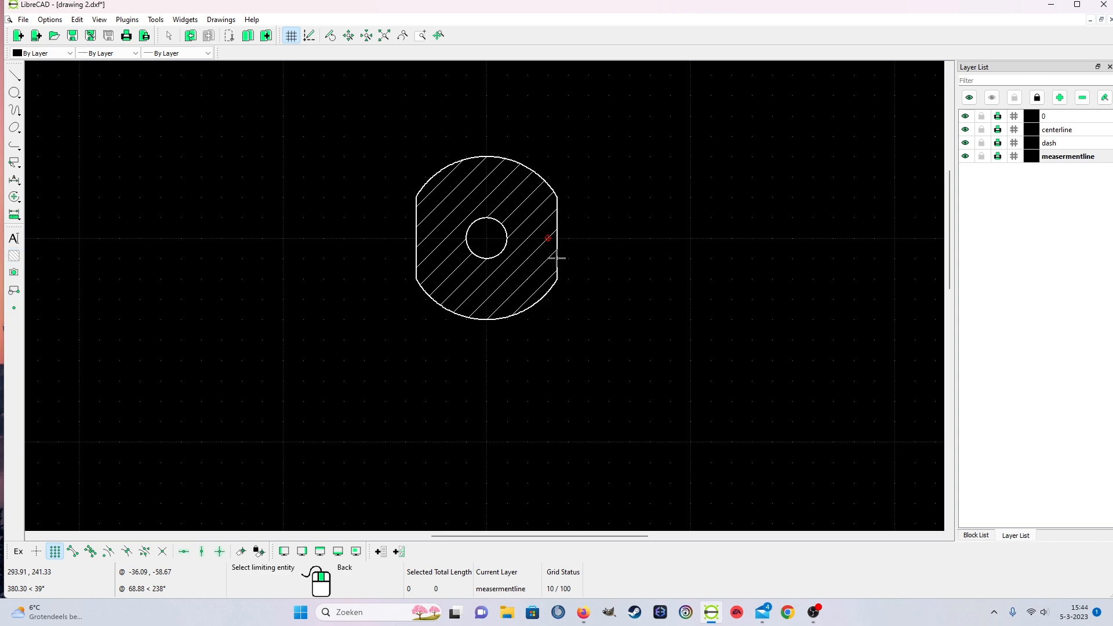
pyautogui.click(548, 294)
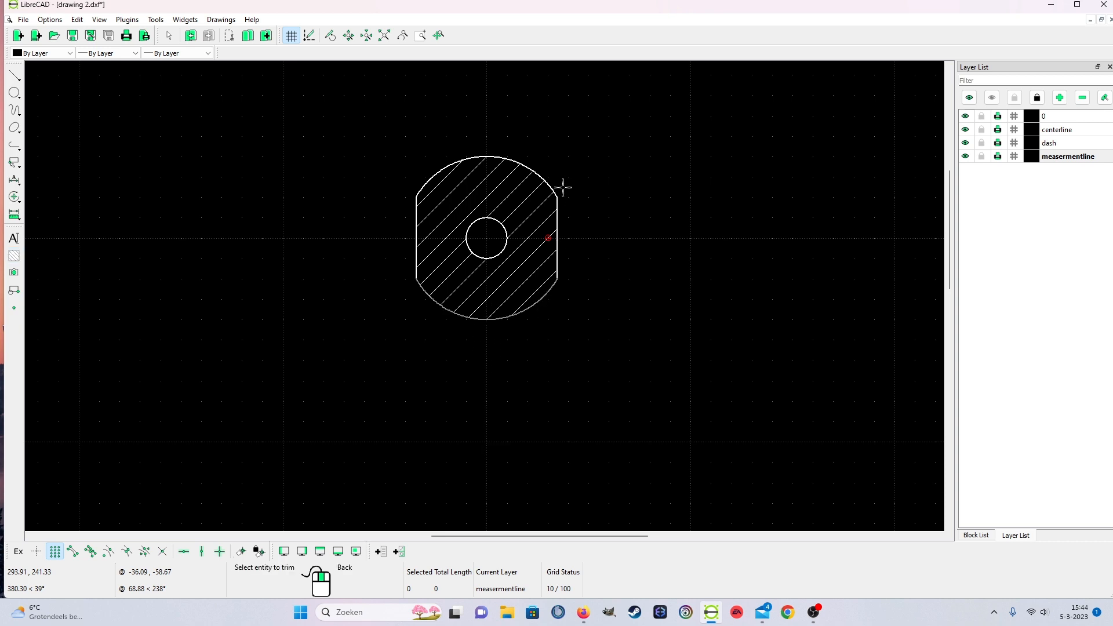
pyautogui.rightClick(584, 258)
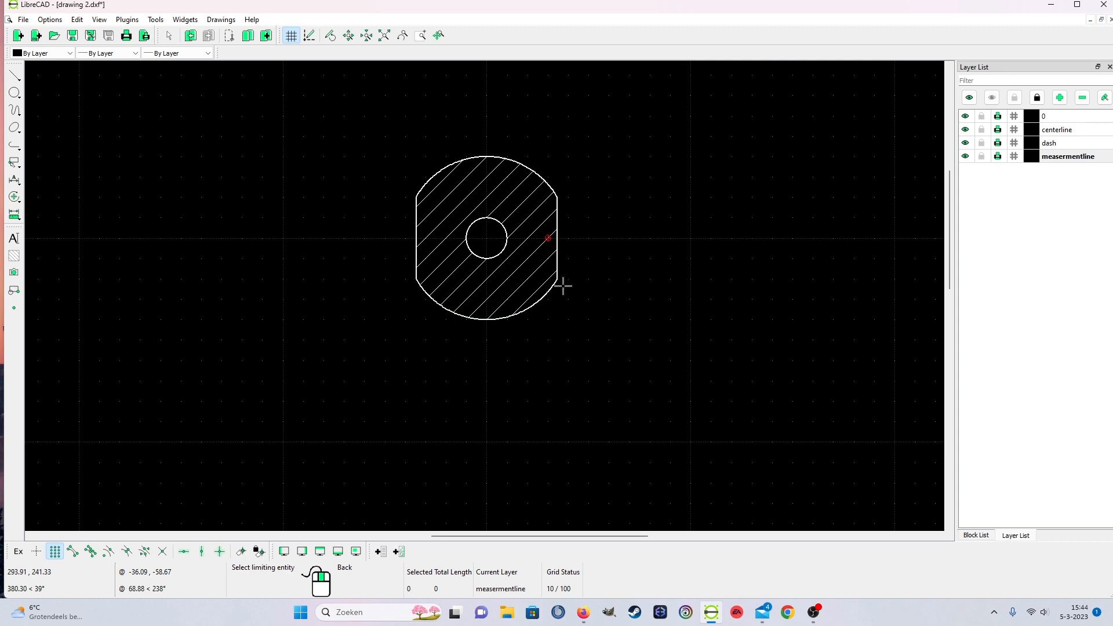
pyautogui.click(557, 257)
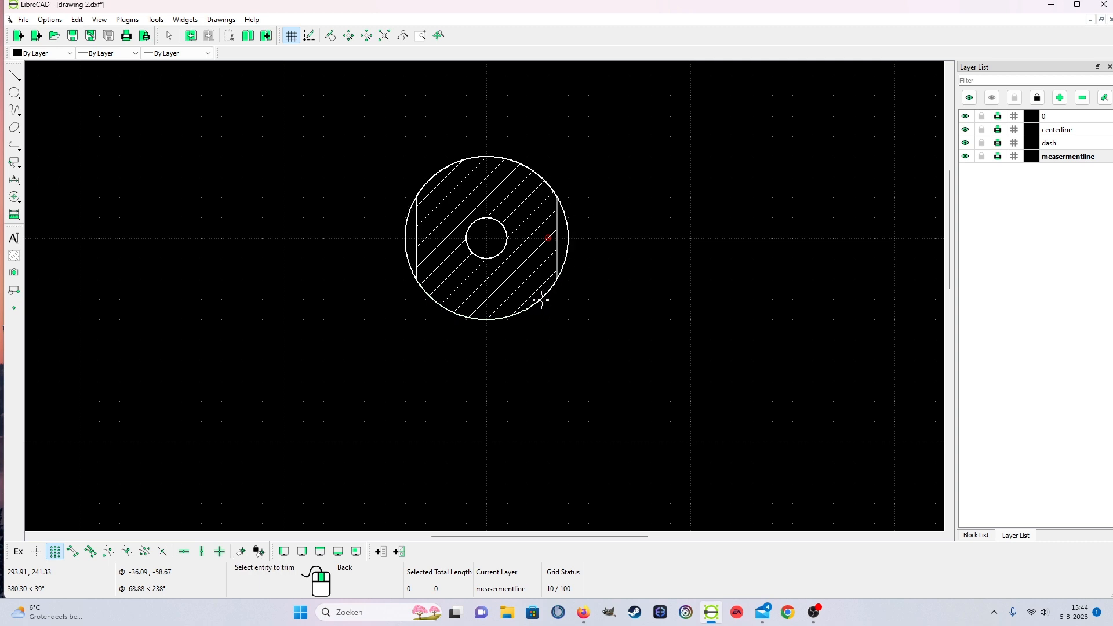
pyautogui.rightClick(575, 339)
pyautogui.scroll(-5, 489, 319)
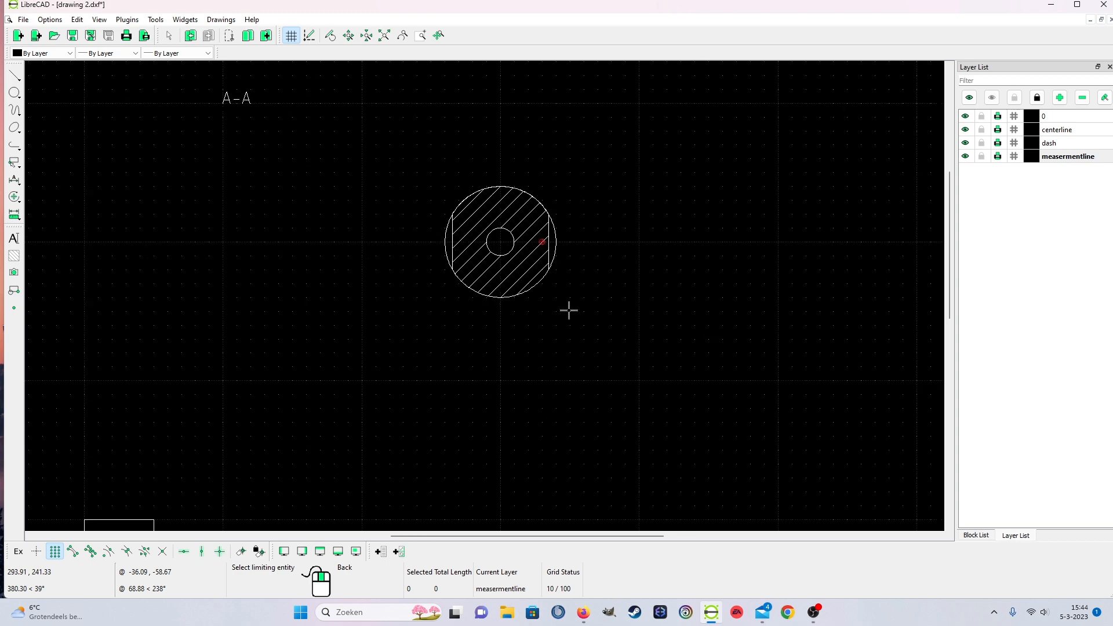
pyautogui.scroll(2, 521, 387)
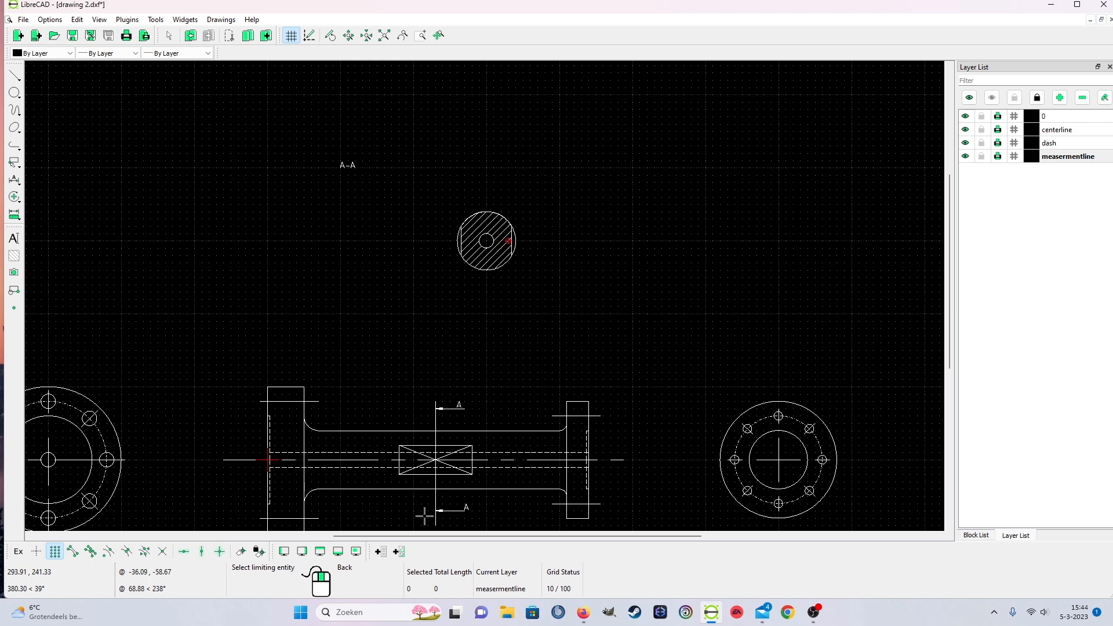
pyautogui.scroll(-1, 288, 407)
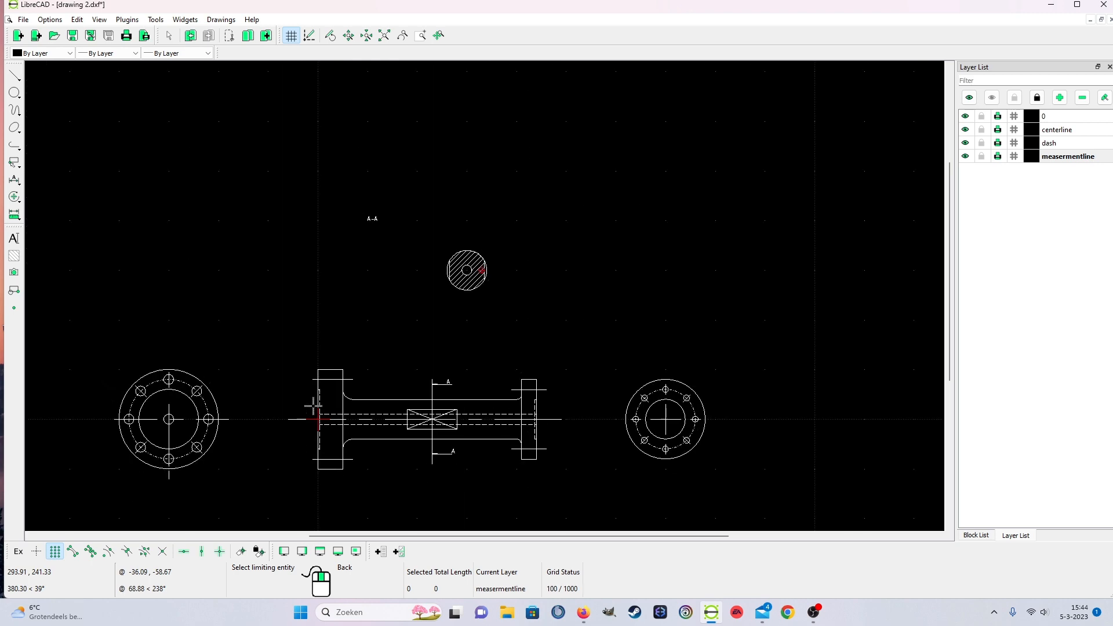
pyautogui.scroll(1, 195, 449)
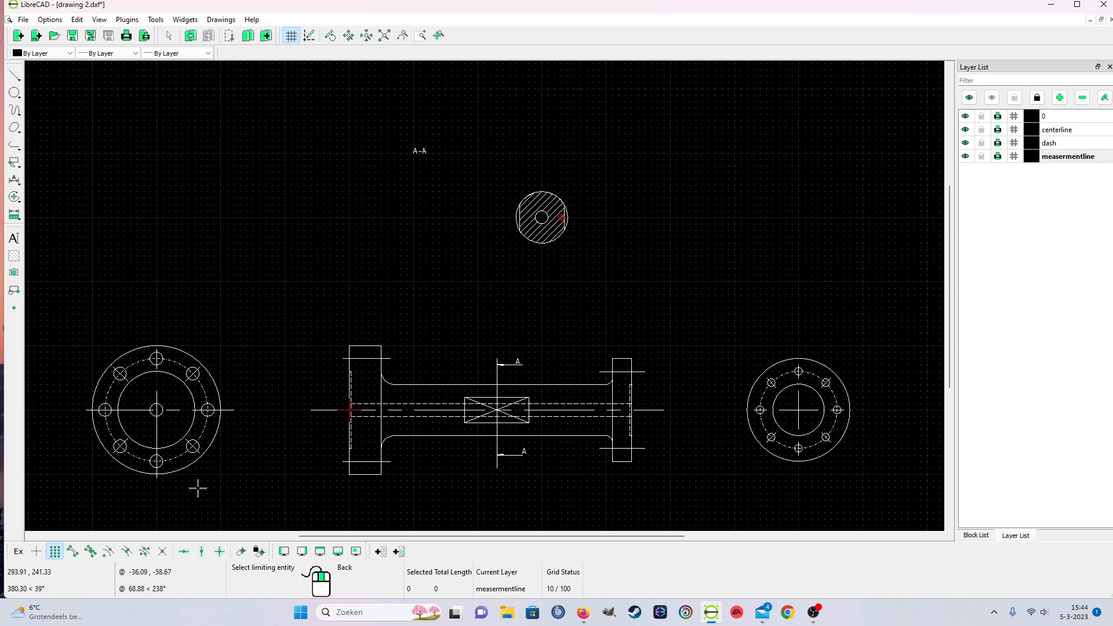
pyautogui.press('Escape')
pyautogui.scroll(1, 179, 488)
pyautogui.scroll(-4, 167, 484)
pyautogui.scroll(4, 162, 481)
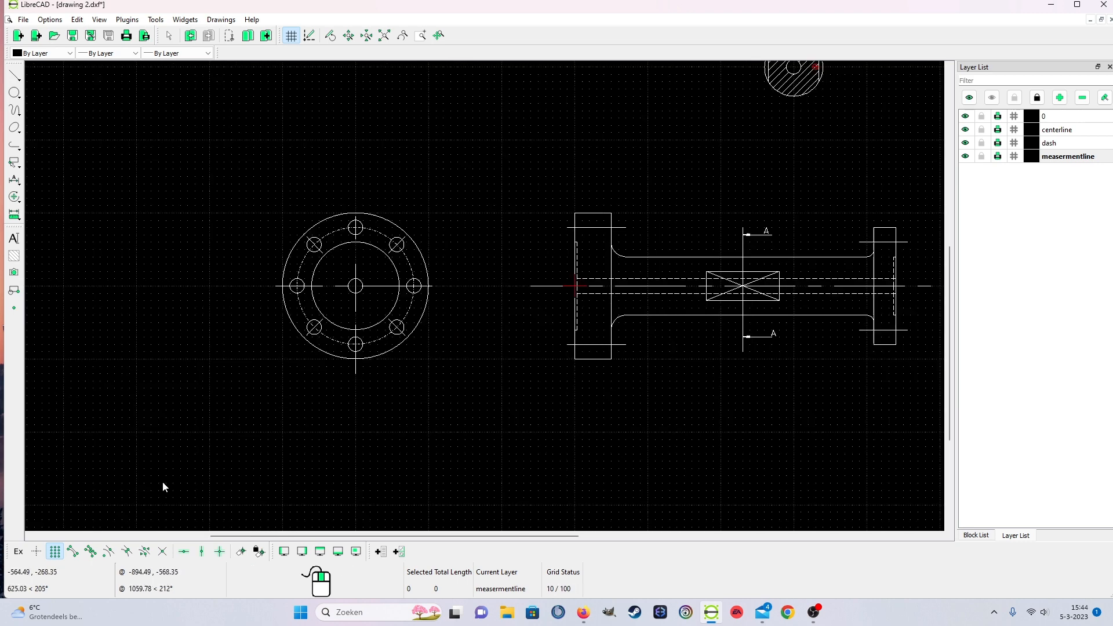
pyautogui.scroll(1, 371, 358)
pyautogui.click(391, 363)
pyautogui.click(373, 348)
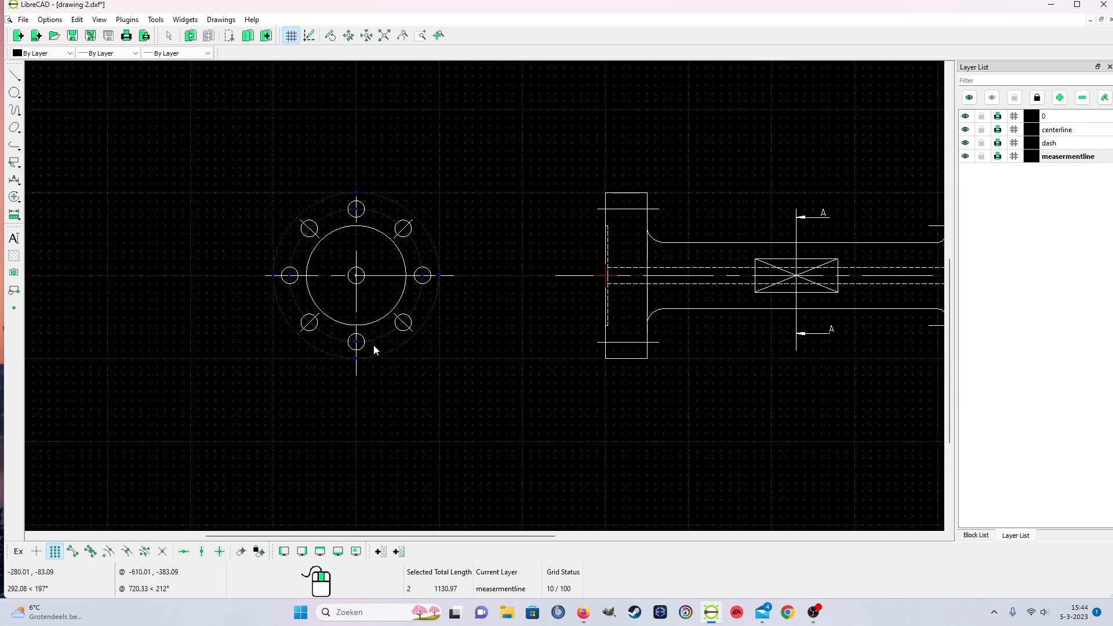
pyautogui.press('Escape')
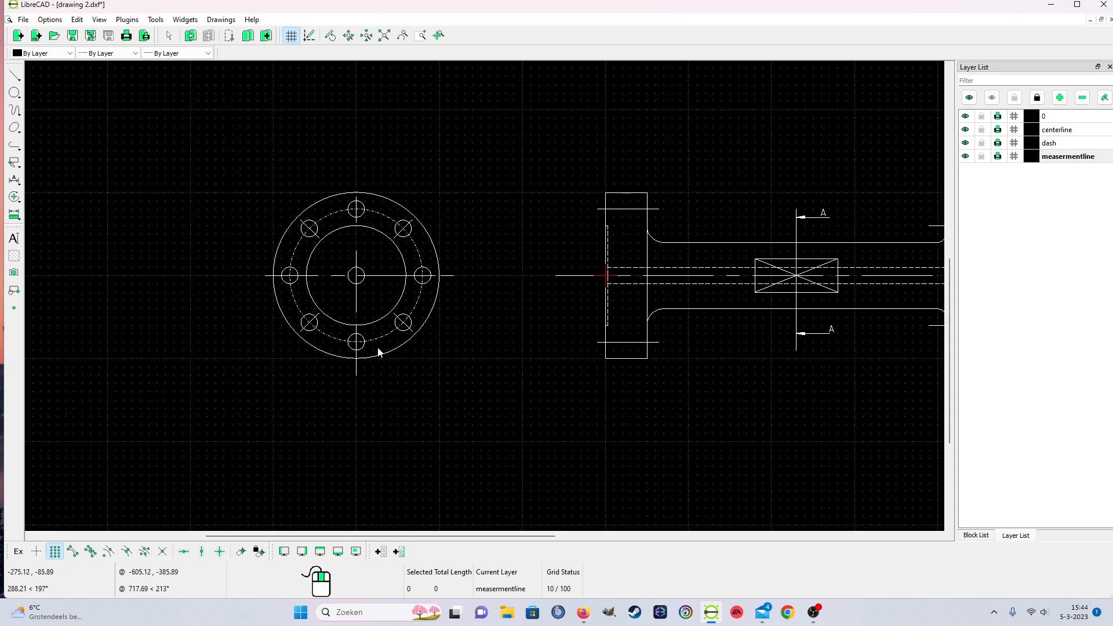
# Select the entire large flange front view except the horizontal and vertical centre lines through its middle.
pyautogui.moveTo(162, 117); pyautogui.dragTo(475, 374)
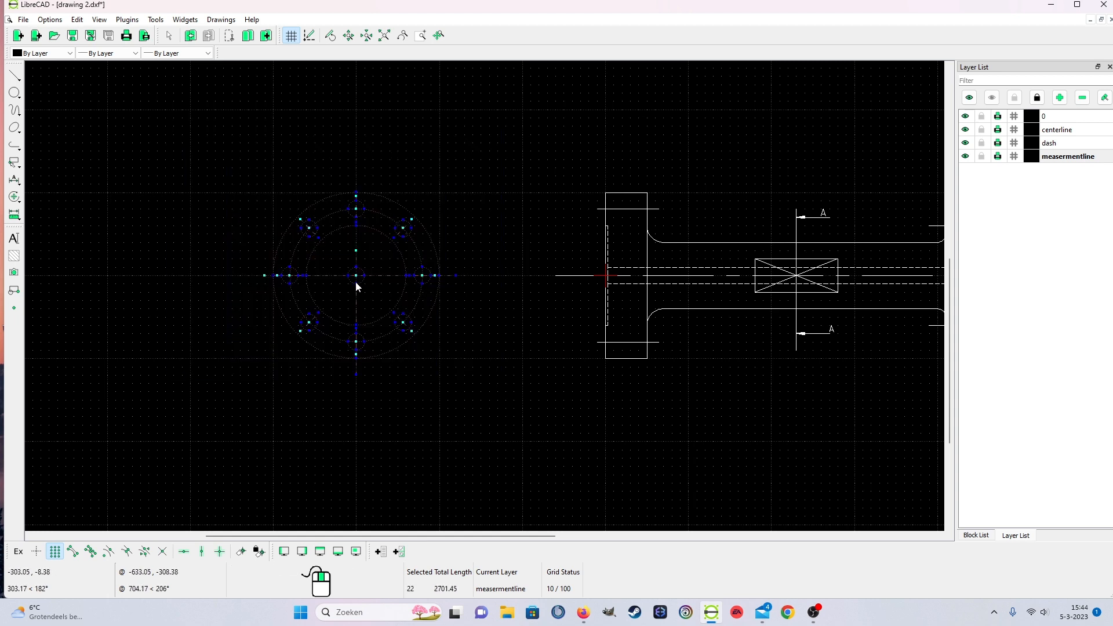
pyautogui.click(378, 276)
pyautogui.click(355, 306)
pyautogui.rightClick(416, 394)
pyautogui.click(400, 404)
pyautogui.click(460, 398)
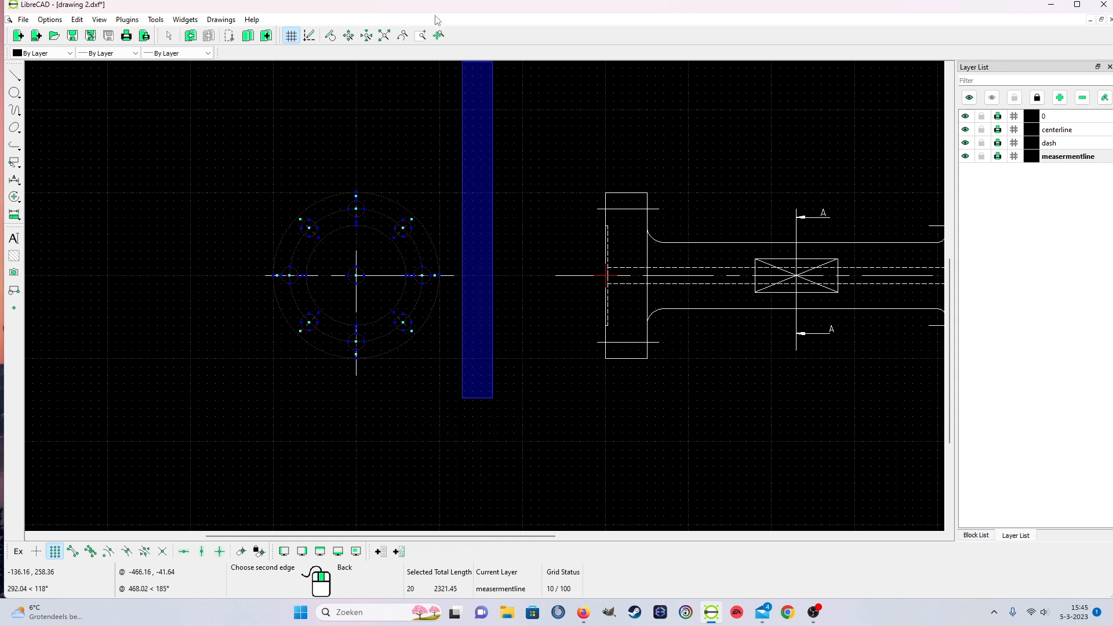
pyautogui.click(525, 134)
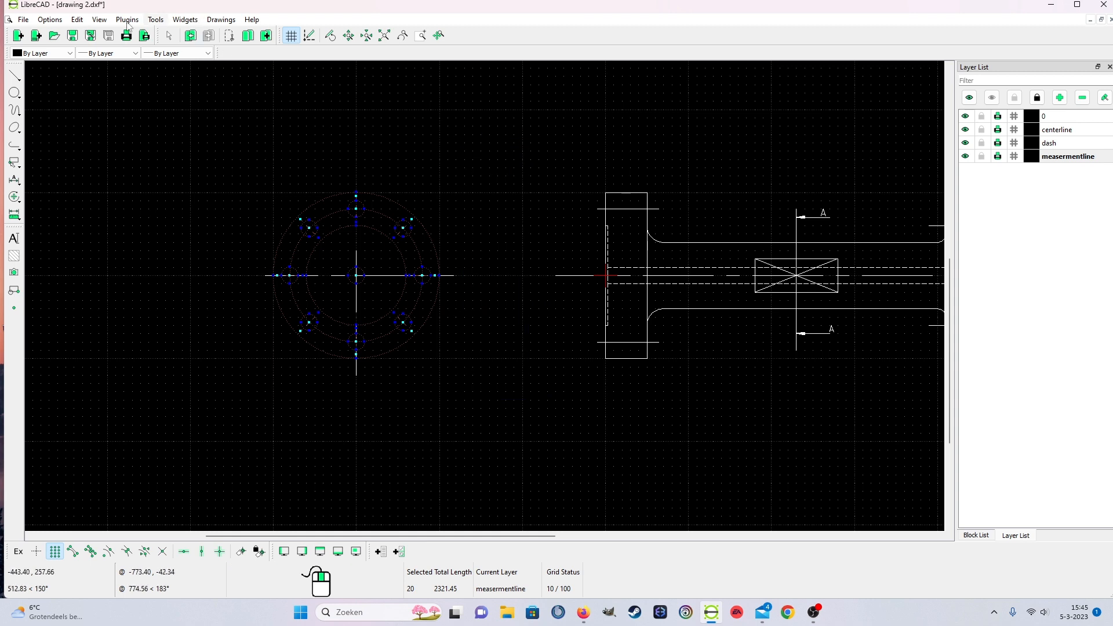
# Copy the selected flange entities from the flange centre to the A-A cross-section's centre at 300, 300, keeping the original, and deselect everything.
pyautogui.click(156, 19)
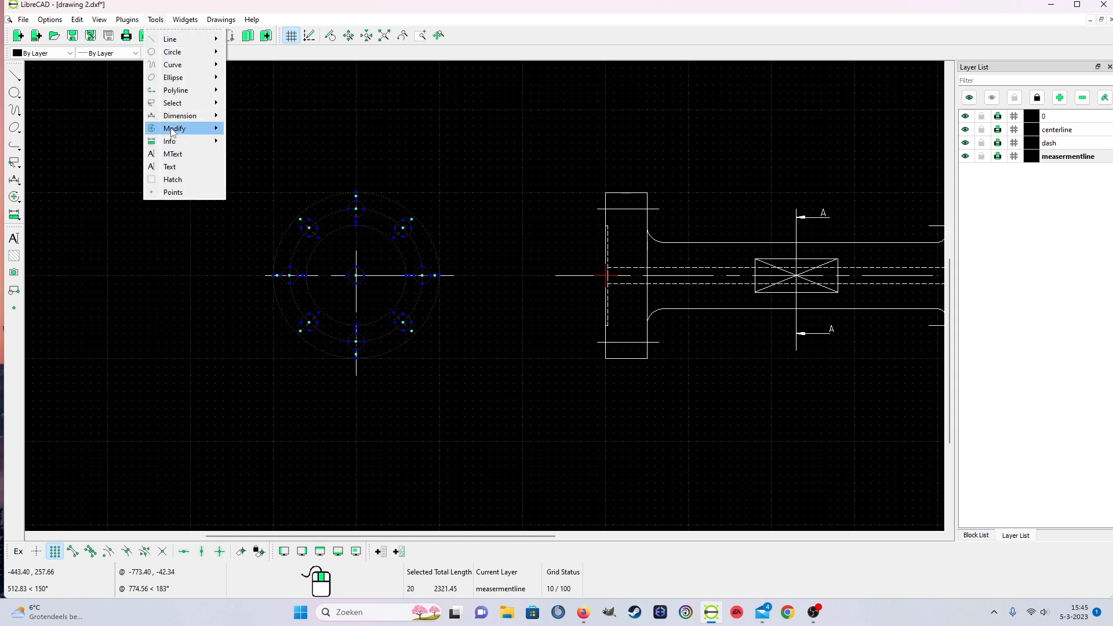
pyautogui.moveTo(174, 129)
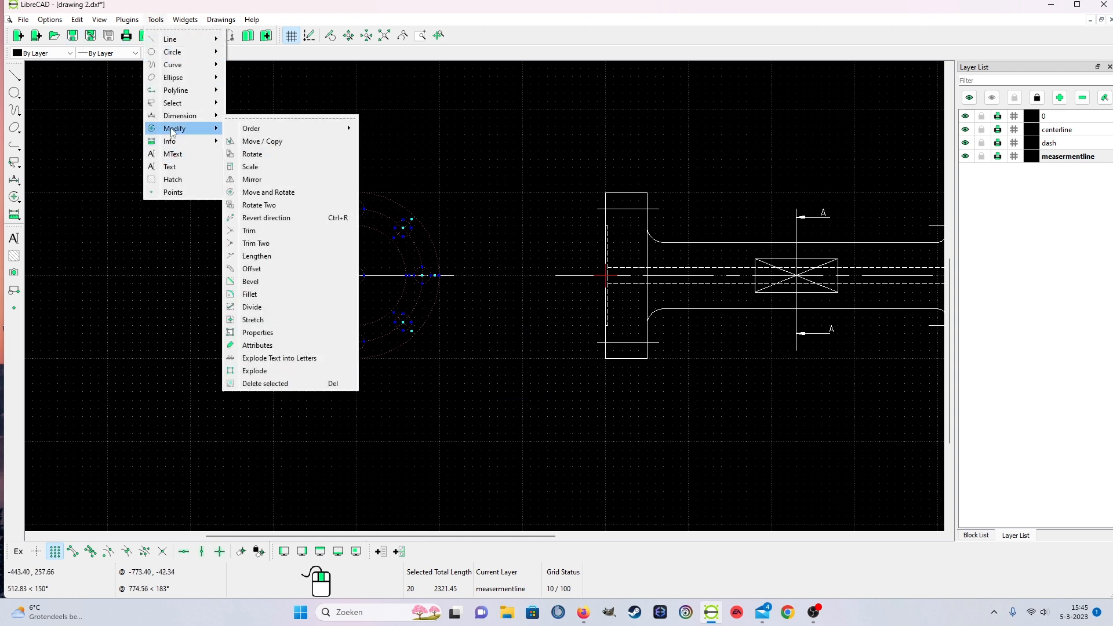
pyautogui.click(266, 141)
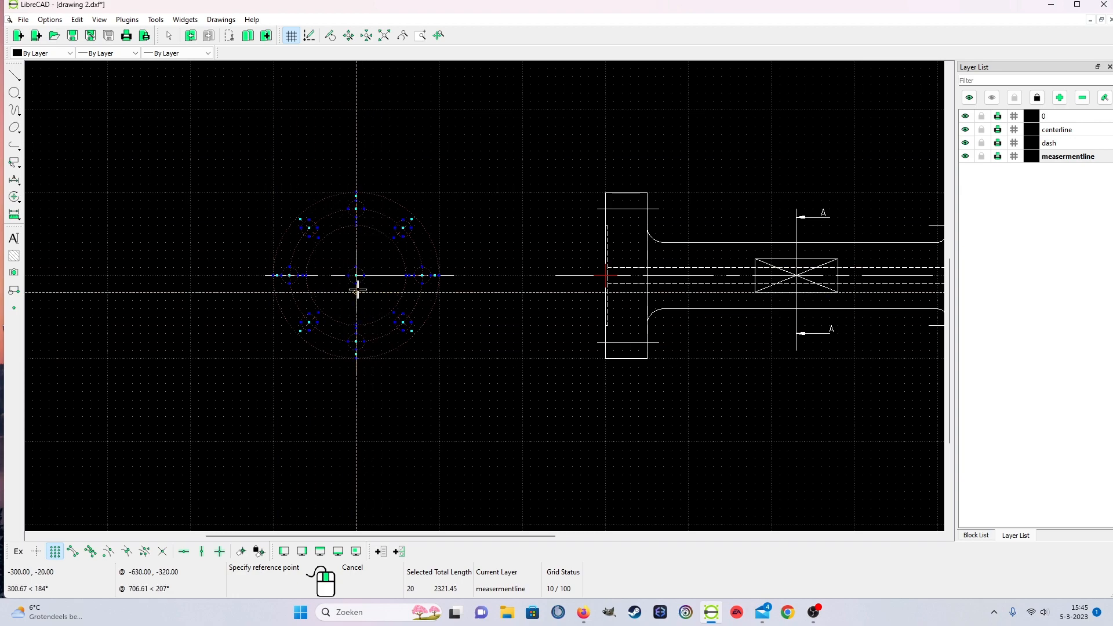
pyautogui.click(356, 276)
pyautogui.scroll(-3, 751, 129)
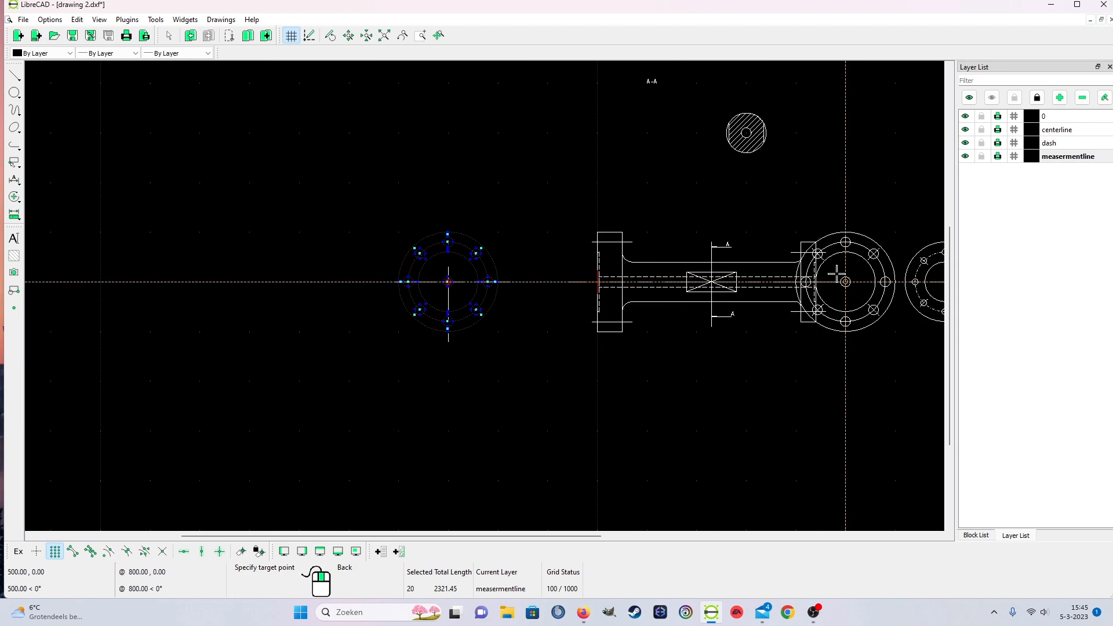
pyautogui.scroll(3, 615, 215)
pyautogui.scroll(5, 615, 213)
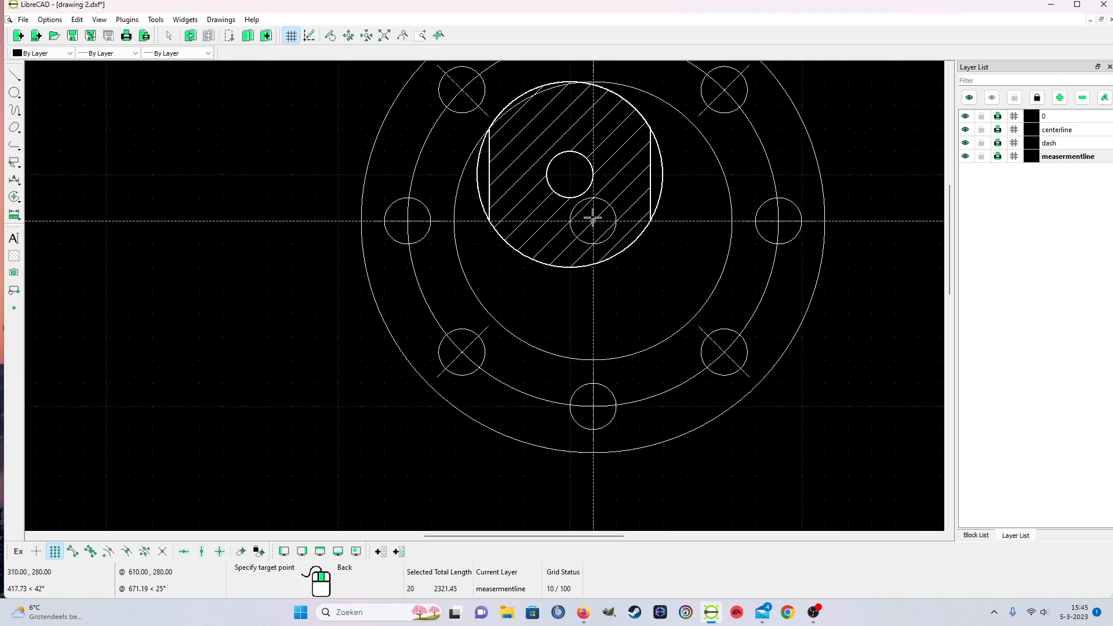
pyautogui.click(571, 175)
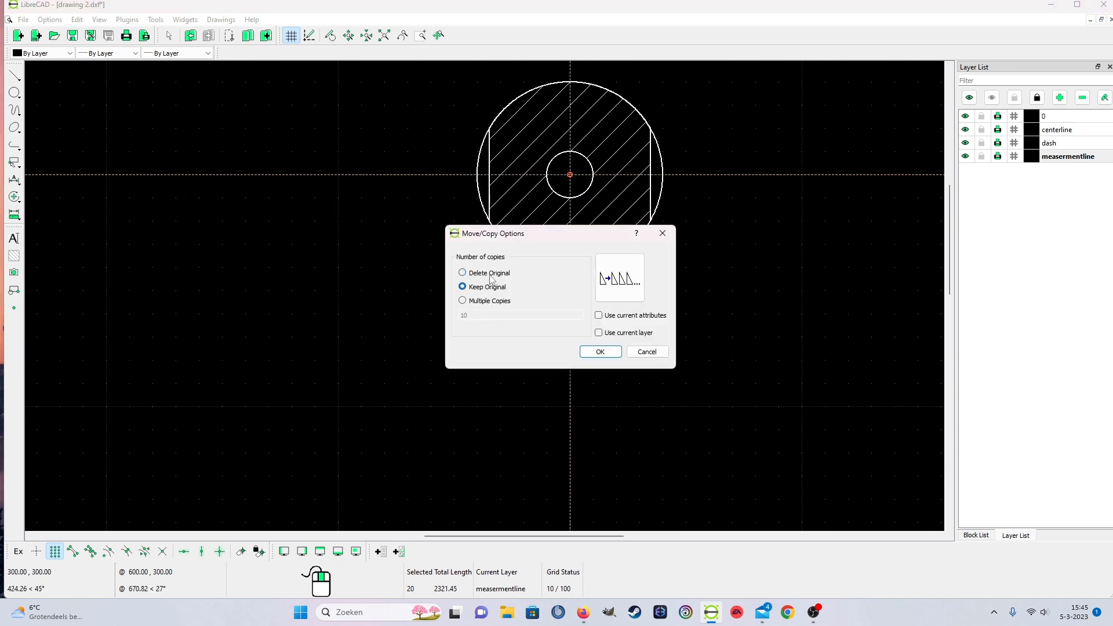
pyautogui.click(466, 275)
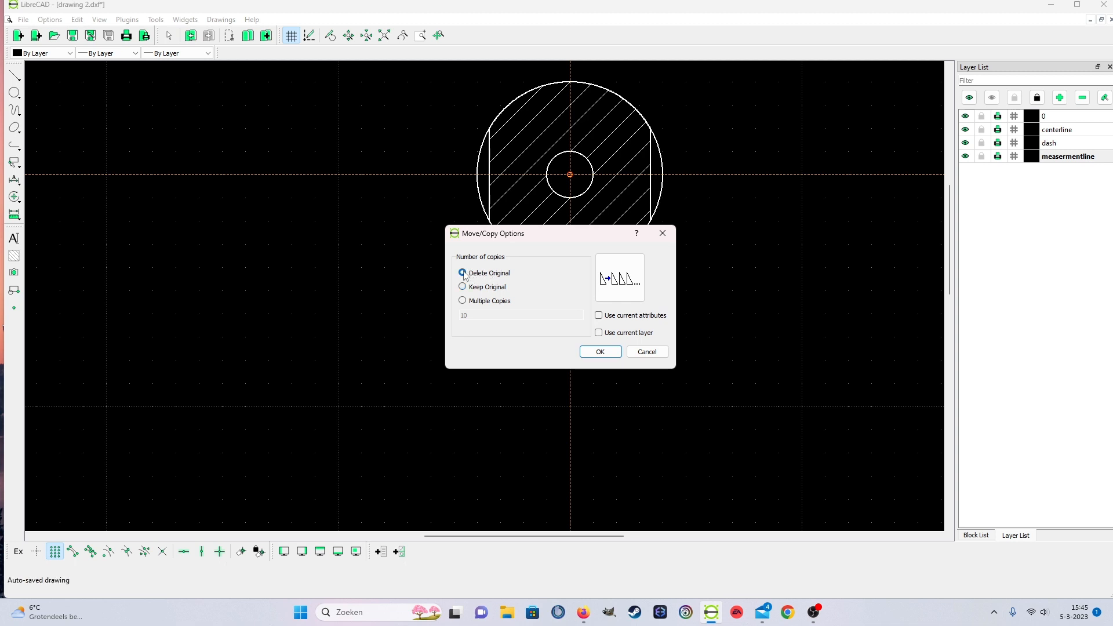
pyautogui.click(478, 289)
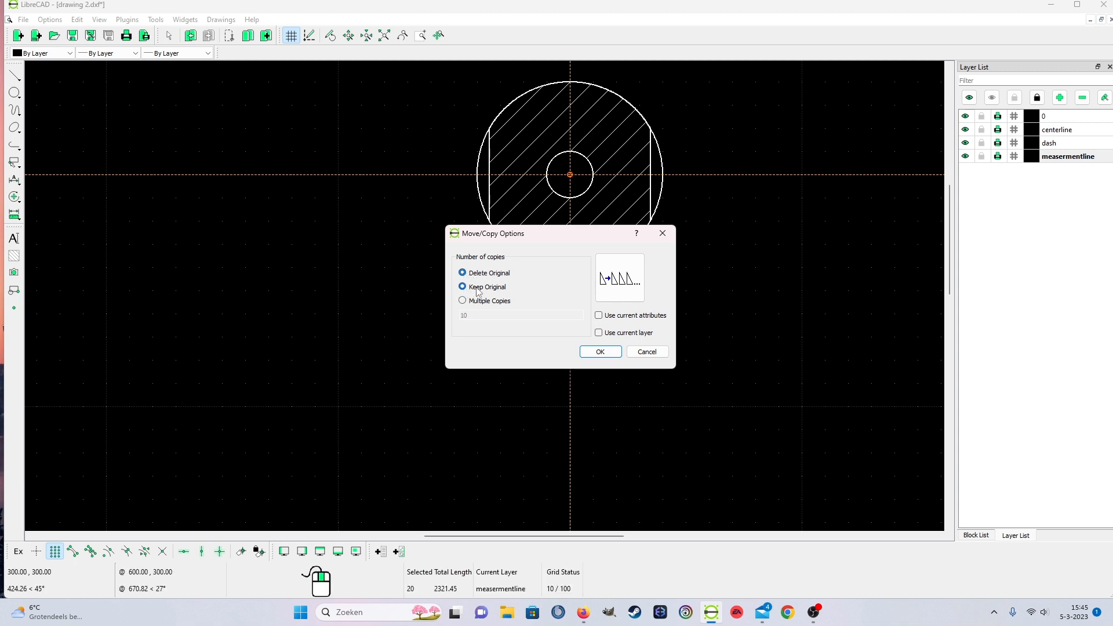
pyautogui.click(589, 355)
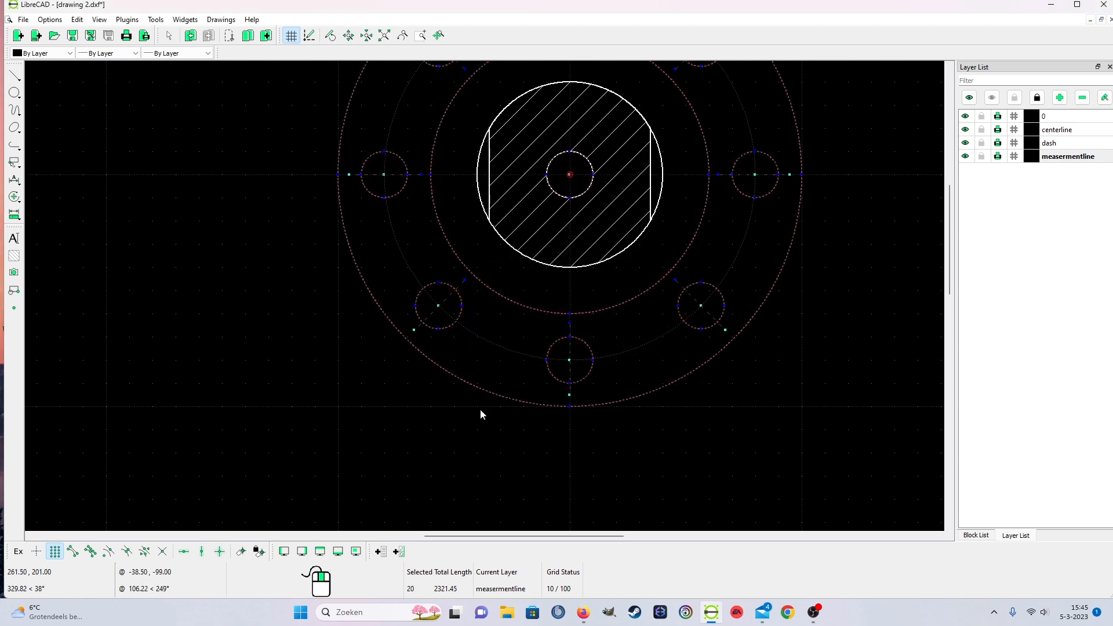
pyautogui.scroll(-5, 472, 409)
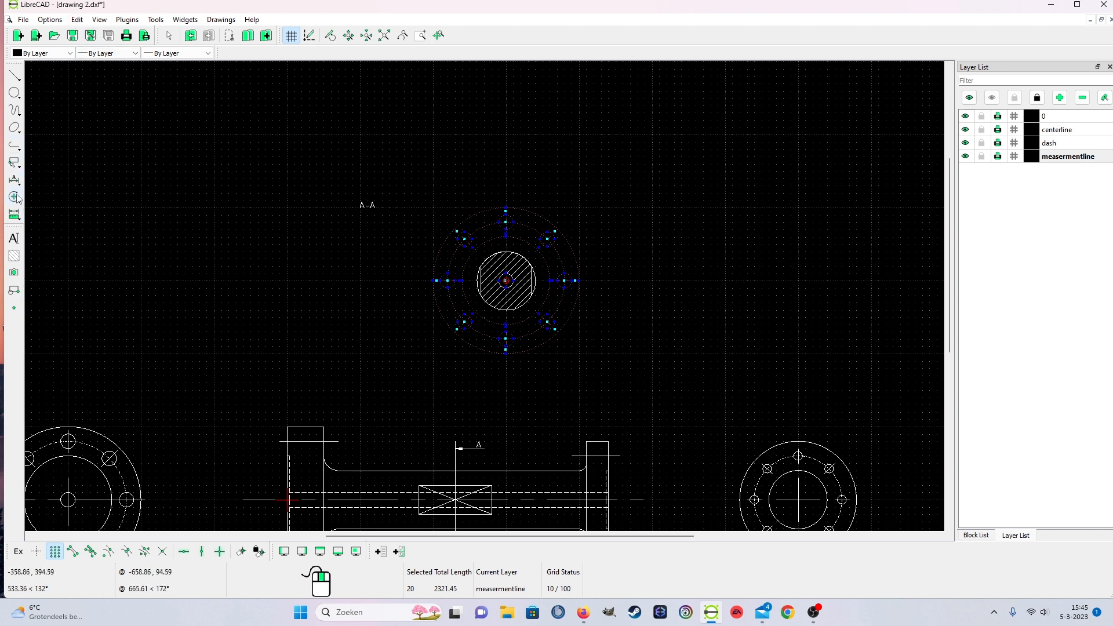
pyautogui.click(15, 164)
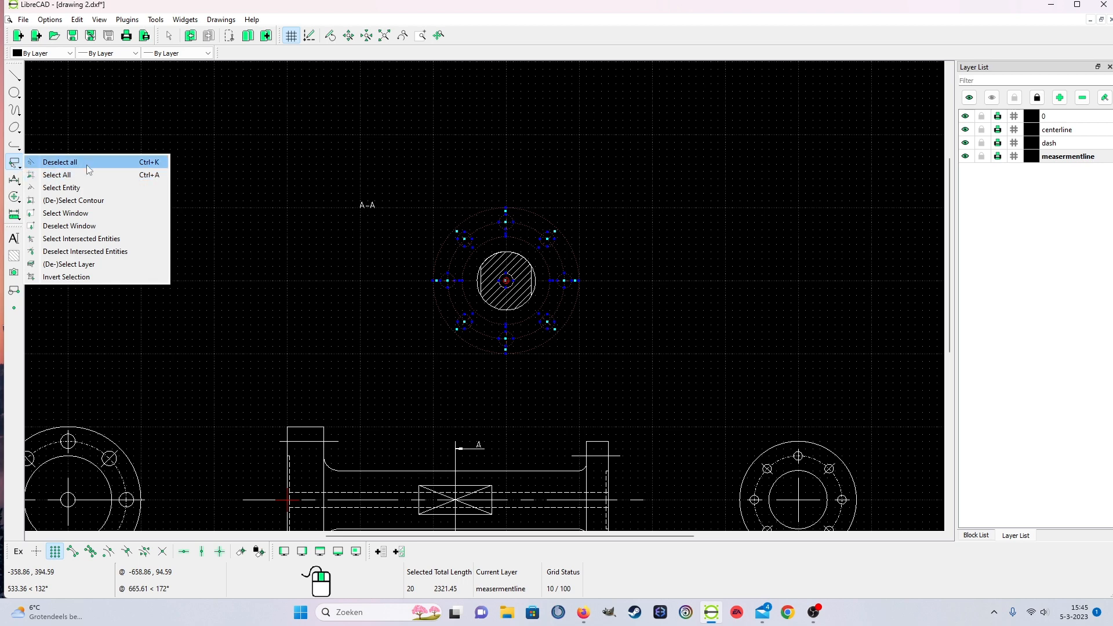
pyautogui.click(86, 163)
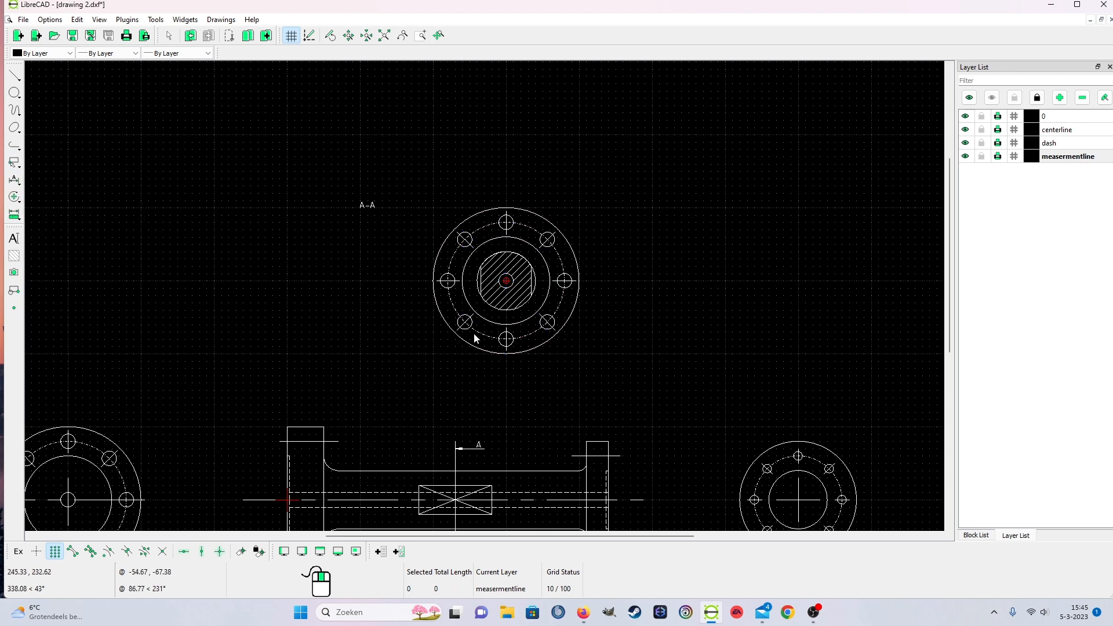
# Move the A-A label to just above the upper-left edge of the copied flange around the cross-section and deselect it.
pyautogui.scroll(1, 549, 348)
pyautogui.scroll(-1, 545, 377)
pyautogui.scroll(-1, 531, 397)
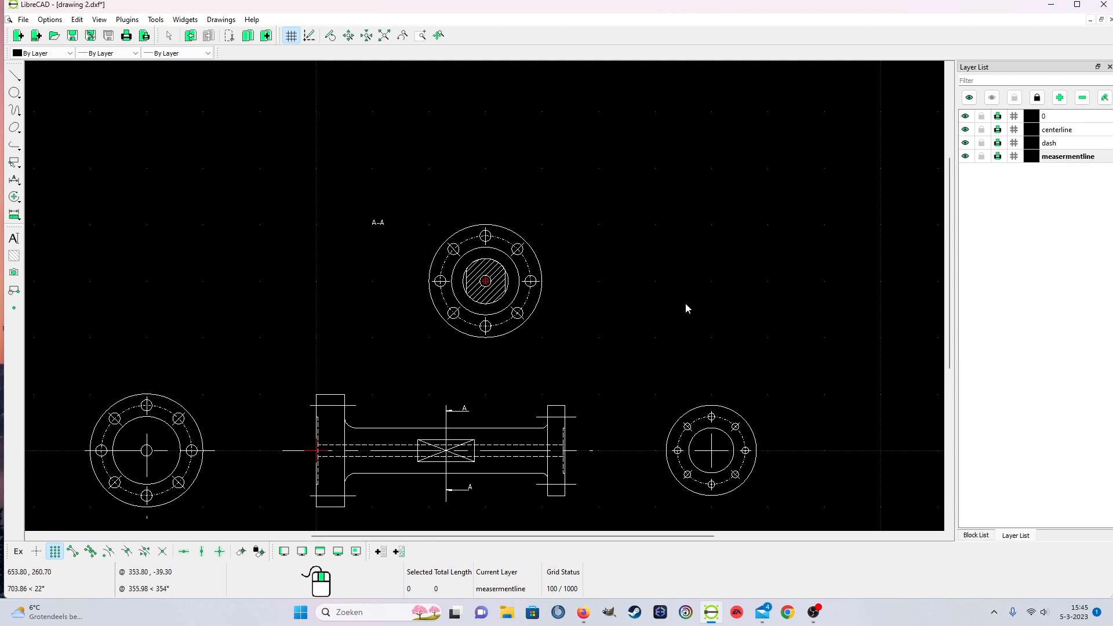
pyautogui.scroll(2, 359, 260)
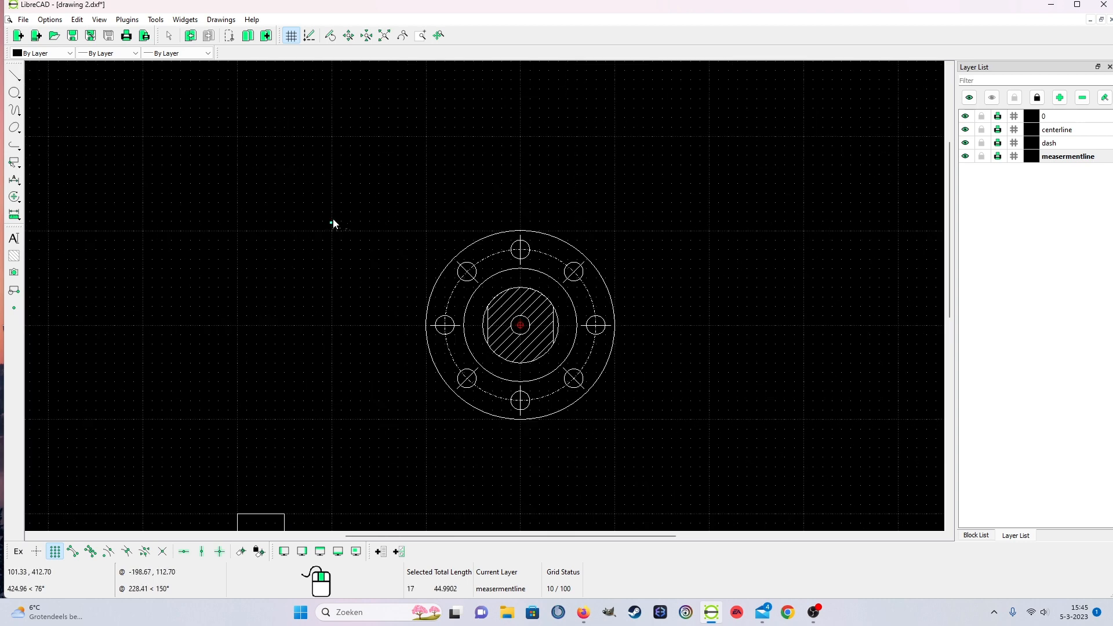
pyautogui.moveTo(331, 222); pyautogui.dragTo(426, 214)
pyautogui.rightClick(429, 229)
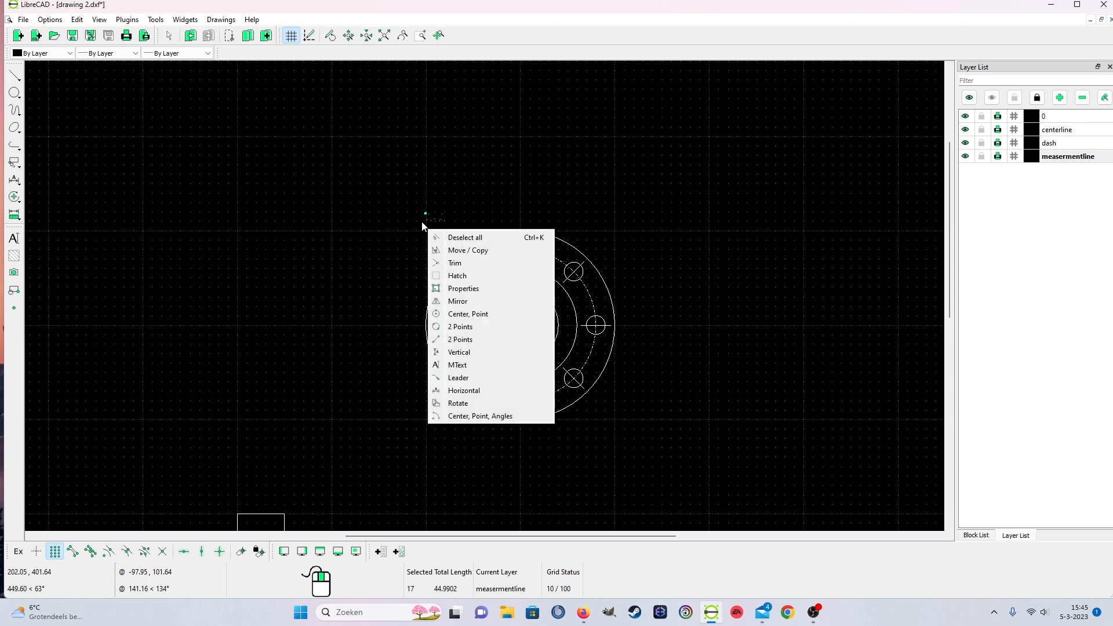
pyautogui.click(436, 236)
# Set the A-A label's text height to 12 in its properties.
pyautogui.rightClick(426, 226)
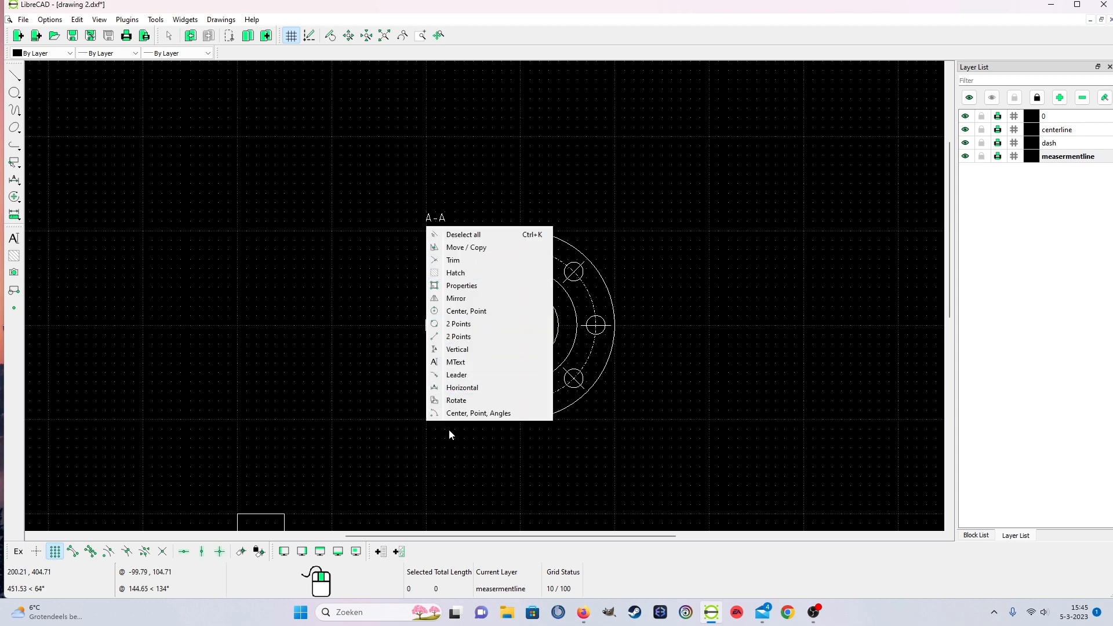
pyautogui.click(477, 286)
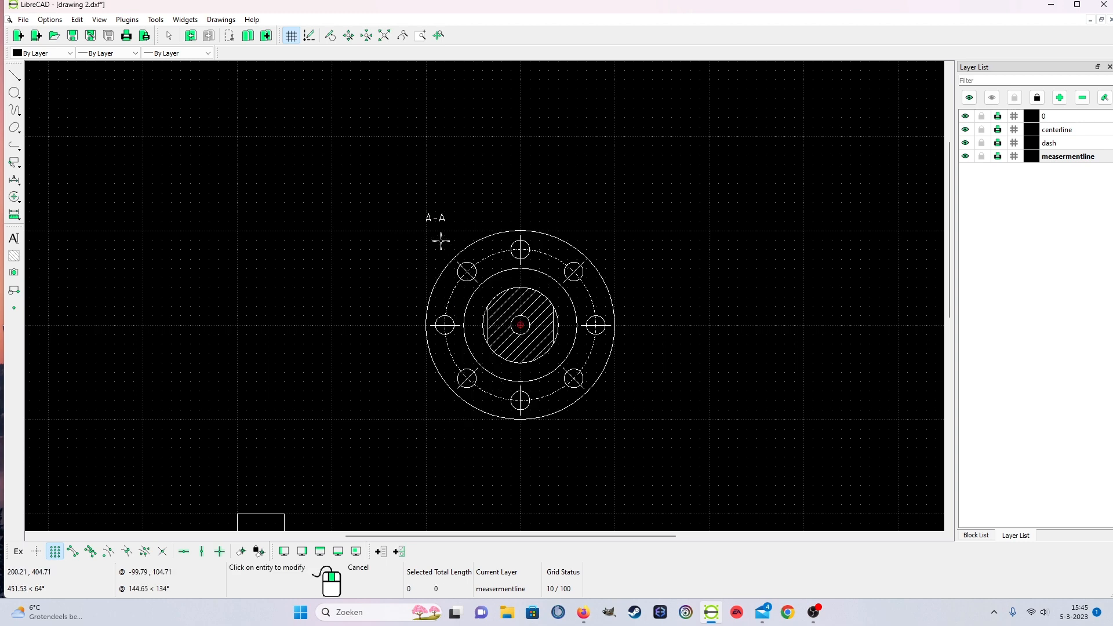
pyautogui.click(433, 222)
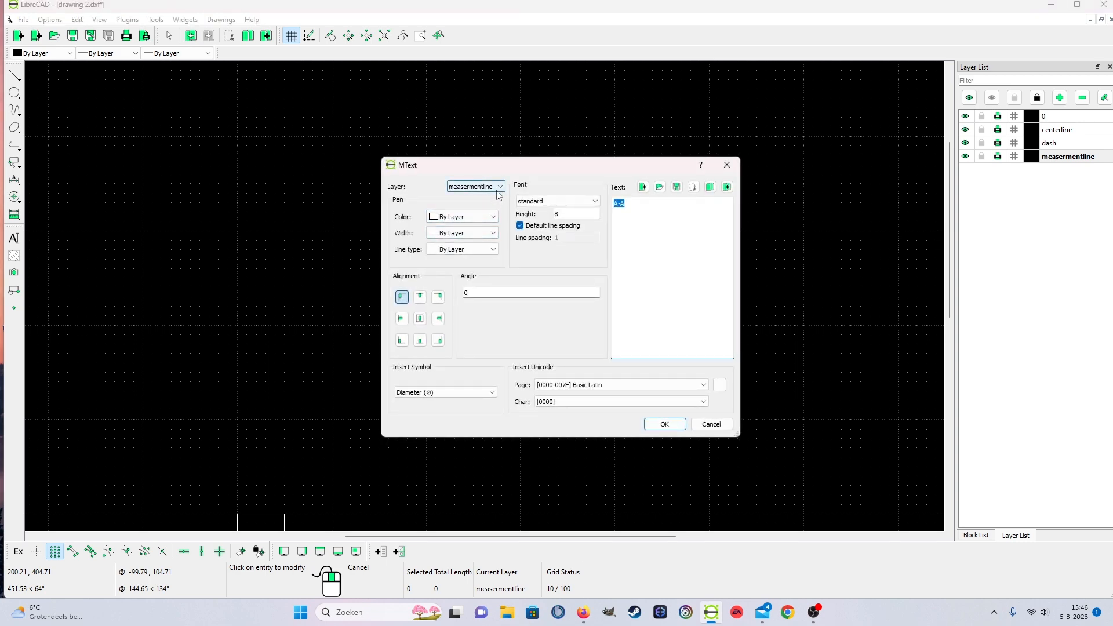
pyautogui.click(572, 215)
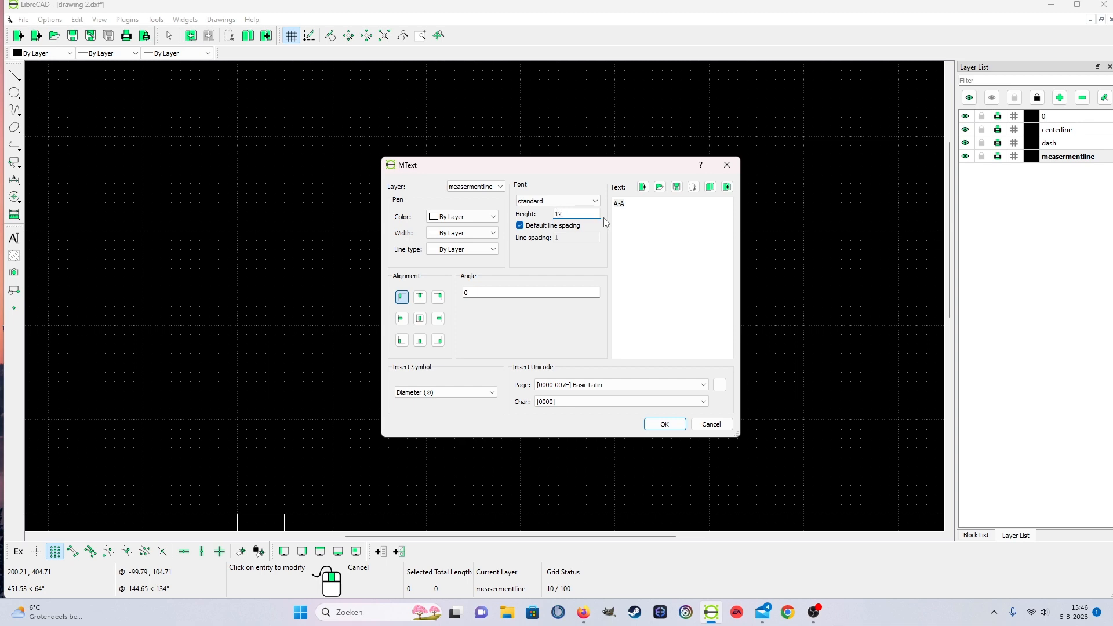
pyautogui.write('12')
pyautogui.click(665, 424)
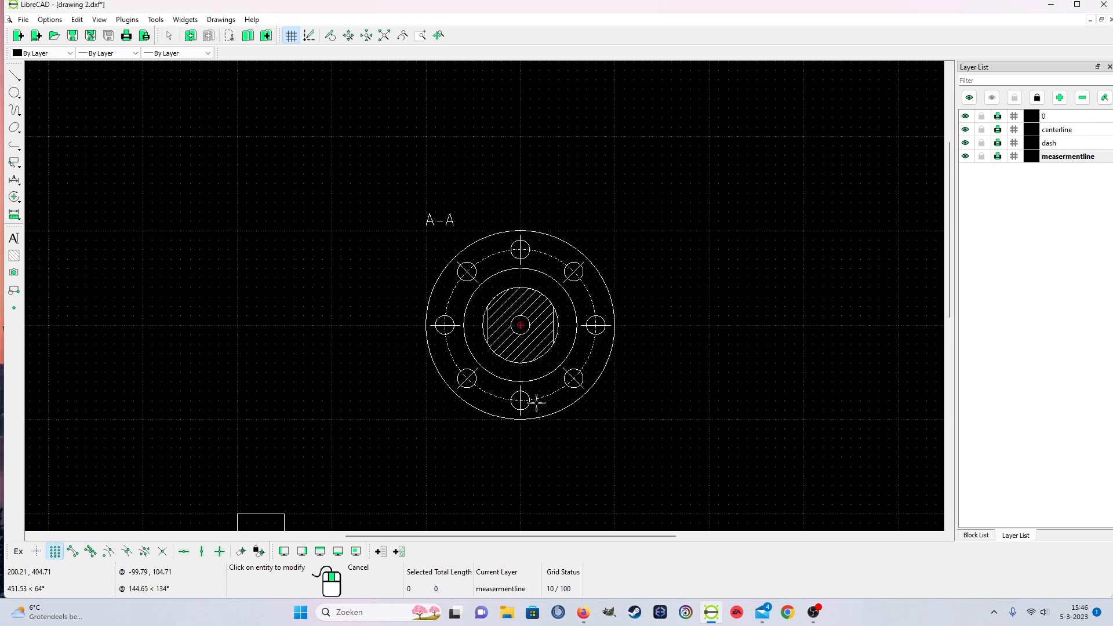
# Examine the completed A-A section view and compare it with the shaft side view and the flange views.
pyautogui.scroll(-2, 625, 444)
pyautogui.scroll(-1, 623, 383)
pyautogui.scroll(1, 587, 401)
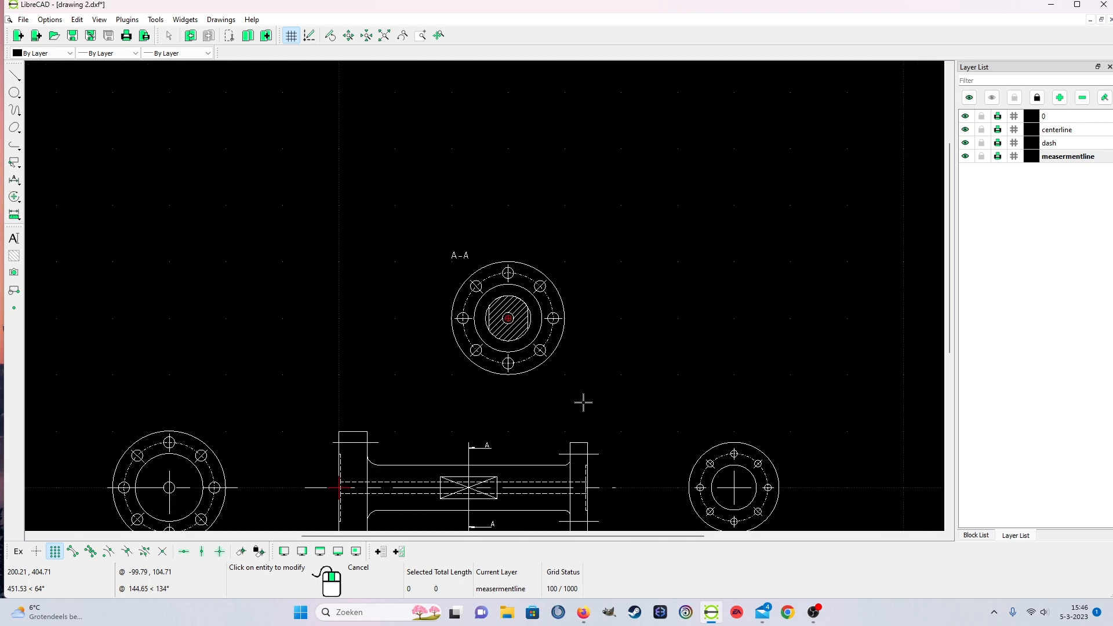
pyautogui.scroll(-1, 513, 457)
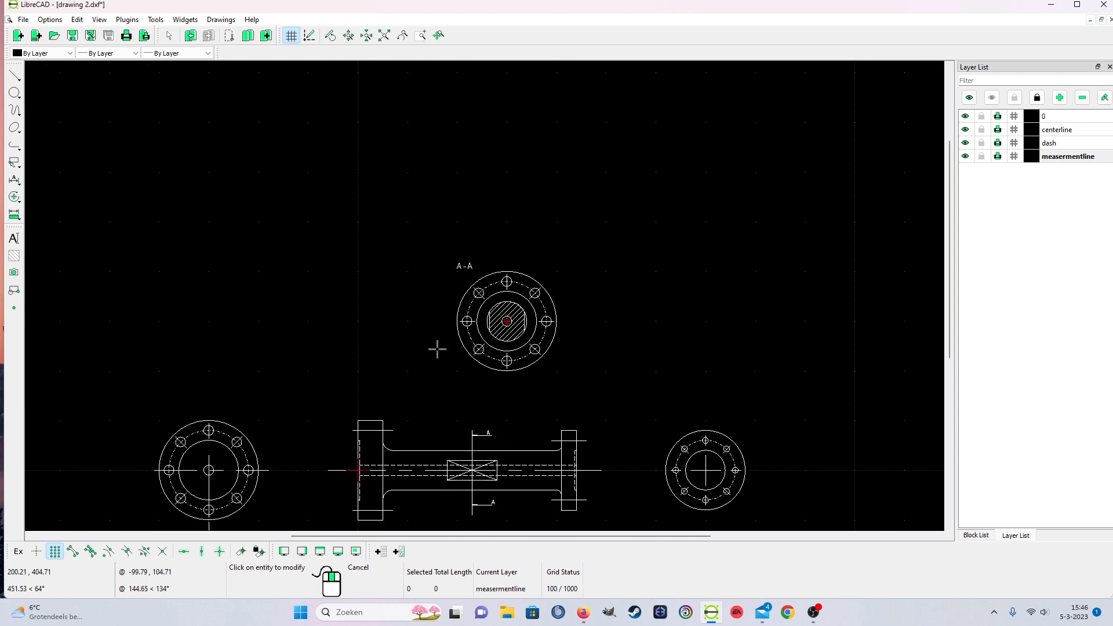
pyautogui.scroll(5, 459, 351)
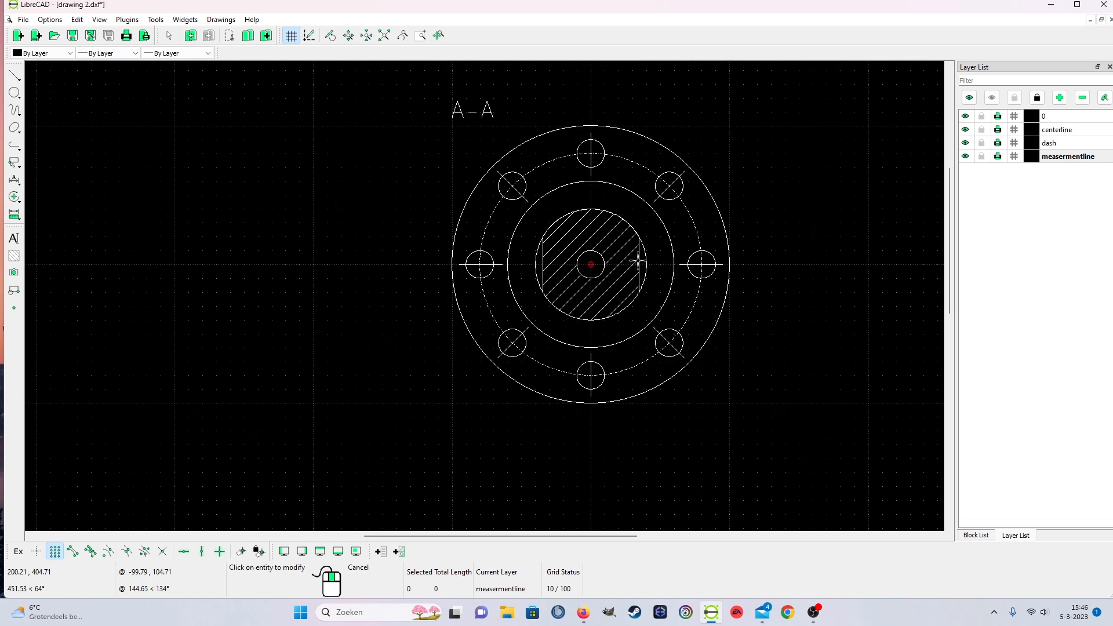
pyautogui.scroll(-5, 615, 348)
pyautogui.scroll(-2, 426, 538)
pyautogui.scroll(3, 392, 492)
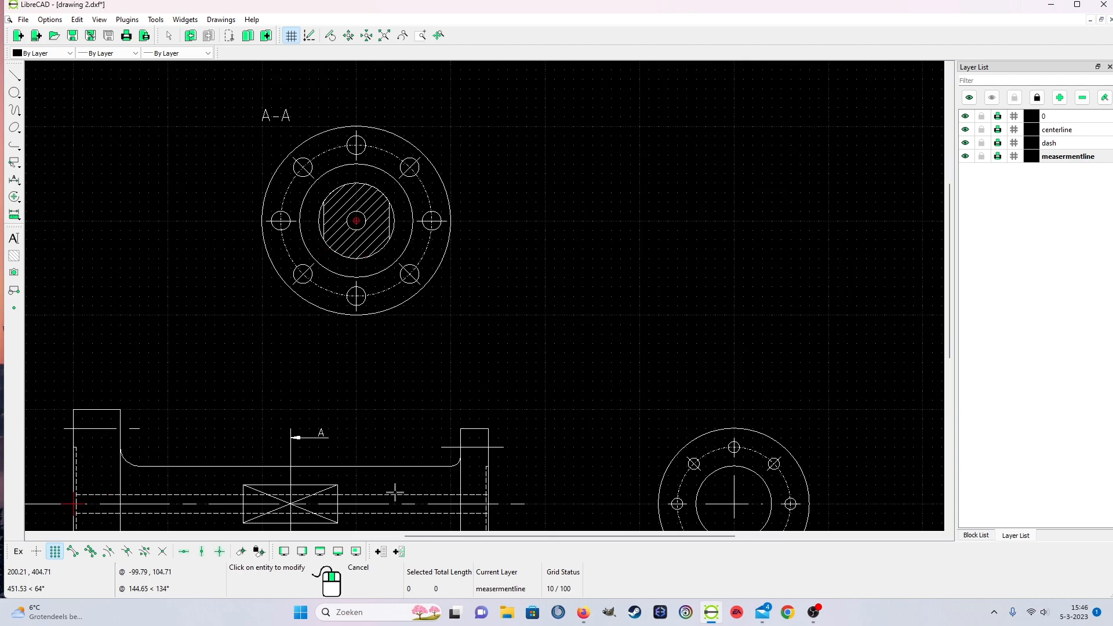
pyautogui.scroll(-3, 300, 499)
pyautogui.scroll(4, 300, 499)
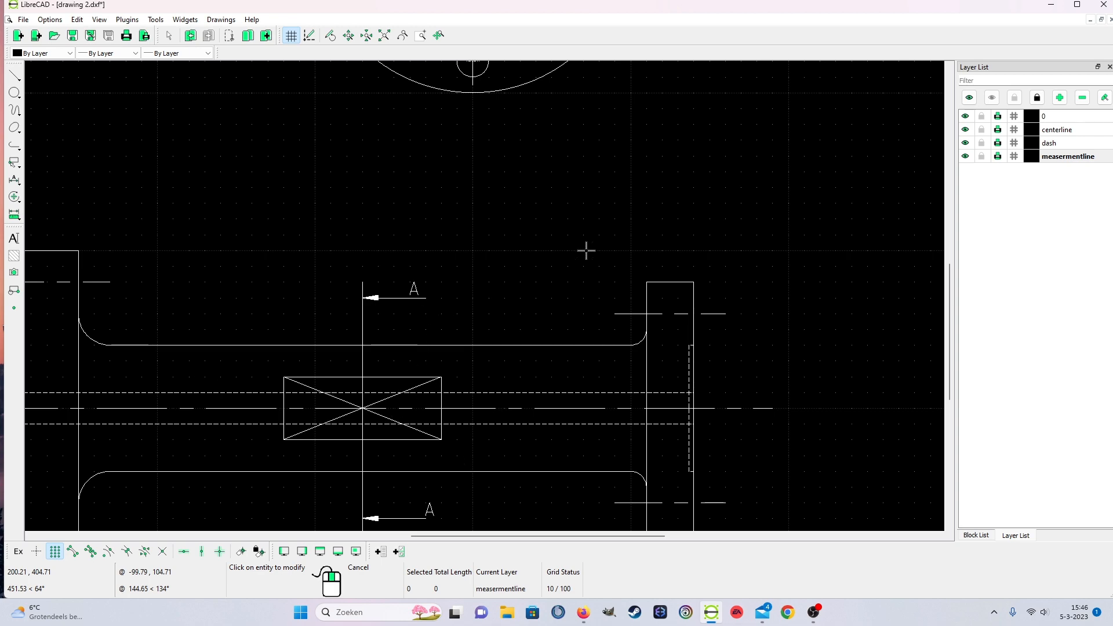
pyautogui.scroll(-4, 509, 210)
pyautogui.scroll(4, 497, 236)
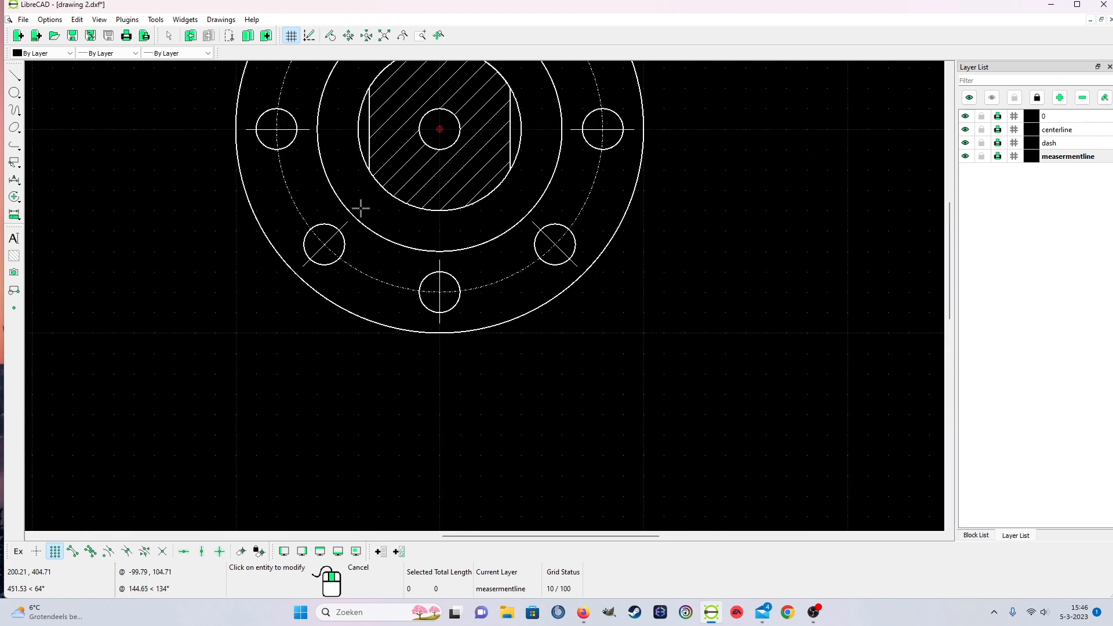
pyautogui.scroll(-3, 435, 393)
pyautogui.scroll(1, 341, 514)
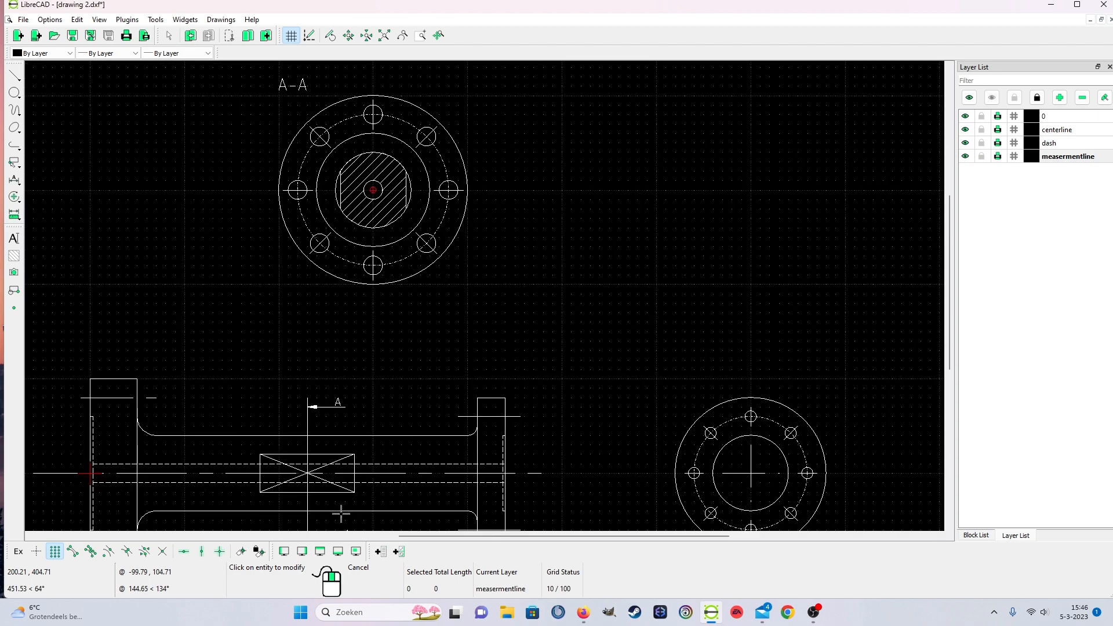
pyautogui.scroll(1, 333, 496)
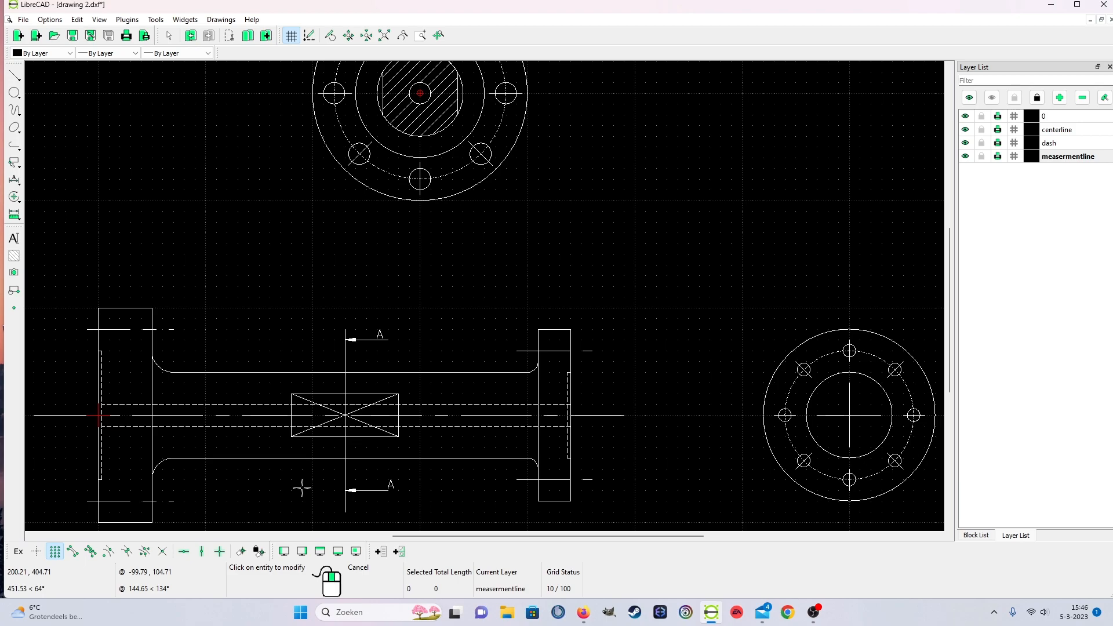
# Examine the shaft side view with its A-A cutting-plane marks and the layout of the surrounding flange and section views.
pyautogui.scroll(-2, 490, 265)
pyautogui.scroll(1, 470, 322)
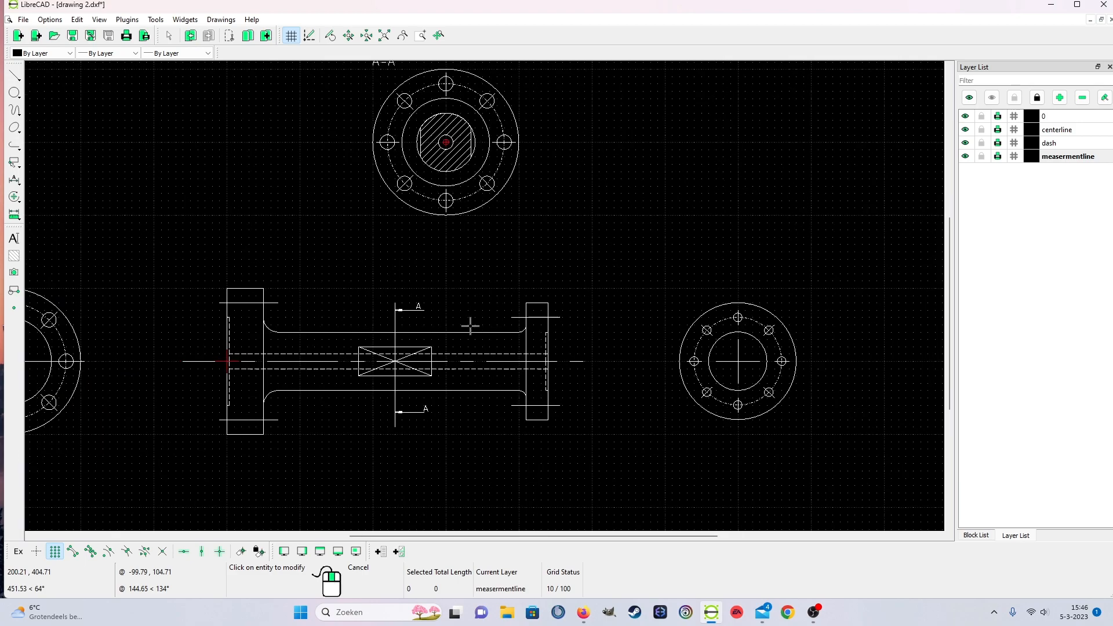
pyautogui.scroll(-1, 458, 255)
pyautogui.scroll(2, 409, 437)
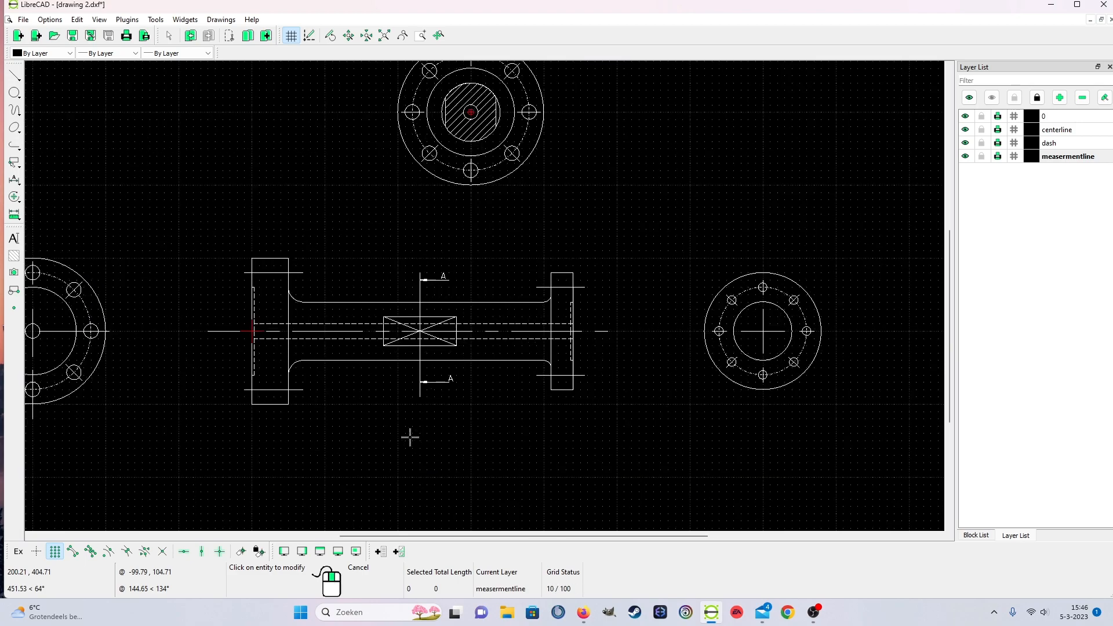
pyautogui.scroll(-1, 425, 414)
pyautogui.scroll(-1, 429, 408)
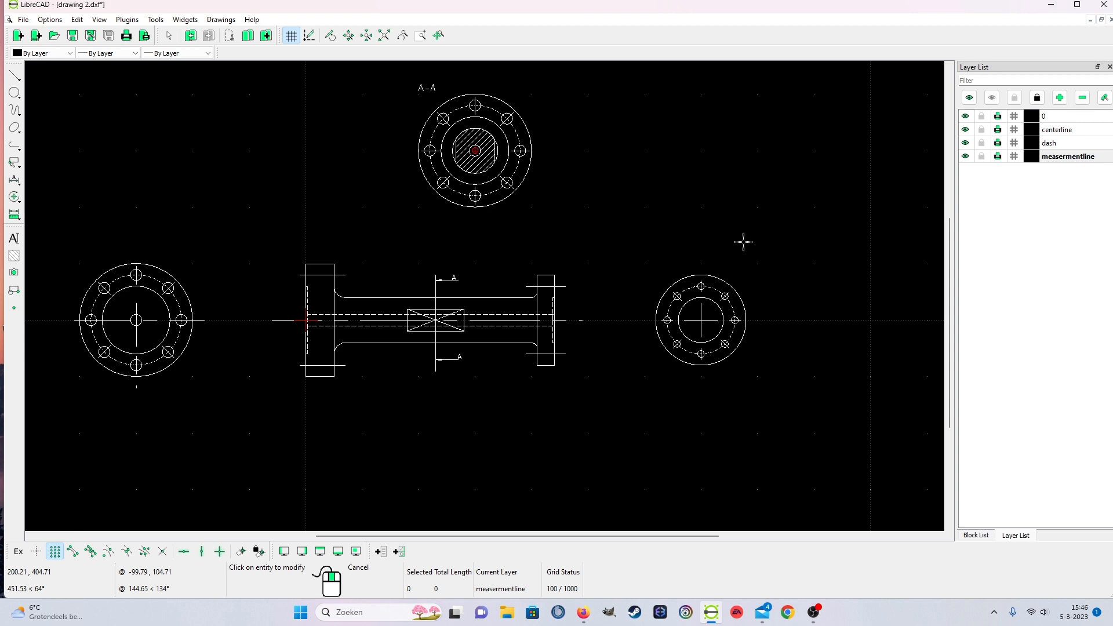
pyautogui.scroll(-2, 412, 191)
pyautogui.scroll(1, 405, 194)
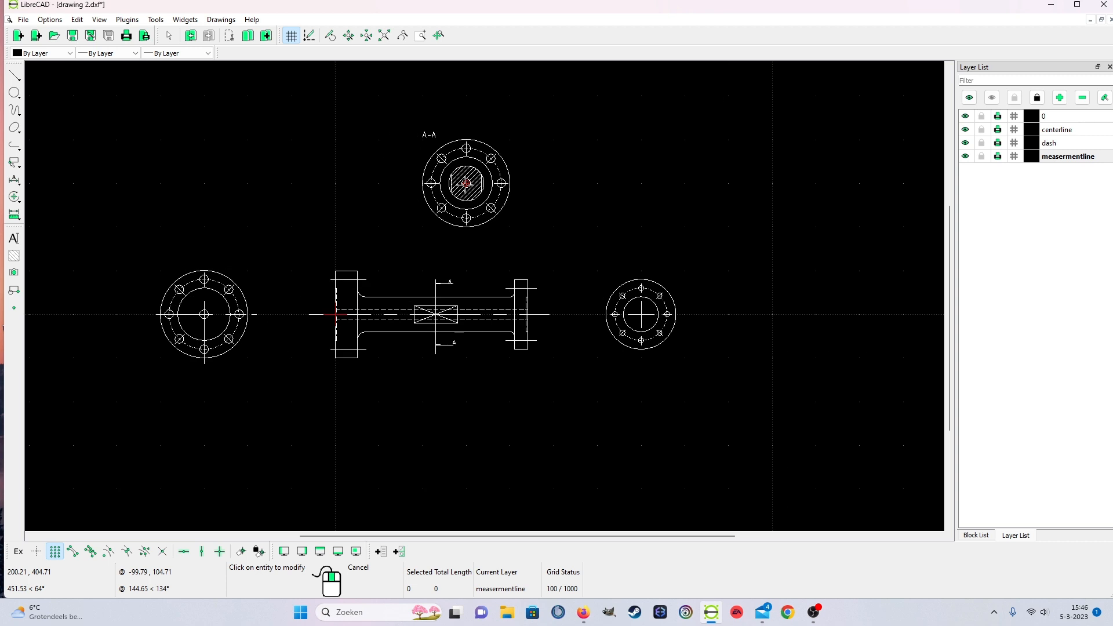
pyautogui.click(474, 193)
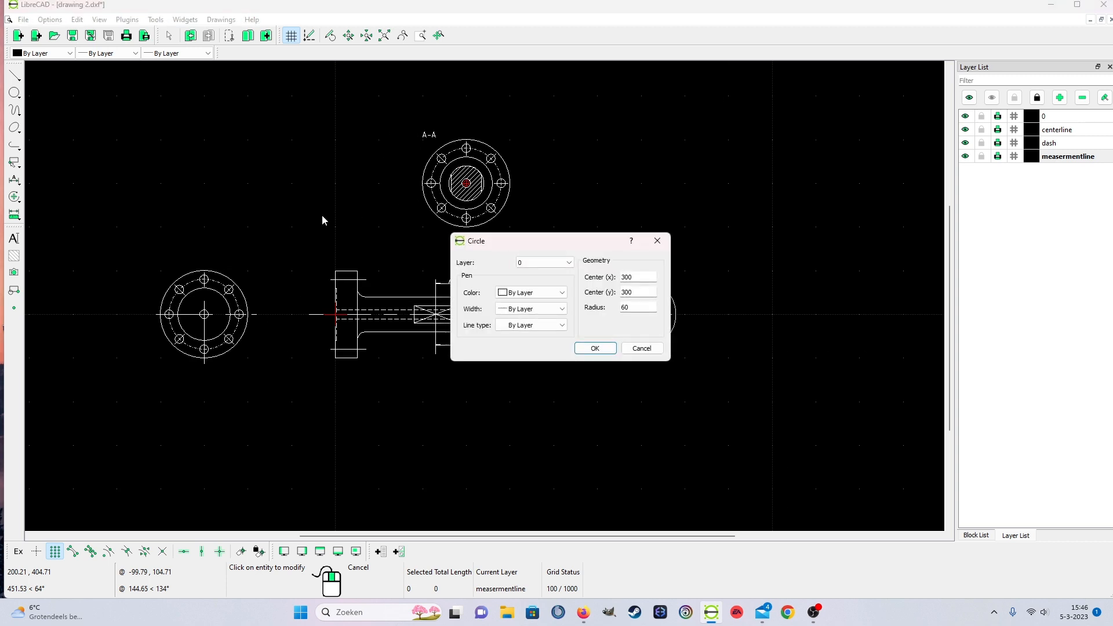
pyautogui.click(657, 241)
pyautogui.rightClick(609, 223)
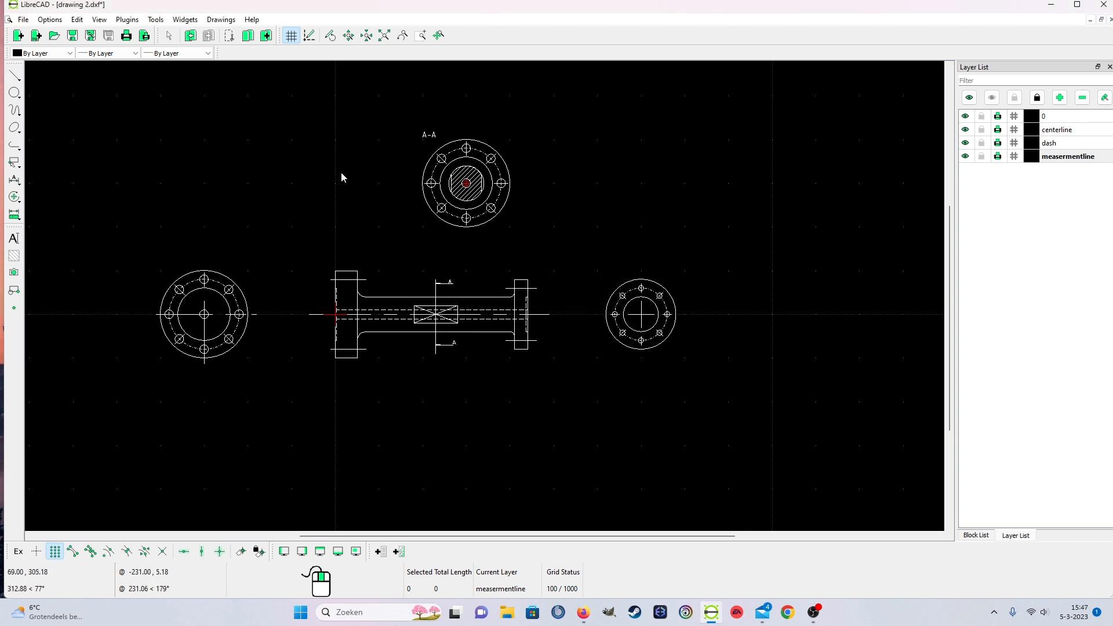
# Move the whole A-A section view with its label from centre 300, 300 to 100, 300, deleting the original, and deselect everything.
pyautogui.moveTo(353, 84); pyautogui.dragTo(529, 228)
pyautogui.rightClick(607, 208)
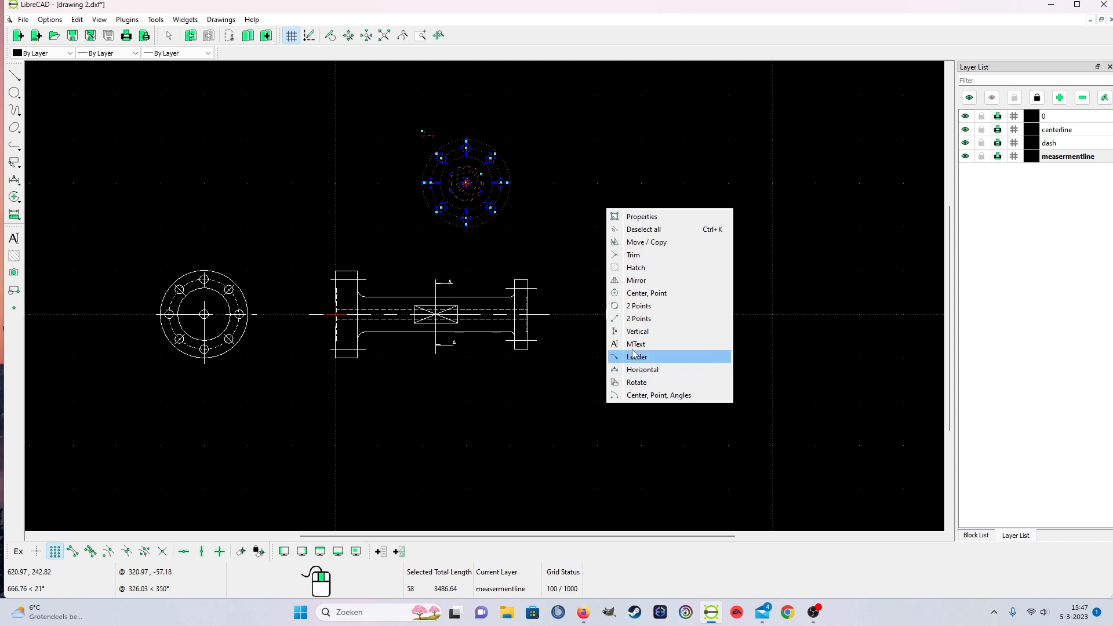
pyautogui.click(645, 242)
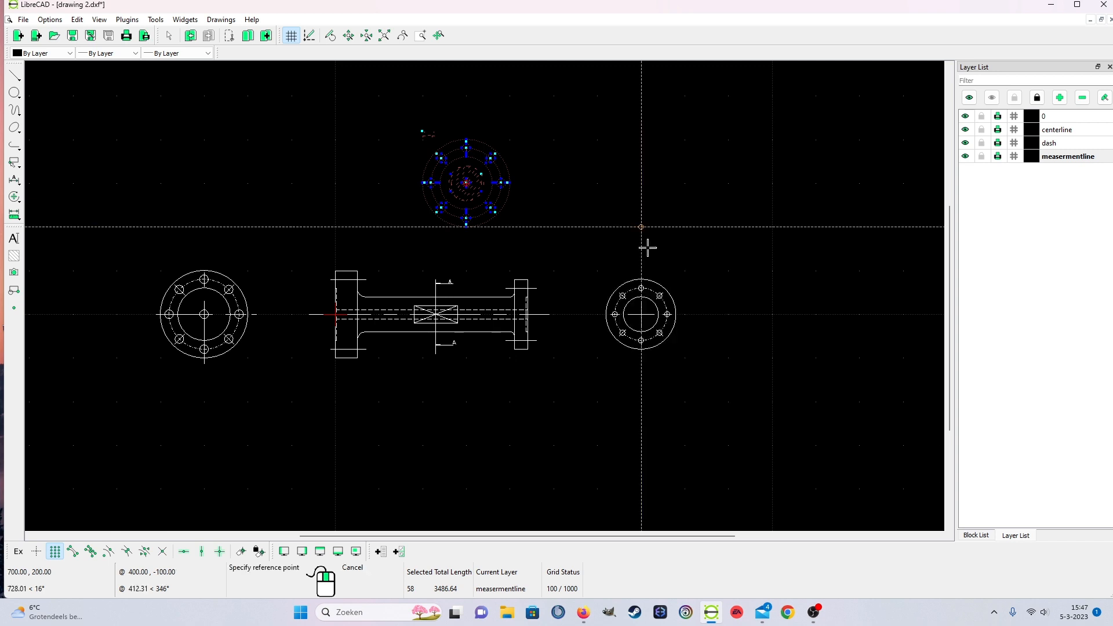
pyautogui.click(466, 183)
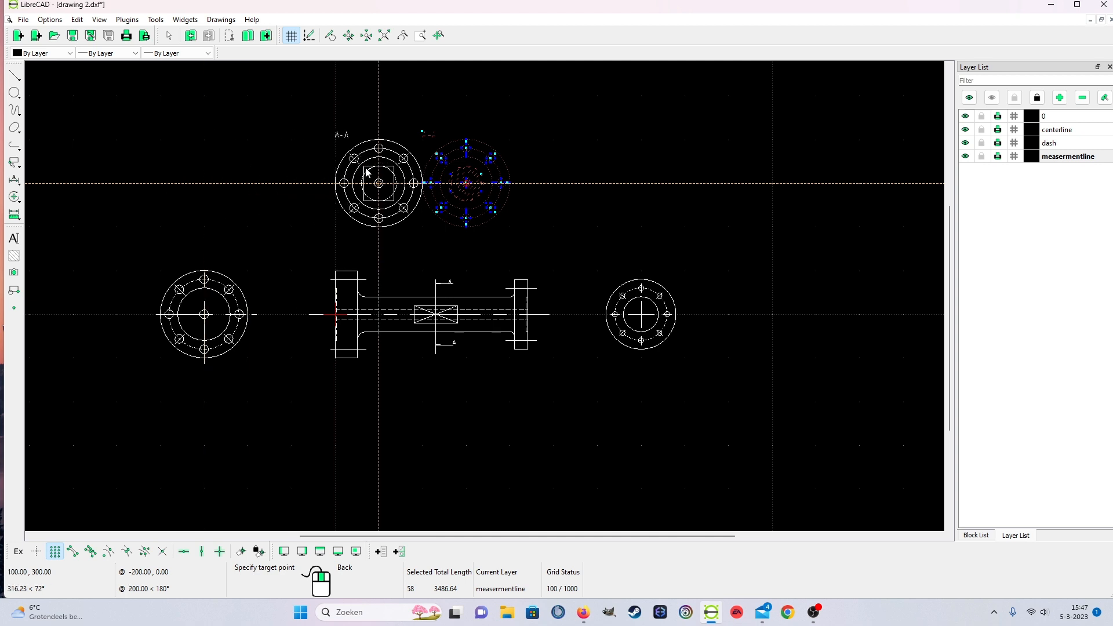
pyautogui.click(367, 173)
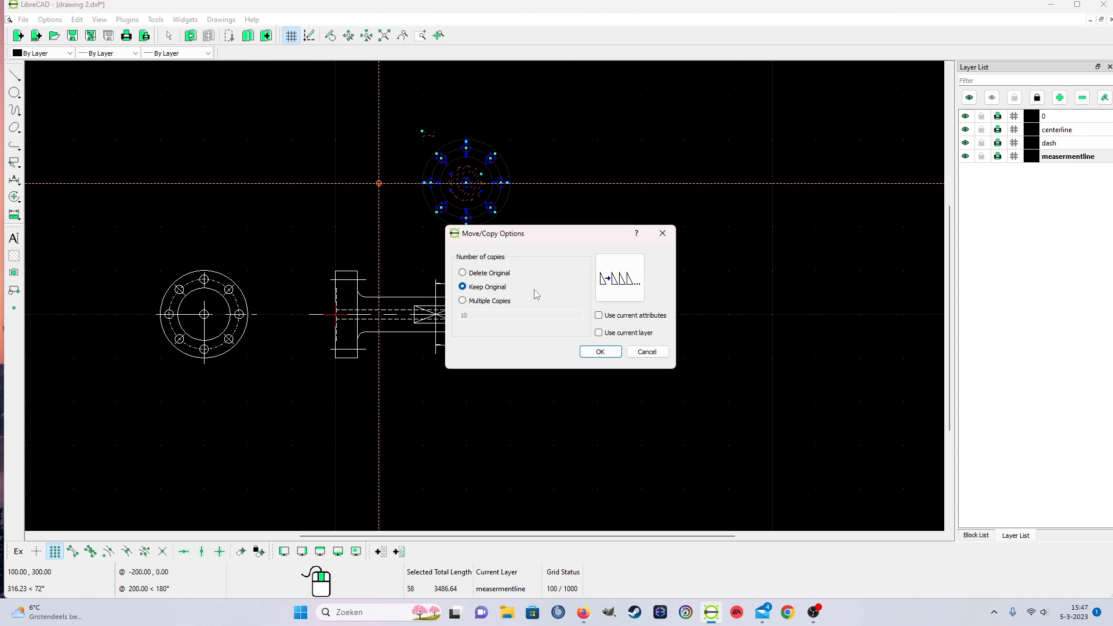
pyautogui.click(498, 273)
pyautogui.click(600, 352)
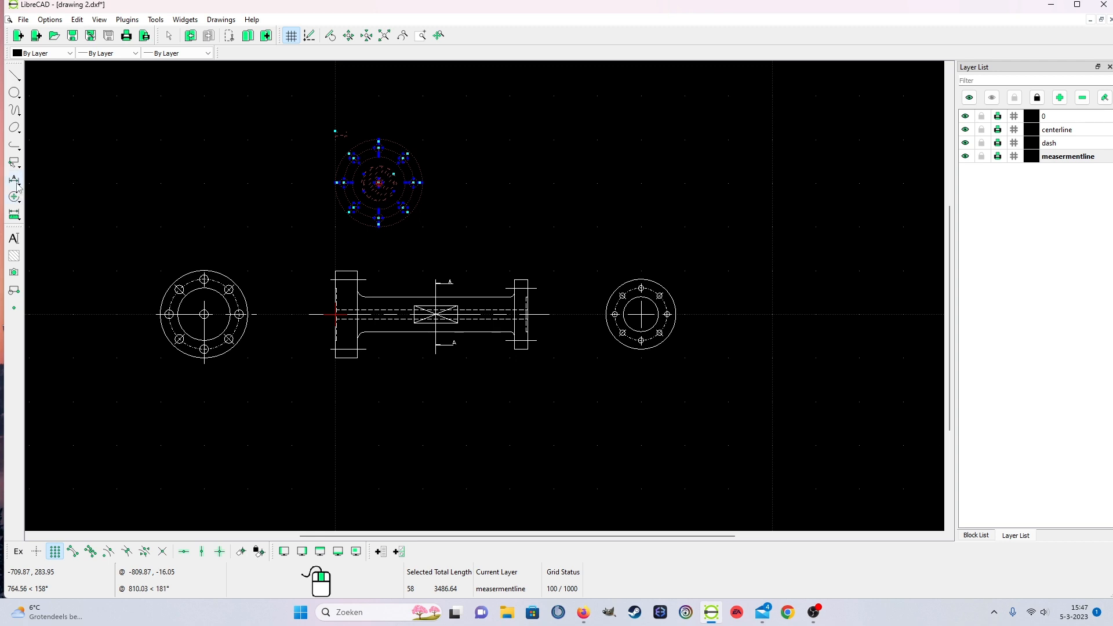
pyautogui.click(14, 165)
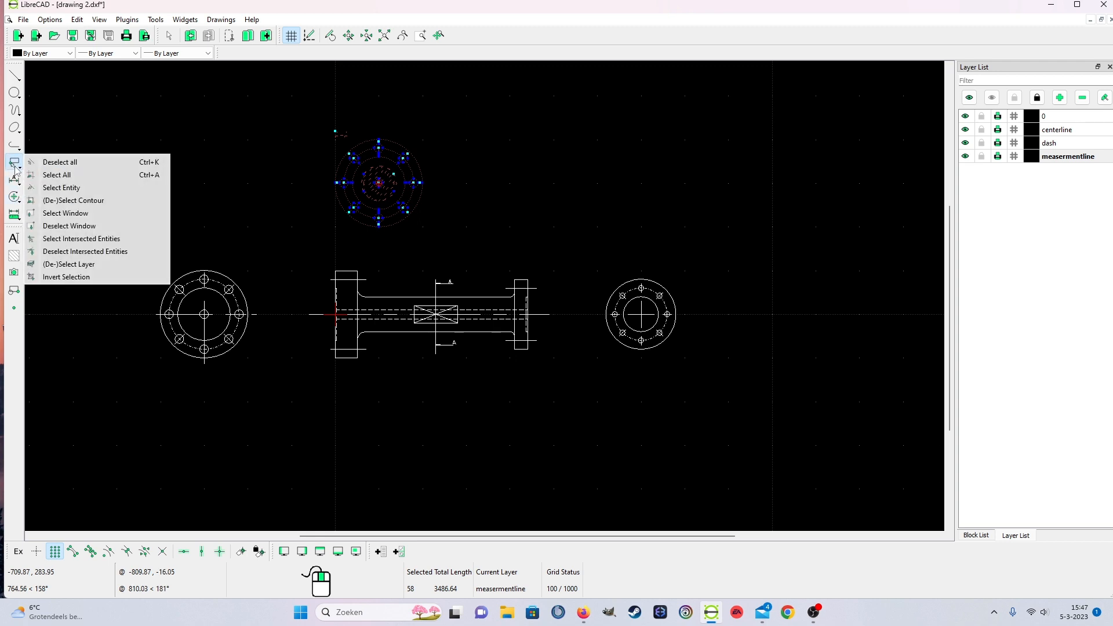
pyautogui.click(70, 166)
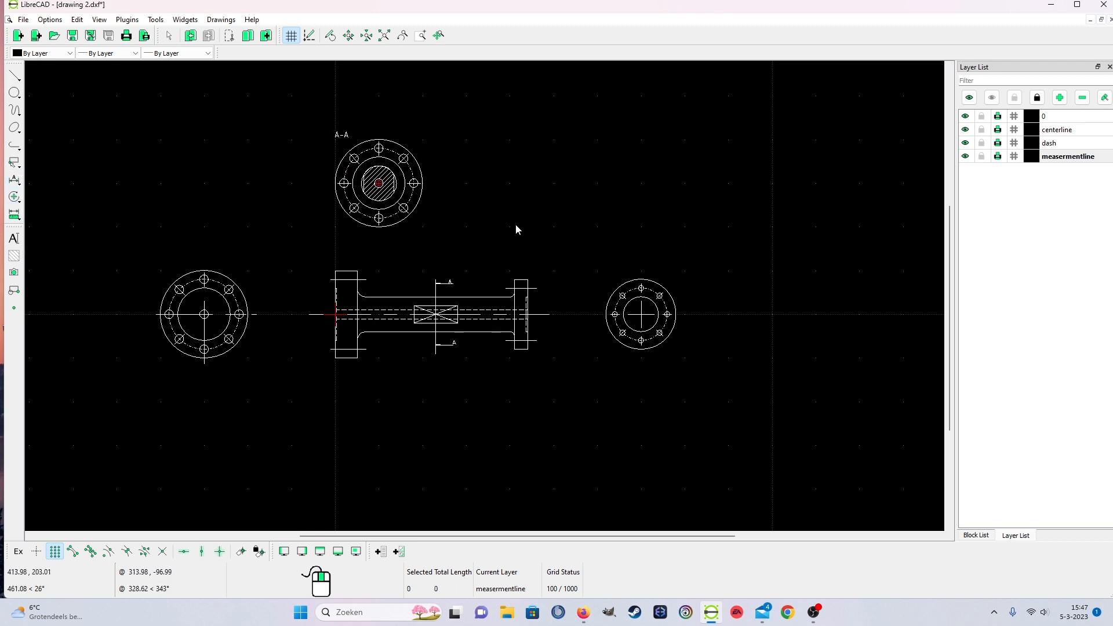
# Examine the flange views, the shaft side view and the repositioned A-A section view.
pyautogui.scroll(1, 314, 384)
pyautogui.scroll(-1, 316, 371)
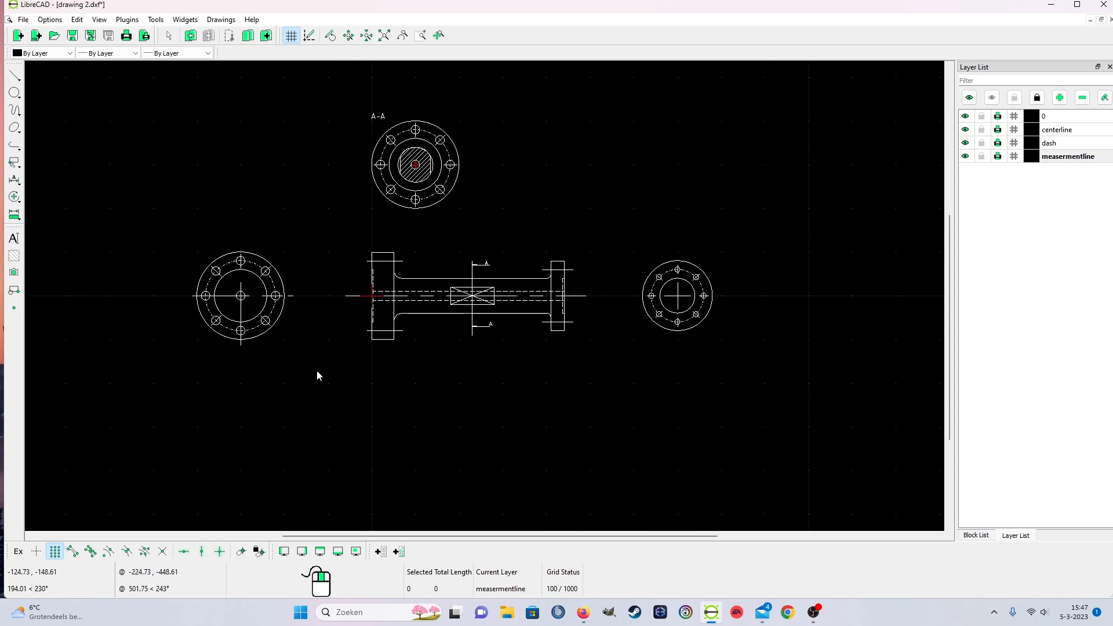
pyautogui.scroll(3, 319, 398)
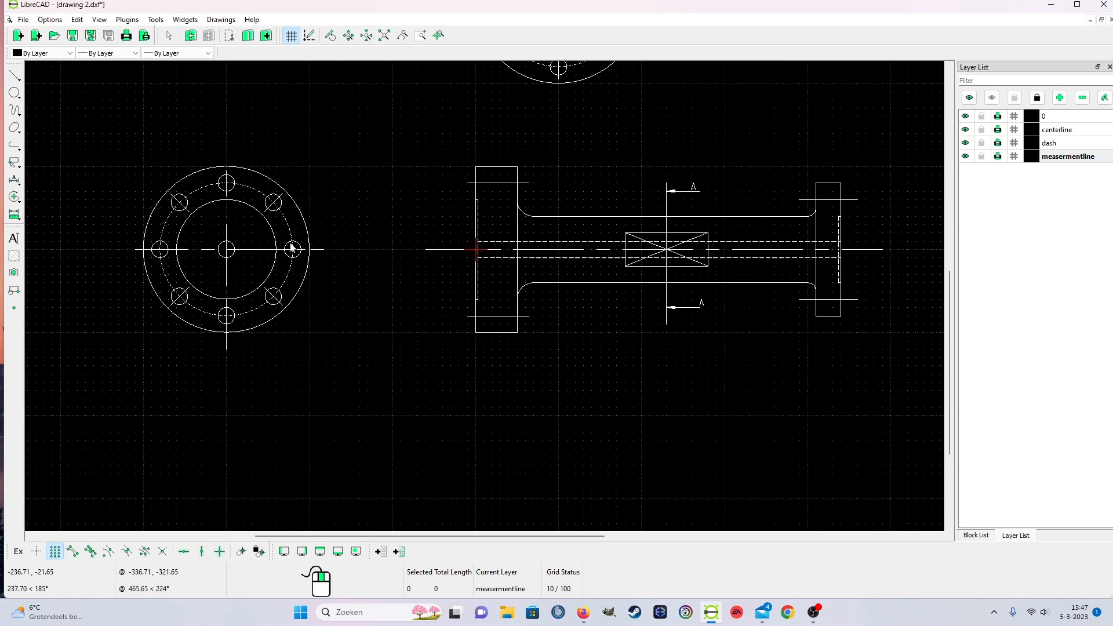
pyautogui.scroll(-1, 478, 325)
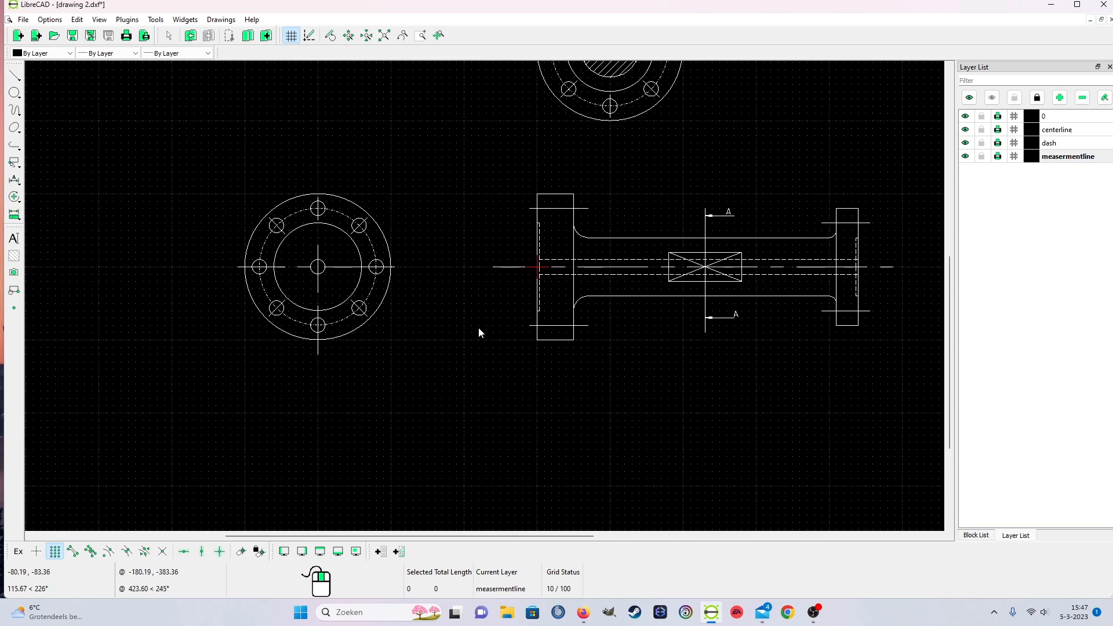
pyautogui.scroll(3, 902, 181)
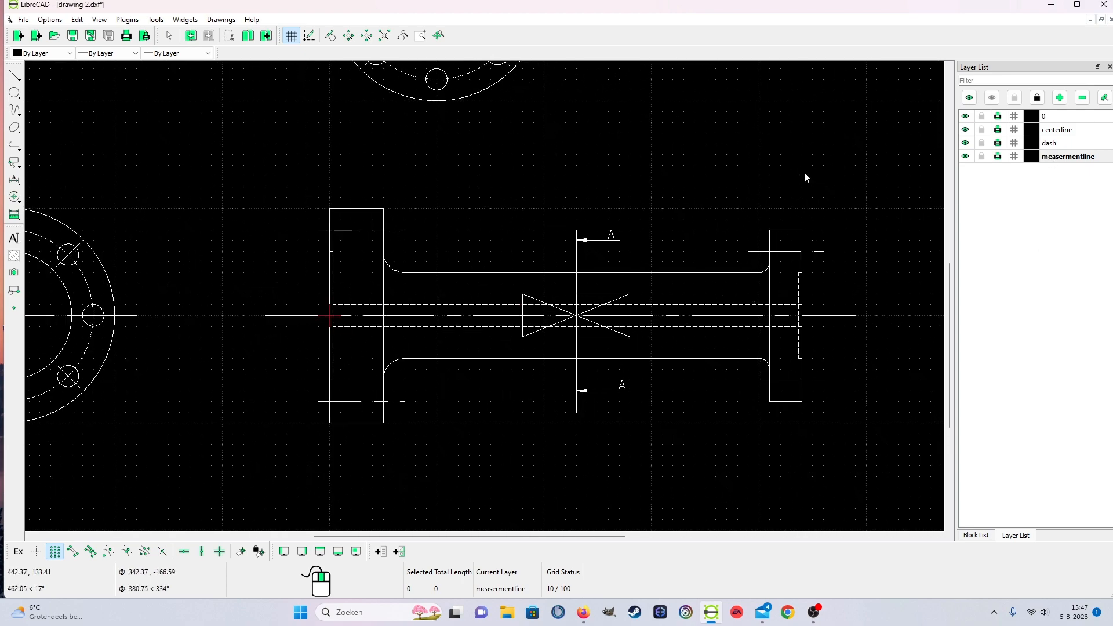
pyautogui.scroll(-3, 730, 151)
pyautogui.scroll(-3, 521, 135)
pyautogui.scroll(6, 478, 142)
pyautogui.scroll(-3, 515, 162)
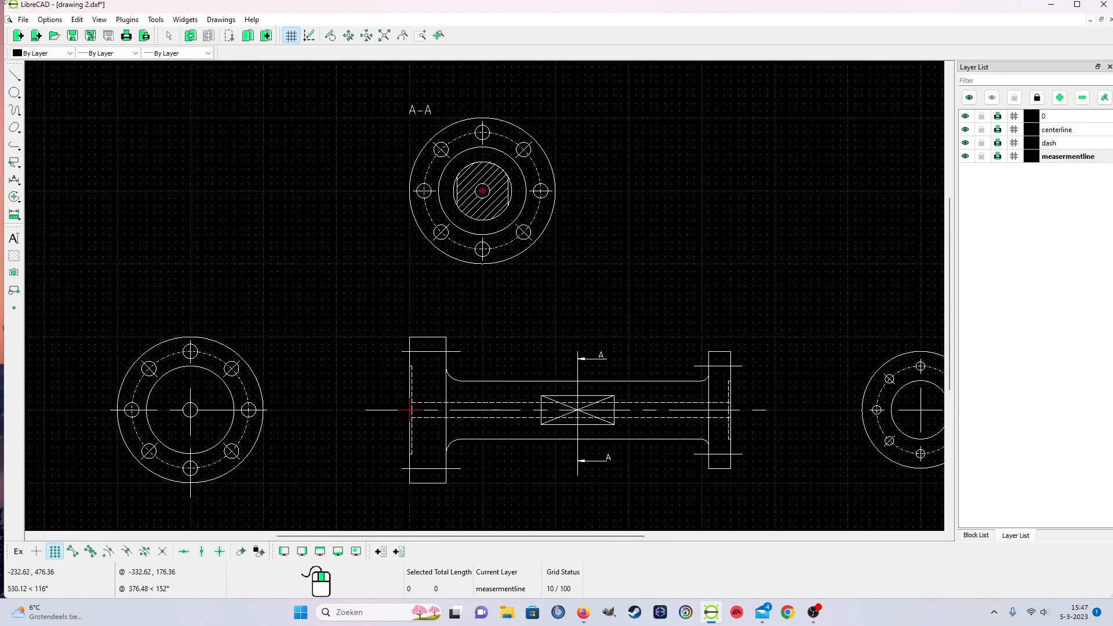
# Save the drawing under its existing name, drawing 2.dxf.
pyautogui.click(23, 20)
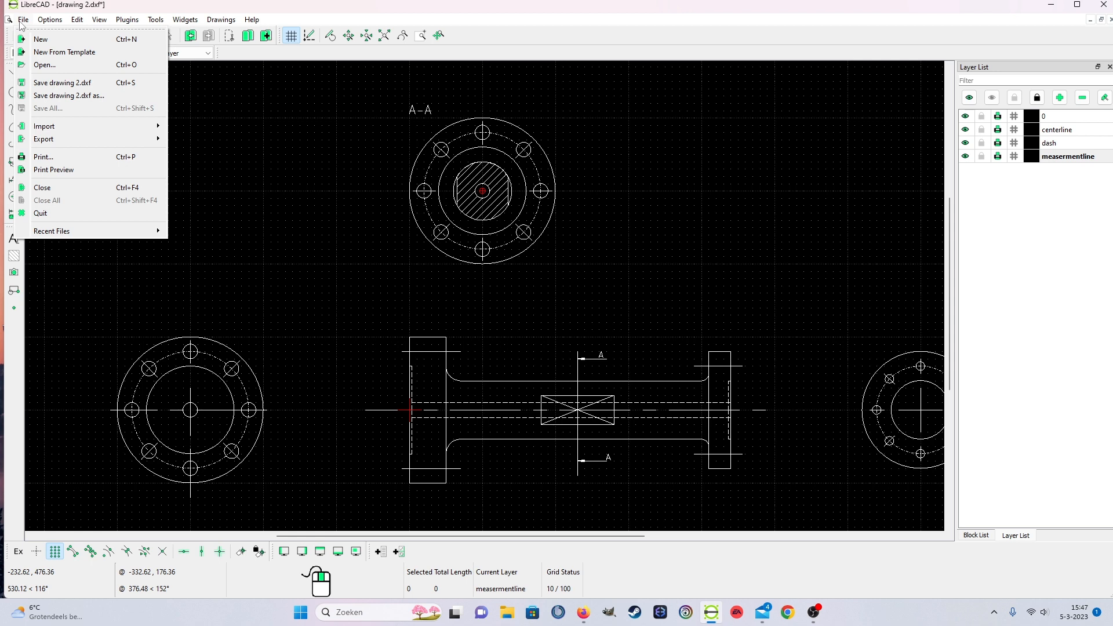
pyautogui.click(53, 86)
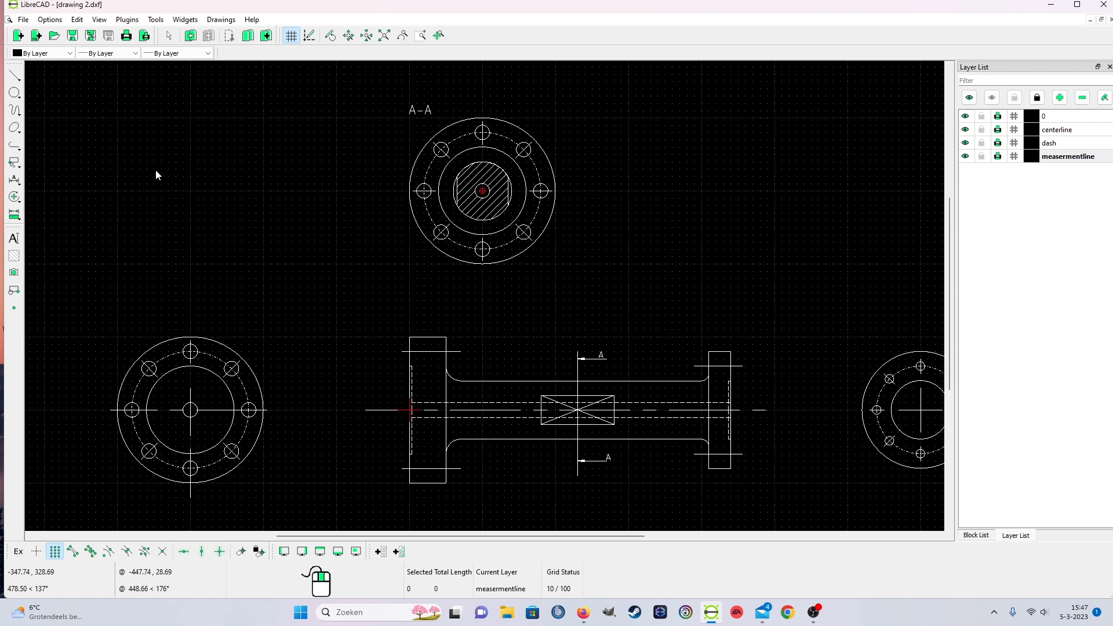
pyautogui.scroll(-3, 414, 193)
pyautogui.scroll(1, 405, 239)
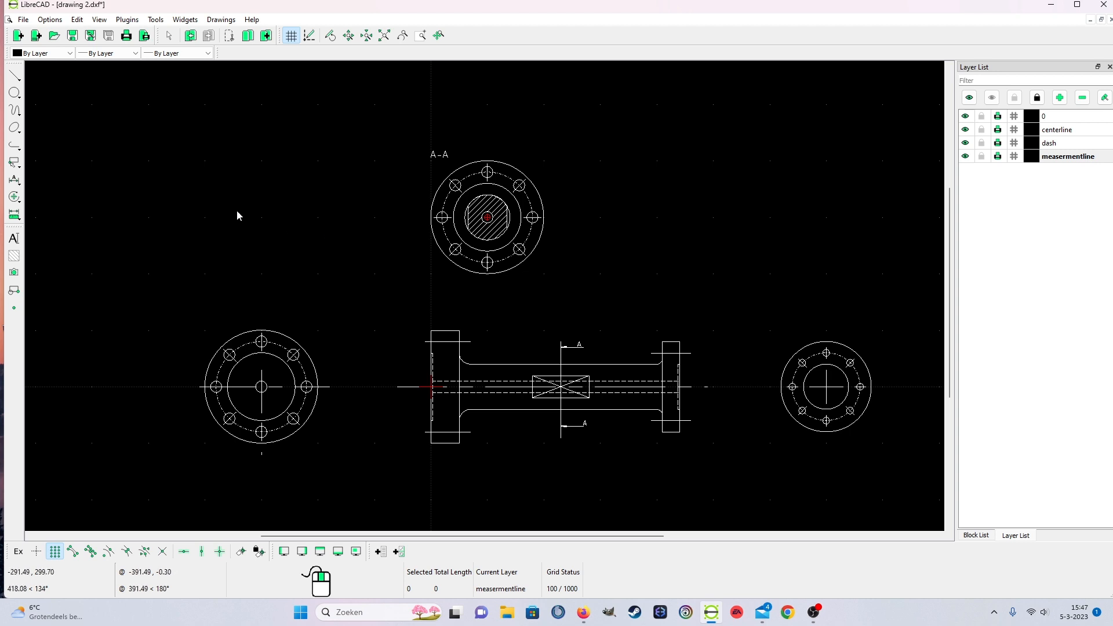
# Add a horizontal dimension for the large flange's thickness in the side view, placing its line 40 below the flange's lower edge.
pyautogui.click(14, 181)
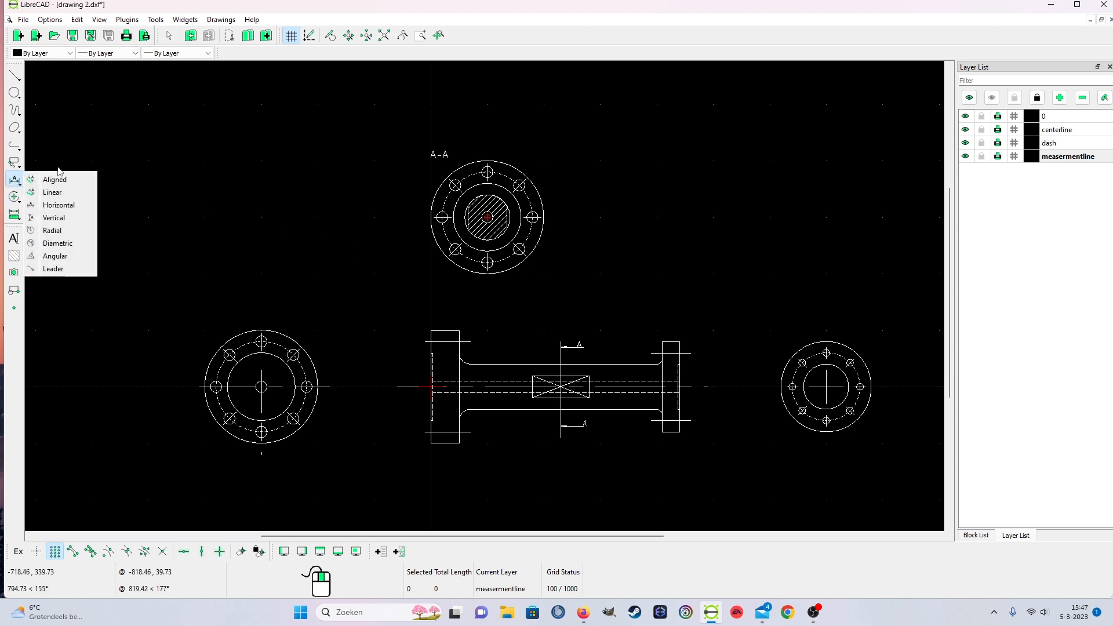
pyautogui.click(58, 205)
pyautogui.scroll(4, 392, 417)
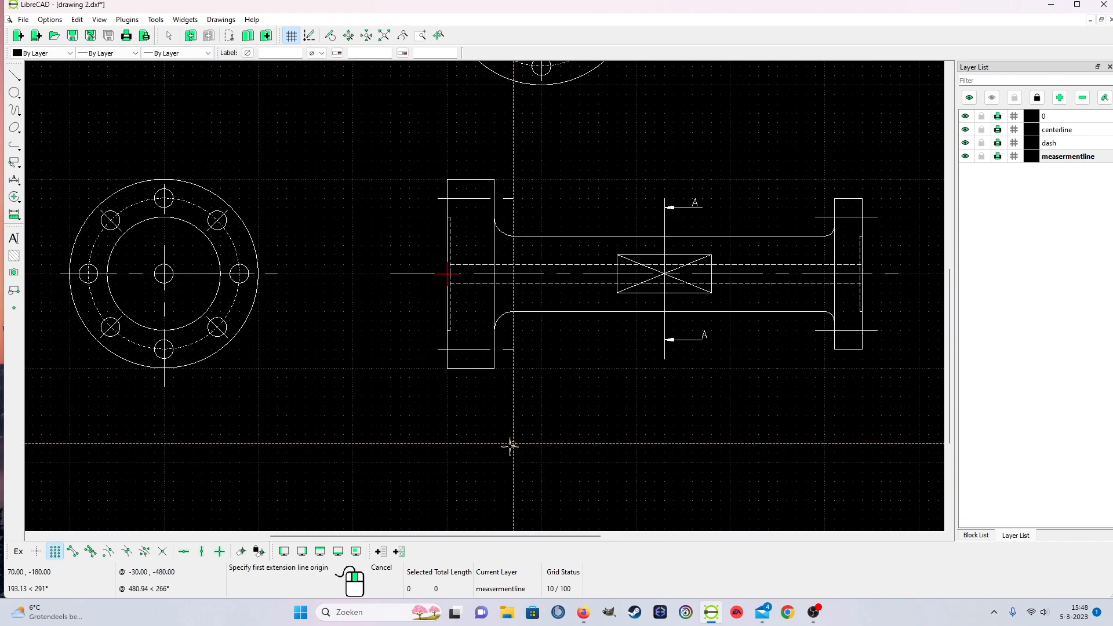
pyautogui.scroll(5, 463, 362)
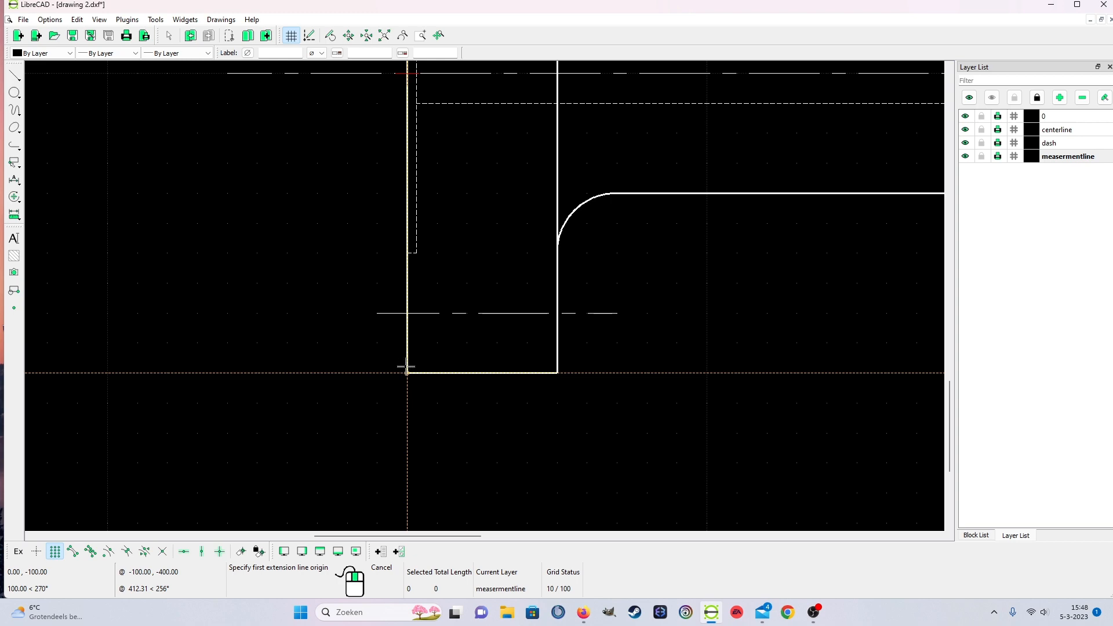
pyautogui.click(407, 367)
pyautogui.click(563, 374)
pyautogui.scroll(-1, 548, 469)
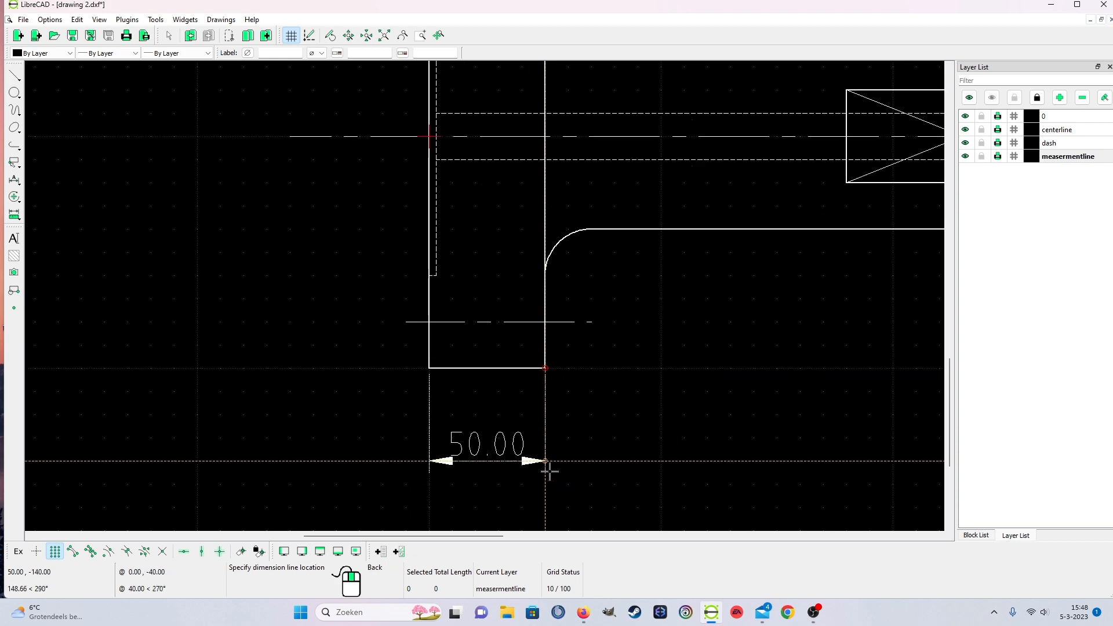
pyautogui.click(545, 471)
# Dimension the horizontal distance from the large flange's outer face to the small flange's inner face, with the line at about y = -190.
pyautogui.scroll(-2, 580, 453)
pyautogui.scroll(1, 525, 480)
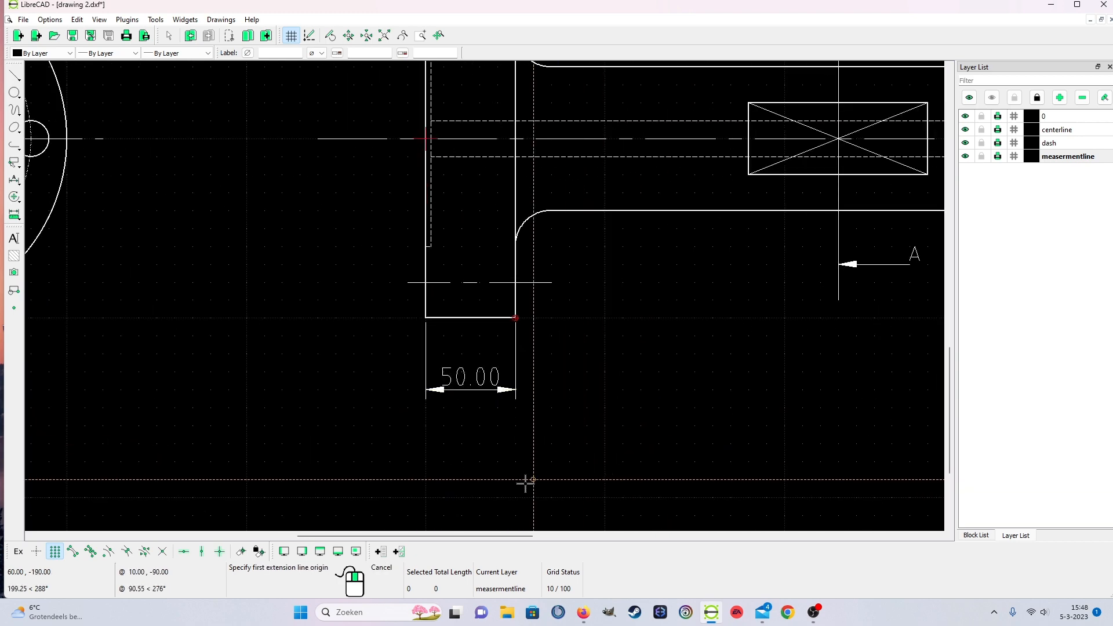
pyautogui.click(427, 315)
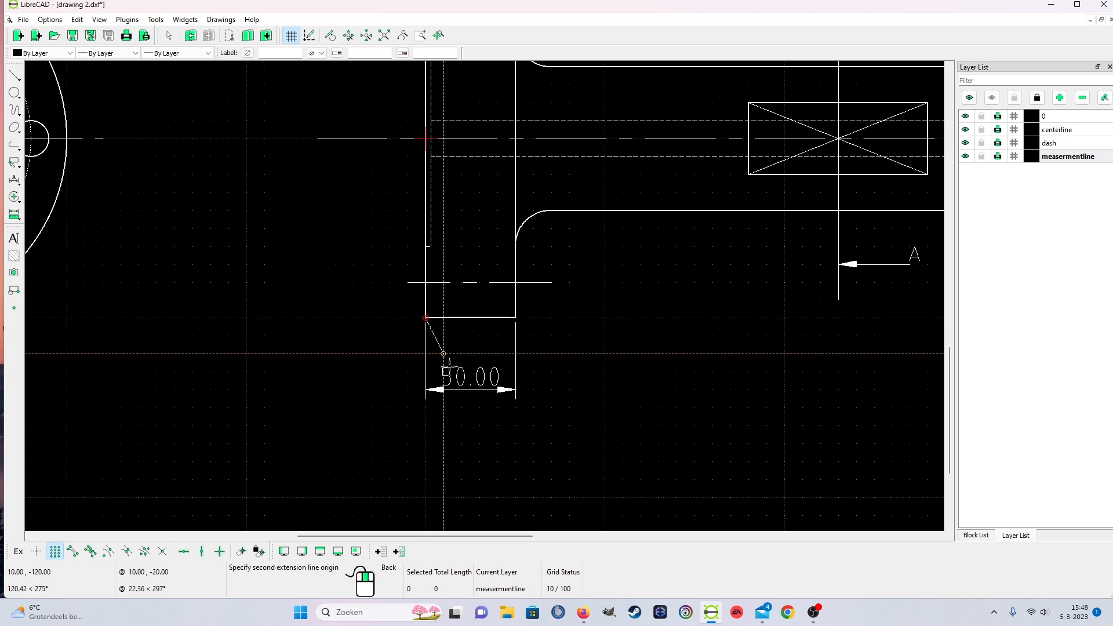
pyautogui.scroll(-3, 667, 495)
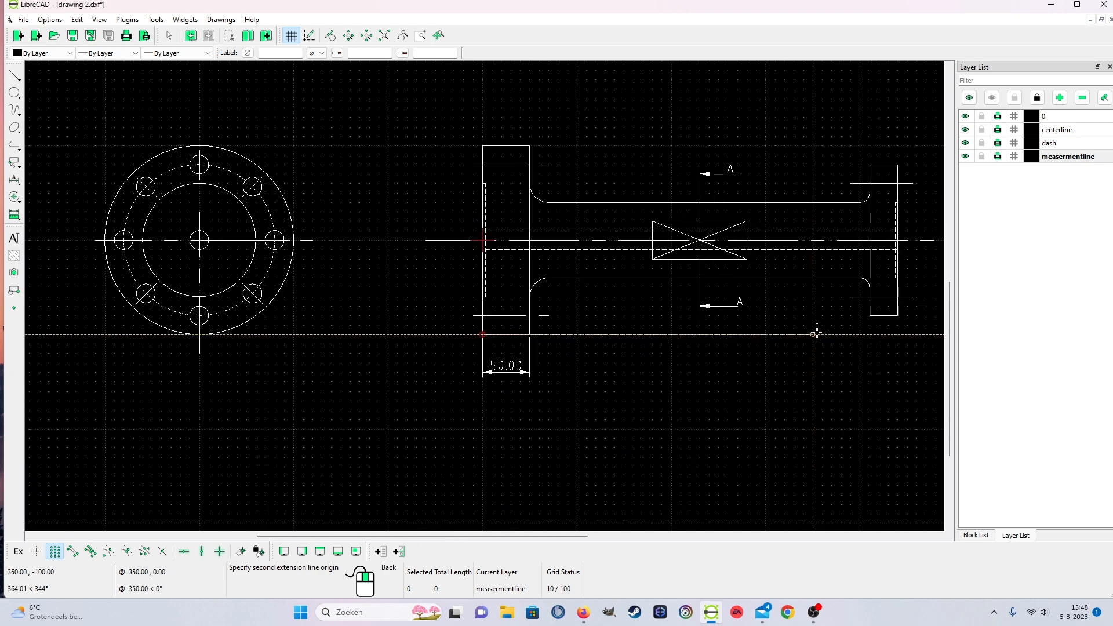
pyautogui.click(870, 315)
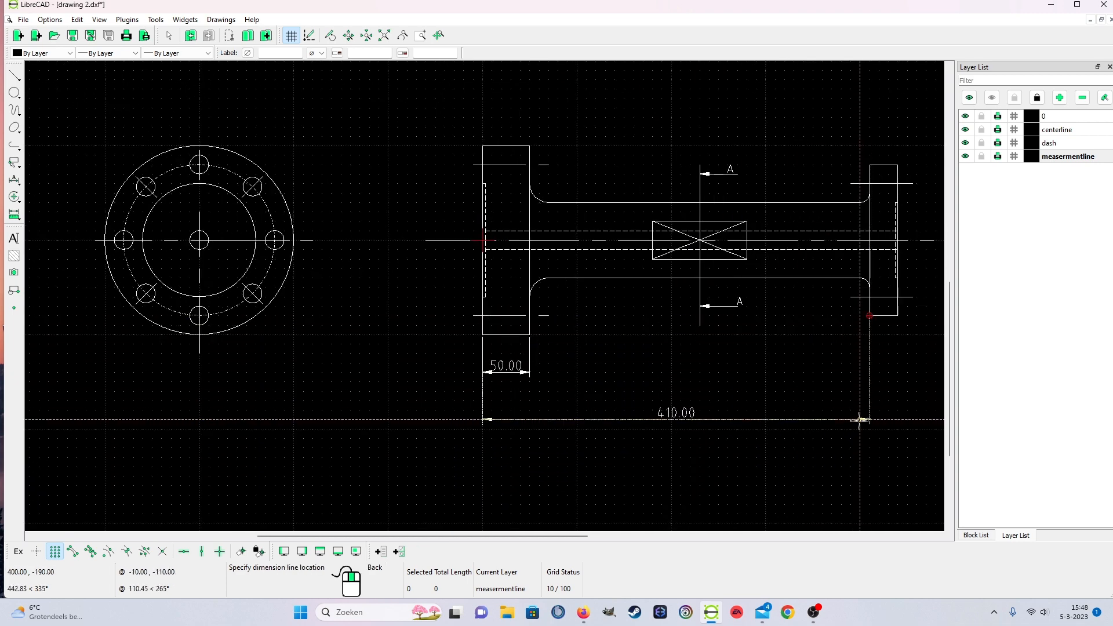
pyautogui.click(860, 410)
# Add a horizontal dimension for the shaft's overall length, from the large flange's outer face to the small flange's outer face.
pyautogui.scroll(-2, 645, 448)
pyautogui.scroll(1, 566, 437)
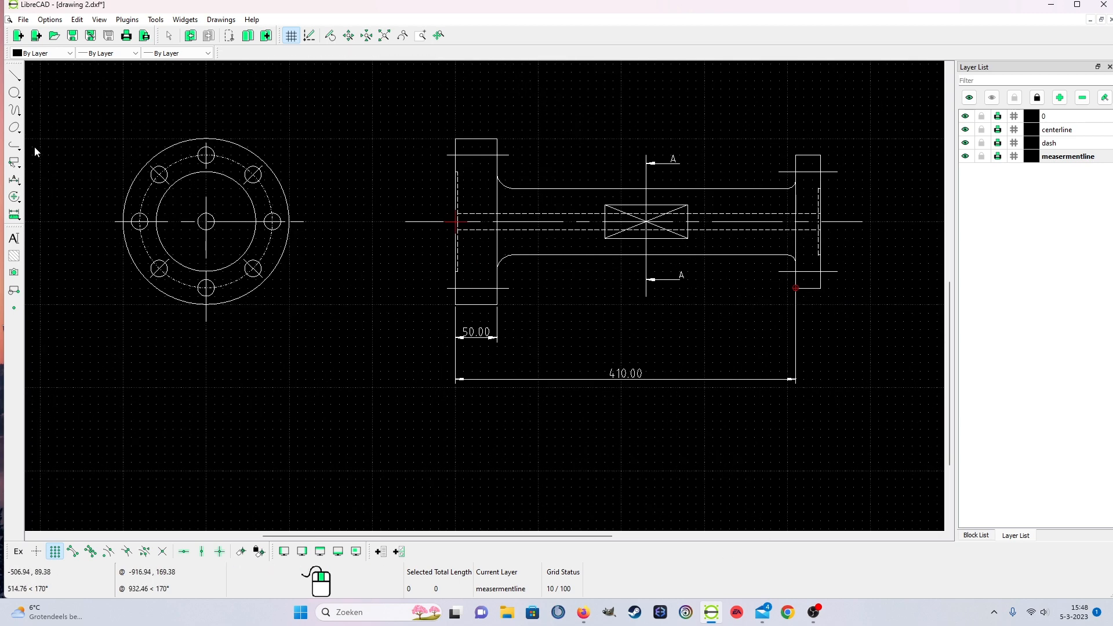
pyautogui.click(14, 180)
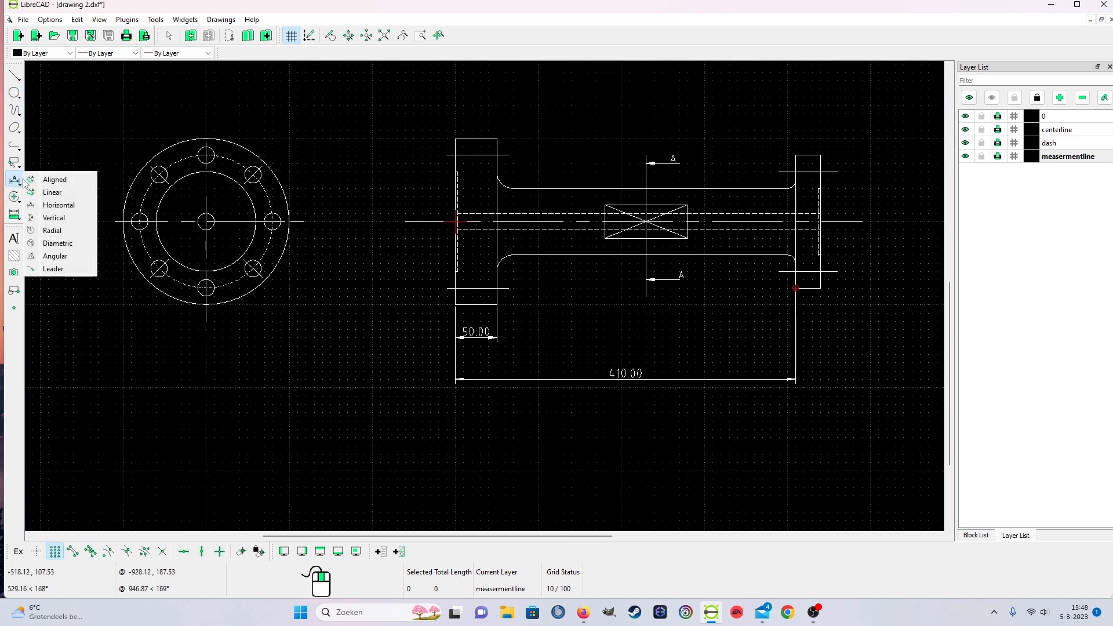
pyautogui.click(57, 205)
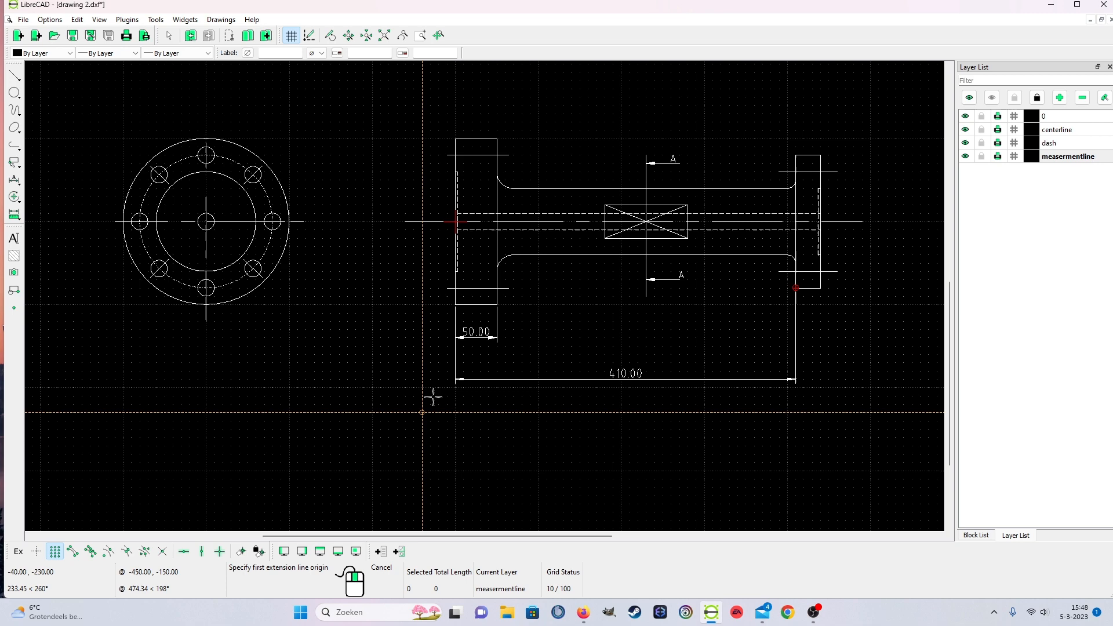
pyautogui.click(455, 304)
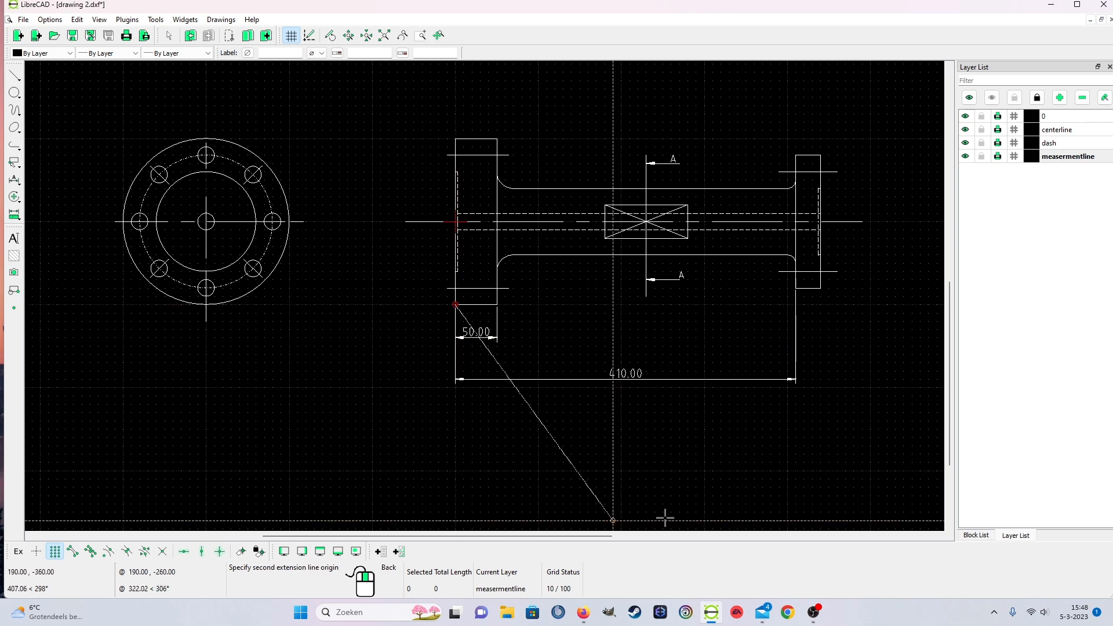
pyautogui.click(820, 288)
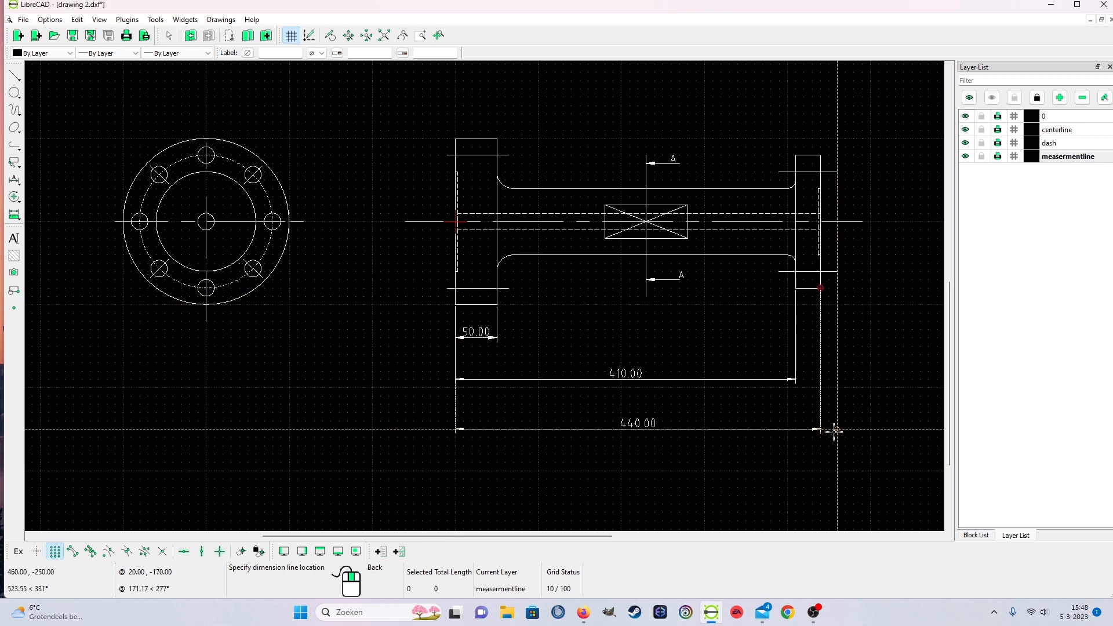
# Place the overall-length horizontal dimension of the side view beneath the 410.00 dimension.
pyautogui.click(835, 431)
pyautogui.rightClick(765, 451)
# Set the dimension line gap to 2 mm in the current drawing's dimension preferences.
pyautogui.scroll(2, 661, 473)
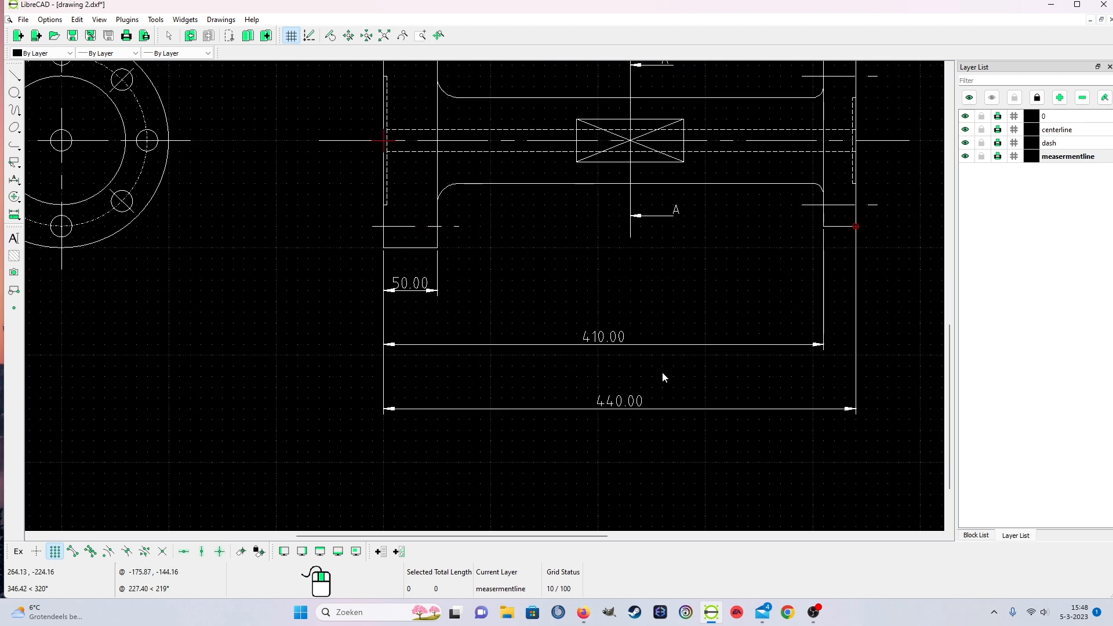
pyautogui.scroll(4, 401, 322)
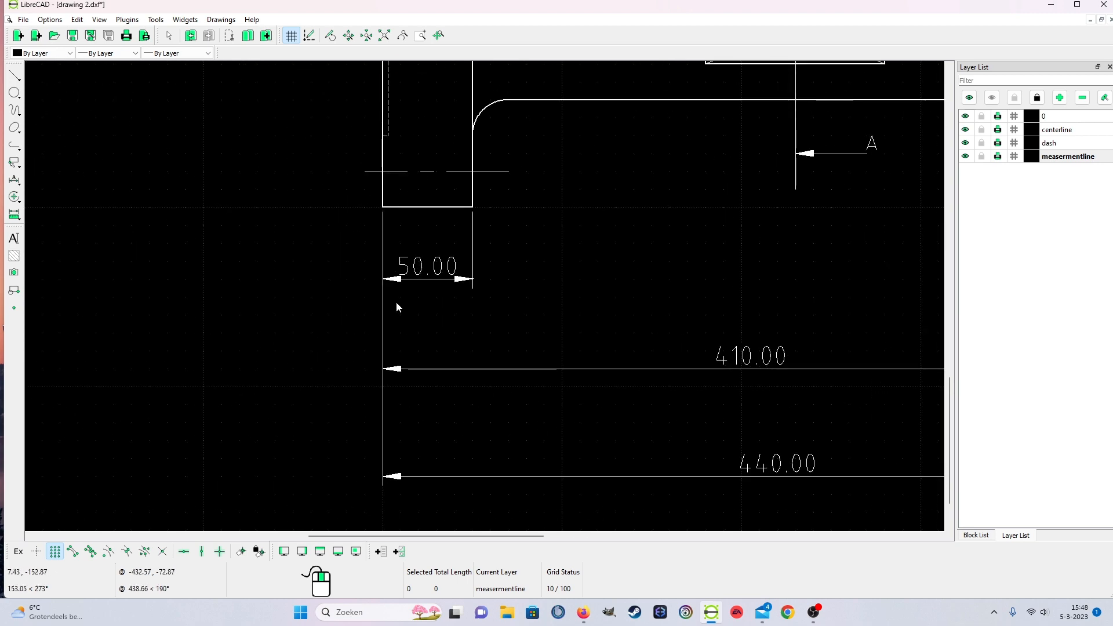
pyautogui.scroll(-2, 510, 336)
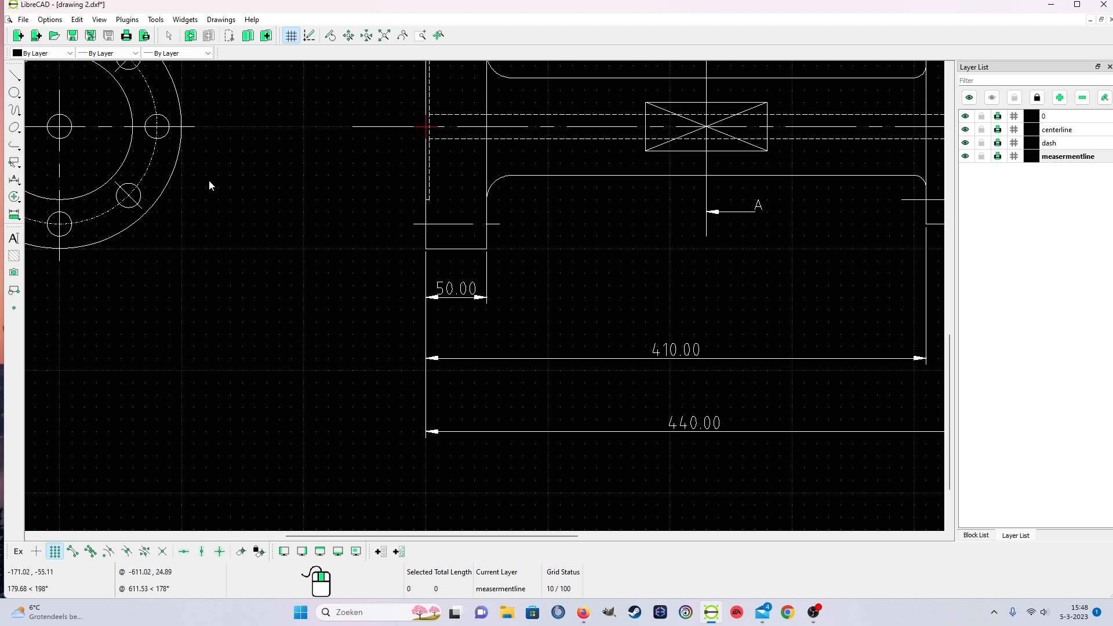
pyautogui.click(51, 21)
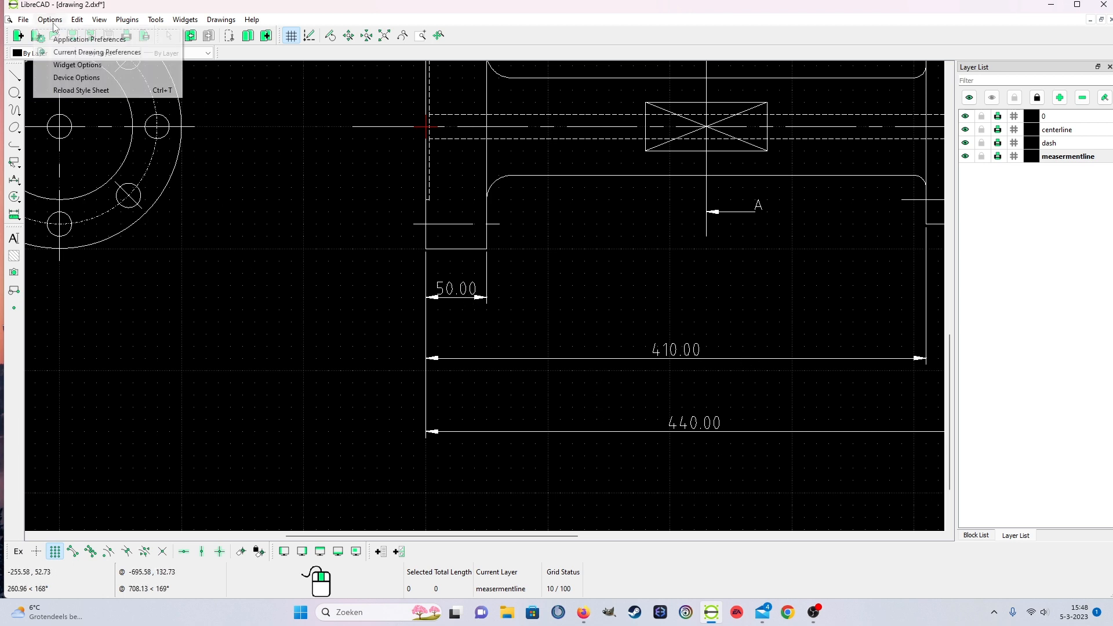
pyautogui.click(97, 53)
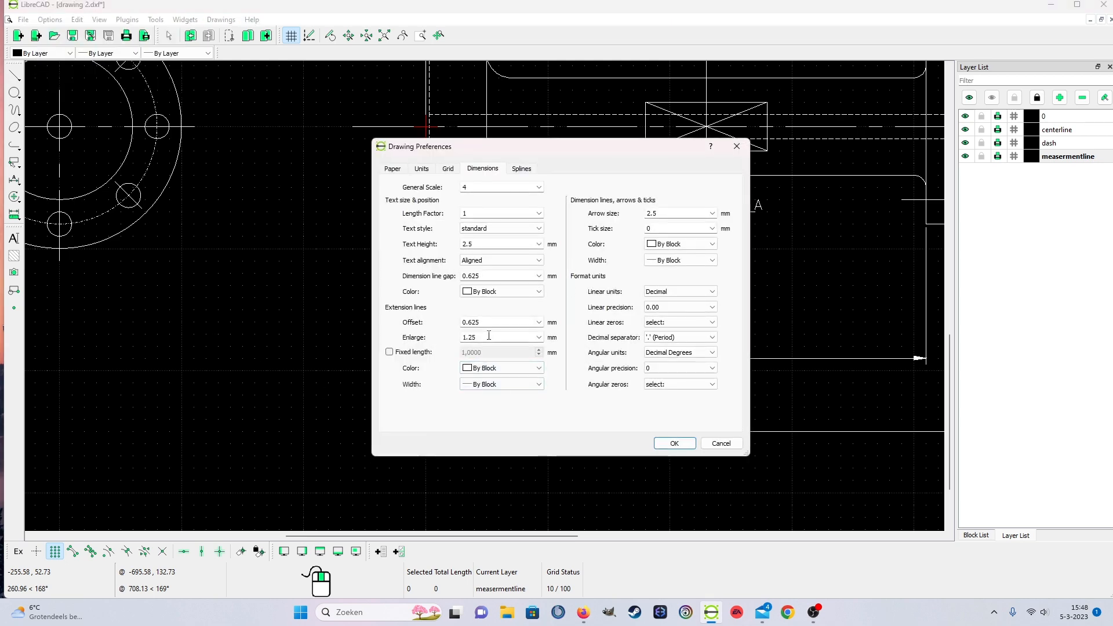
pyautogui.click(538, 278)
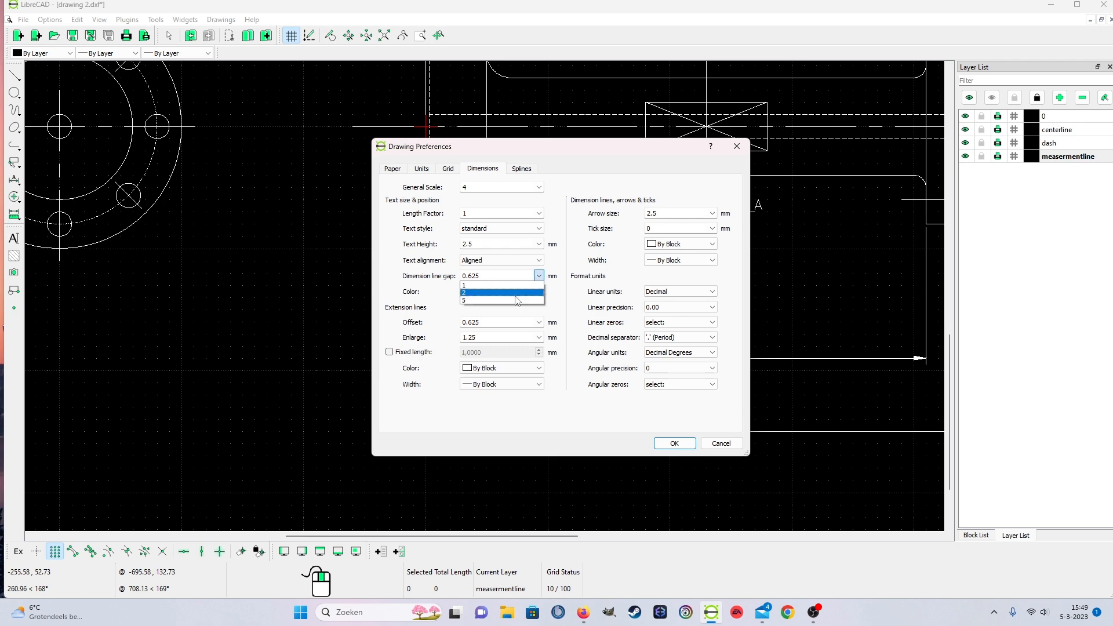
pyautogui.click(516, 294)
pyautogui.click(672, 444)
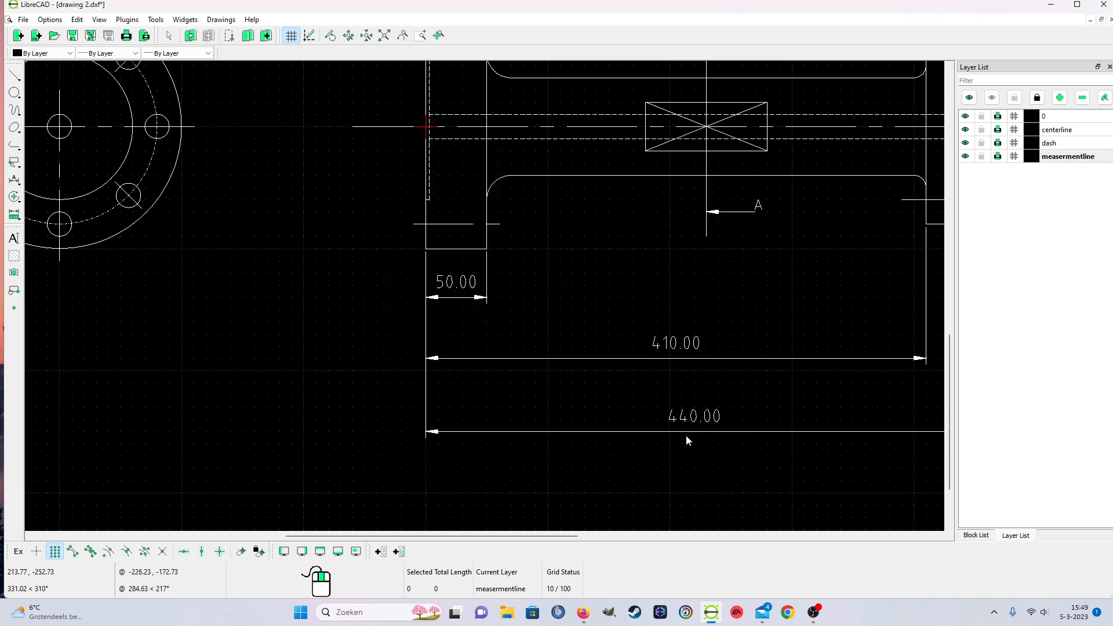
pyautogui.scroll(-1, 545, 360)
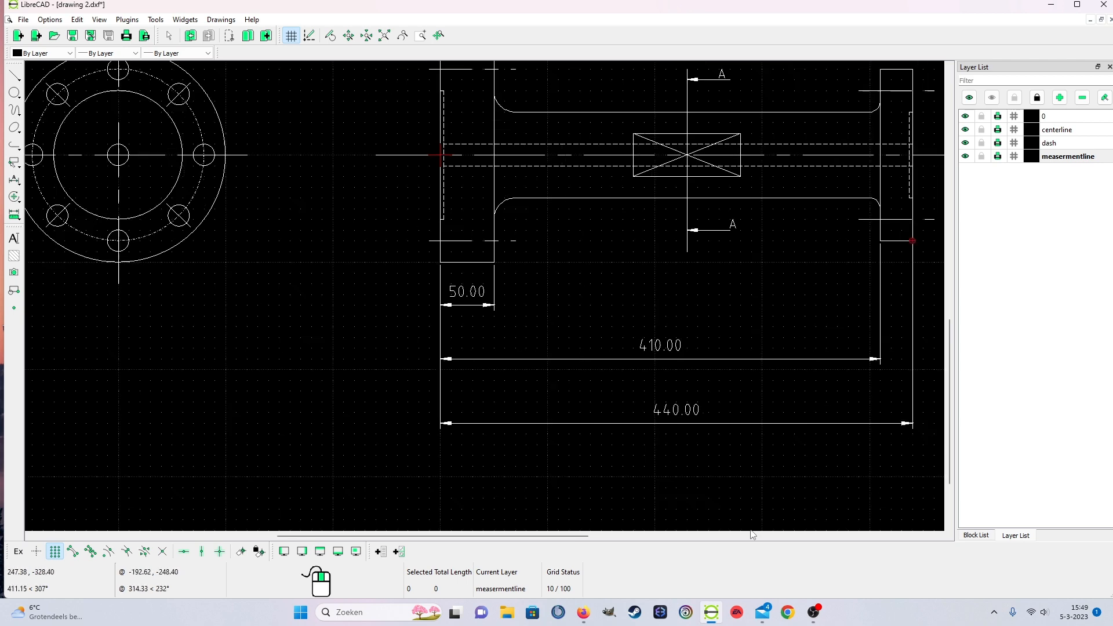
pyautogui.scroll(-1, 662, 369)
pyautogui.scroll(-1, 580, 357)
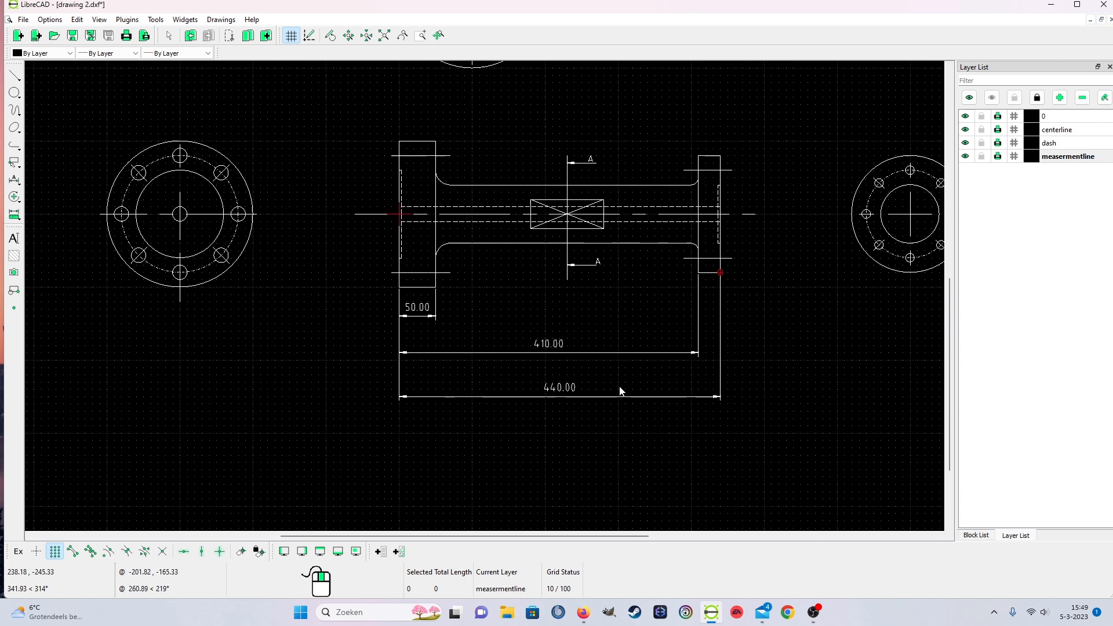
pyautogui.scroll(-1, 608, 283)
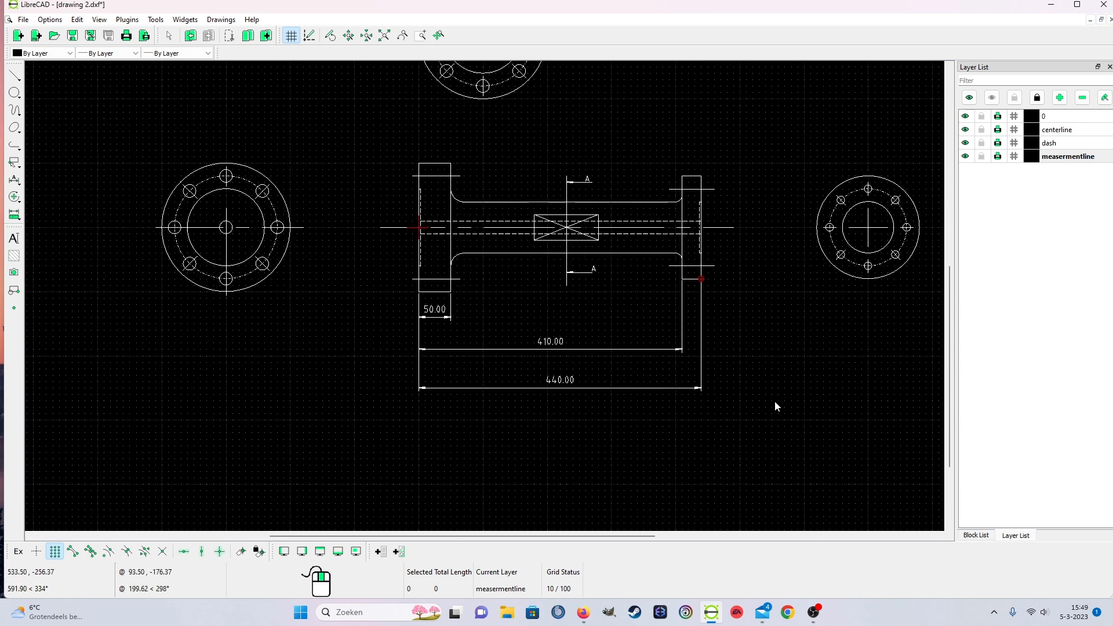
pyautogui.scroll(1, 764, 329)
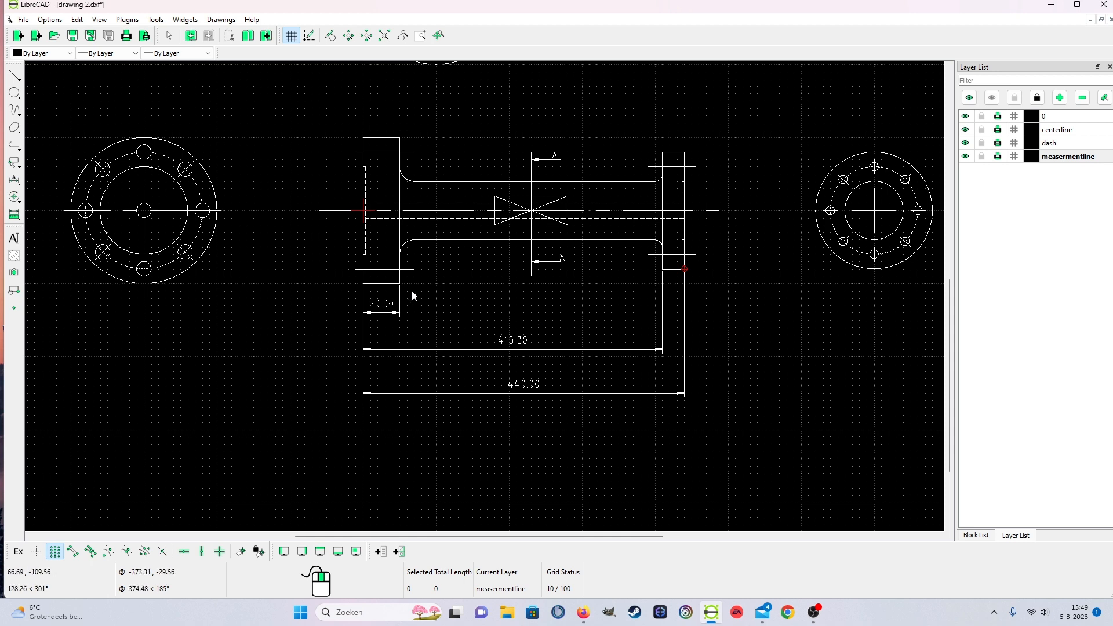
pyautogui.click(13, 179)
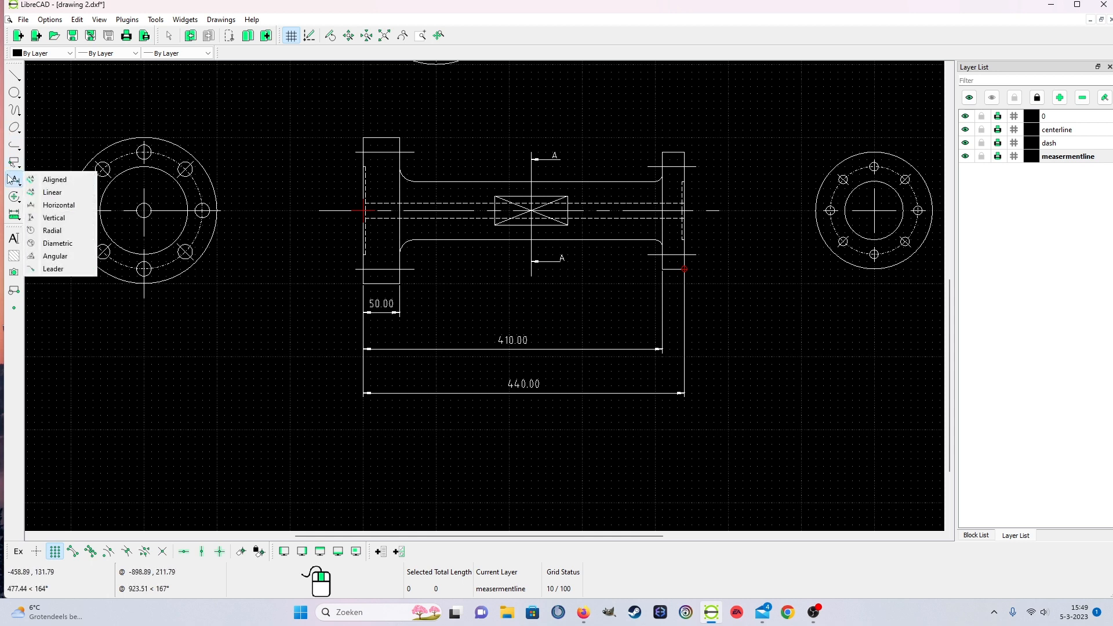
pyautogui.click(59, 206)
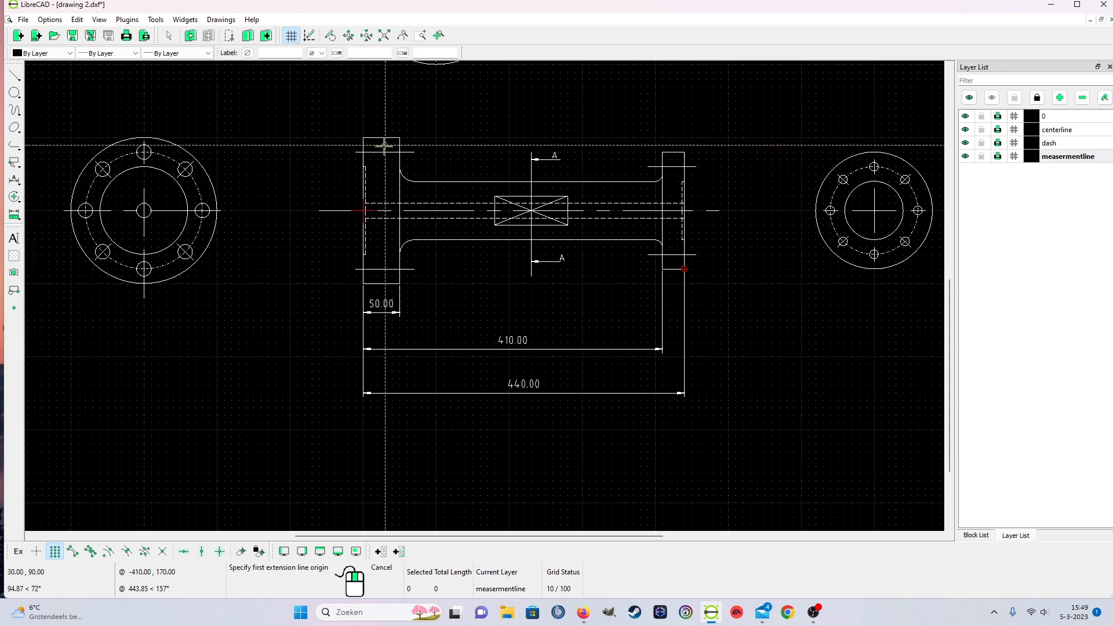
pyautogui.click(366, 136)
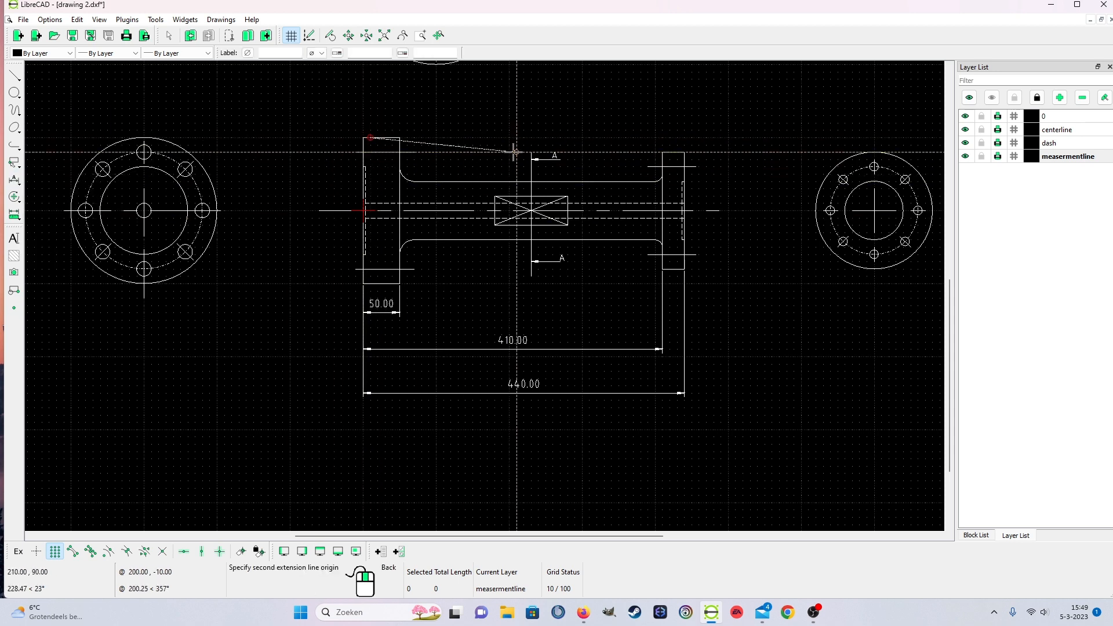
pyautogui.click(497, 185)
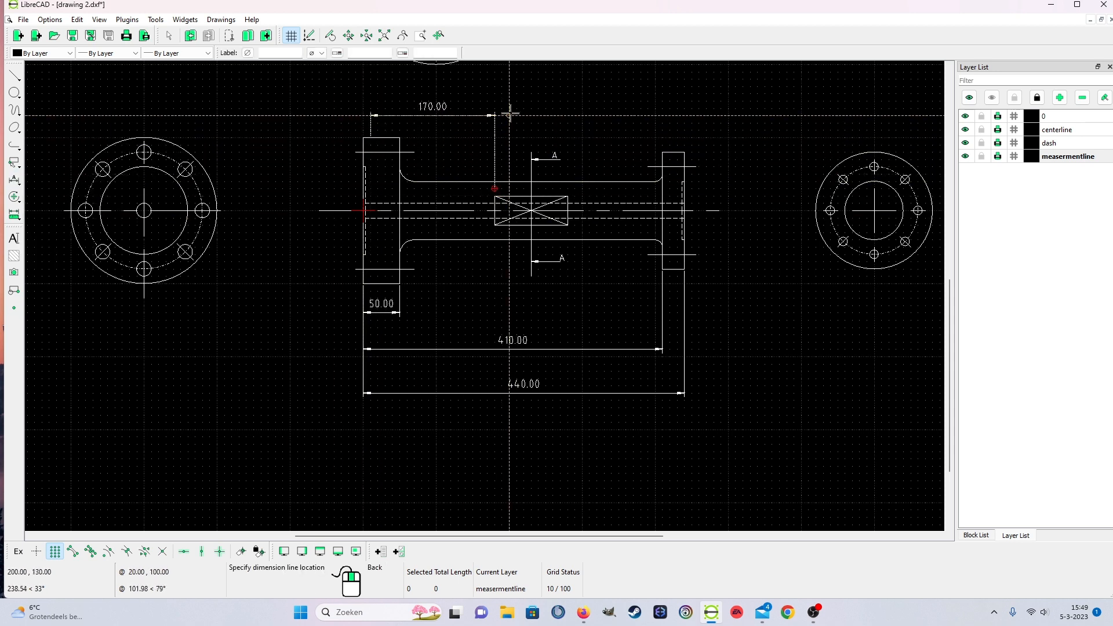
pyautogui.rightClick(473, 129)
pyautogui.rightClick(358, 143)
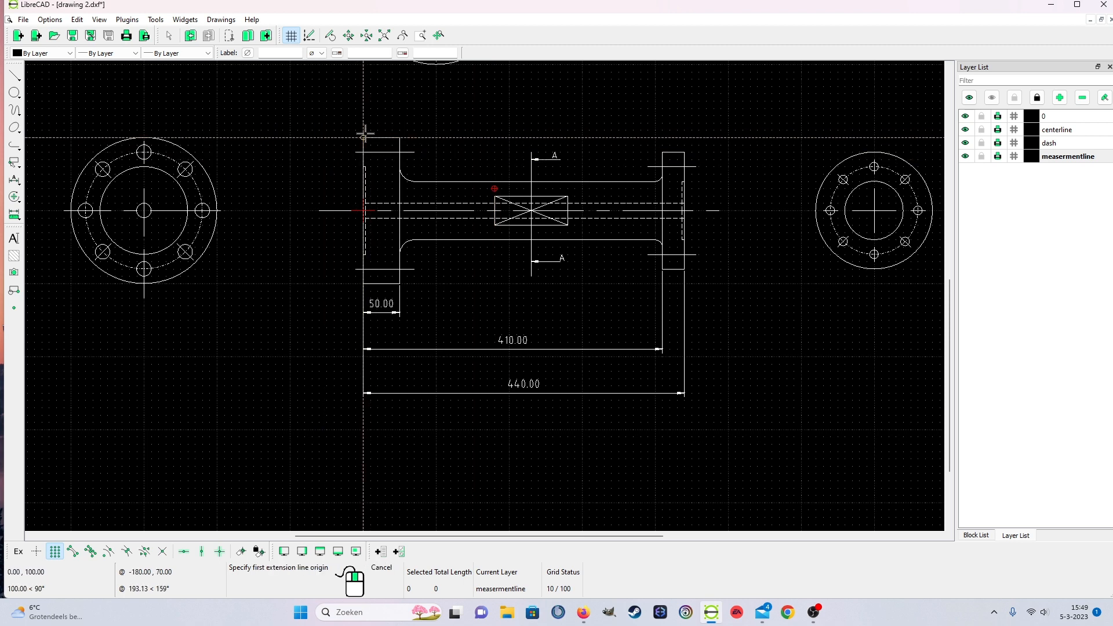
# Add a horizontal dimension above the side view from the large flange's outer face to the near edge of the crossed rectangle.
pyautogui.click(364, 138)
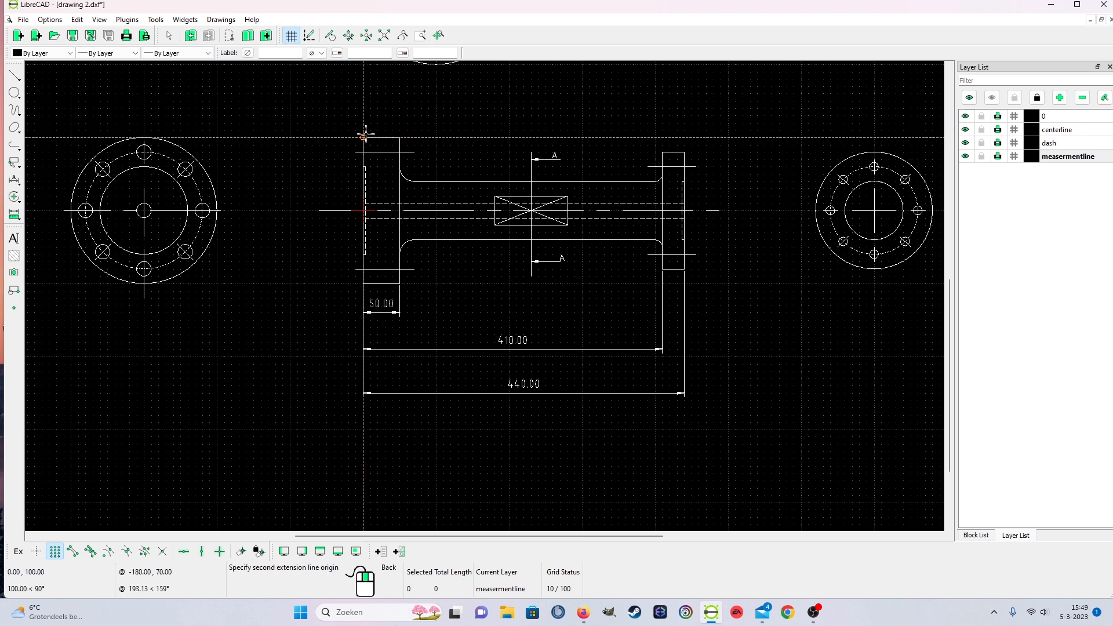
pyautogui.click(495, 189)
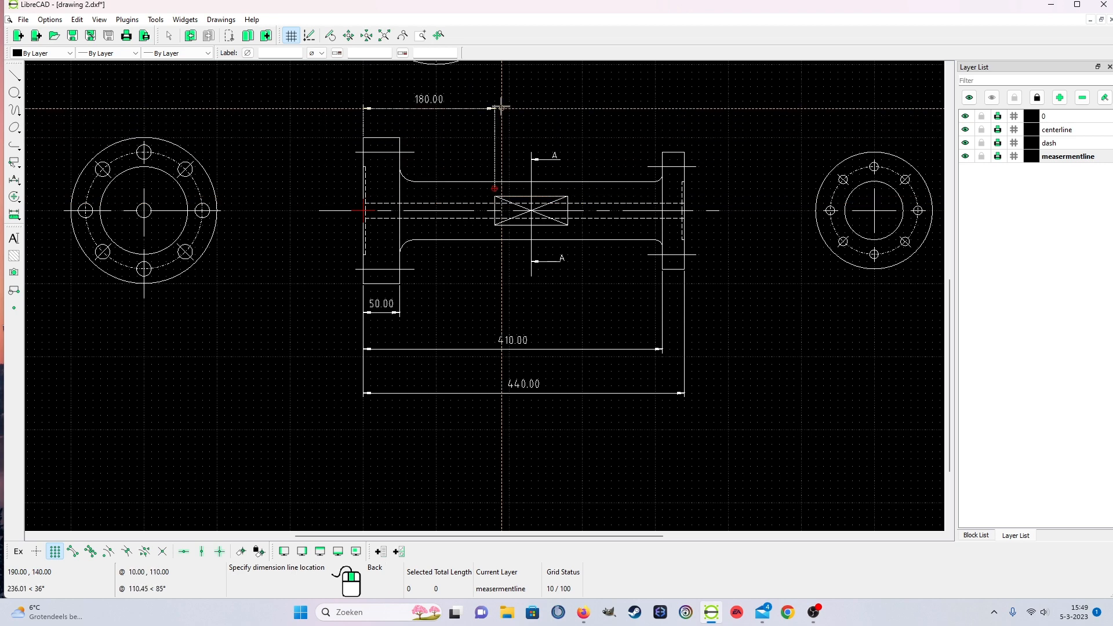
pyautogui.click(498, 107)
pyautogui.rightClick(496, 110)
# Add a horizontal dimension for the crossed rectangle's width, in line with the adjoining dimension above the side view.
pyautogui.moveTo(503, 199); pyautogui.dragTo(499, 219, button='middle')
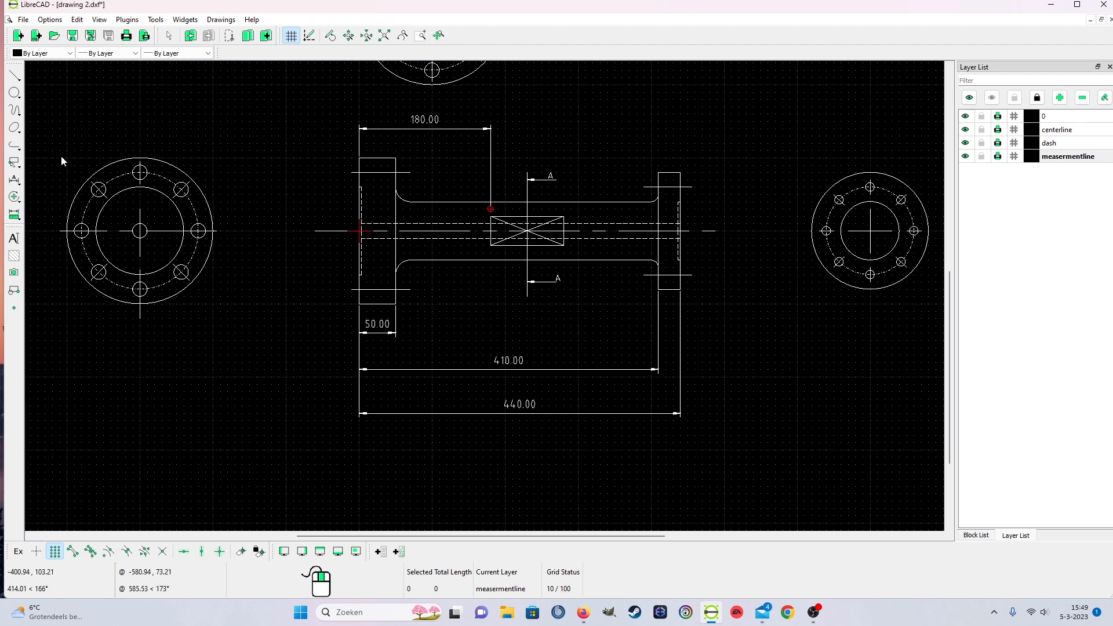
pyautogui.click(10, 167)
pyautogui.click(49, 206)
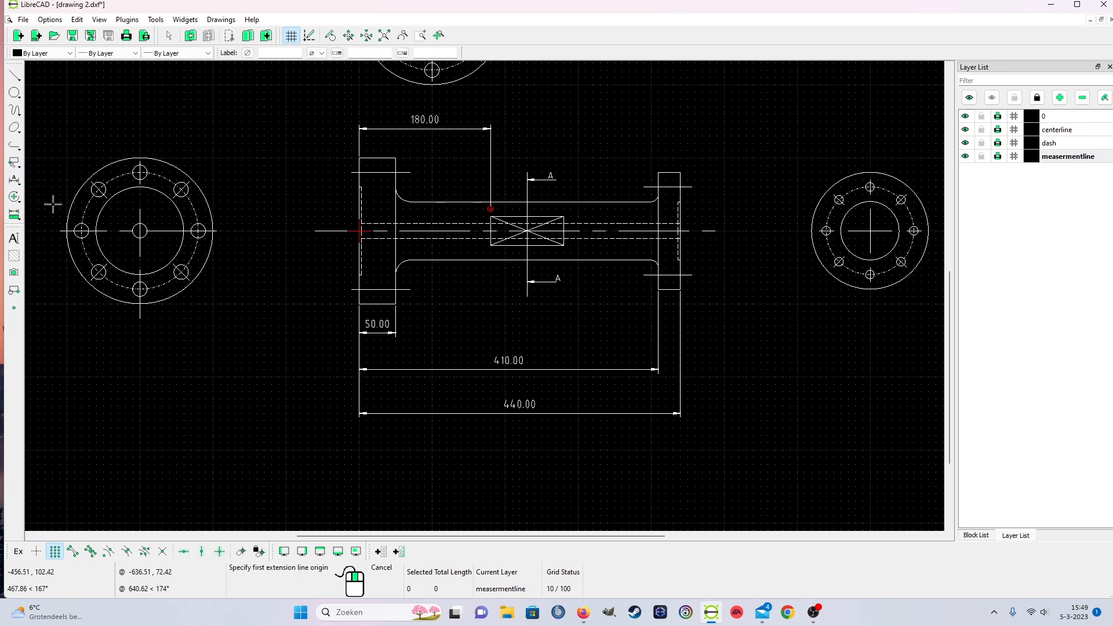
pyautogui.click(490, 215)
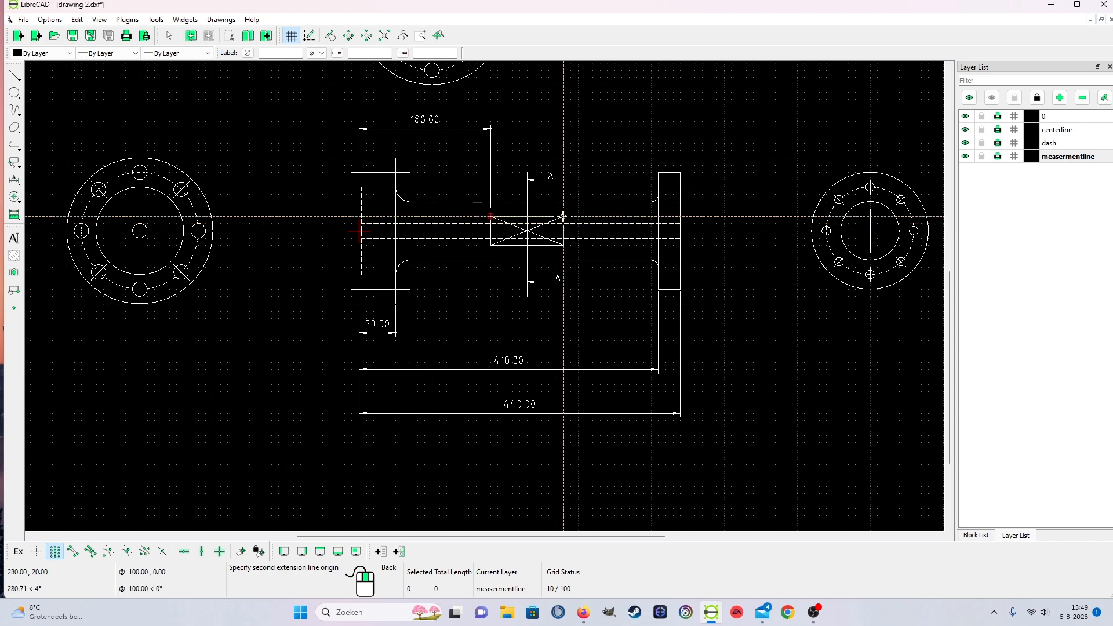
pyautogui.click(563, 216)
pyautogui.click(564, 128)
pyautogui.rightClick(564, 128)
# Examine the dimensioned side view together with the end views and section A-A.
pyautogui.scroll(-1, 608, 277)
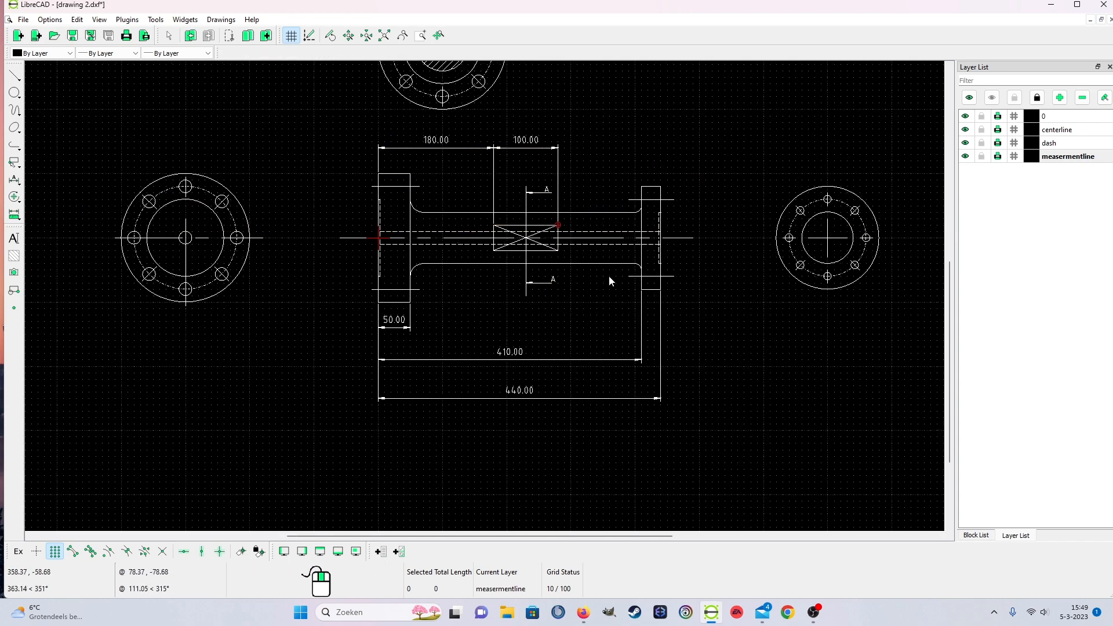
pyautogui.scroll(3, 597, 281)
pyautogui.scroll(-3, 527, 319)
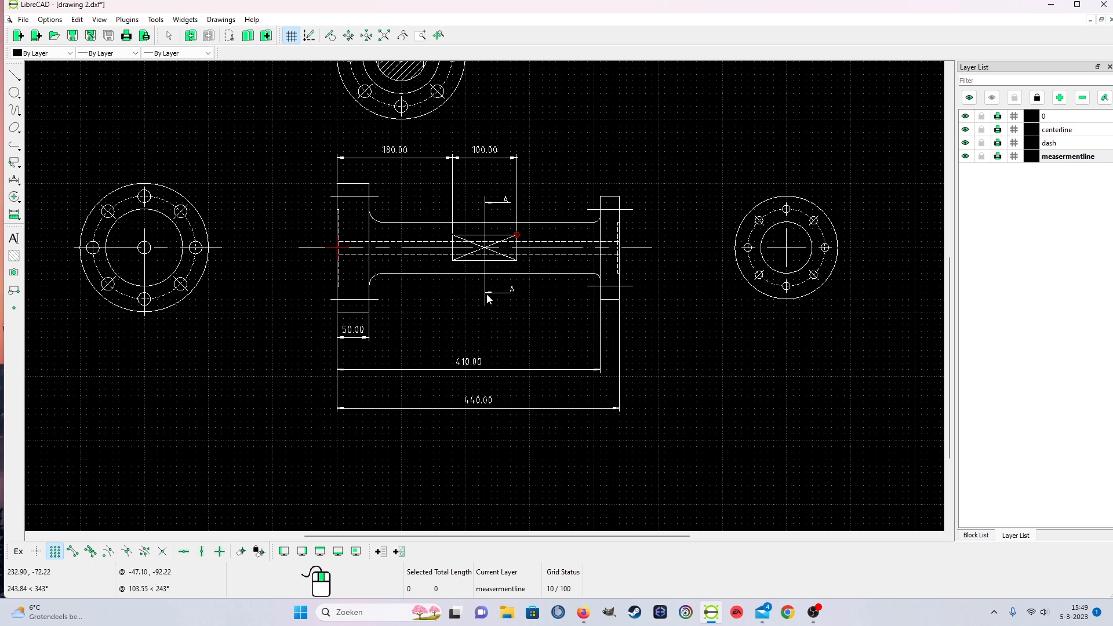
pyautogui.scroll(2, 467, 110)
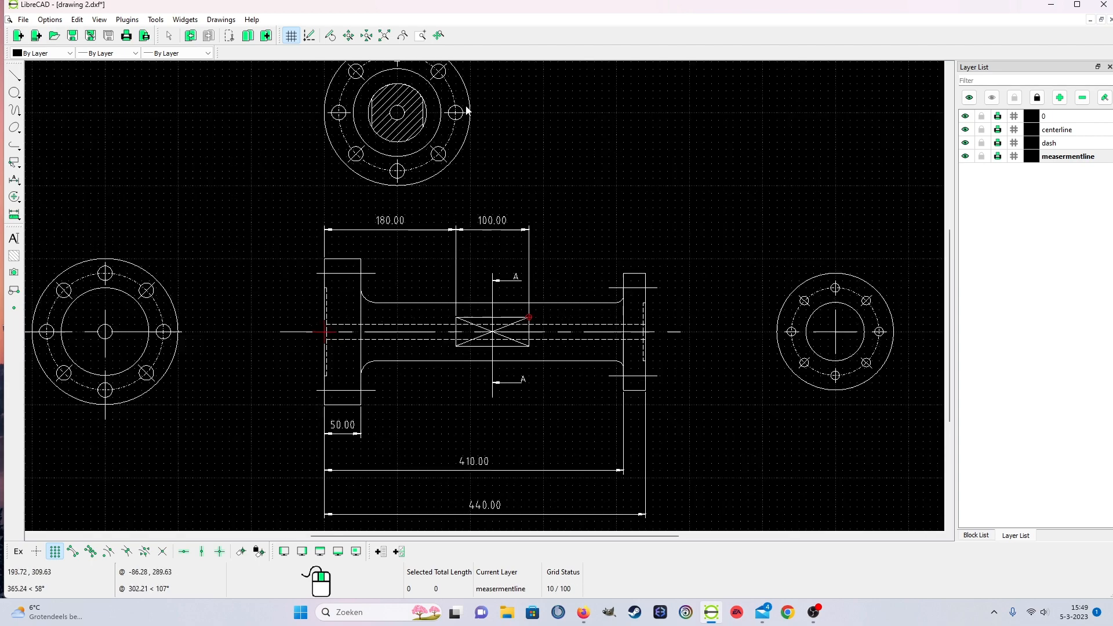
pyautogui.scroll(-2, 468, 111)
pyautogui.scroll(-1, 481, 174)
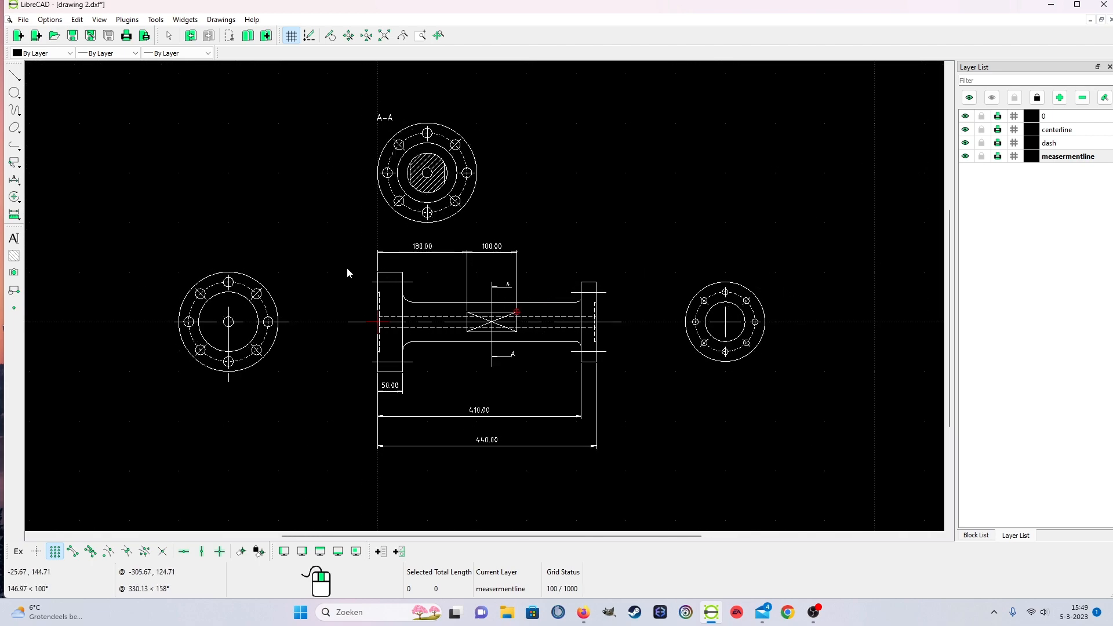
pyautogui.scroll(1, 348, 385)
pyautogui.scroll(1, 281, 339)
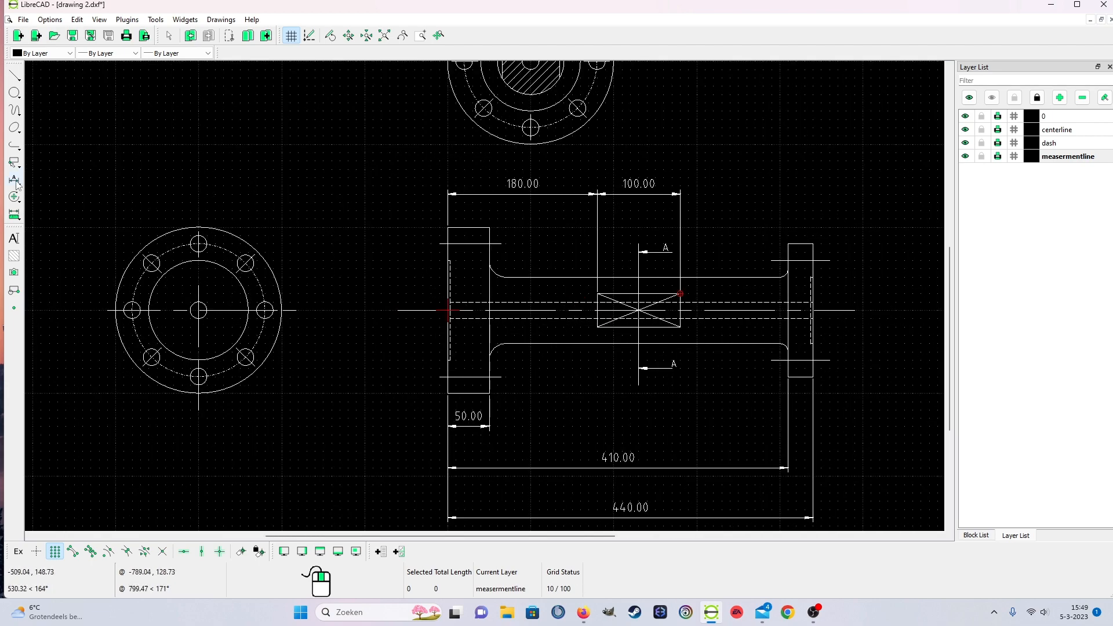
pyautogui.scroll(-1, 388, 311)
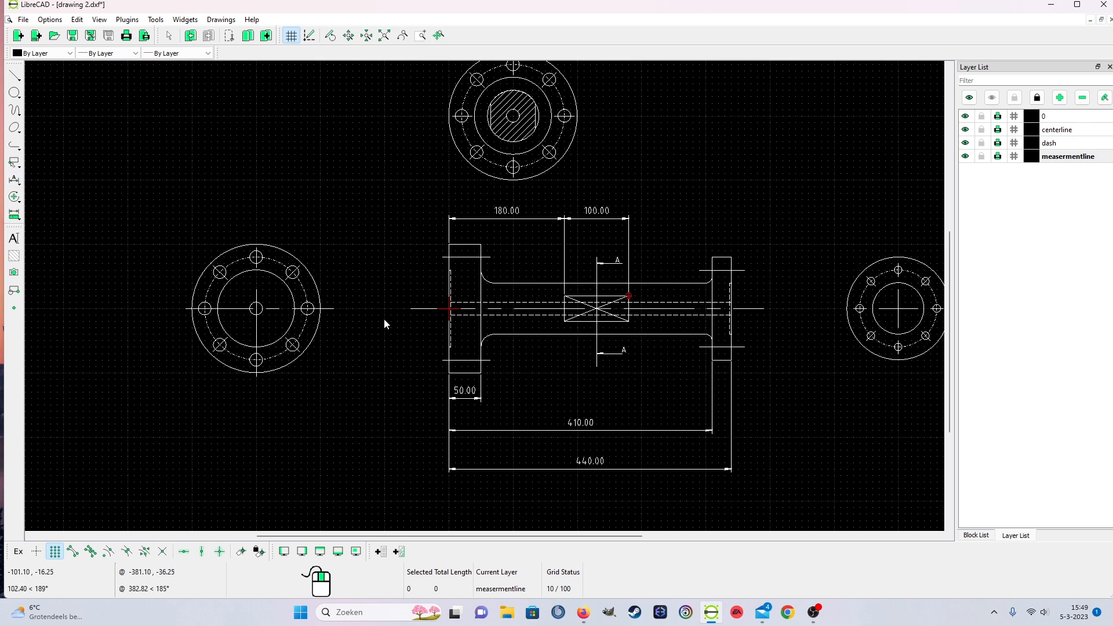
# Set the label of the dimension from the flange face to the crossed rectangle to 180 with tolerances +0.1 and -0.1.
pyautogui.rightClick(384, 318)
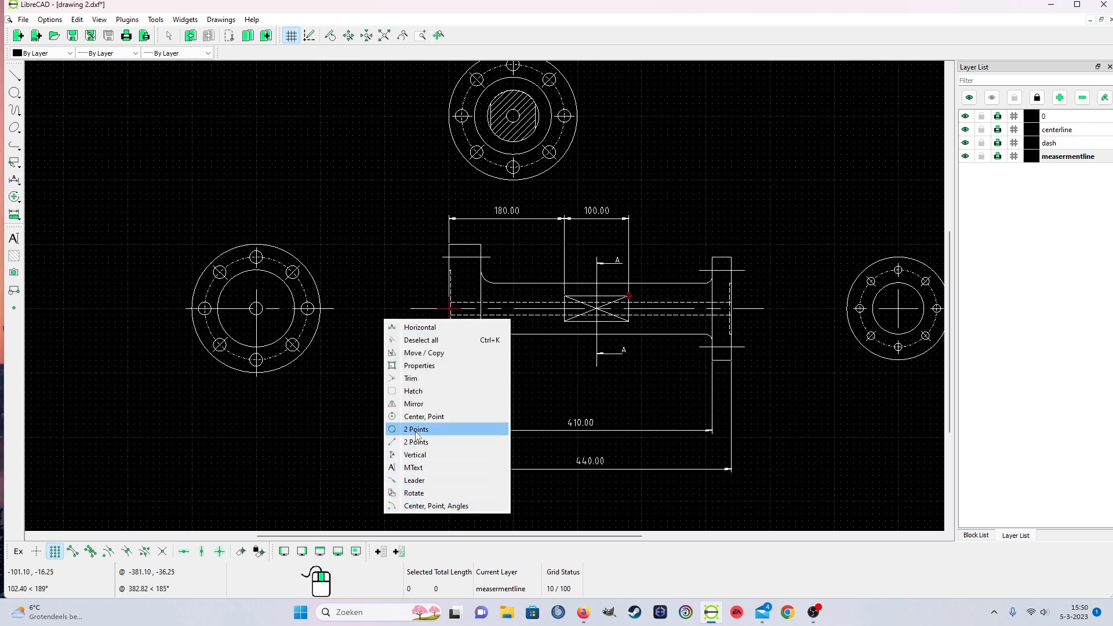
pyautogui.click(424, 366)
pyautogui.click(507, 216)
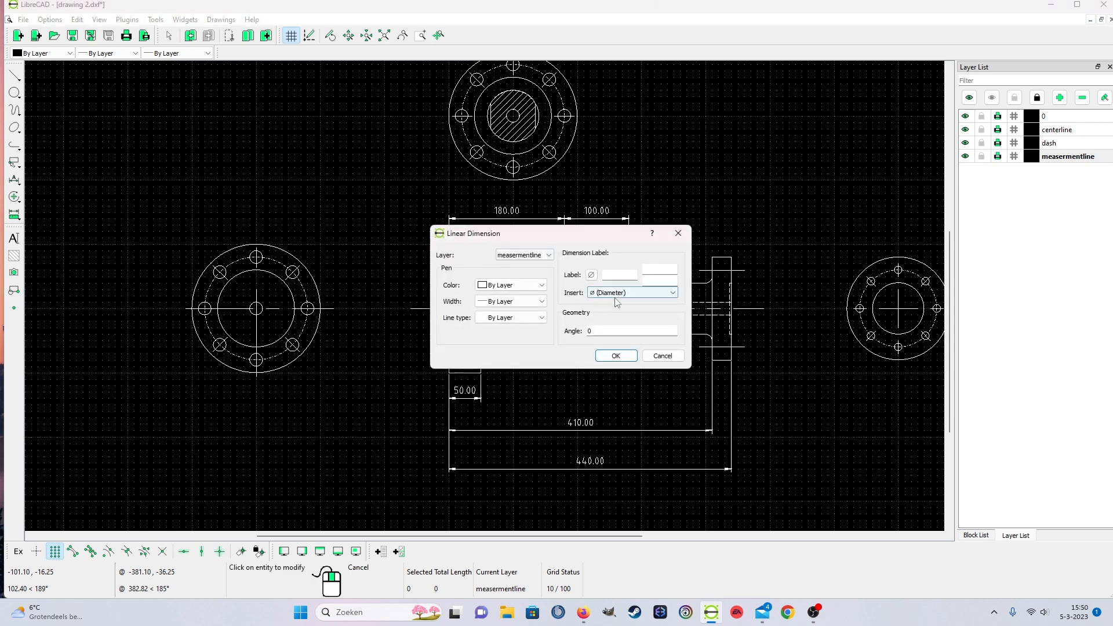
pyautogui.write('181')
pyautogui.click(665, 268)
pyautogui.moveTo(651, 270); pyautogui.dragTo(657, 272)
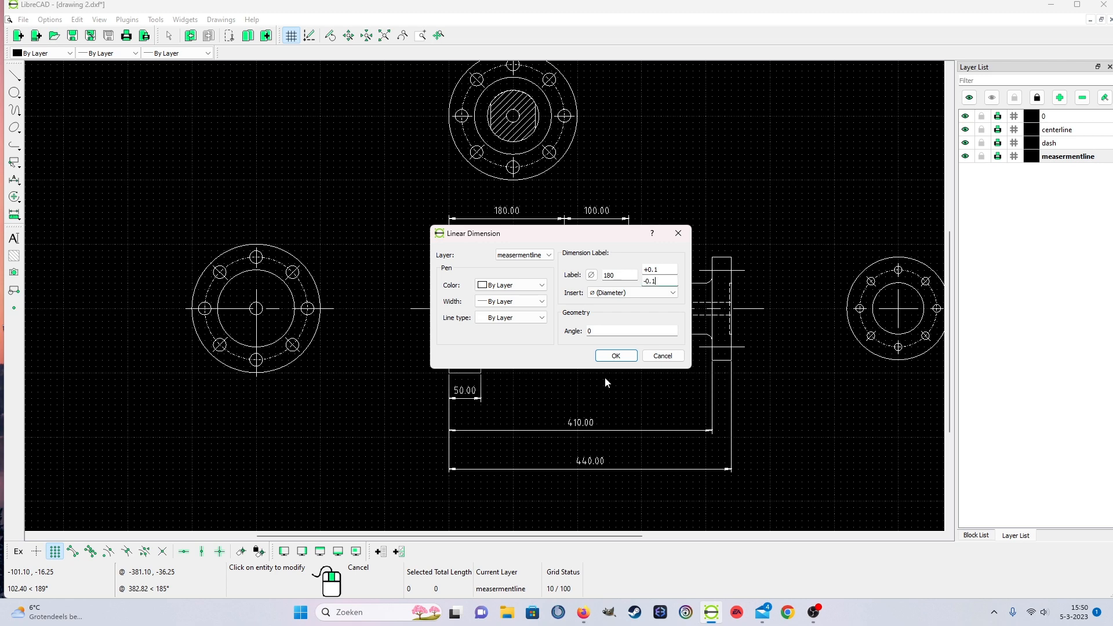
pyautogui.click(616, 356)
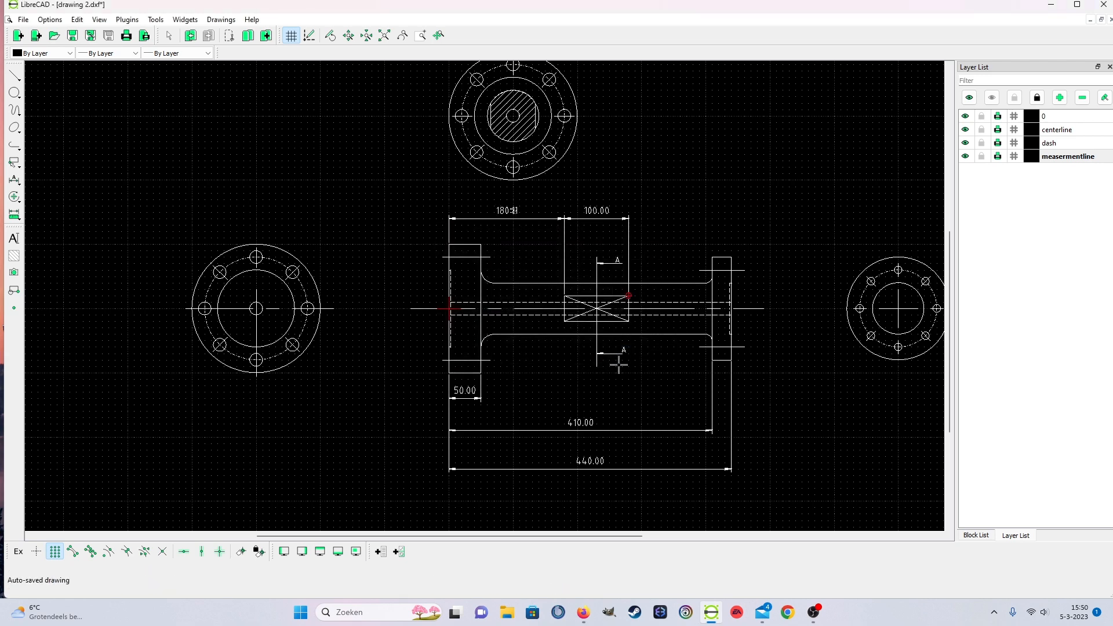
# Set the label of the crossed rectangle's width dimension to 100 with tolerances +0.1 and -0.1.
pyautogui.scroll(2, 582, 194)
pyautogui.doubleClick(601, 230)
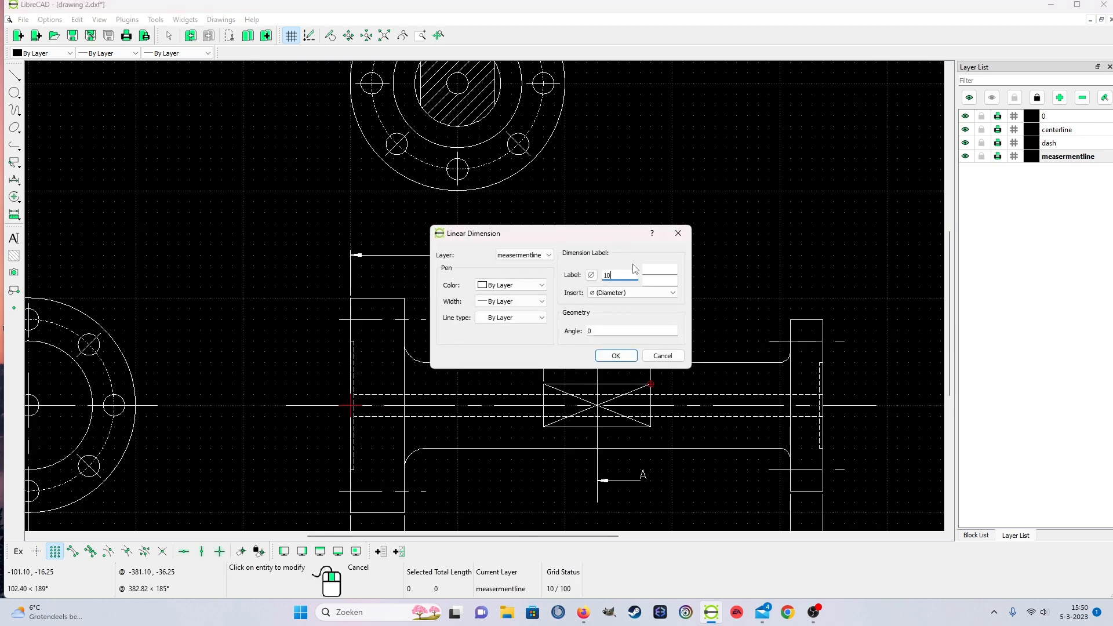
pyautogui.click(668, 267)
pyautogui.click(668, 267)
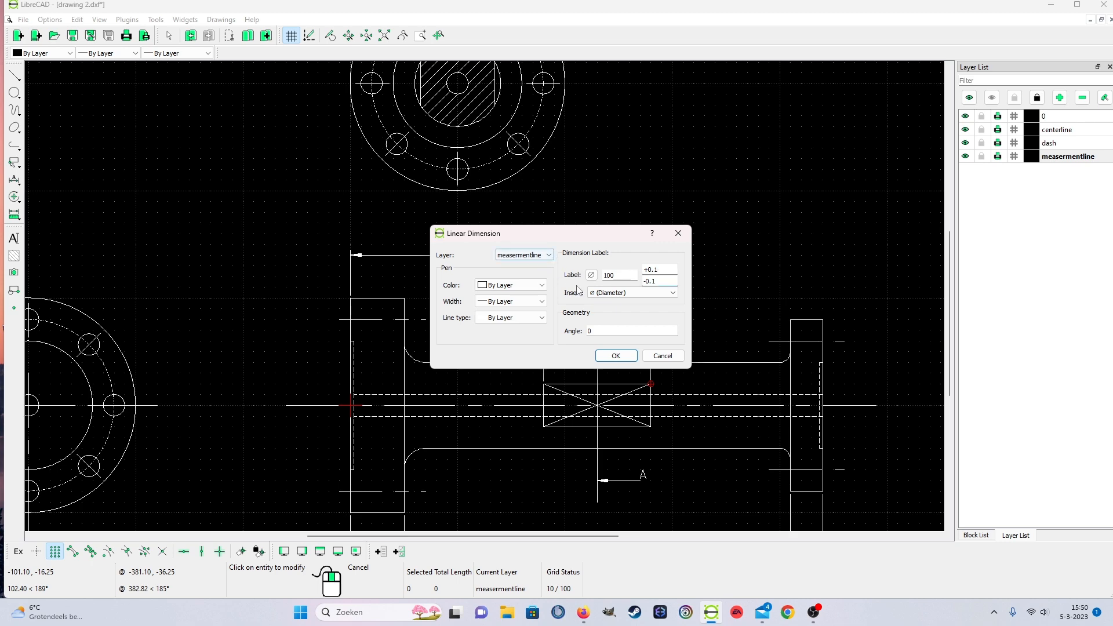
pyautogui.click(620, 355)
pyautogui.scroll(-3, 516, 476)
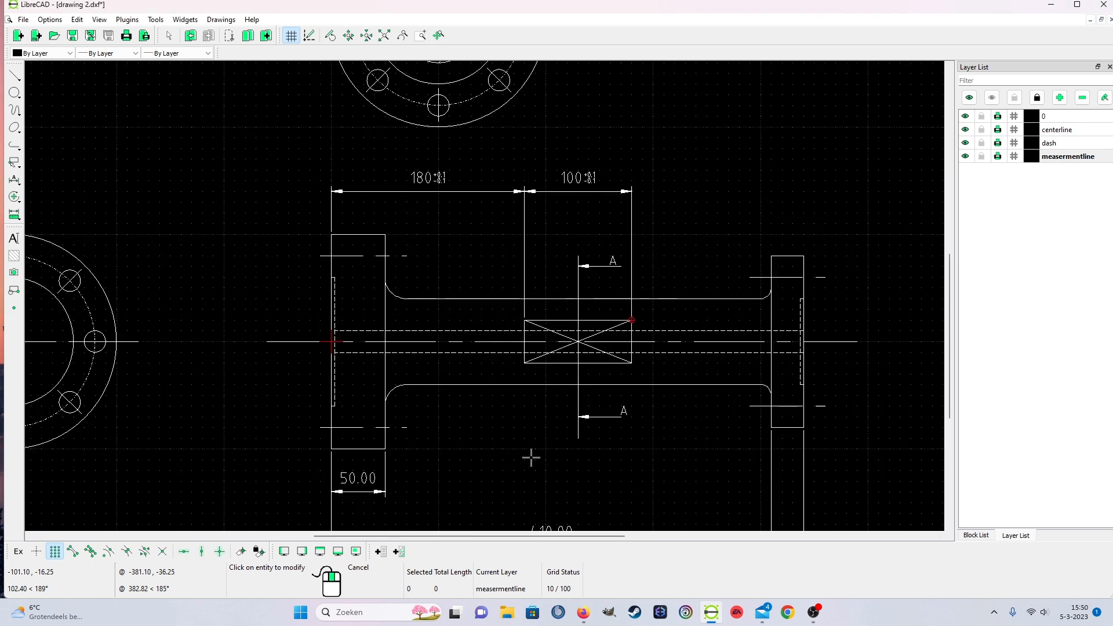
pyautogui.scroll(2, 467, 415)
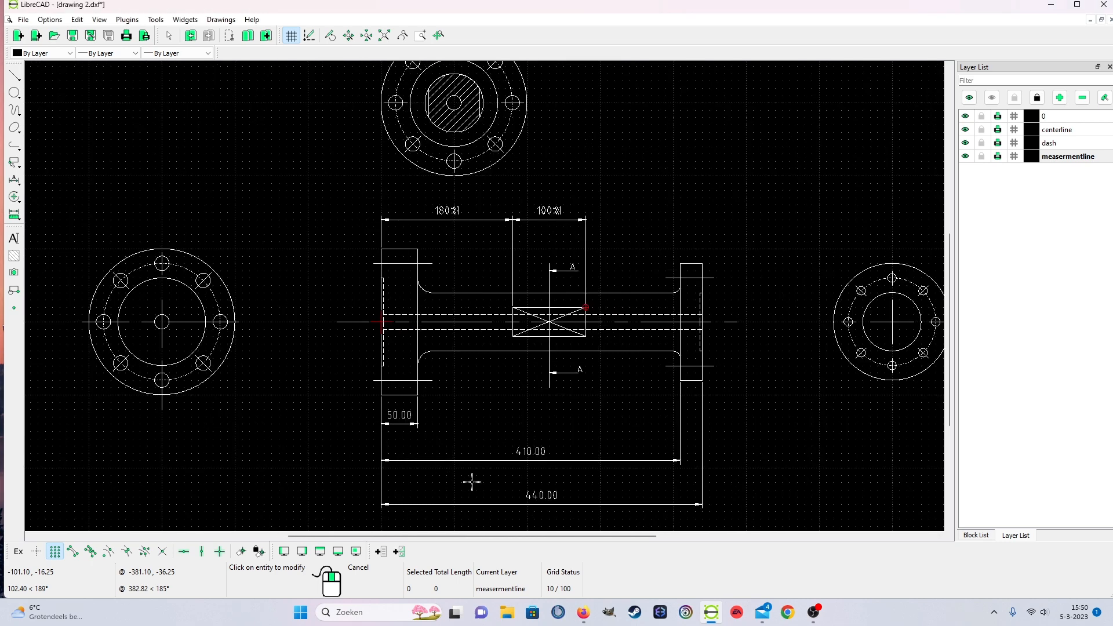
# Set the label of the second-longest horizontal dimension below the side view to 410 with tolerances +0.5 and 0.
pyautogui.scroll(1, 496, 449)
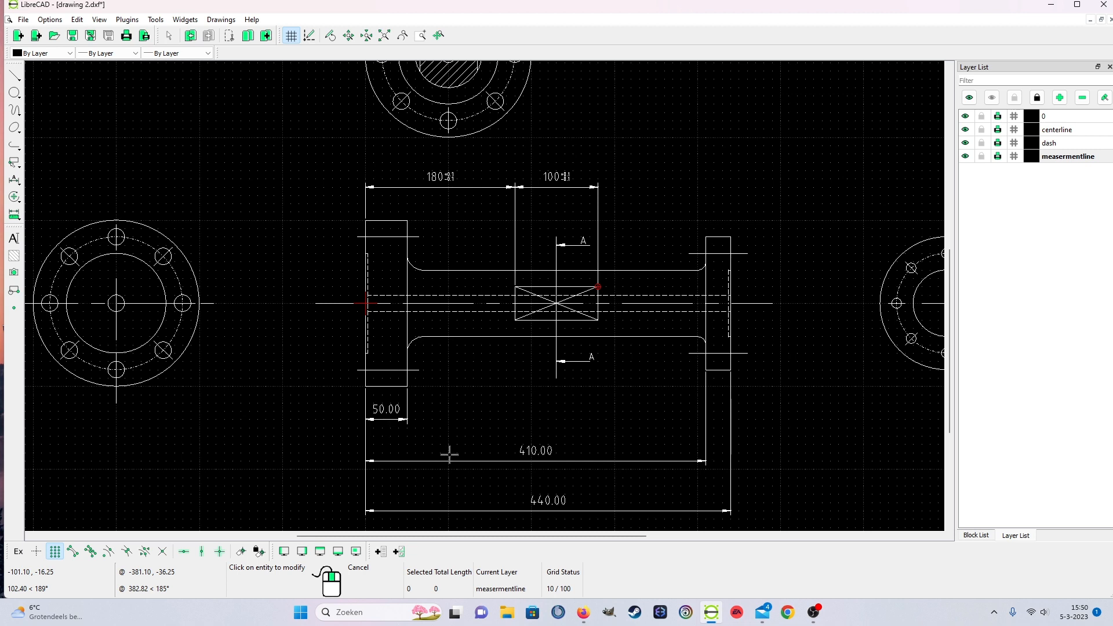
pyautogui.rightClick(534, 452)
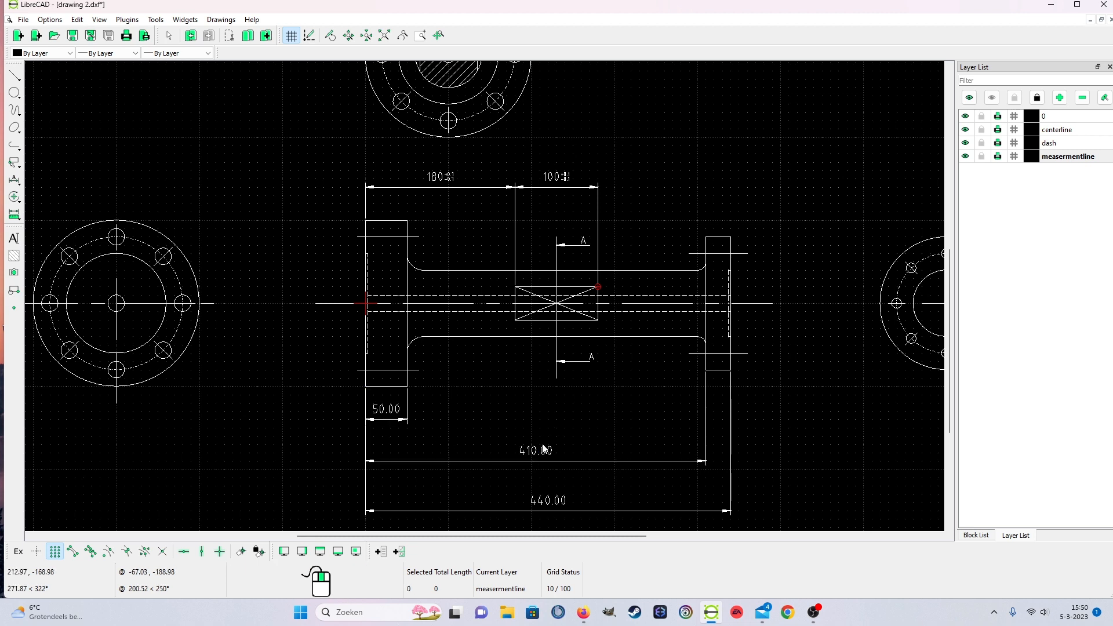
pyautogui.rightClick(543, 444)
pyautogui.click(578, 257)
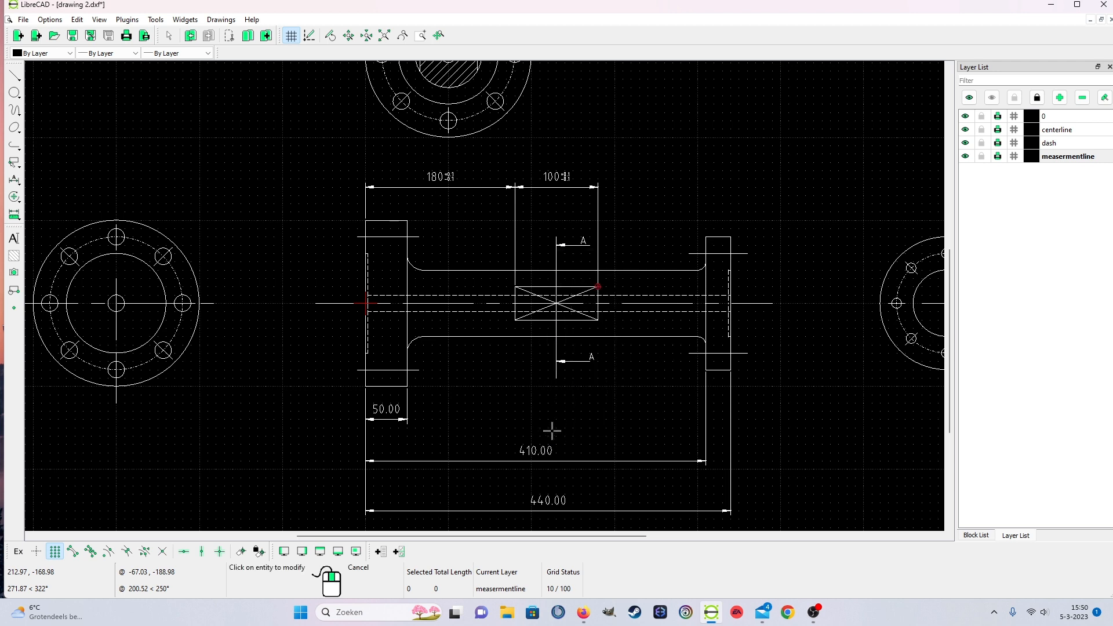
pyautogui.click(542, 460)
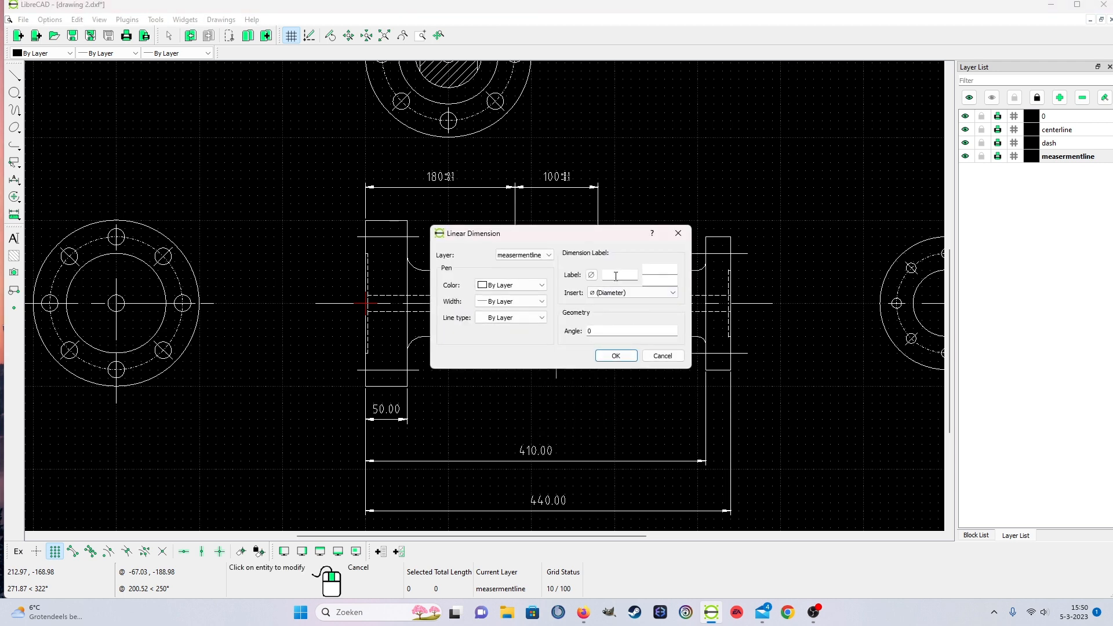
pyautogui.write('410')
pyautogui.click(665, 268)
pyautogui.write('+0.5')
pyautogui.click(617, 356)
# Set the label of the overall length dimension below the side view to 440 without tolerances.
pyautogui.scroll(2, 575, 503)
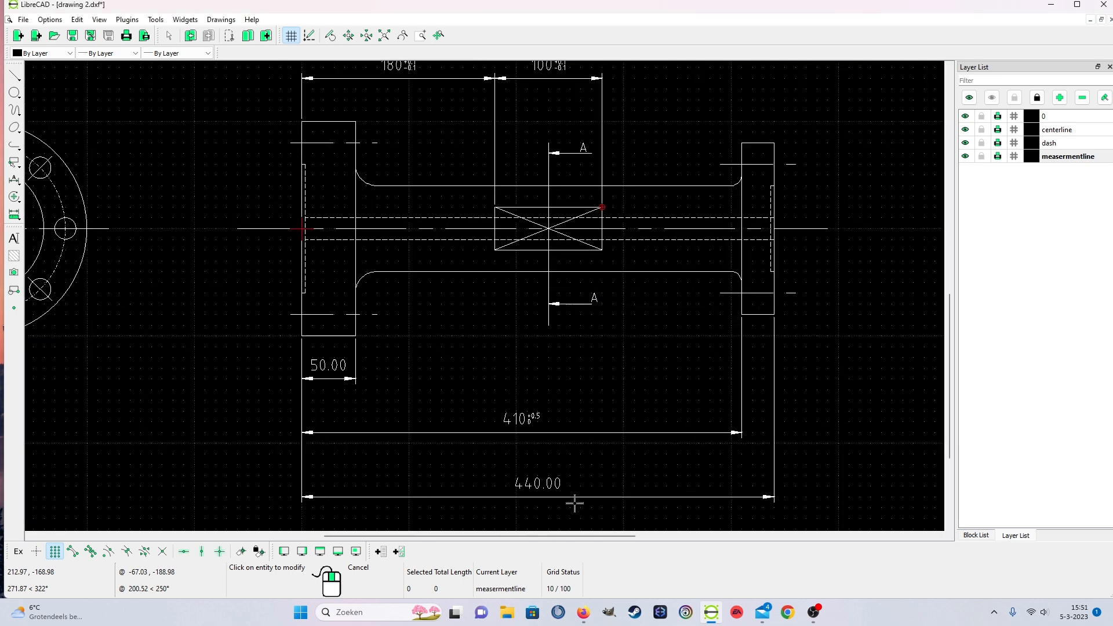
pyautogui.scroll(1, 575, 503)
pyautogui.click(538, 477)
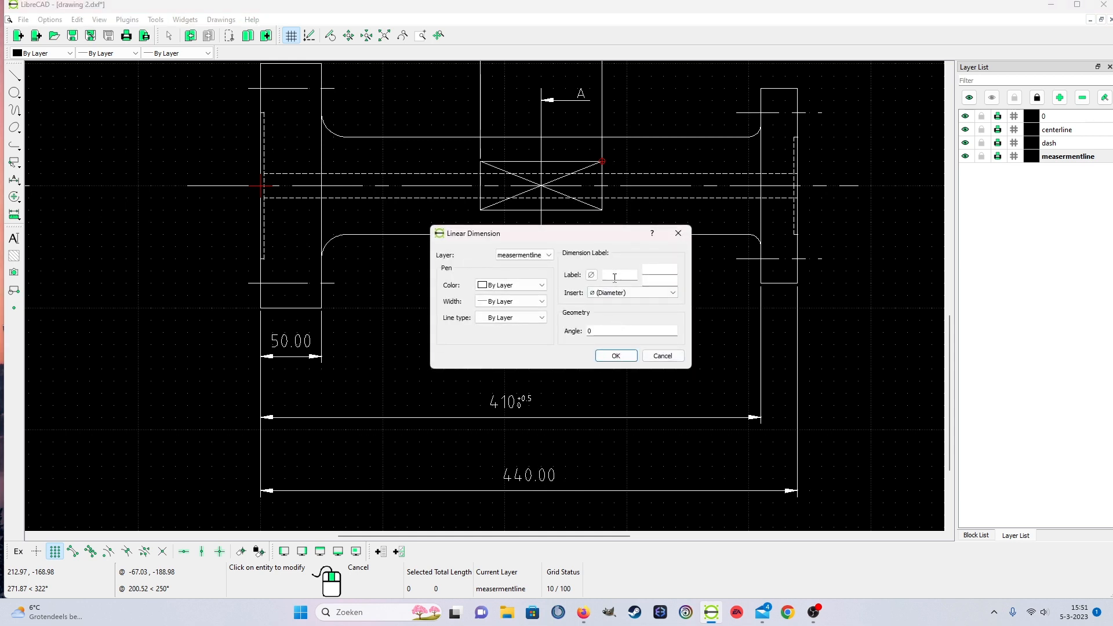
pyautogui.write('440')
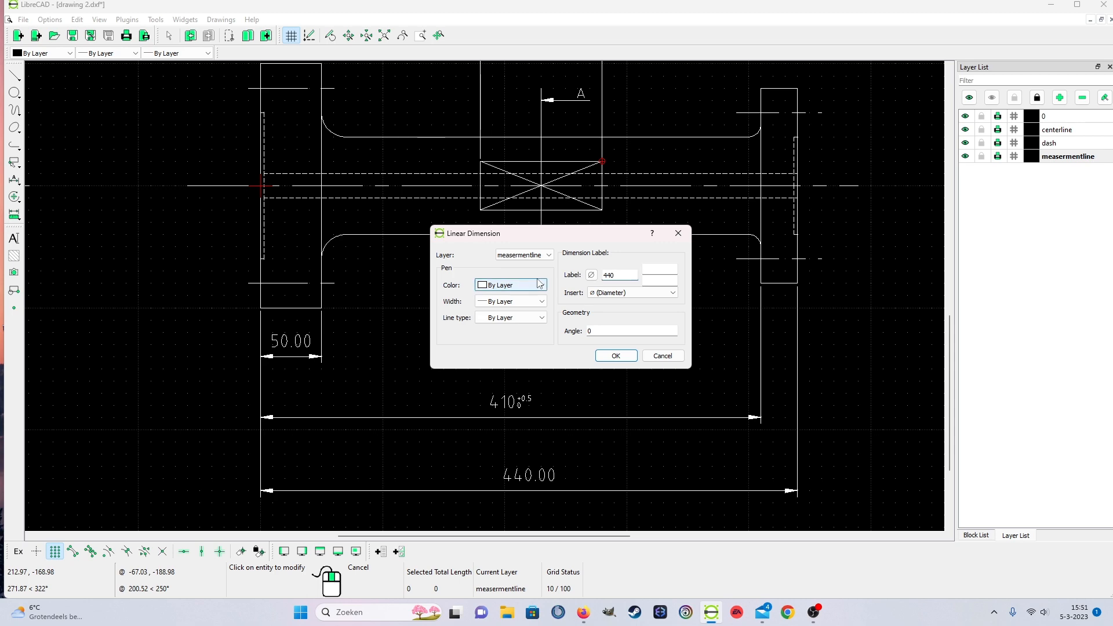
pyautogui.click(617, 356)
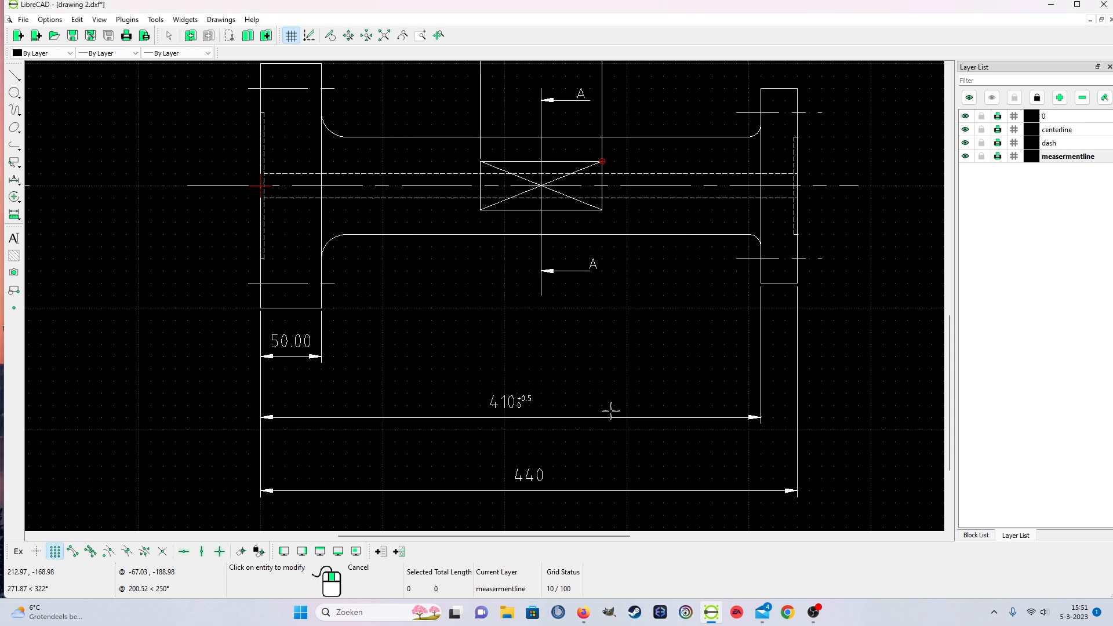
# Set the label of the large flange's thickness dimension to 50 with tolerances +0.1 and -0.1.
pyautogui.scroll(-1, 594, 467)
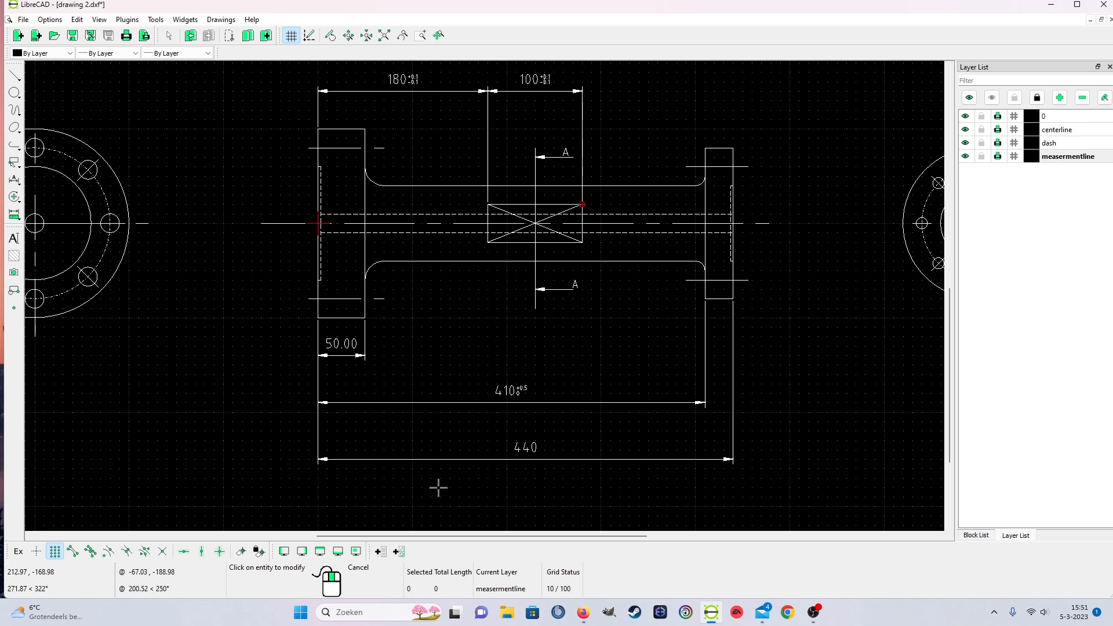
pyautogui.scroll(-1, 401, 384)
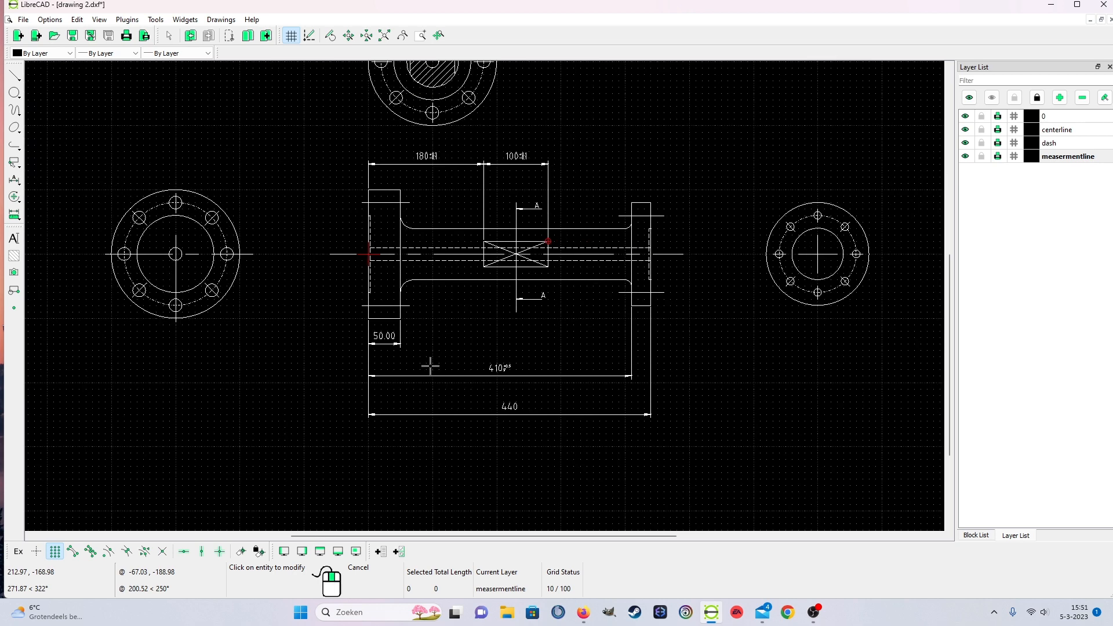
pyautogui.scroll(1, 377, 355)
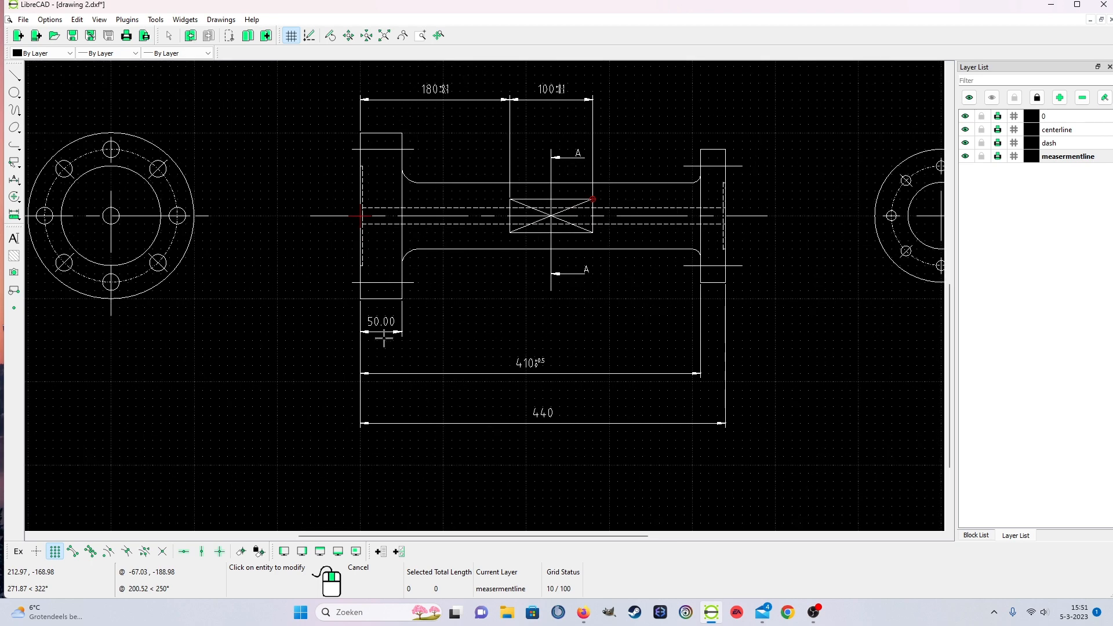
pyautogui.click(383, 321)
pyautogui.click(631, 277)
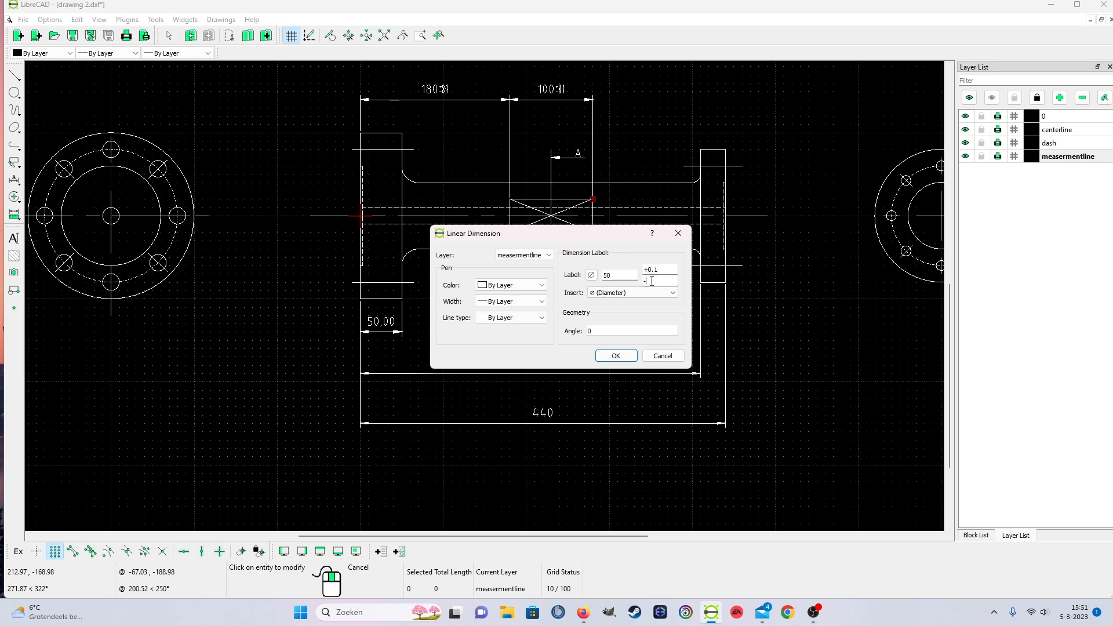
pyautogui.click(651, 282)
pyautogui.write('-0.1')
pyautogui.click(616, 356)
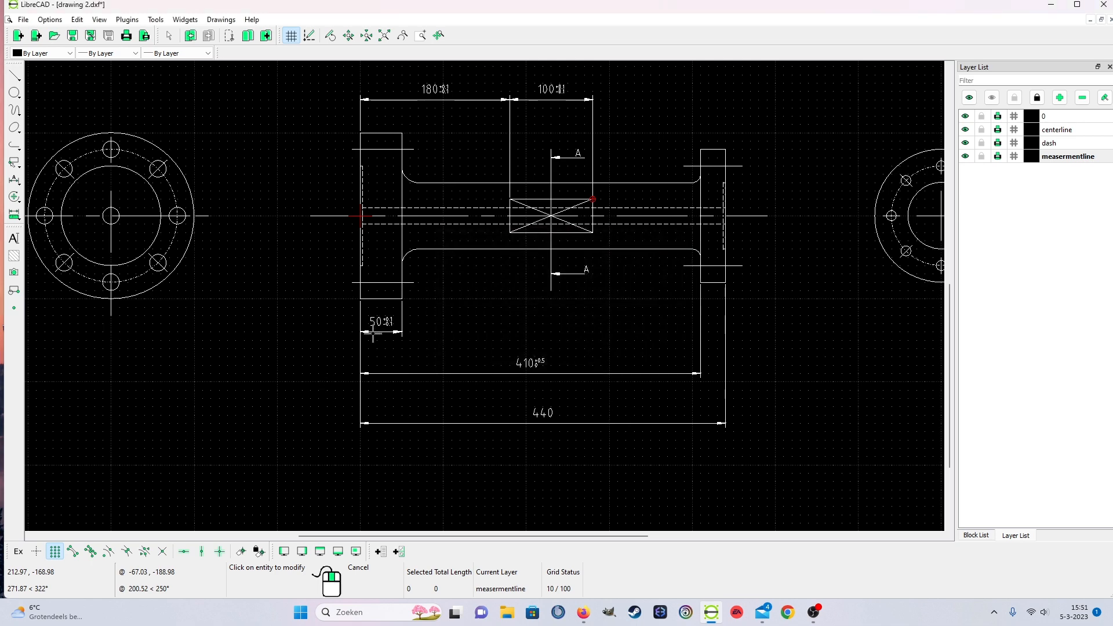
# Examine the large flange in the side view, including its dashed face recess, alongside the matching end view.
pyautogui.scroll(-2, 460, 282)
pyautogui.scroll(1, 452, 267)
pyautogui.scroll(1, 289, 237)
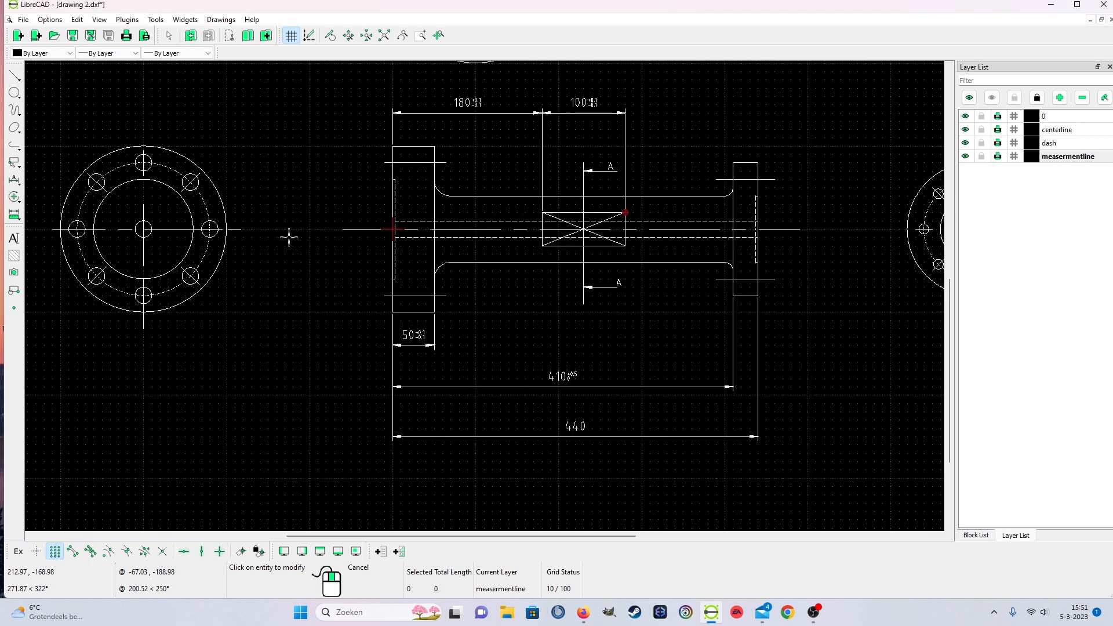
pyautogui.scroll(-1, 288, 237)
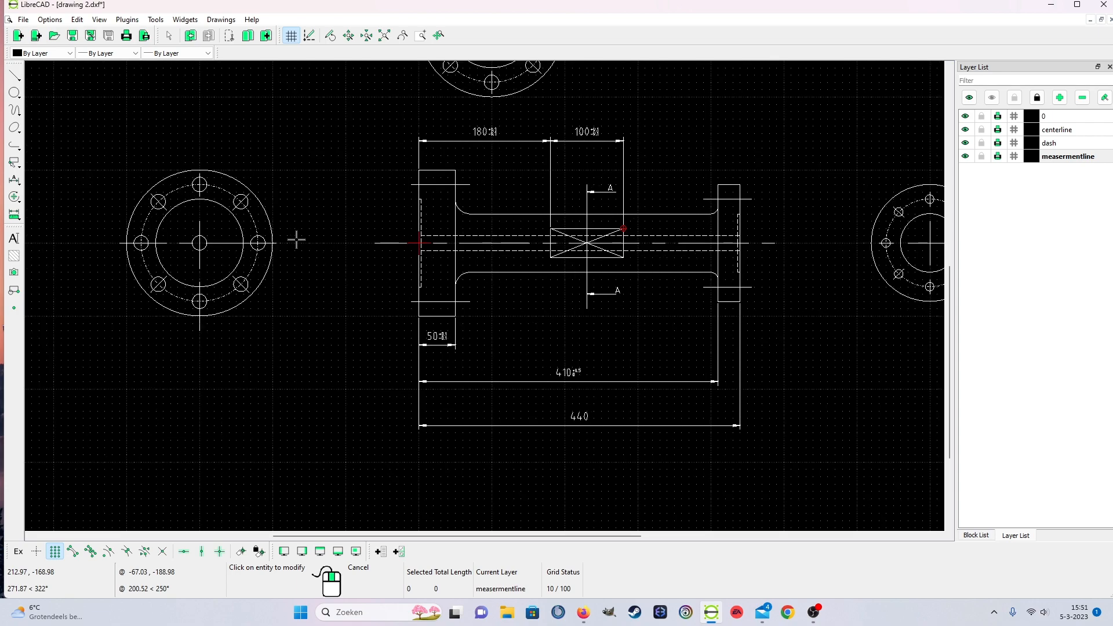
pyautogui.scroll(6, 428, 232)
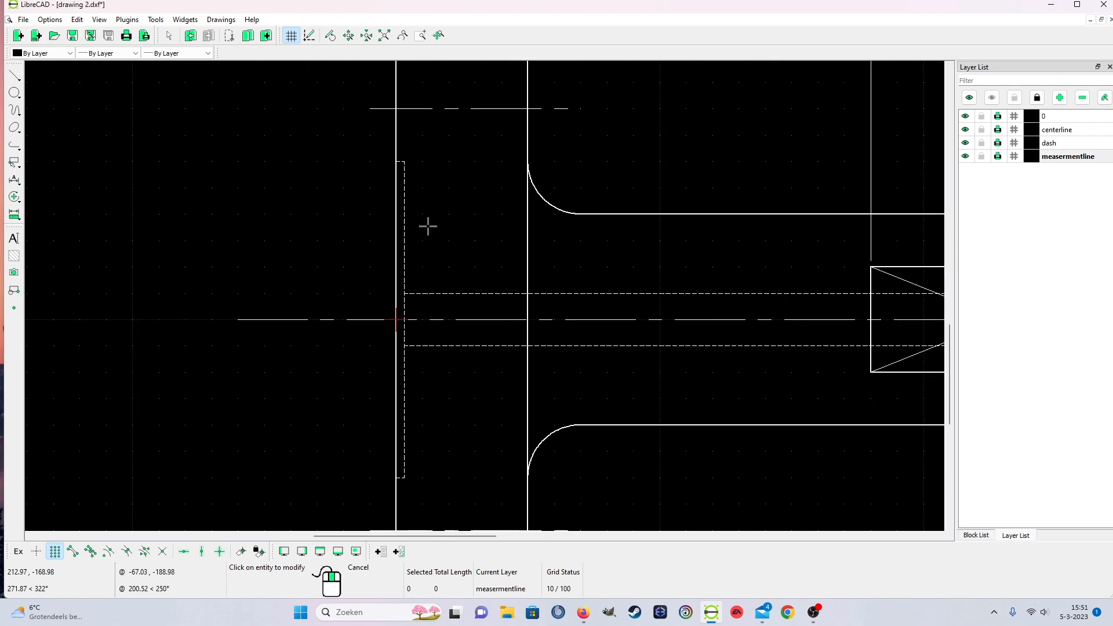
pyautogui.scroll(-3, 428, 226)
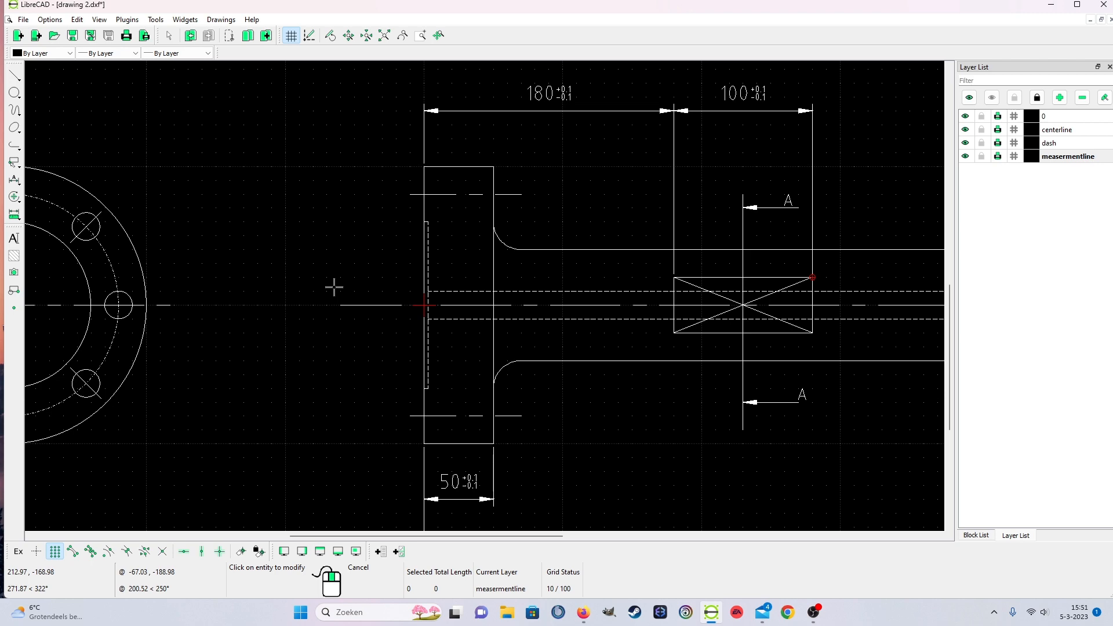
pyautogui.scroll(-1, 352, 336)
pyautogui.scroll(2, 352, 337)
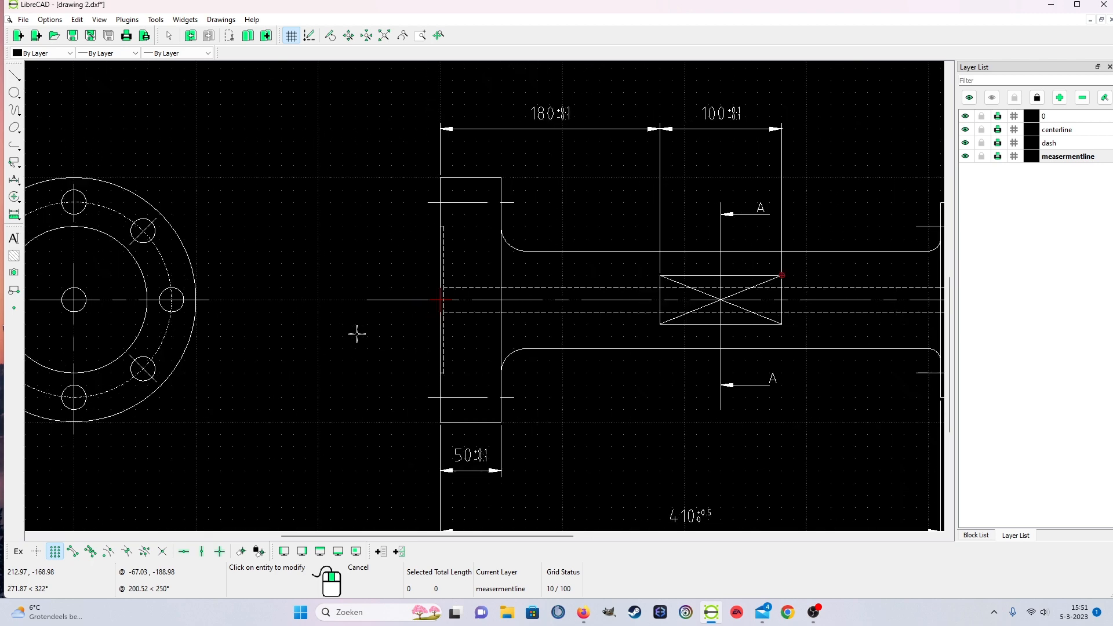
# Add a horizontal dimension for the depth of the dashed recess in the large flange's face, placed just above its measured points.
pyautogui.click(14, 180)
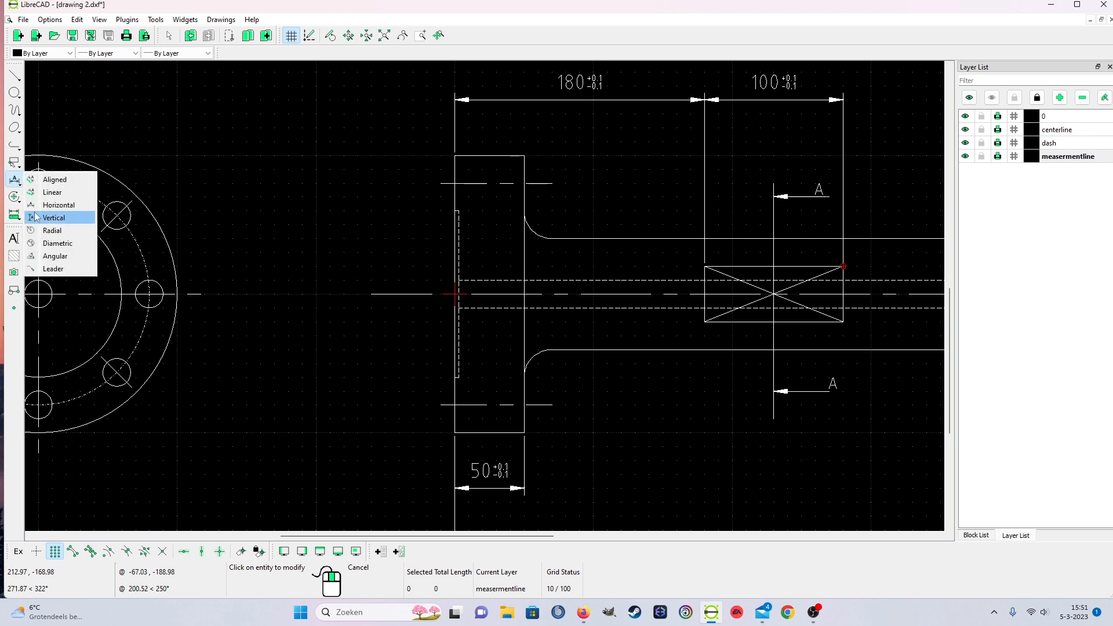
pyautogui.click(36, 209)
pyautogui.scroll(3, 379, 235)
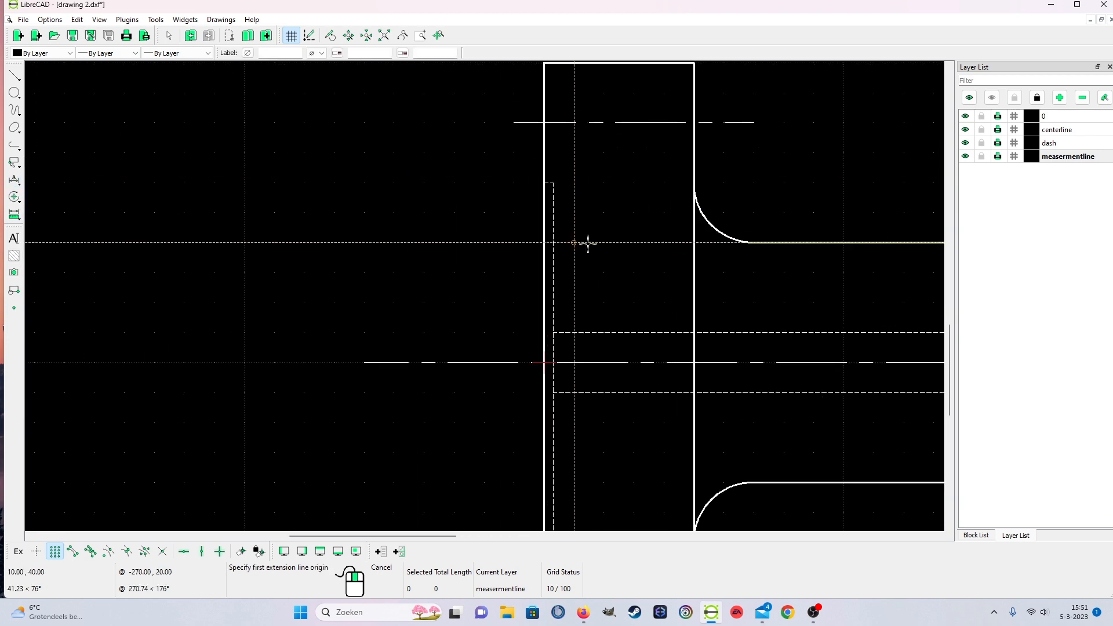
pyautogui.click(544, 241)
pyautogui.scroll(4, 560, 243)
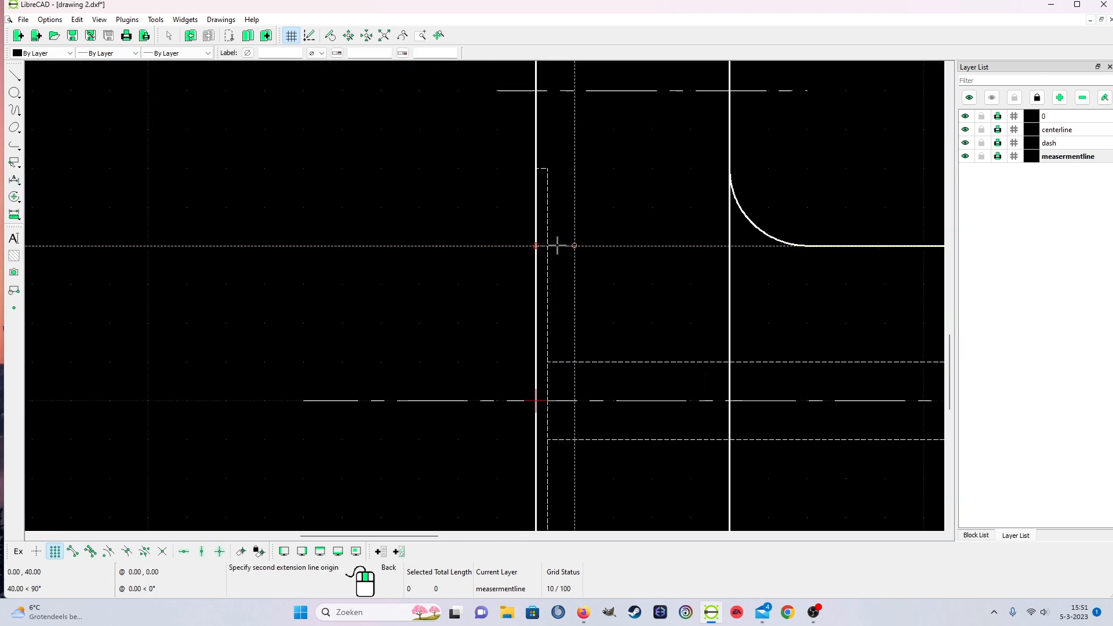
pyautogui.click(514, 247)
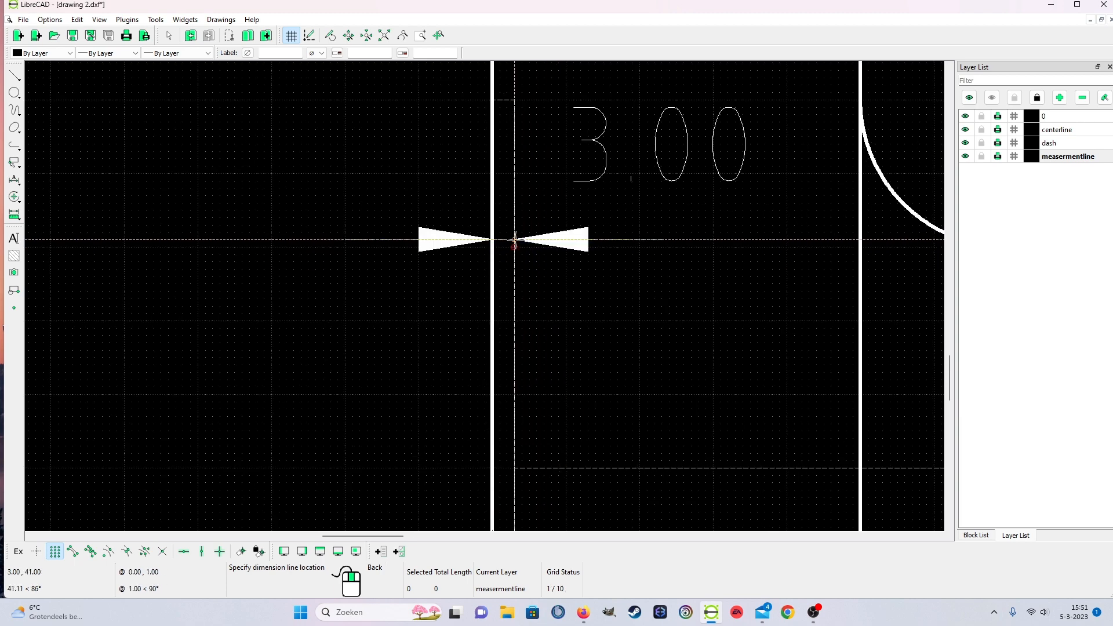
pyautogui.click(518, 224)
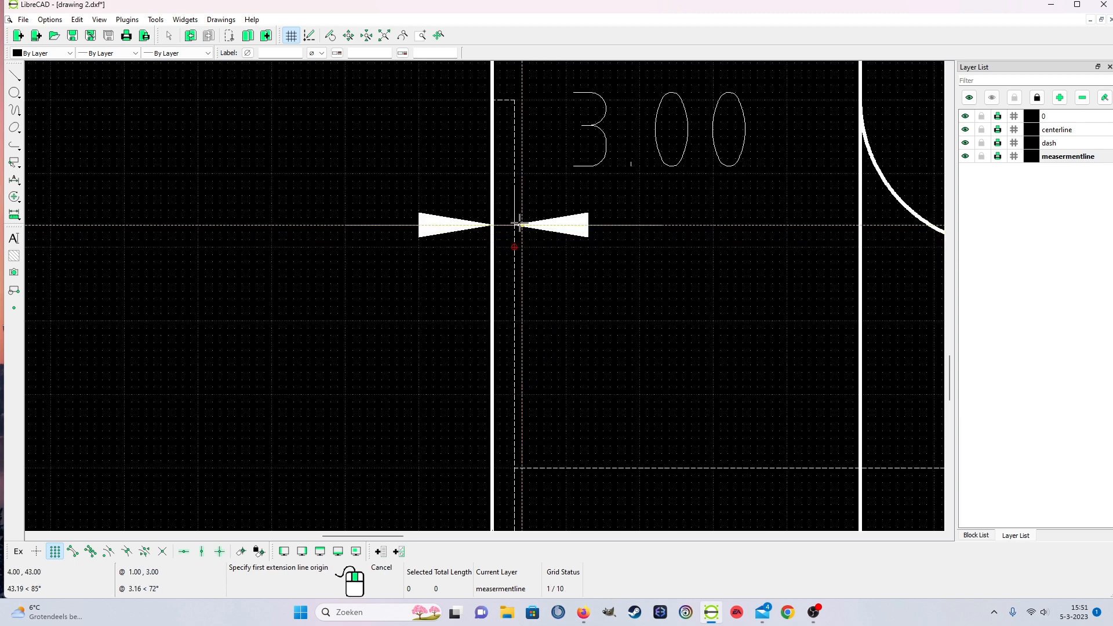
pyautogui.press('Escape')
# Move the recess depth dimension's text outside the flange, to the left of its face, and clear the selection.
pyautogui.scroll(-10, 607, 254)
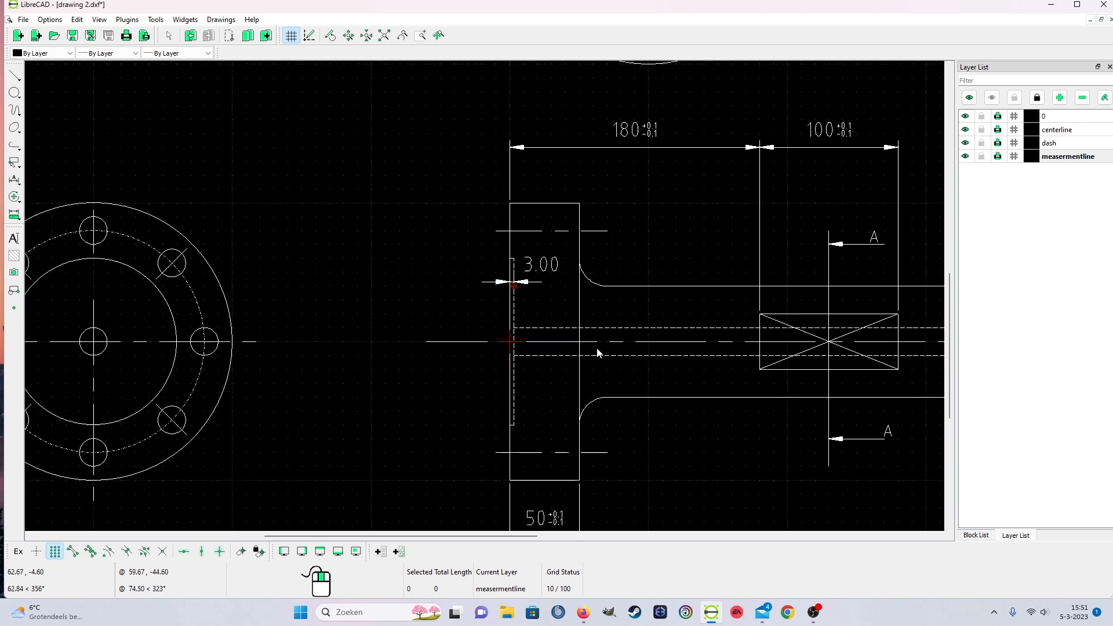
pyautogui.scroll(3, 581, 322)
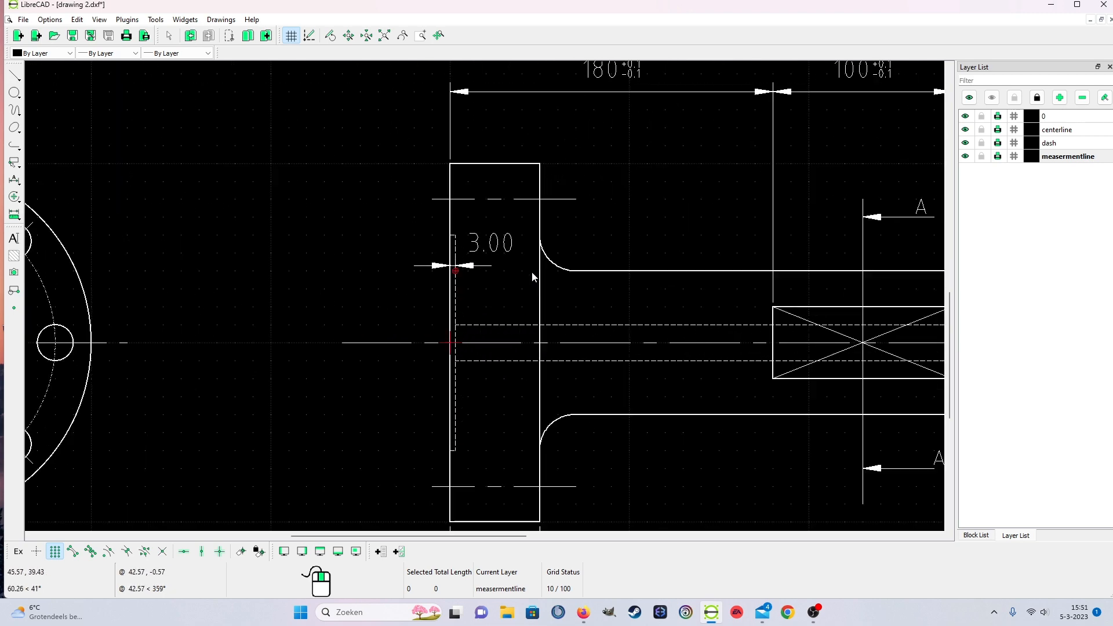
pyautogui.click(497, 253)
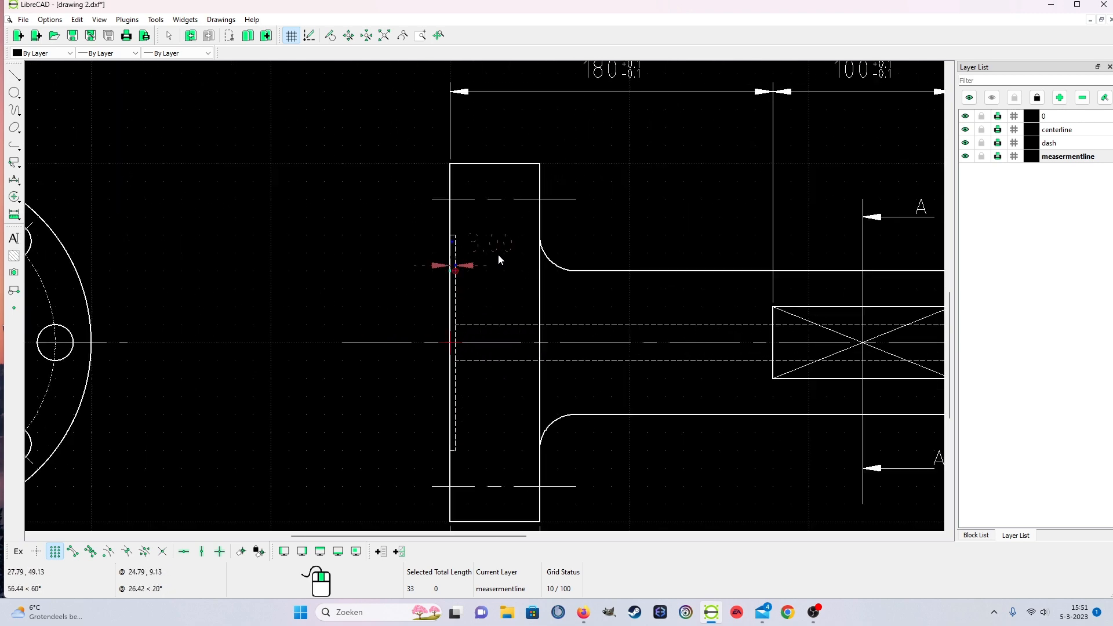
pyautogui.click(453, 242)
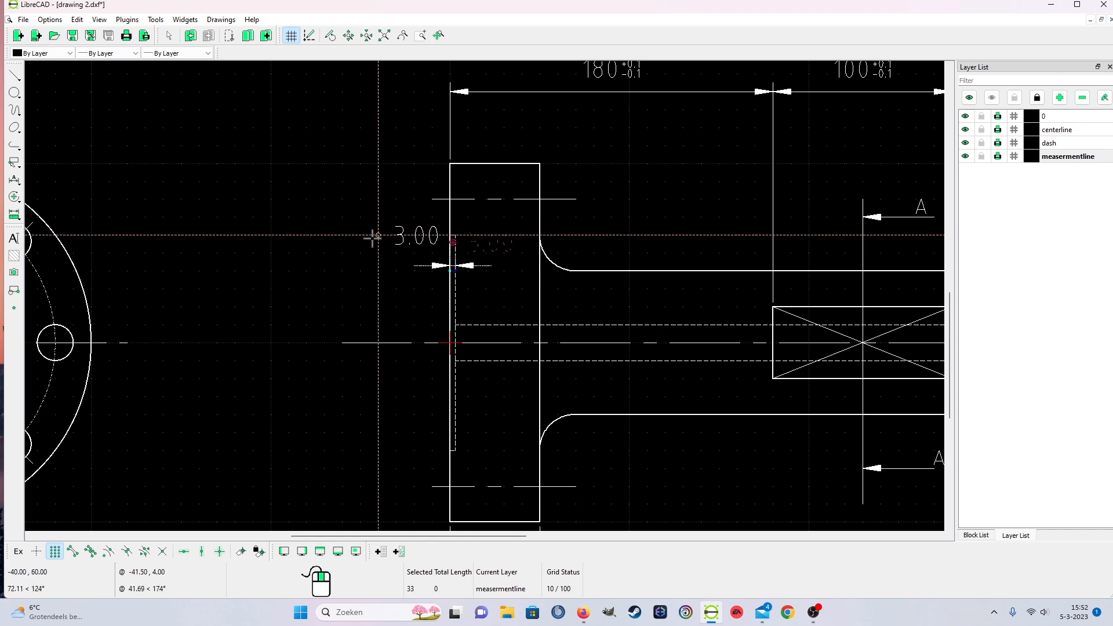
pyautogui.scroll(3, 364, 239)
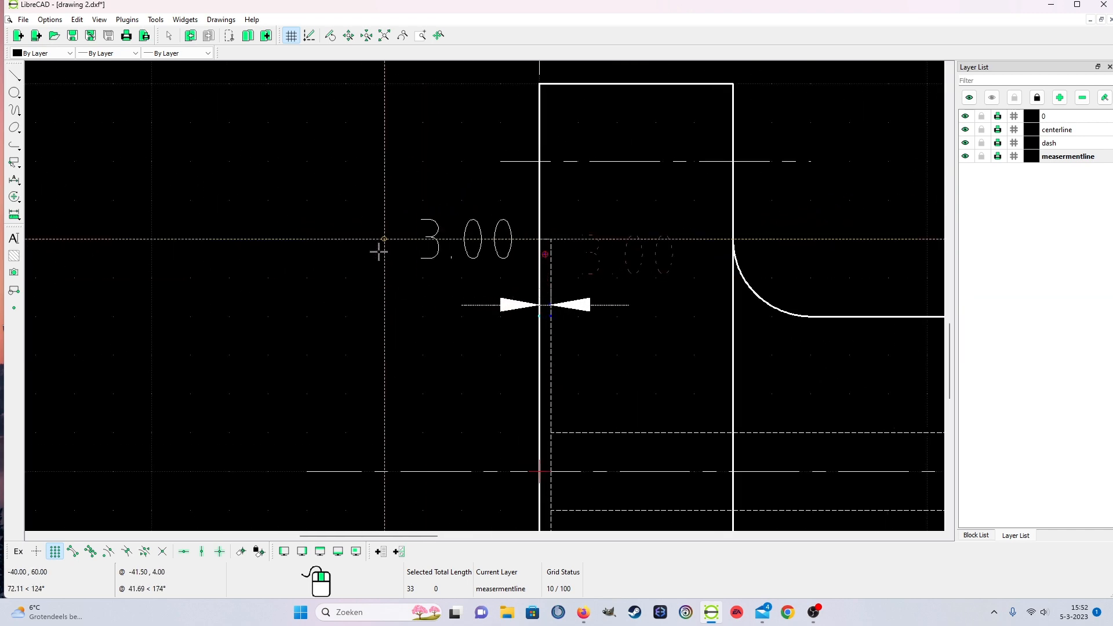
pyautogui.scroll(3, 380, 253)
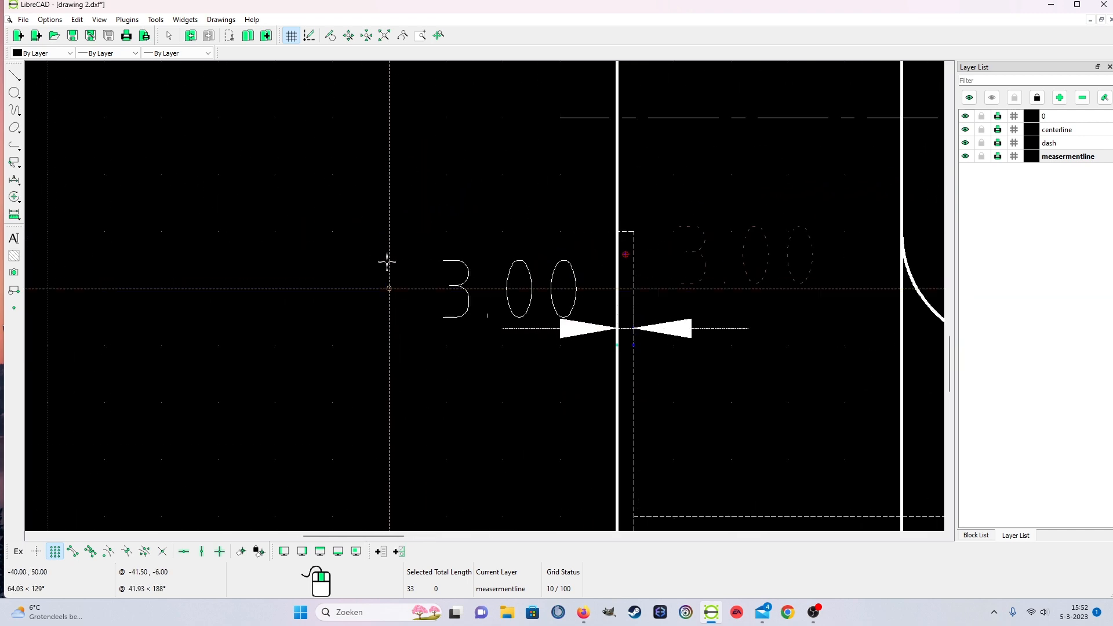
pyautogui.click(323, 277)
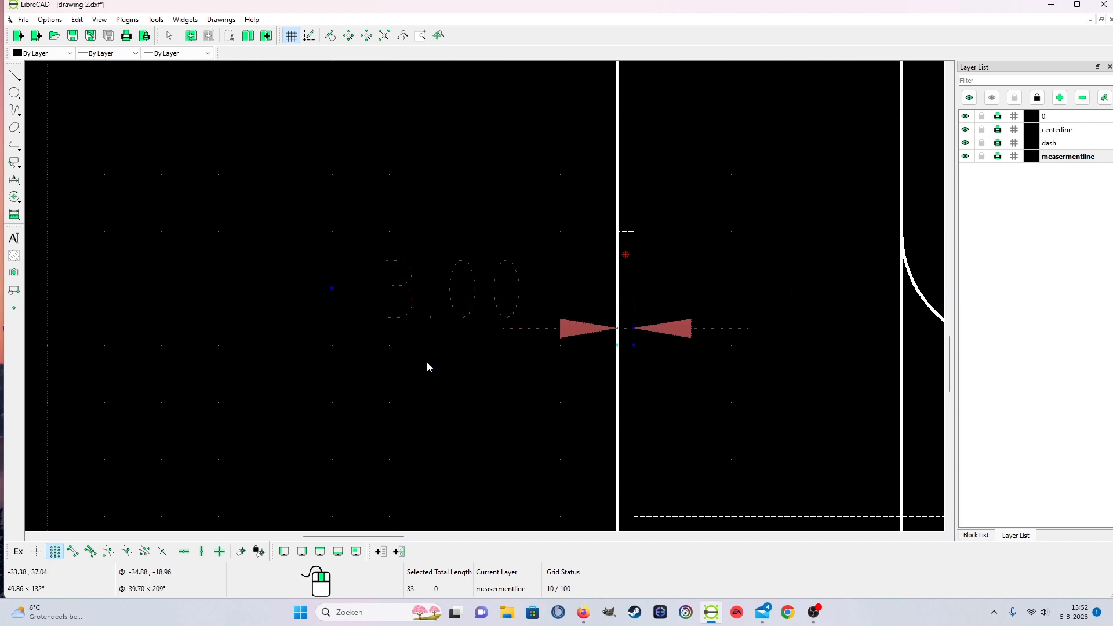
pyautogui.moveTo(546, 378); pyautogui.dragTo(582, 334)
pyautogui.click(586, 328)
pyautogui.scroll(-6, 492, 354)
# Set the label of the recess depth dimension on the large flange to 3 without tolerances.
pyautogui.rightClick(421, 431)
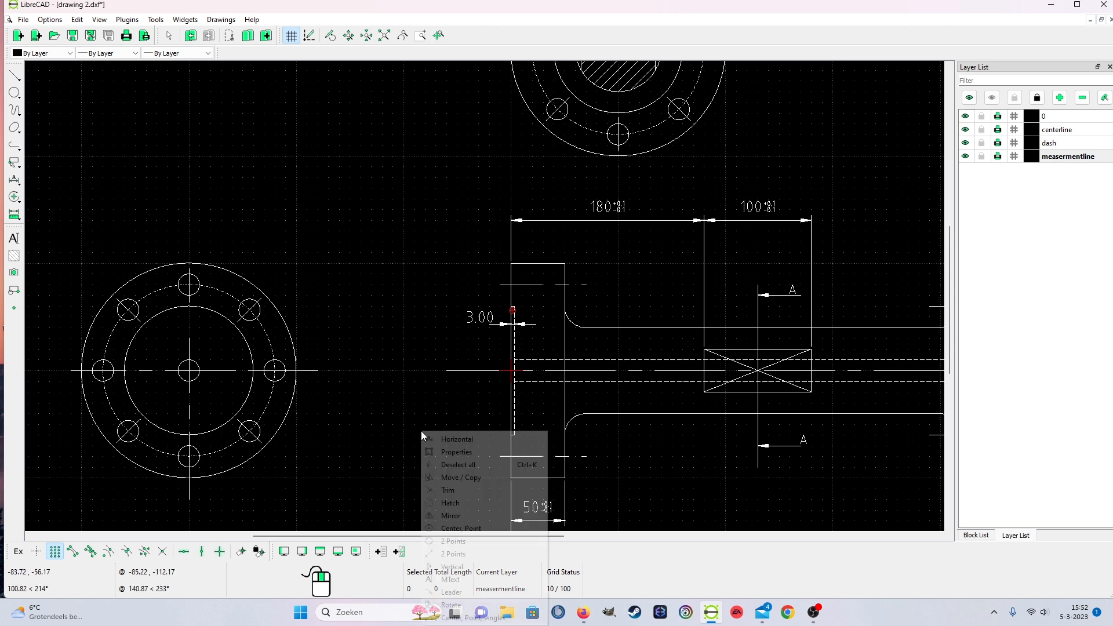
pyautogui.click(476, 453)
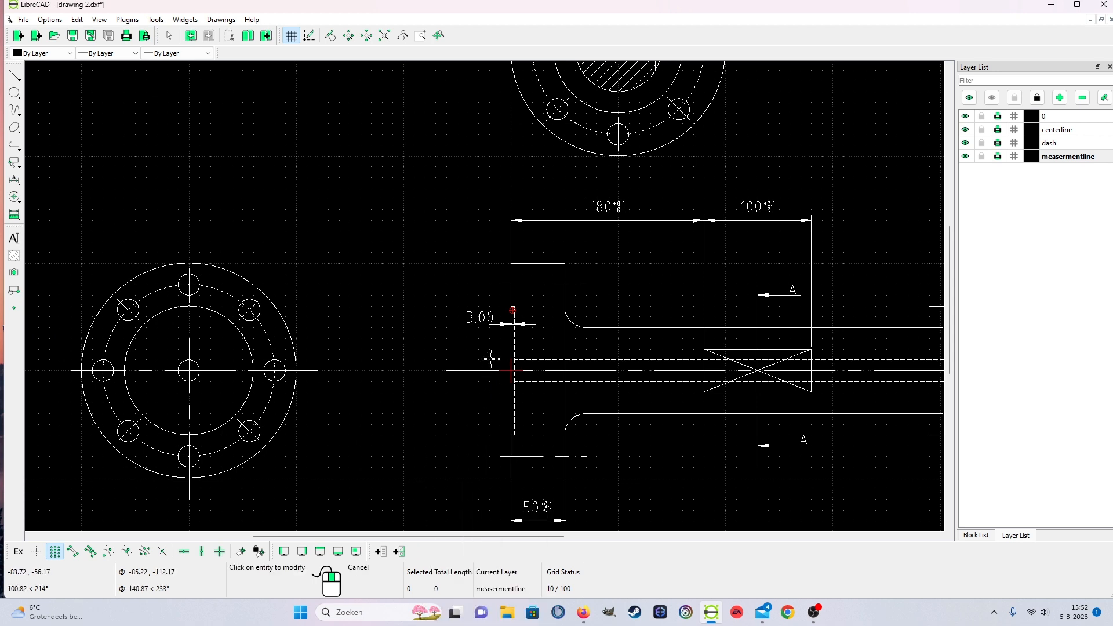
pyautogui.click(483, 316)
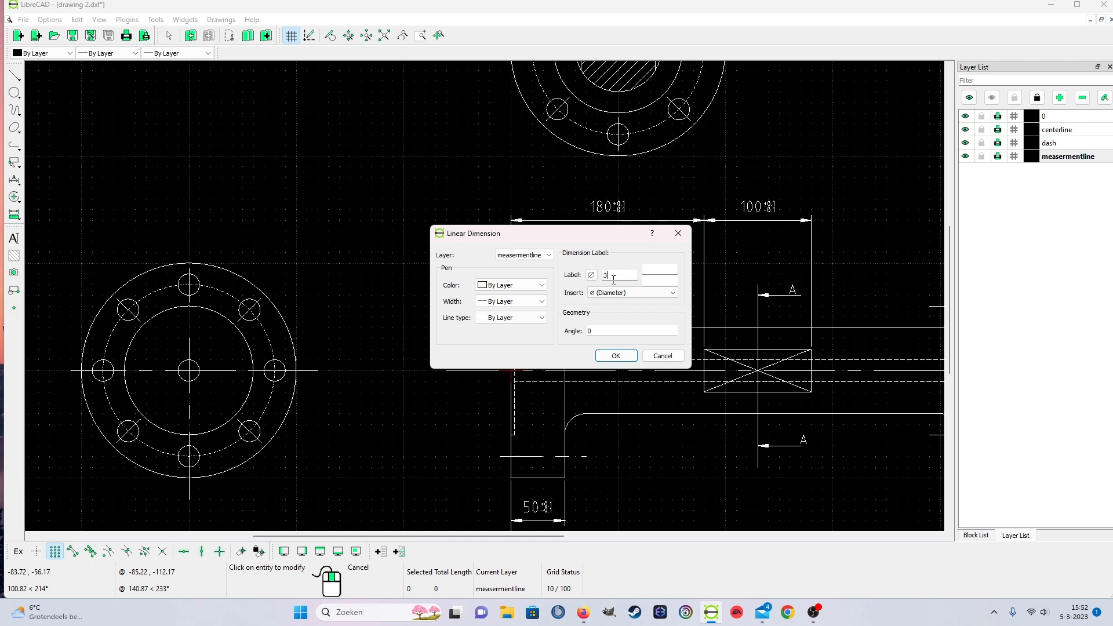
pyautogui.click(616, 356)
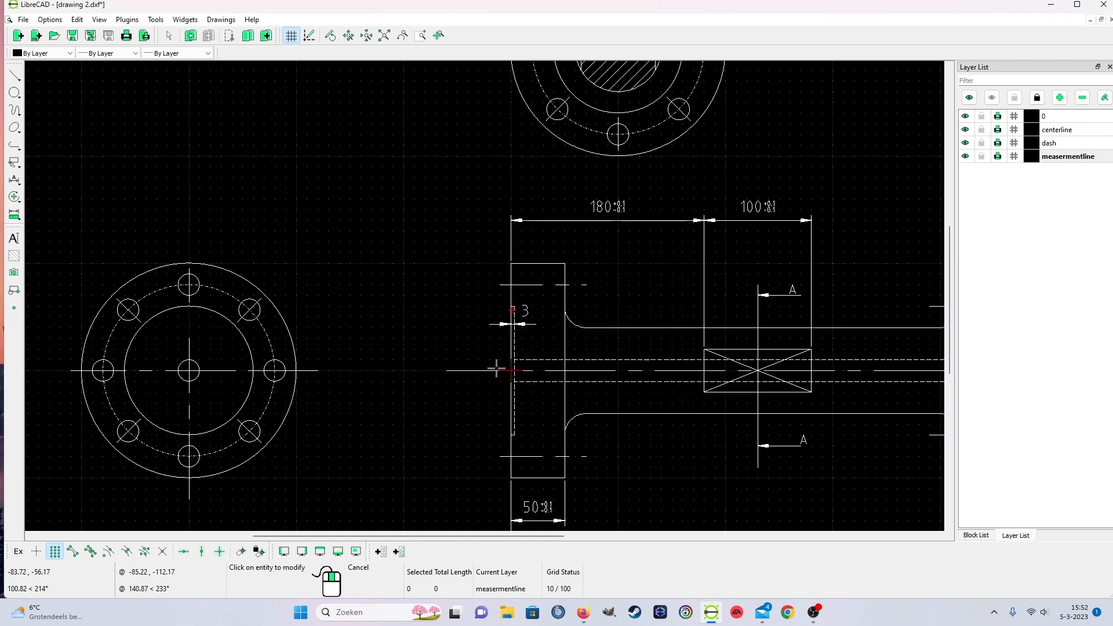
pyautogui.scroll(3, 571, 341)
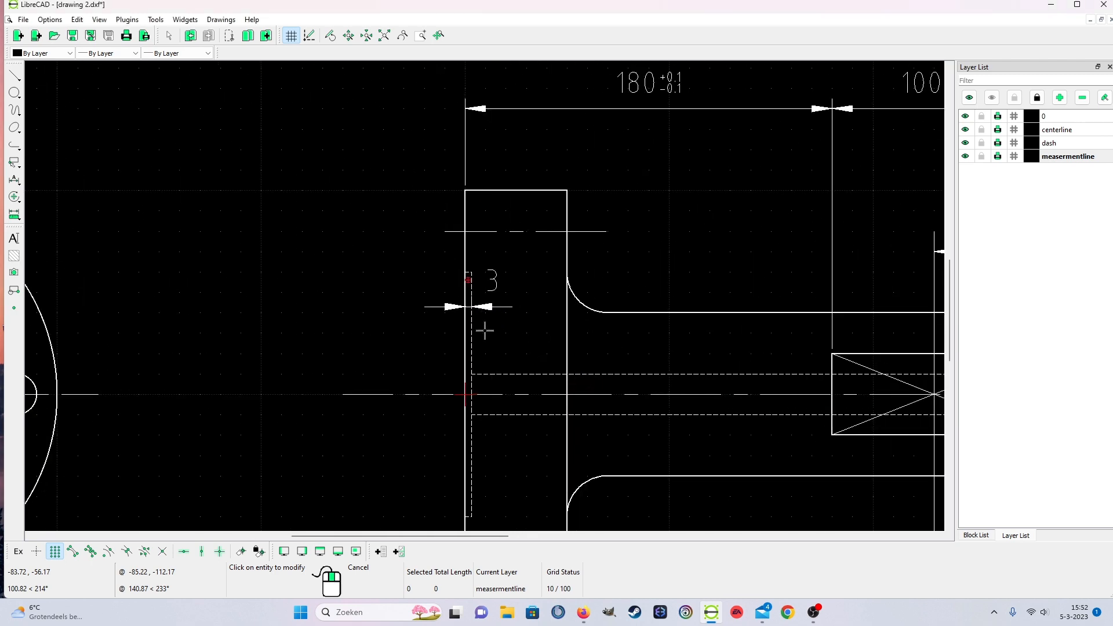
# Move the text of the large flange's recess depth dimension outside the flange, to the left of its face, and clear the selection.
pyautogui.press('Escape')
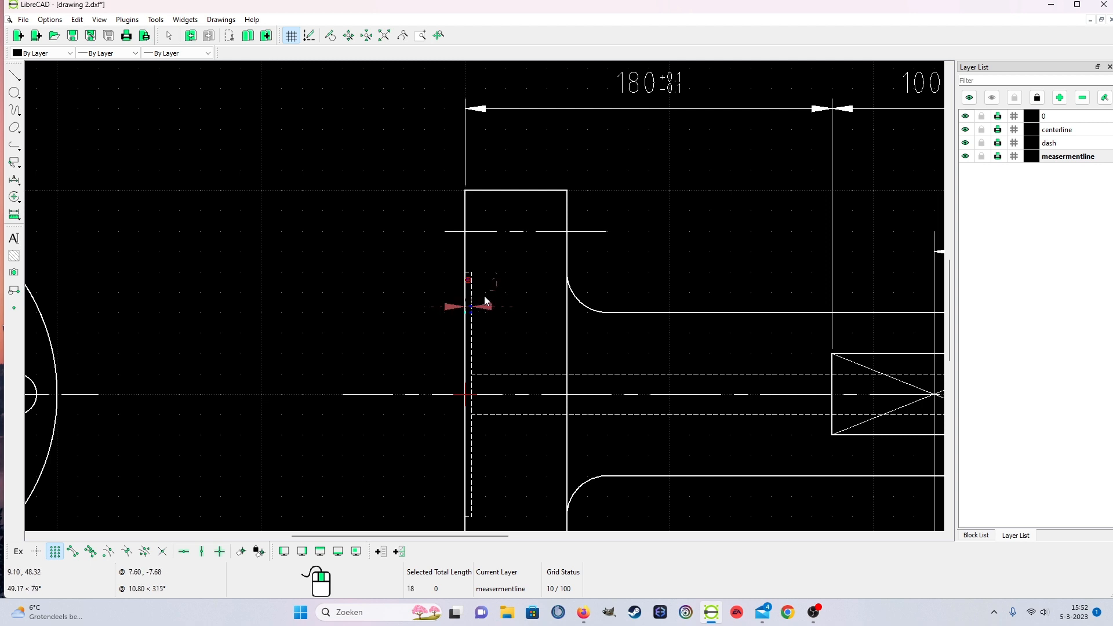
pyautogui.click(469, 280)
pyautogui.click(413, 284)
pyautogui.moveTo(425, 290)
pyautogui.mouseDown()
pyautogui.moveTo(150, 531)
pyautogui.moveTo(59, 556)
pyautogui.moveTo(403, 318)
pyautogui.moveTo(435, 279)
pyautogui.moveTo(432, 293)
pyautogui.moveTo(404, 293)
pyautogui.mouseUp()
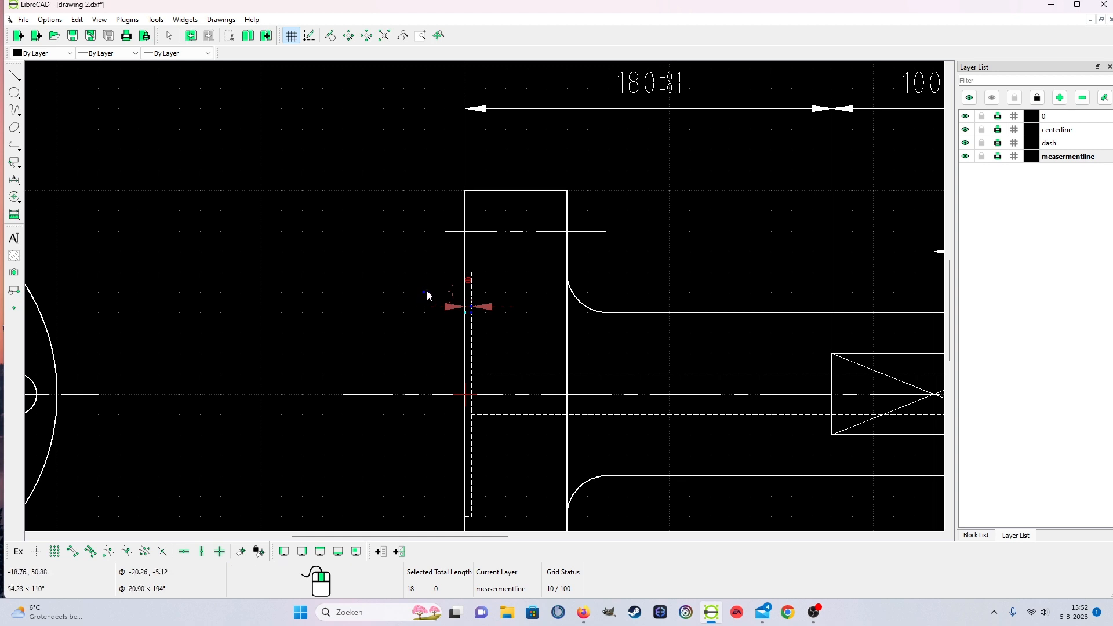
pyautogui.click(426, 291)
pyautogui.click(412, 280)
pyautogui.click(412, 280)
pyautogui.click(447, 286)
pyautogui.click(419, 291)
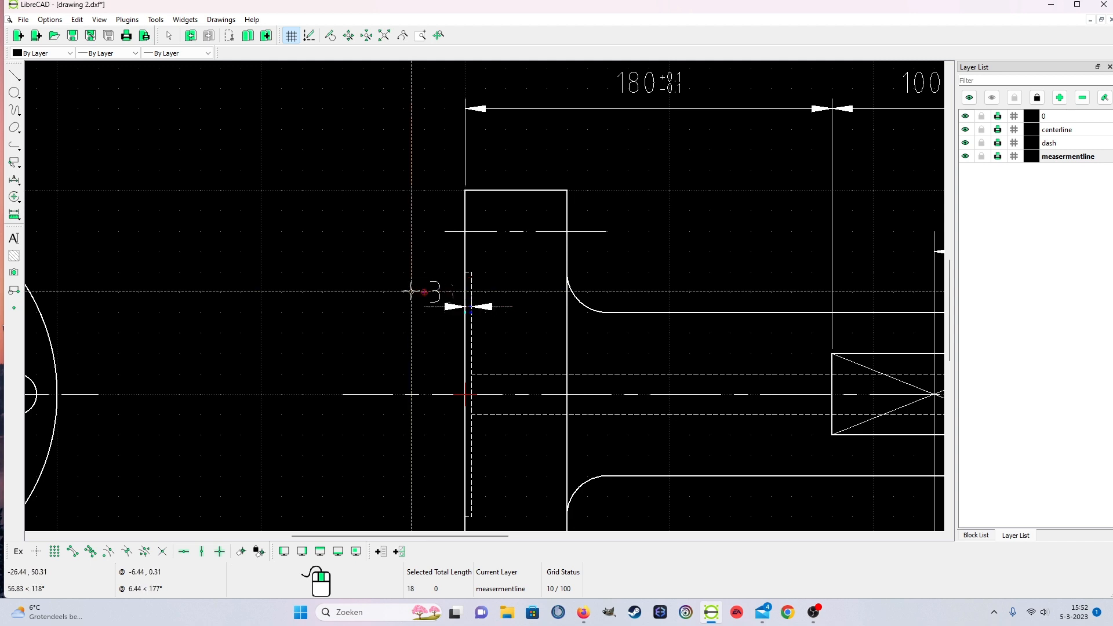
pyautogui.click(395, 286)
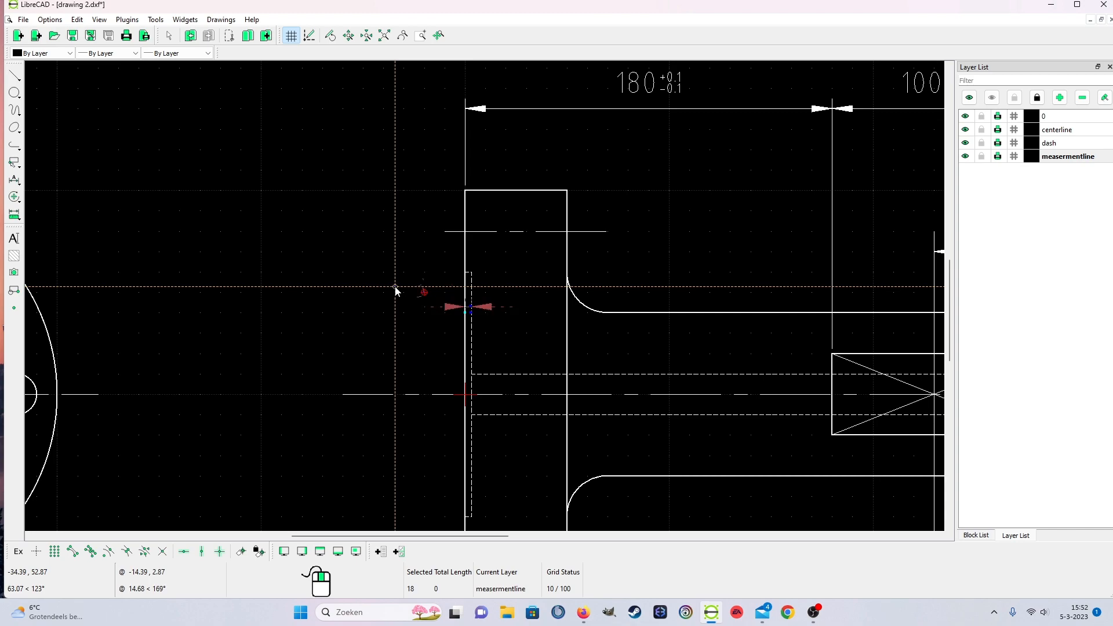
pyautogui.scroll(-5, 406, 302)
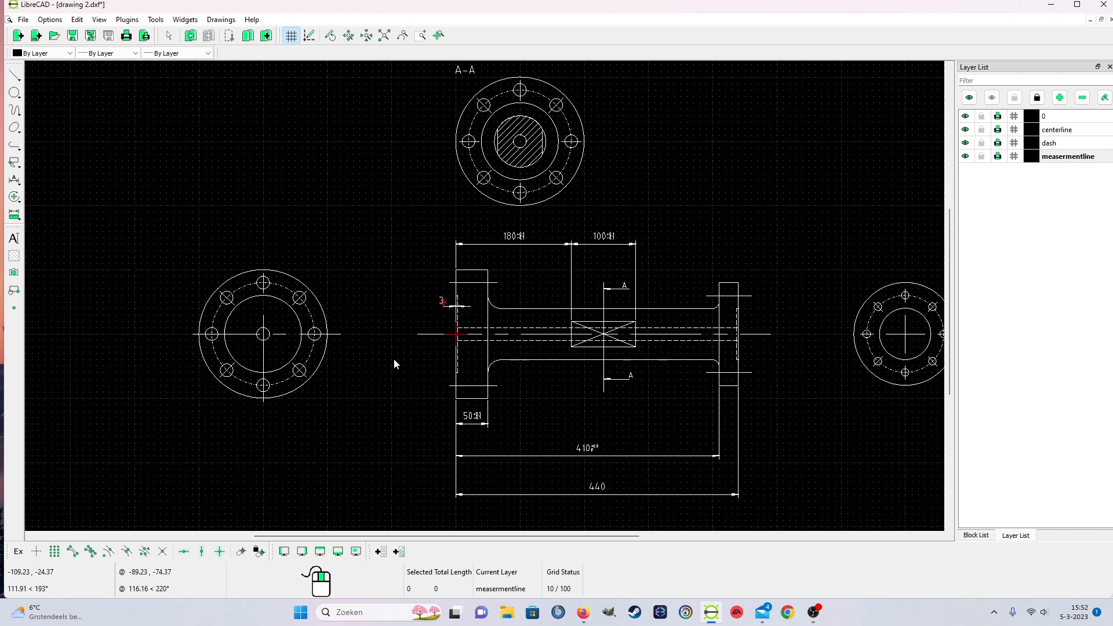
# Add a horizontal dimension for the depth of the dashed recess in the small flange's face, with its dimension line level with the measured points.
pyautogui.scroll(1, 776, 313)
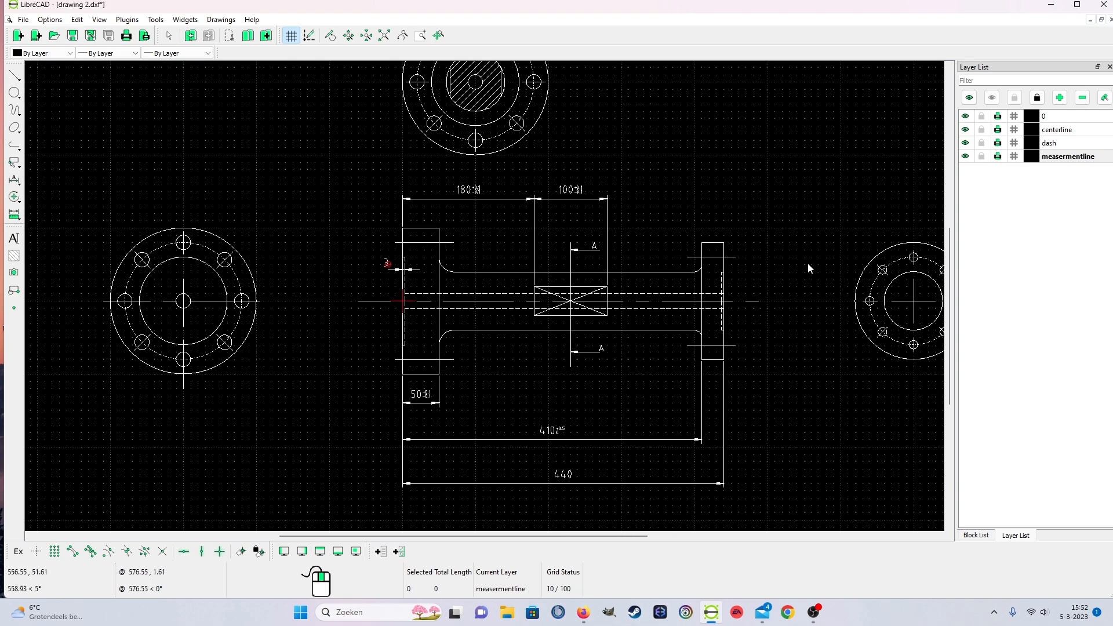
pyautogui.scroll(3, 812, 263)
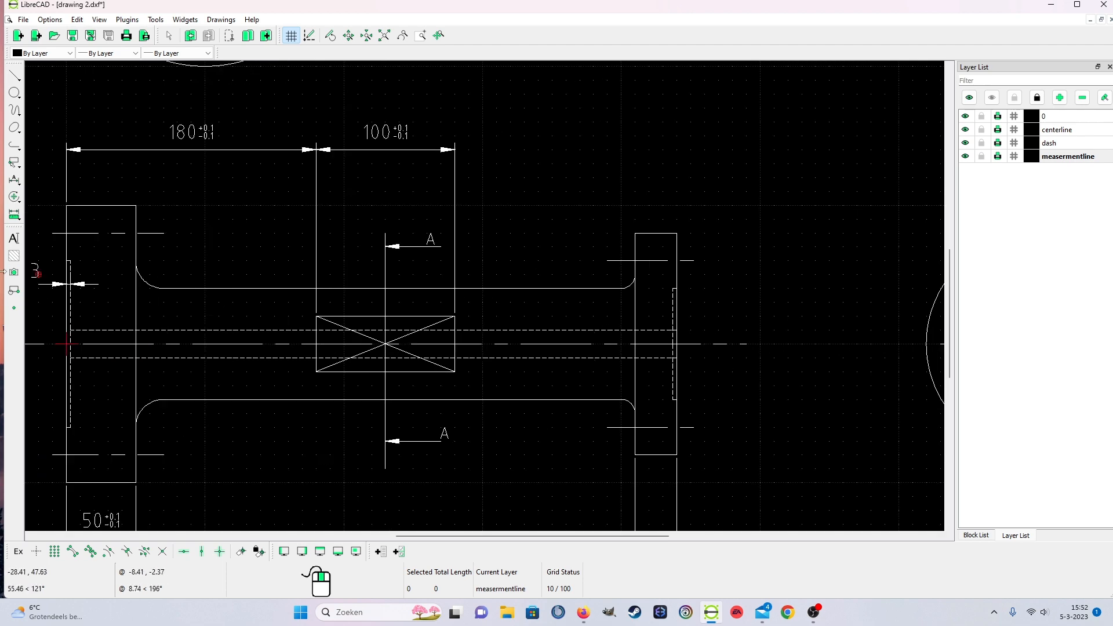
pyautogui.click(14, 183)
pyautogui.click(46, 207)
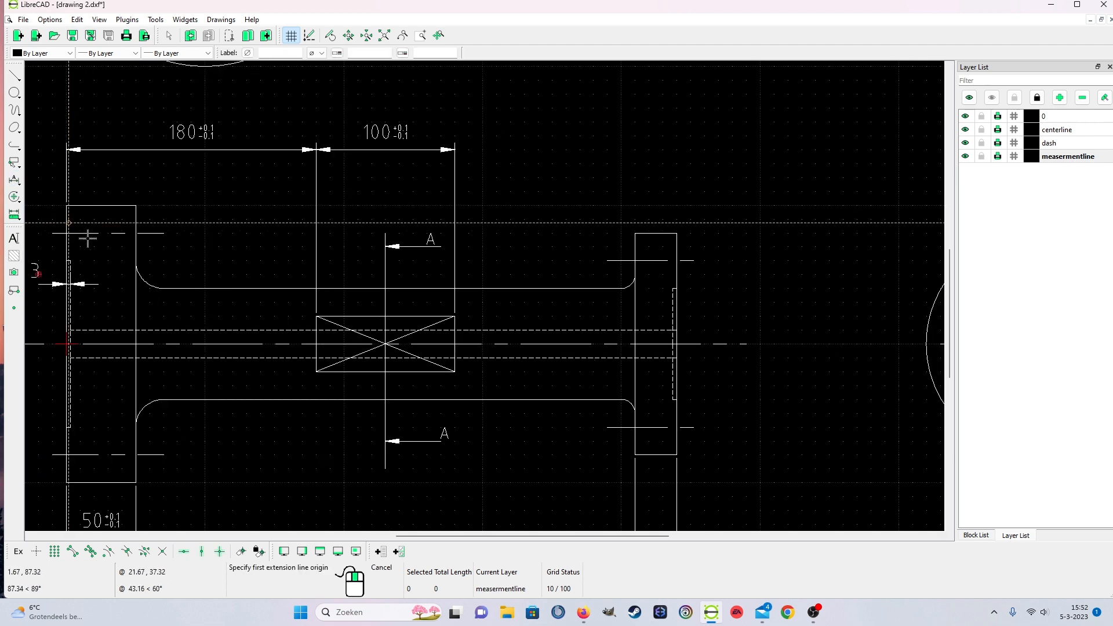
pyautogui.scroll(2, 803, 360)
pyautogui.scroll(1, 626, 272)
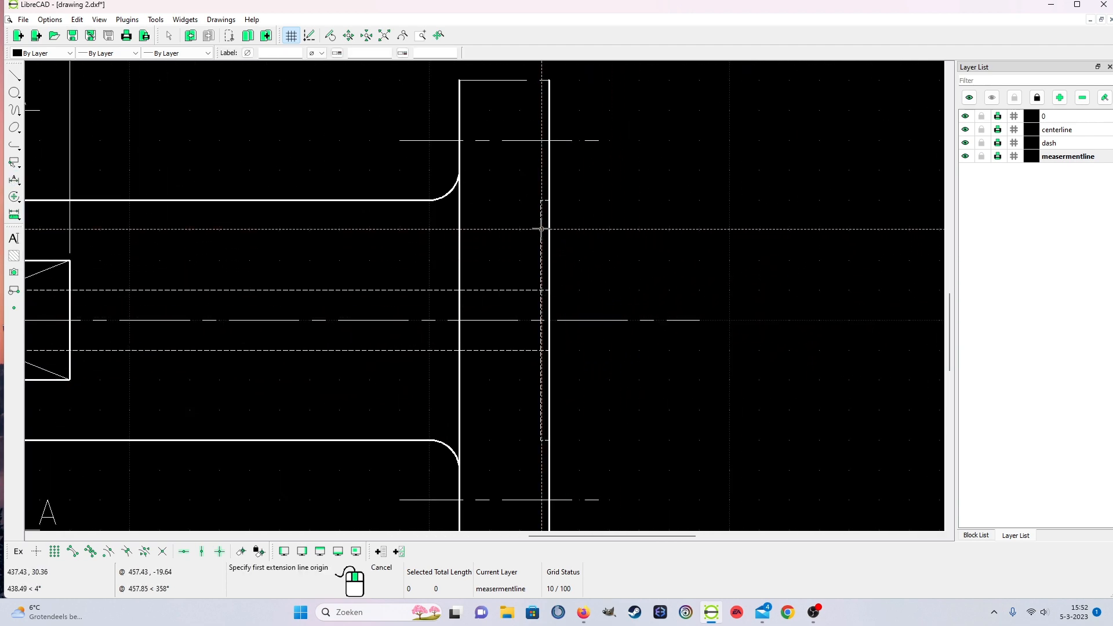
pyautogui.click(55, 551)
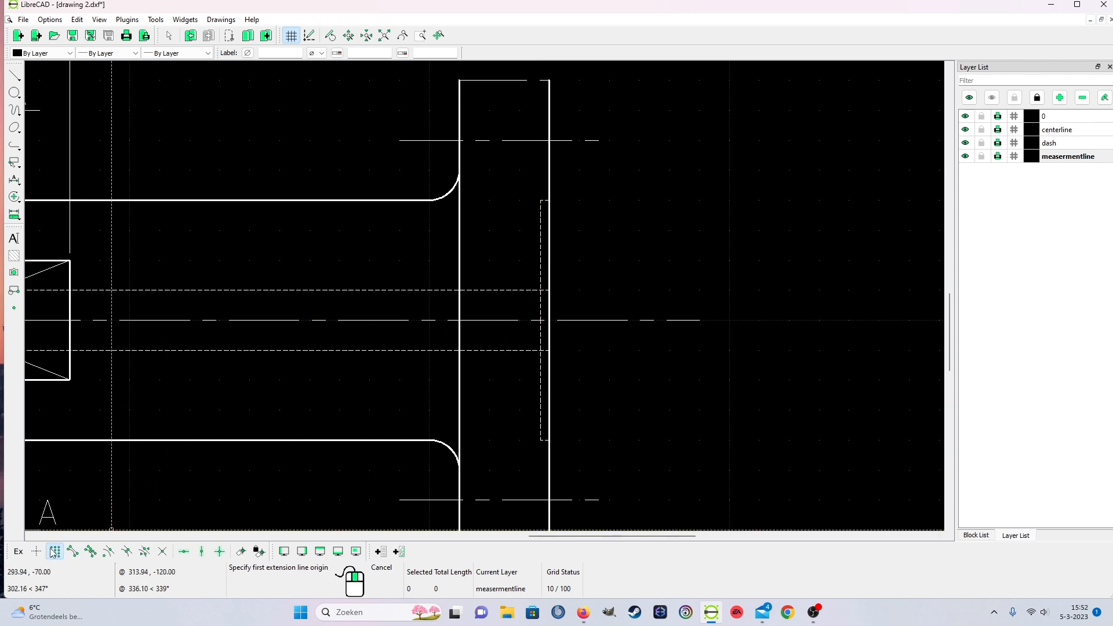
pyautogui.scroll(4, 548, 232)
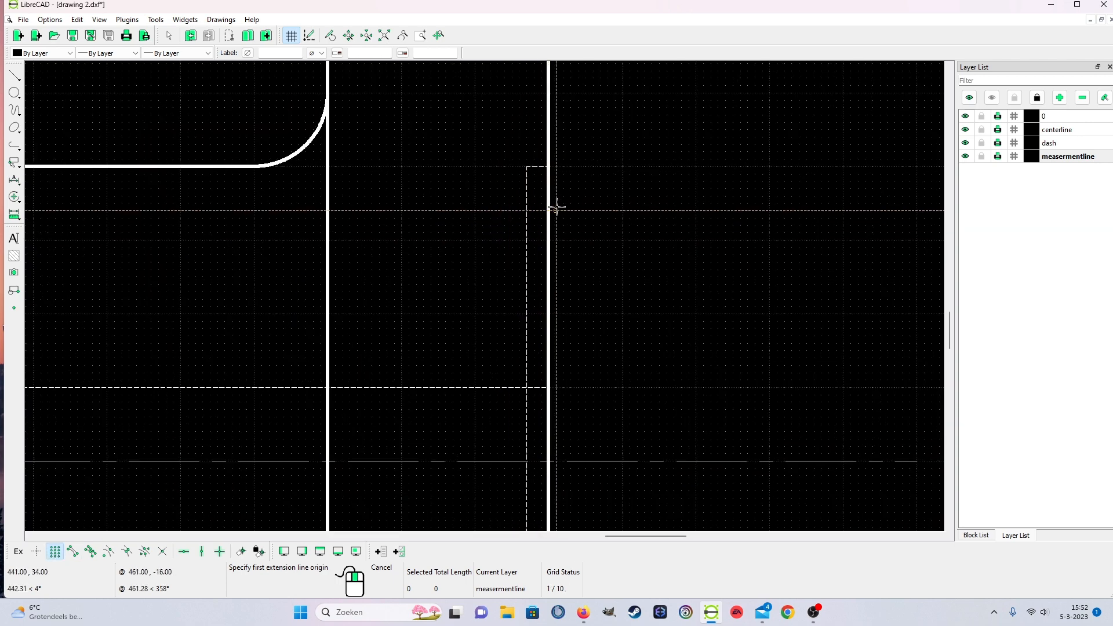
pyautogui.click(526, 226)
pyautogui.click(548, 233)
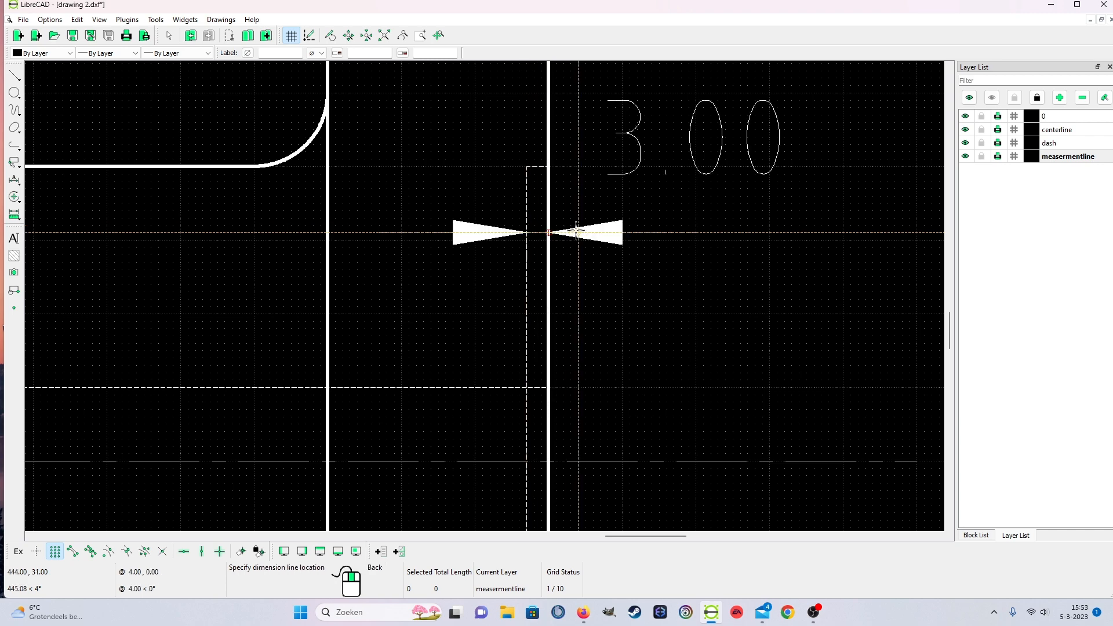
pyautogui.click(576, 231)
pyautogui.rightClick(582, 247)
# Set the label of the small flange's recess depth dimension to 3 without tolerances.
pyautogui.scroll(-4, 603, 278)
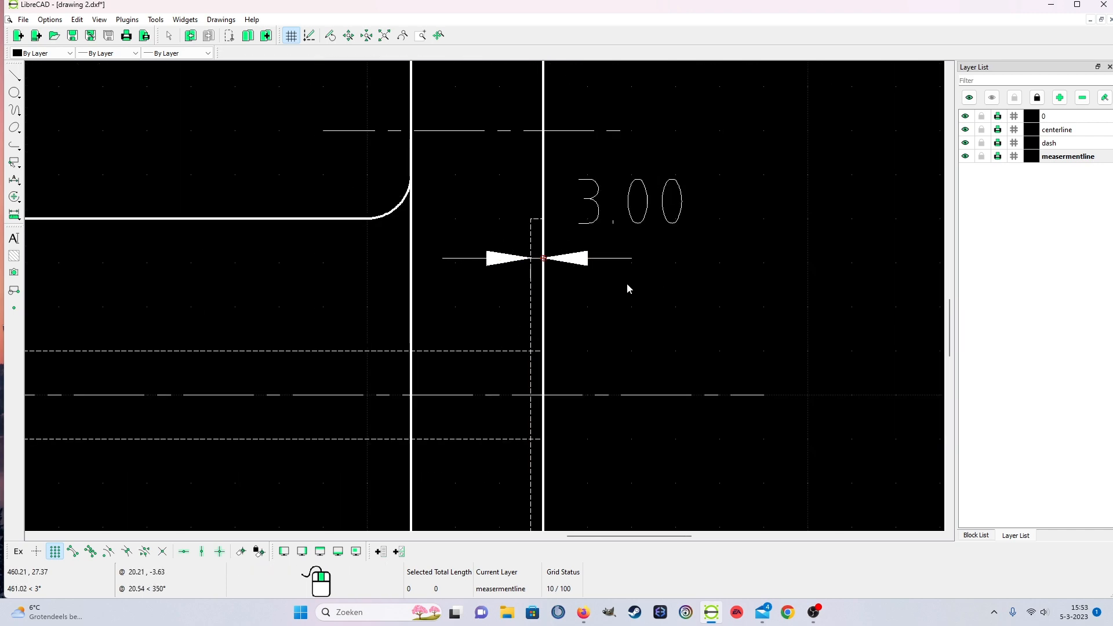
pyautogui.rightClick(597, 301)
pyautogui.click(615, 318)
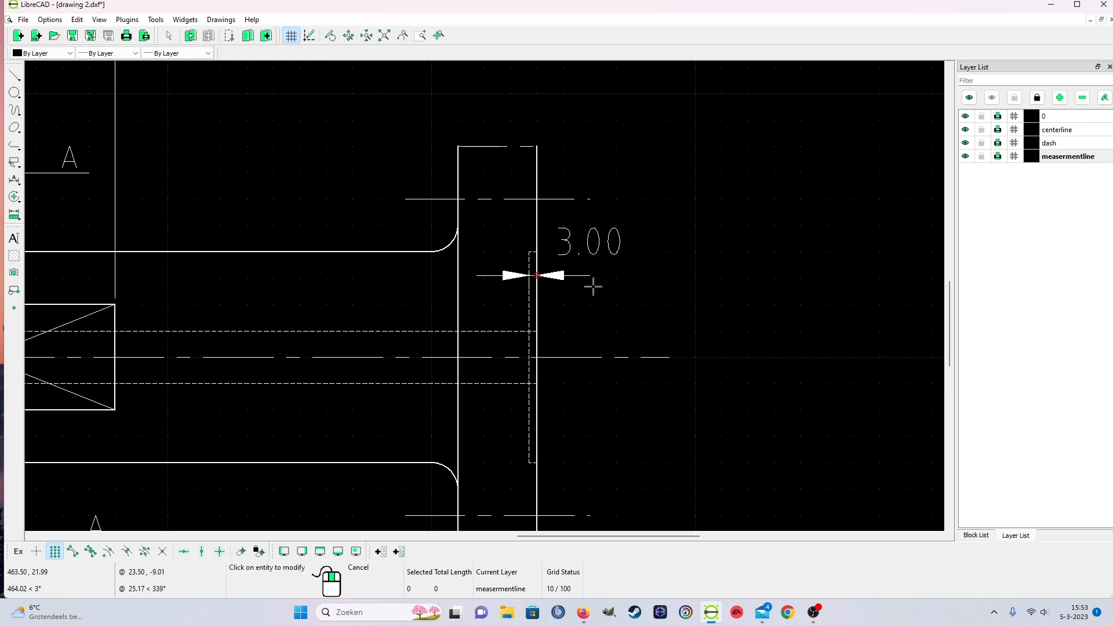
pyautogui.click(551, 277)
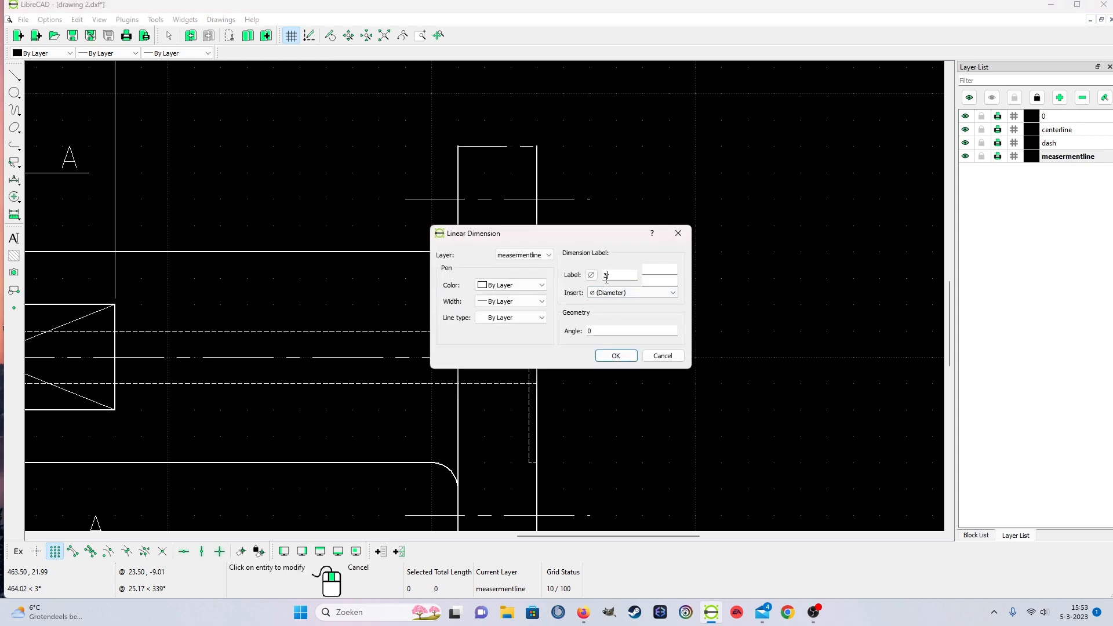
pyautogui.press('Return')
pyautogui.scroll(-3, 539, 382)
pyautogui.scroll(2, 503, 382)
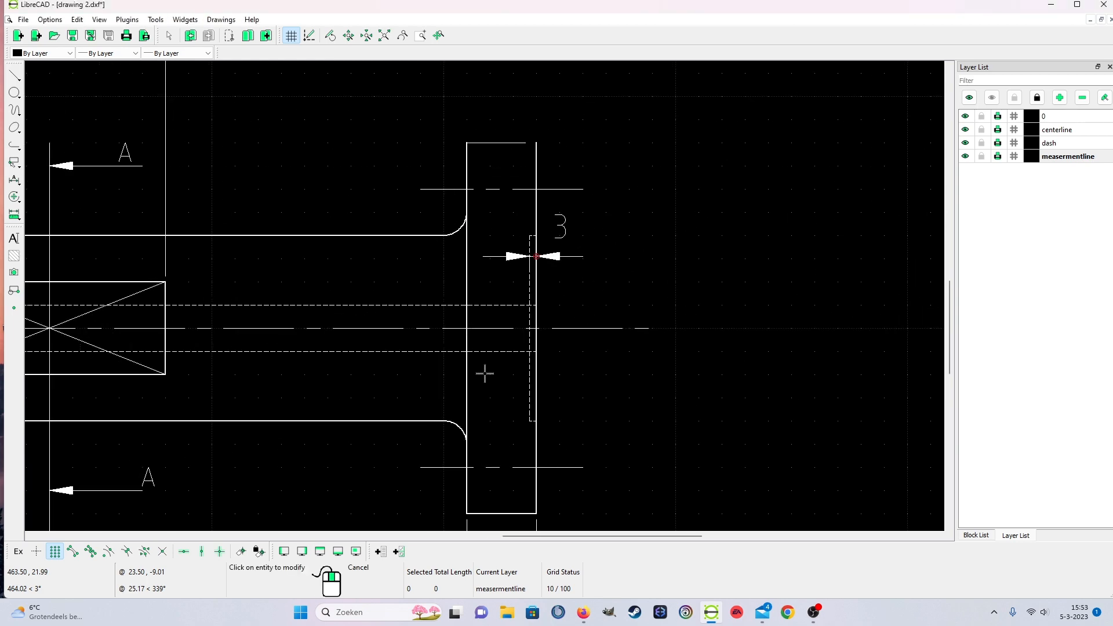
# Try a horizontal dimension across the centre bore in the large flange's end view, placed above the outer circle.
pyautogui.scroll(-5, 485, 373)
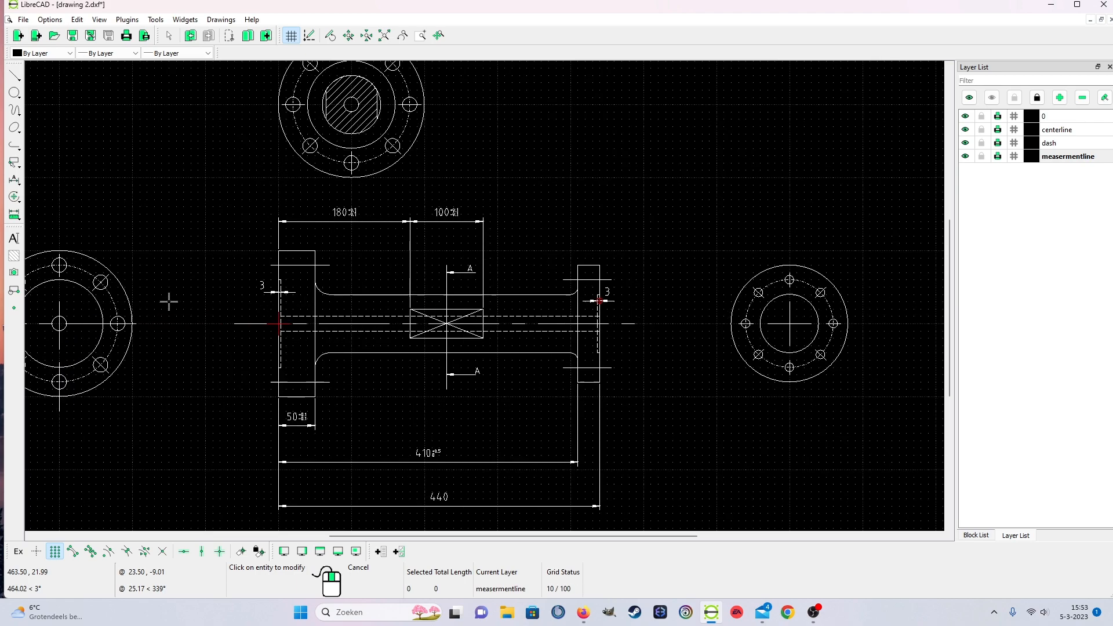
pyautogui.scroll(1, 183, 342)
pyautogui.scroll(-1, 187, 343)
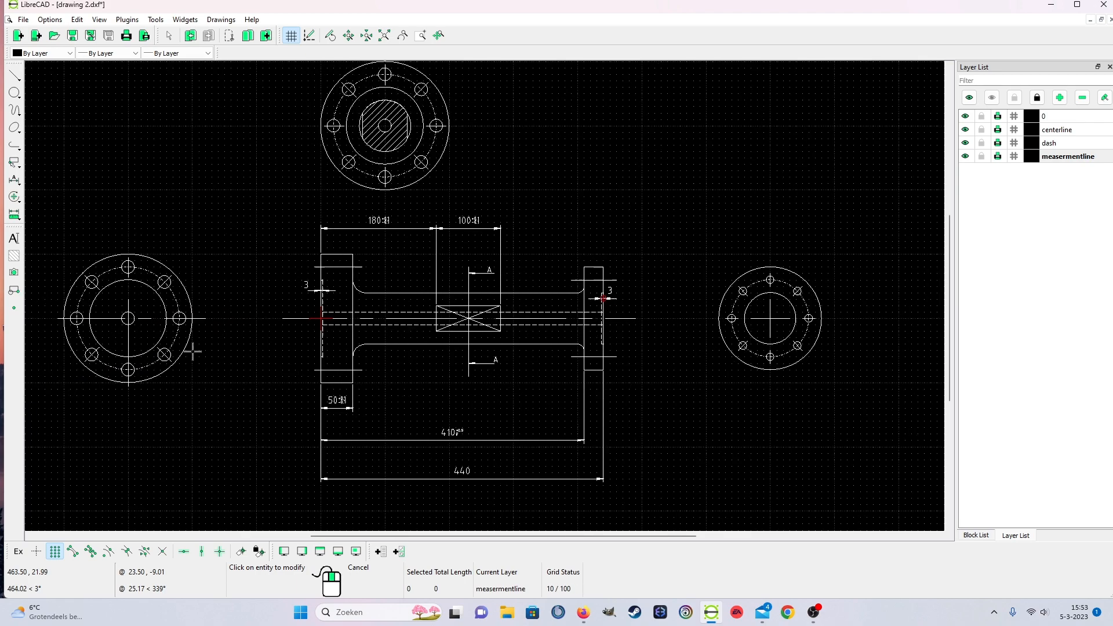
pyautogui.scroll(1, 193, 355)
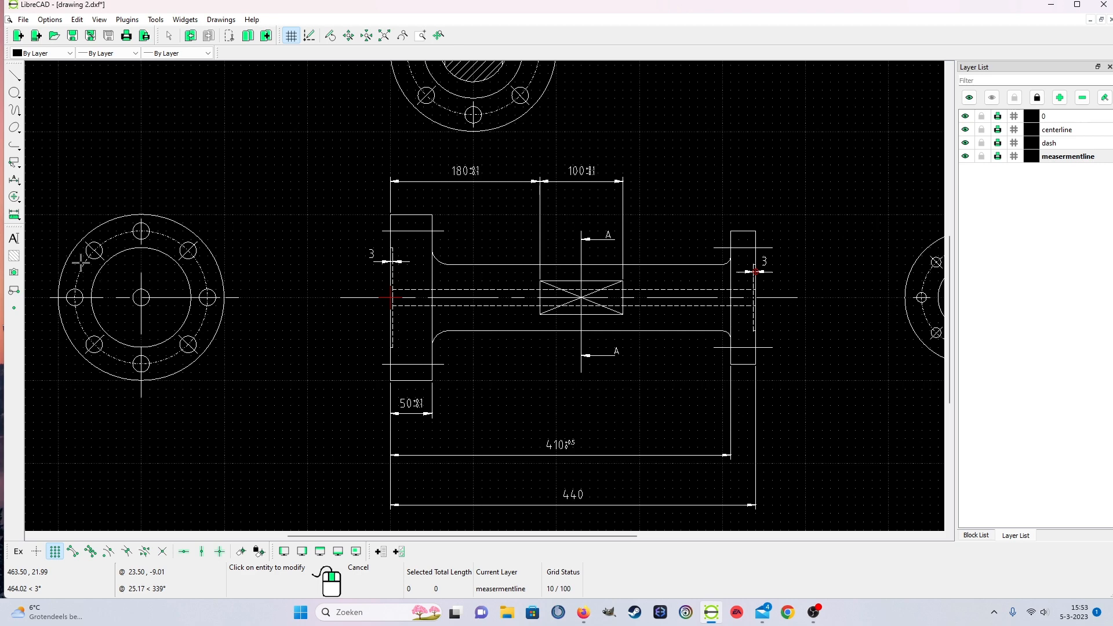
pyautogui.scroll(2, 112, 258)
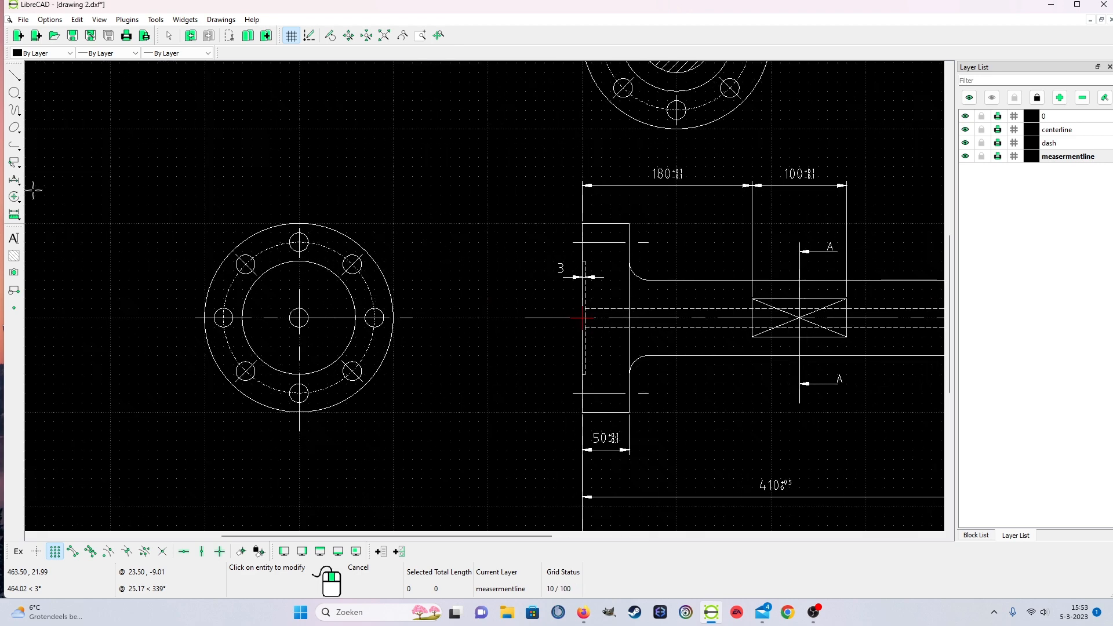
pyautogui.click(14, 179)
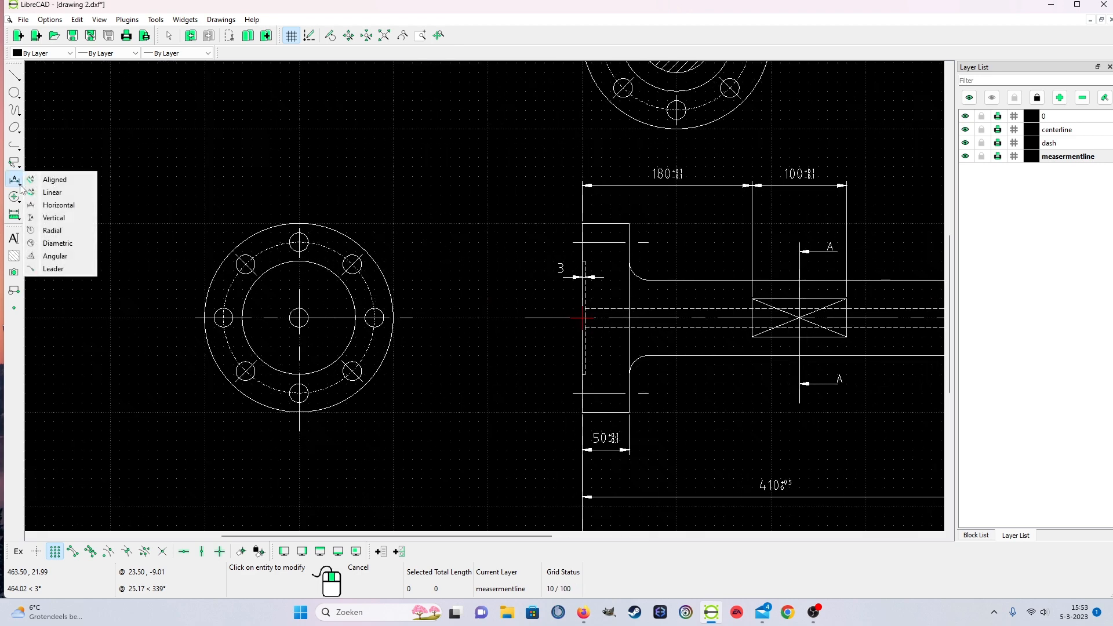
pyautogui.click(48, 207)
pyautogui.scroll(2, 198, 382)
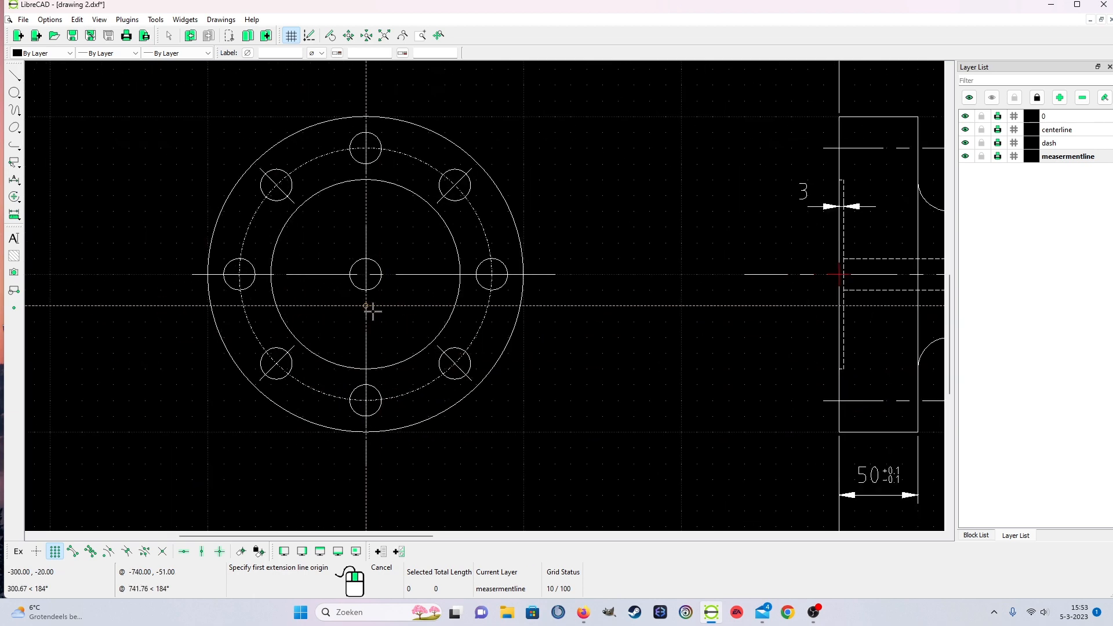
pyautogui.click(349, 275)
pyautogui.click(382, 274)
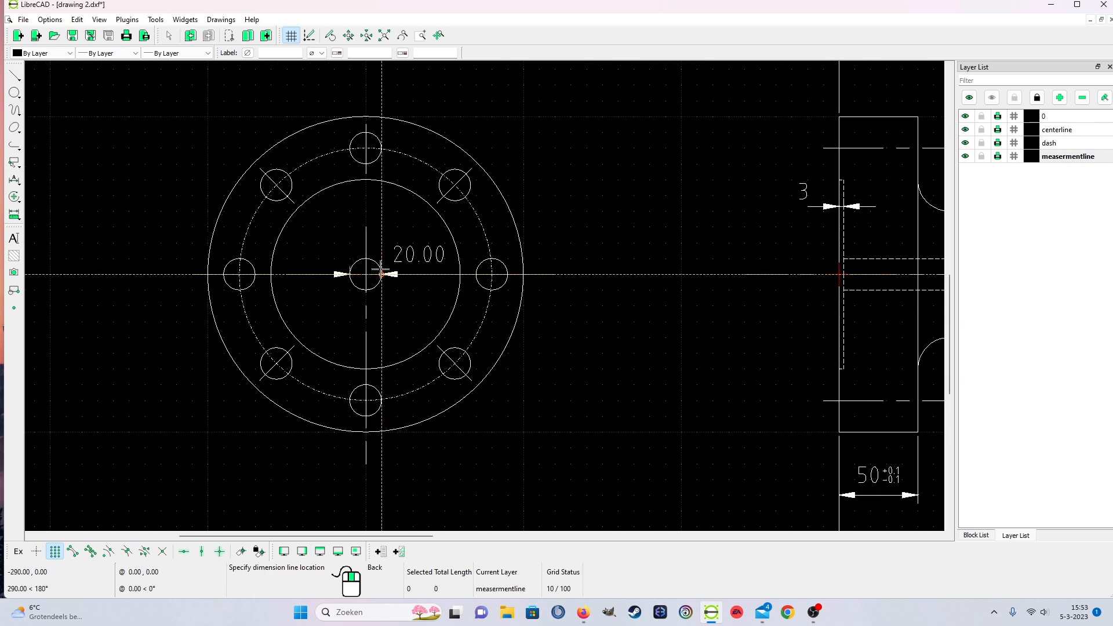
pyautogui.scroll(-2, 414, 111)
pyautogui.click(413, 112)
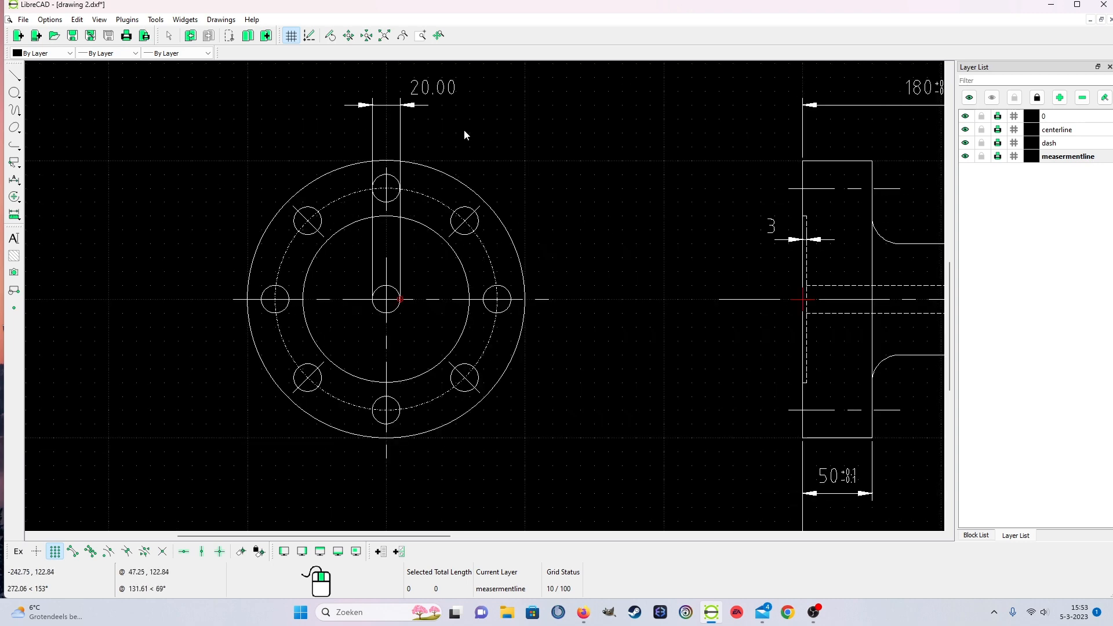
# Delete the horizontal bore dimension above the large flange's end view.
pyautogui.scroll(2, 464, 134)
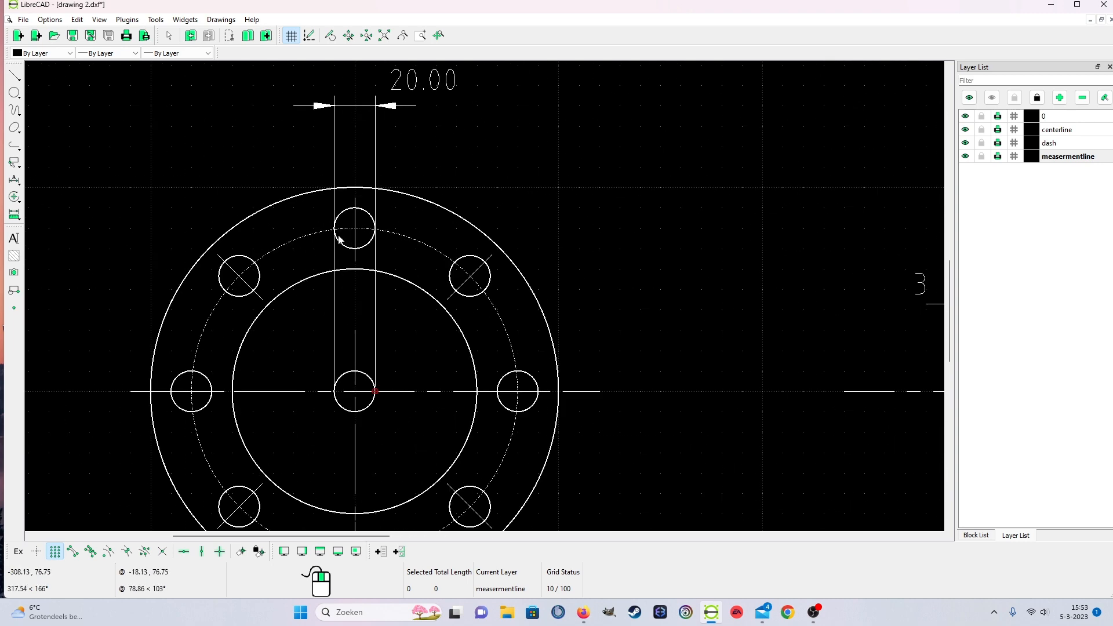
pyautogui.click(416, 107)
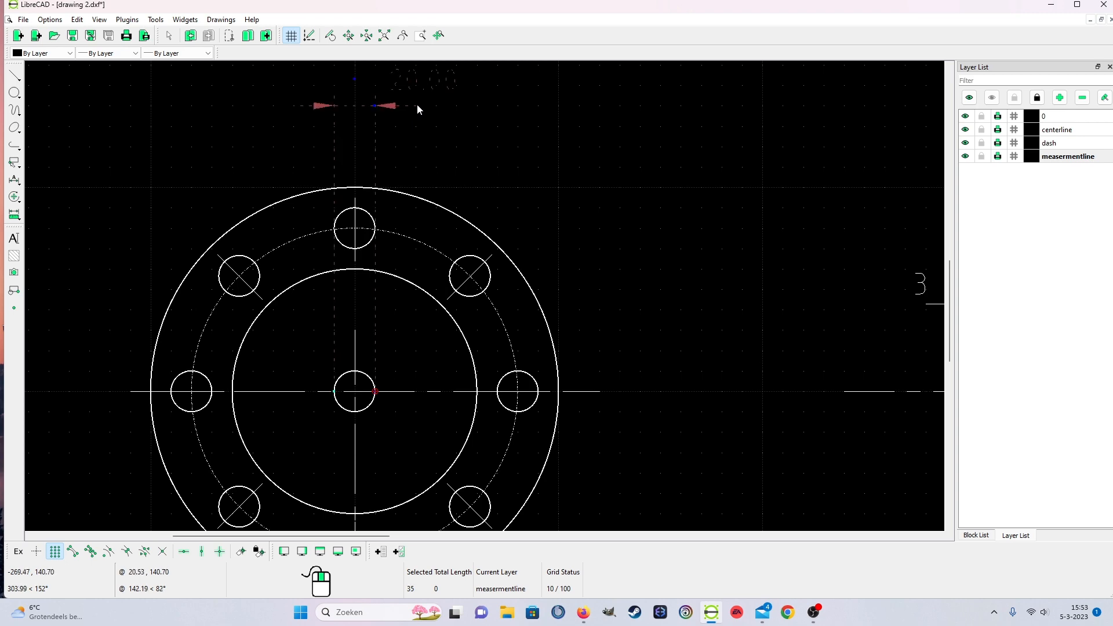
pyautogui.press('Delete')
# Add a vertical dimension across the dashed centre bore in the side view, placed to the left of the large flange's face.
pyautogui.scroll(-5, 880, 300)
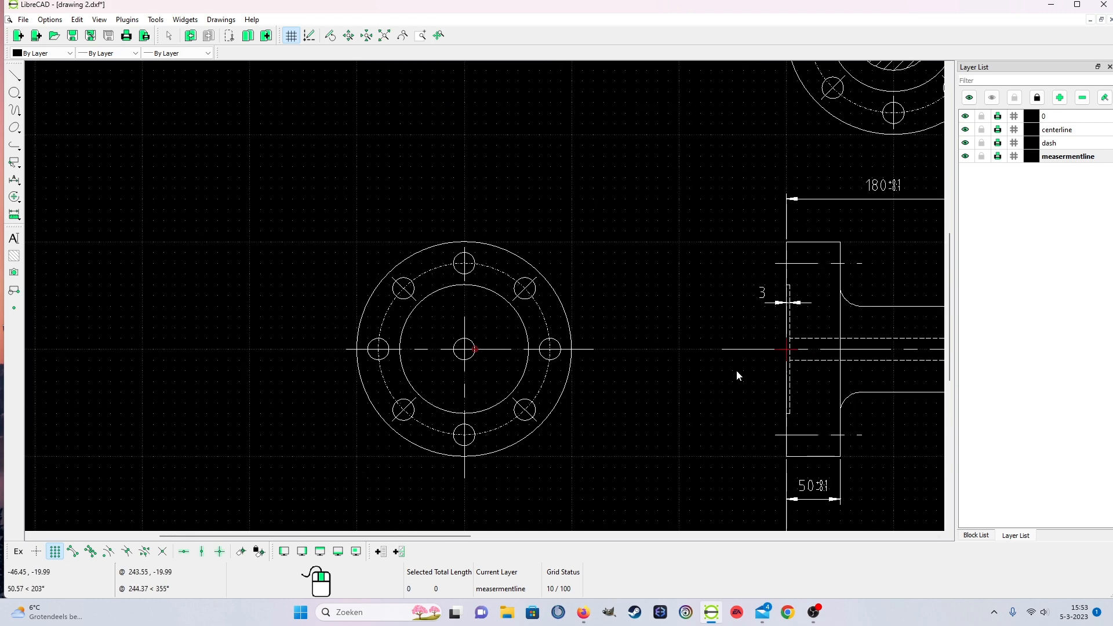
pyautogui.scroll(6, 736, 370)
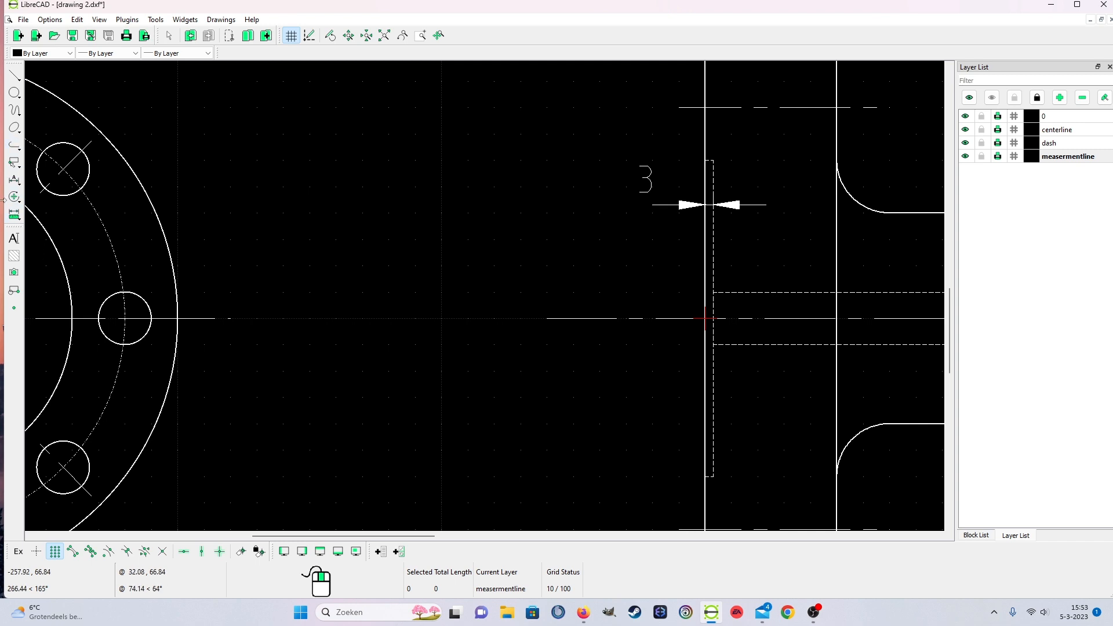
pyautogui.click(14, 180)
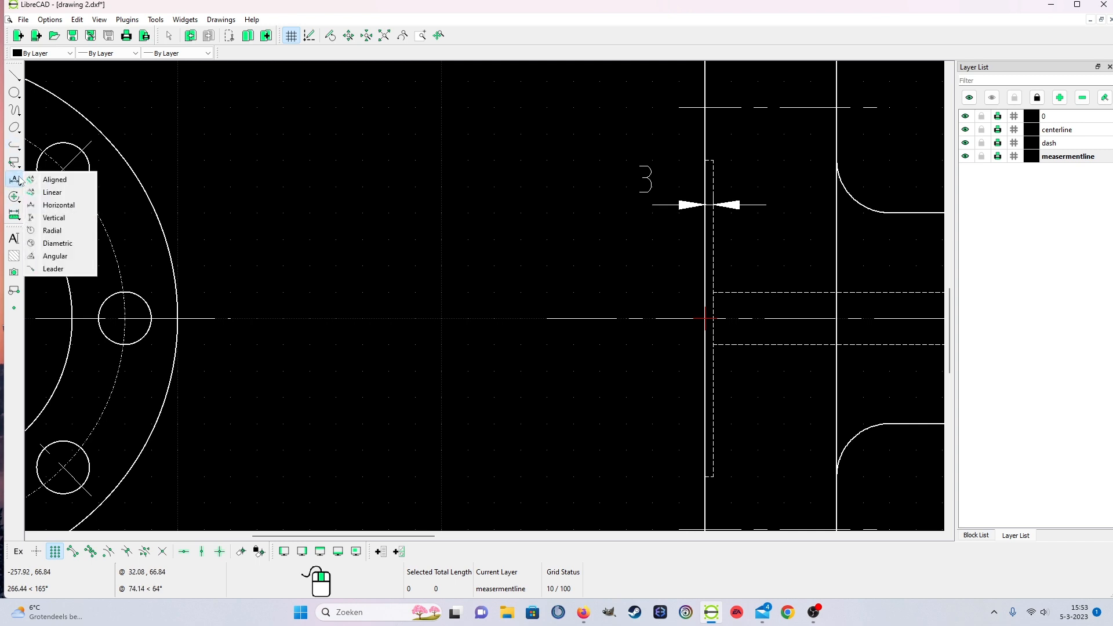
pyautogui.click(53, 218)
pyautogui.scroll(3, 712, 337)
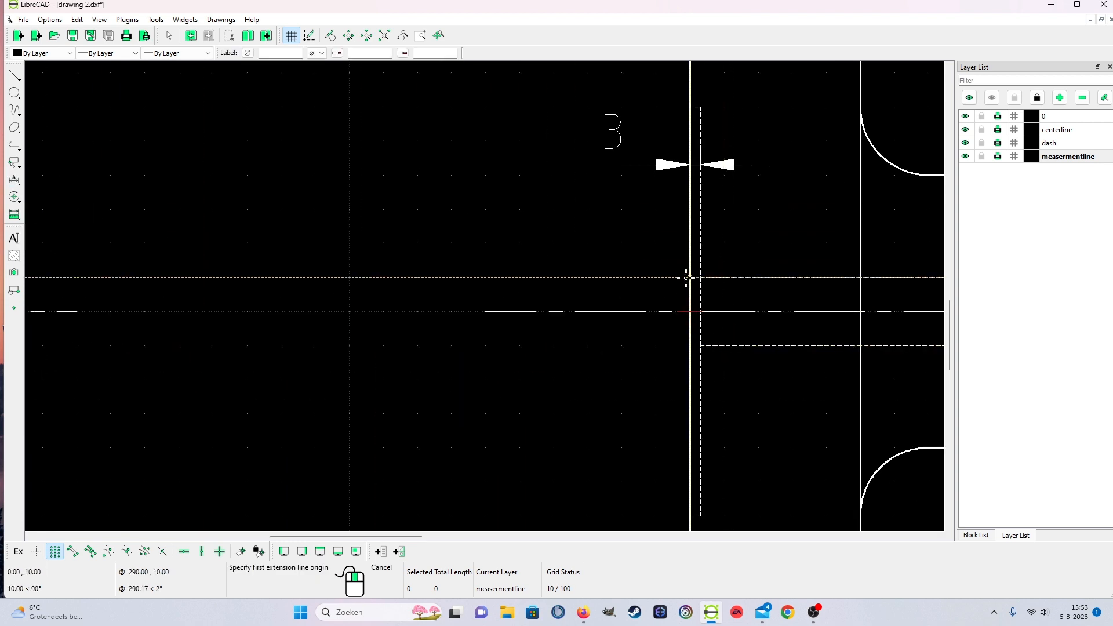
pyautogui.click(696, 278)
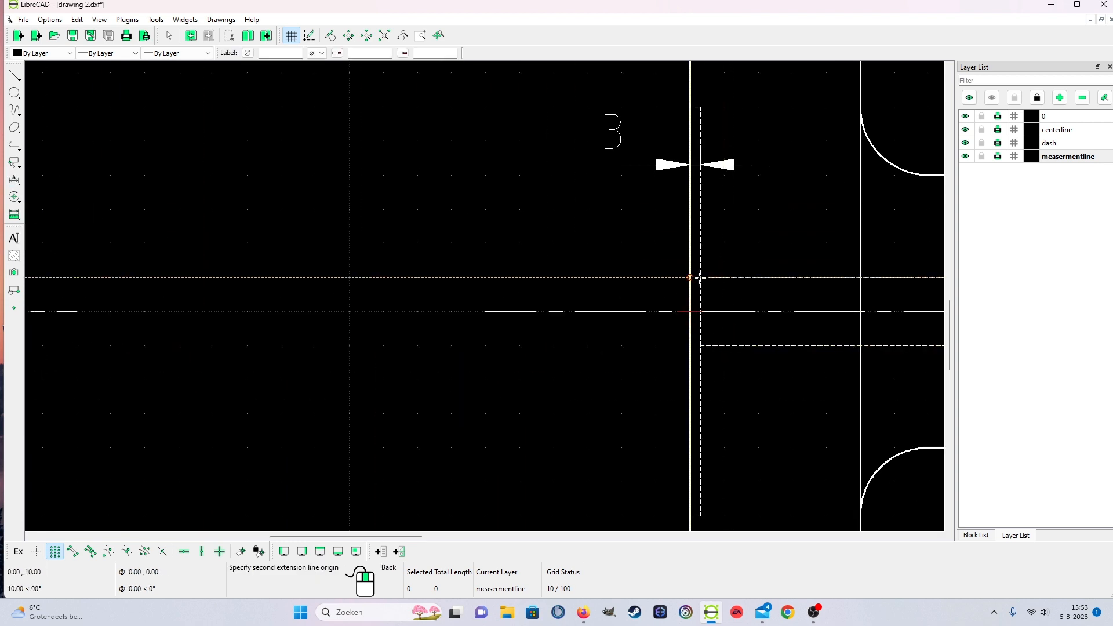
pyautogui.rightClick(685, 331)
pyautogui.scroll(6, 739, 289)
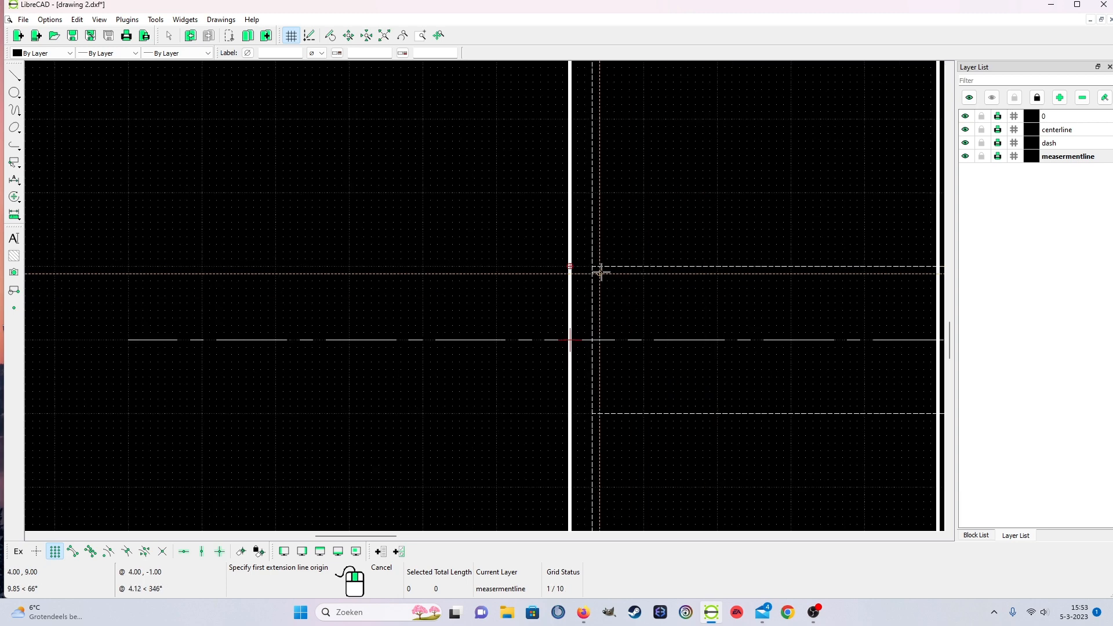
pyautogui.click(591, 267)
pyautogui.click(590, 413)
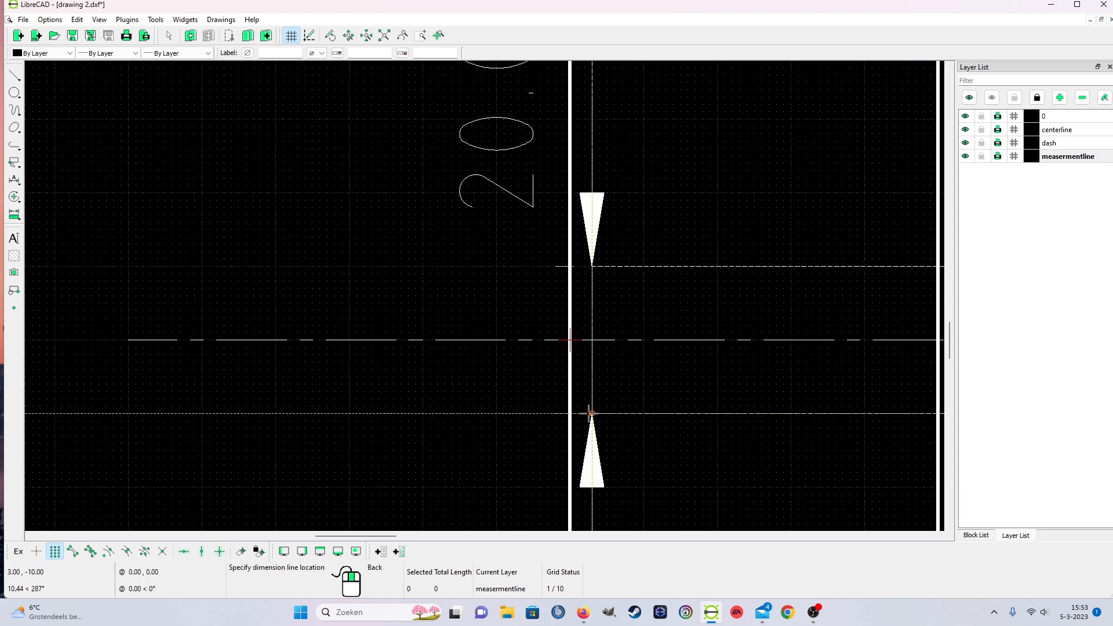
pyautogui.click(312, 422)
pyautogui.rightClick(312, 422)
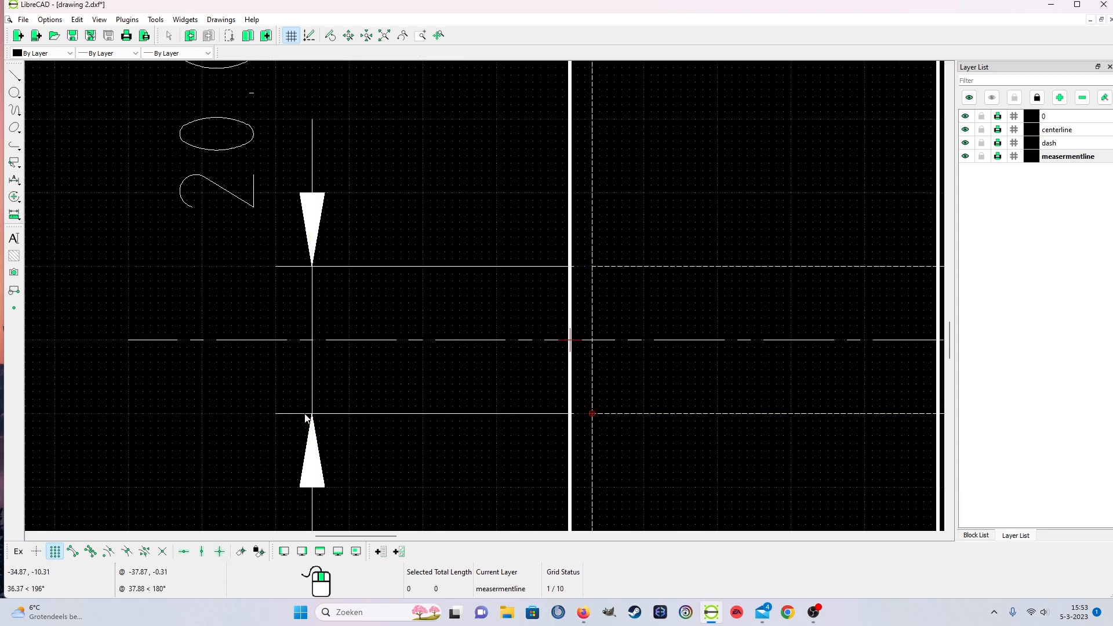
# Shorten the shaft's centreline by 30 units at its large flange end, clear of the vertical bore dimension.
pyautogui.click(148, 341)
pyautogui.click(128, 340)
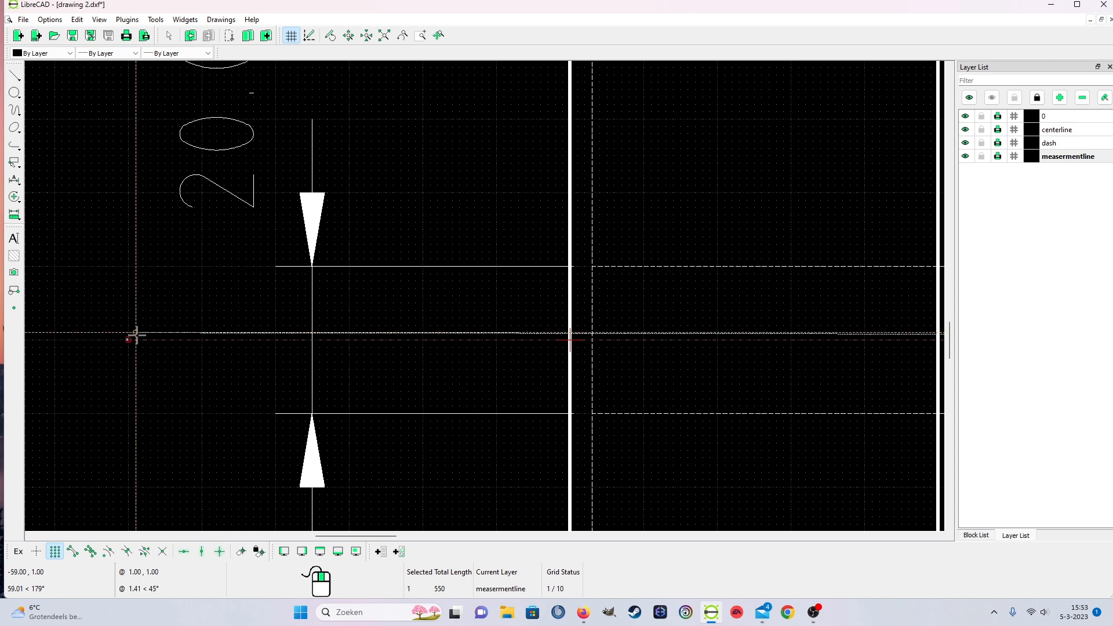
pyautogui.click(349, 340)
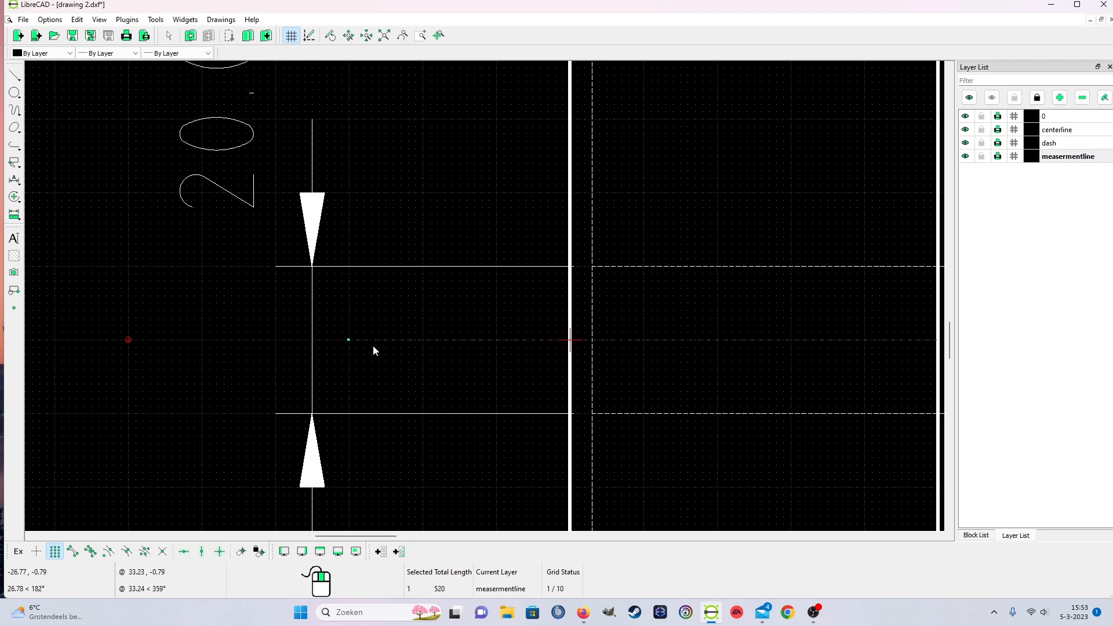
# Set the label of the vertical bore dimension beside the large flange to 20 with tolerances +0.2 and 0.
pyautogui.scroll(-5, 370, 381)
pyautogui.rightClick(314, 470)
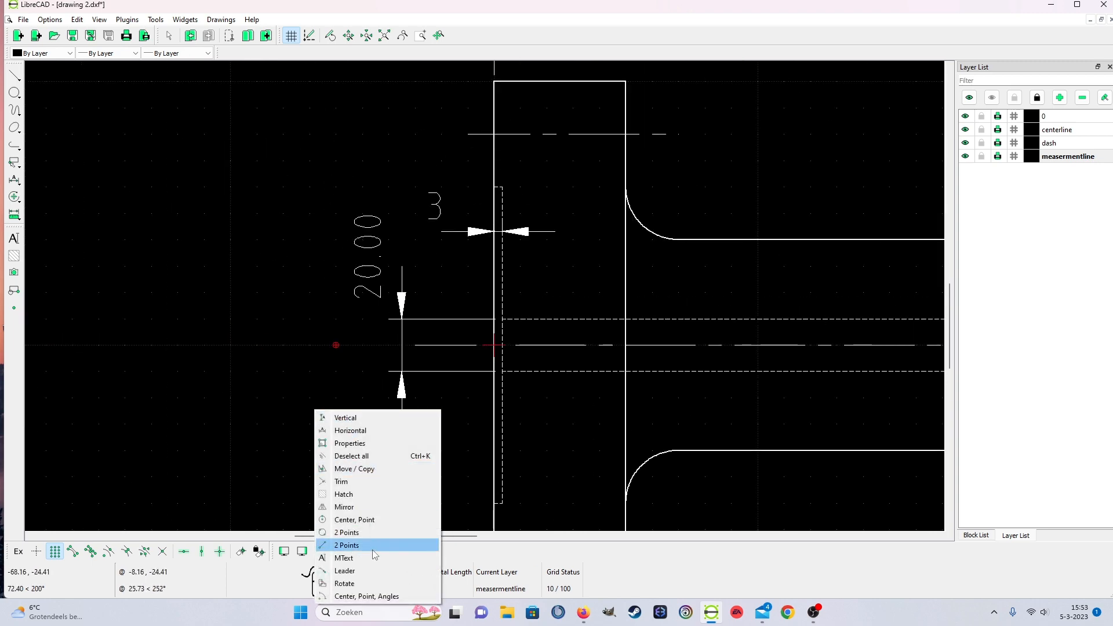
pyautogui.click(385, 444)
pyautogui.click(378, 295)
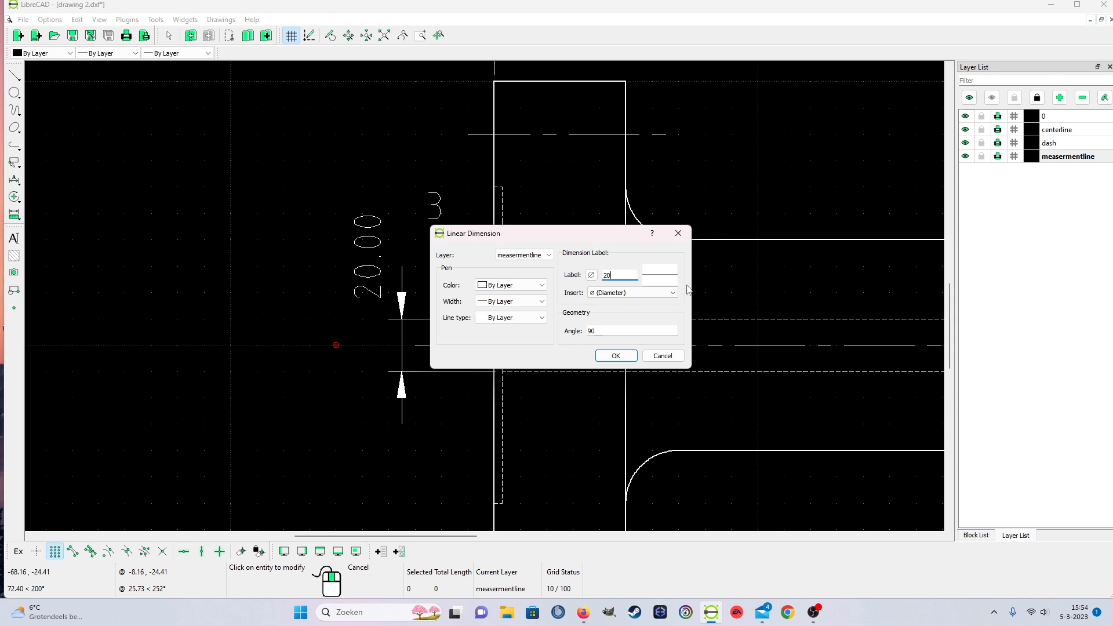
pyautogui.click(655, 281)
pyautogui.click(596, 356)
# Add a horizontal dimension across the inner recess circle in the large flange's end view, placed above the outer circle.
pyautogui.scroll(-2, 311, 353)
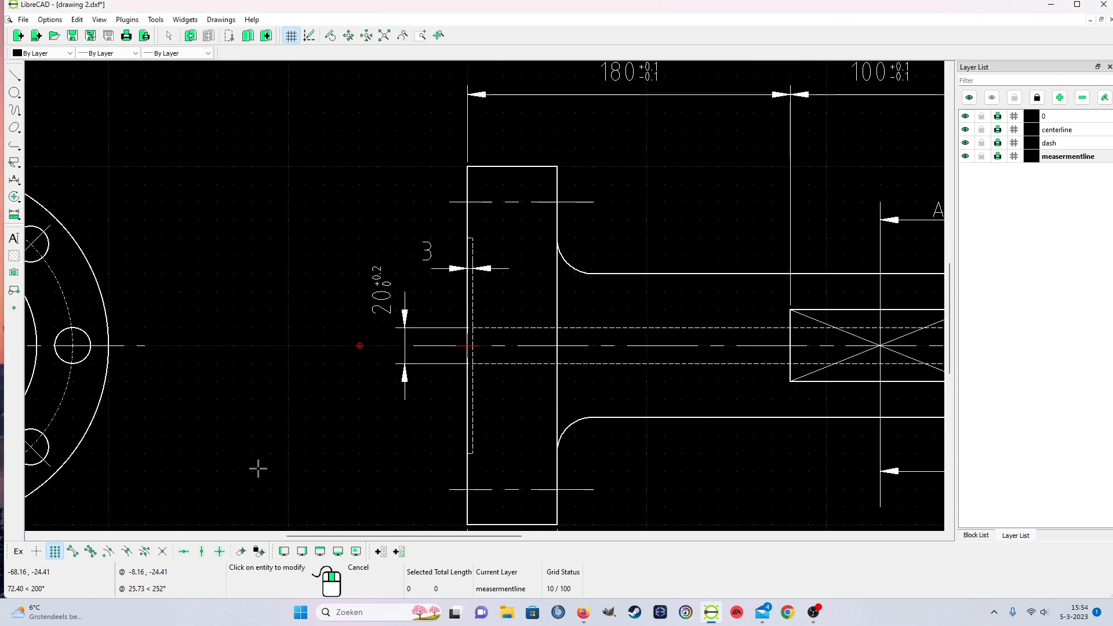
pyautogui.scroll(-1, 267, 469)
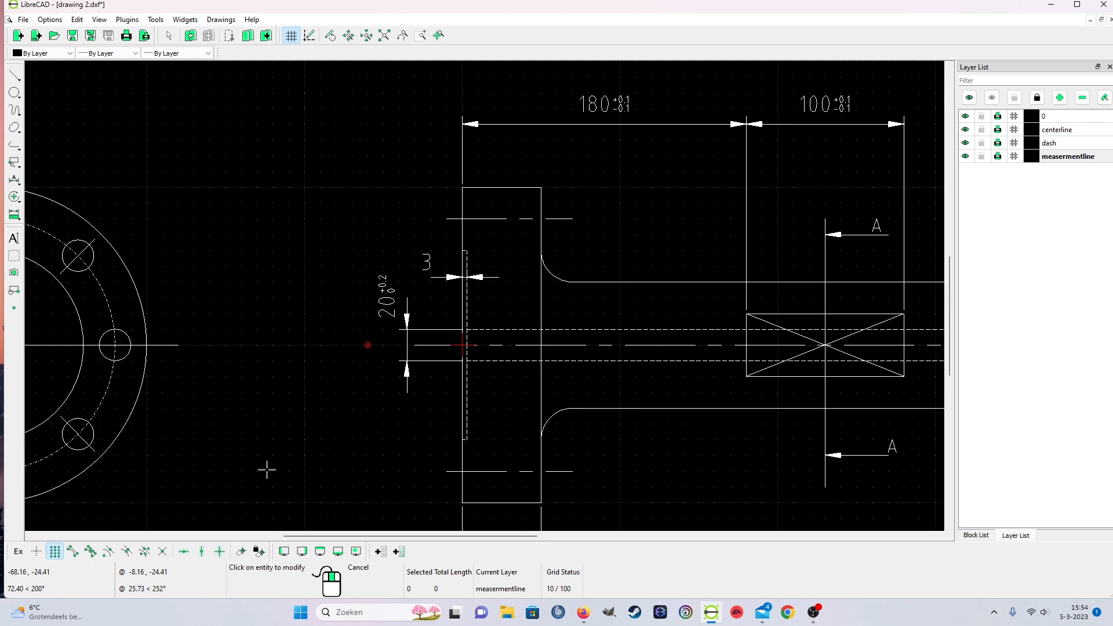
pyautogui.scroll(-3, 255, 464)
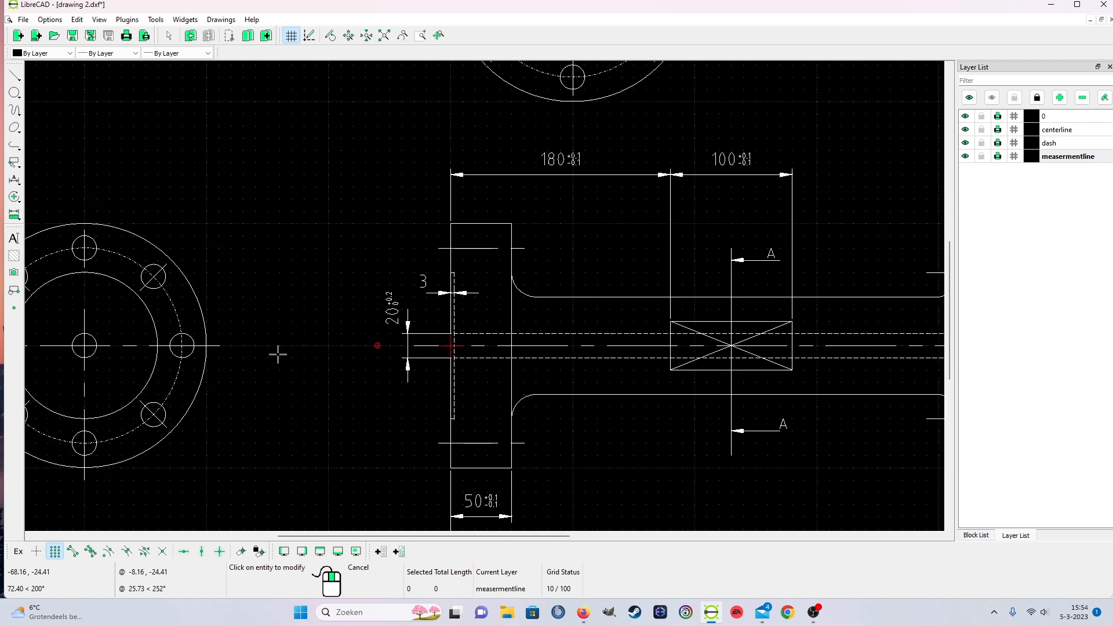
pyautogui.scroll(2, 225, 393)
pyautogui.scroll(4, 197, 352)
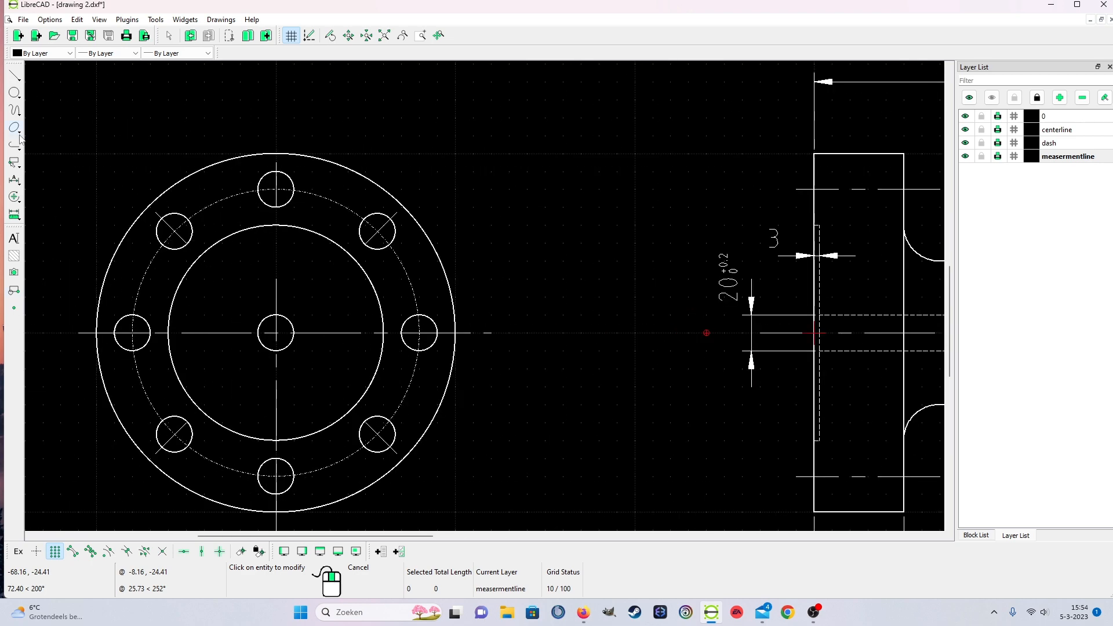
pyautogui.click(14, 180)
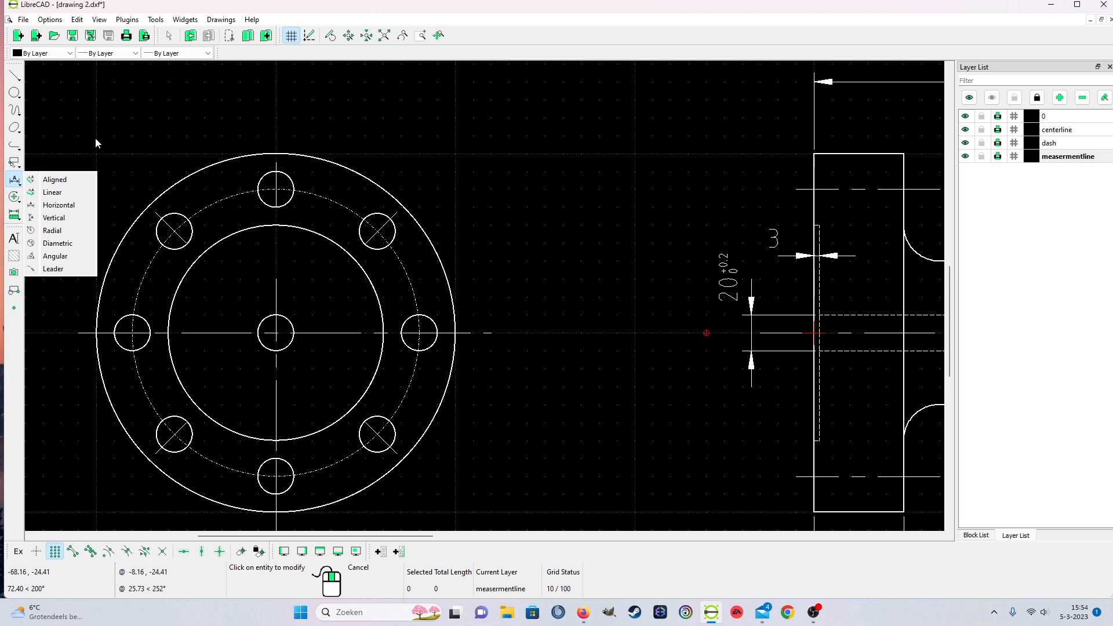
pyautogui.click(71, 204)
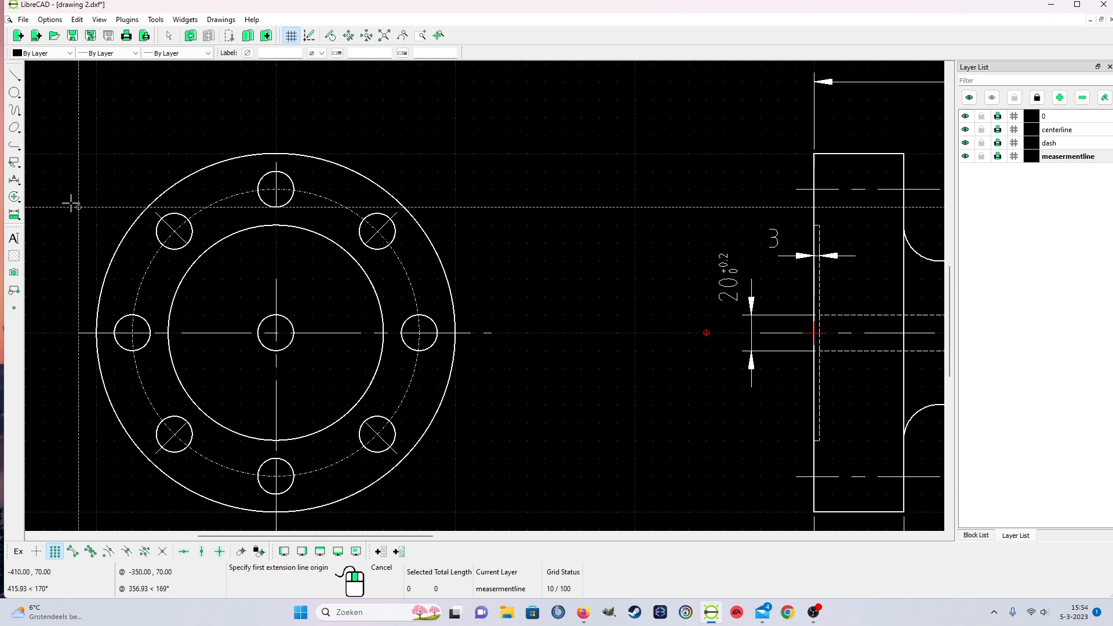
pyautogui.click(185, 333)
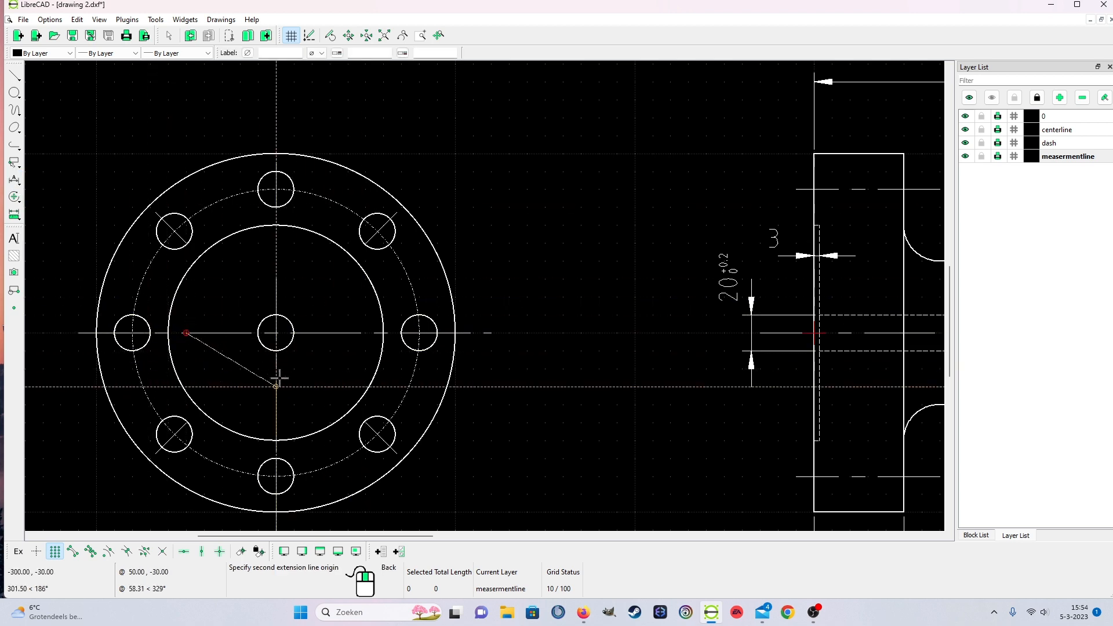
pyautogui.rightClick(290, 408)
pyautogui.click(169, 332)
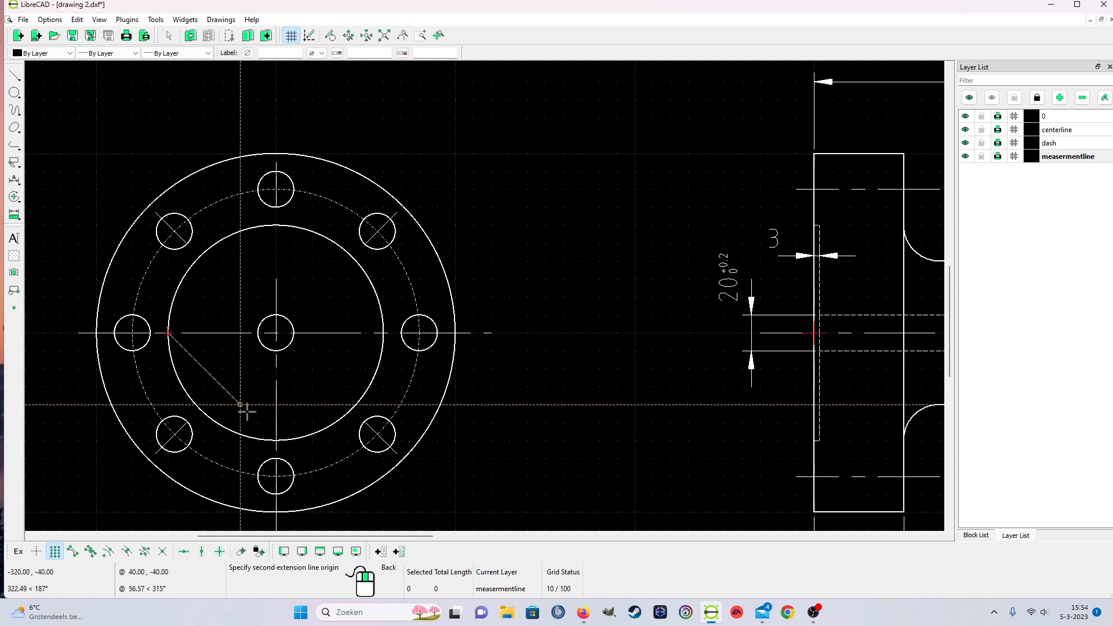
pyautogui.click(383, 332)
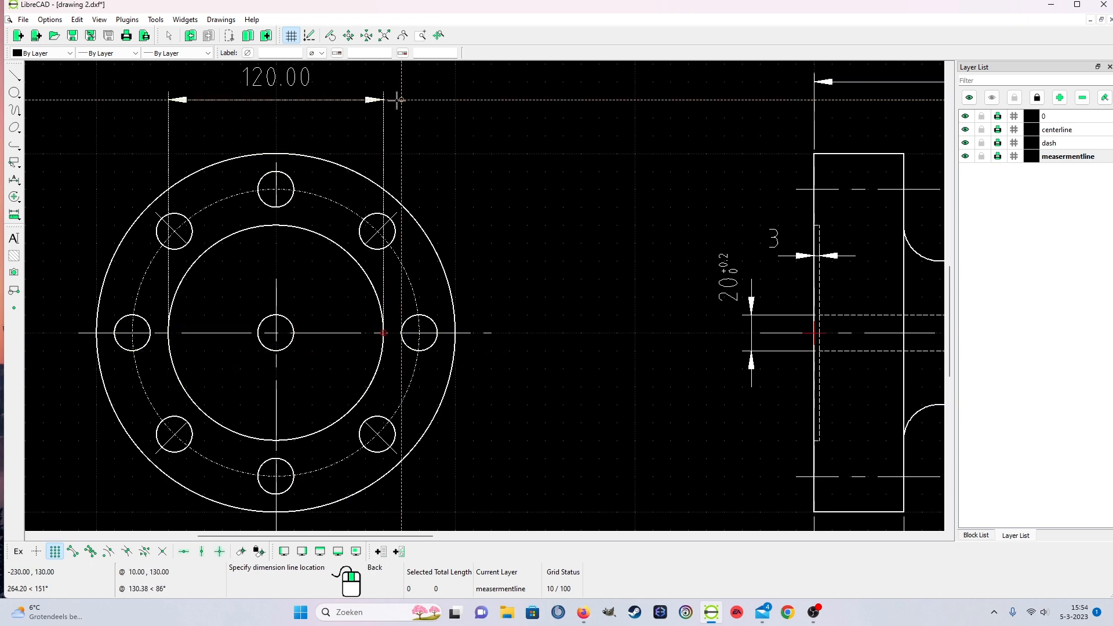
pyautogui.click(399, 100)
# Add a horizontal dimension between the centres of the two bolt holes on the horizontal centreline, placed above the recess circle's dimension.
pyautogui.scroll(-3, 416, 134)
pyautogui.scroll(3, 168, 225)
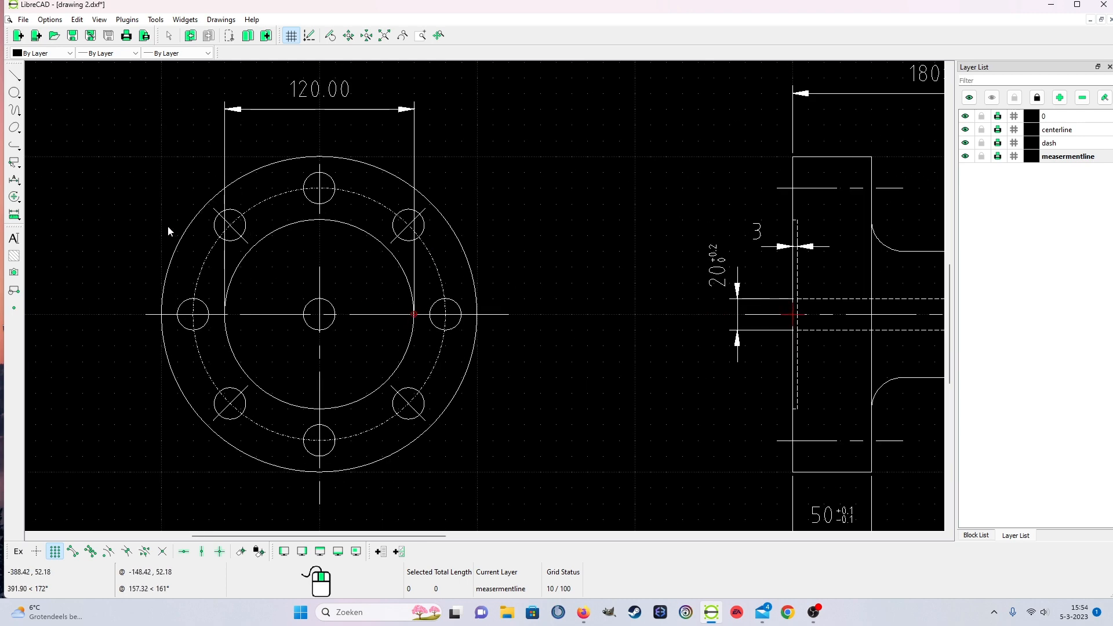
pyautogui.click(15, 187)
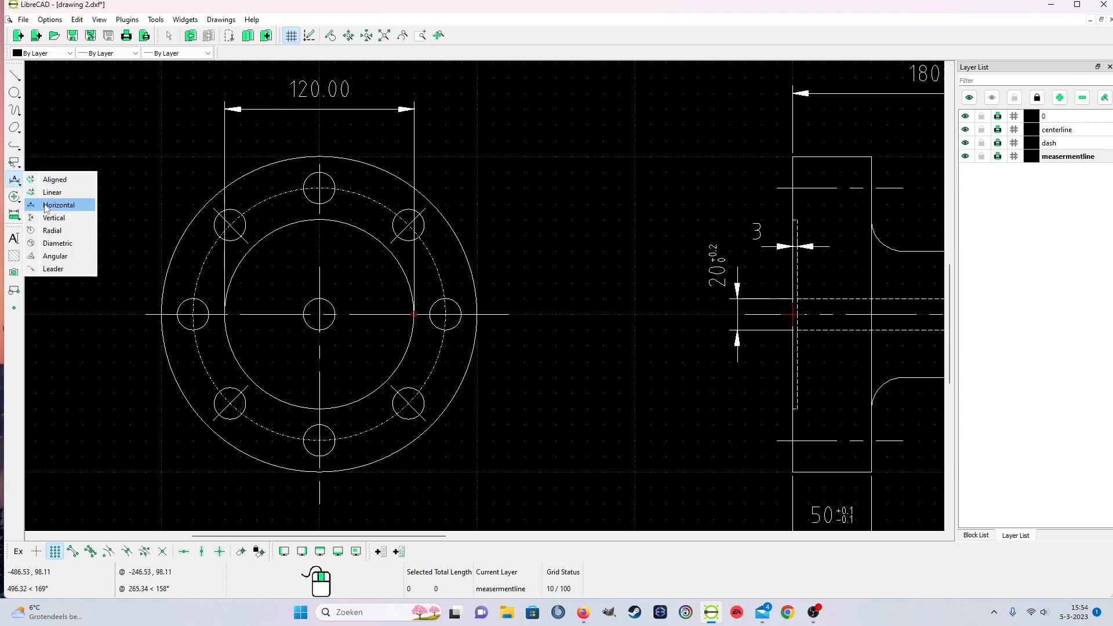
pyautogui.click(48, 207)
pyautogui.click(161, 314)
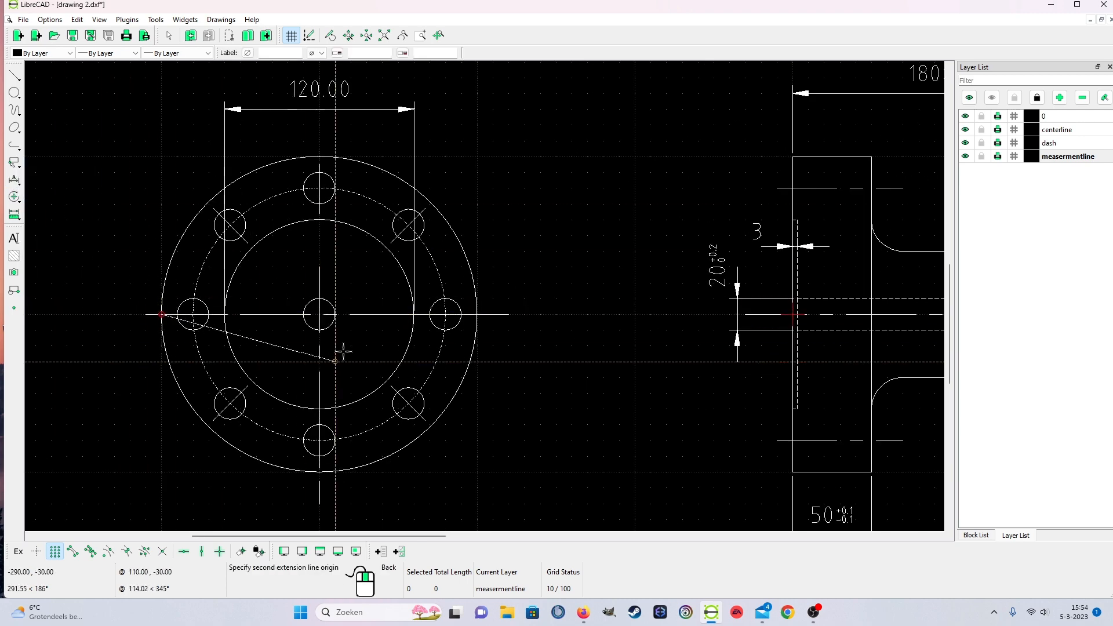
pyautogui.rightClick(462, 313)
pyautogui.click(193, 314)
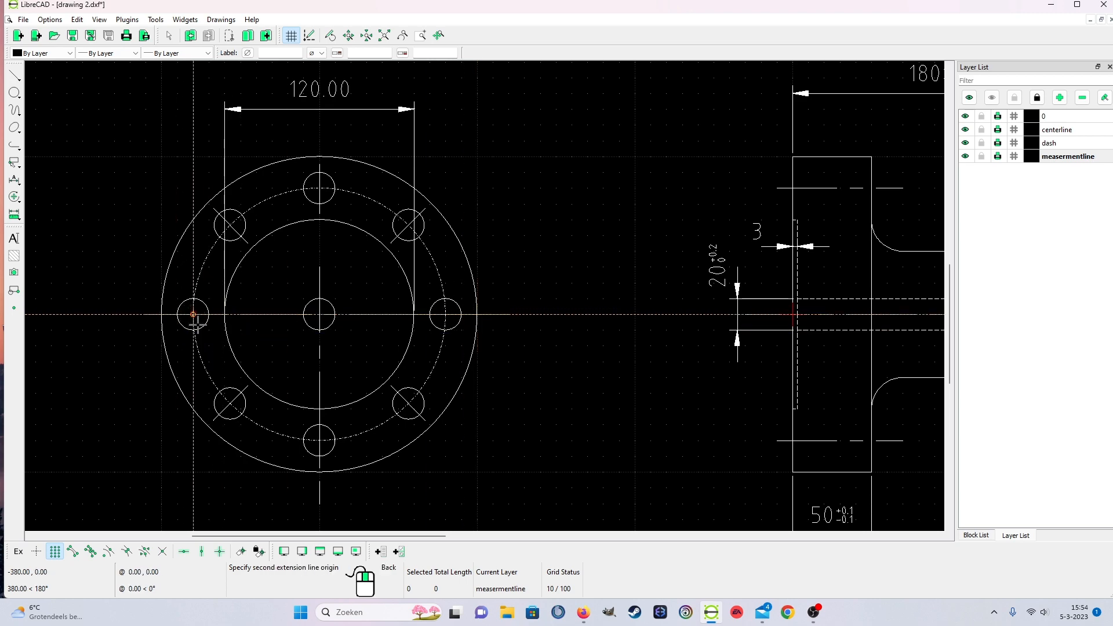
pyautogui.click(445, 314)
pyautogui.scroll(-3, 488, 247)
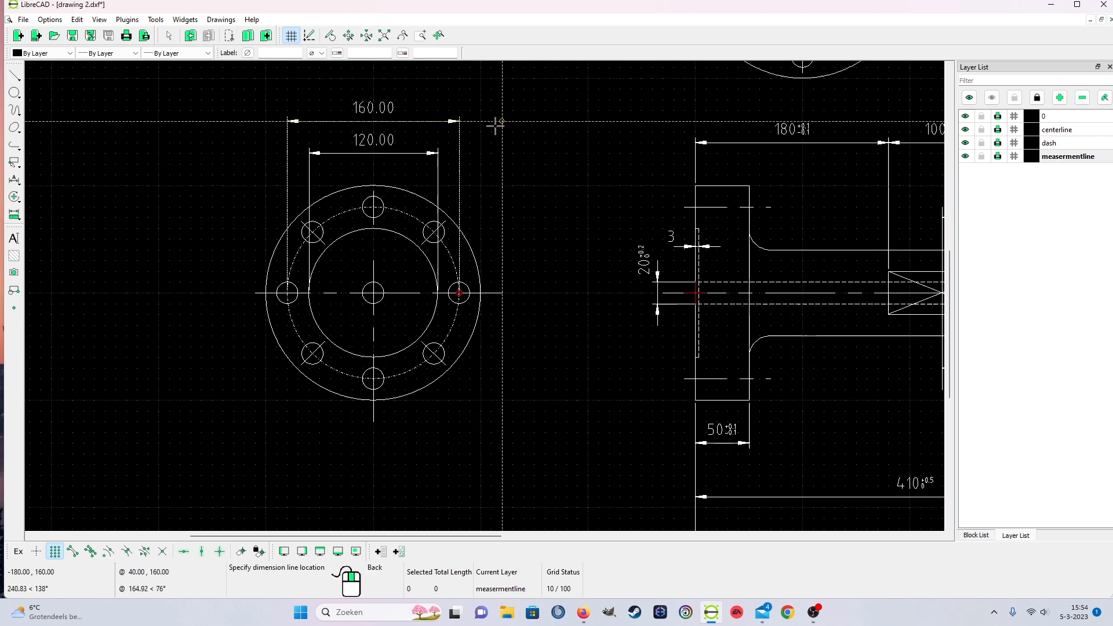
pyautogui.click(460, 109)
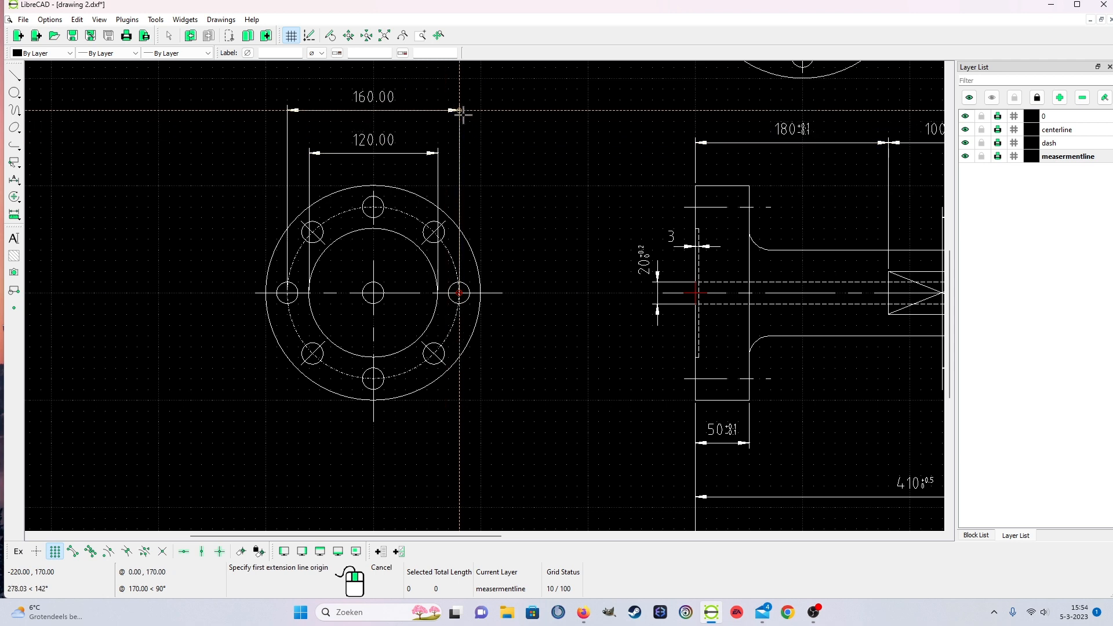
pyautogui.rightClick(502, 167)
# Set the label of the bolt circle dimension in the large flange's end view to STC160.
pyautogui.rightClick(524, 175)
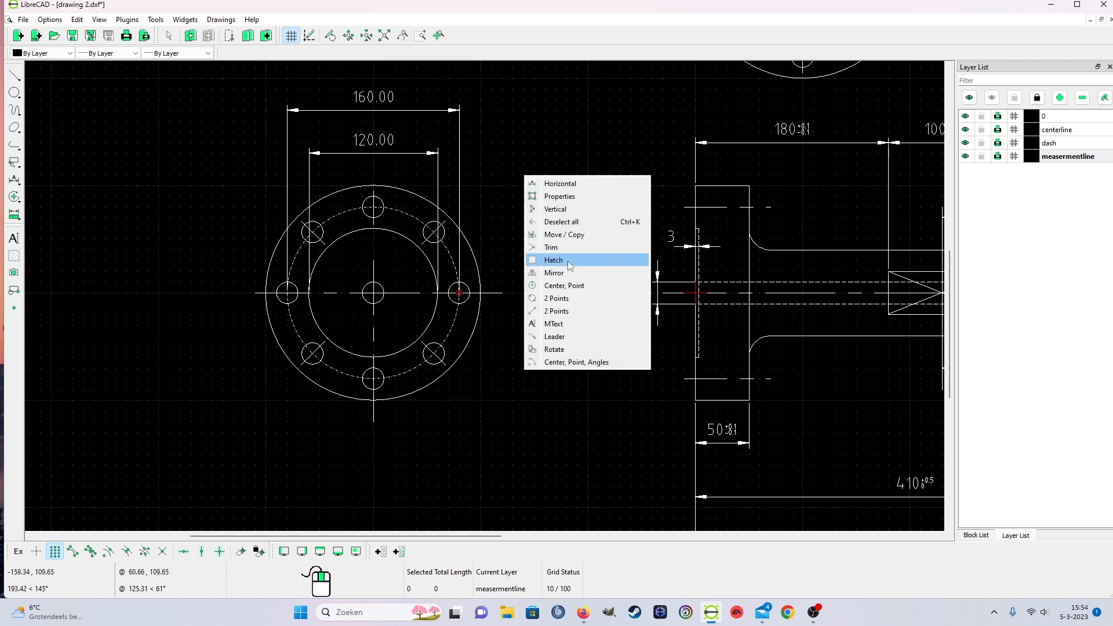
pyautogui.click(563, 196)
pyautogui.click(381, 109)
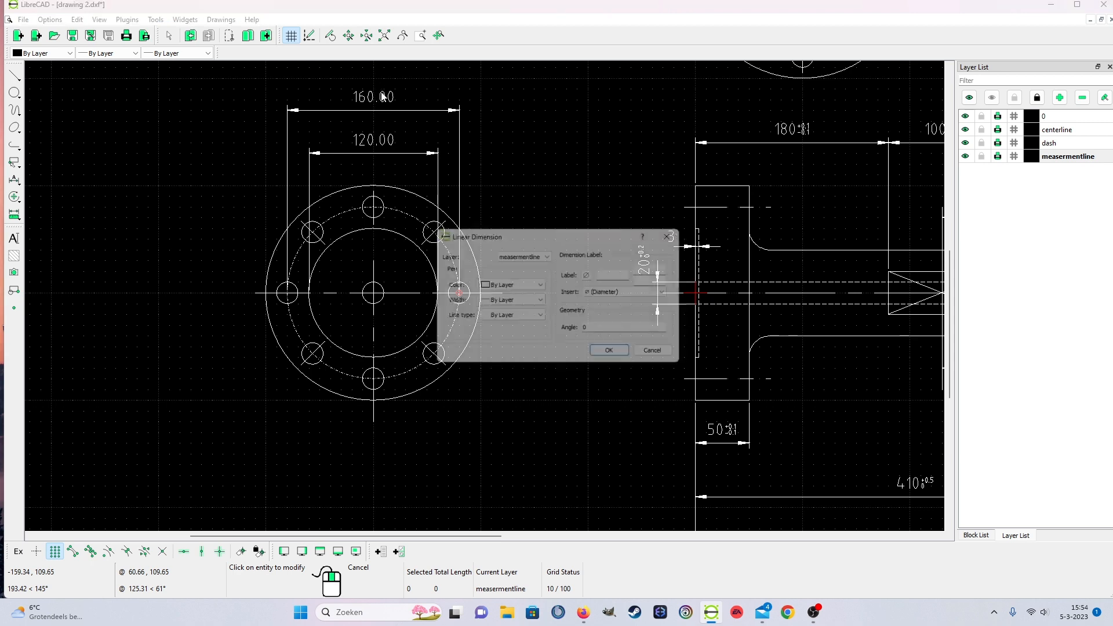
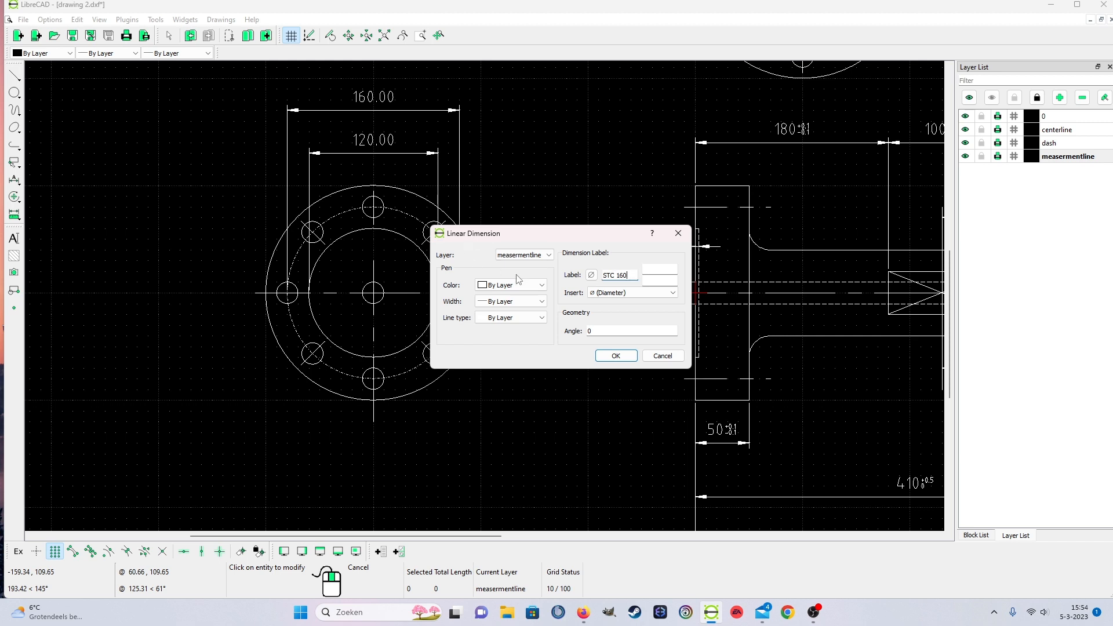
pyautogui.click(616, 356)
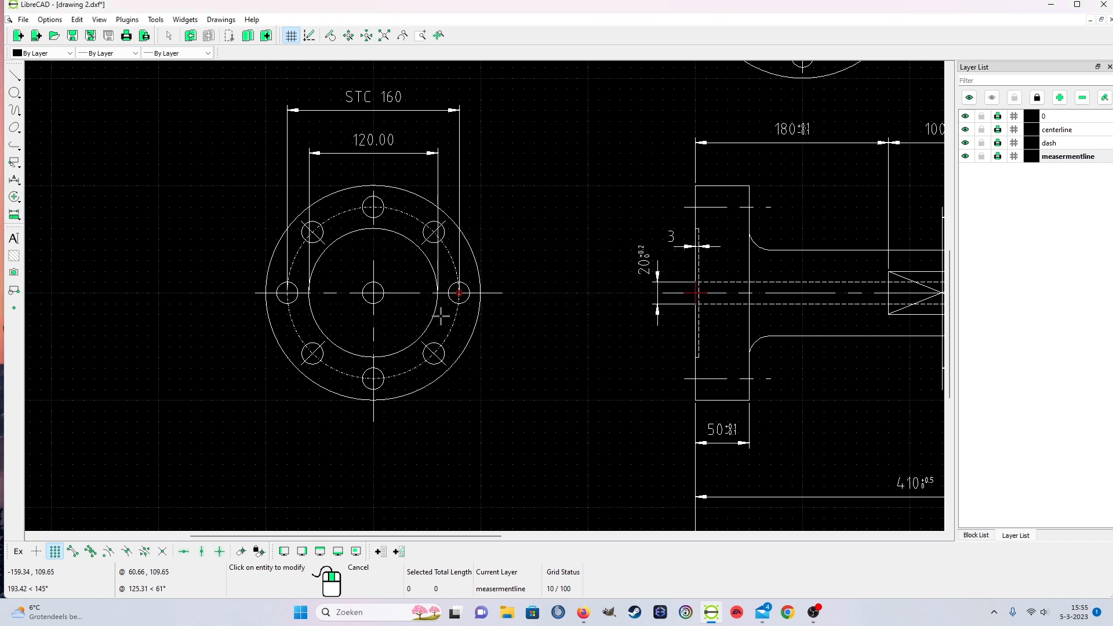
pyautogui.click(398, 97)
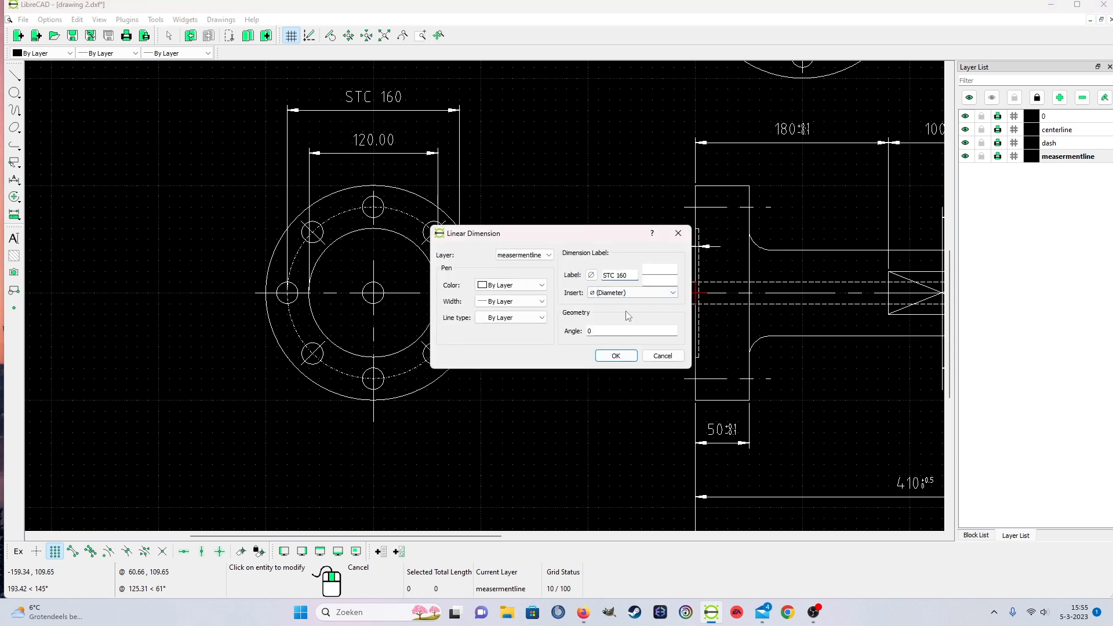
pyautogui.click(614, 356)
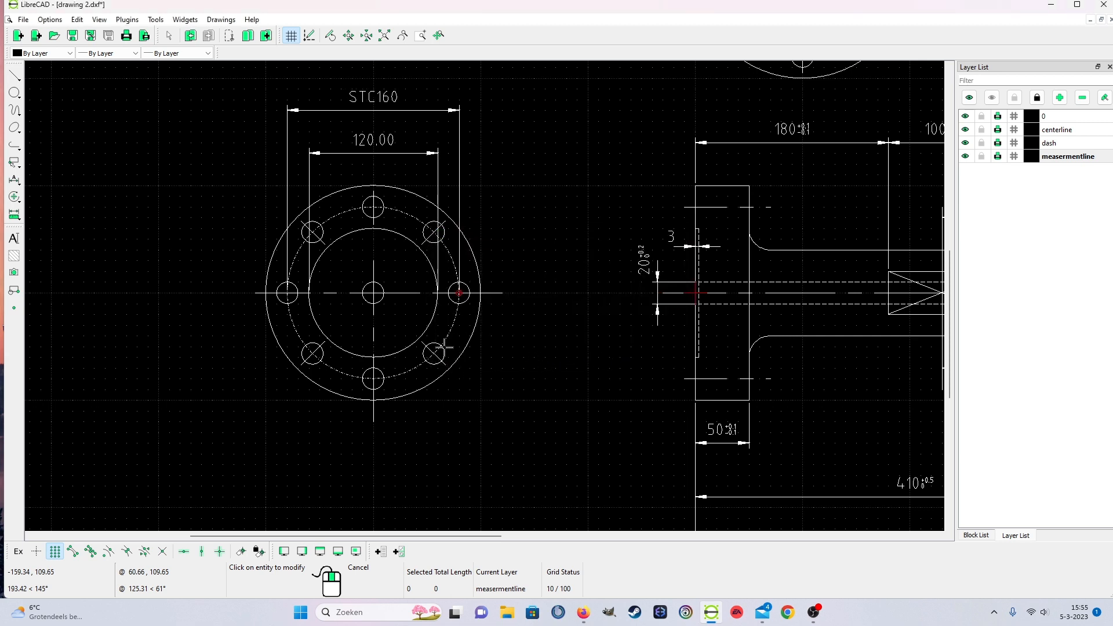
# Add a horizontal dimension across the large flange's outer circle, placed above the STC160 dimension.
pyautogui.click(14, 180)
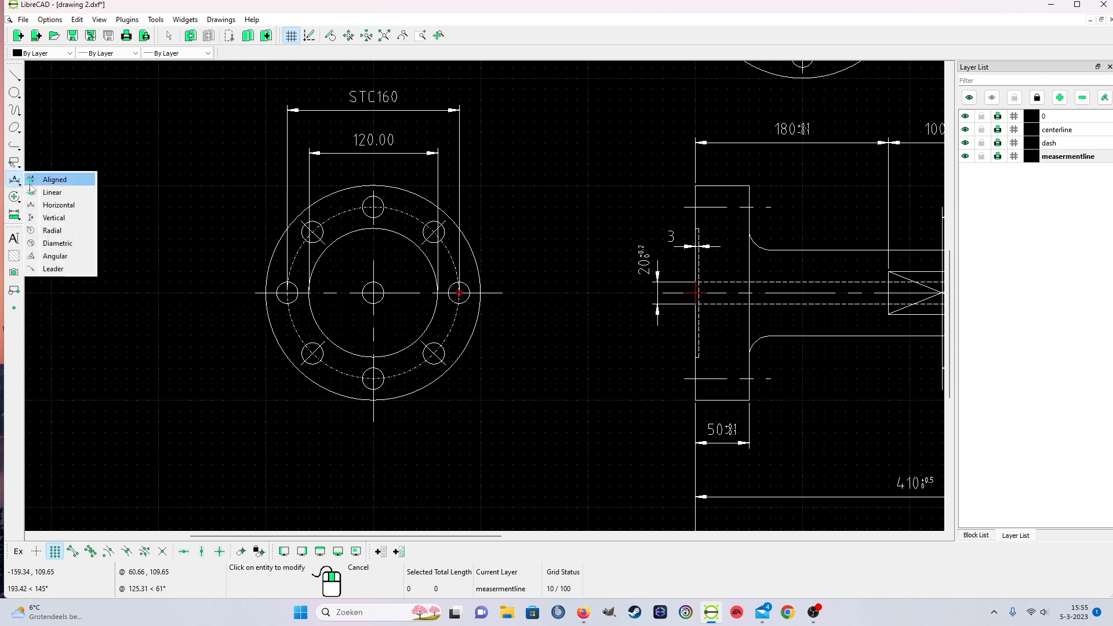
pyautogui.click(52, 206)
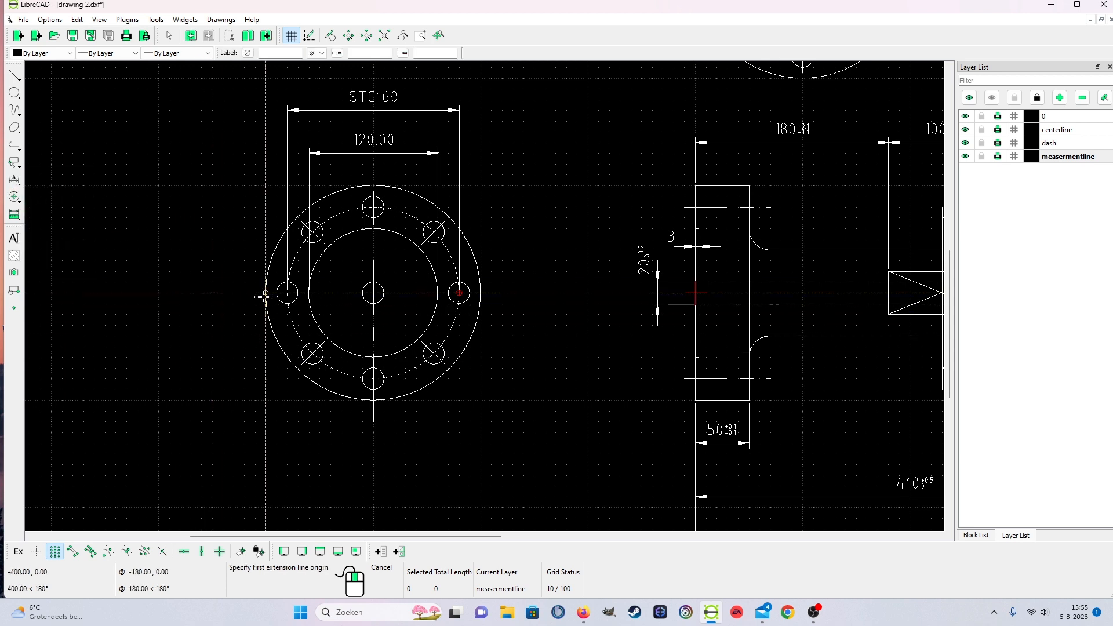
pyautogui.click(265, 292)
pyautogui.click(481, 292)
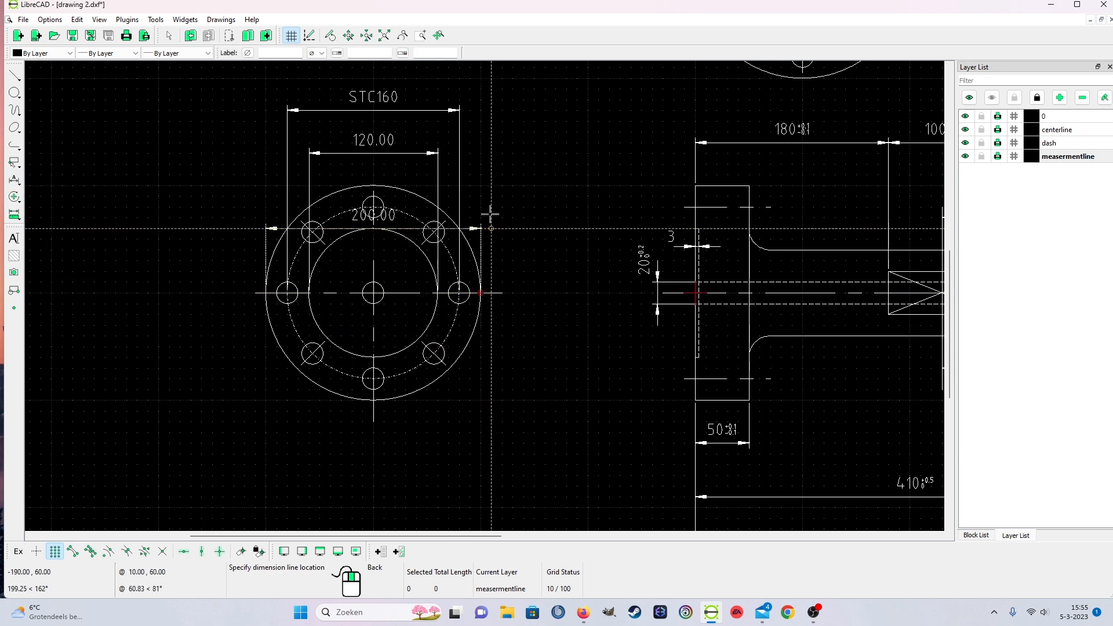
pyautogui.scroll(-3, 483, 122)
pyautogui.scroll(2, 482, 117)
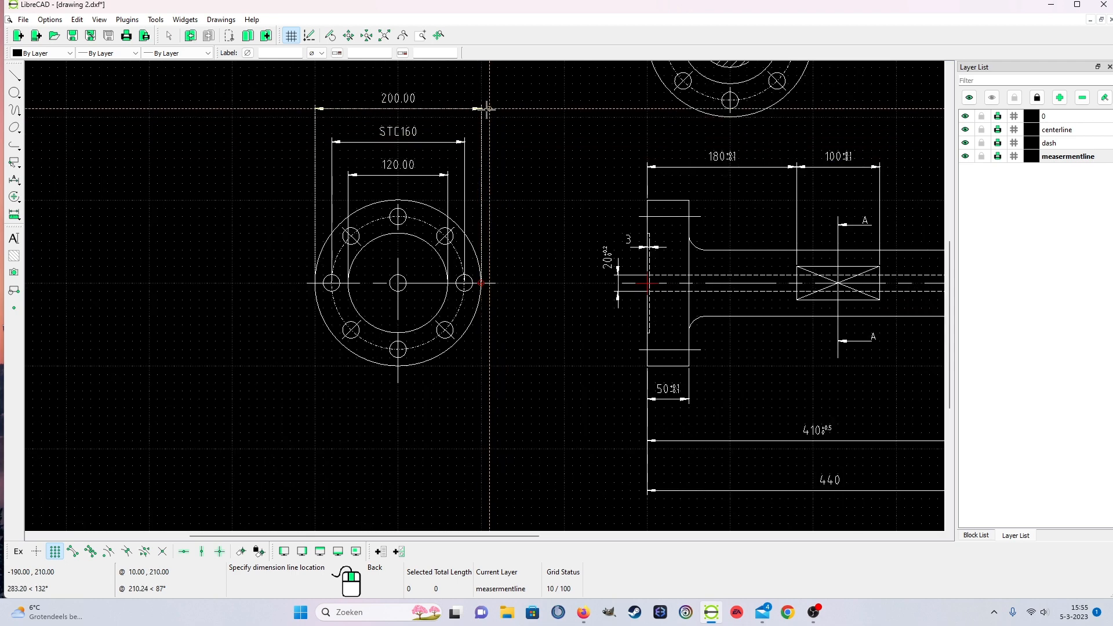
pyautogui.click(487, 108)
pyautogui.rightClick(521, 214)
# Set the label of the recess circle dimension in the large flange's end view to 120 H6.
pyautogui.scroll(-3, 502, 259)
pyautogui.scroll(4, 379, 290)
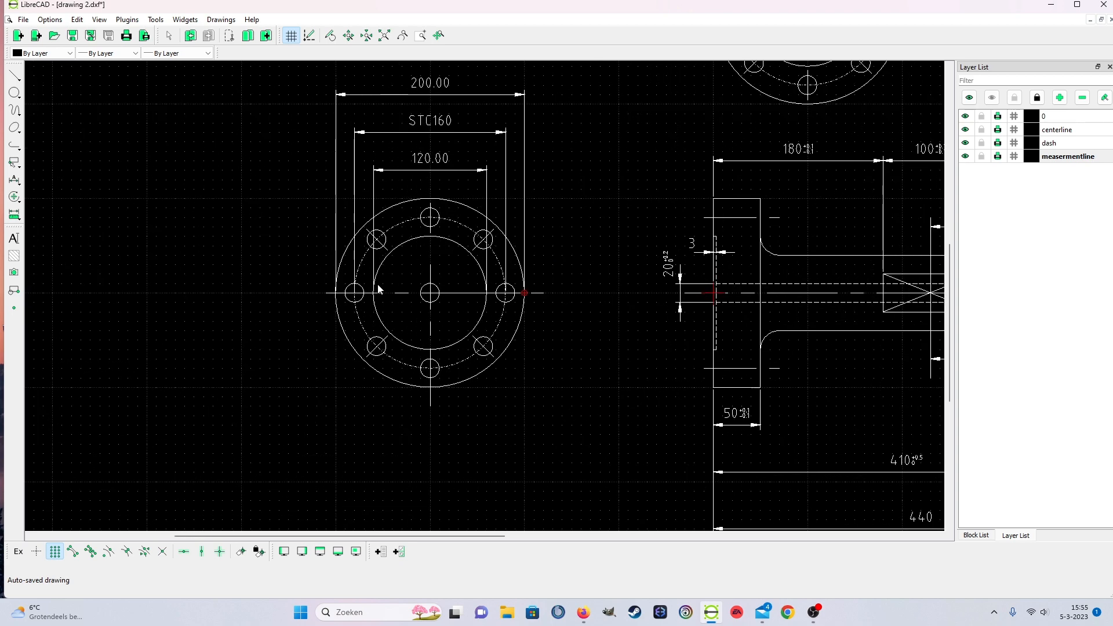
pyautogui.scroll(1, 421, 262)
pyautogui.rightClick(602, 197)
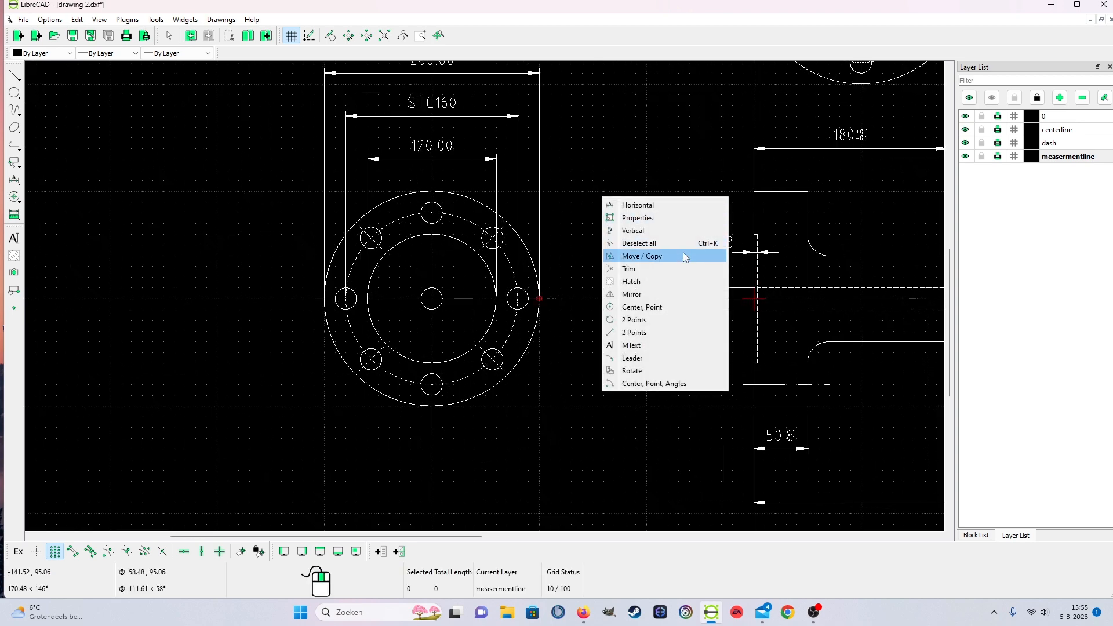
pyautogui.click(644, 217)
pyautogui.click(417, 154)
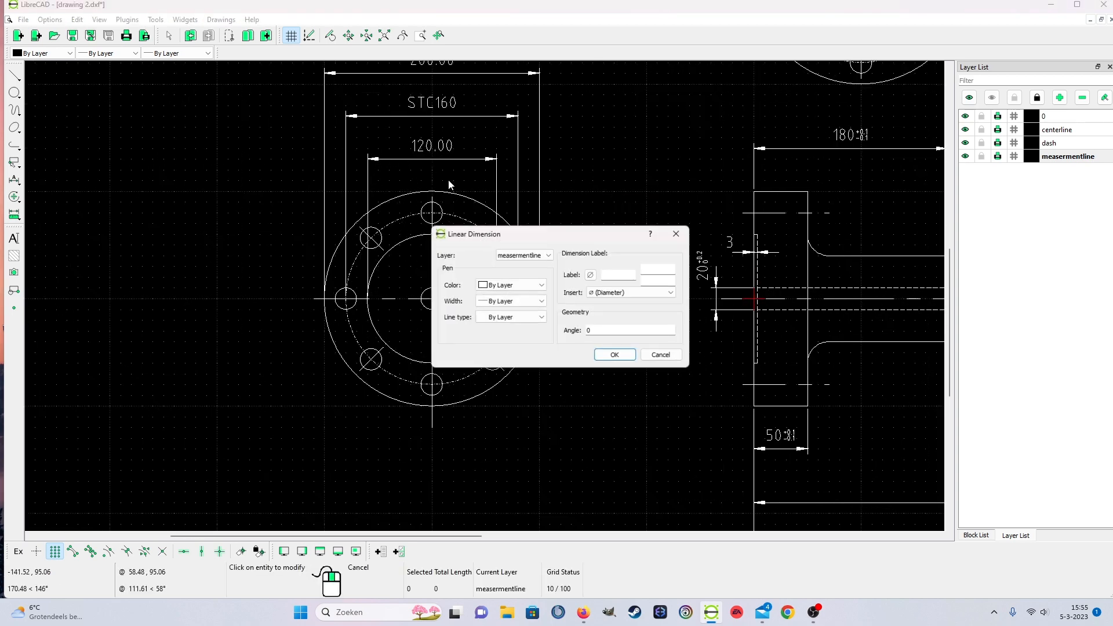
pyautogui.click(620, 276)
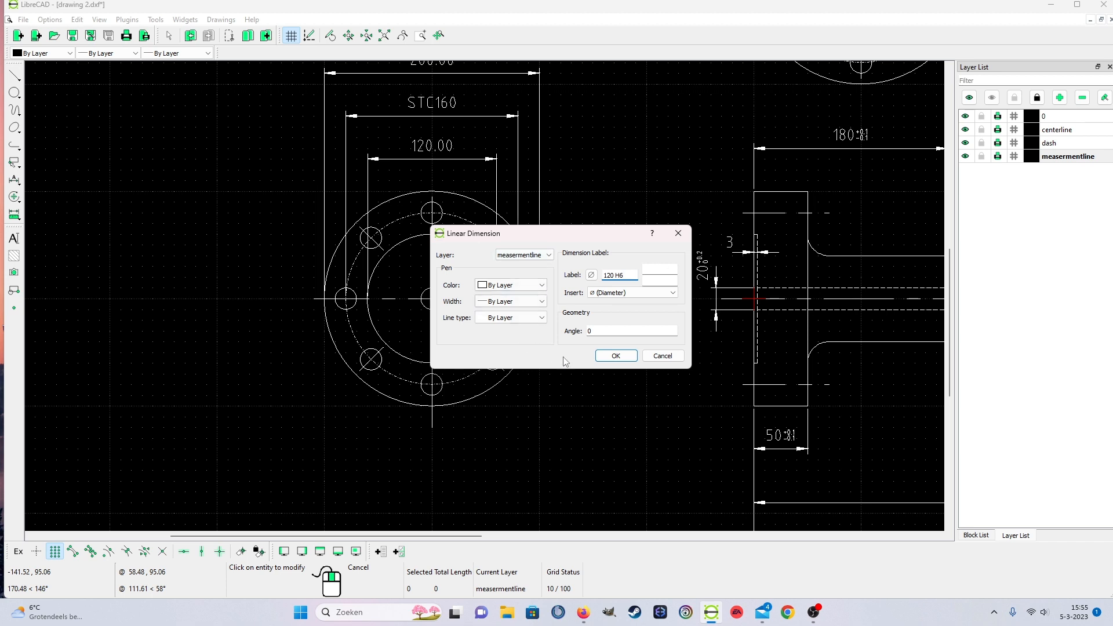
pyautogui.click(615, 357)
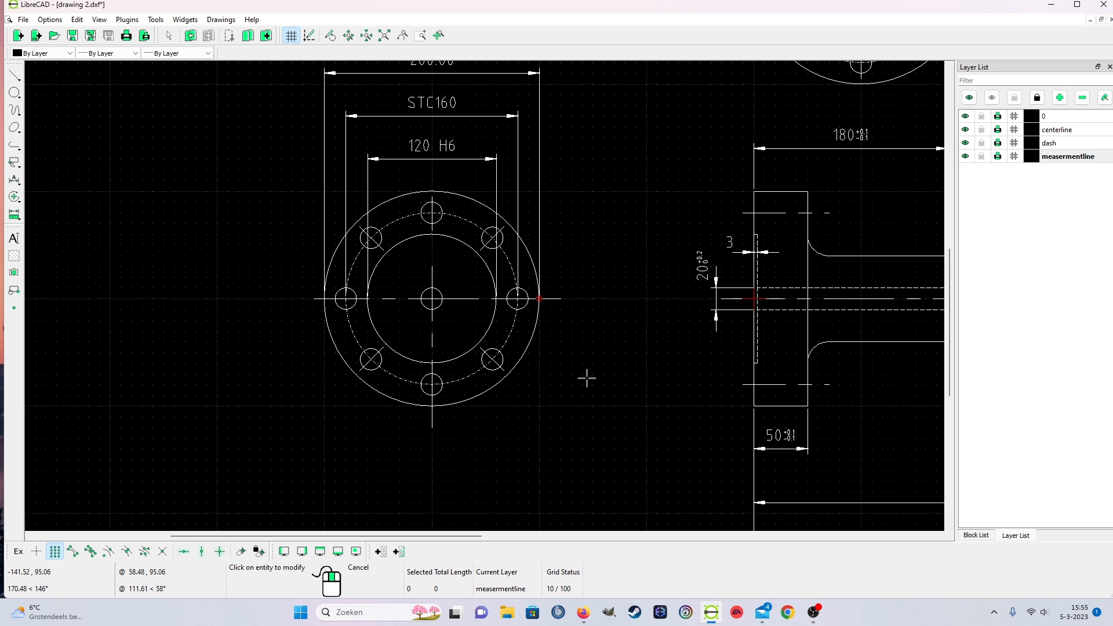
# Set the recess circle dimension in the large flange's end view to 120 with tolerances +0.025 and 0, without the H6 fit.
pyautogui.click(418, 144)
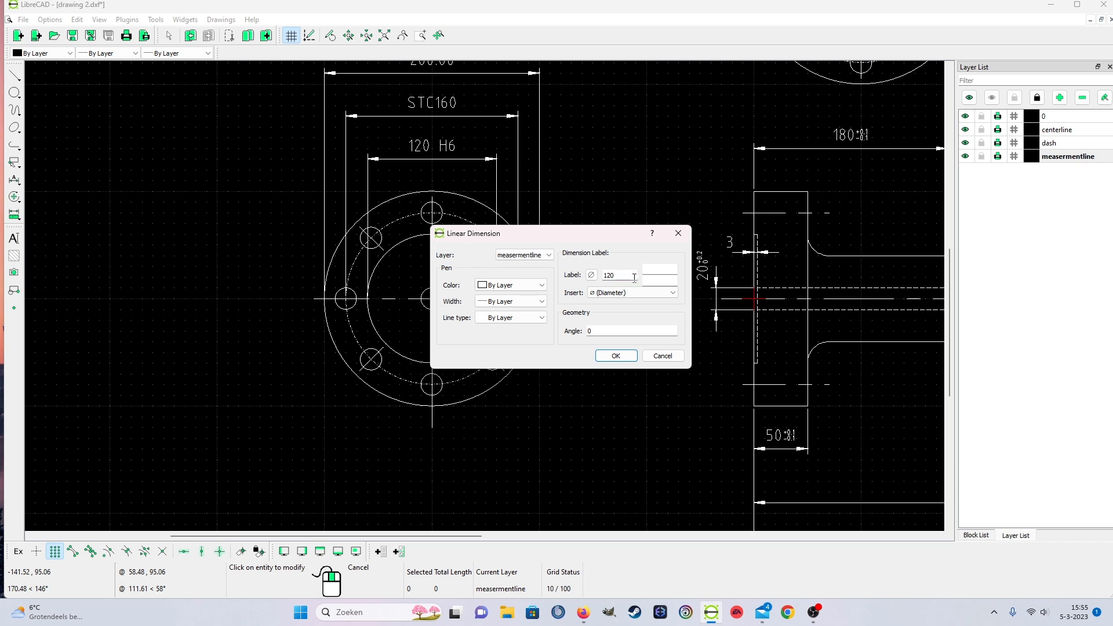
pyautogui.click(635, 278)
pyautogui.click(674, 283)
pyautogui.click(616, 356)
pyautogui.scroll(-2, 530, 151)
pyautogui.scroll(4, 517, 138)
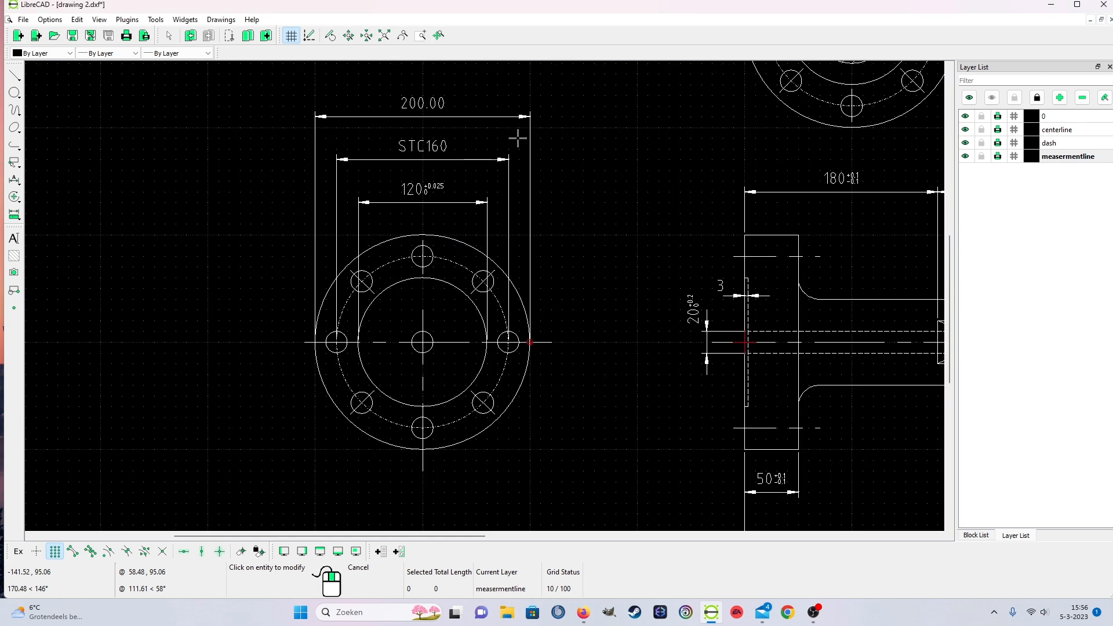
# Set the label of the large flange's outer circle dimension to 200 with tolerances +0.2 and 0.
pyautogui.scroll(-1, 471, 135)
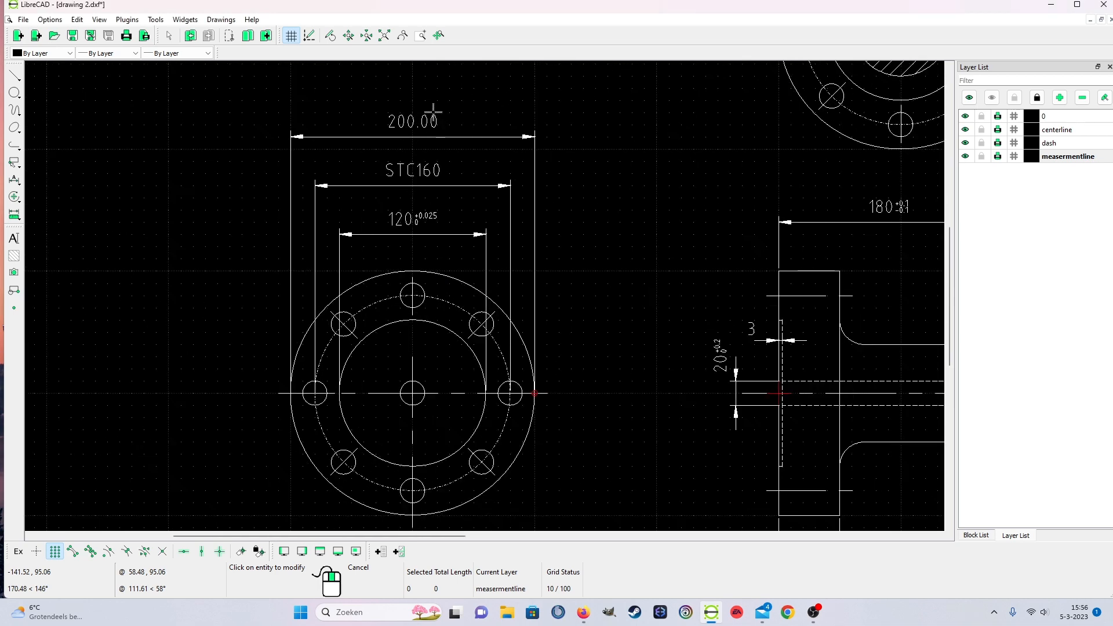
pyautogui.click(436, 116)
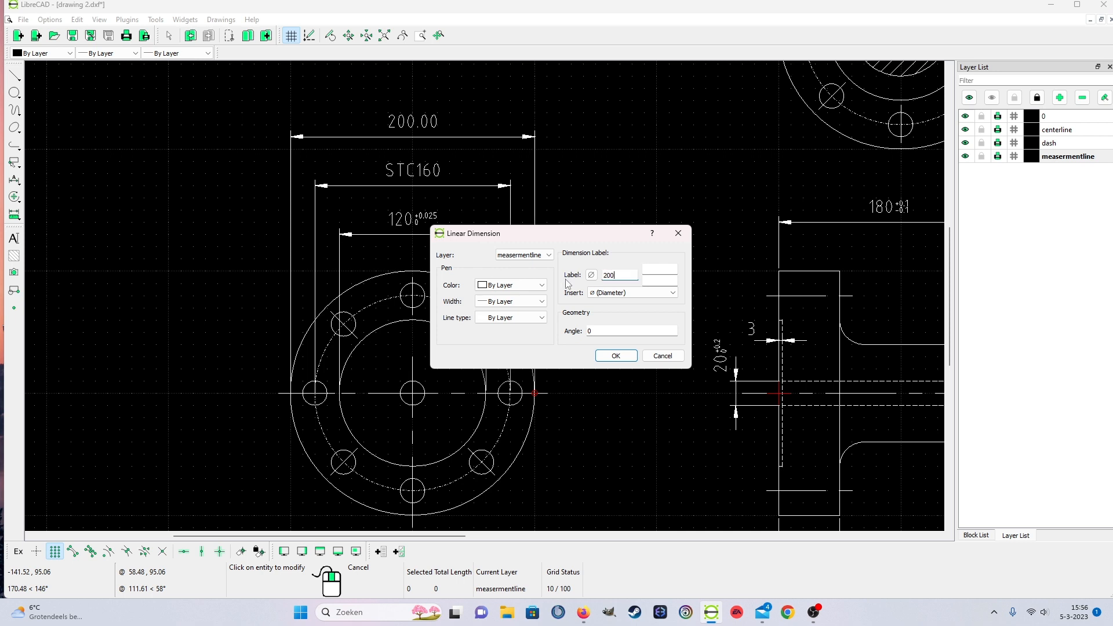
pyautogui.click(672, 280)
pyautogui.click(624, 361)
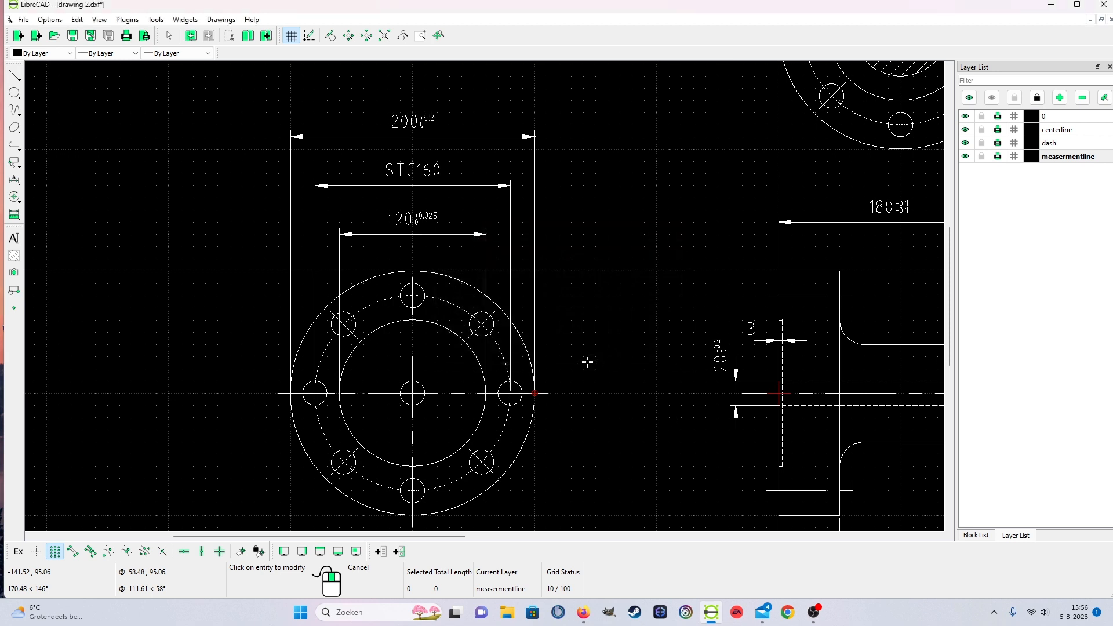
# Add a horizontal dimension across the lowest bolt hole in the large flange's end view, placed below the flange.
pyautogui.scroll(-2, 646, 427)
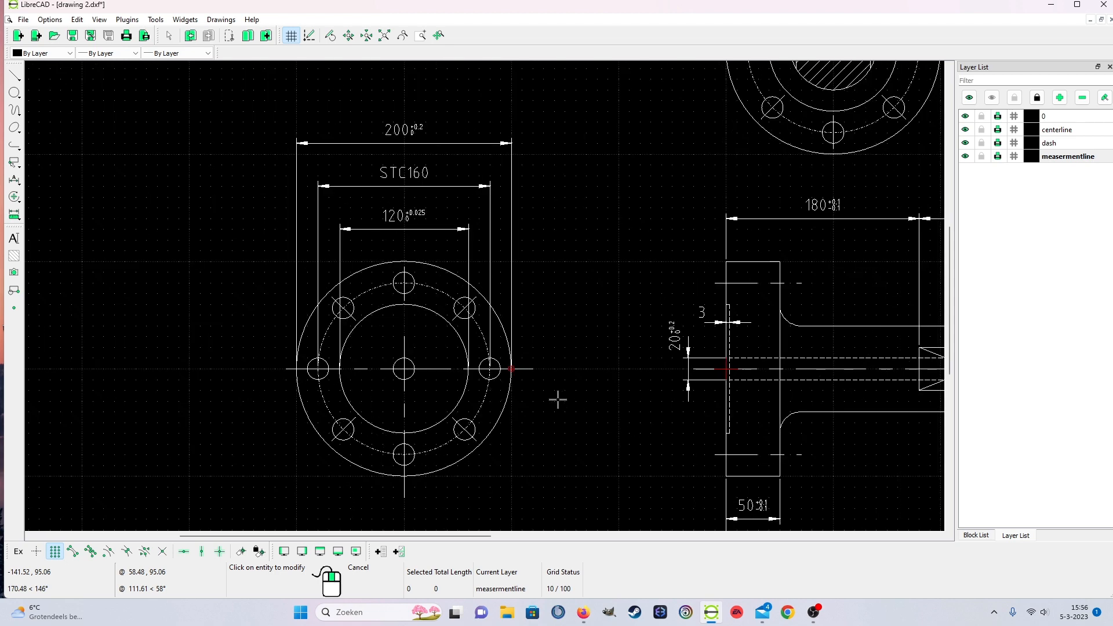
pyautogui.scroll(-1, 559, 409)
pyautogui.scroll(1, 559, 408)
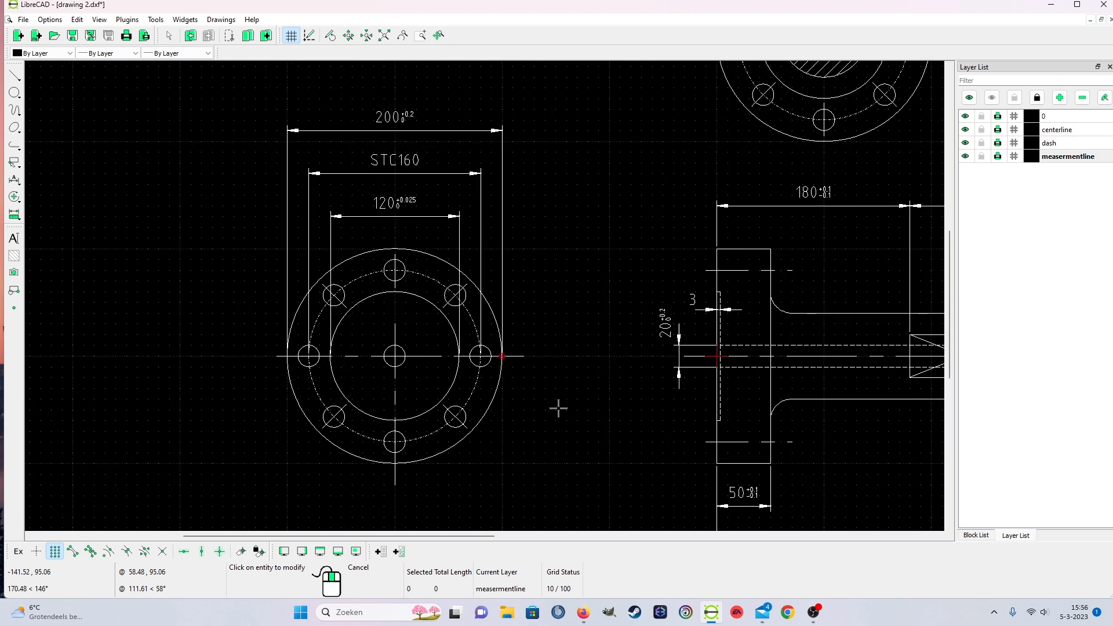
pyautogui.scroll(2, 313, 462)
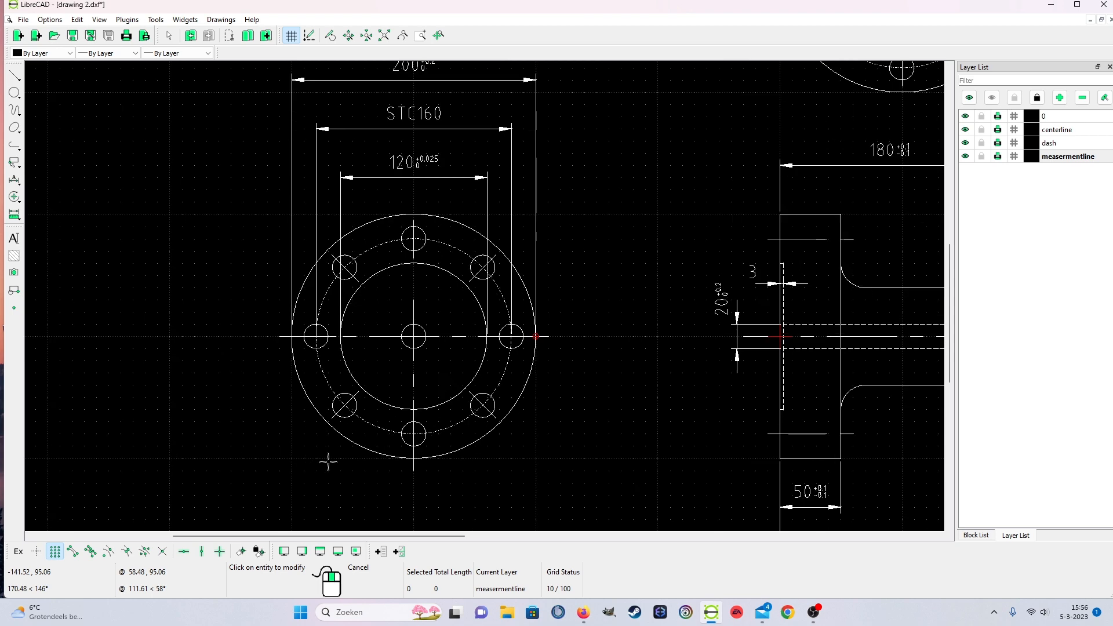
pyautogui.scroll(1, 325, 443)
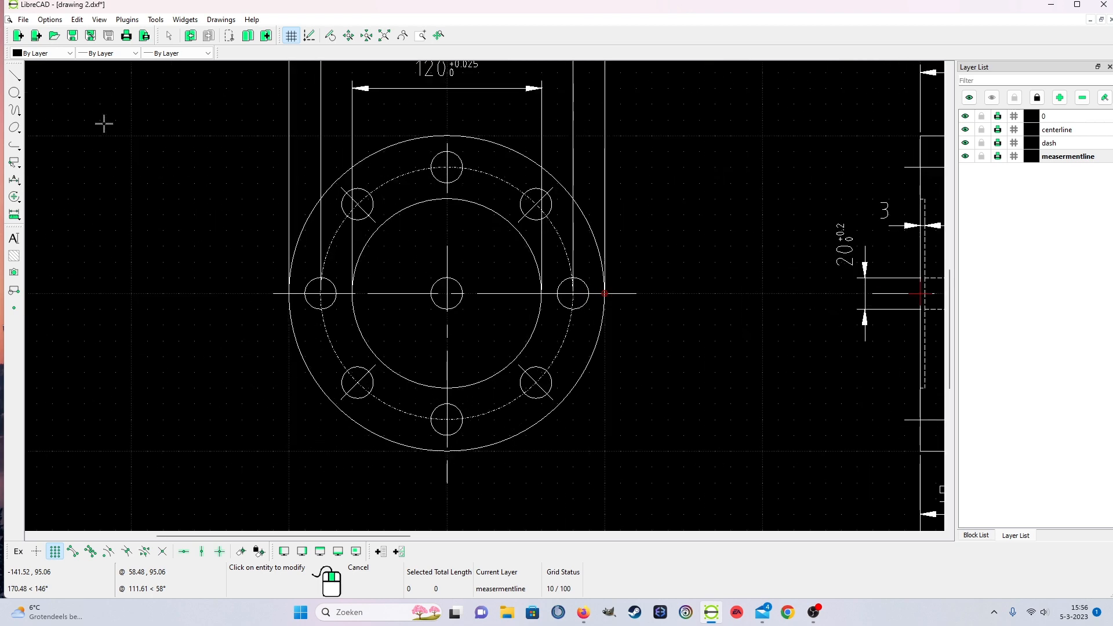
pyautogui.click(10, 182)
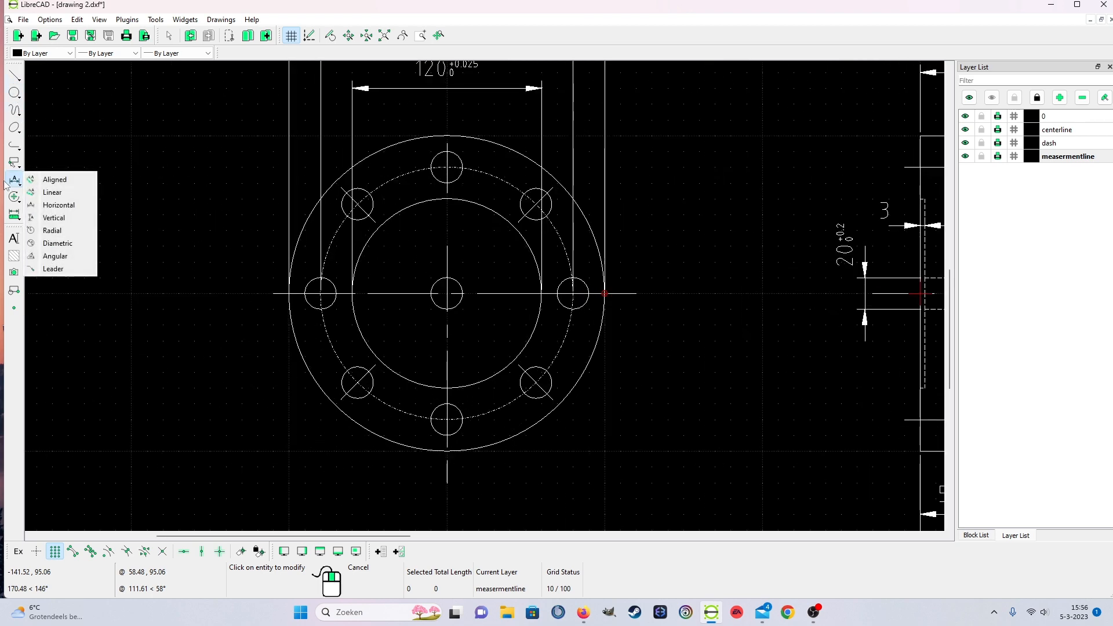
pyautogui.click(50, 204)
pyautogui.scroll(7, 472, 435)
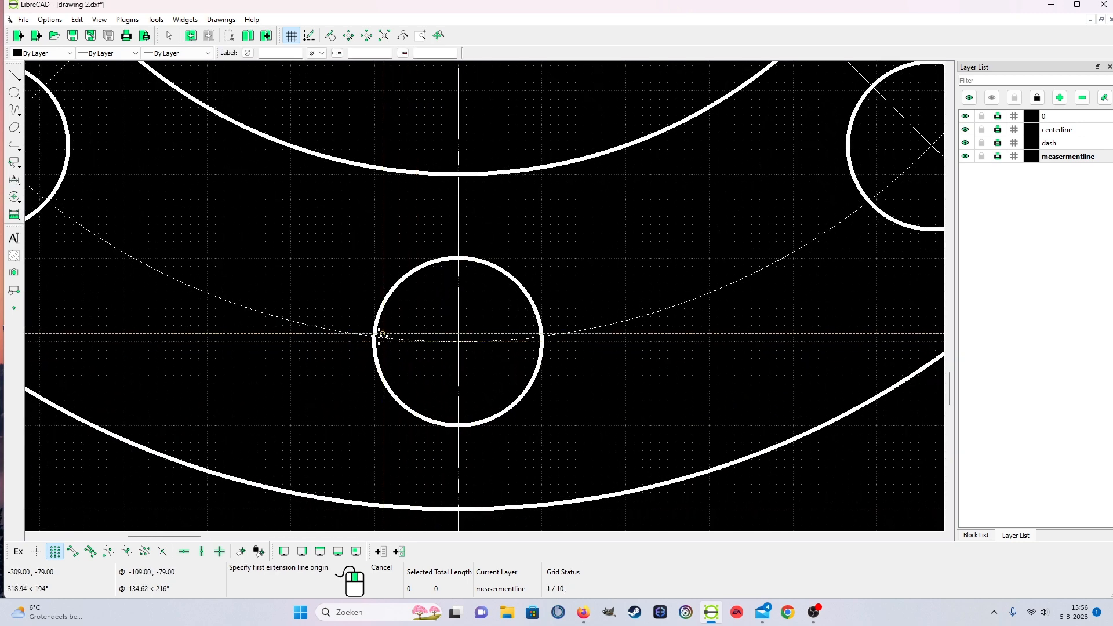
pyautogui.click(374, 342)
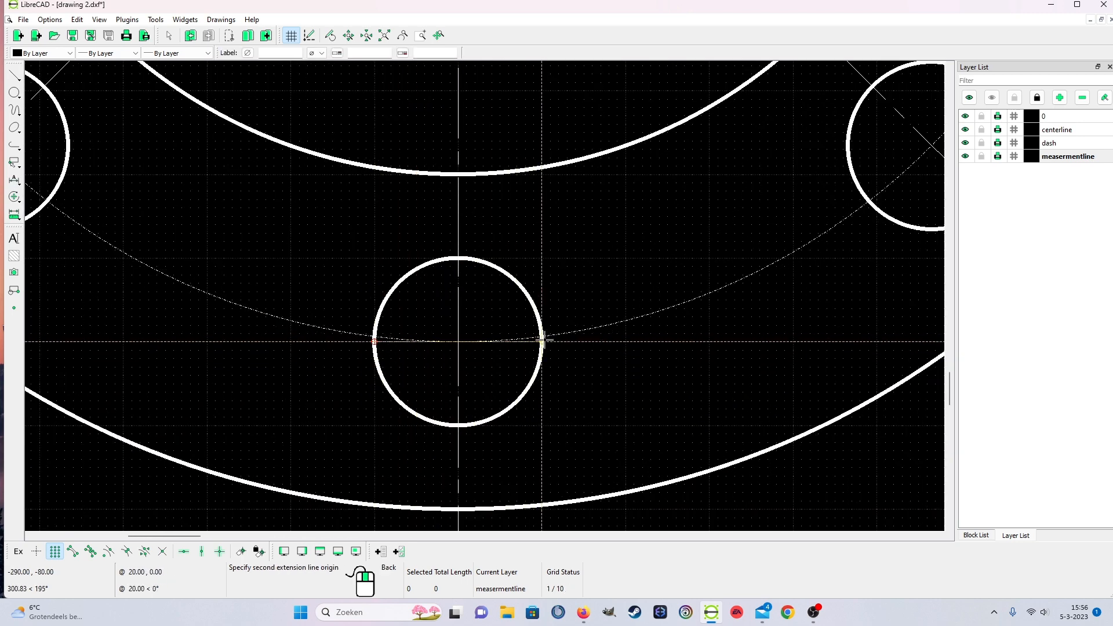
pyautogui.click(543, 342)
pyautogui.scroll(-4, 525, 464)
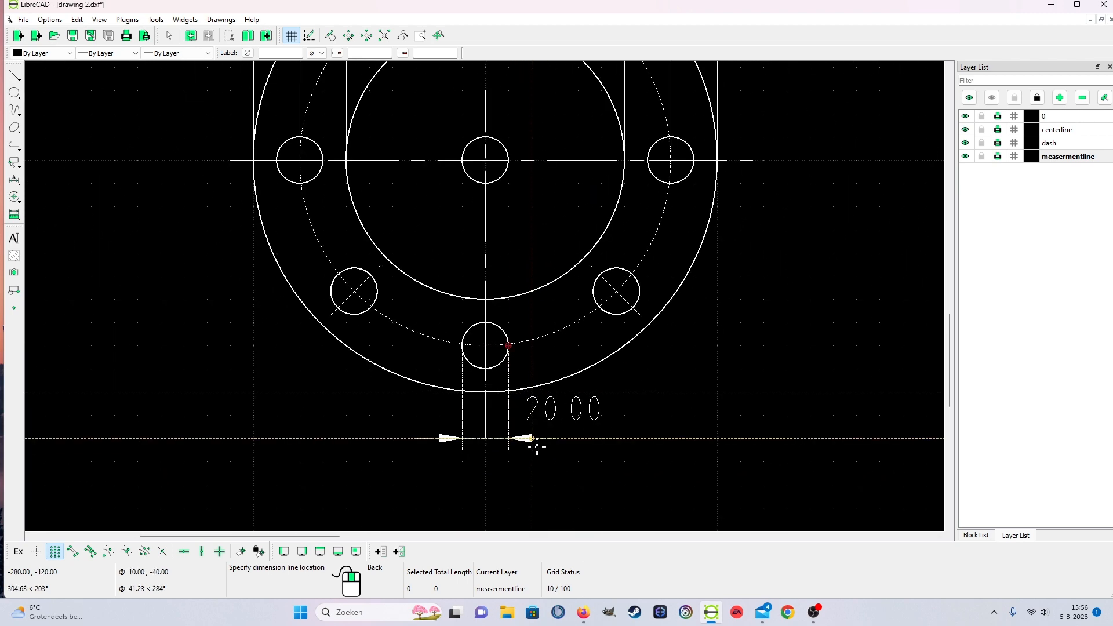
pyautogui.click(530, 462)
# Set the label of the lowest bolt hole's dimension to 20 with tolerances +0.025 and 0.
pyautogui.rightClick(586, 490)
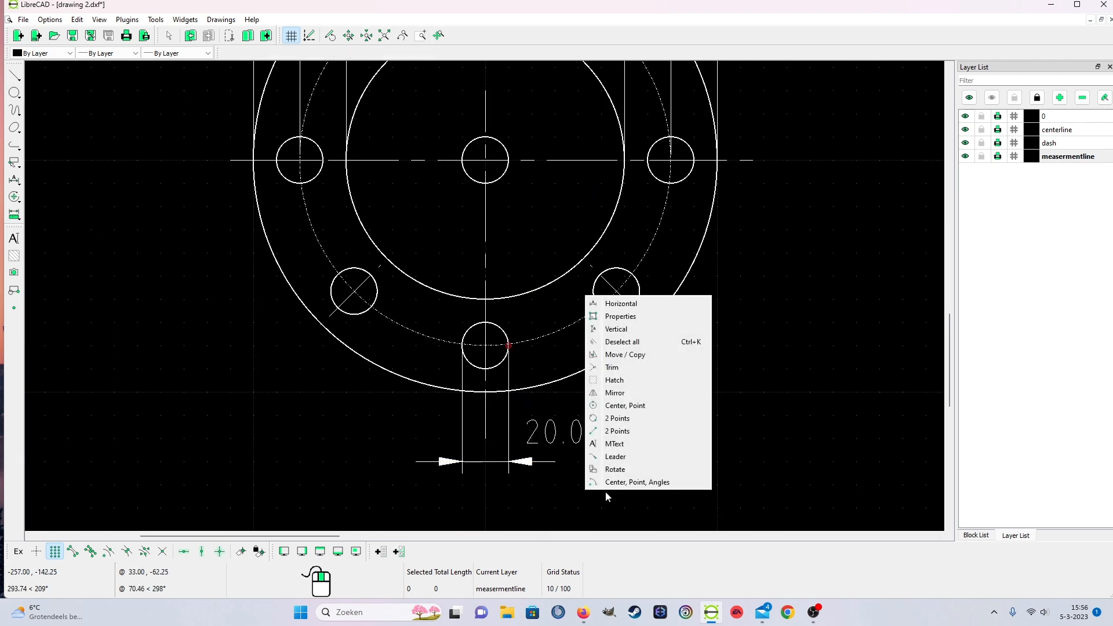
pyautogui.click(620, 316)
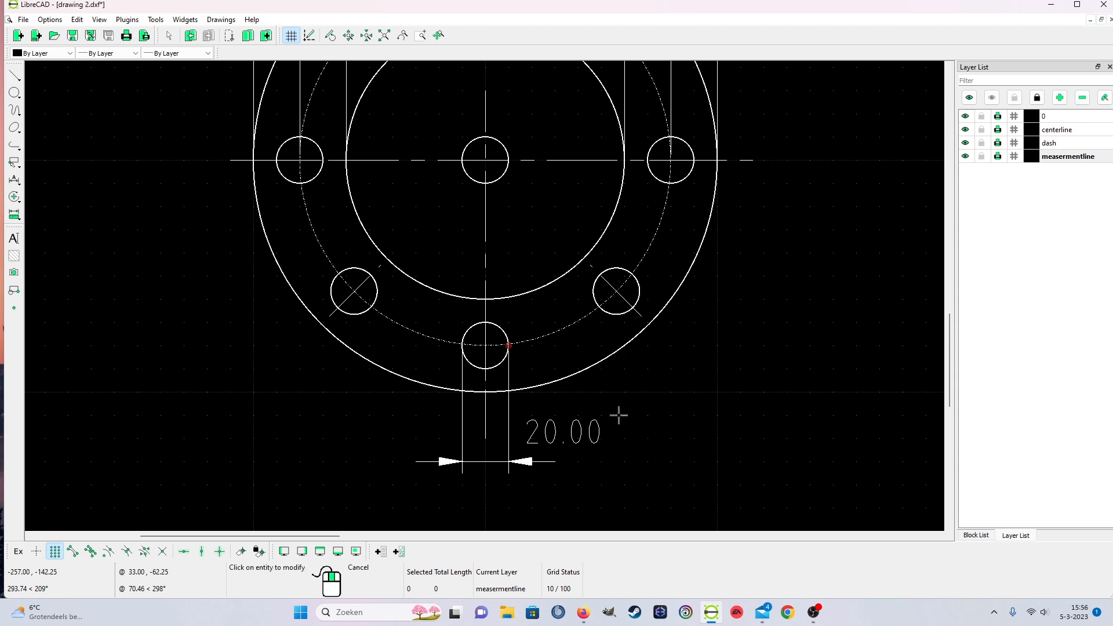
pyautogui.click(549, 439)
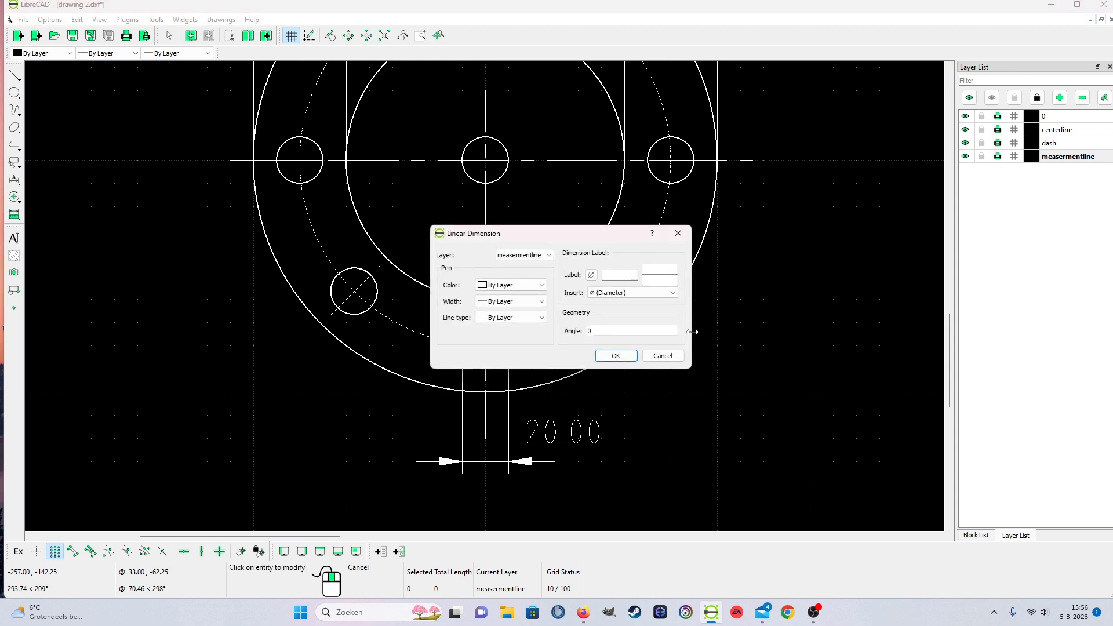
pyautogui.click(629, 274)
pyautogui.click(616, 355)
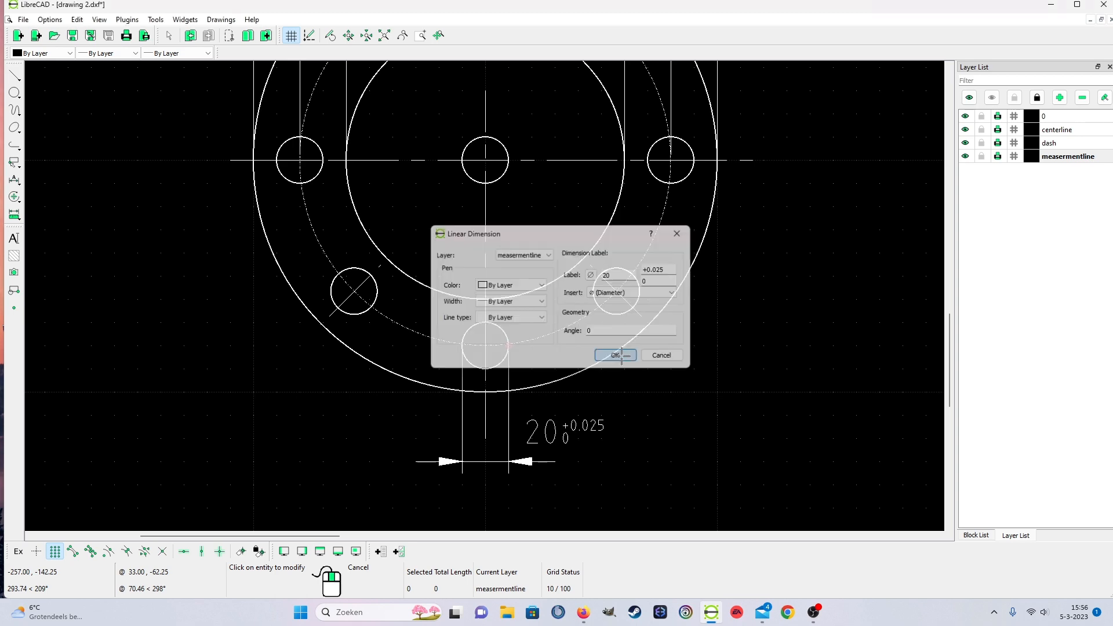
pyautogui.scroll(-3, 610, 392)
pyautogui.scroll(1, 549, 450)
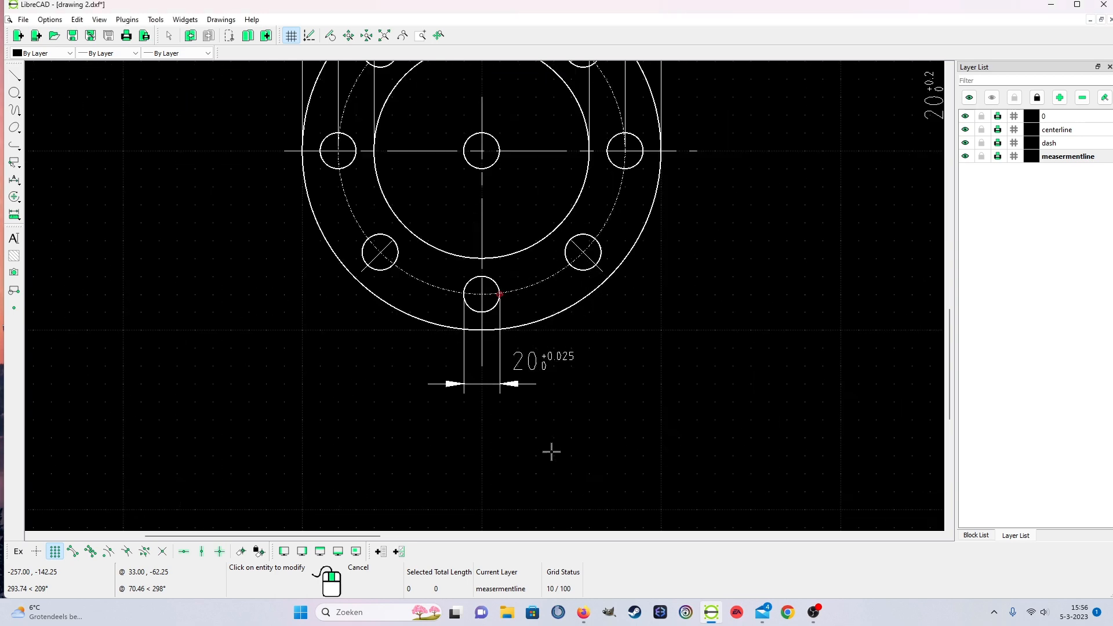
pyautogui.scroll(-2, 625, 451)
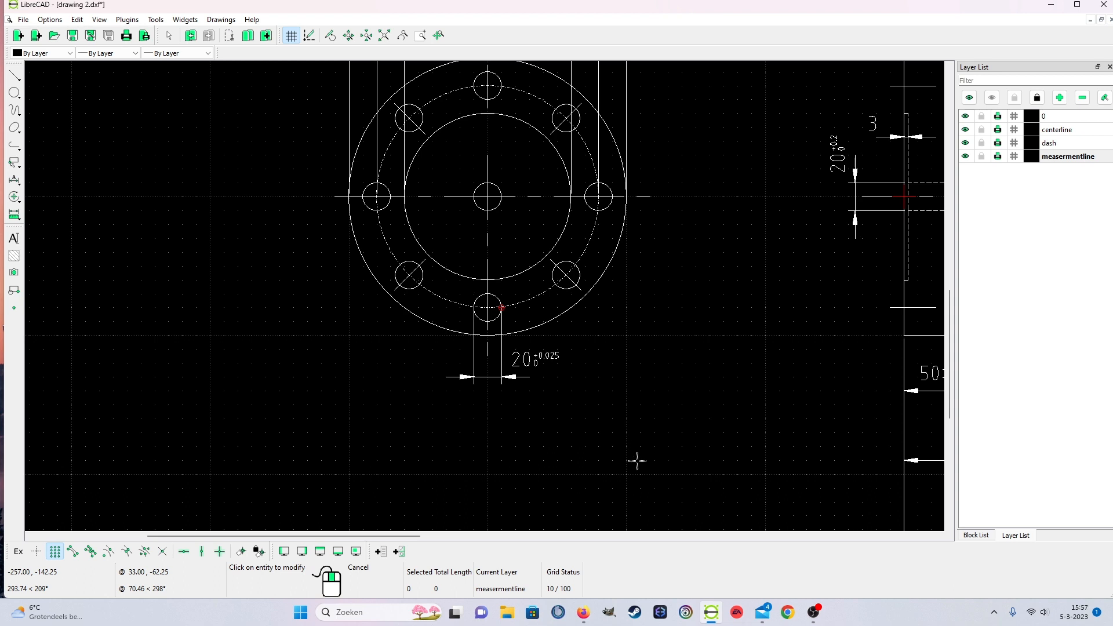
# Change the label of the lowest bolt hole's dimension to 8X20.
pyautogui.rightClick(629, 447)
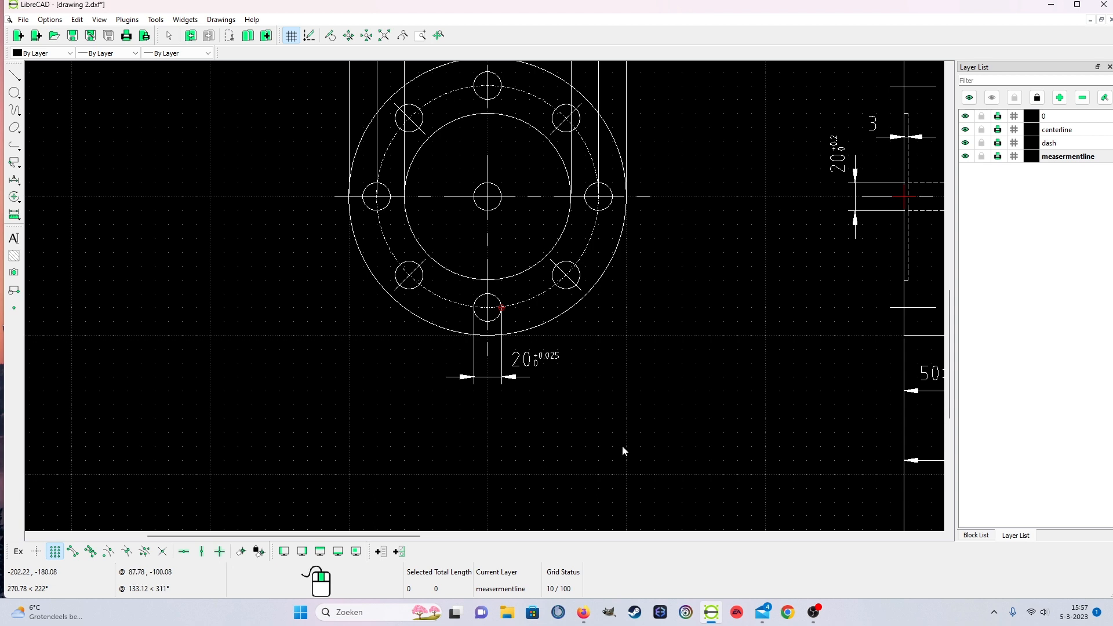
pyautogui.rightClick(605, 418)
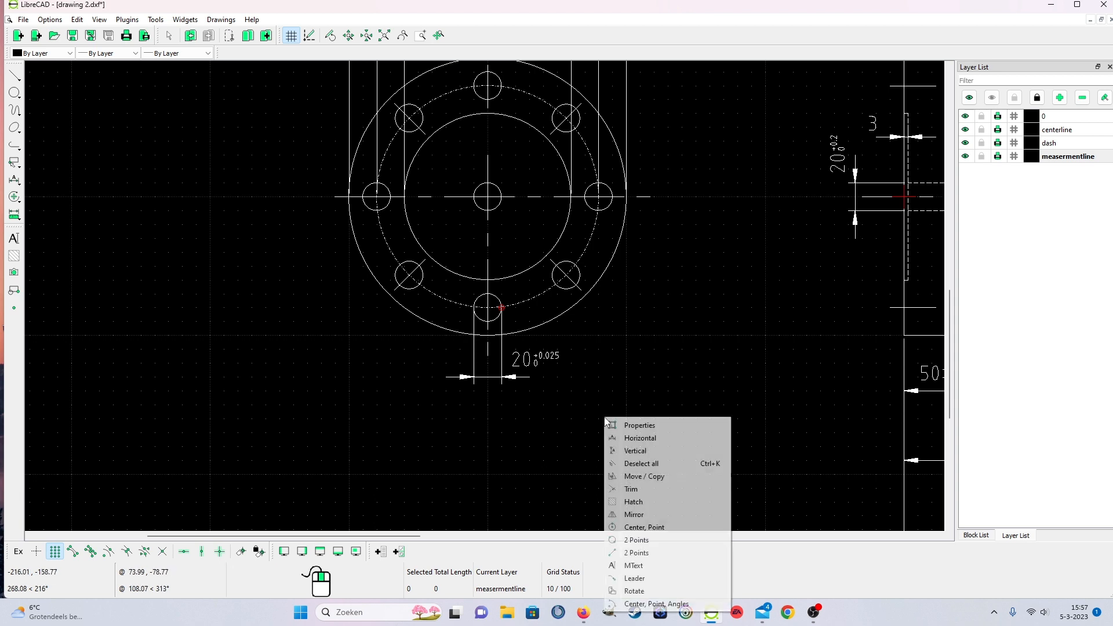
pyautogui.click(638, 426)
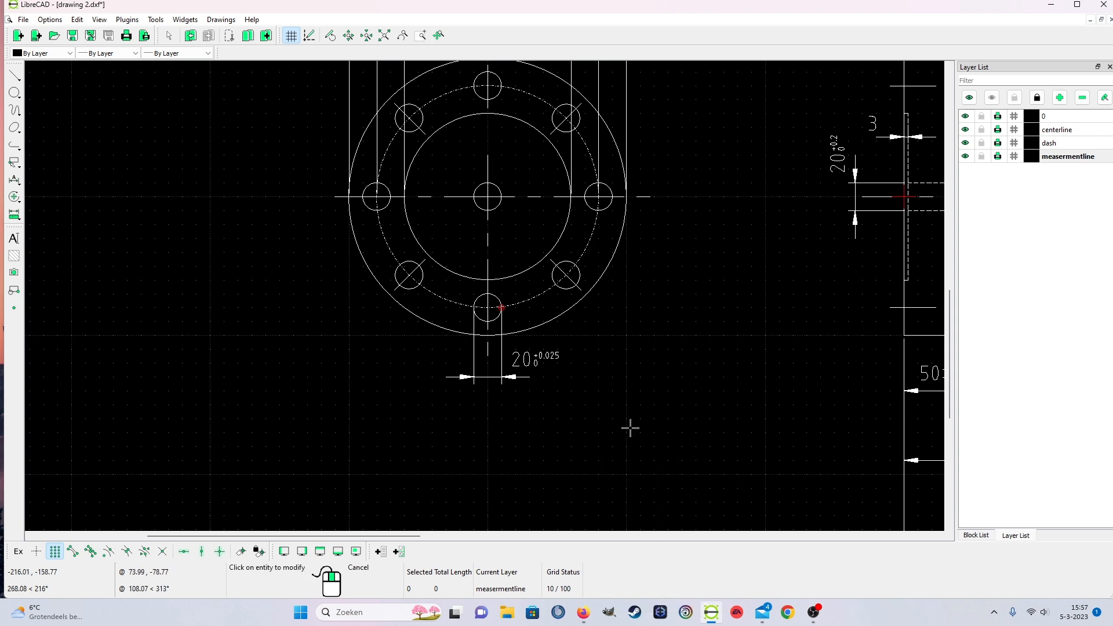
pyautogui.click(506, 377)
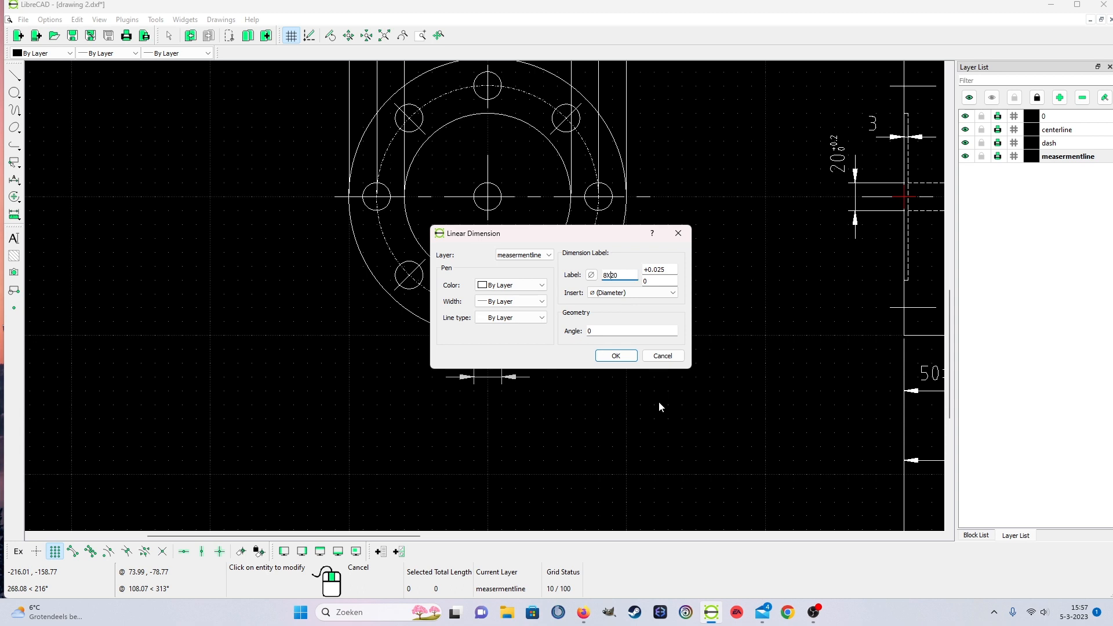
pyautogui.click(615, 356)
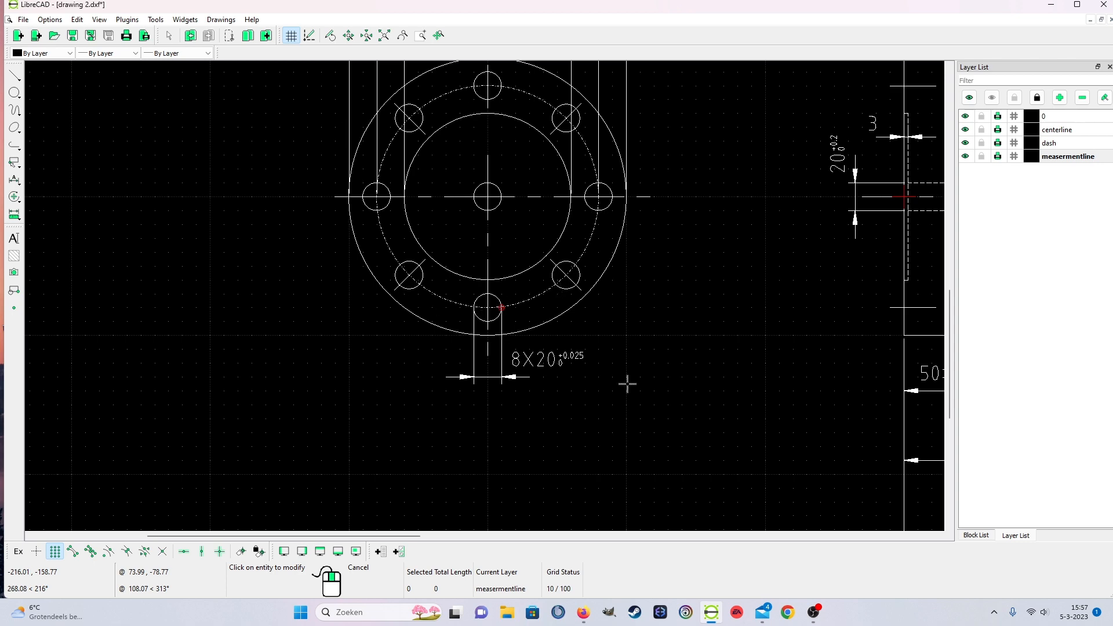
# Remove the 8X prefix from the lowest bolt hole's dimension label, leaving 20.
pyautogui.scroll(2, 622, 358)
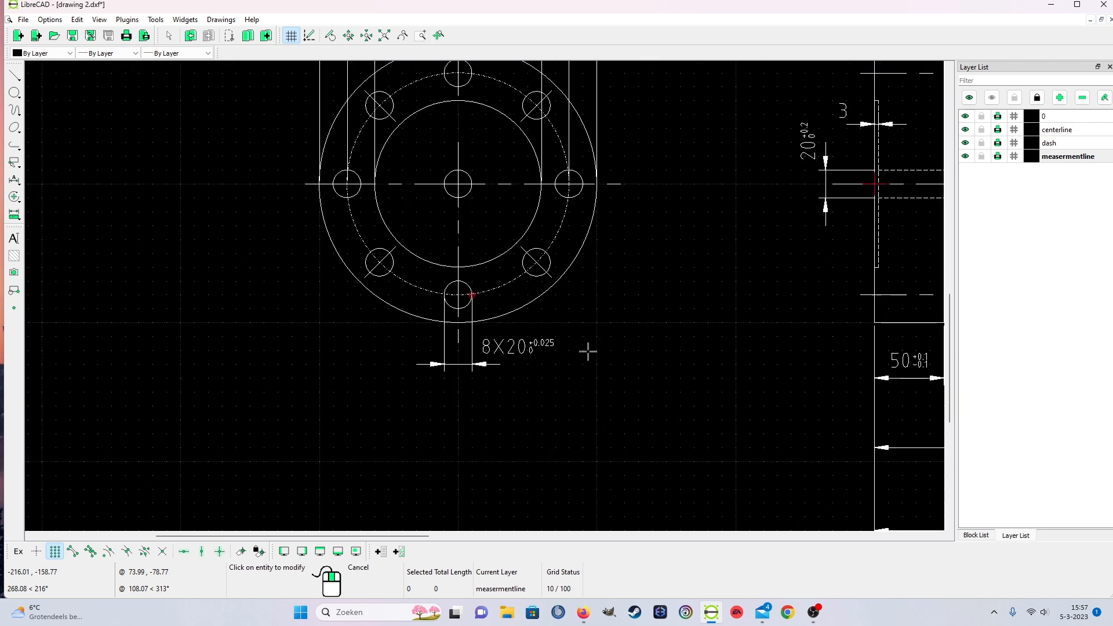
pyautogui.rightClick(516, 376)
pyautogui.rightClick(518, 375)
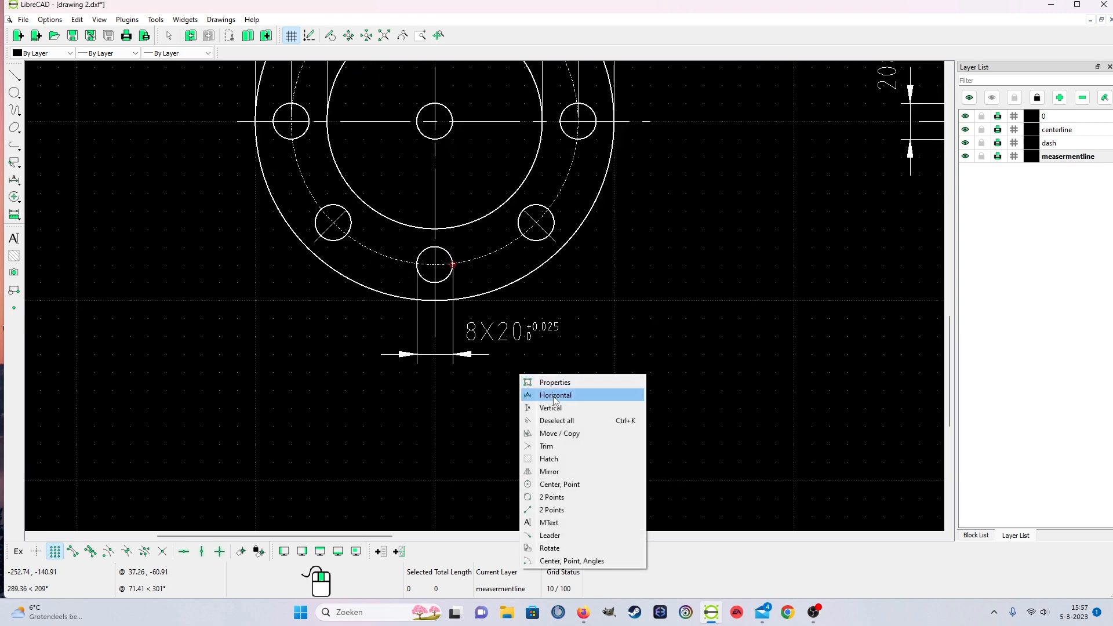
pyautogui.click(545, 382)
pyautogui.click(475, 339)
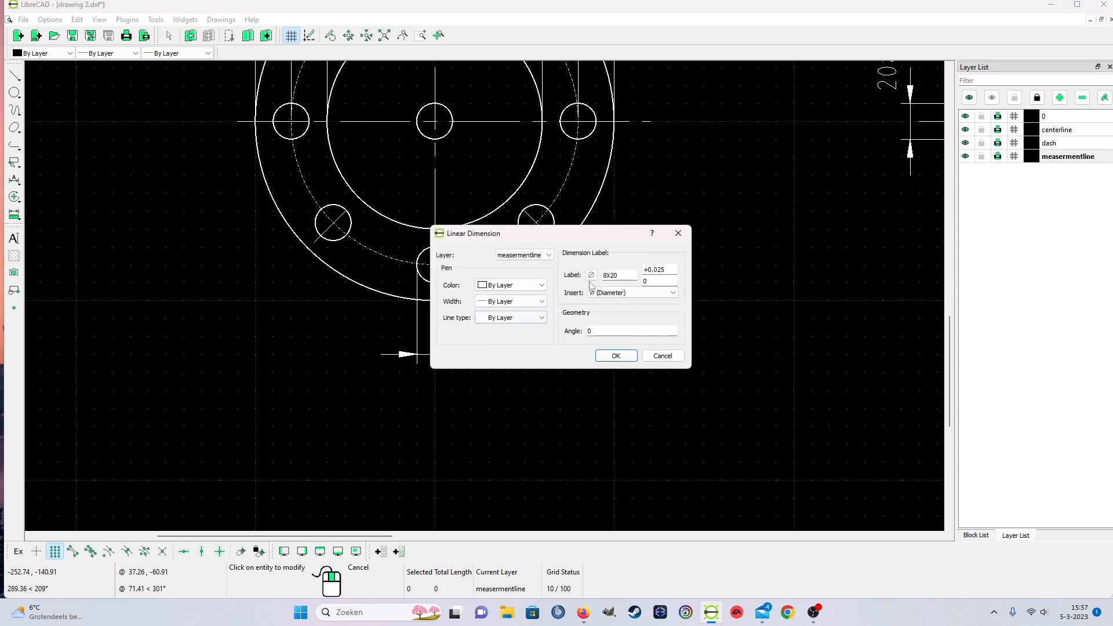
pyautogui.click(613, 274)
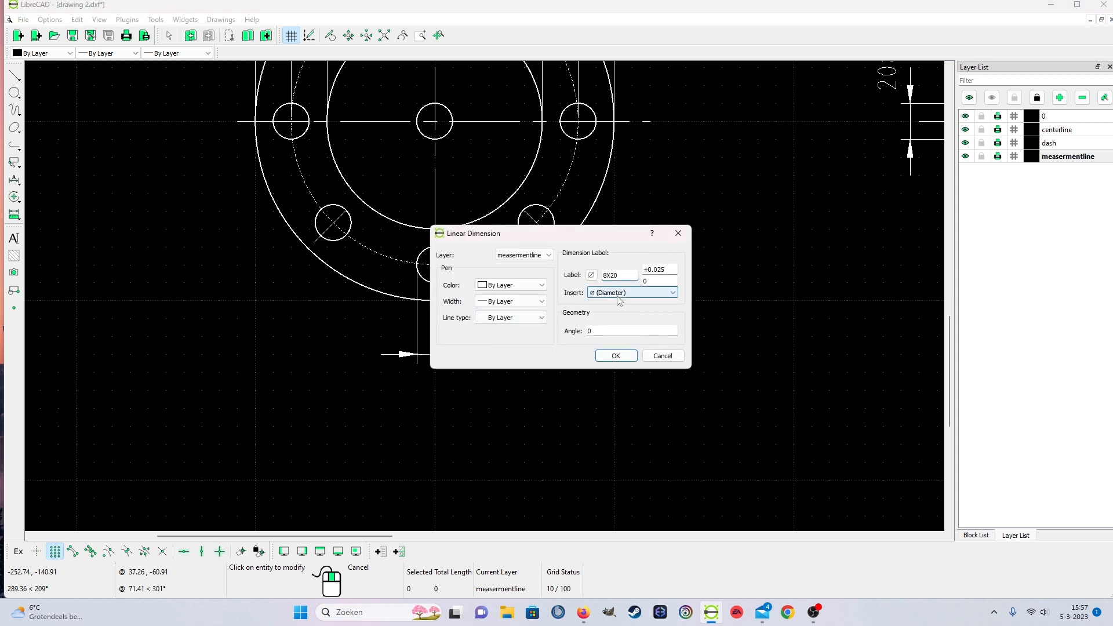
pyautogui.press('Return')
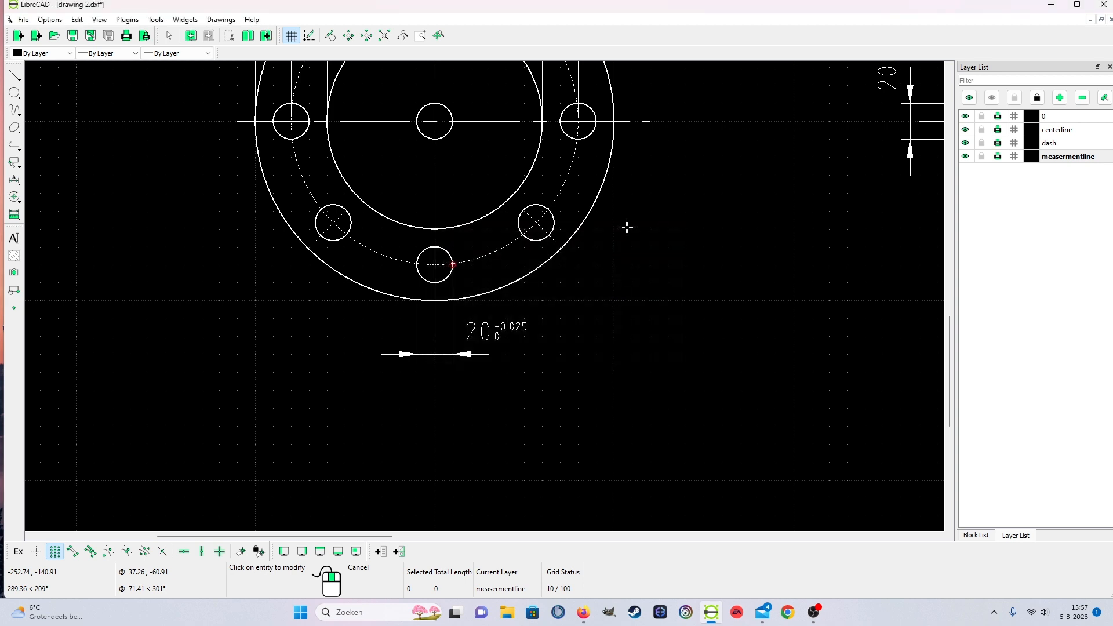
pyautogui.scroll(-4, 561, 350)
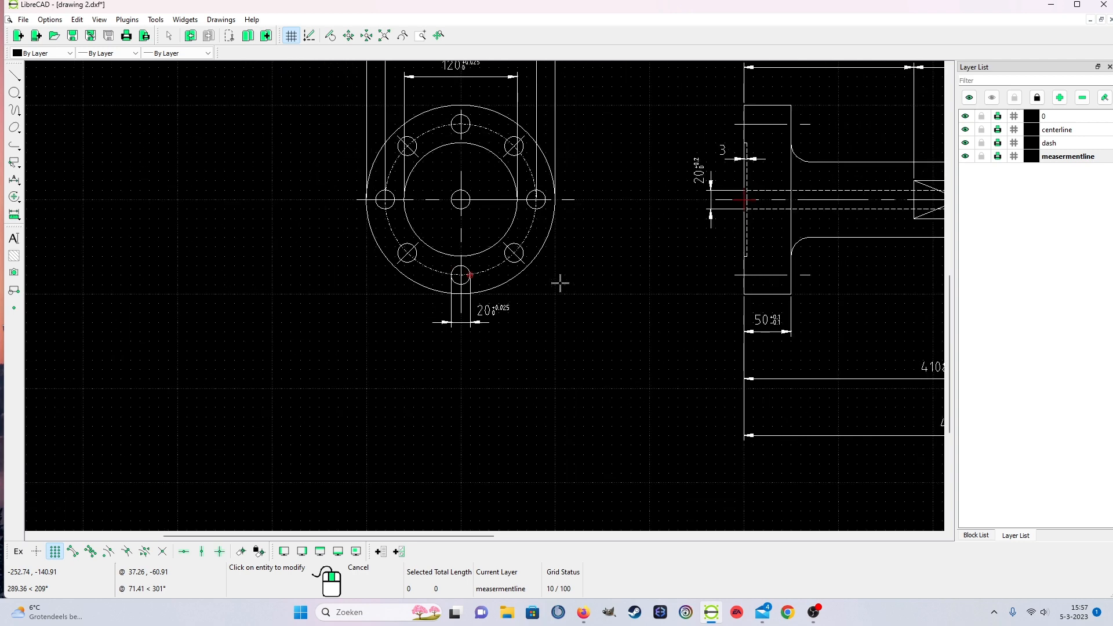
pyautogui.scroll(1, 542, 238)
pyautogui.scroll(-2, 542, 272)
pyautogui.scroll(3, 610, 300)
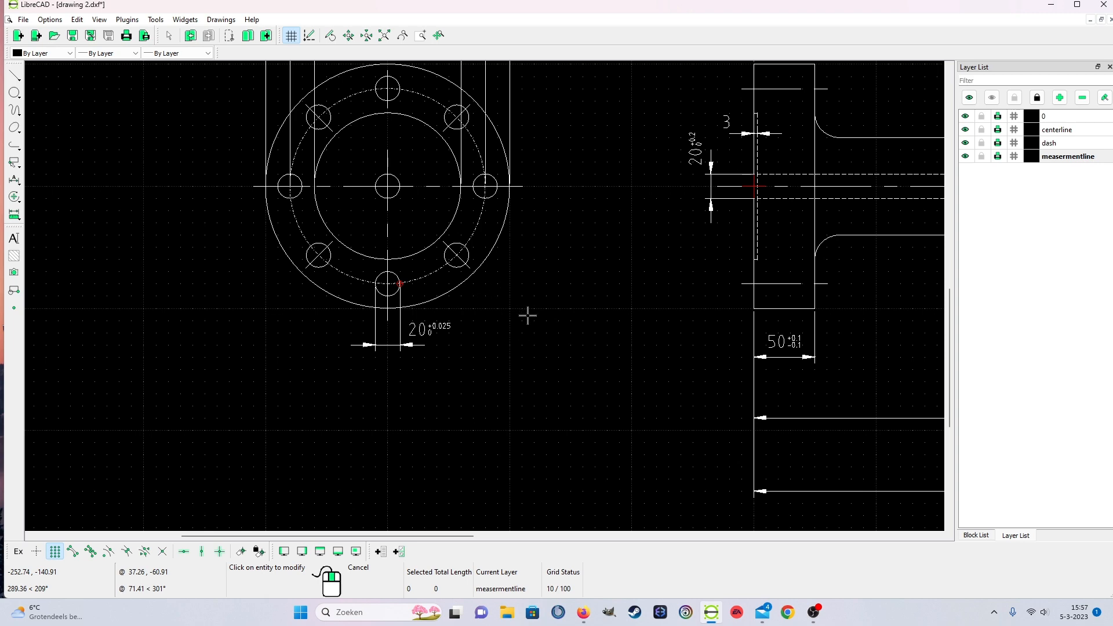
pyautogui.scroll(-2, 493, 240)
pyautogui.scroll(2, 523, 253)
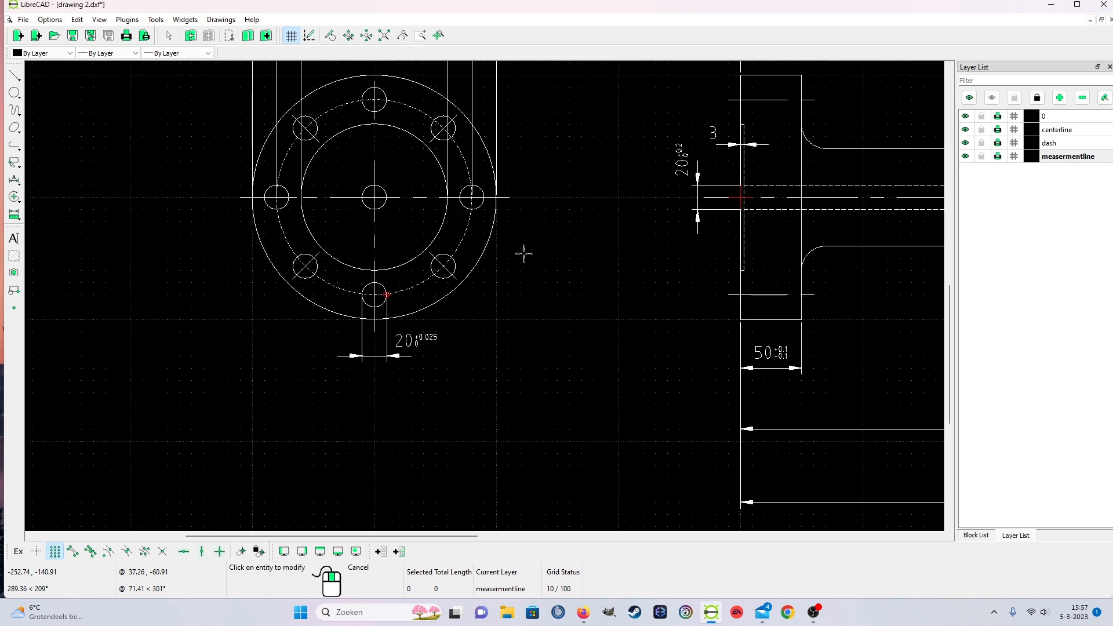
pyautogui.scroll(-2, 502, 253)
pyautogui.scroll(2, 510, 231)
pyautogui.scroll(-1, 511, 238)
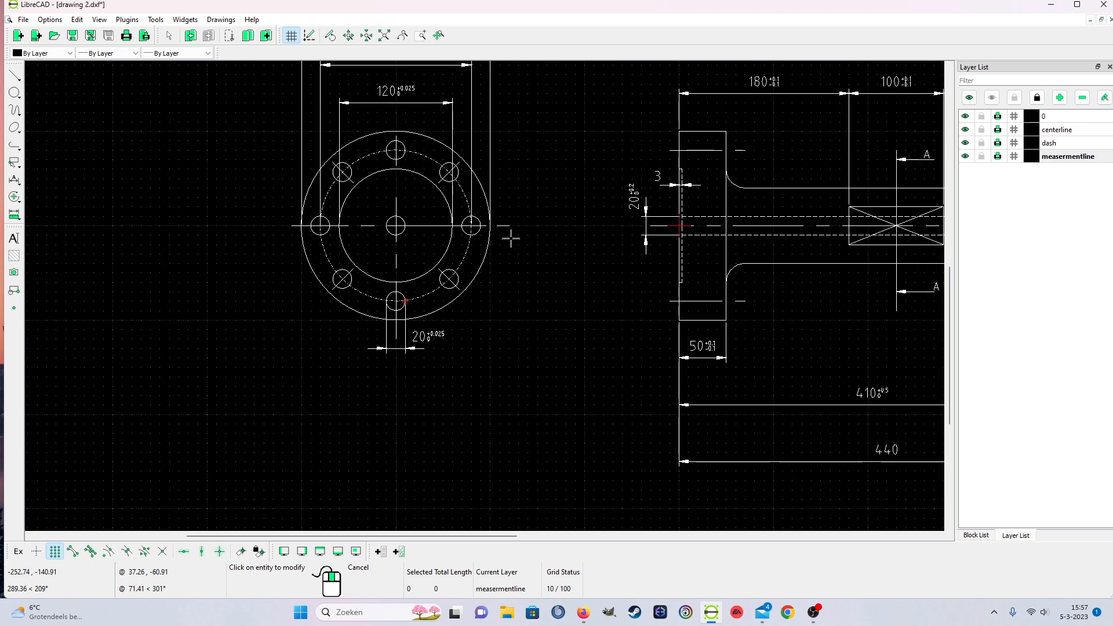
pyautogui.click(16, 181)
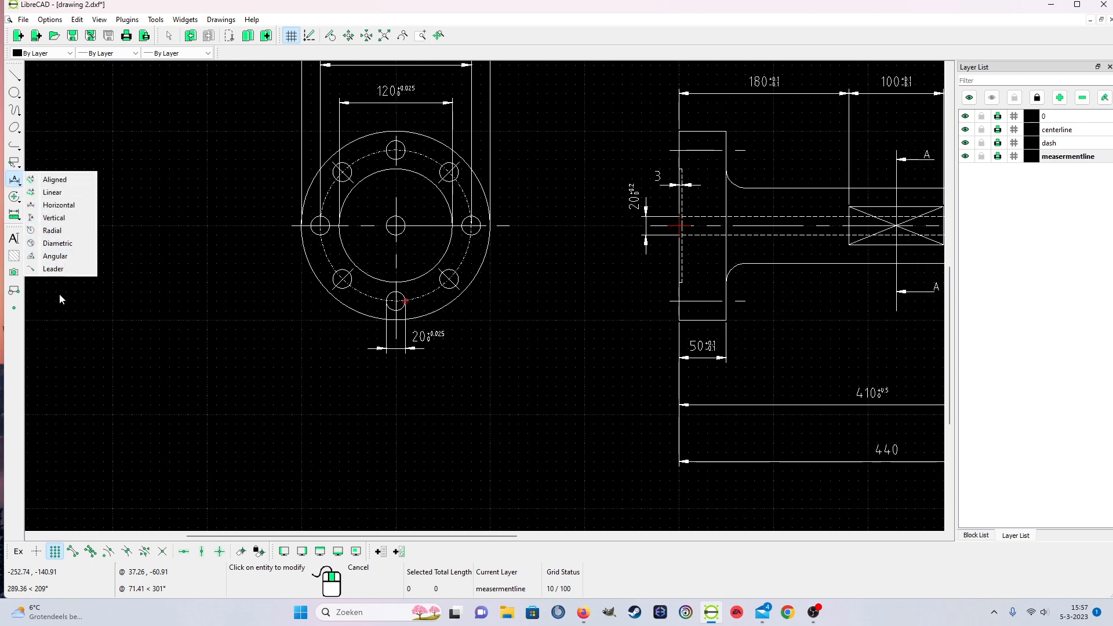
pyautogui.click(53, 257)
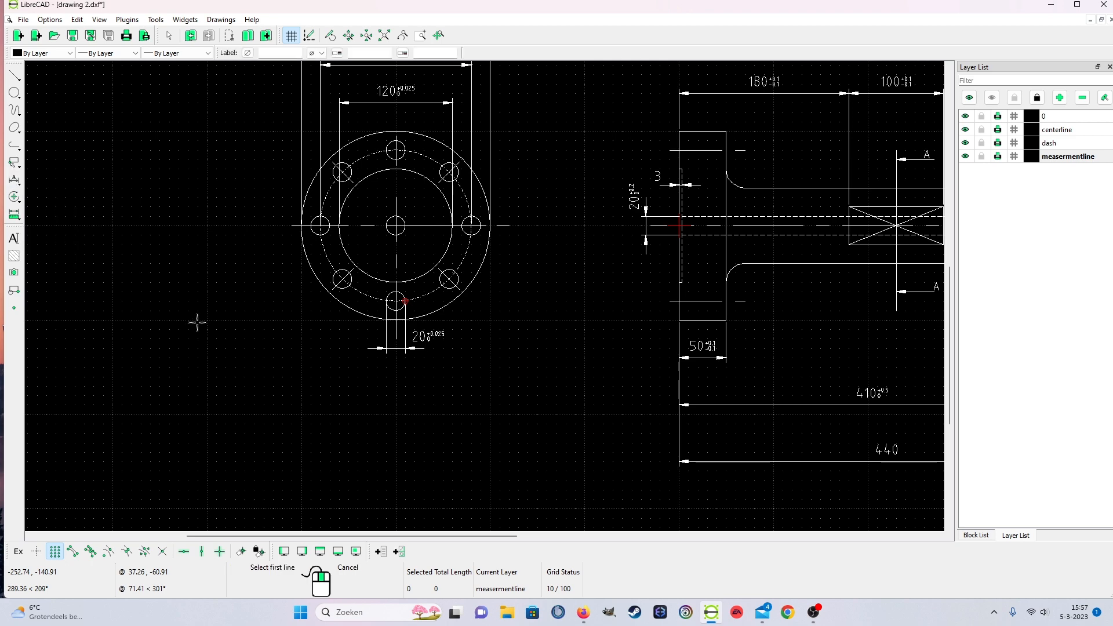
pyautogui.scroll(3, 371, 301)
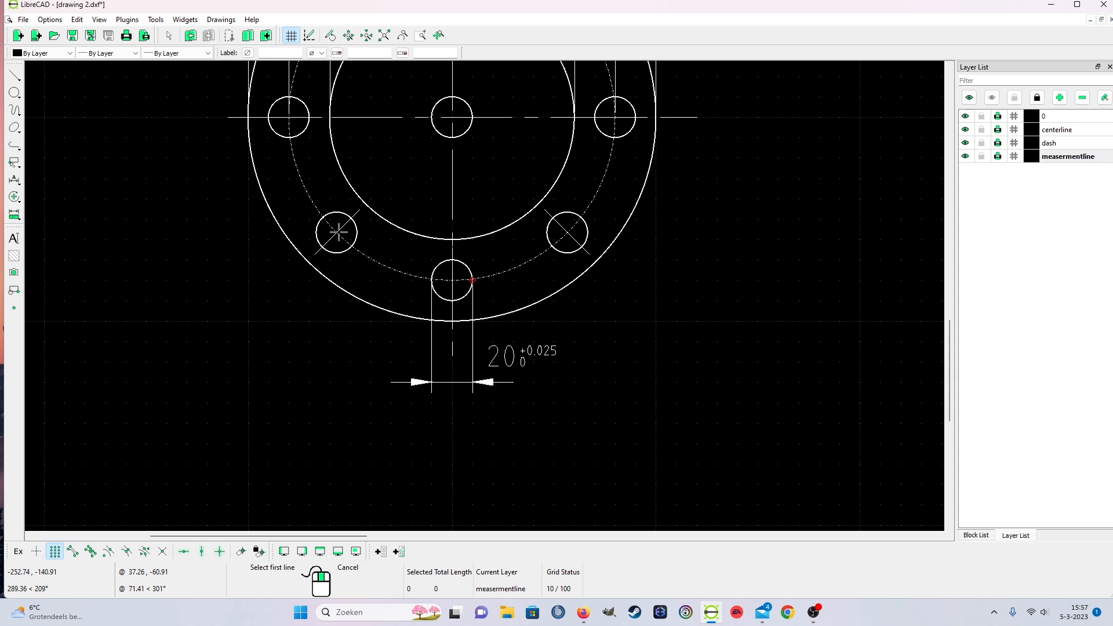
pyautogui.click(12, 182)
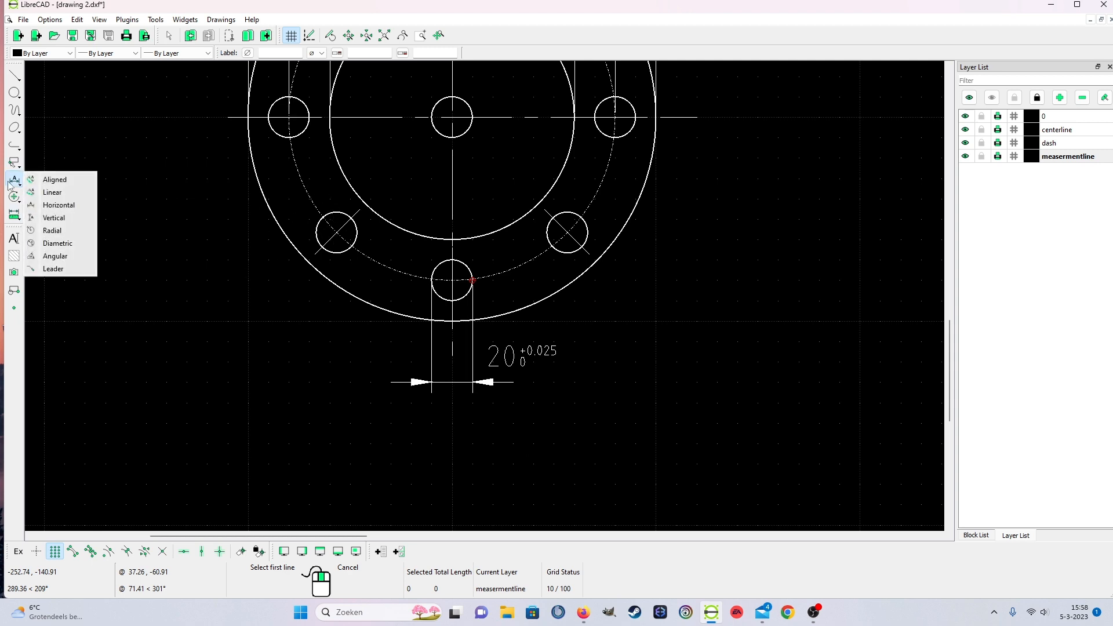
pyautogui.click(55, 259)
pyautogui.scroll(5, 360, 207)
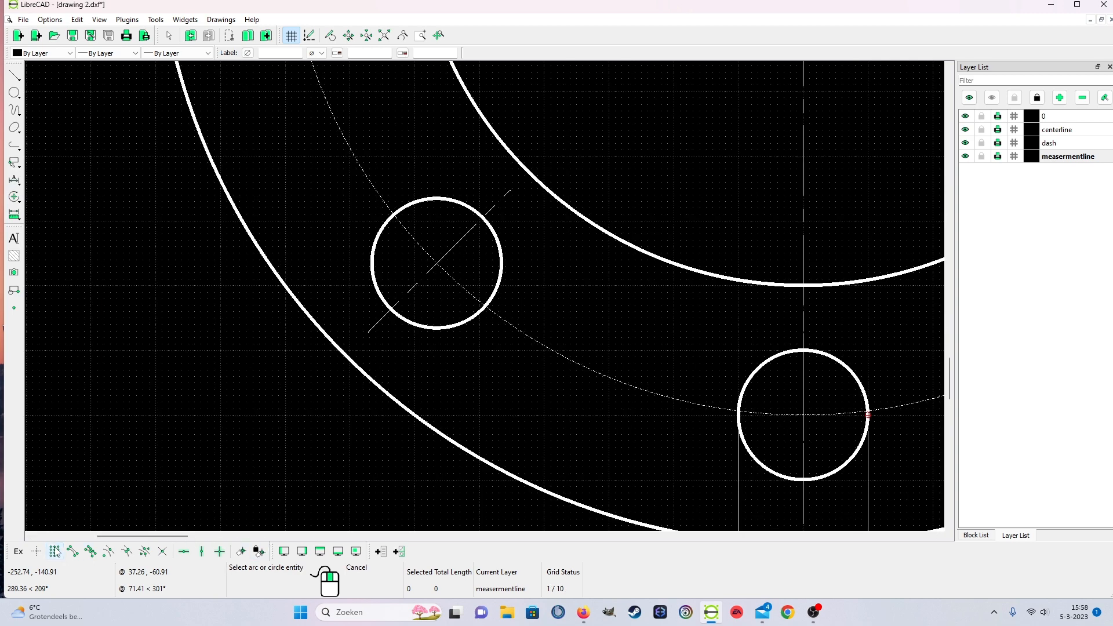
pyautogui.click(163, 552)
pyautogui.scroll(-5, 435, 265)
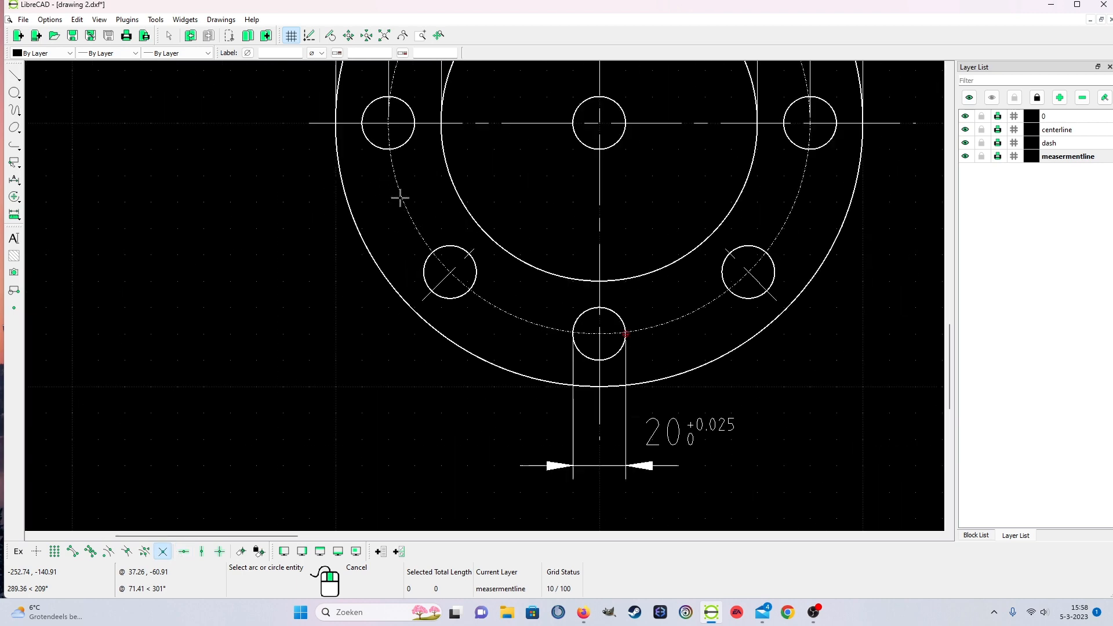
pyautogui.click(388, 123)
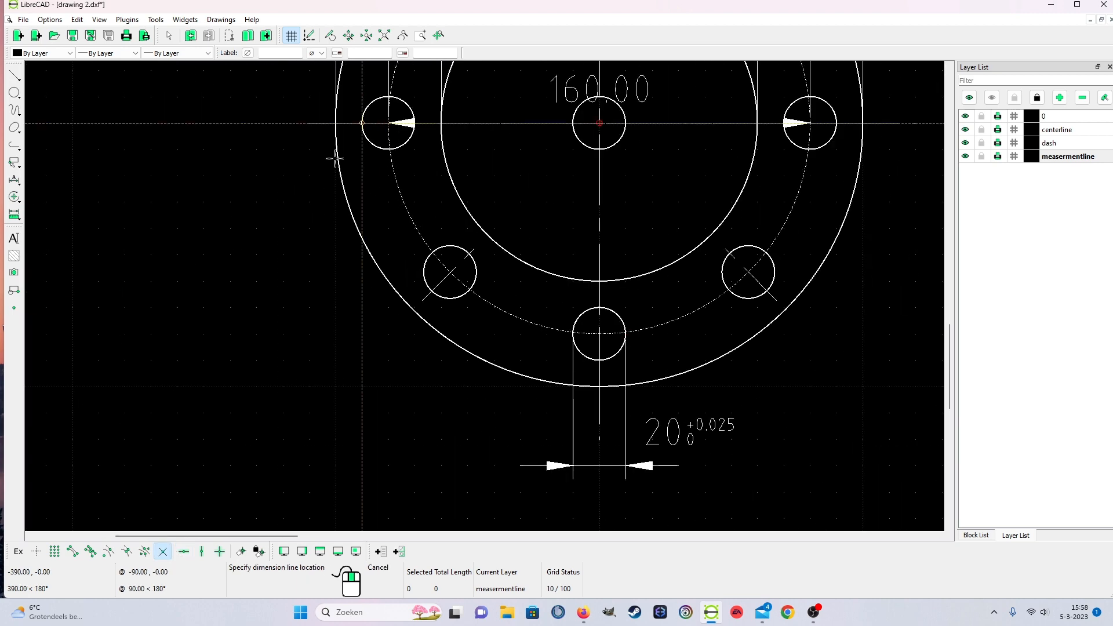
pyautogui.rightClick(419, 270)
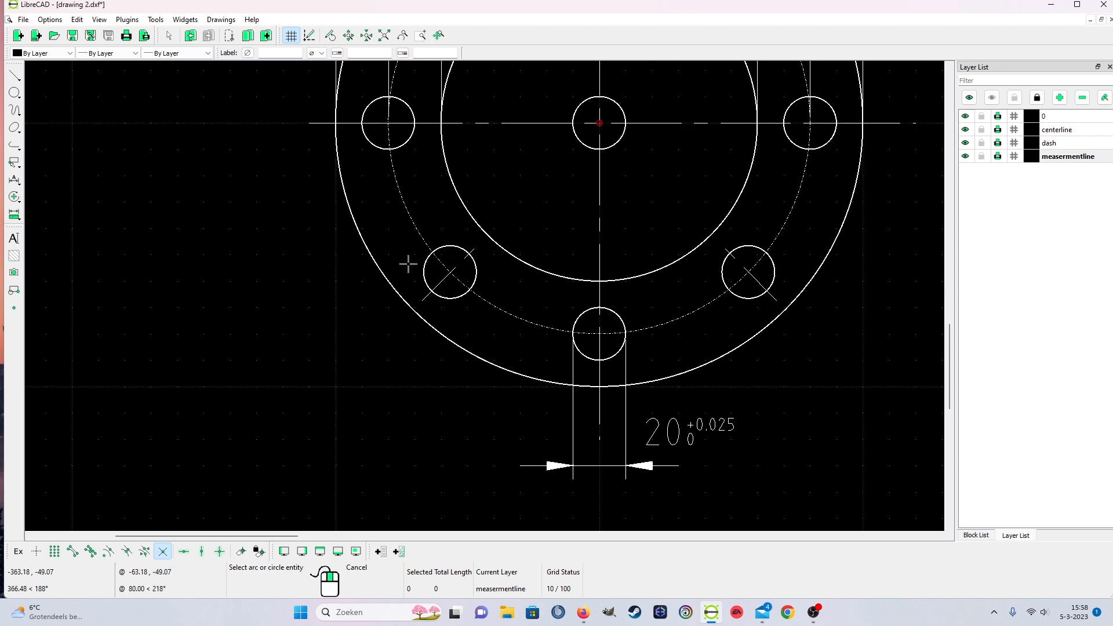
# Dimension the angle between the large flange's horizontal centerline and its lower-left bolt hole's centerline, placing the arc outside the flange.
pyautogui.click(15, 180)
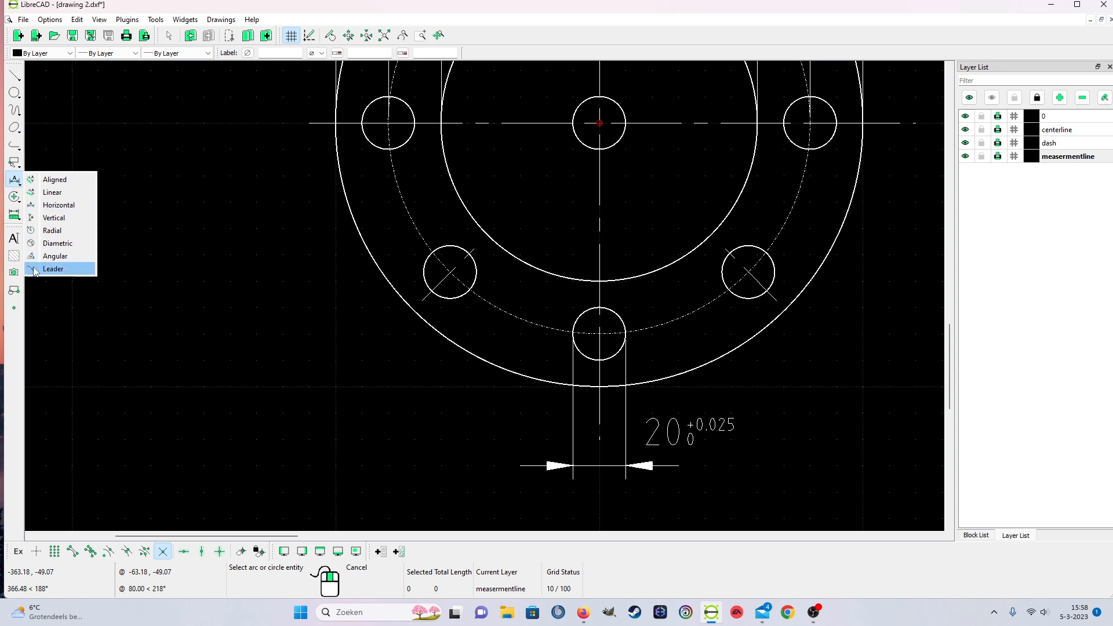
pyautogui.click(50, 258)
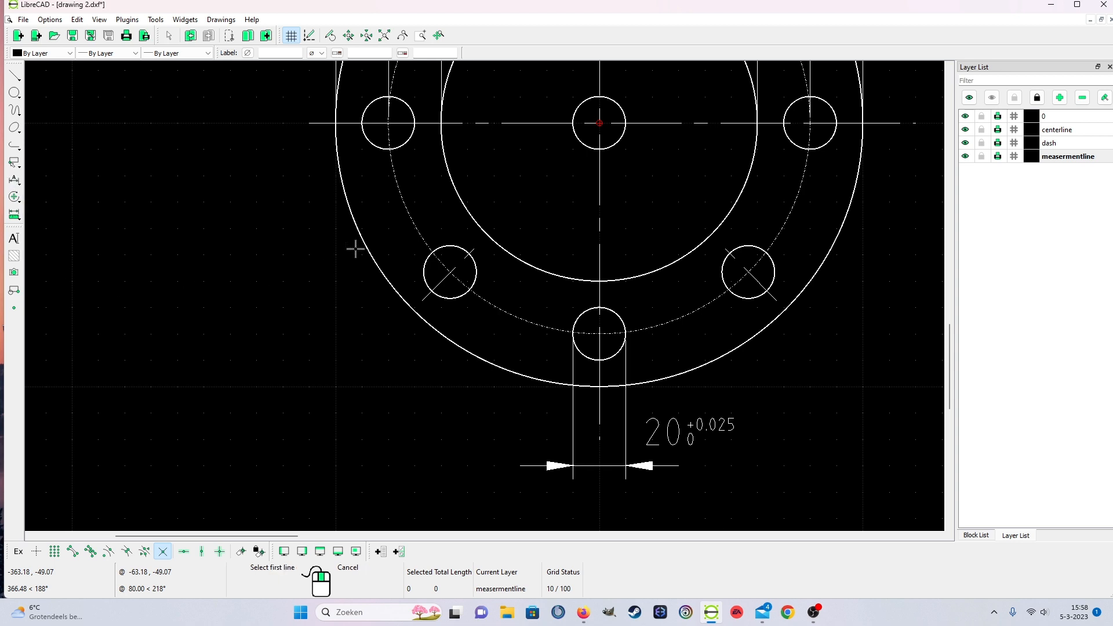
pyautogui.click(451, 268)
pyautogui.click(387, 123)
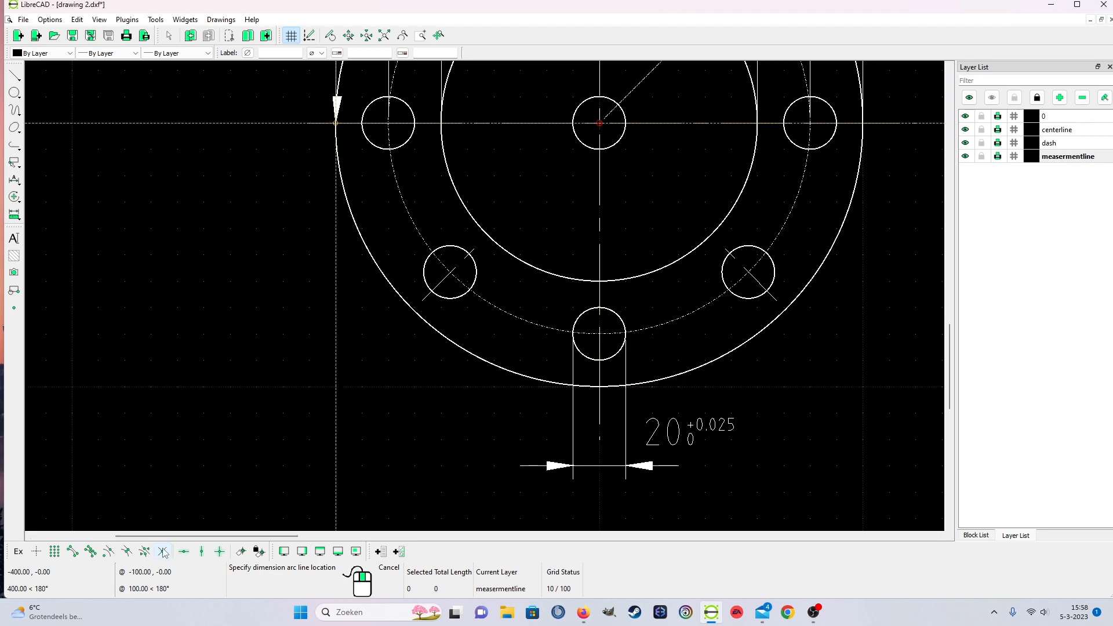
pyautogui.click(313, 387)
pyautogui.press('Escape')
pyautogui.scroll(-4, 438, 362)
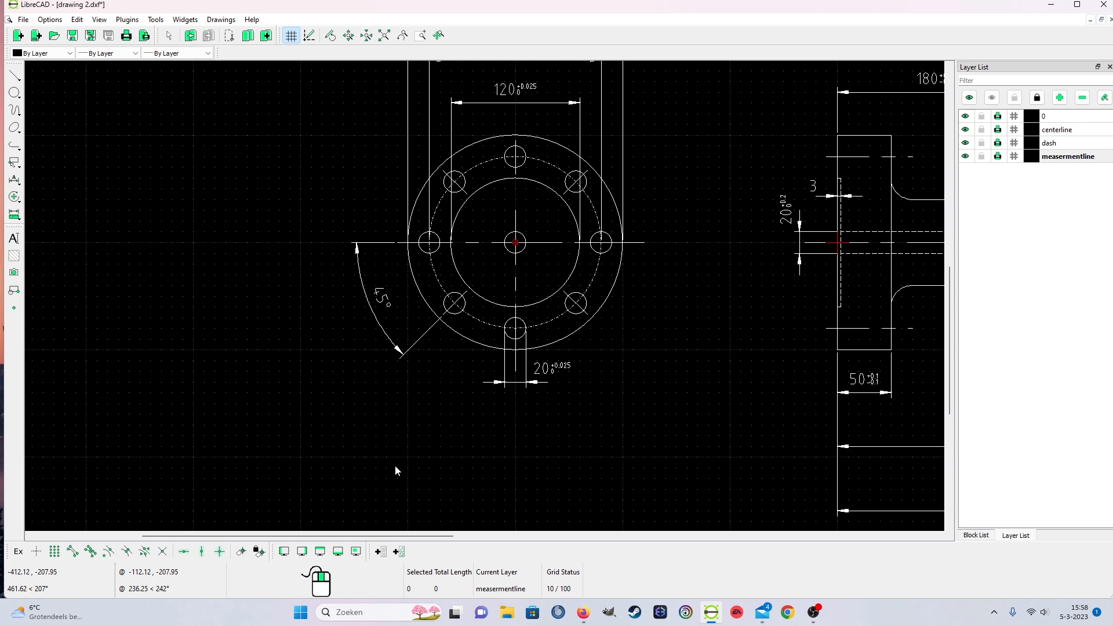
# Examine the large flange's end view, the side view and section A-A for features that still need dimensions.
pyautogui.scroll(-1, 580, 424)
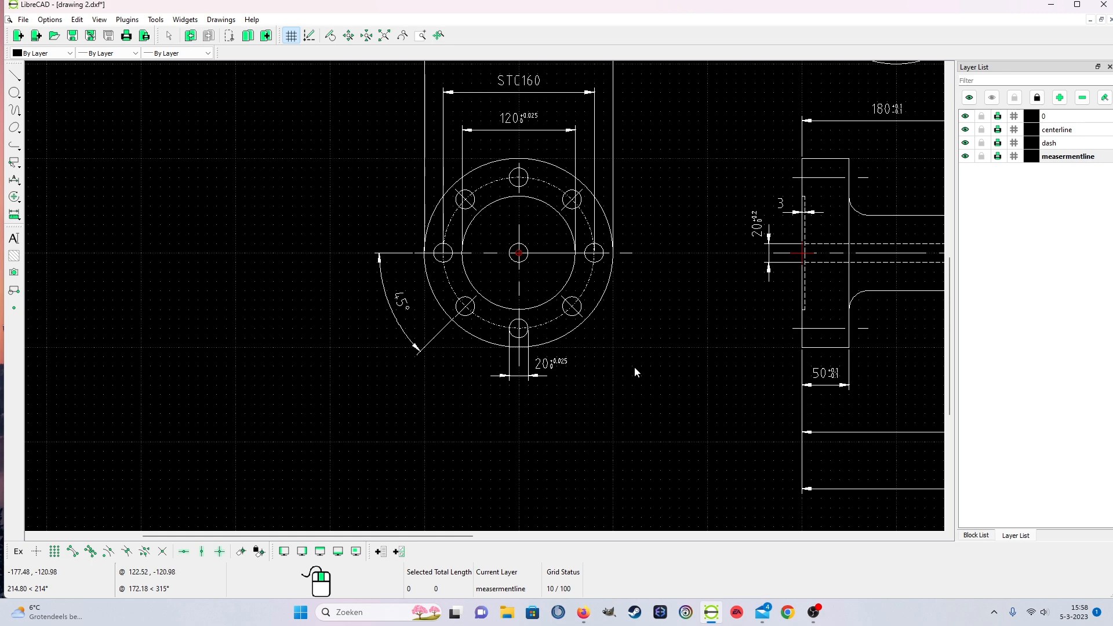
pyautogui.scroll(-2, 667, 296)
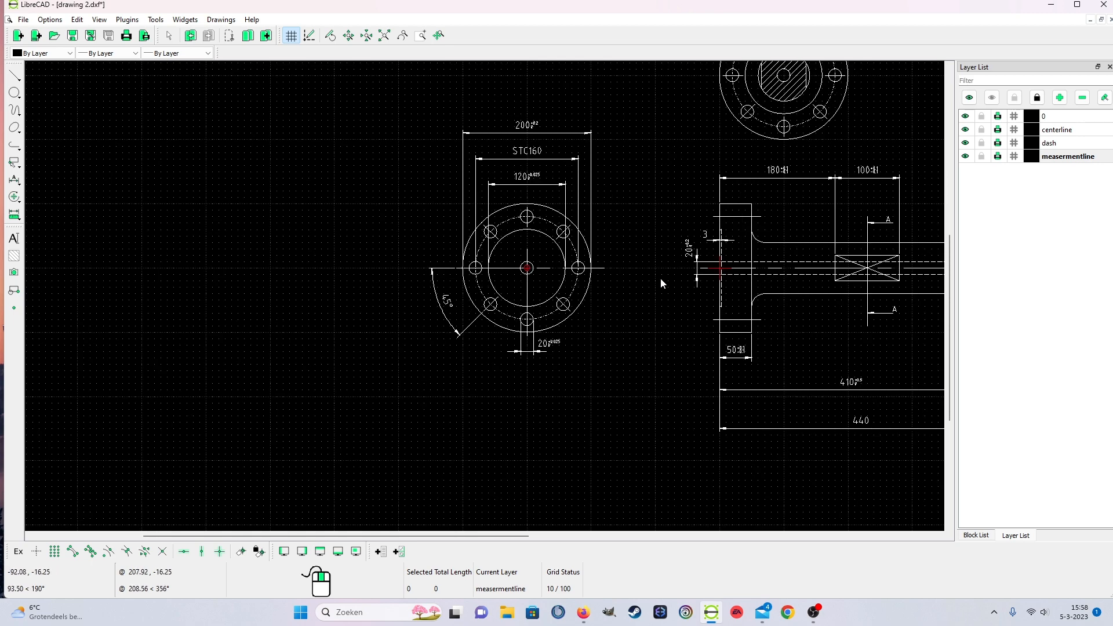
pyautogui.scroll(1, 649, 255)
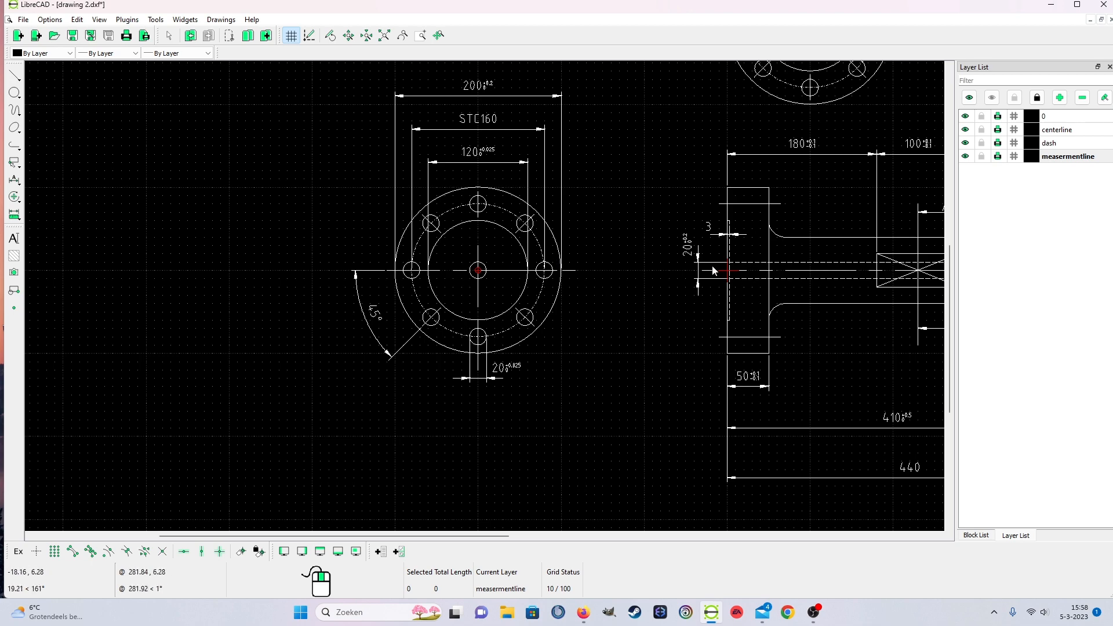
pyautogui.scroll(-1, 656, 183)
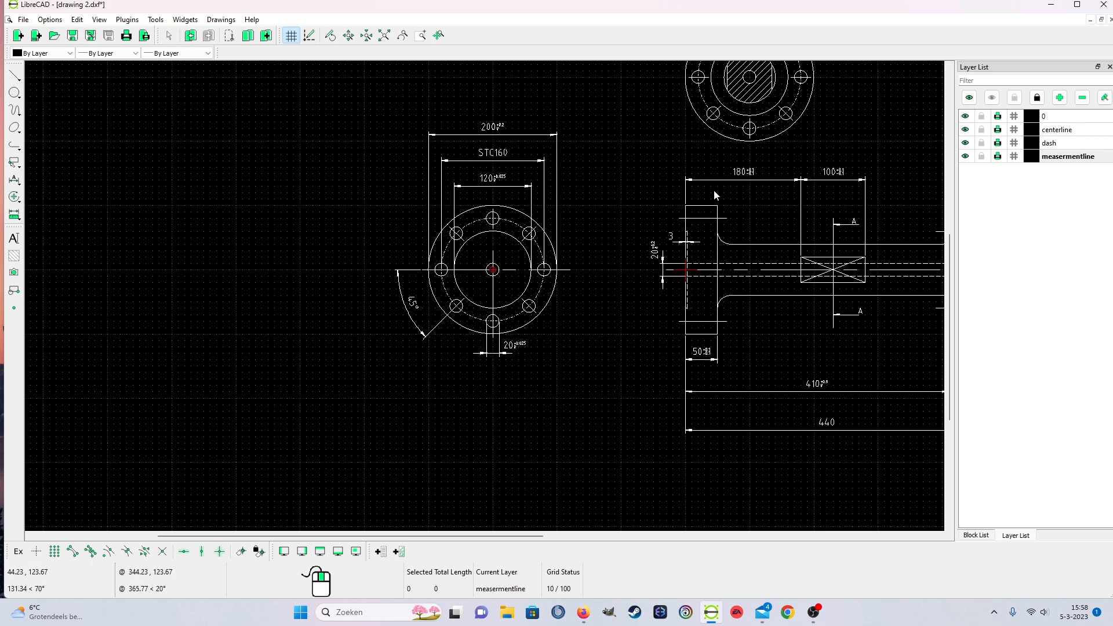
pyautogui.scroll(-1, 839, 323)
pyautogui.scroll(-1, 795, 199)
pyautogui.scroll(1, 725, 168)
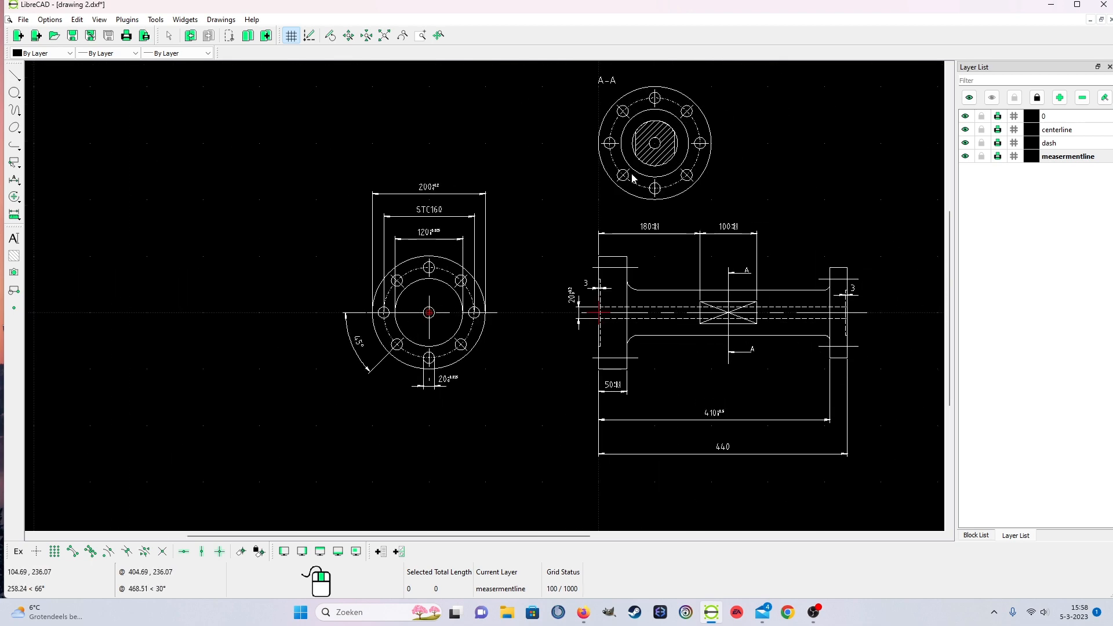
pyautogui.scroll(-1, 677, 141)
pyautogui.scroll(5, 695, 151)
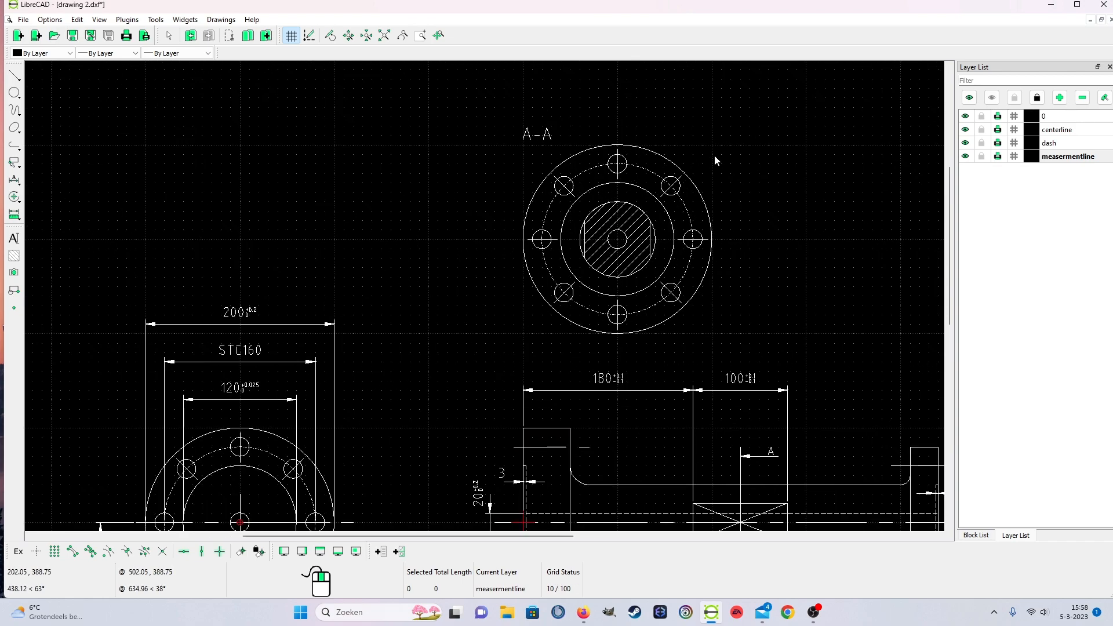
pyautogui.scroll(-3, 362, 283)
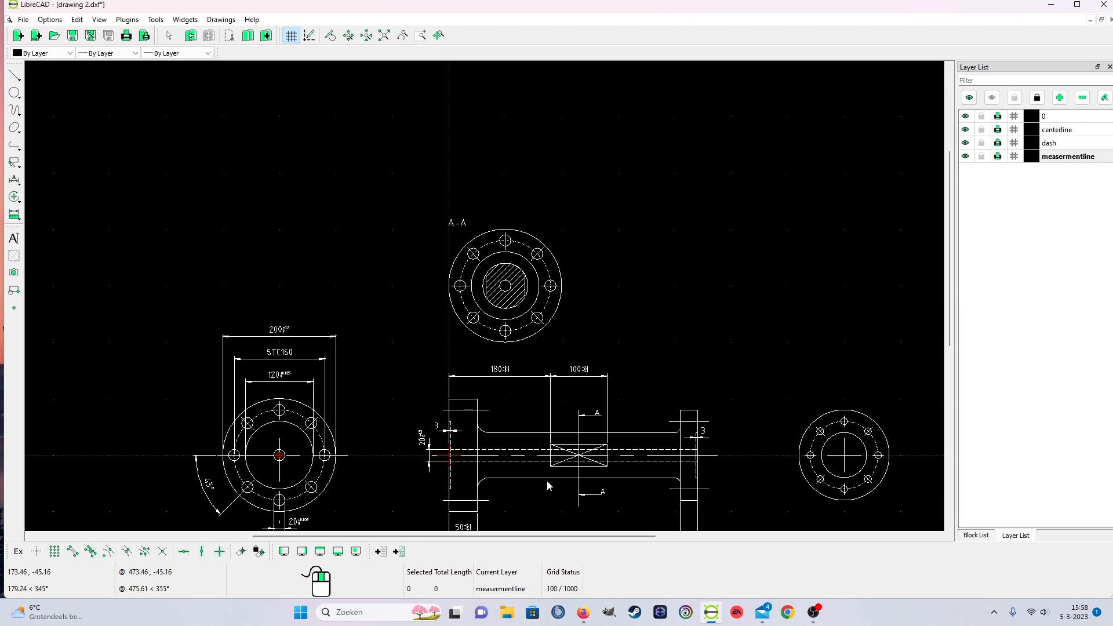
pyautogui.scroll(3, 529, 293)
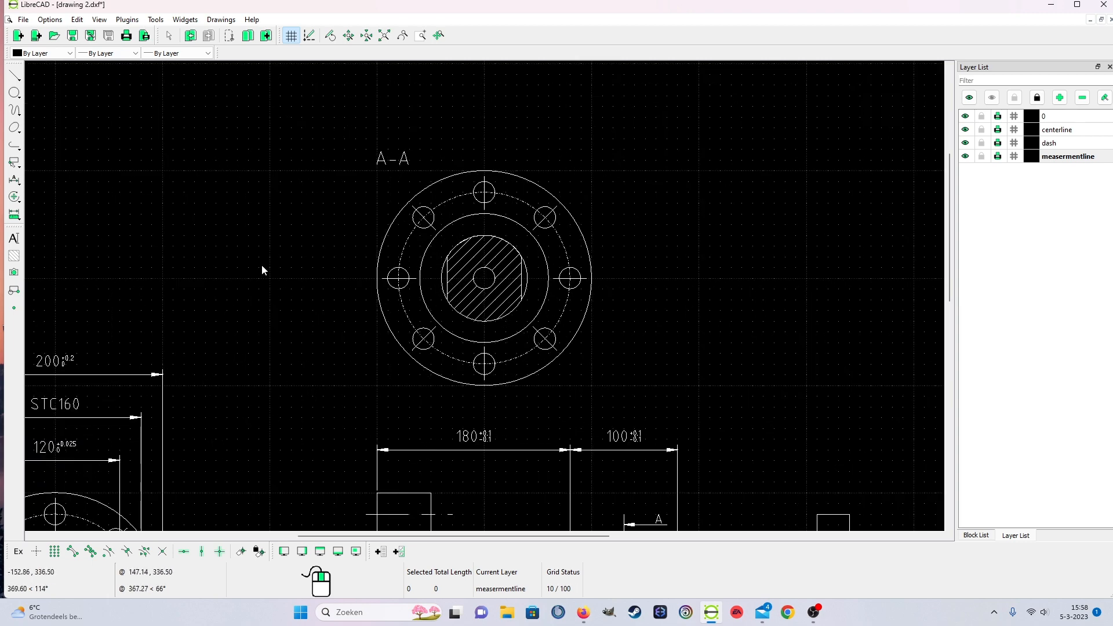
pyautogui.scroll(-2, 640, 411)
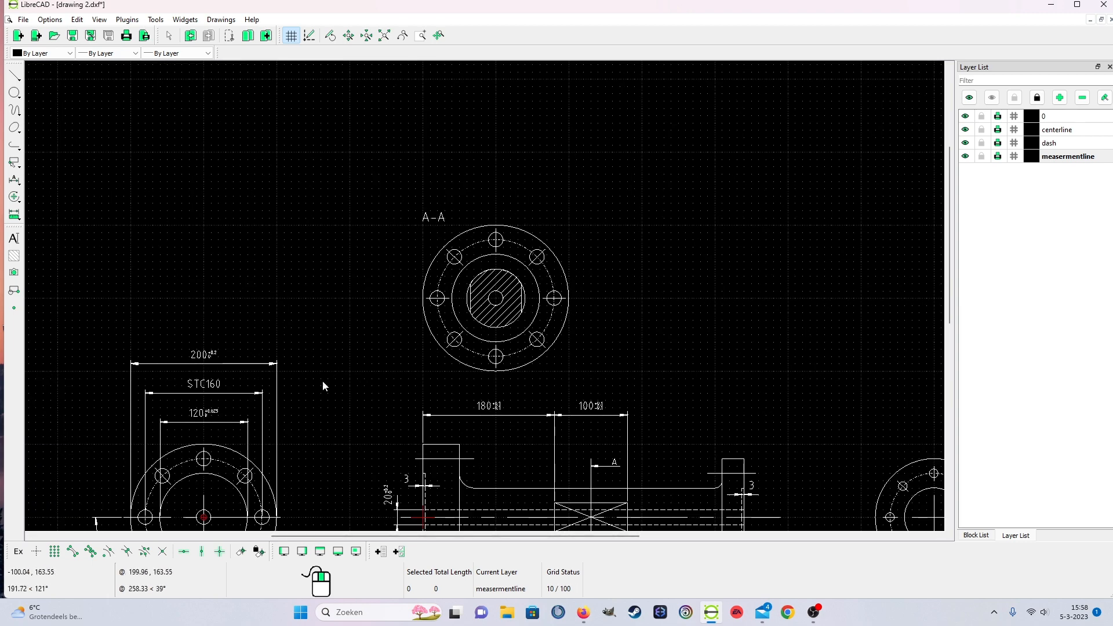
# Add a horizontal dimension between the two flats of the hatched shaft in section A-A, placed above the flange.
pyautogui.click(14, 180)
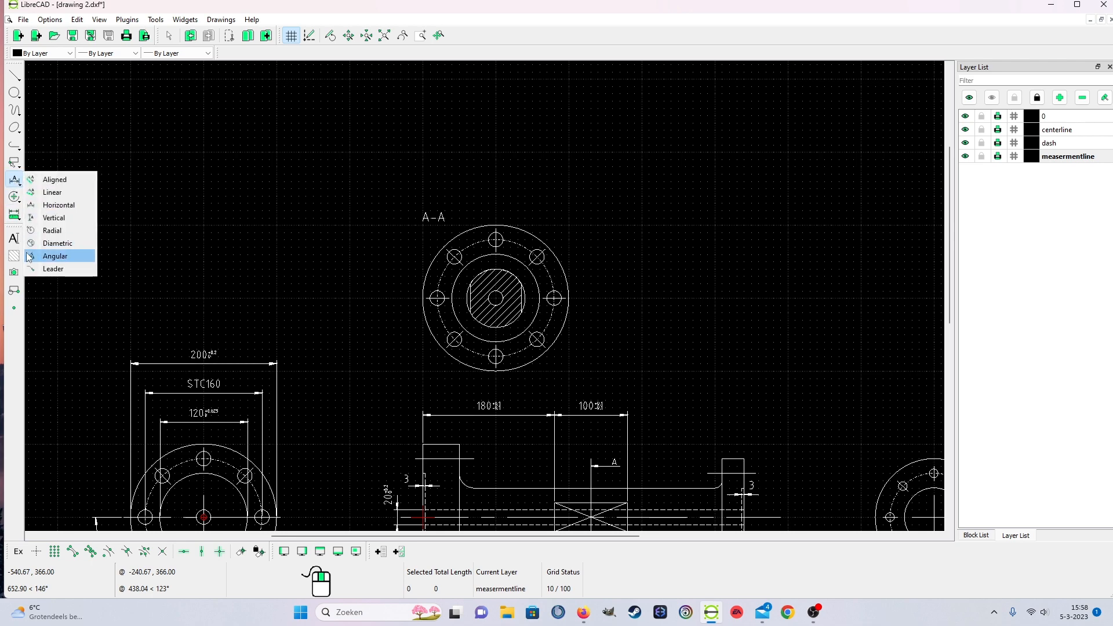
pyautogui.click(52, 204)
pyautogui.scroll(4, 428, 300)
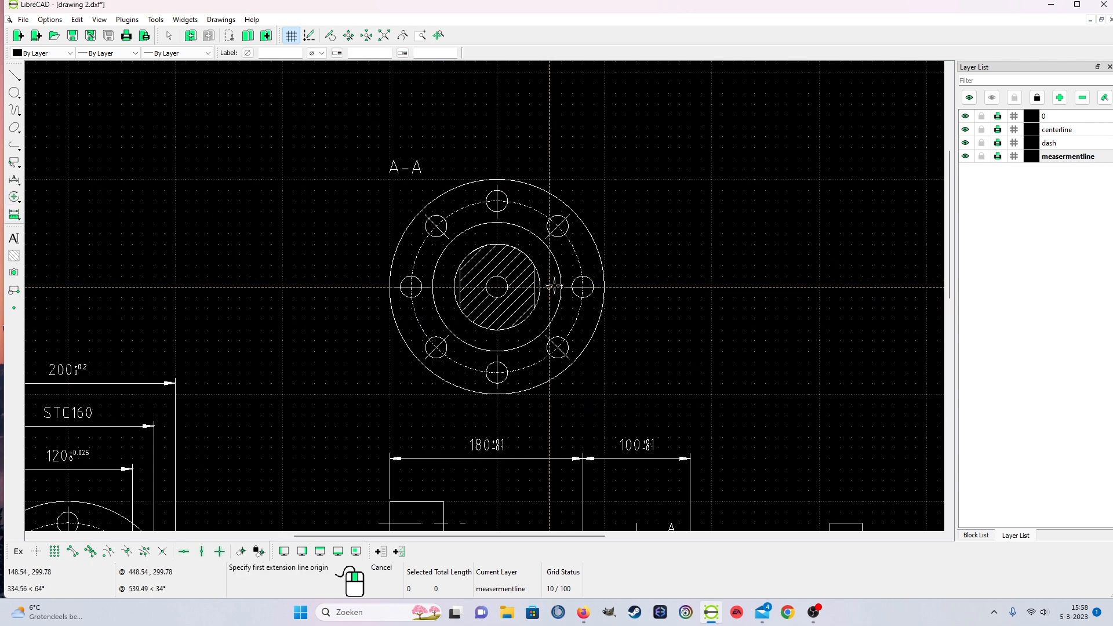
pyautogui.scroll(4, 428, 300)
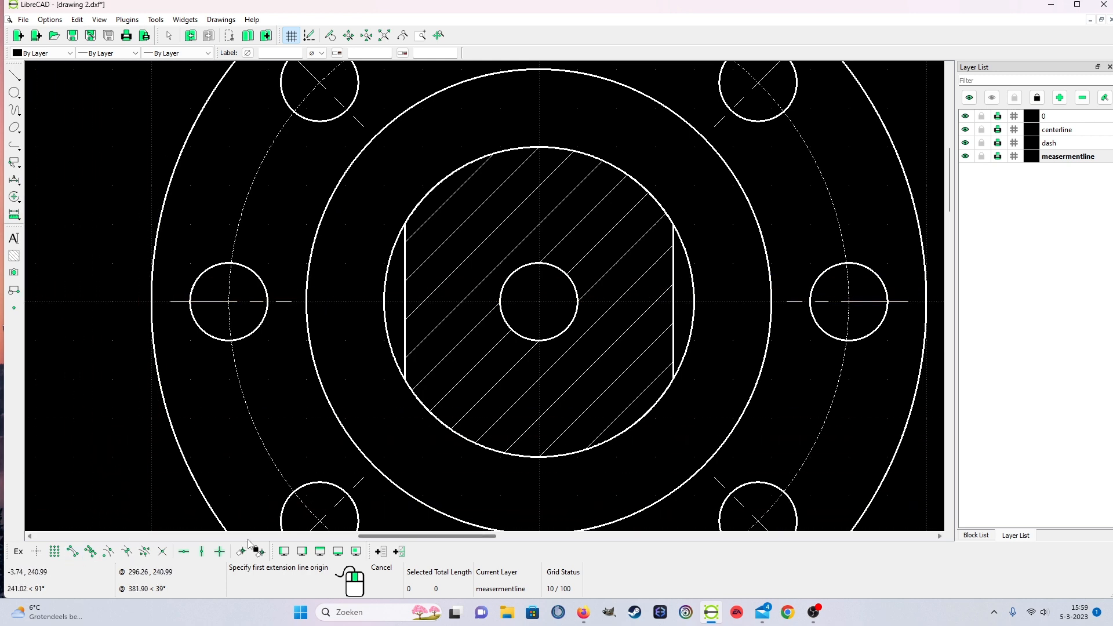
pyautogui.click(162, 552)
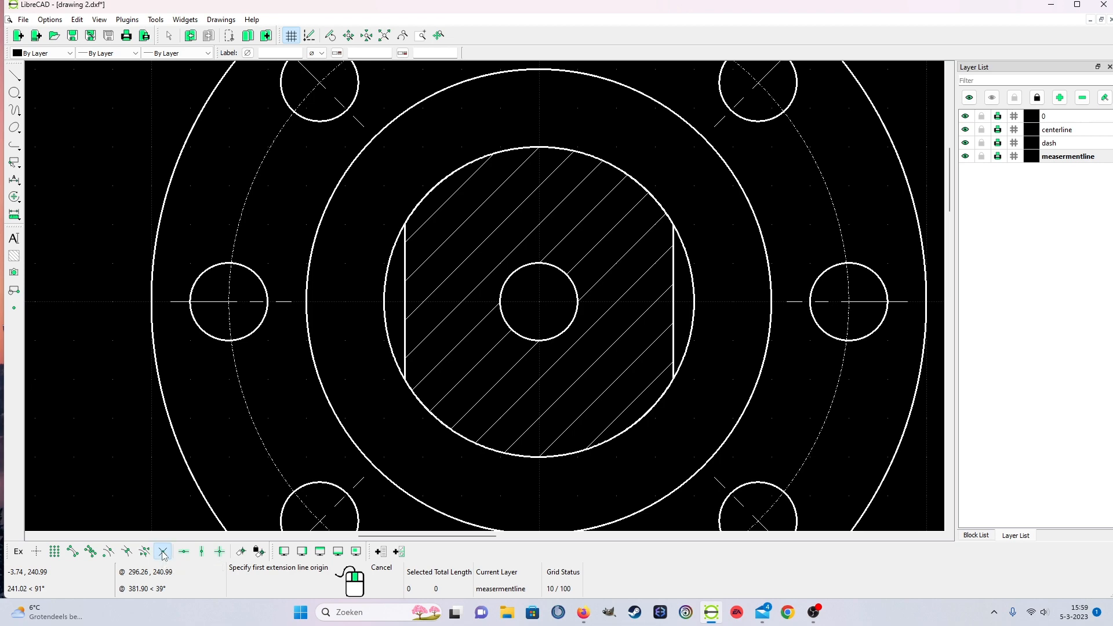
pyautogui.click(405, 225)
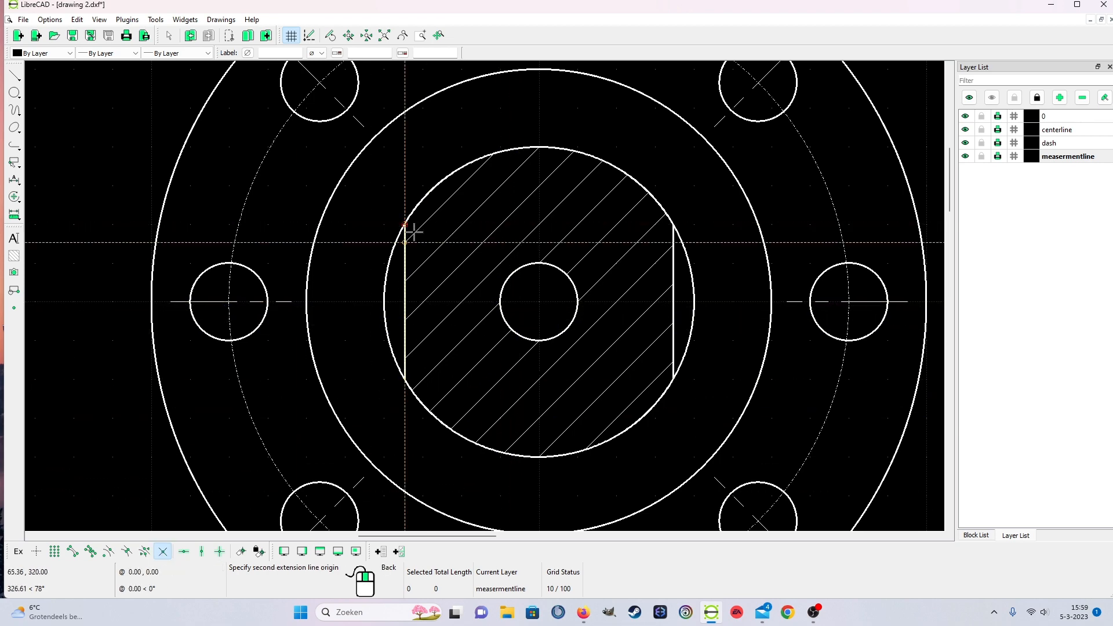
pyautogui.click(672, 225)
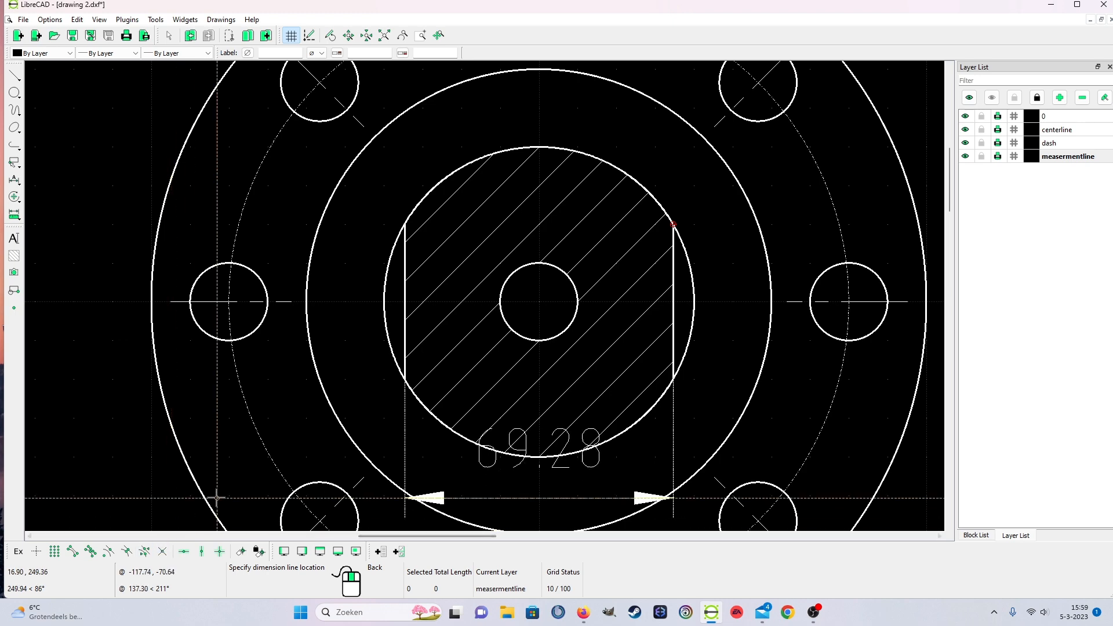
pyautogui.scroll(-6, 641, 238)
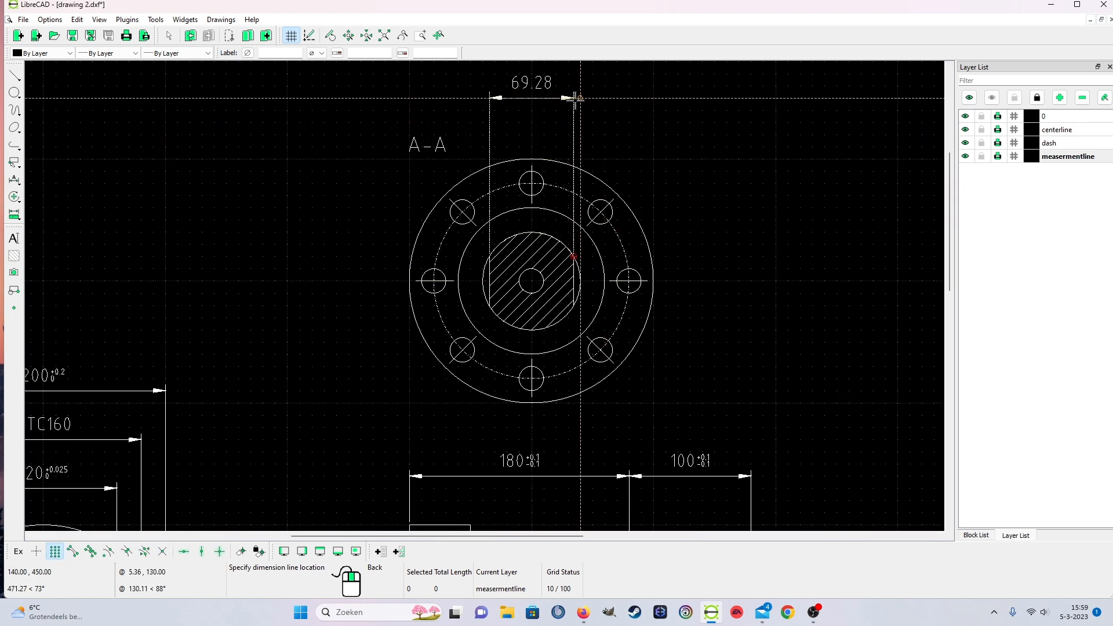
pyautogui.click(582, 99)
pyautogui.rightClick(690, 228)
pyautogui.scroll(-2, 695, 231)
pyautogui.scroll(2, 690, 232)
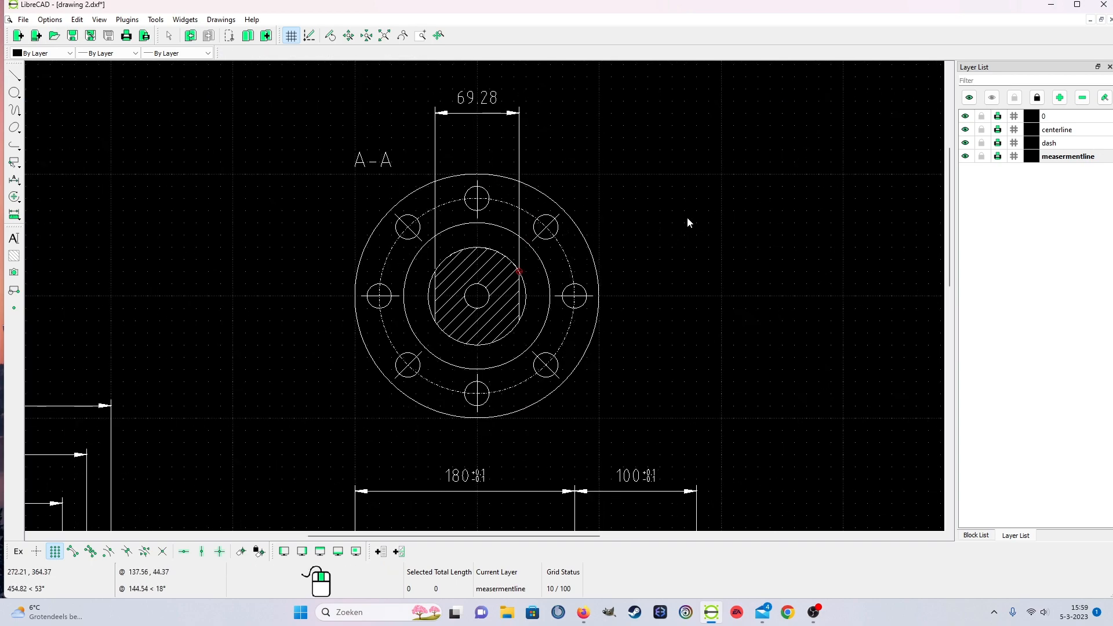
# Inspect the shaft flats in section A-A and the corresponding crossed flat area in the side view.
pyautogui.scroll(5, 348, 307)
pyautogui.scroll(1, 475, 237)
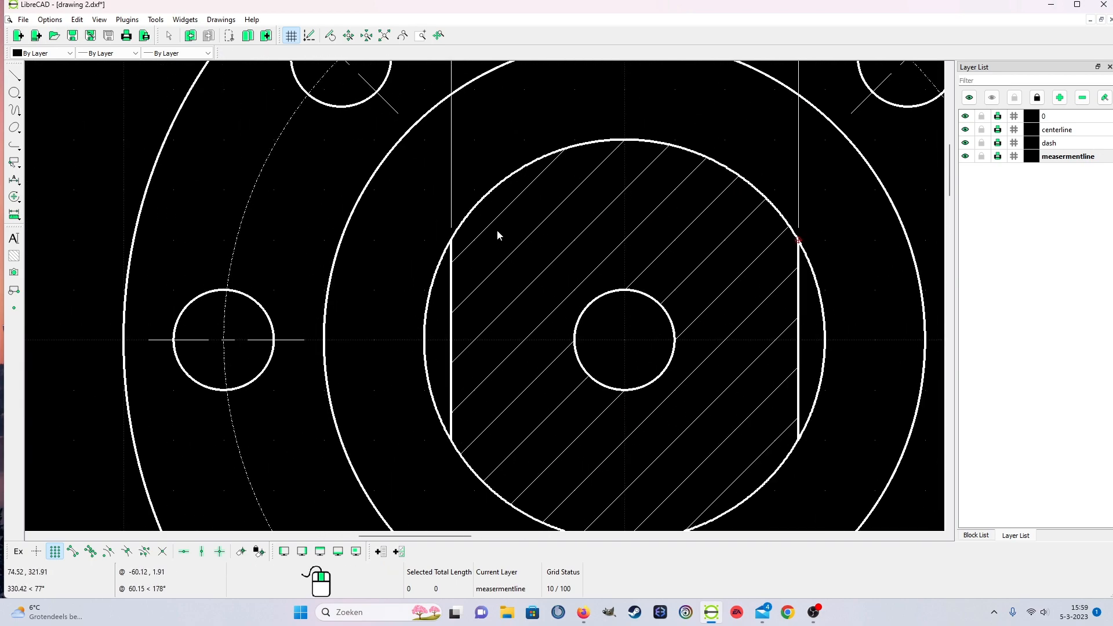
pyautogui.scroll(-2, 496, 230)
pyautogui.scroll(-5, 715, 189)
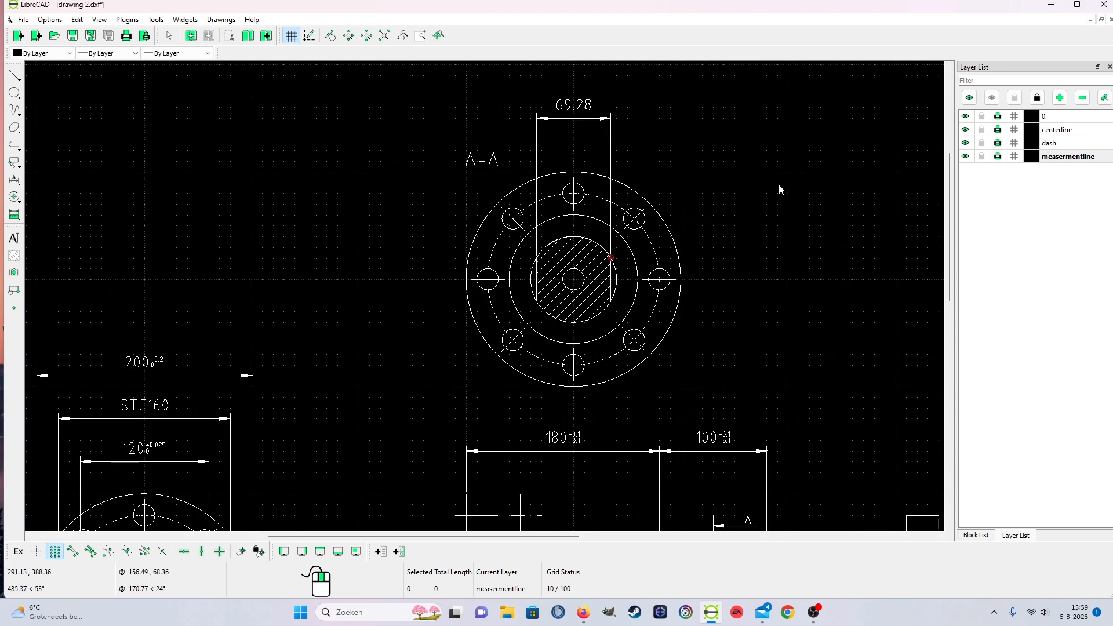
pyautogui.scroll(-4, 717, 308)
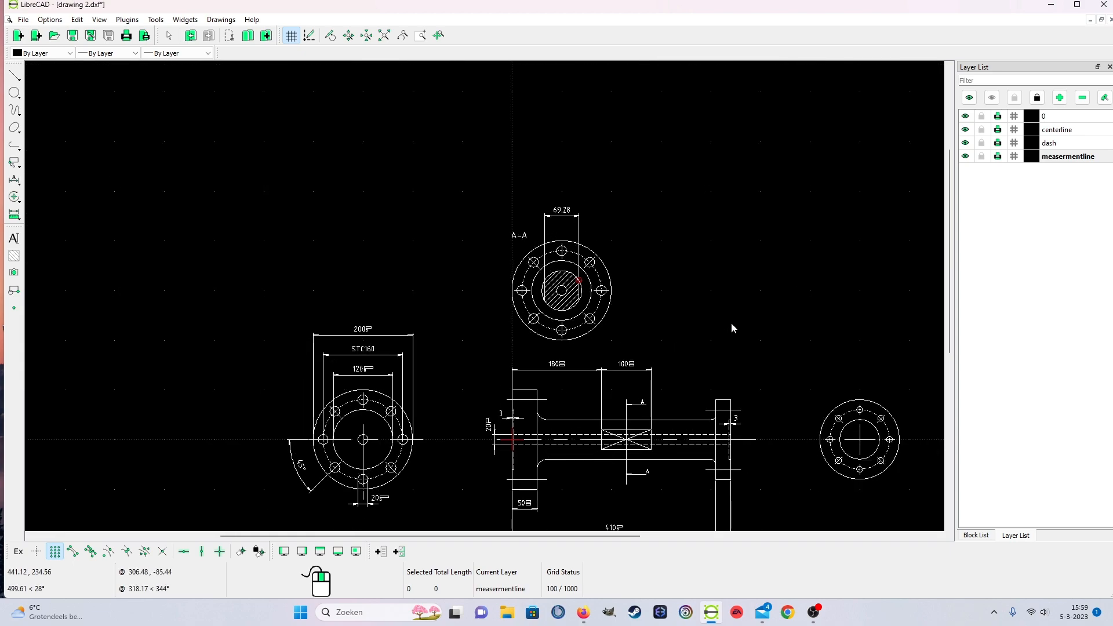
pyautogui.scroll(4, 733, 325)
pyautogui.scroll(2, 559, 486)
pyautogui.scroll(-1, 586, 450)
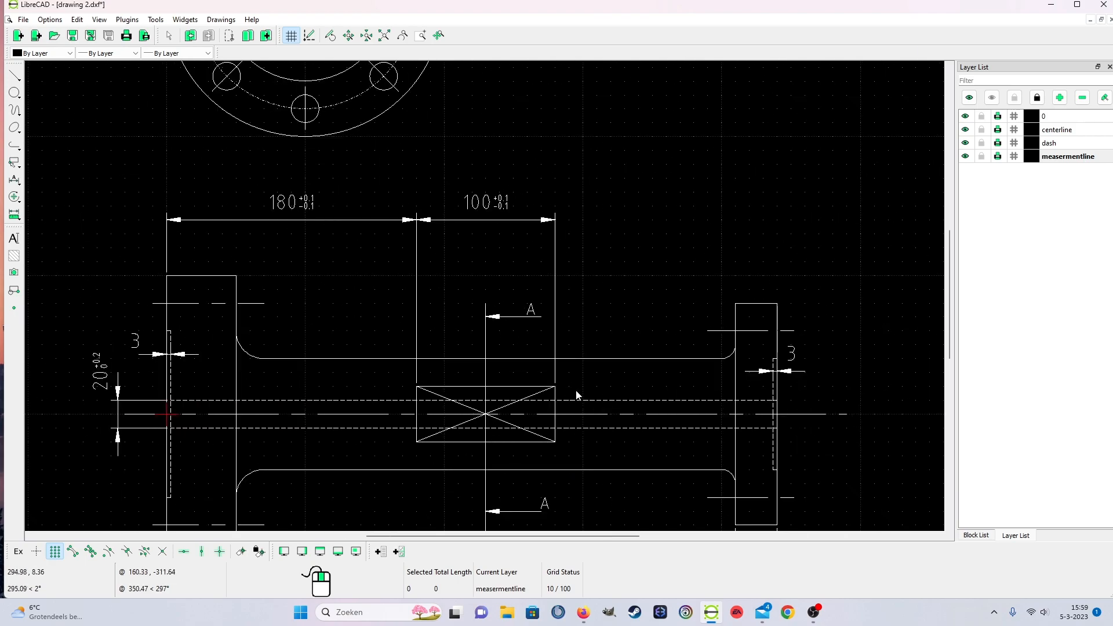
pyautogui.scroll(-5, 560, 263)
pyautogui.scroll(2, 522, 301)
pyautogui.scroll(-2, 498, 319)
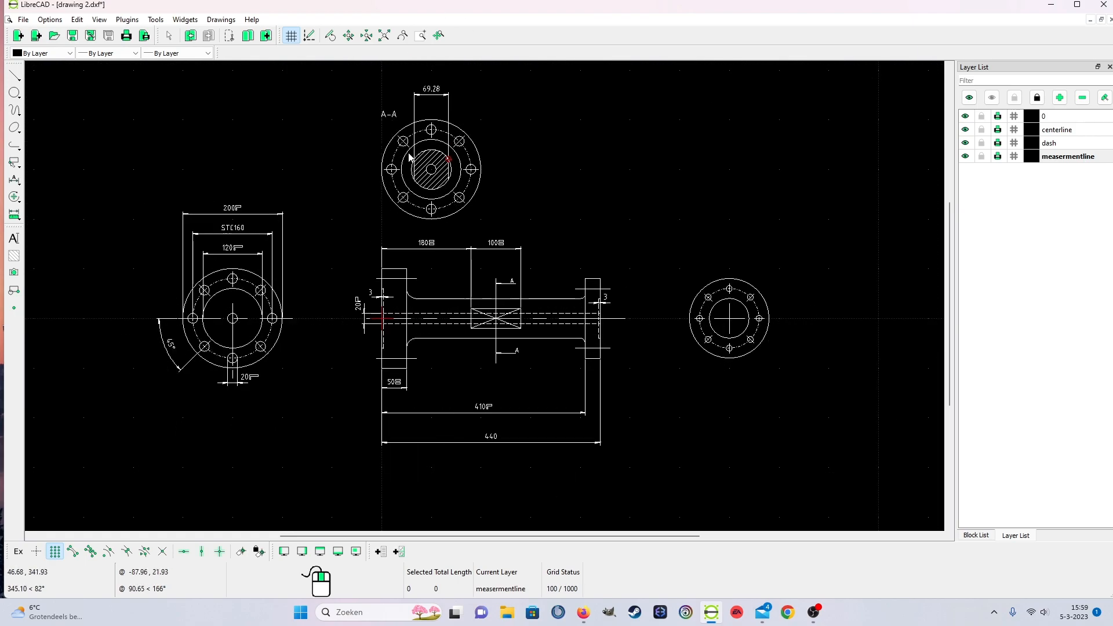
pyautogui.scroll(2, 484, 333)
pyautogui.scroll(3, 490, 342)
pyautogui.scroll(-4, 523, 97)
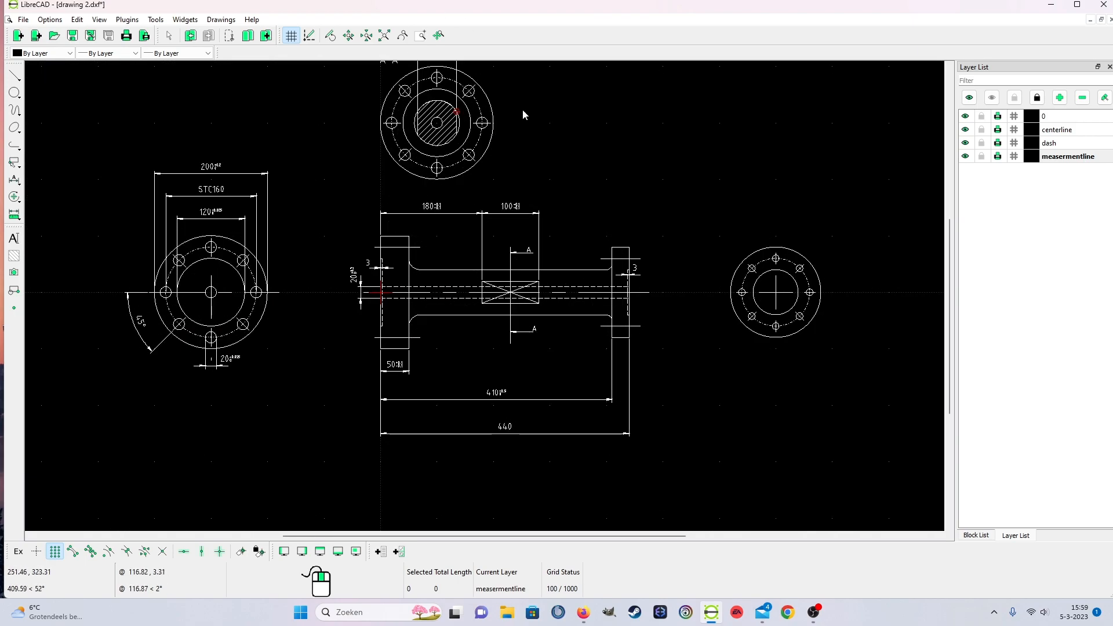
# Add a vertical dimension along the shaft's right flat in section A-A, snapping to its intersection endpoints and placing it outside the flange.
pyautogui.click(15, 182)
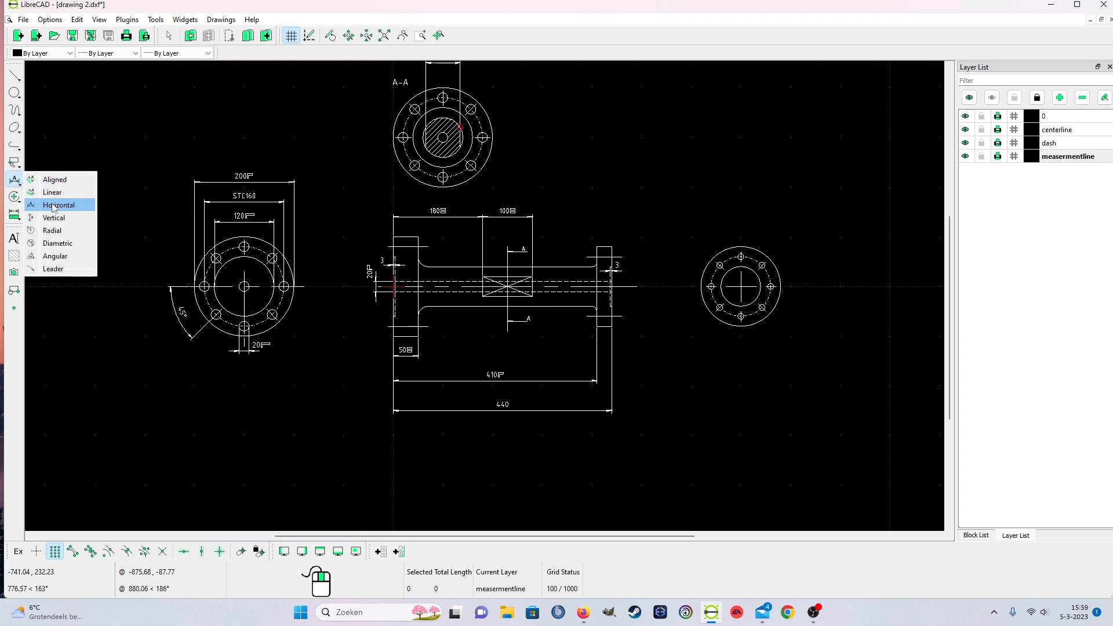
pyautogui.click(59, 205)
pyautogui.scroll(5, 446, 94)
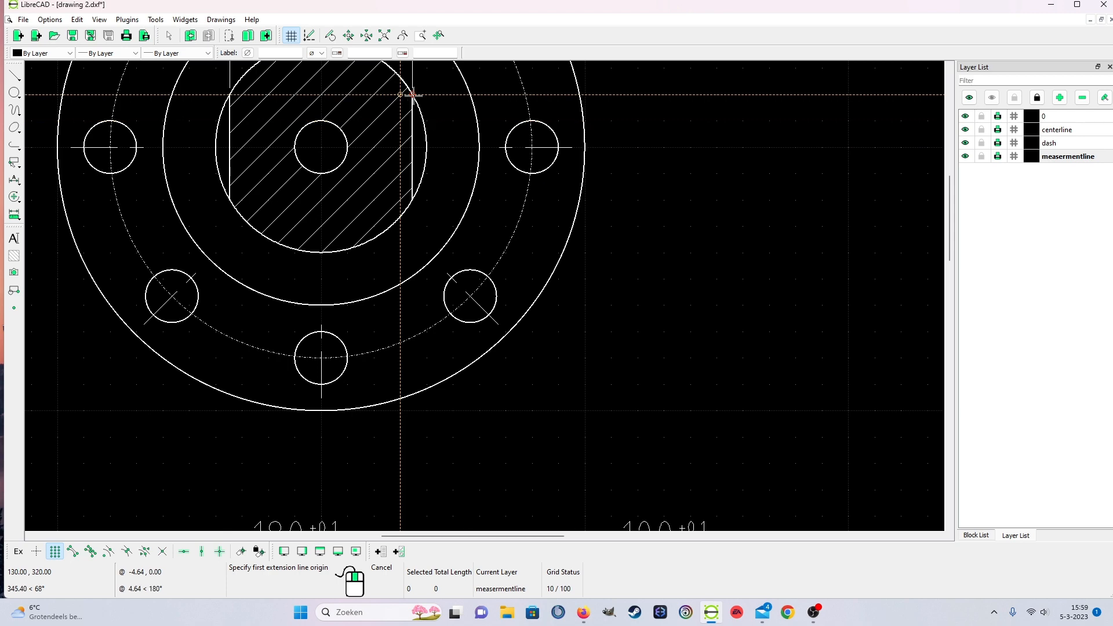
pyautogui.scroll(3, 406, 92)
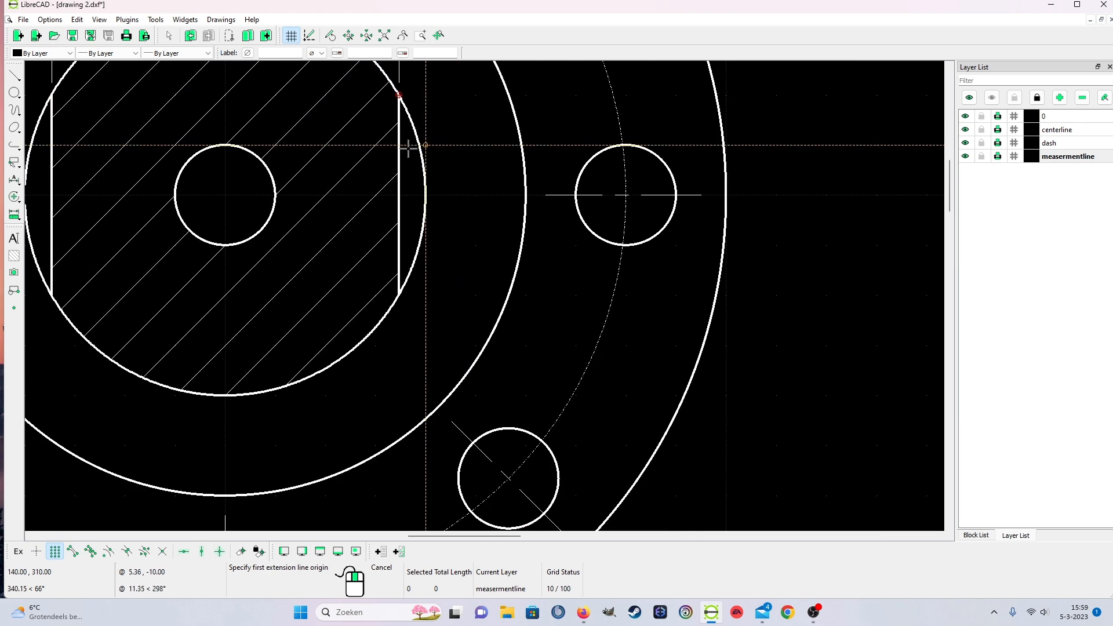
pyautogui.click(52, 554)
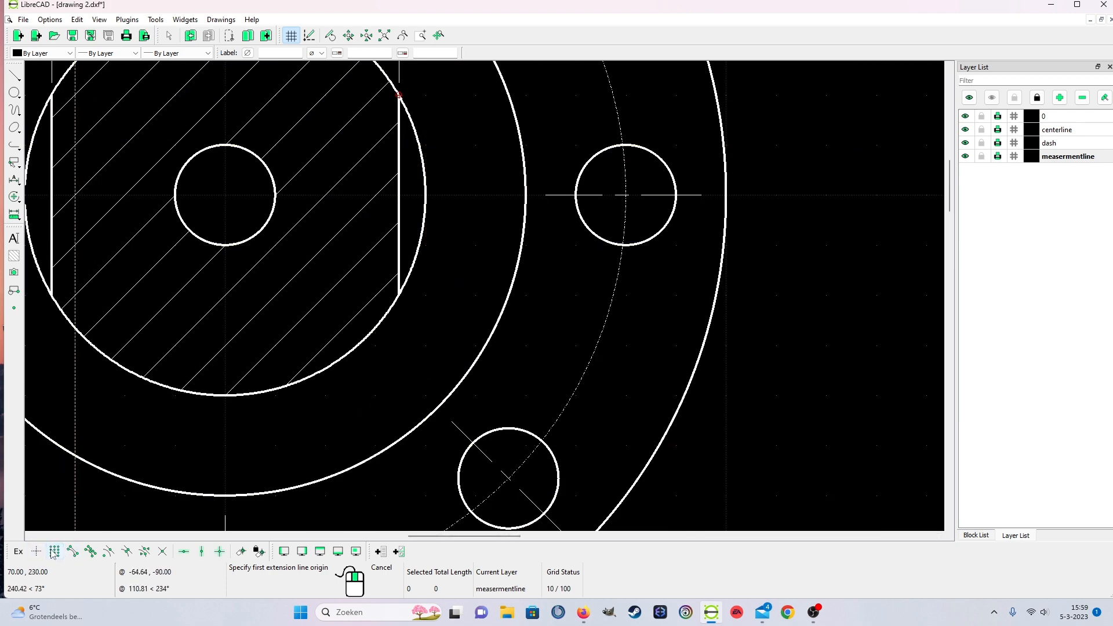
pyautogui.click(162, 555)
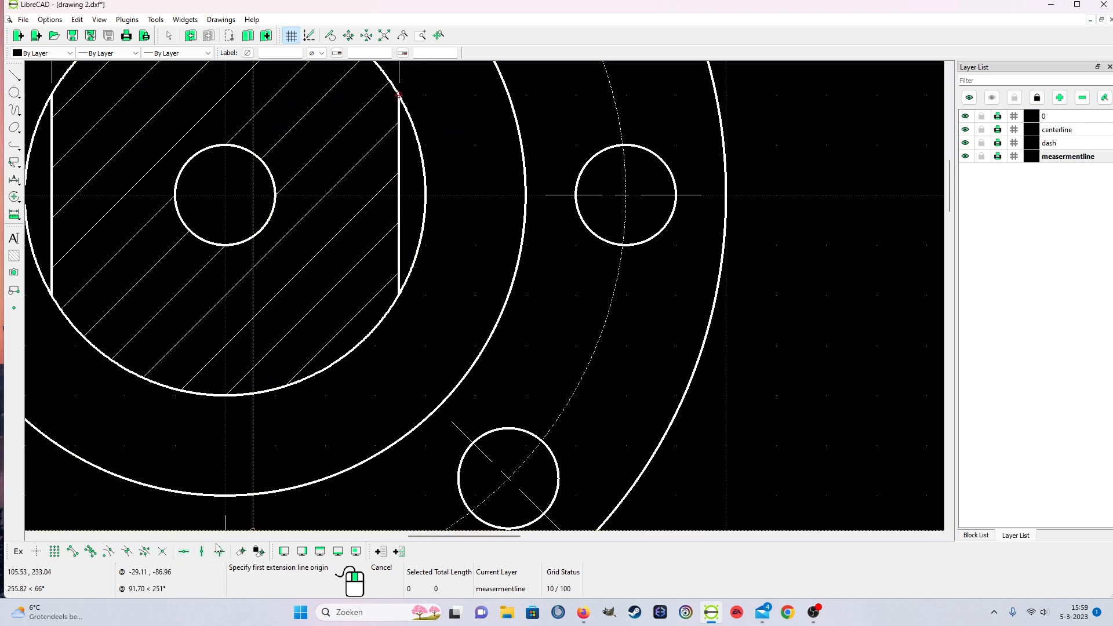
pyautogui.click(55, 552)
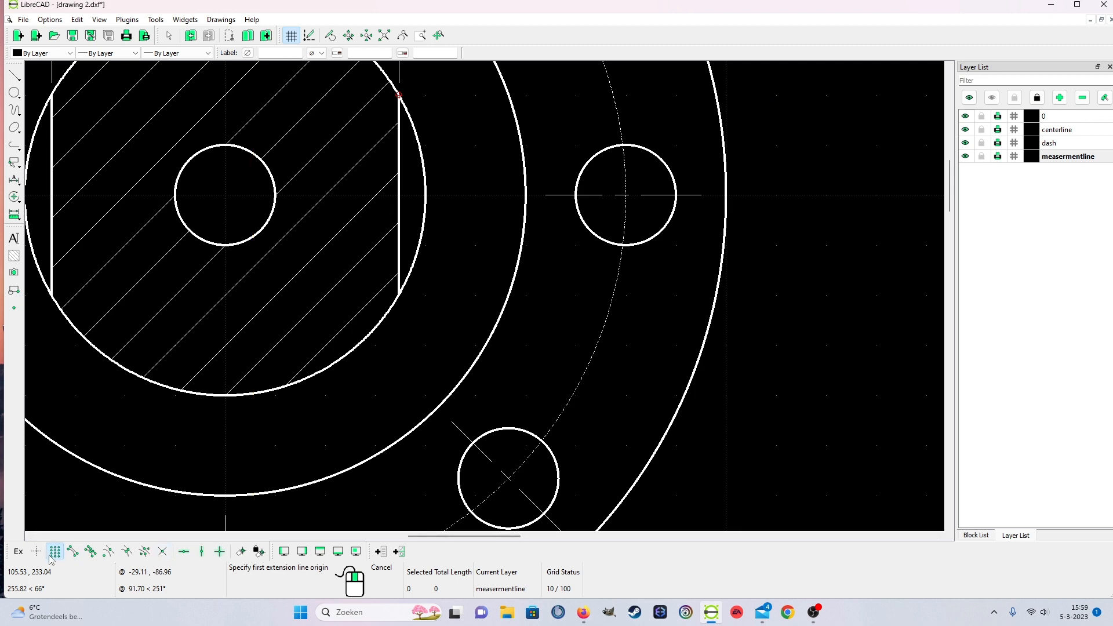
pyautogui.click(163, 553)
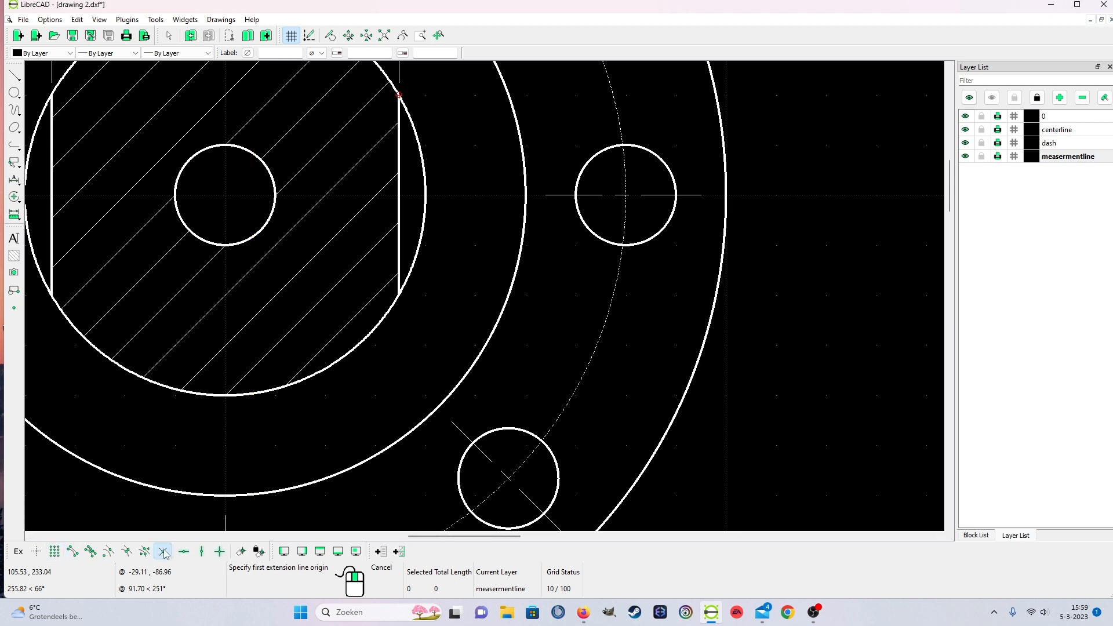
pyautogui.click(412, 107)
pyautogui.click(405, 298)
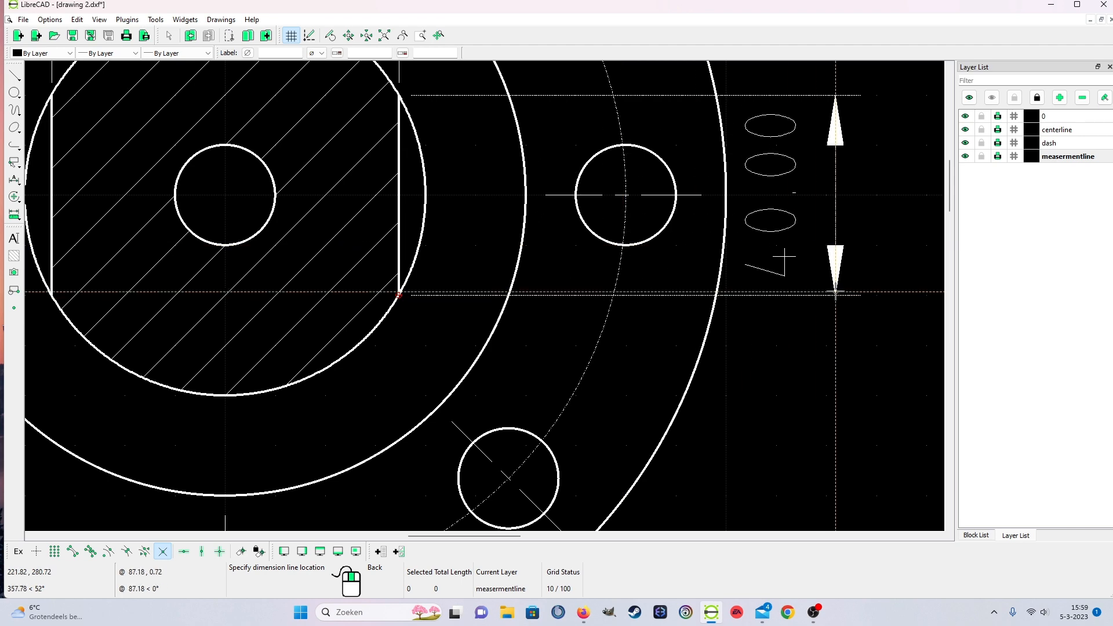
pyautogui.scroll(-2, 839, 296)
pyautogui.click(865, 295)
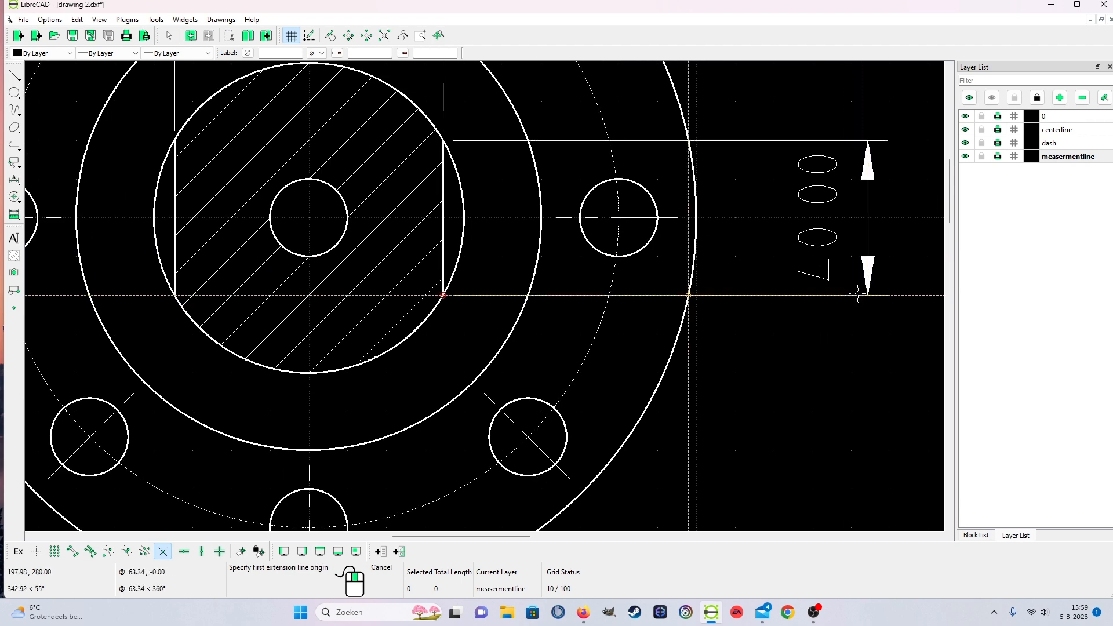
pyautogui.rightClick(770, 366)
pyautogui.scroll(-2, 669, 318)
pyautogui.scroll(-3, 670, 318)
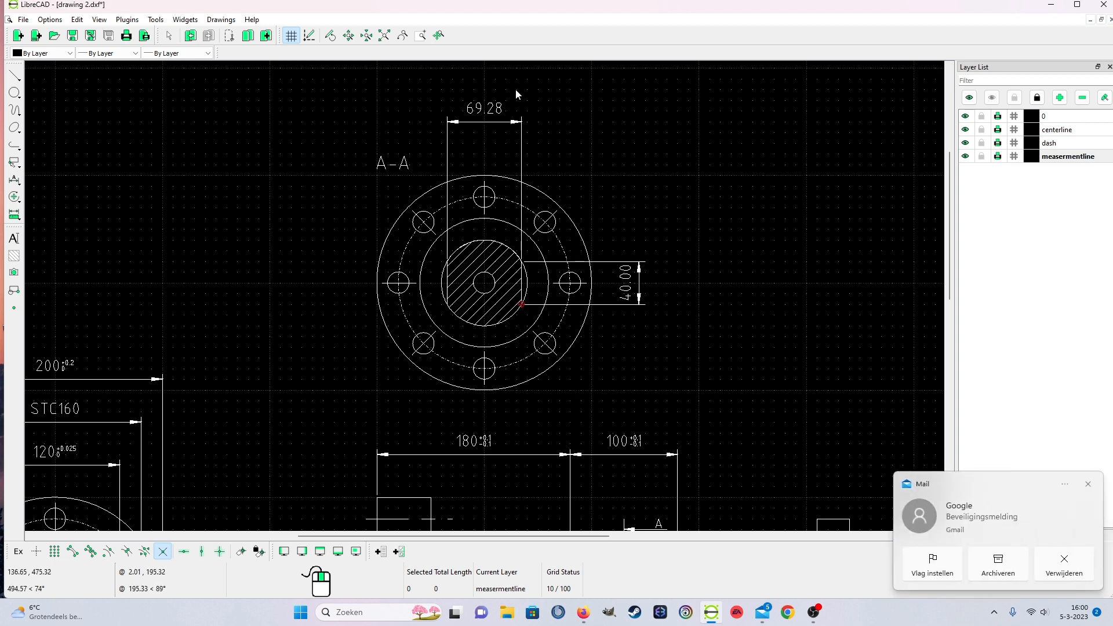
# Delete the horizontal dimension across the shaft flats in section A-A, and undo that deletion.
pyautogui.click(490, 121)
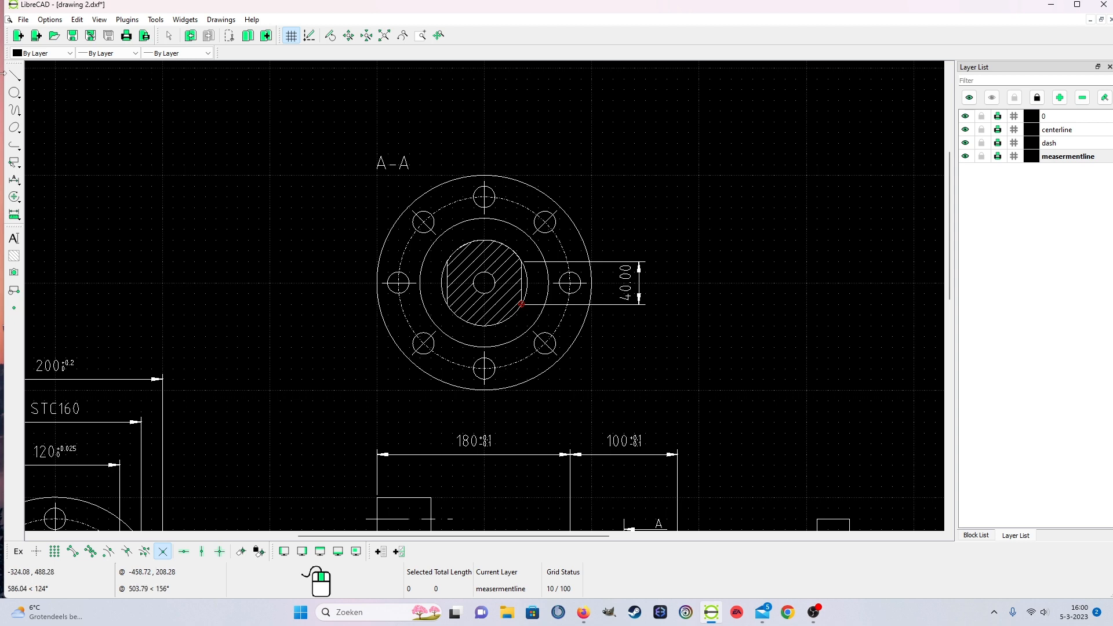
pyautogui.click(79, 21)
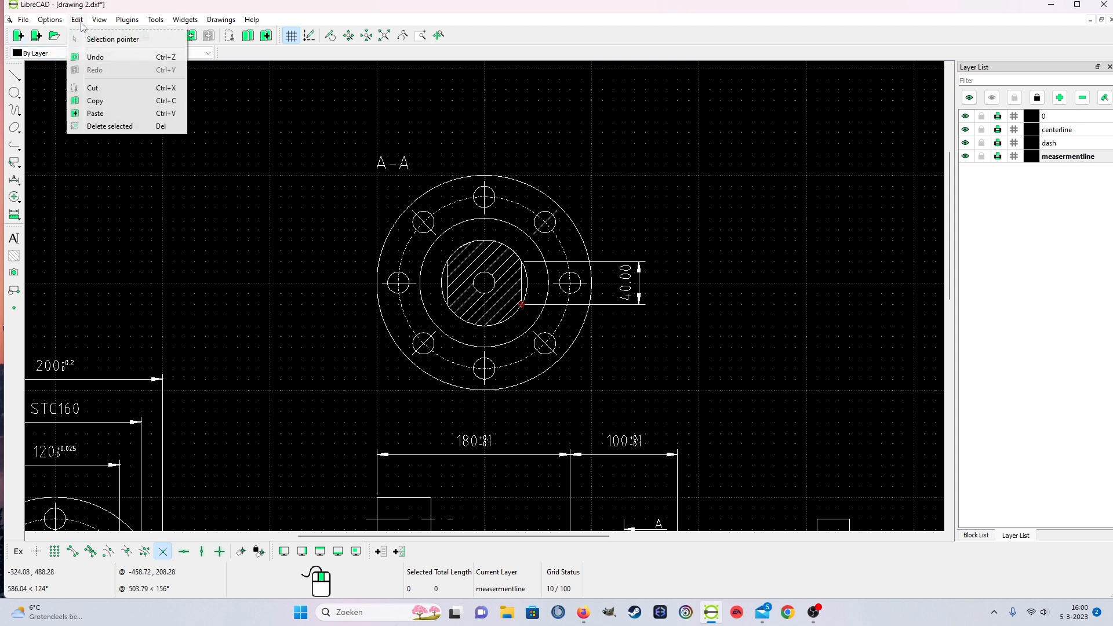
pyautogui.click(95, 56)
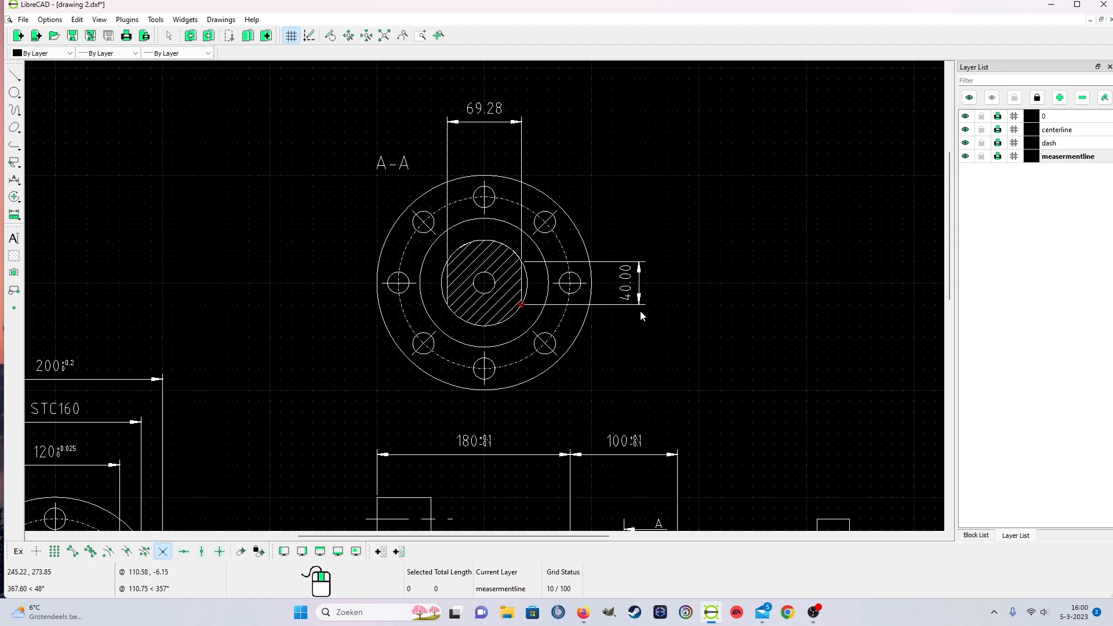
# Save the changes to drawing 2.dxf.
pyautogui.click(26, 20)
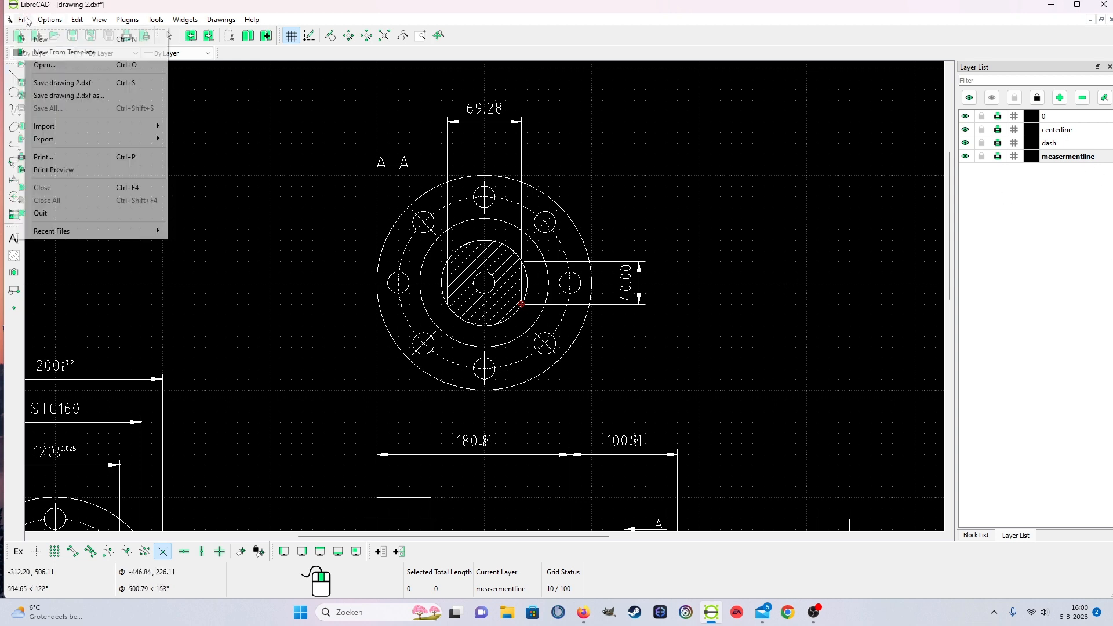
pyautogui.click(46, 85)
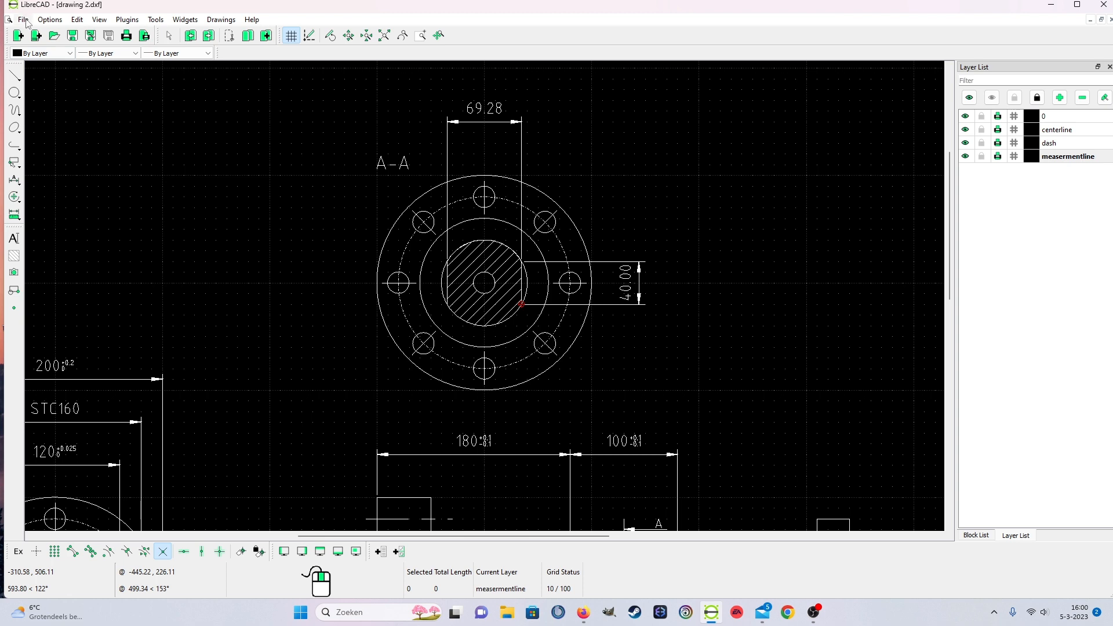
# Examine all views in print preview for line weights and missing outlines, especially the small flange in the side view, and return to the drawing.
pyautogui.click(26, 20)
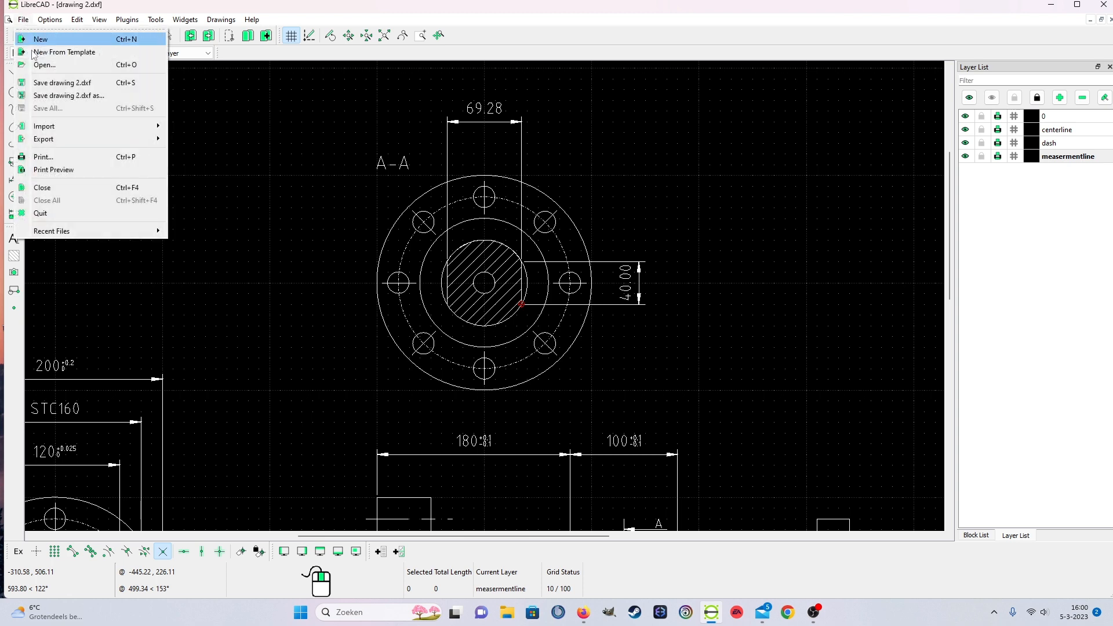
pyautogui.click(56, 171)
pyautogui.scroll(6, 395, 218)
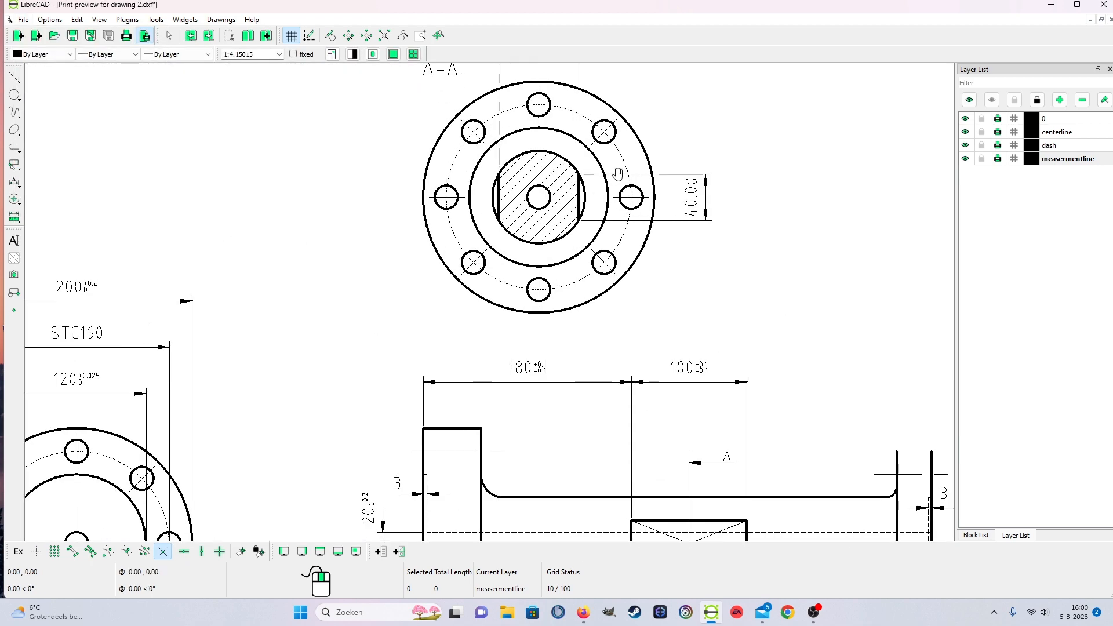
pyautogui.scroll(-4, 754, 168)
pyautogui.scroll(5, 636, 213)
pyautogui.scroll(-5, 542, 213)
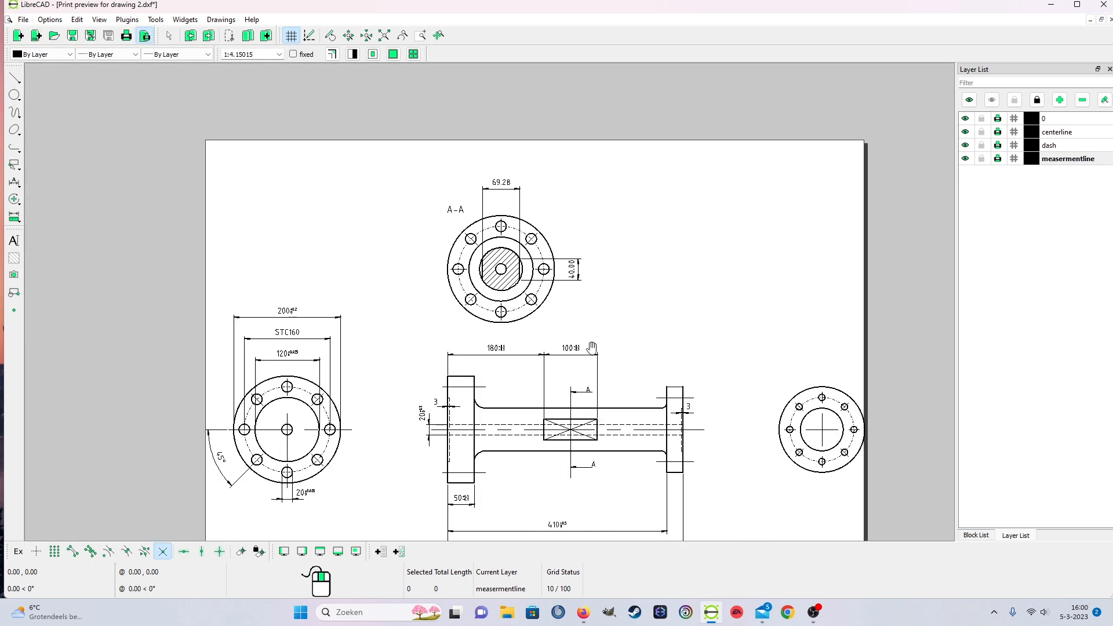
pyautogui.scroll(2, 696, 504)
pyautogui.scroll(-1, 696, 504)
pyautogui.scroll(3, 643, 478)
pyautogui.scroll(-3, 644, 478)
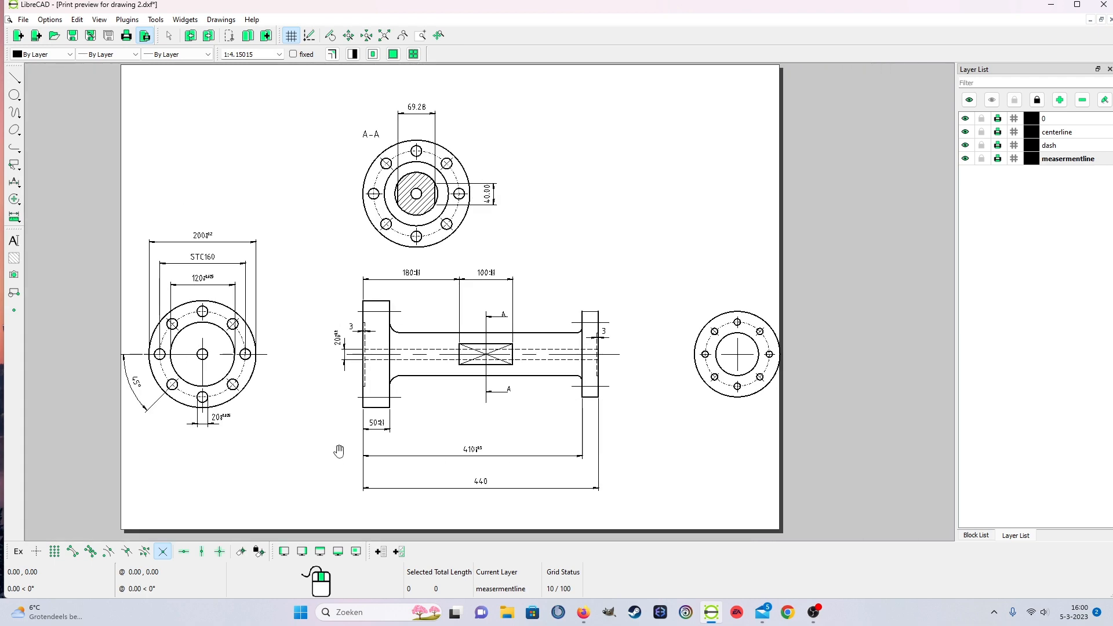
pyautogui.scroll(2, 366, 419)
pyautogui.scroll(-2, 680, 364)
pyautogui.scroll(2, 646, 342)
pyautogui.scroll(5, 611, 258)
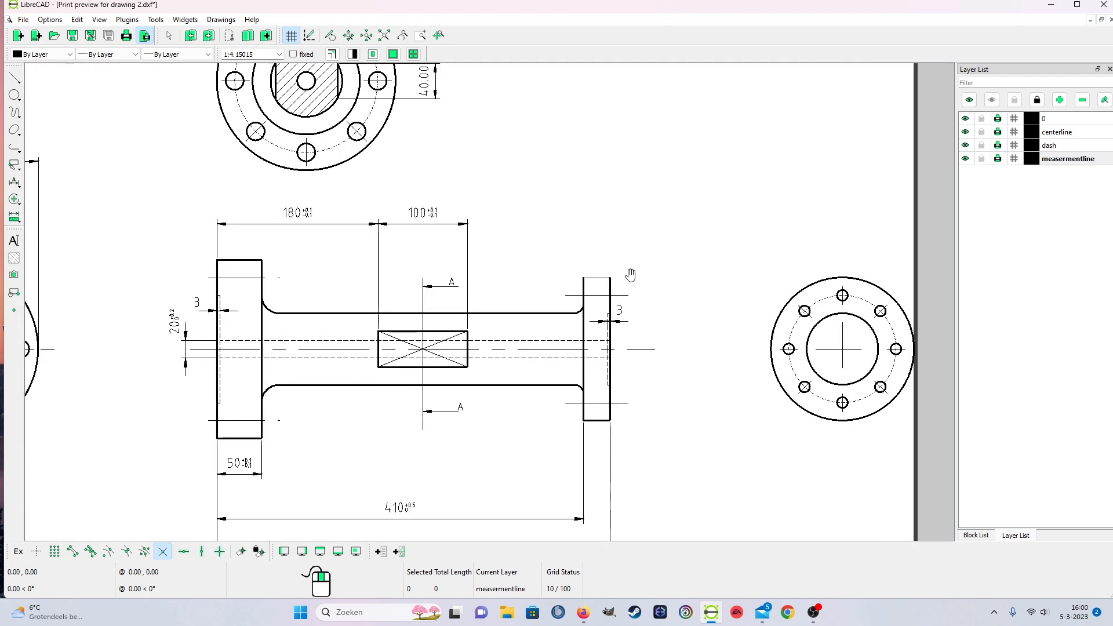
pyautogui.scroll(-2, 515, 309)
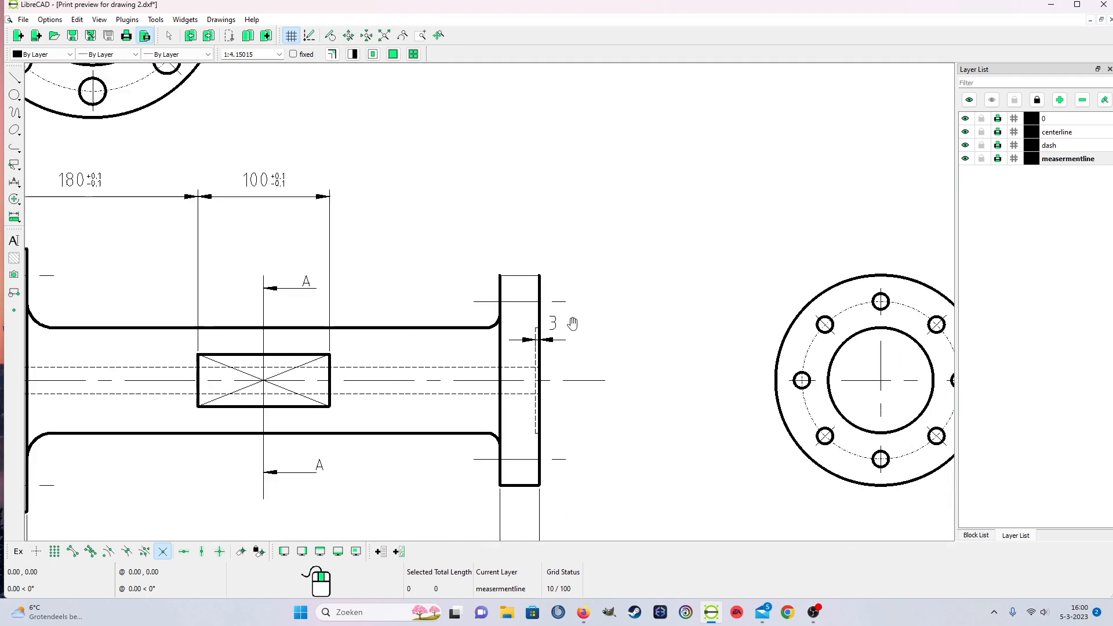
pyautogui.click(23, 19)
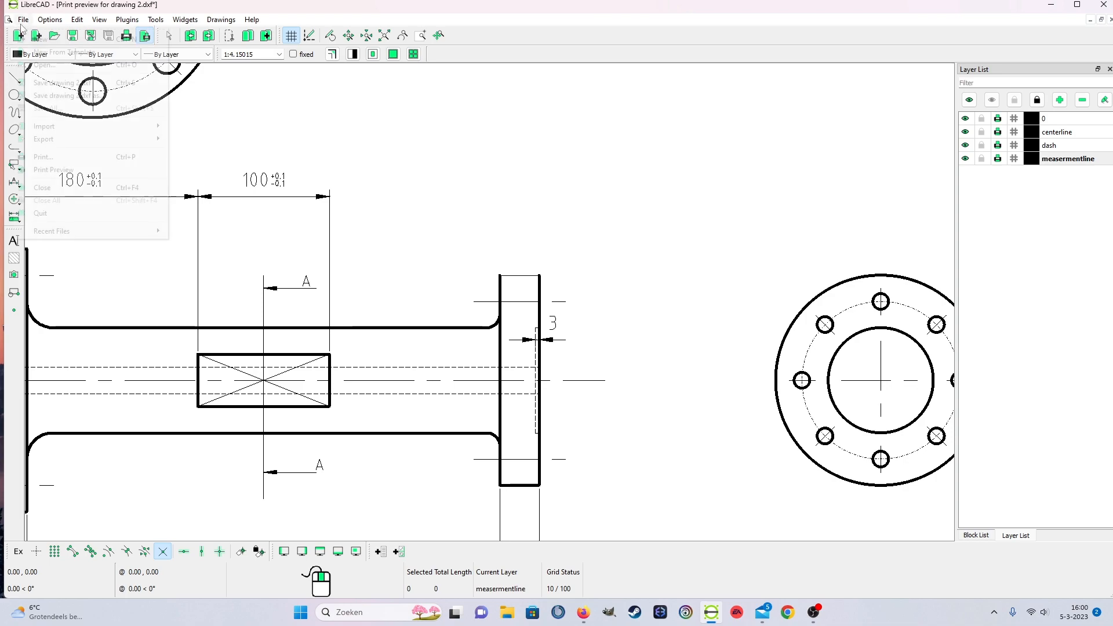
pyautogui.click(52, 172)
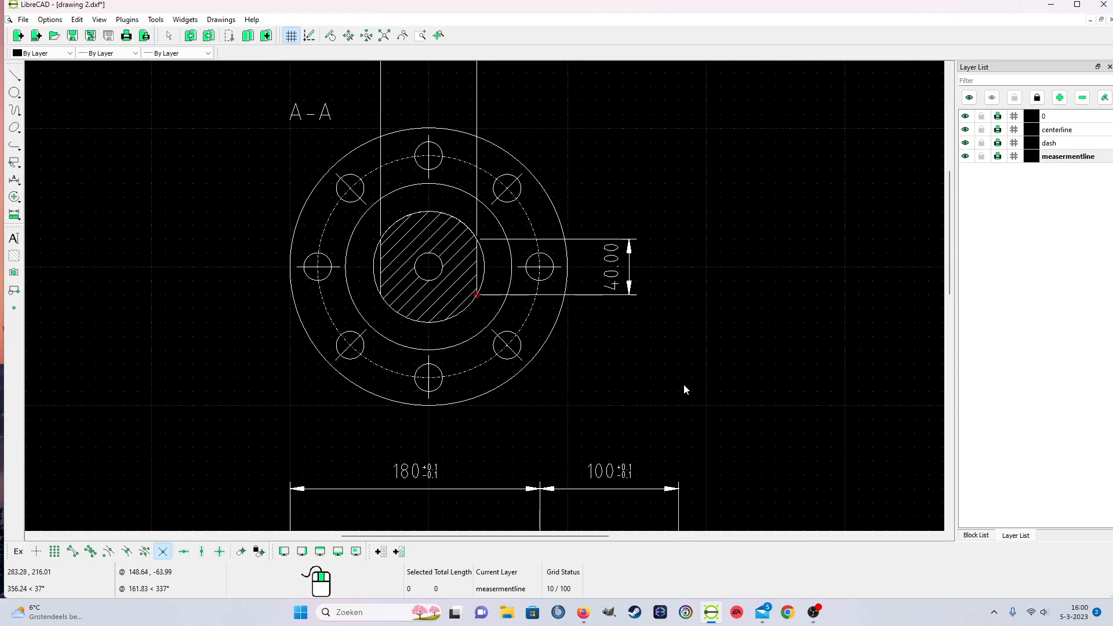
# Move the small flange's upper edge line in the side view to layer 0.
pyautogui.scroll(-5, 696, 429)
pyautogui.scroll(6, 555, 349)
pyautogui.rightClick(715, 347)
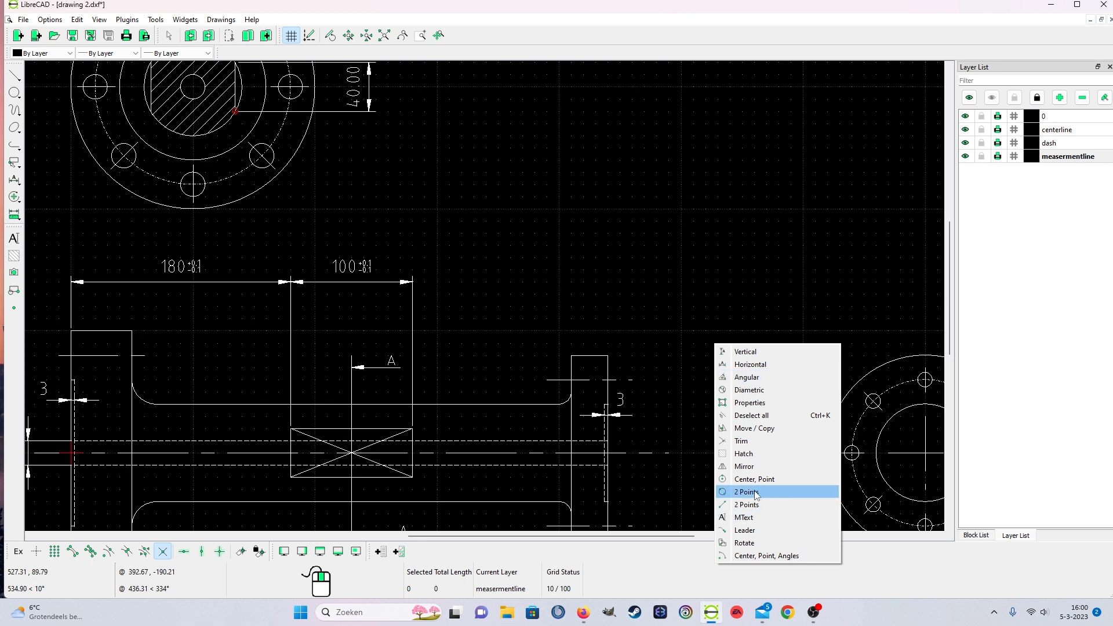
pyautogui.click(749, 402)
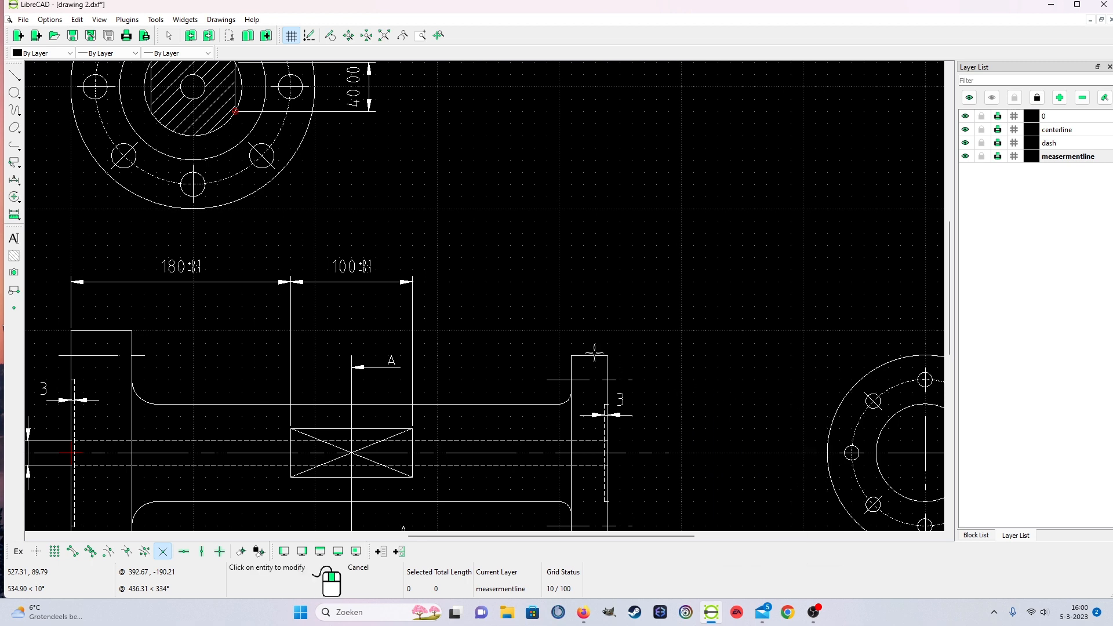
pyautogui.click(594, 353)
pyautogui.click(522, 240)
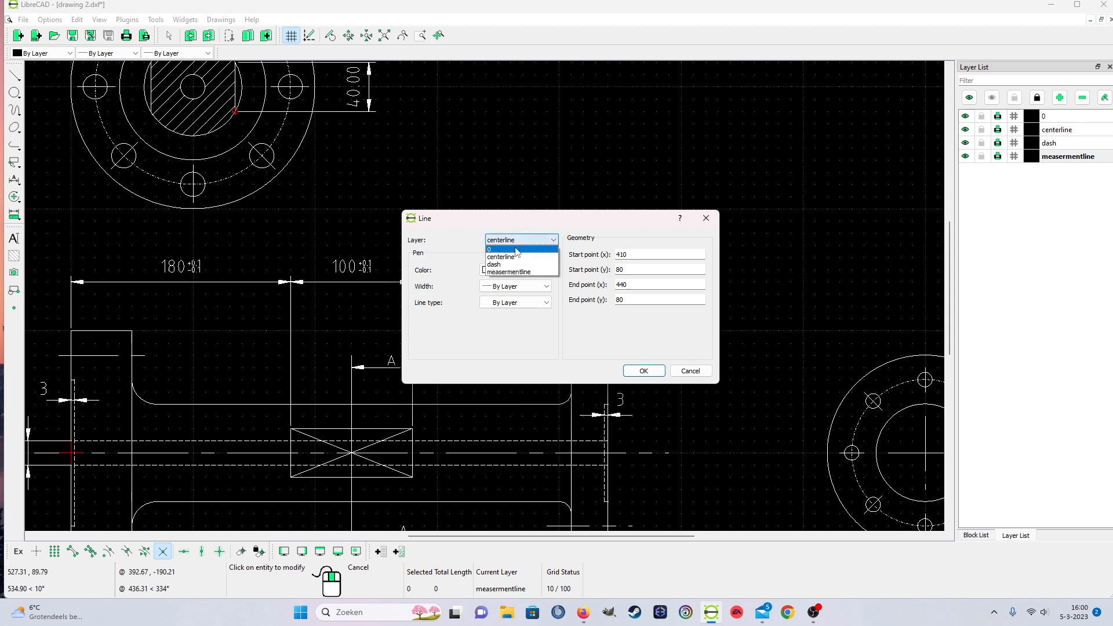
pyautogui.click(510, 239)
pyautogui.click(644, 370)
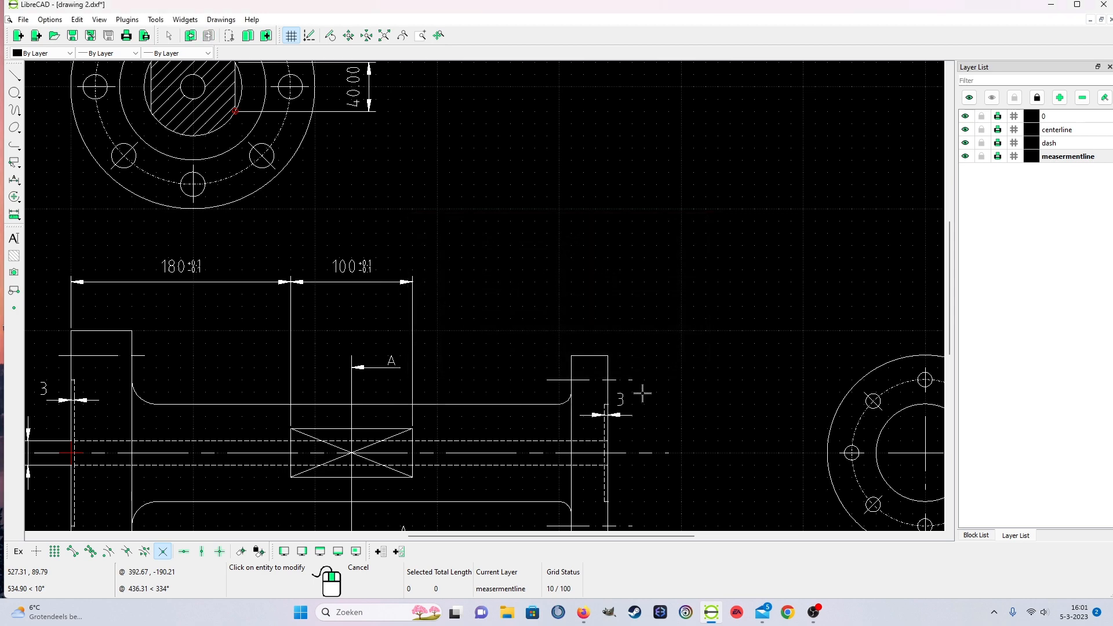
# Draw the central bore as a circle of radius 10 at the centre of the small flange's end view.
pyautogui.scroll(-4, 658, 400)
pyautogui.scroll(1, 654, 396)
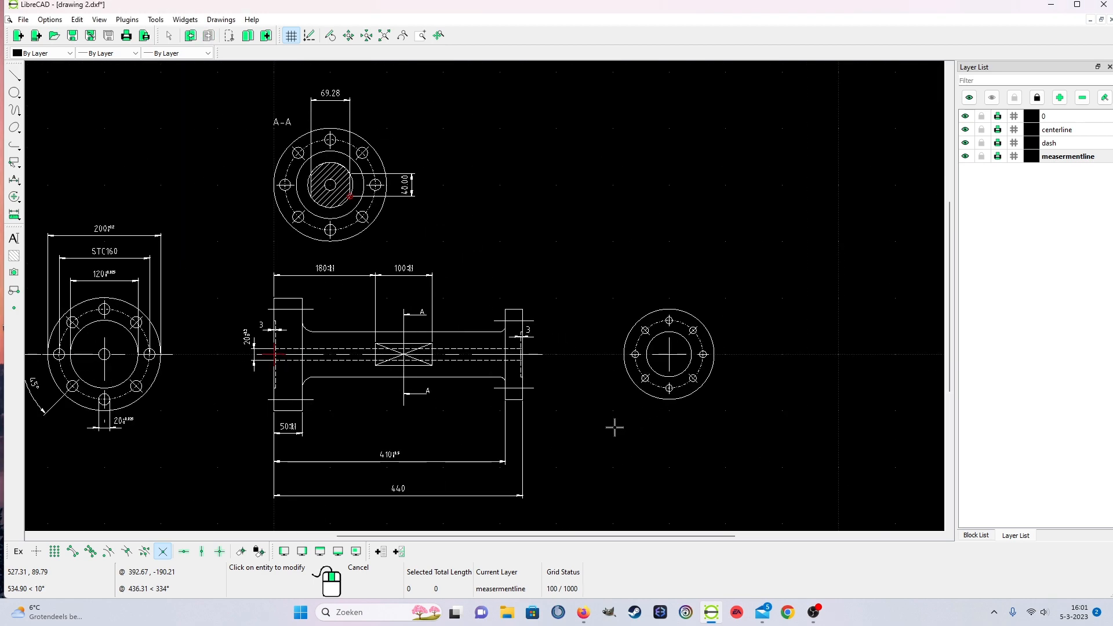
pyautogui.scroll(3, 609, 400)
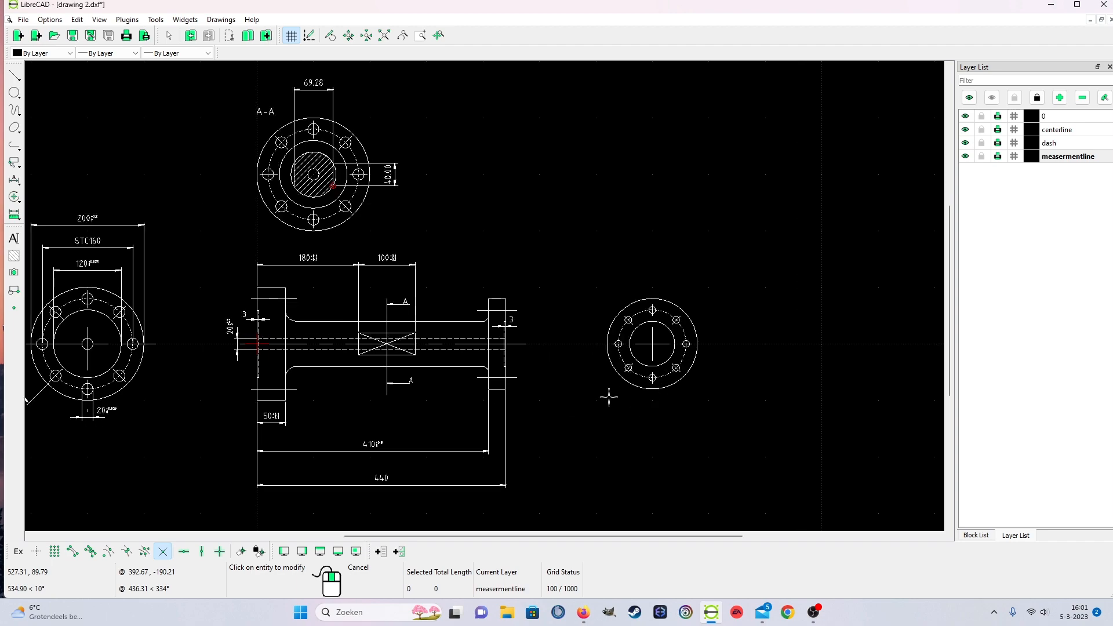
pyautogui.scroll(4, 673, 375)
pyautogui.scroll(-3, 525, 310)
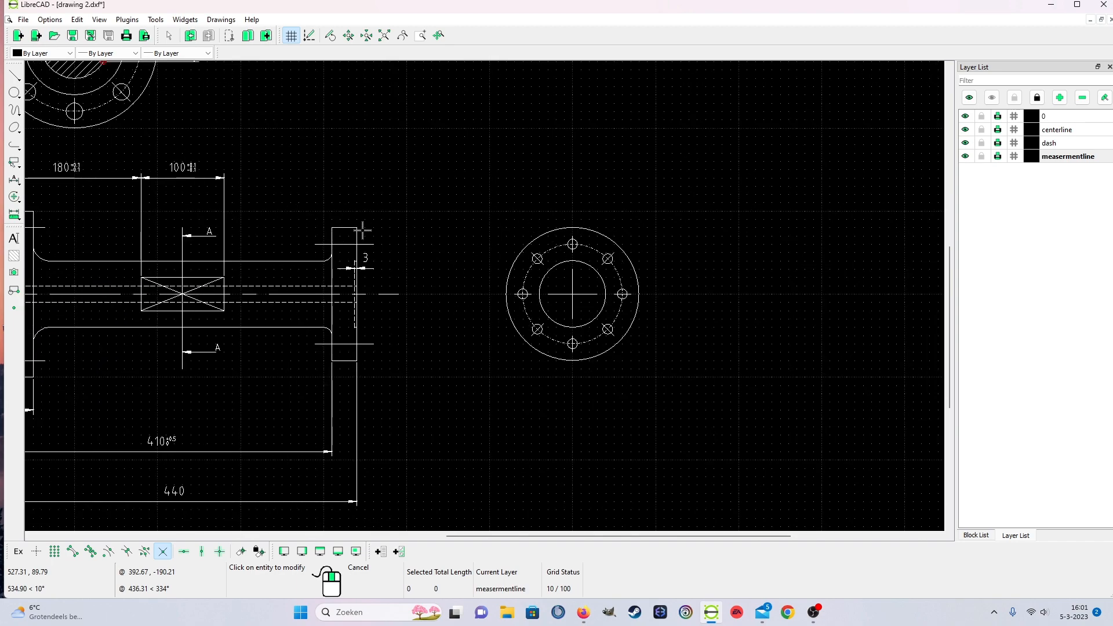
pyautogui.scroll(1, 429, 224)
pyautogui.scroll(3, 400, 313)
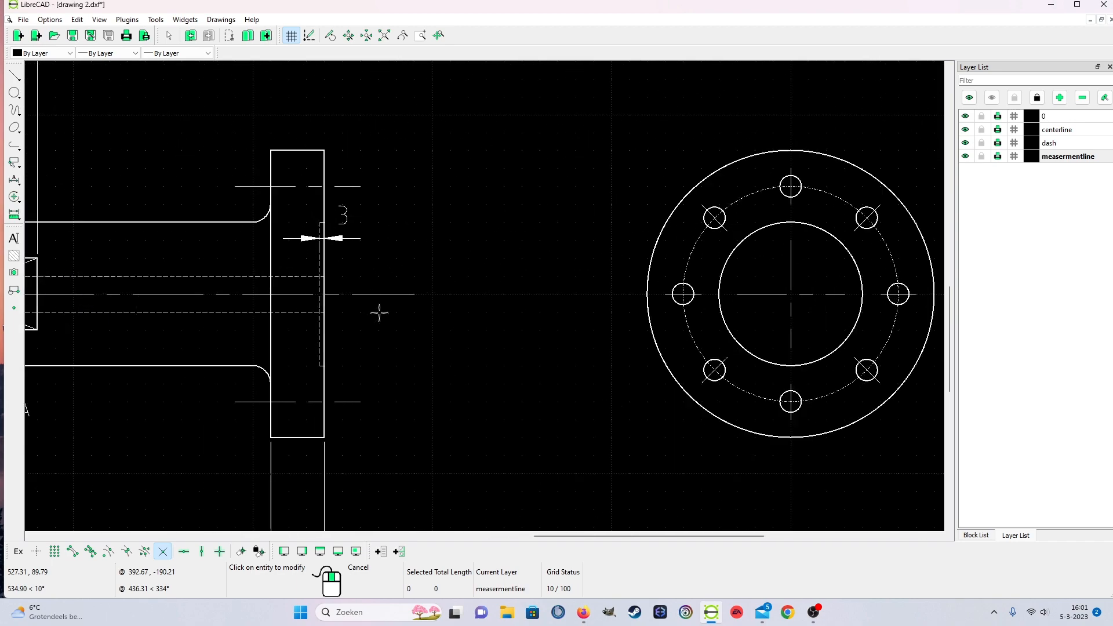
pyautogui.click(12, 96)
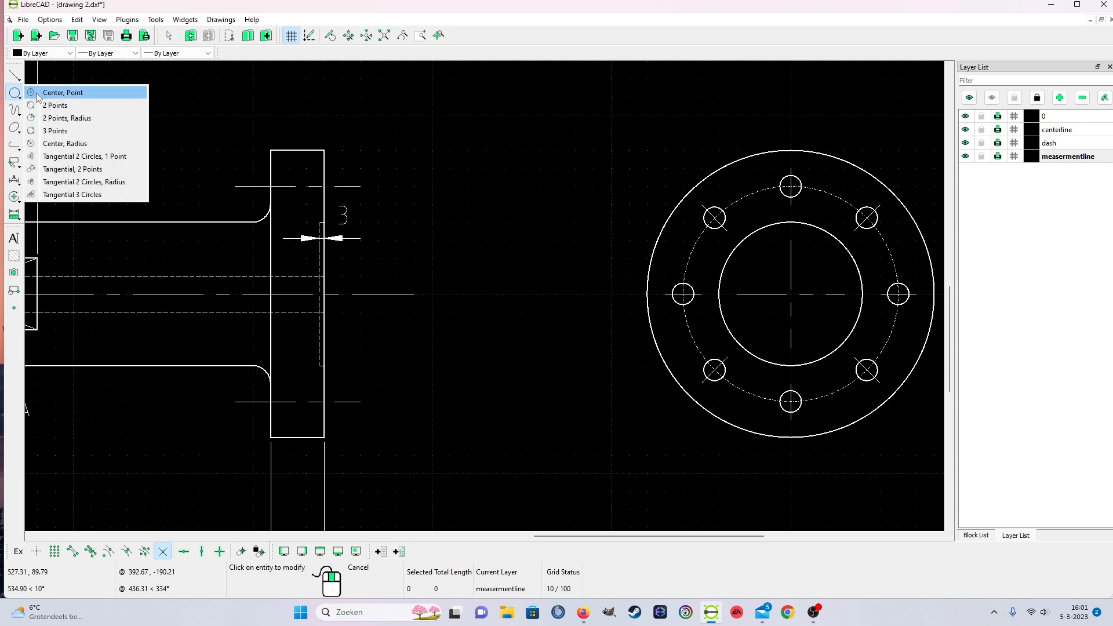
pyautogui.click(33, 92)
pyautogui.click(802, 296)
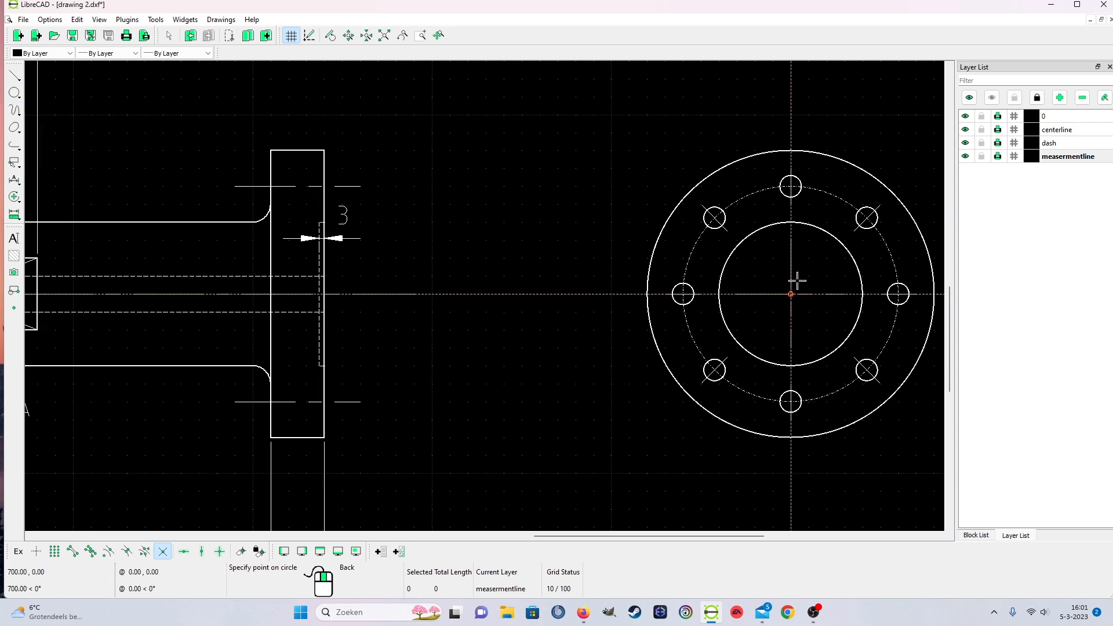
pyautogui.scroll(2, 797, 281)
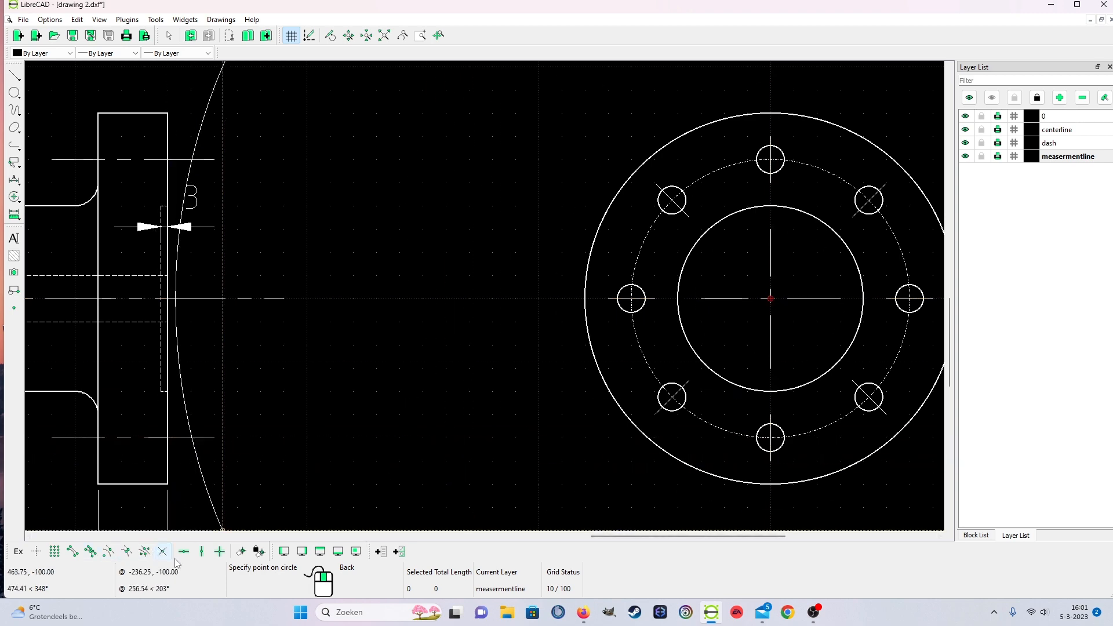
pyautogui.click(54, 551)
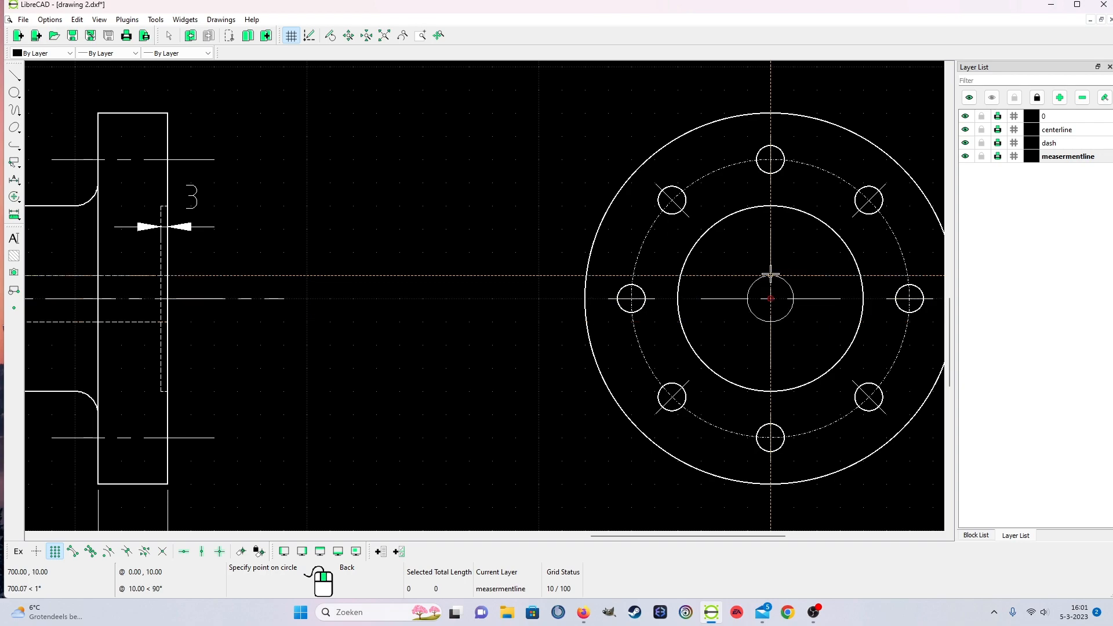
pyautogui.press('Escape')
# Add an angular dimension between the centrelines of the bottom and lower-left bolt holes, placed outside the small flange's end view.
pyautogui.scroll(-4, 752, 362)
pyautogui.scroll(-5, 407, 404)
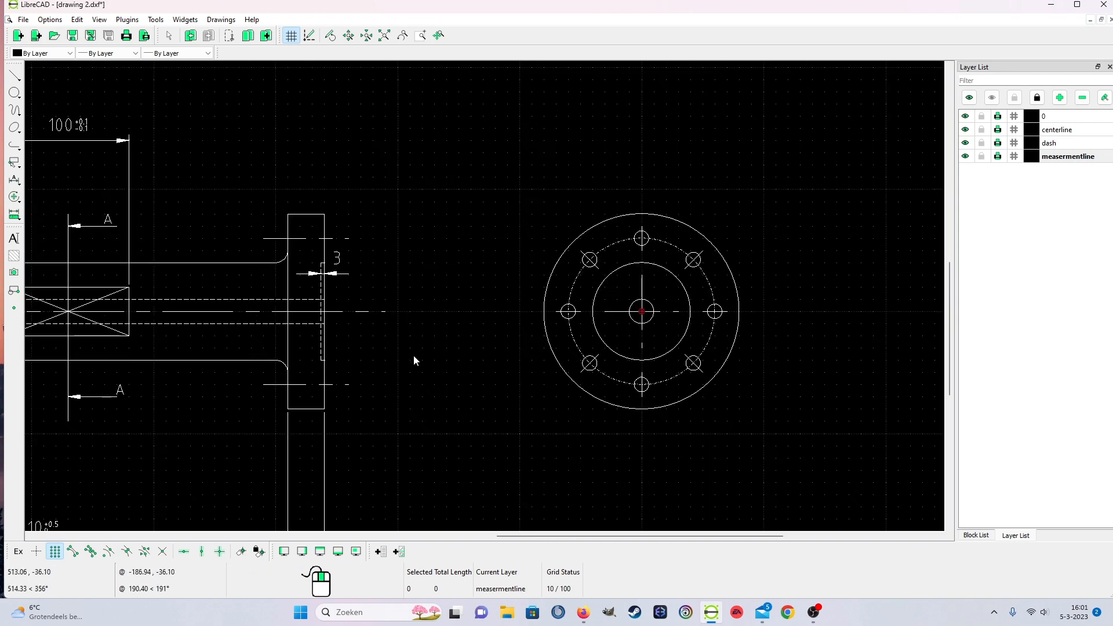
pyautogui.scroll(2, 238, 313)
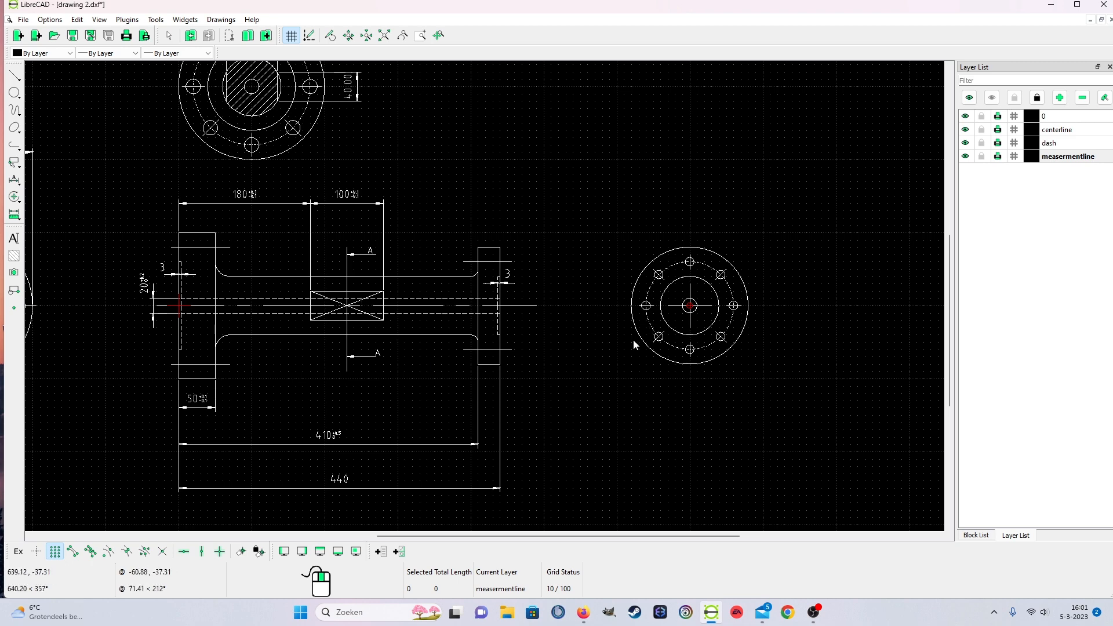
pyautogui.scroll(3, 630, 292)
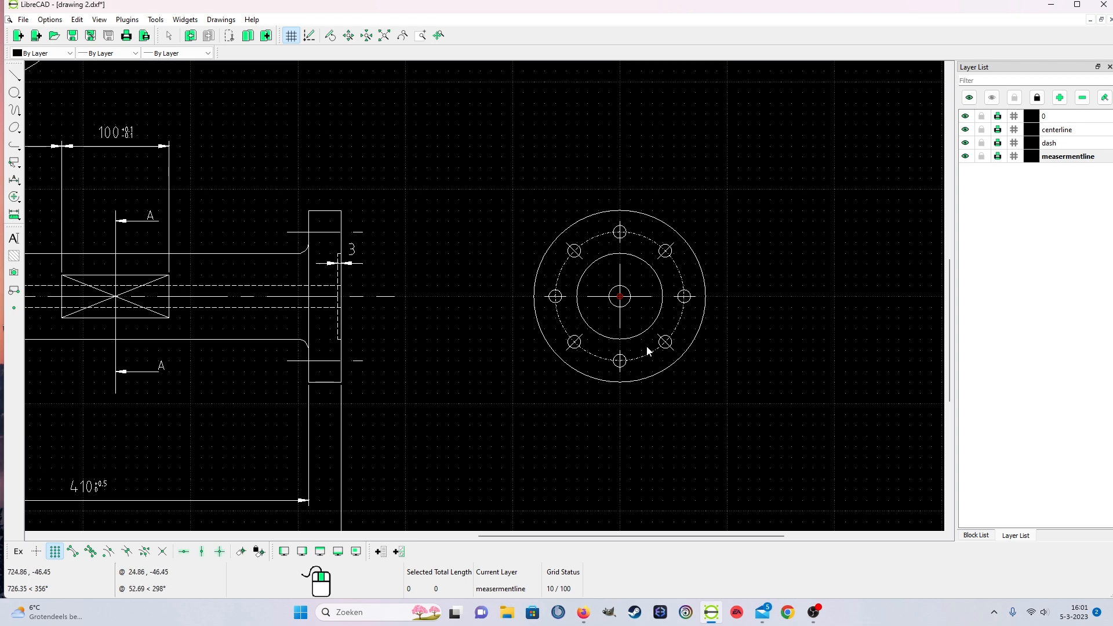
pyautogui.scroll(1, 672, 313)
pyautogui.scroll(1, 688, 232)
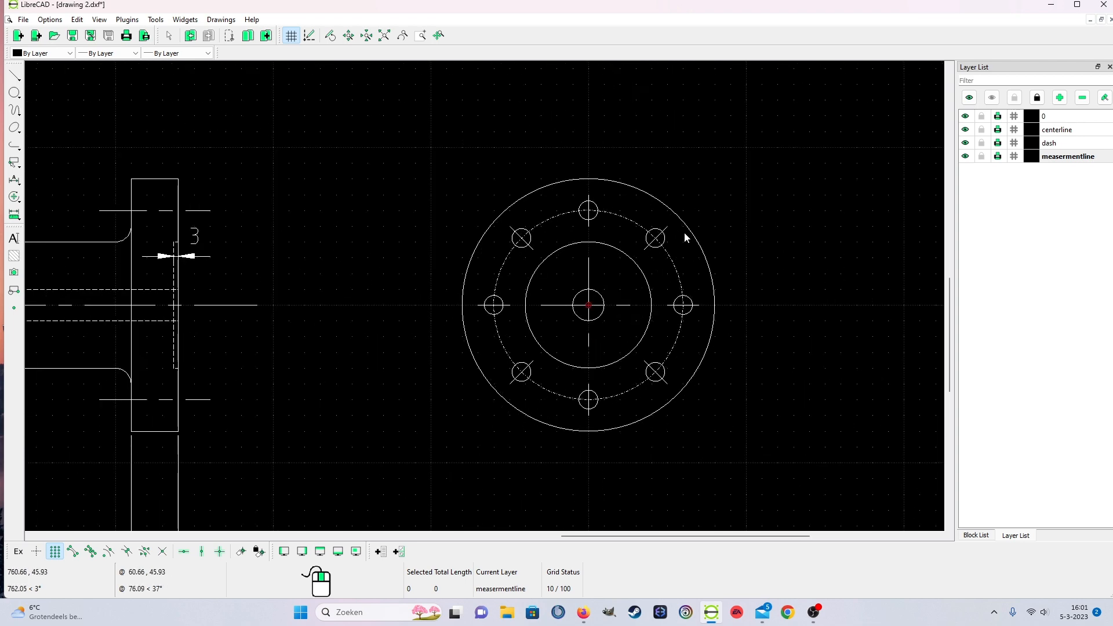
pyautogui.click(14, 179)
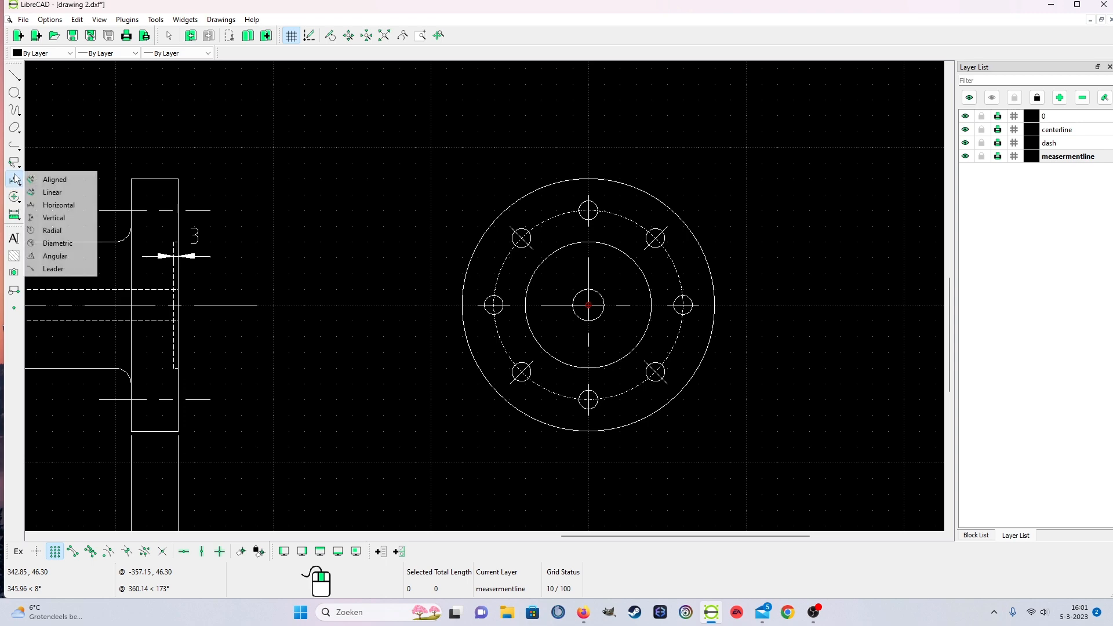
pyautogui.click(53, 257)
pyautogui.scroll(3, 490, 432)
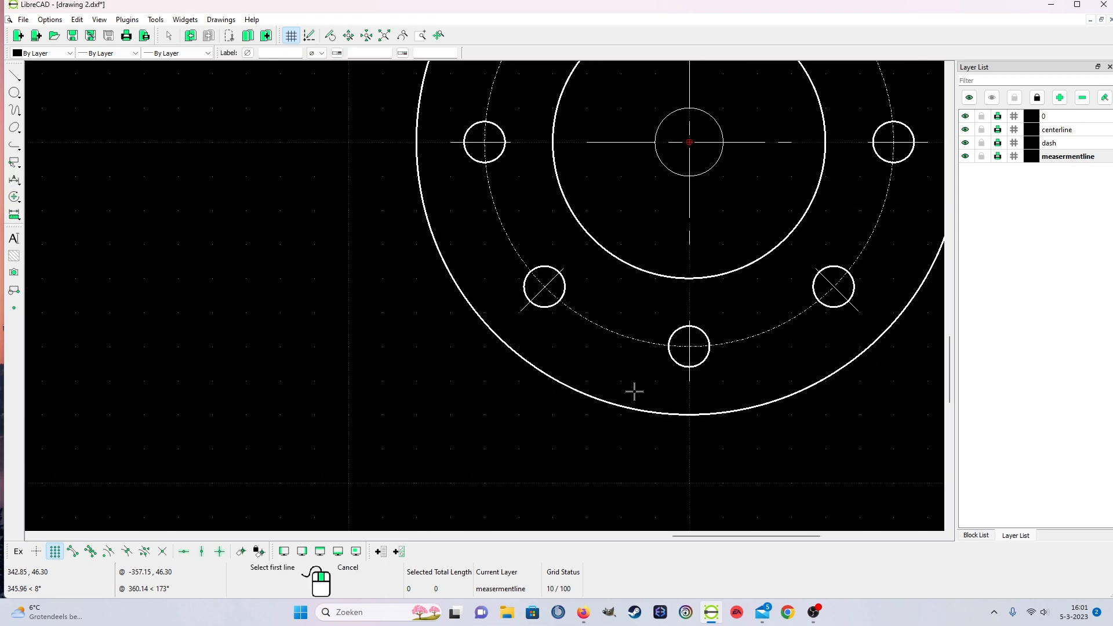
pyautogui.click(689, 344)
pyautogui.click(548, 287)
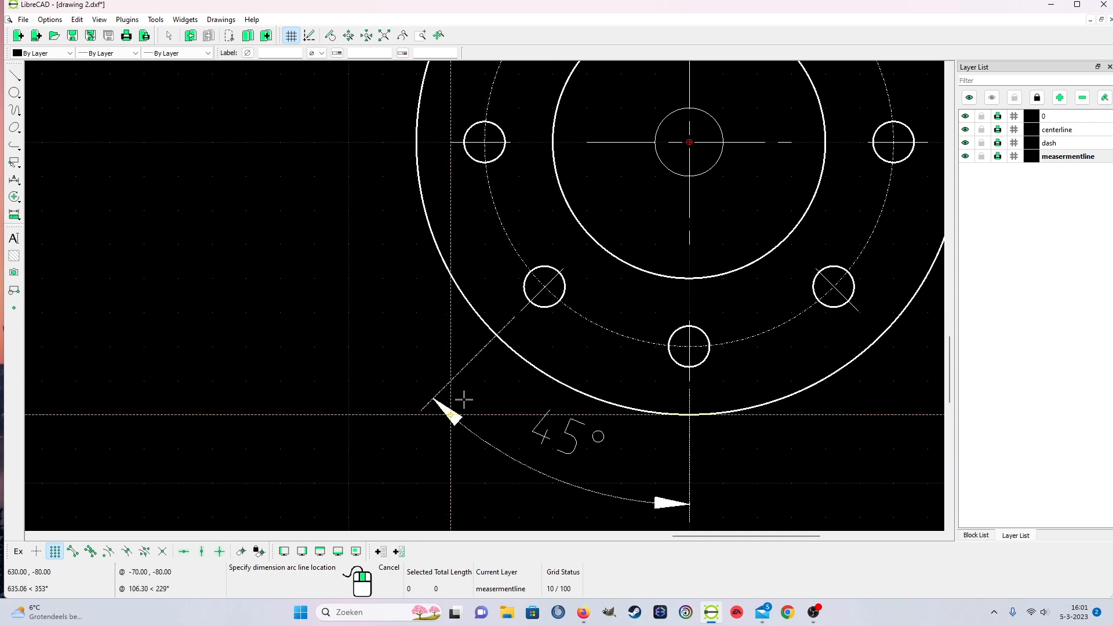
pyautogui.scroll(-3, 464, 400)
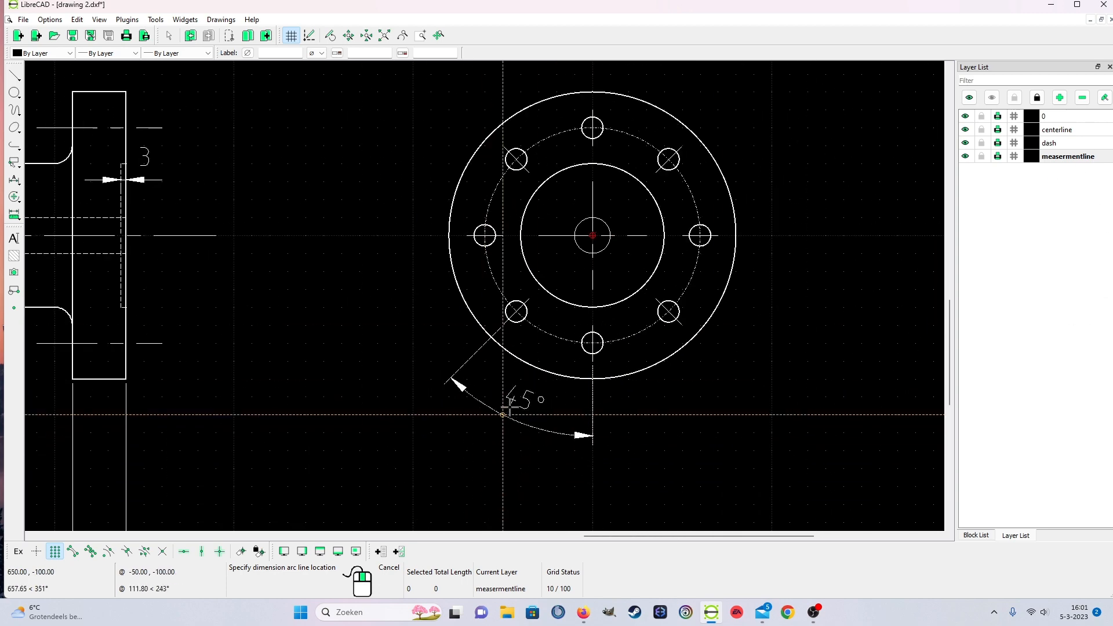
pyautogui.click(503, 414)
pyautogui.rightClick(522, 474)
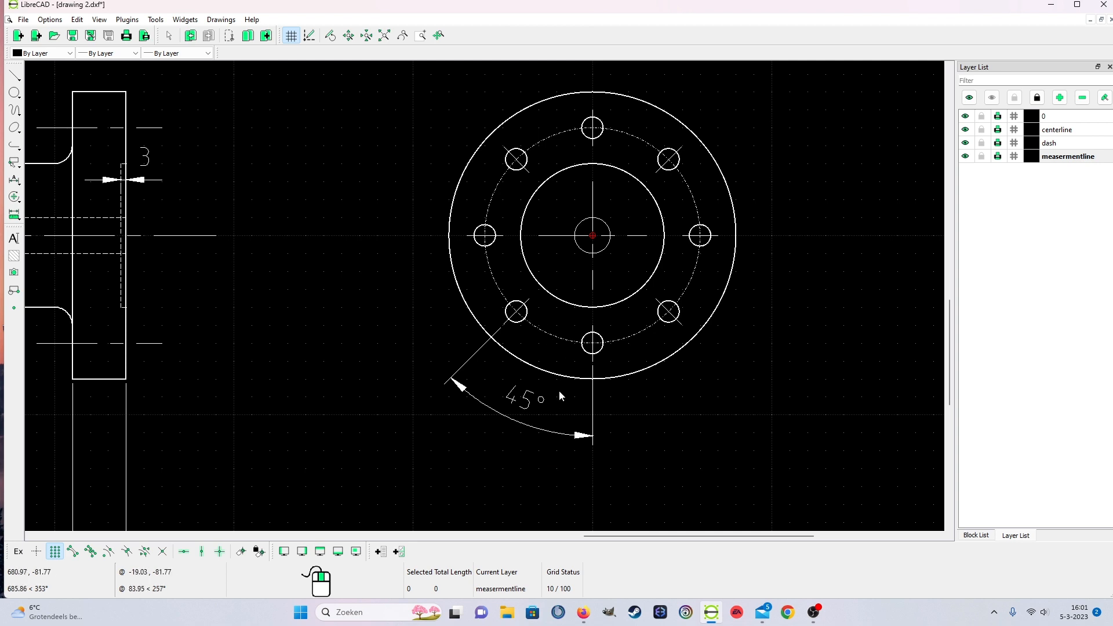
# Set the label of the small flange's bolt-hole angle dimension to 8x45°.
pyautogui.rightClick(530, 406)
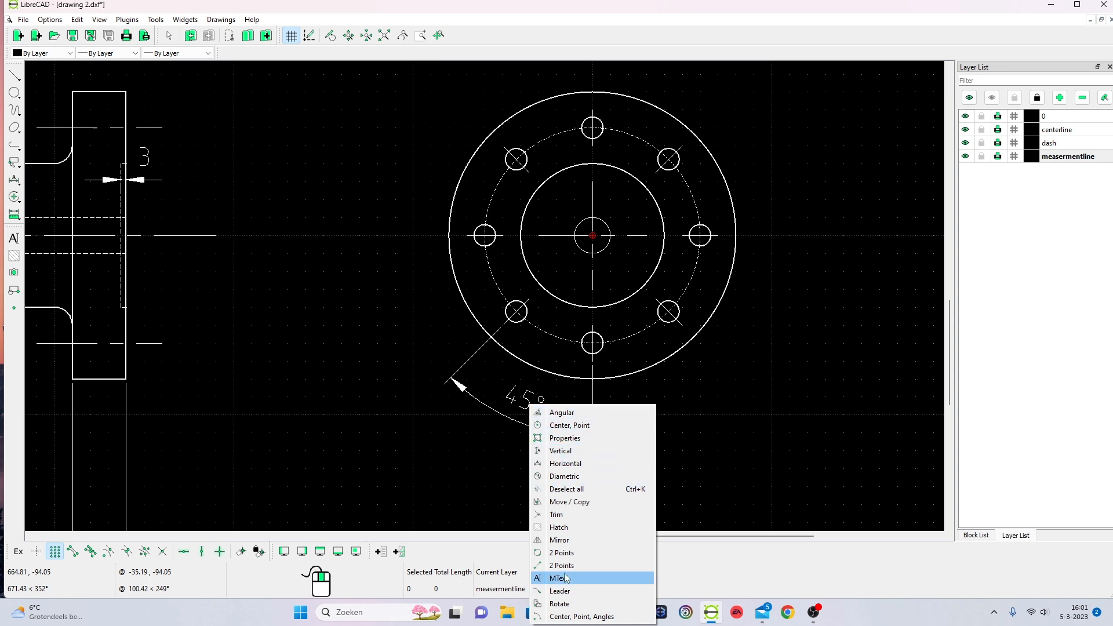
pyautogui.click(583, 439)
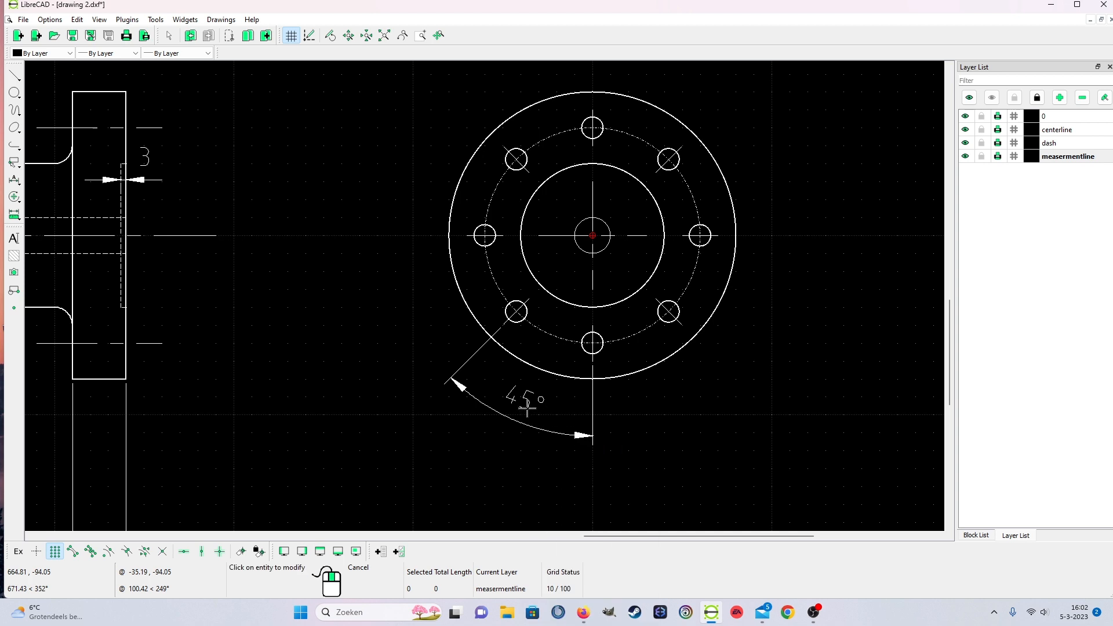
pyautogui.click(527, 408)
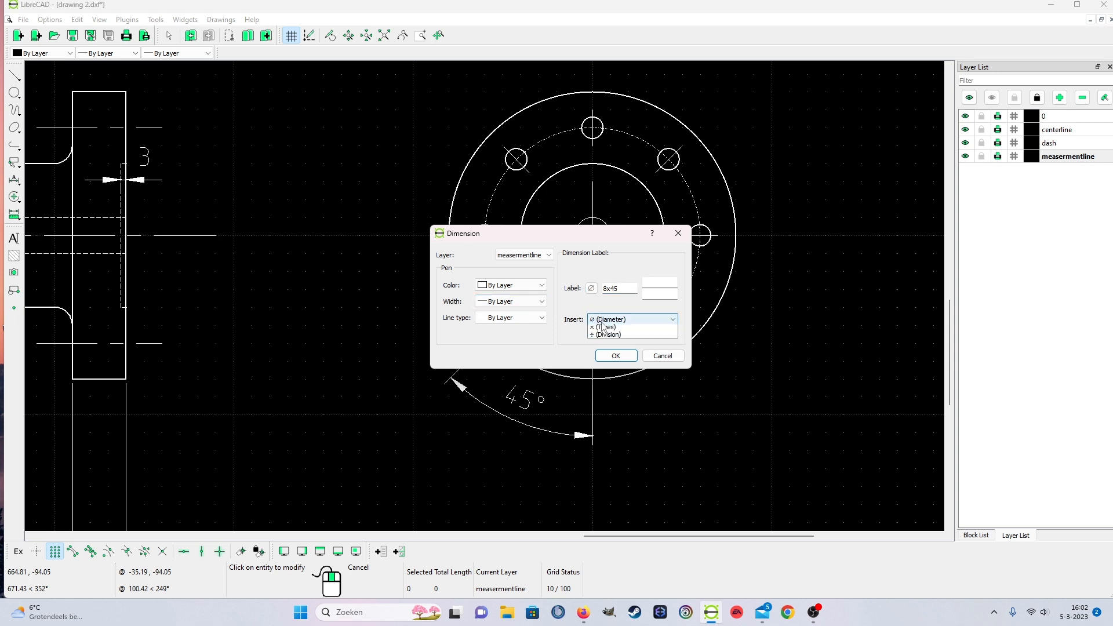
pyautogui.click(606, 319)
pyautogui.click(607, 337)
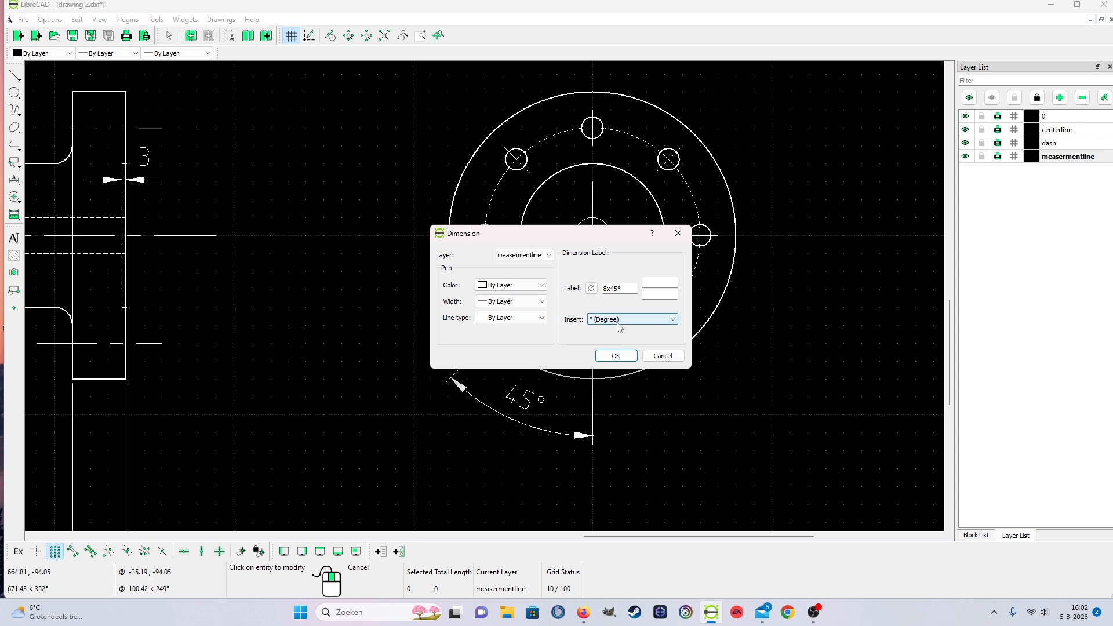
pyautogui.click(615, 356)
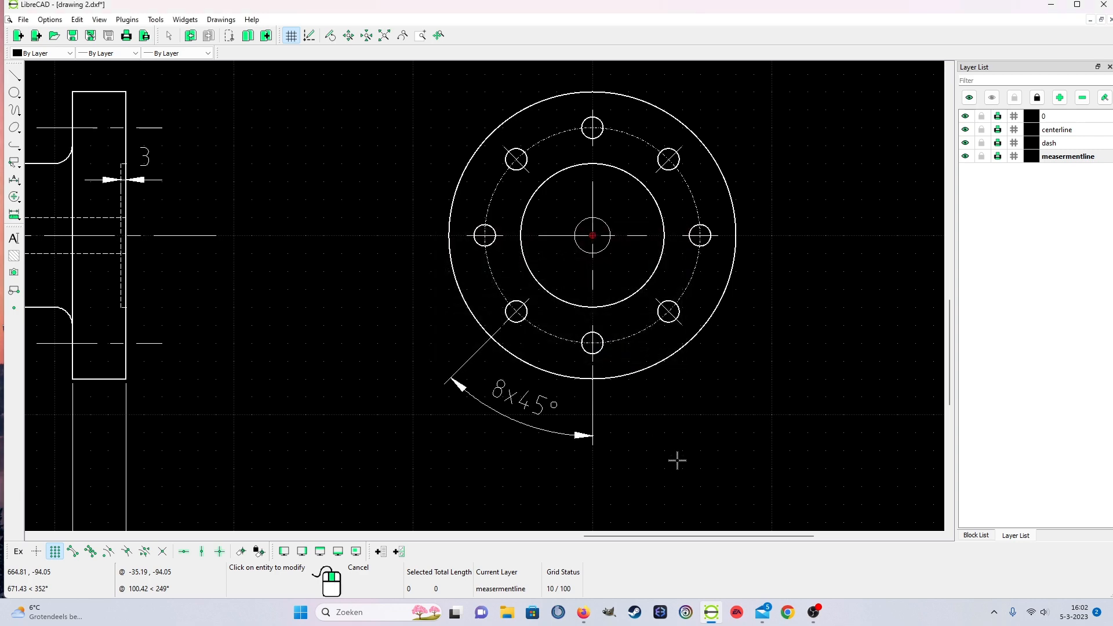
# Set the label of the bolt-hole angle dimension in the large flange's end view to 8x45°.
pyautogui.scroll(-3, 432, 383)
pyautogui.scroll(-2, 440, 301)
pyautogui.scroll(2, 166, 351)
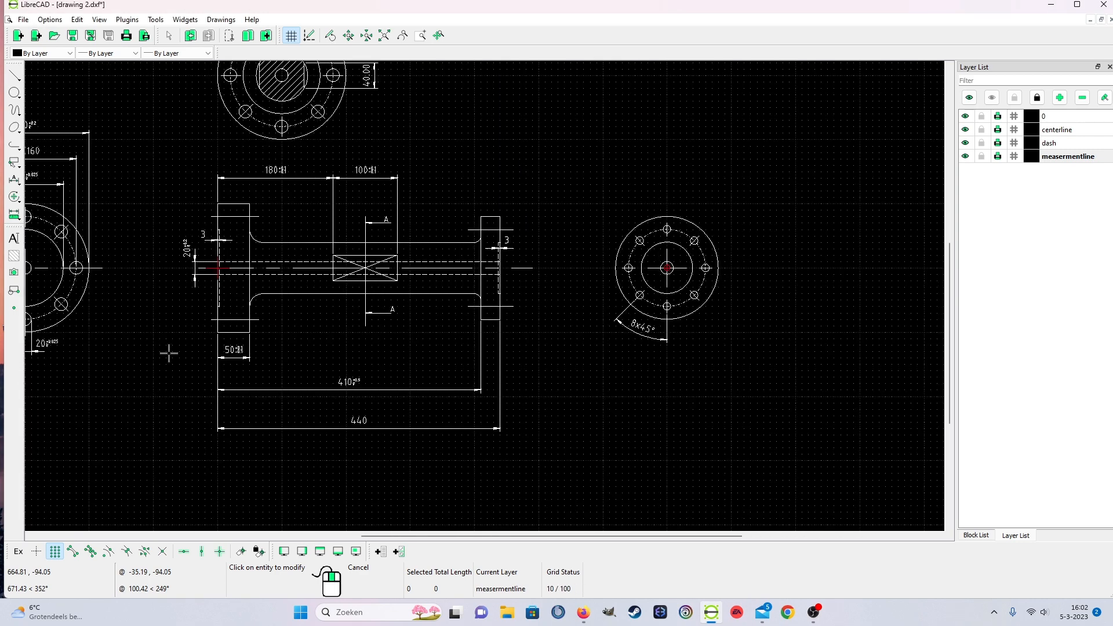
pyautogui.scroll(-1, 87, 377)
pyautogui.scroll(3, 131, 320)
pyautogui.scroll(4, 139, 315)
pyautogui.rightClick(212, 330)
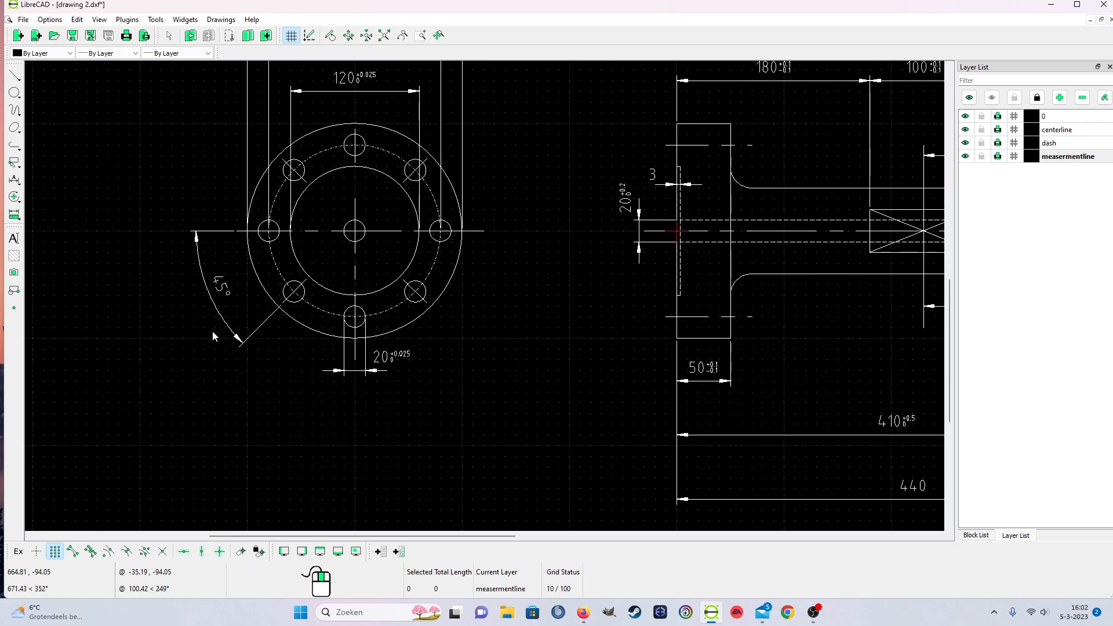
pyautogui.rightClick(212, 330)
pyautogui.click(232, 339)
pyautogui.click(221, 286)
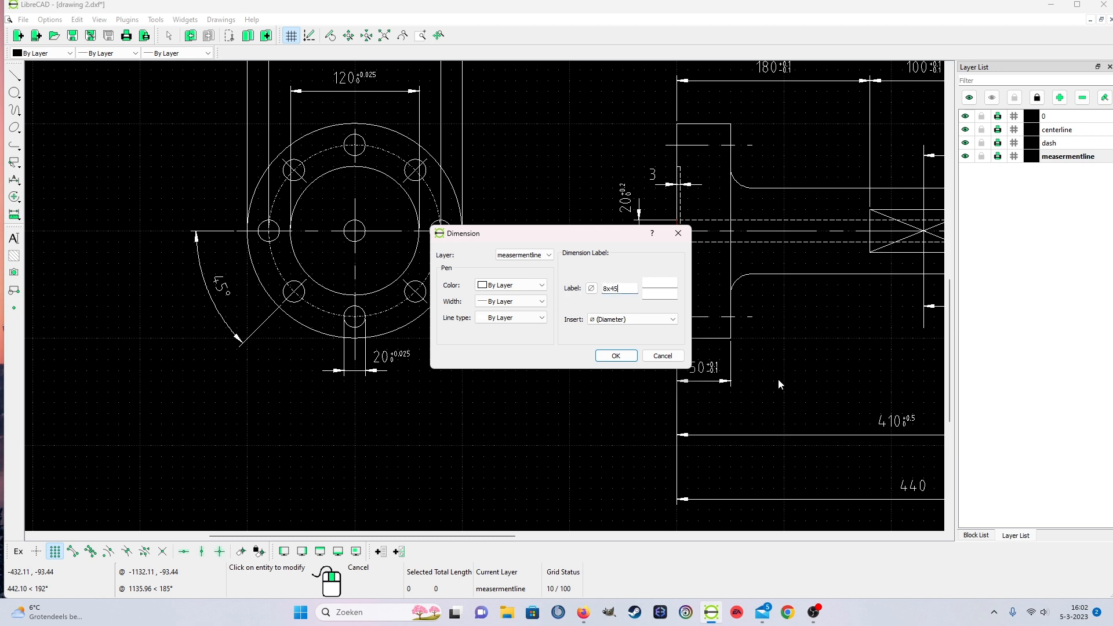
pyautogui.click(631, 320)
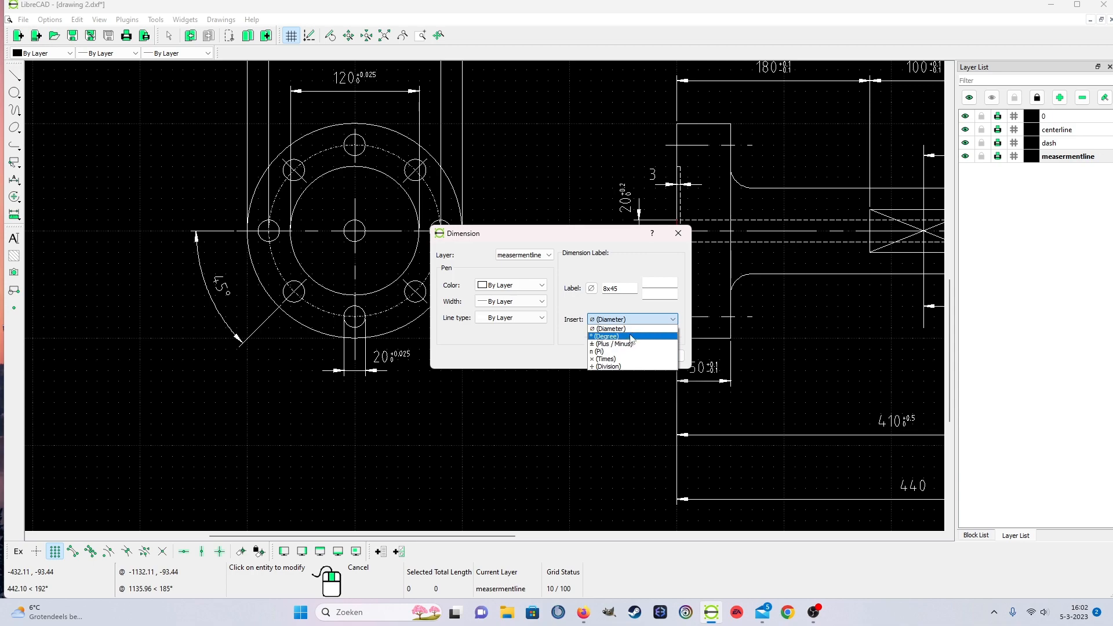
pyautogui.click(632, 336)
pyautogui.click(616, 356)
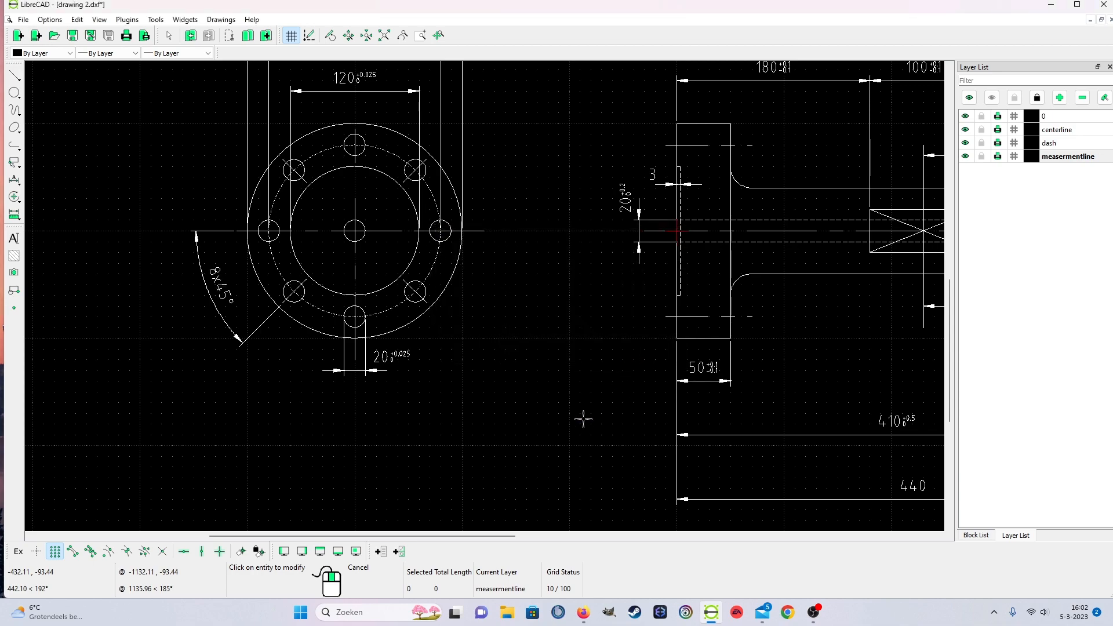
# Add a horizontal diameter dimension across the top bolt hole of the small flange's end view, placed above the flange.
pyautogui.scroll(-4, 586, 420)
pyautogui.scroll(6, 824, 348)
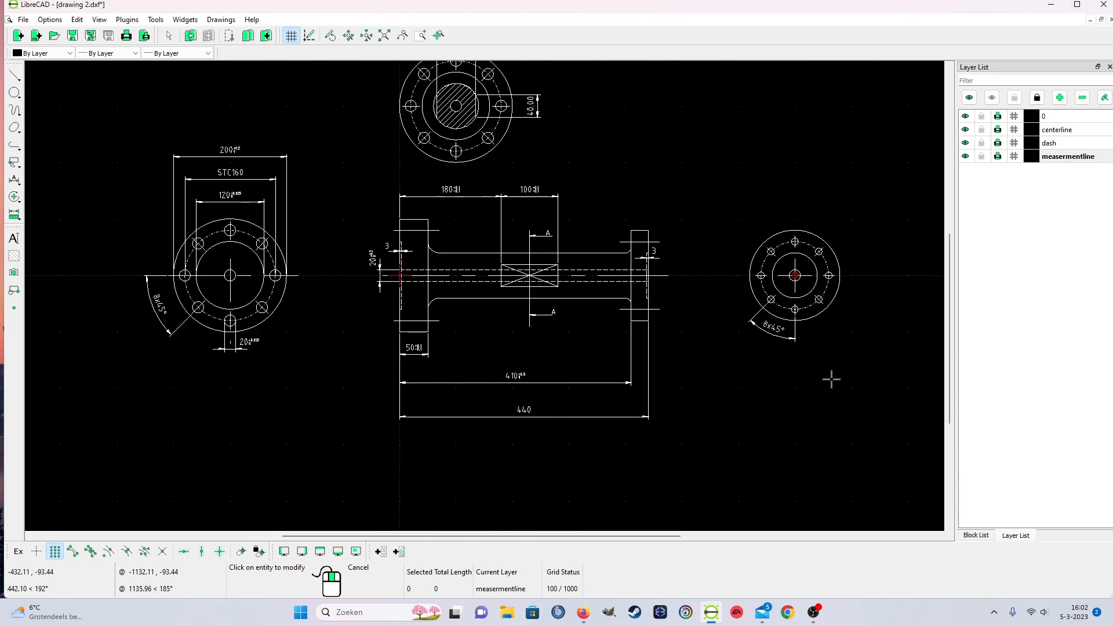
pyautogui.scroll(-2, 817, 323)
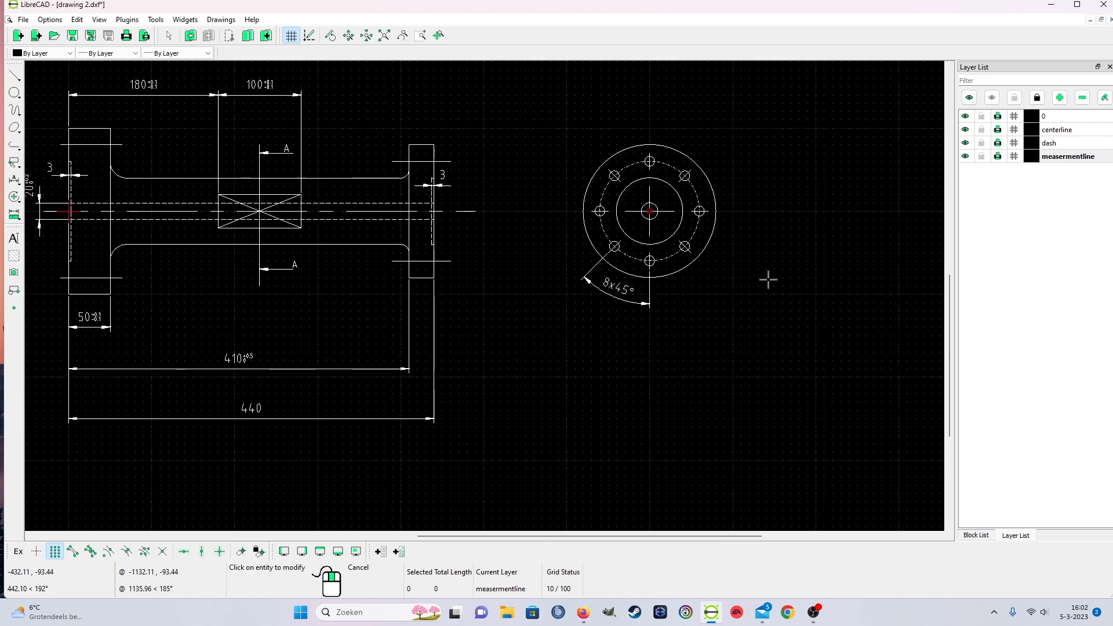
pyautogui.scroll(2, 735, 271)
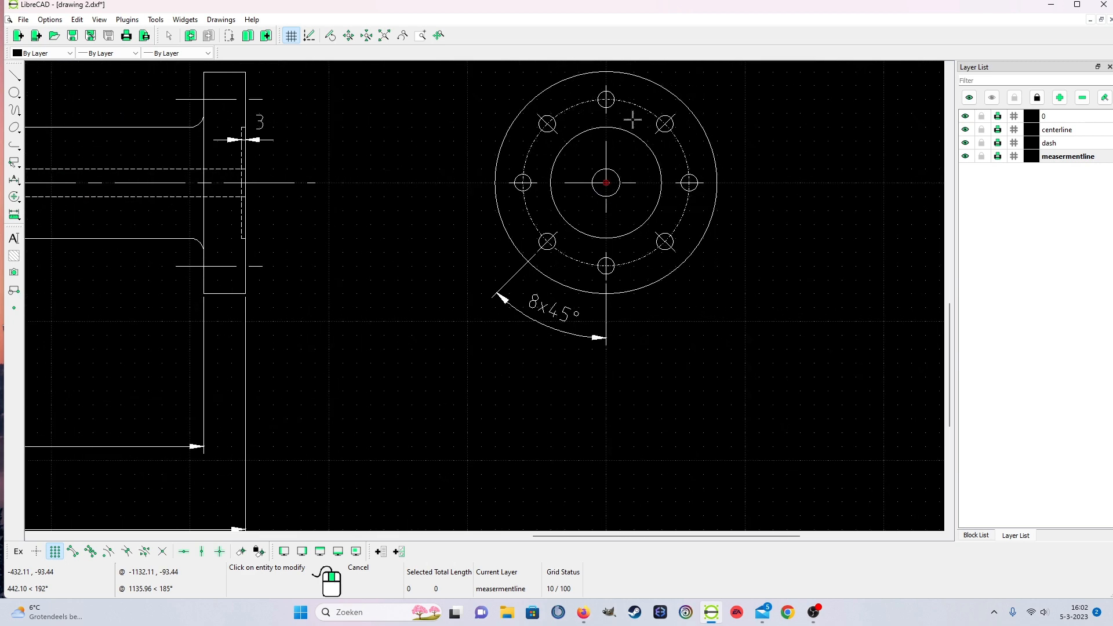
pyautogui.scroll(-1, 641, 125)
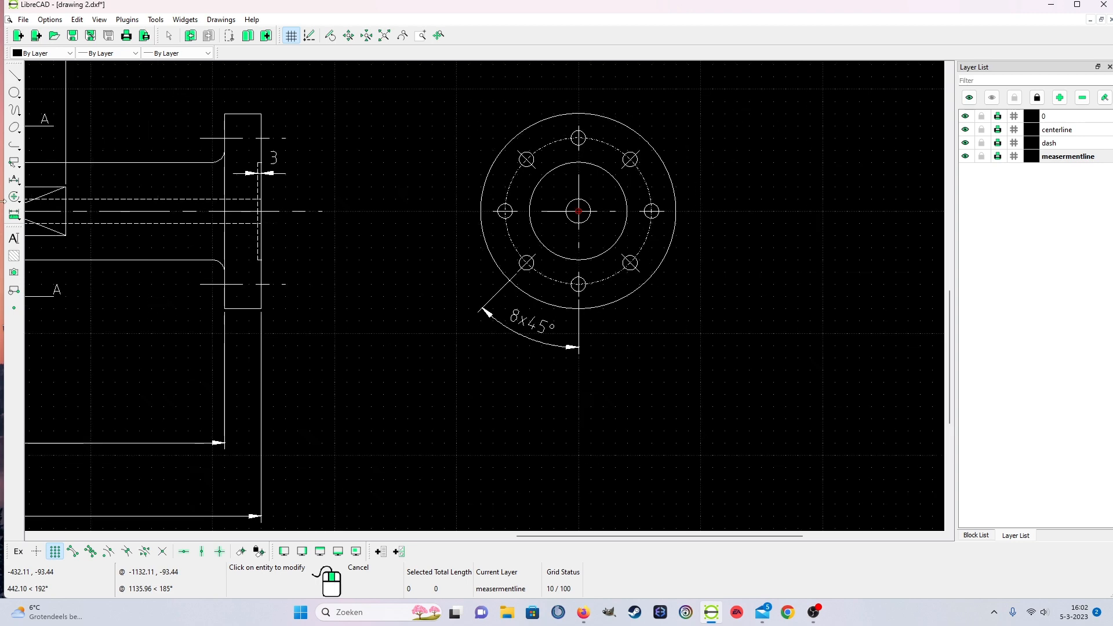
pyautogui.click(14, 180)
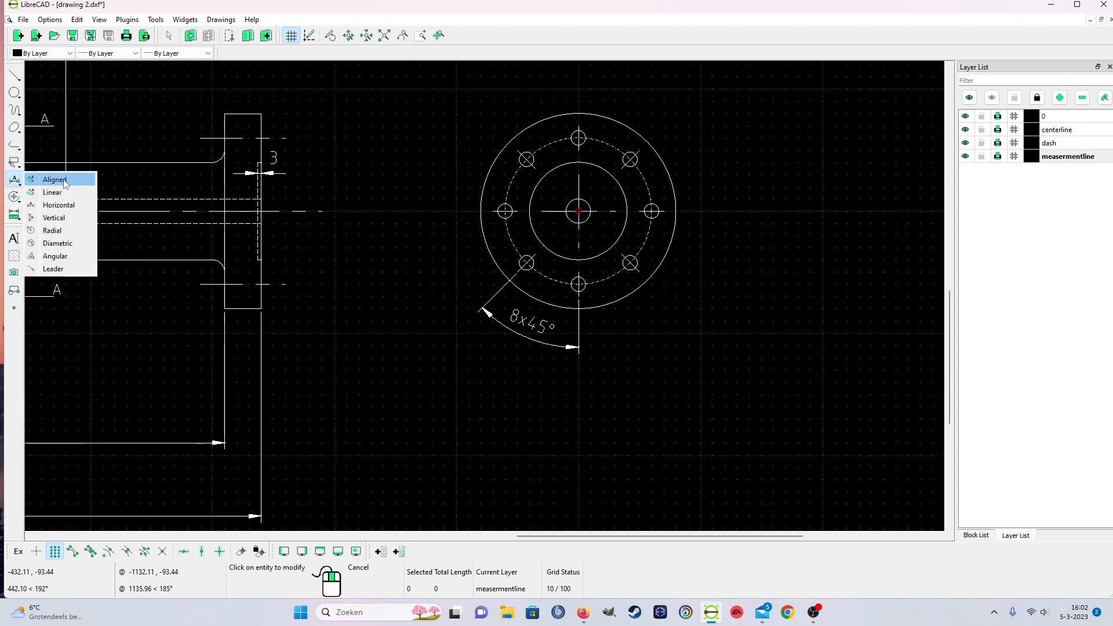
pyautogui.click(53, 218)
pyautogui.scroll(6, 586, 130)
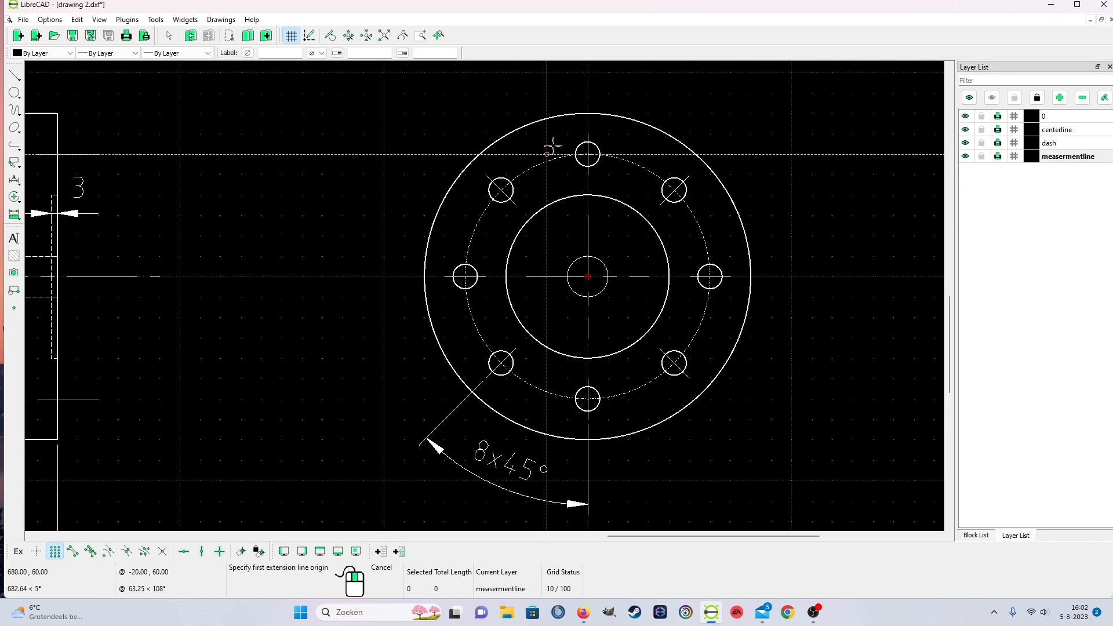
pyautogui.scroll(8, 559, 177)
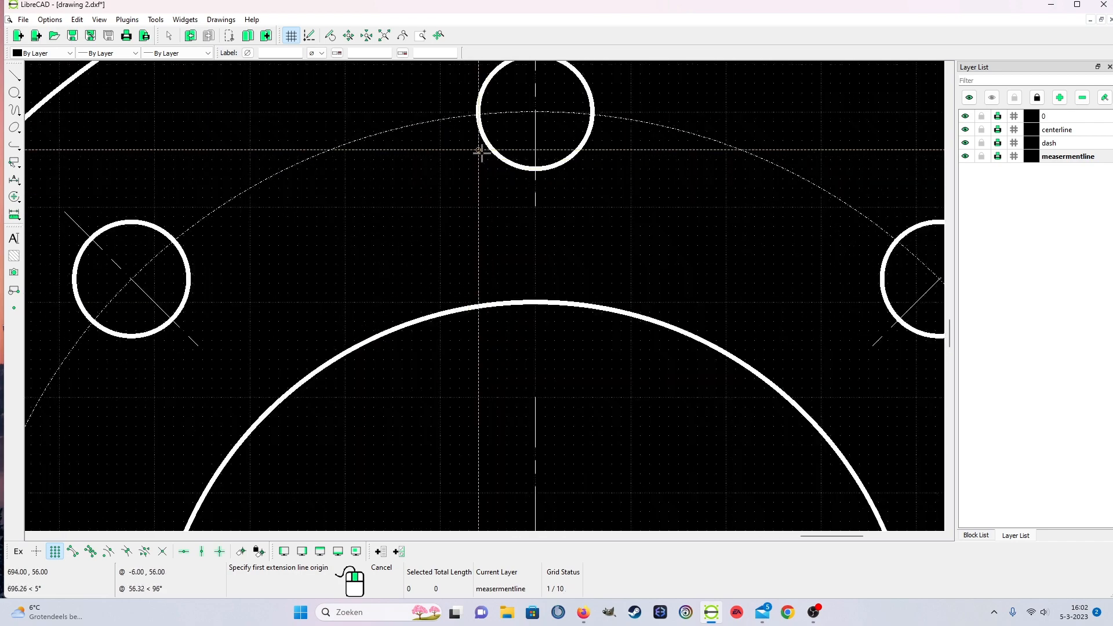
pyautogui.click(476, 110)
pyautogui.click(624, 110)
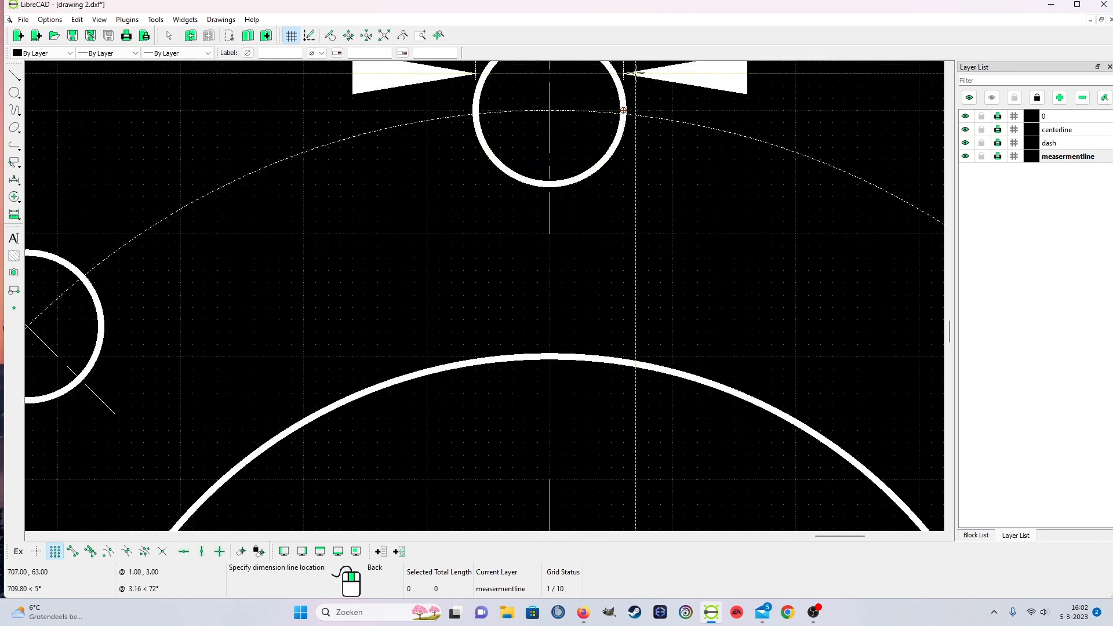
pyautogui.scroll(-5, 619, 196)
pyautogui.scroll(-2, 619, 196)
pyautogui.click(583, 138)
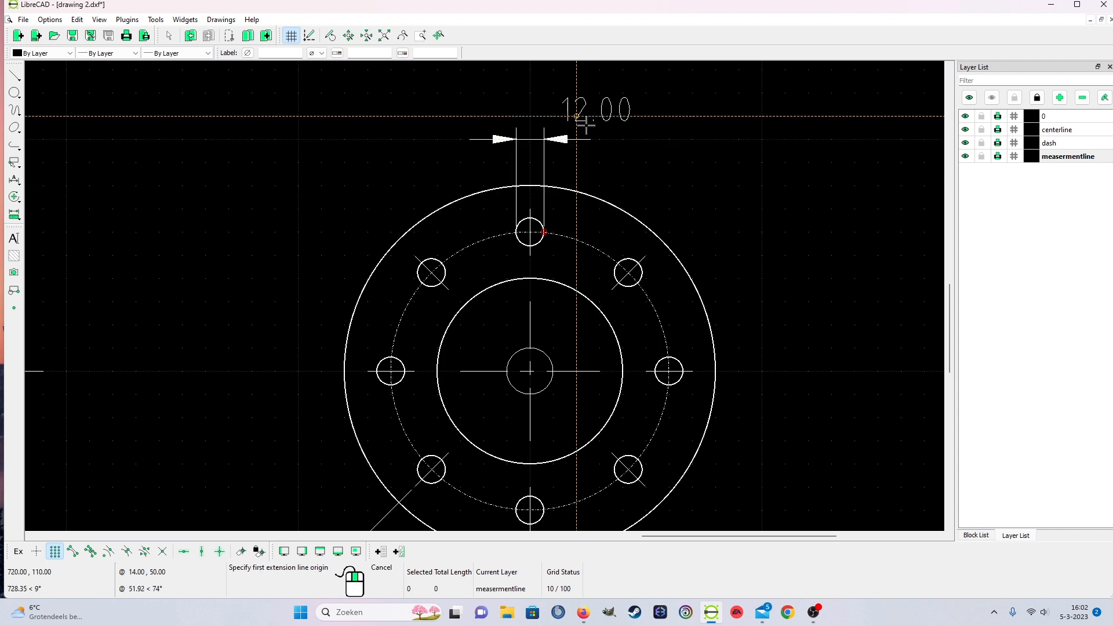
# Set the label of the small flange's bolt-hole diameter dimension to 12 with tolerances +0.025 and 0.
pyautogui.rightClick(647, 163)
pyautogui.rightClick(647, 165)
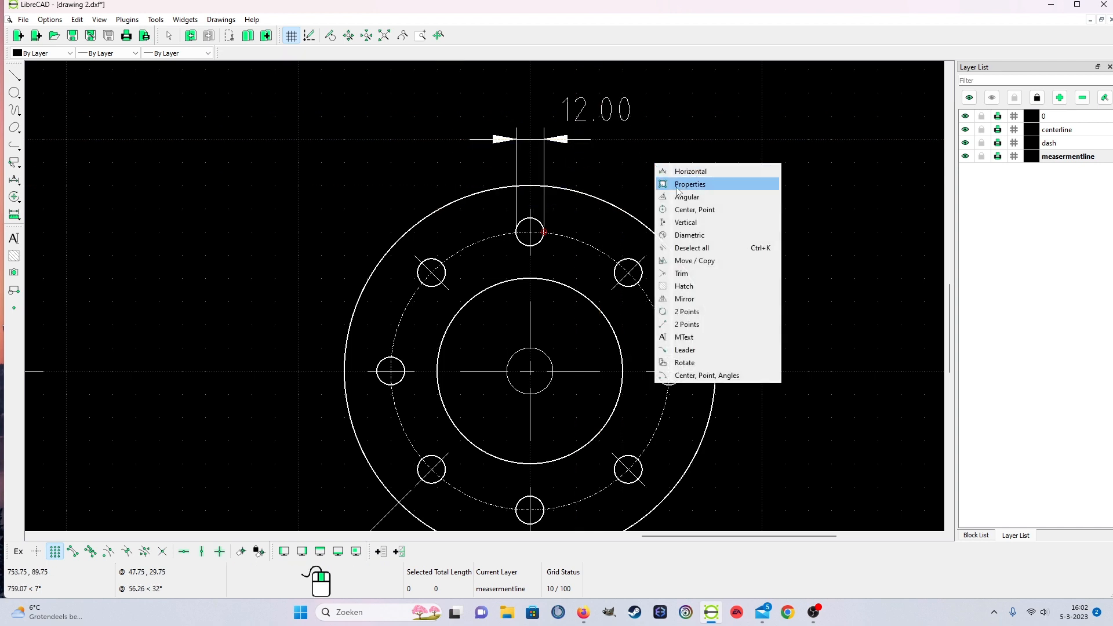
pyautogui.click(709, 186)
pyautogui.click(581, 119)
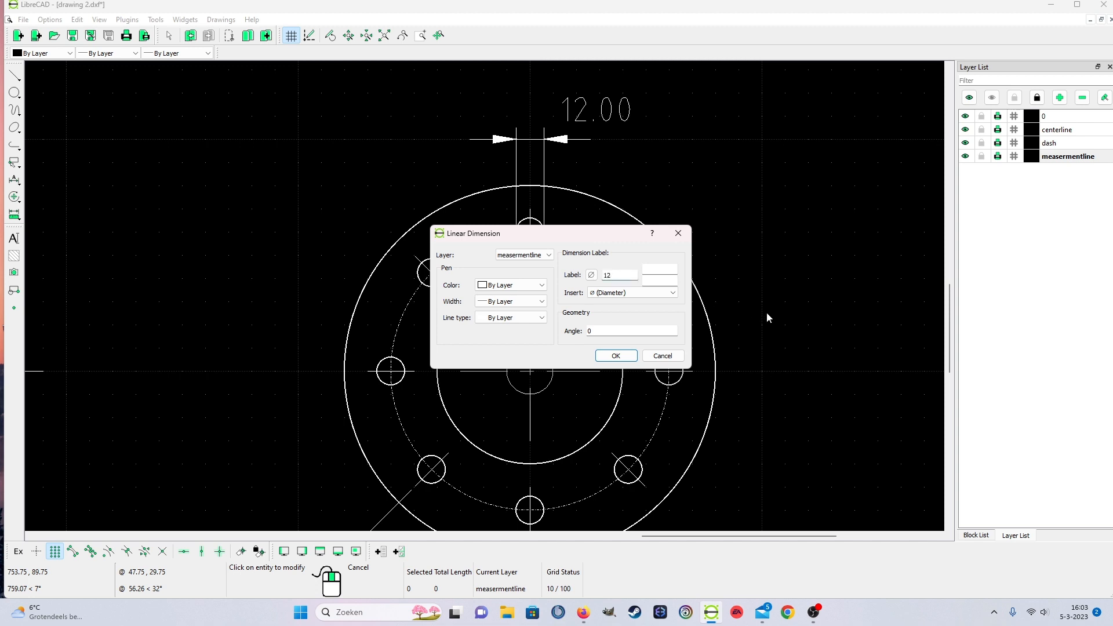
pyautogui.click(669, 282)
pyautogui.click(616, 356)
pyautogui.scroll(-3, 629, 355)
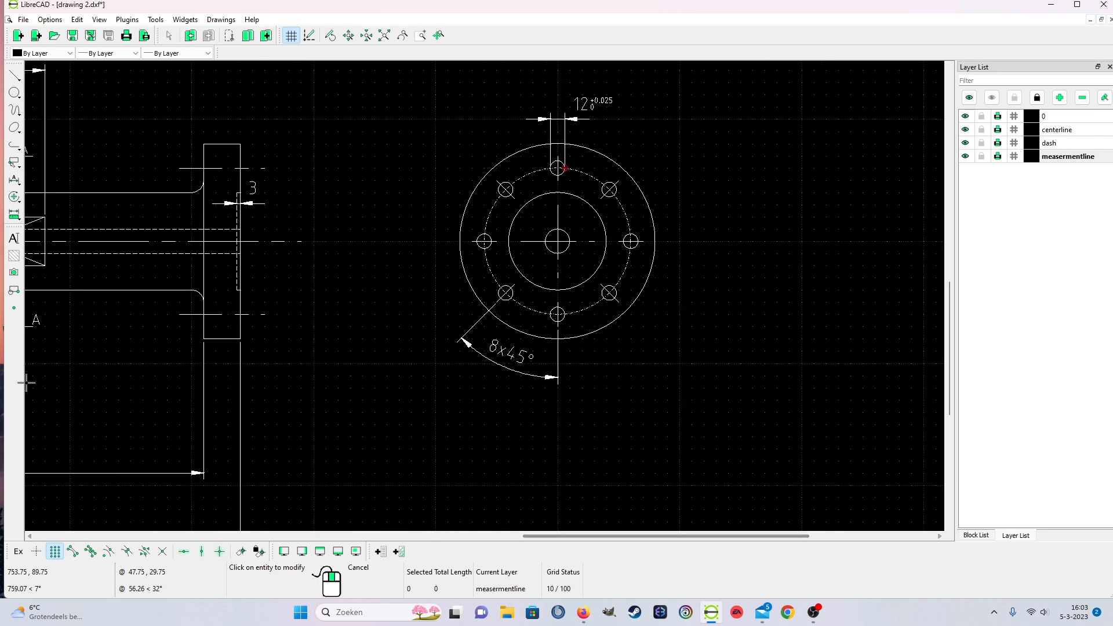
# Add a vertical diameter dimension across the inner recess circle of the small flange's end view, placed to the right of the flange.
pyautogui.click(16, 180)
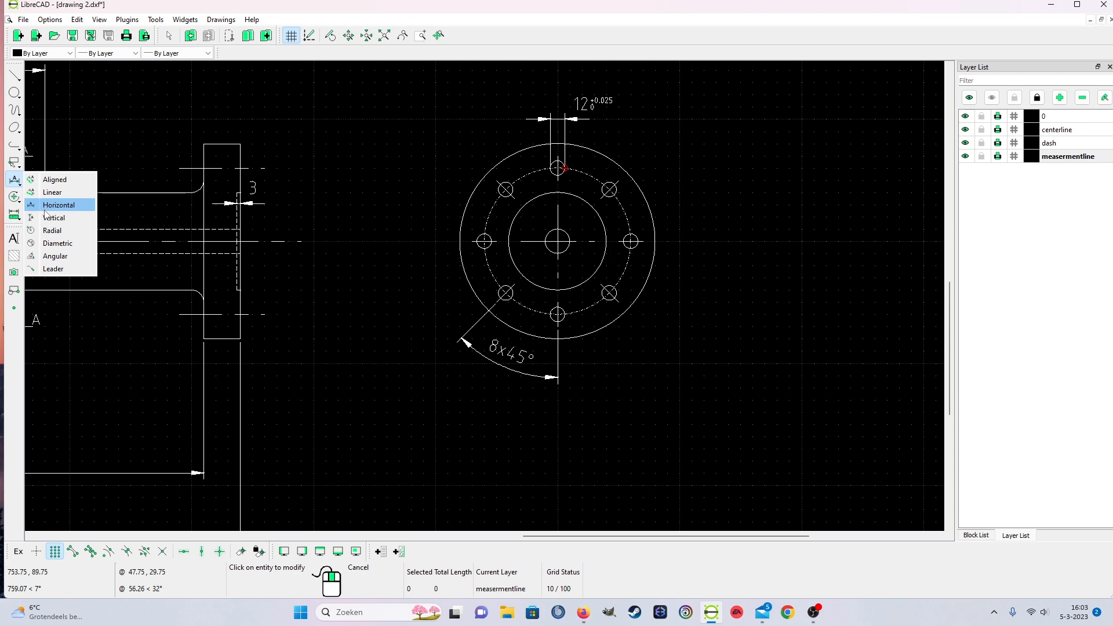
pyautogui.click(51, 218)
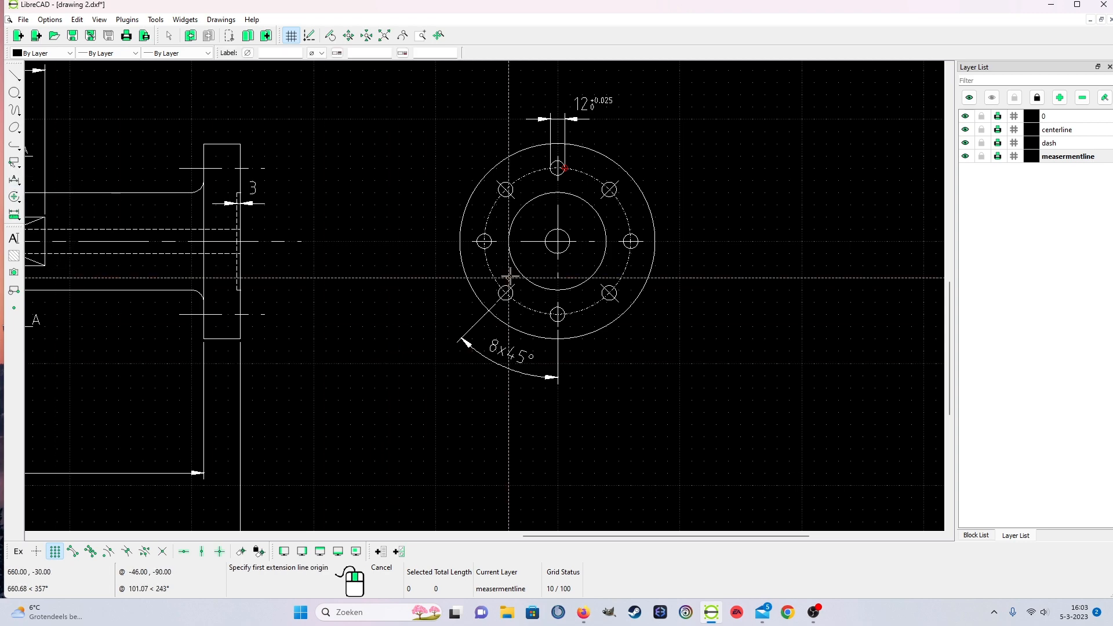
pyautogui.scroll(2, 559, 248)
pyautogui.click(550, 176)
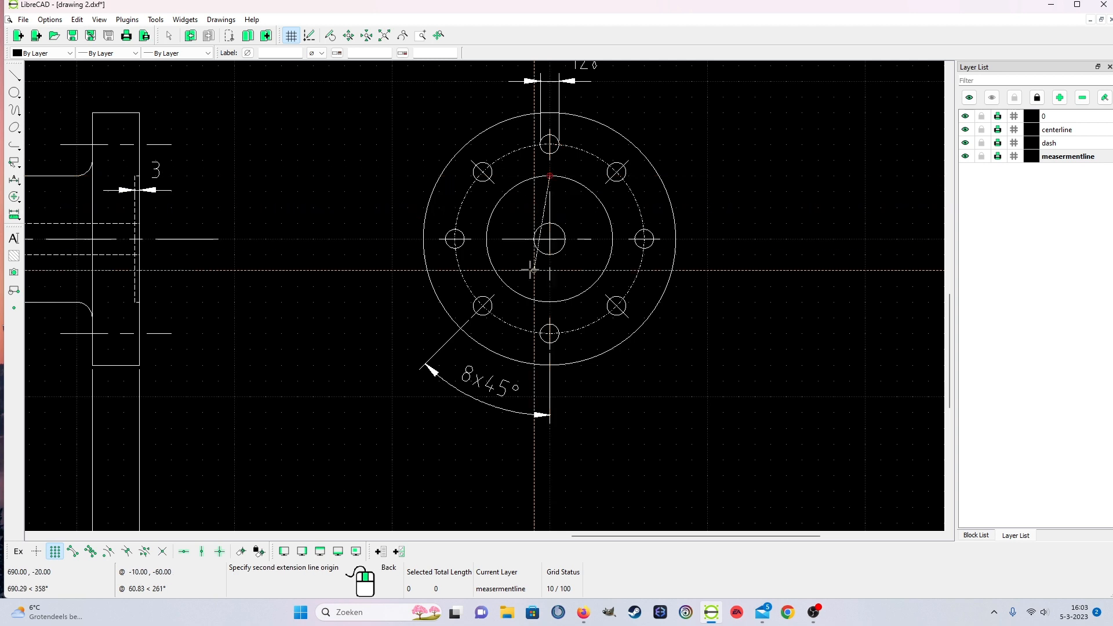
pyautogui.click(550, 302)
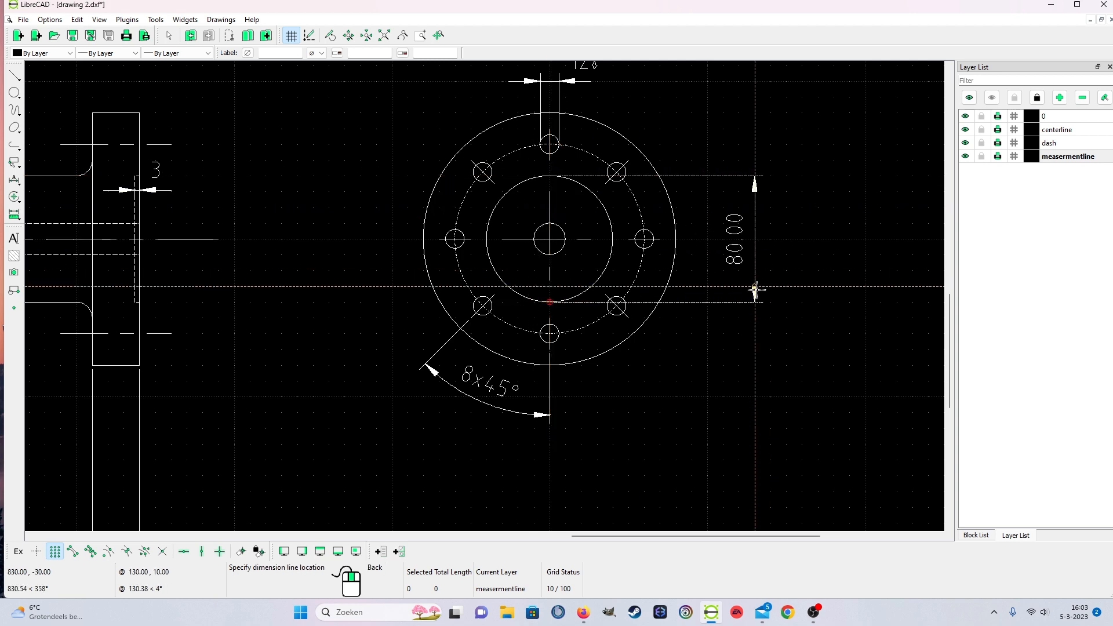
pyautogui.click(754, 289)
pyautogui.rightClick(671, 367)
# Add a vertical dimension between the top and bottom bolt-hole centres of the small flange, outside the recess circle's dimension.
pyautogui.click(13, 183)
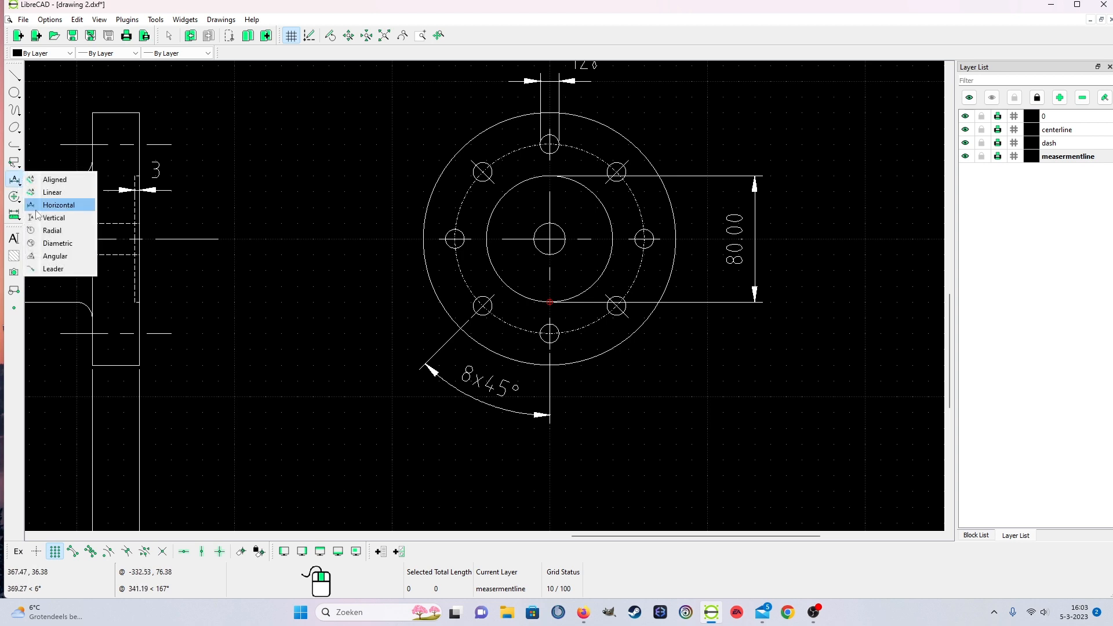
pyautogui.click(53, 218)
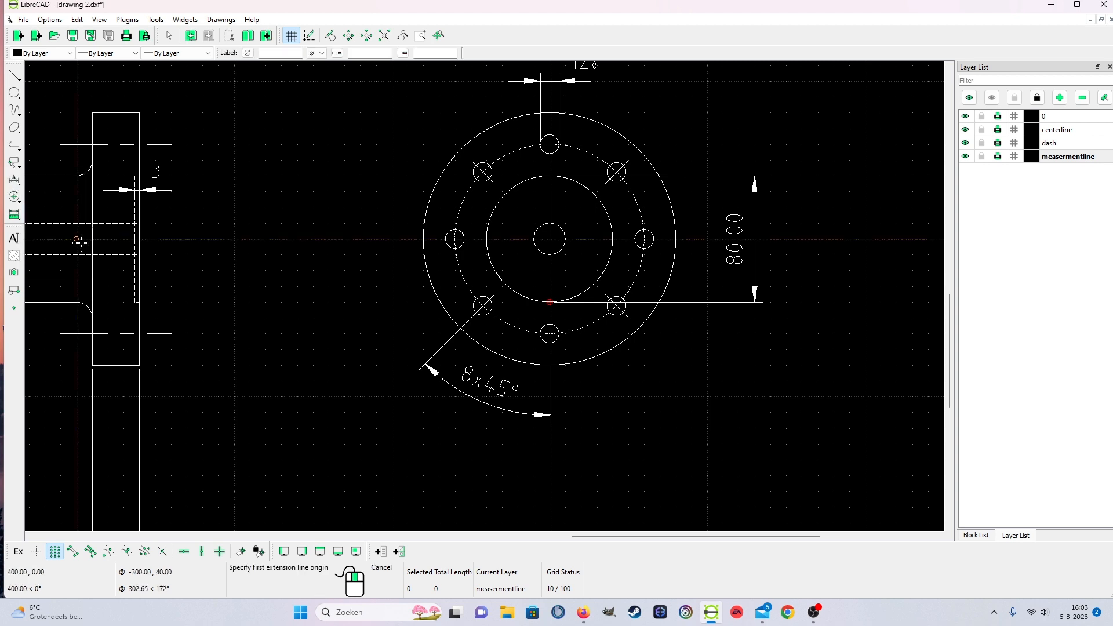
pyautogui.click(550, 143)
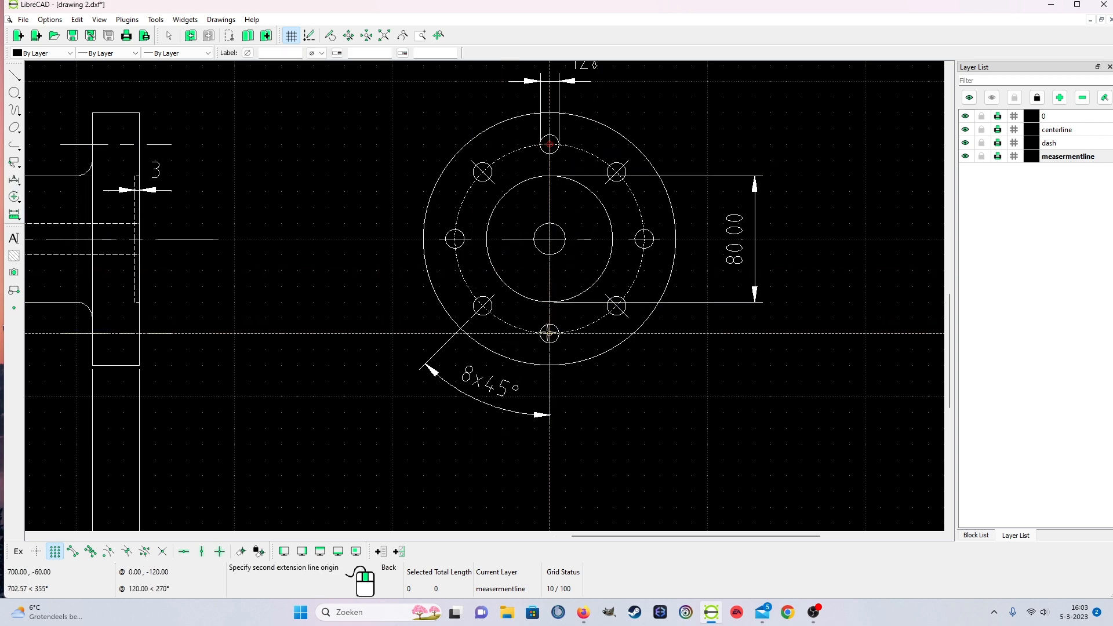
pyautogui.click(550, 333)
pyautogui.click(816, 345)
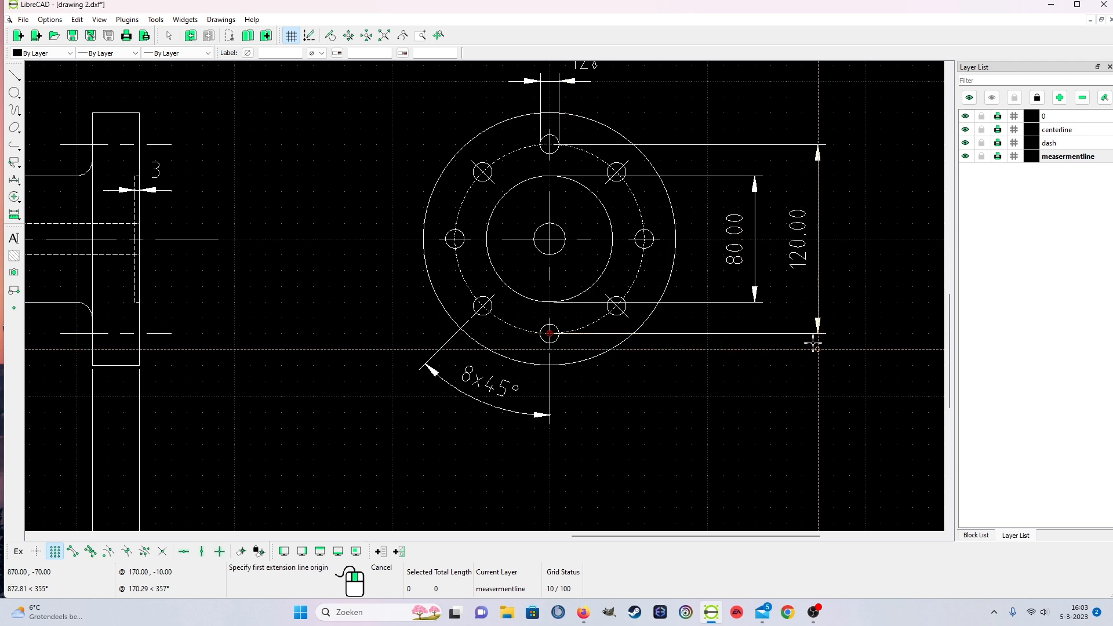
# Set the label of the small flange's bolt-circle dimension to SCT120.
pyautogui.rightClick(793, 386)
pyautogui.click(819, 407)
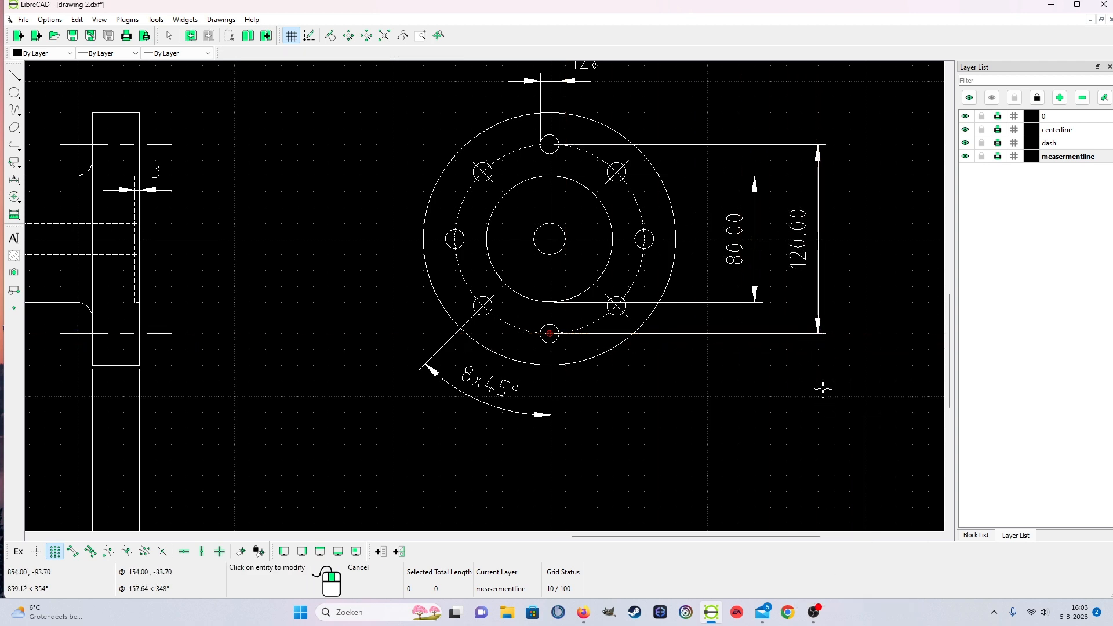
pyautogui.click(795, 253)
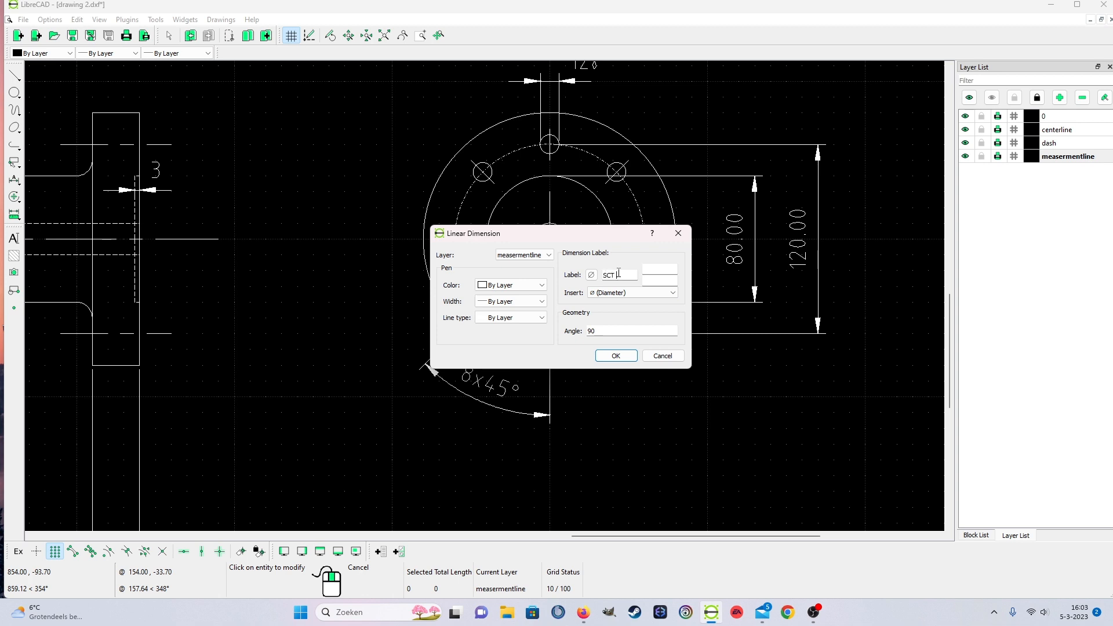
pyautogui.write('SCT120')
pyautogui.click(616, 355)
pyautogui.scroll(-1, 726, 410)
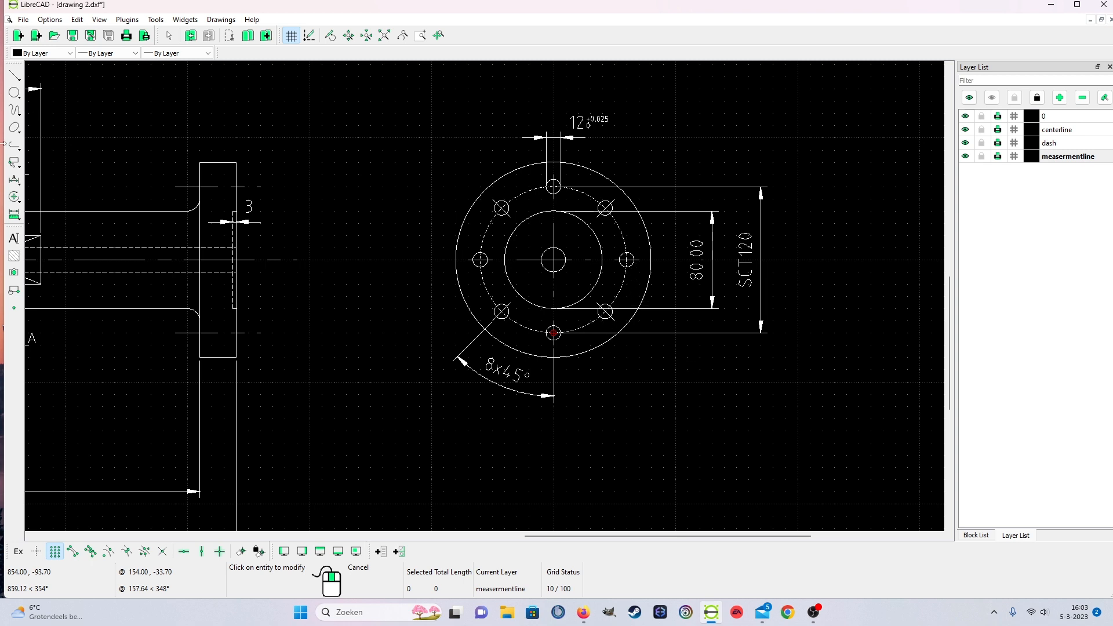
# Add a vertical dimension across the small flange's outer circle, placed outside the bolt-circle dimension.
pyautogui.click(13, 238)
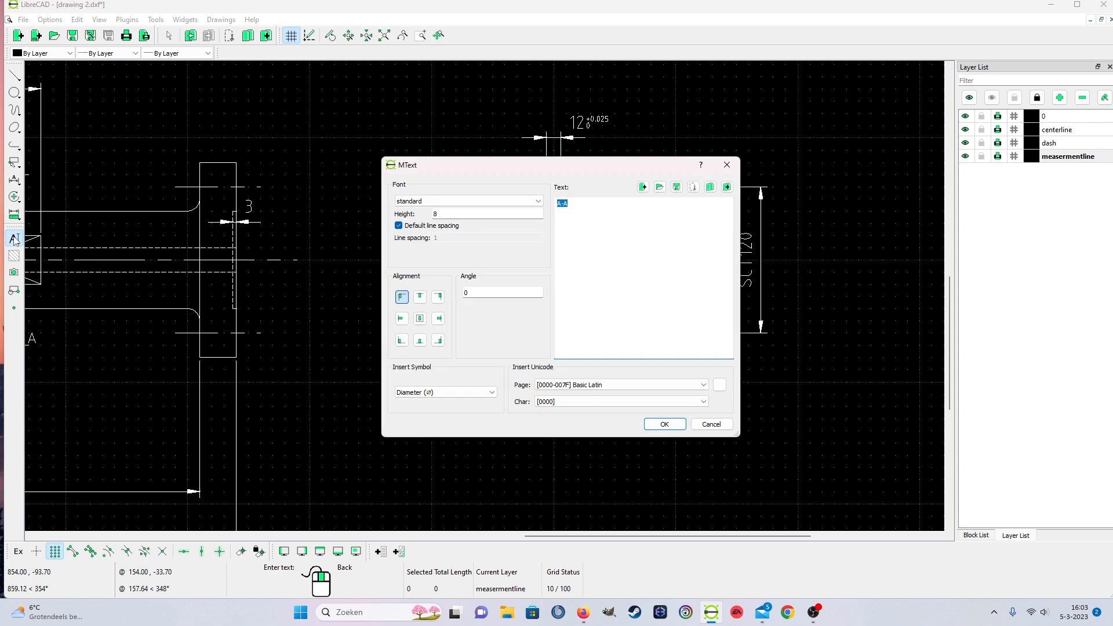
pyautogui.click(707, 429)
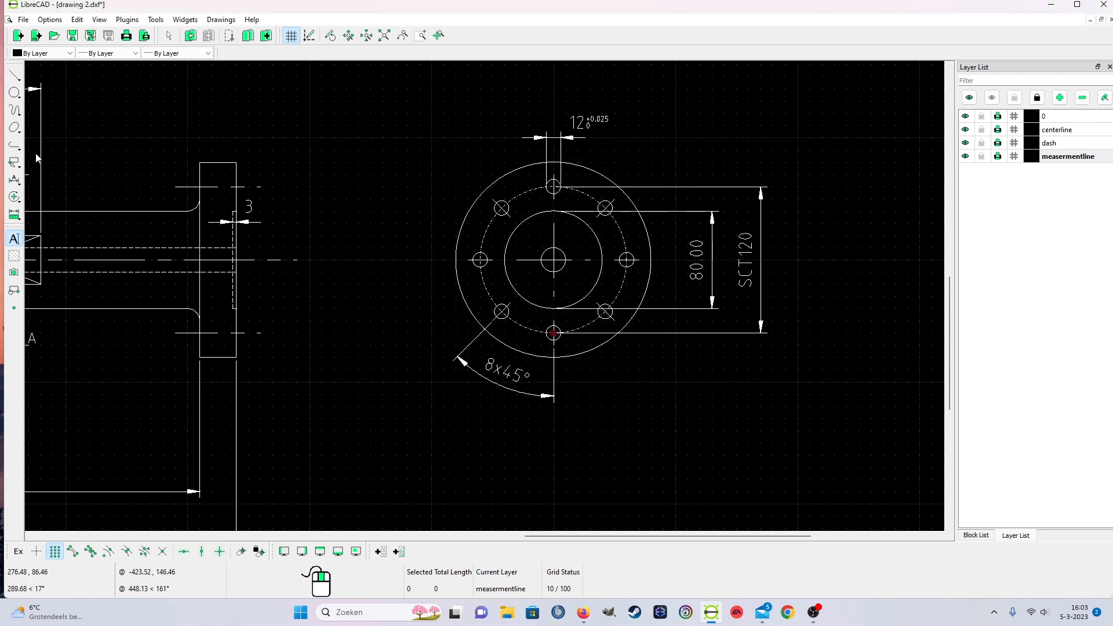
pyautogui.click(14, 180)
pyautogui.click(52, 218)
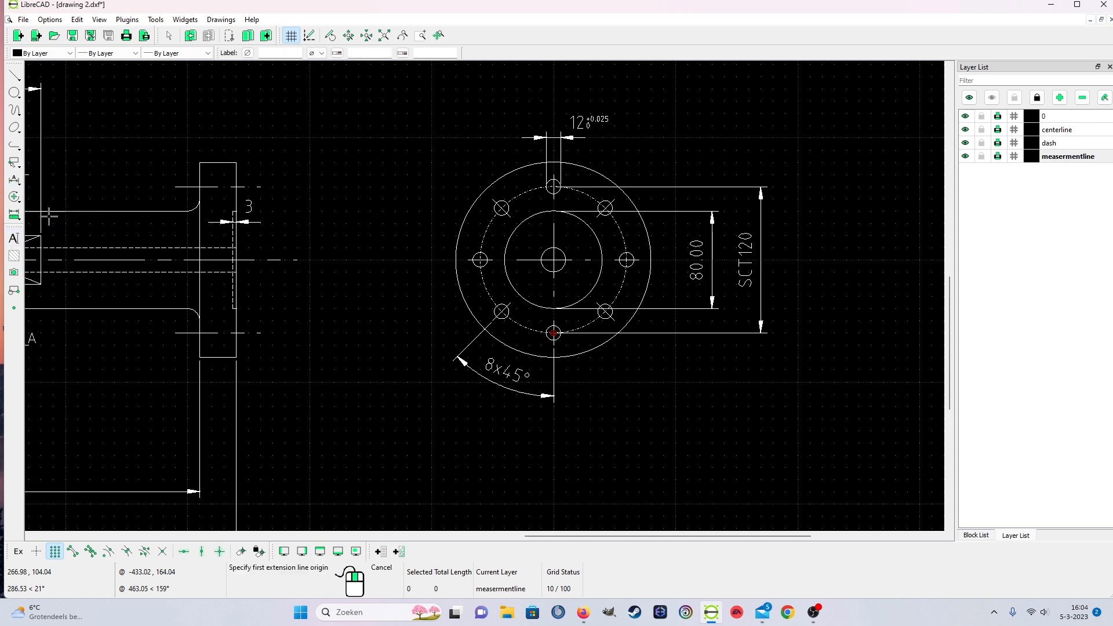
pyautogui.click(554, 163)
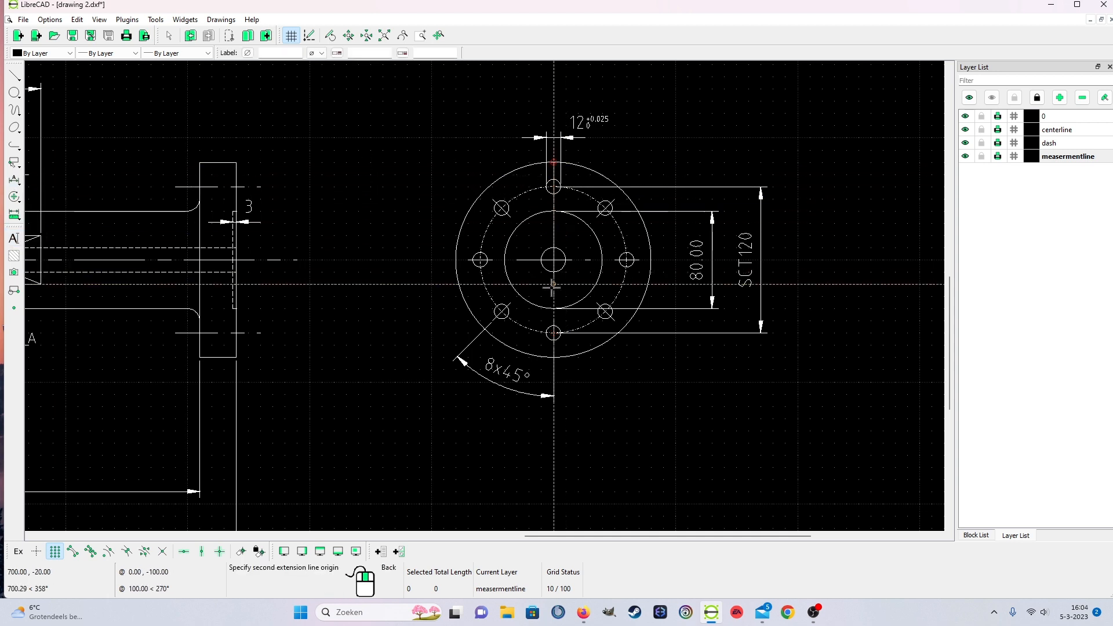
pyautogui.click(554, 357)
pyautogui.click(804, 364)
pyautogui.rightClick(797, 362)
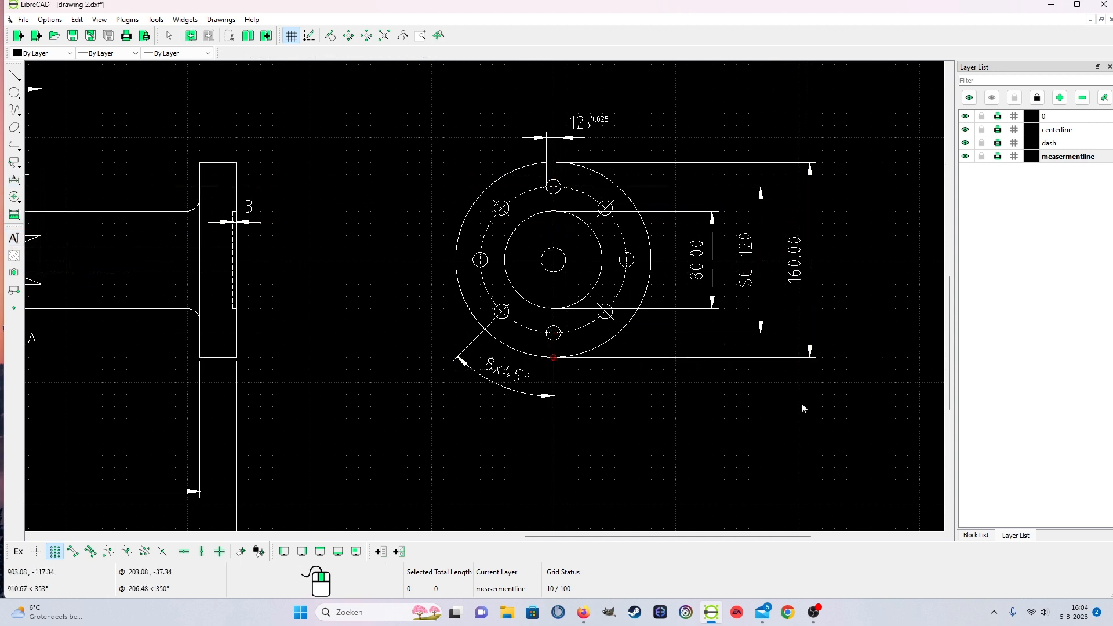
# Set the label of the small flange's recess diameter dimension to 80 with tolerances +0.025 and 0.
pyautogui.rightClick(756, 407)
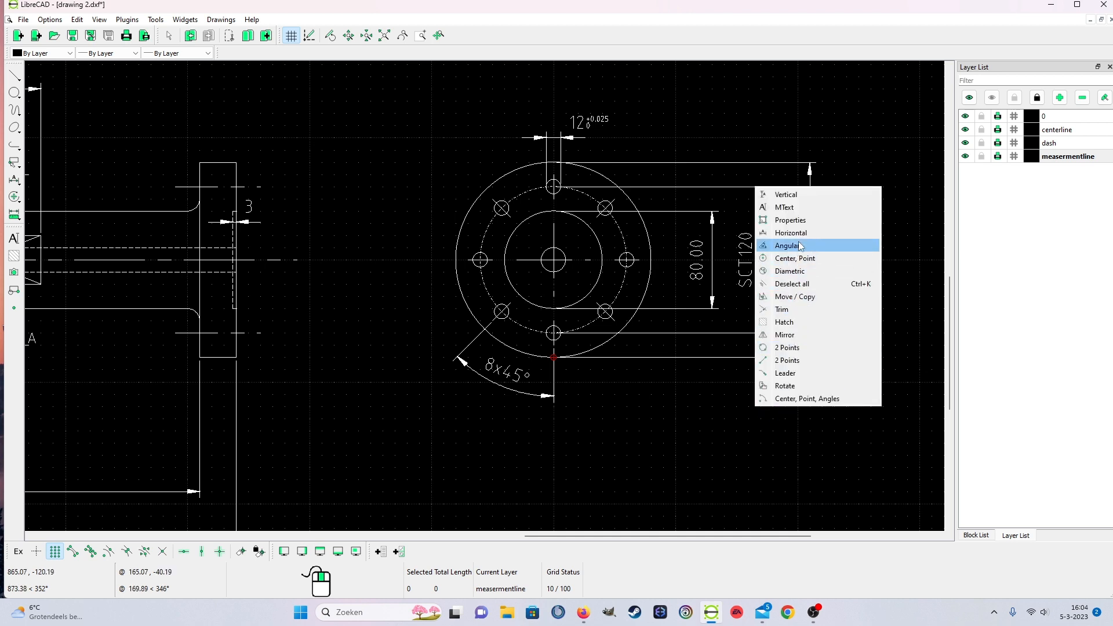
pyautogui.click(790, 220)
pyautogui.click(699, 296)
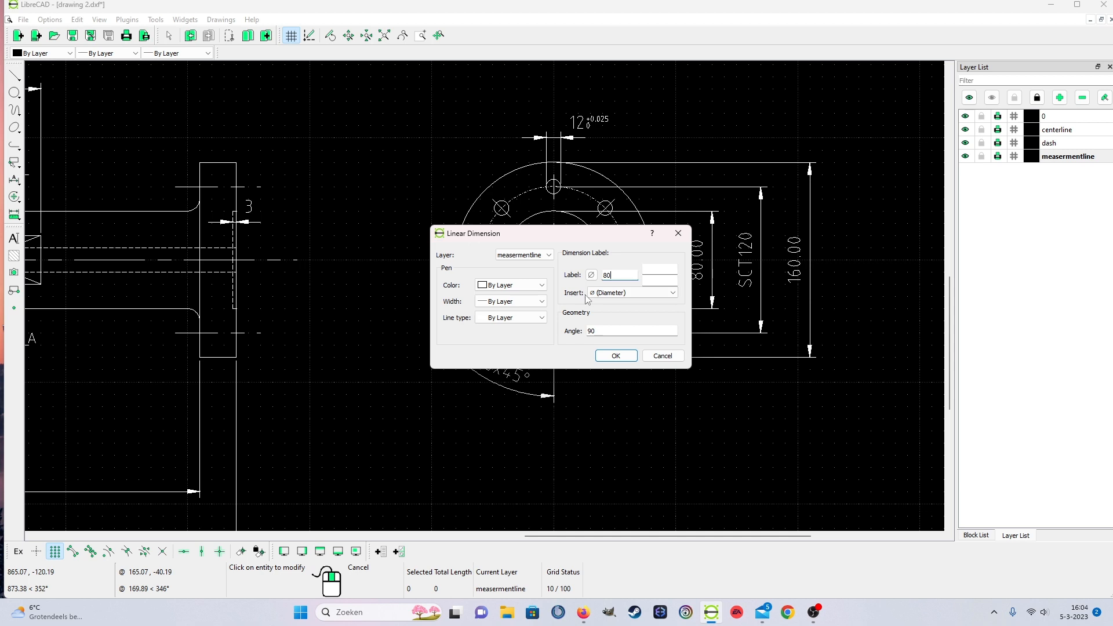
pyautogui.click(656, 284)
pyautogui.click(664, 270)
pyautogui.click(615, 356)
# Set the label of the small flange's outer diameter dimension to 160 with tolerances +0.1 and -0.1.
pyautogui.rightClick(816, 413)
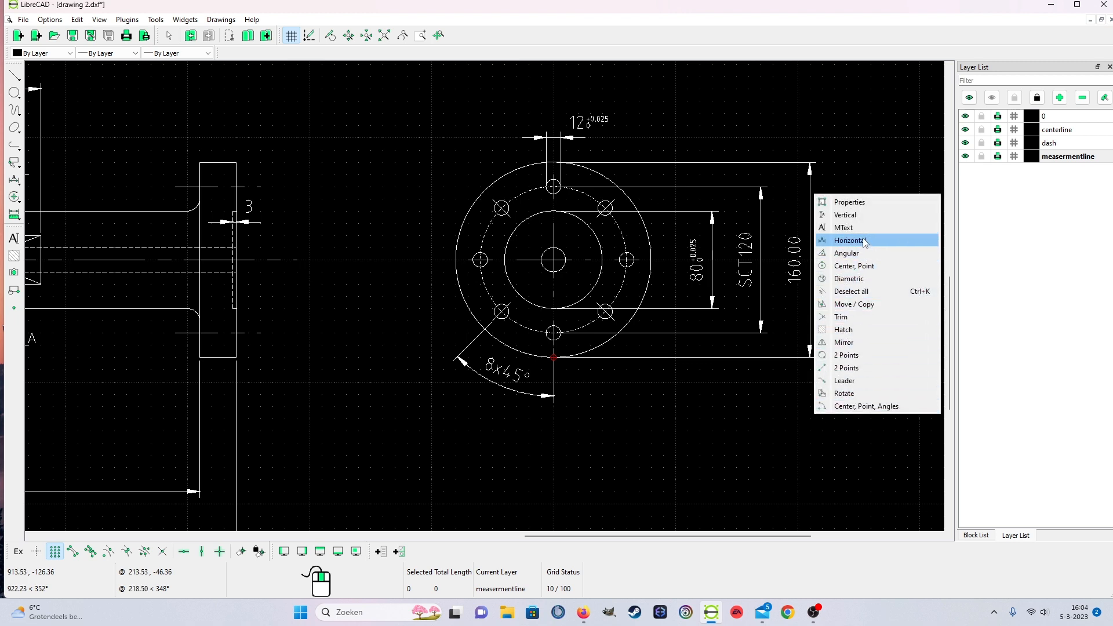
pyautogui.click(849, 202)
pyautogui.click(800, 271)
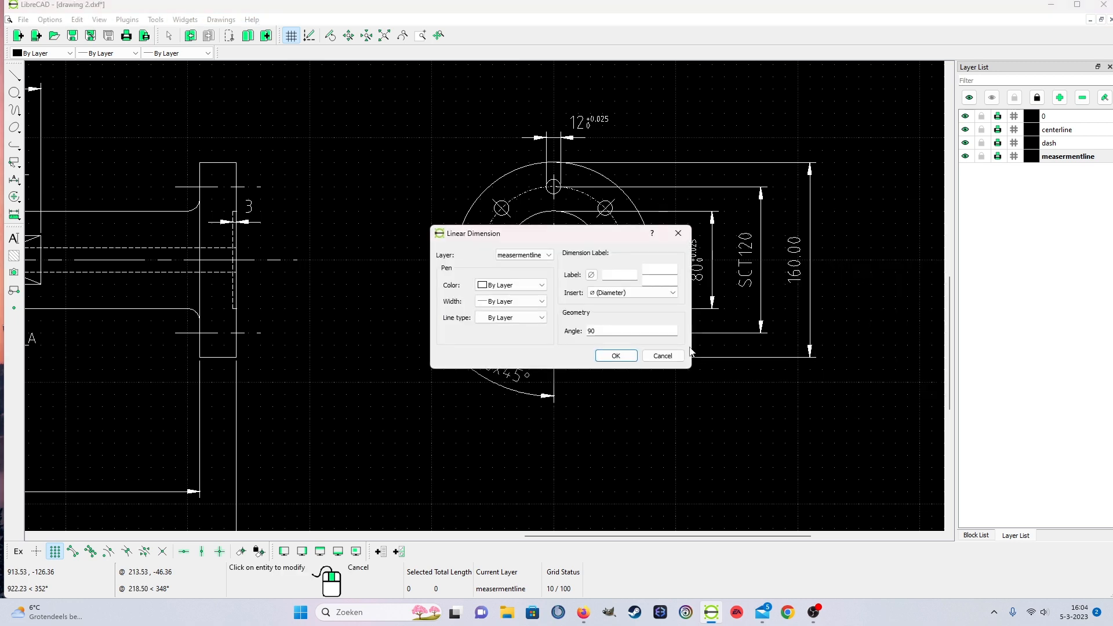
pyautogui.click(656, 270)
pyautogui.write('+0.1')
pyautogui.click(659, 279)
pyautogui.click(615, 355)
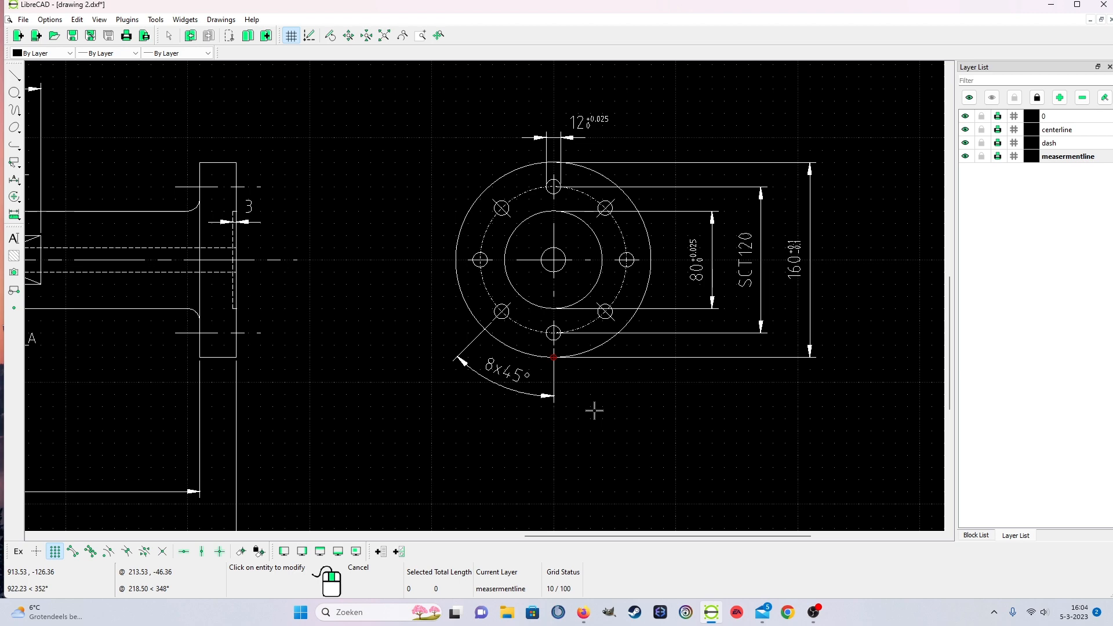
pyautogui.scroll(-6, 315, 365)
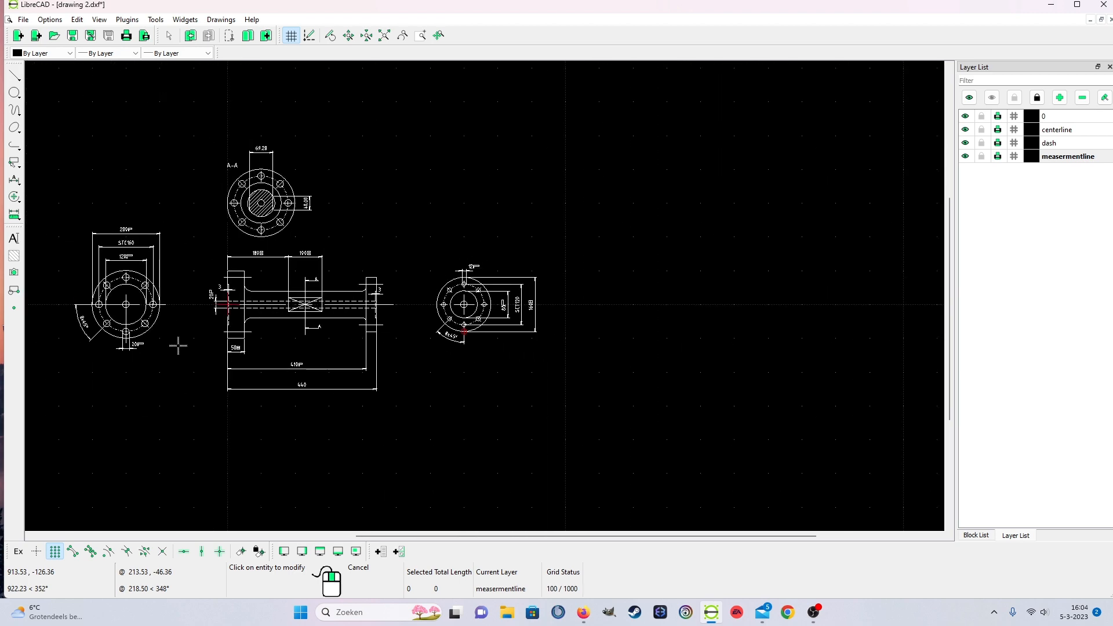
pyautogui.scroll(3, 178, 345)
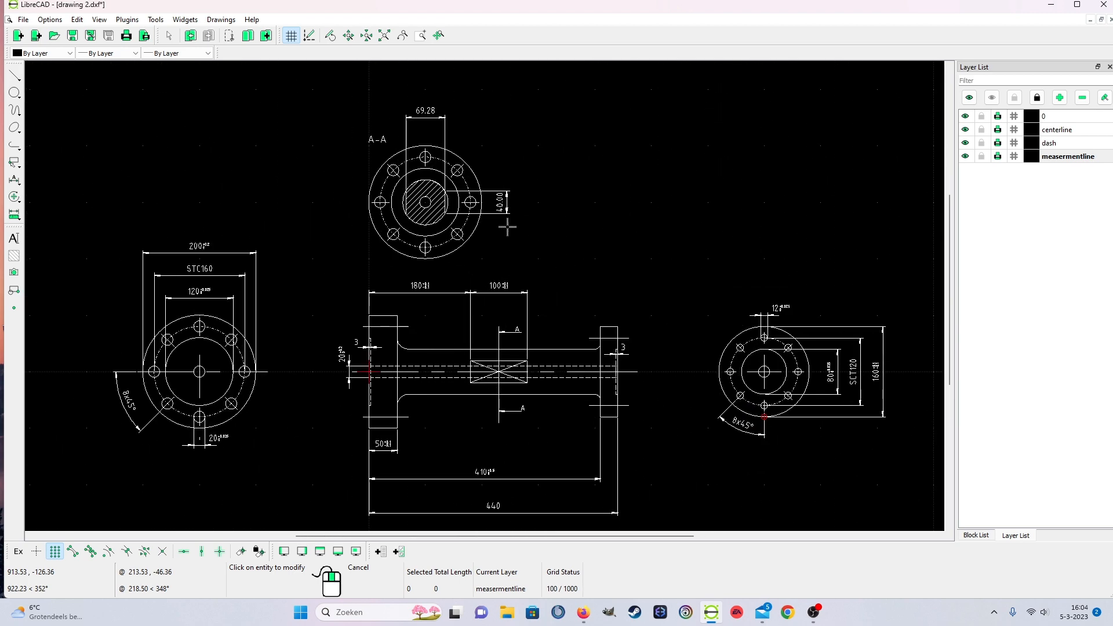
# Review the dimensions of section A-A, the shaft's main view and both flange end views for completeness.
pyautogui.scroll(1, 508, 228)
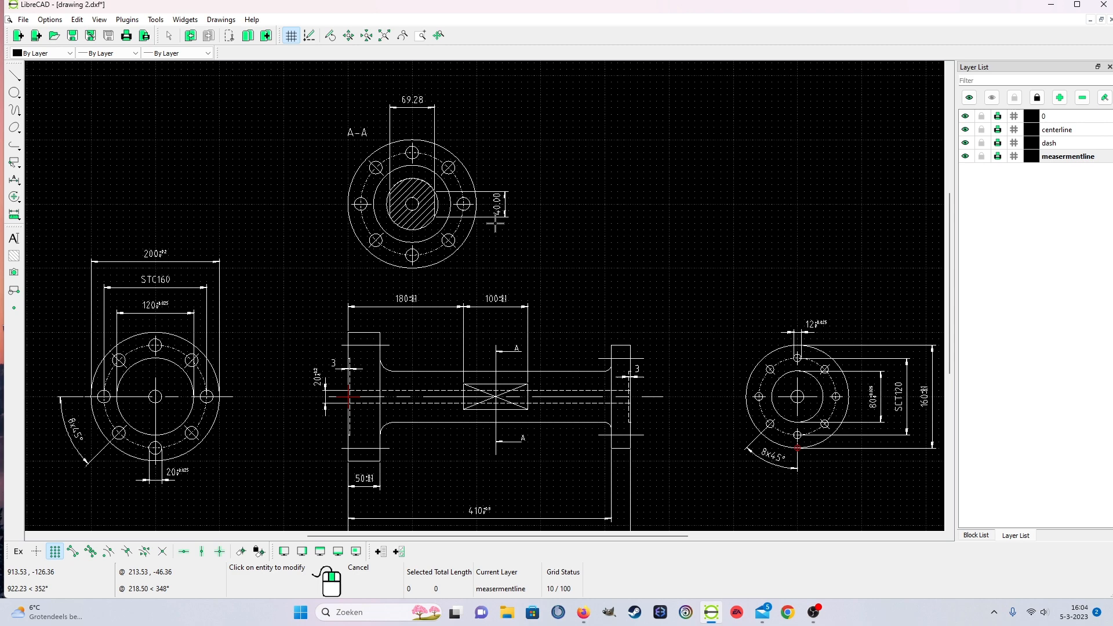
pyautogui.scroll(2, 498, 228)
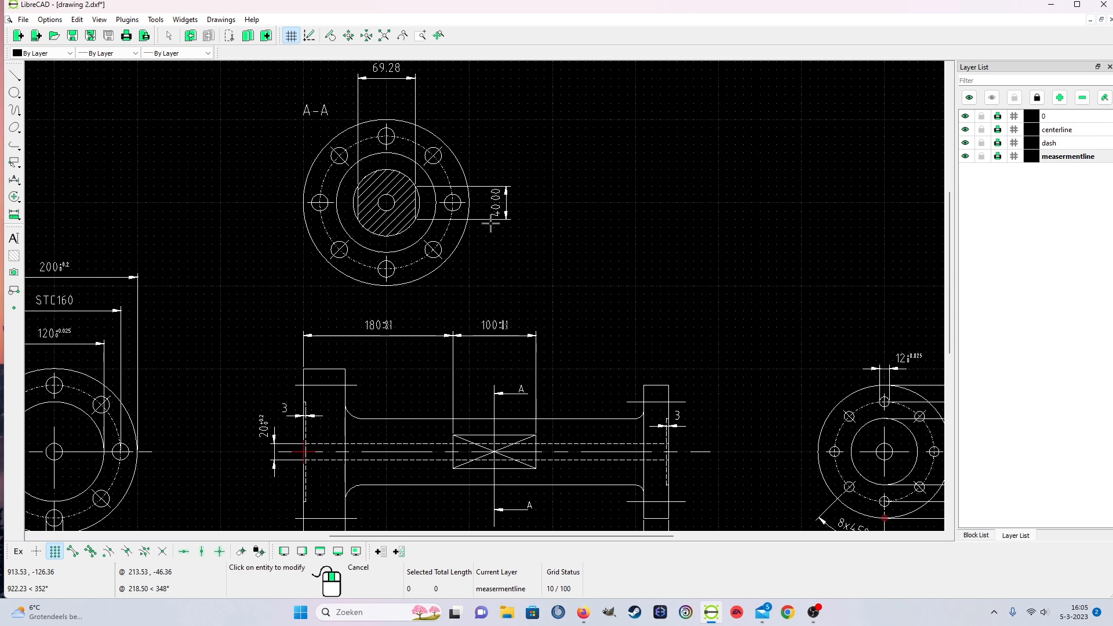
pyautogui.scroll(-2, 492, 224)
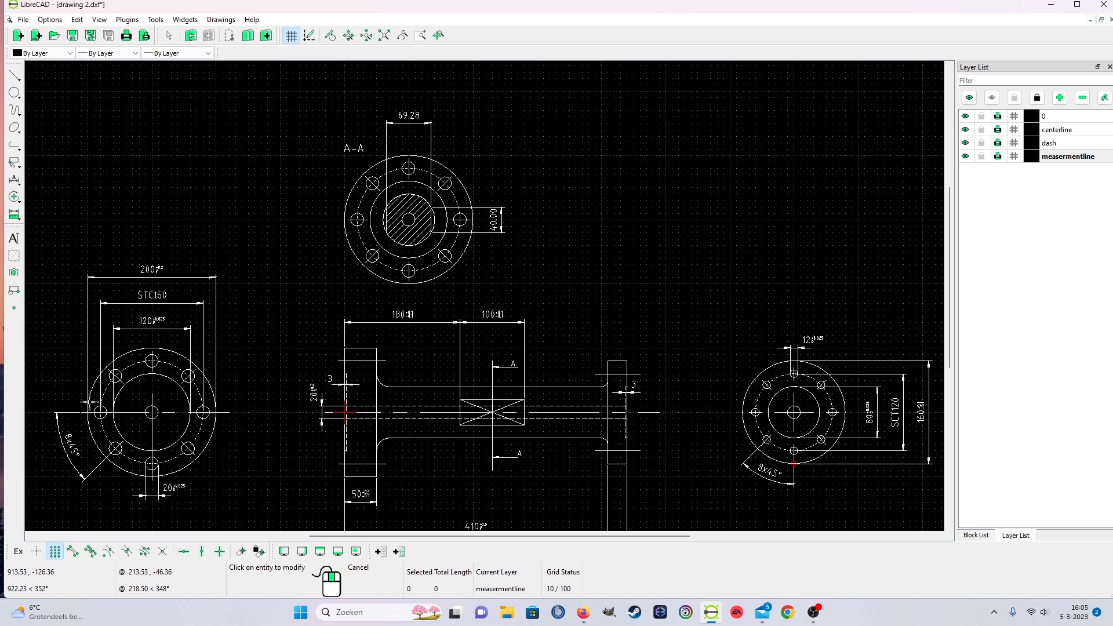
pyautogui.scroll(-3, 380, 408)
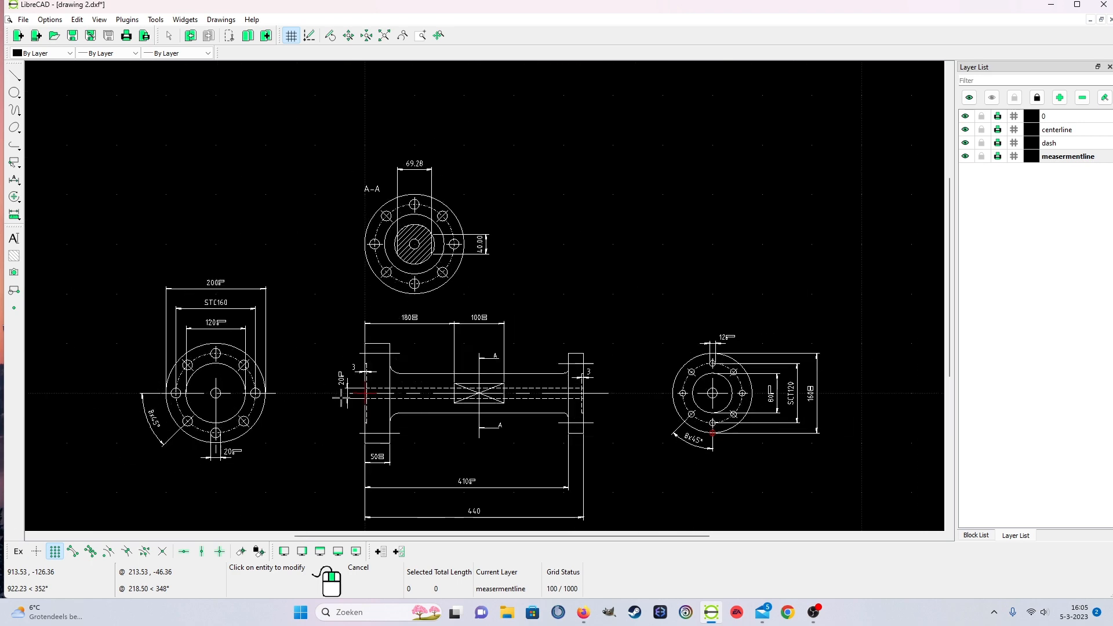
pyautogui.scroll(1, 607, 479)
pyautogui.scroll(2, 541, 499)
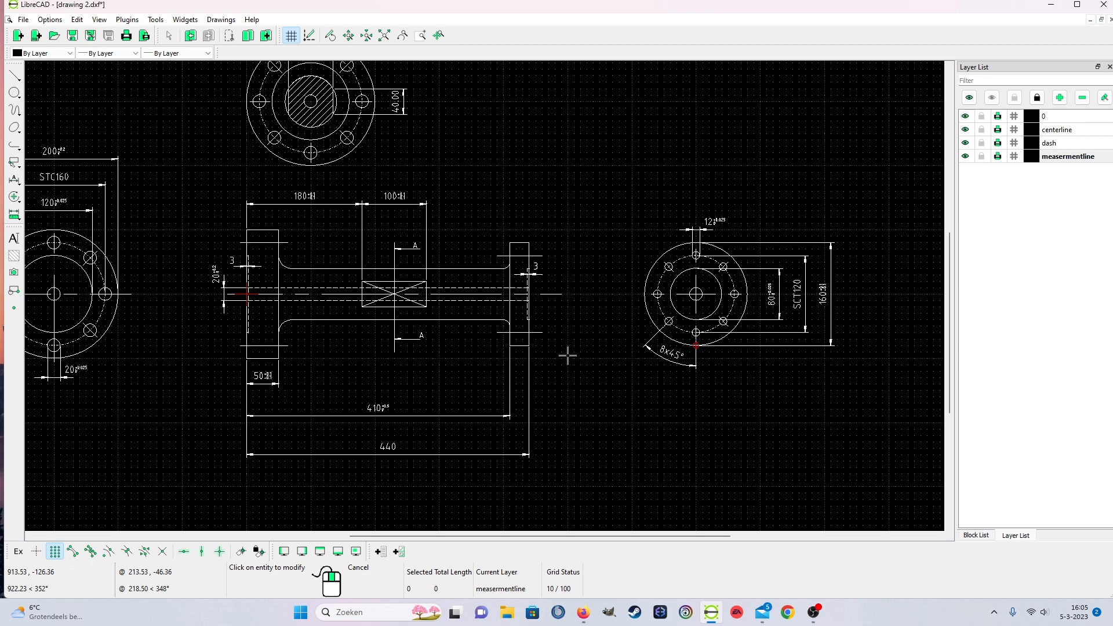
pyautogui.scroll(-1, 568, 354)
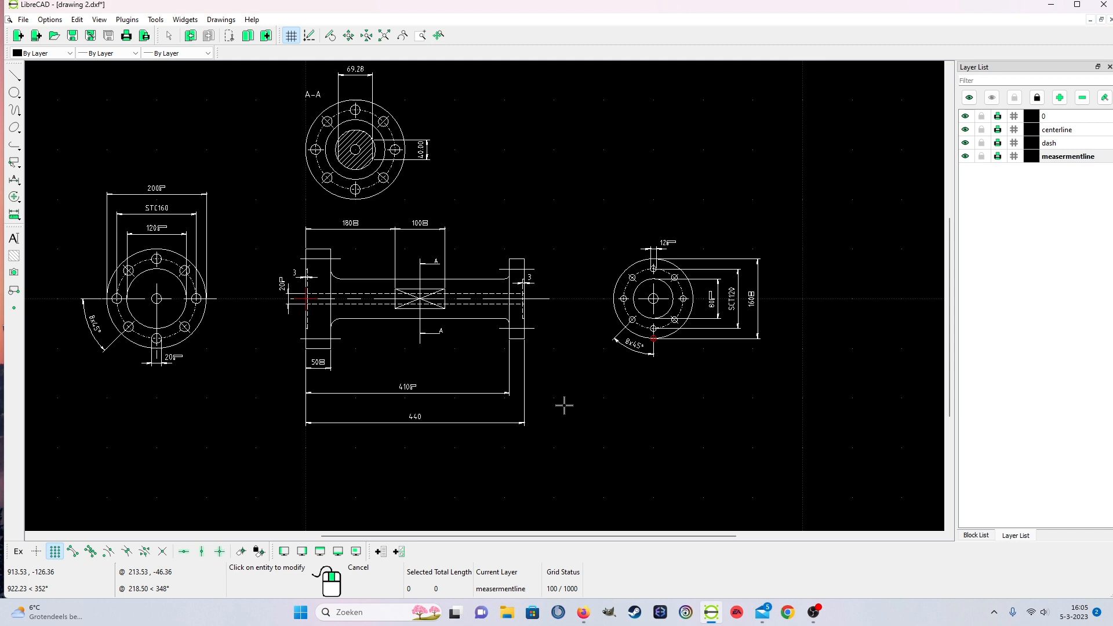
pyautogui.scroll(-1, 564, 405)
pyautogui.scroll(1, 555, 367)
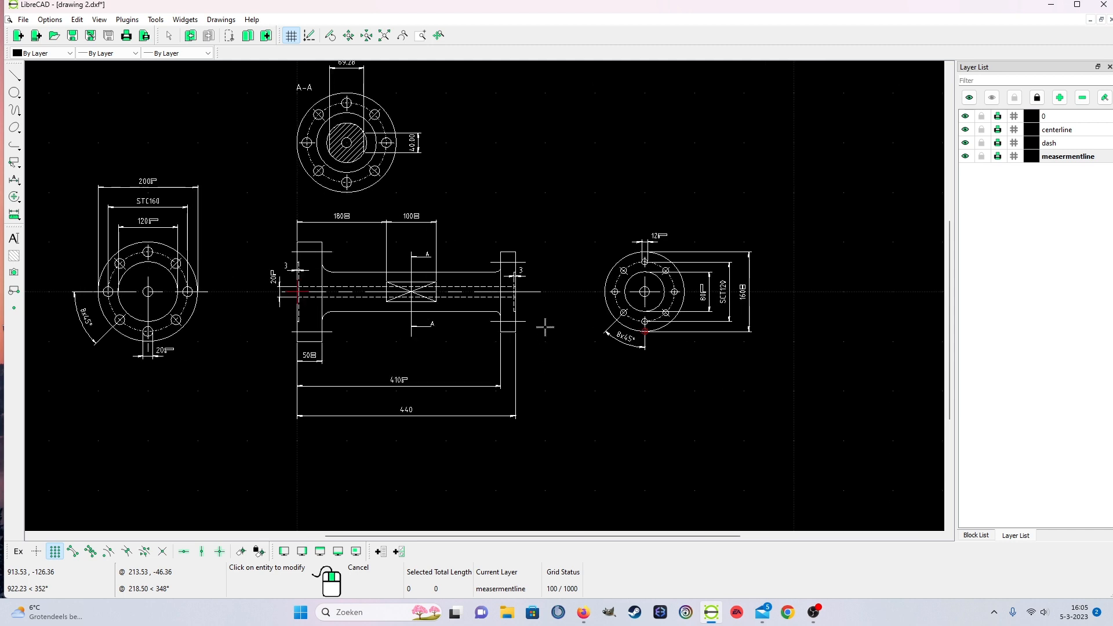